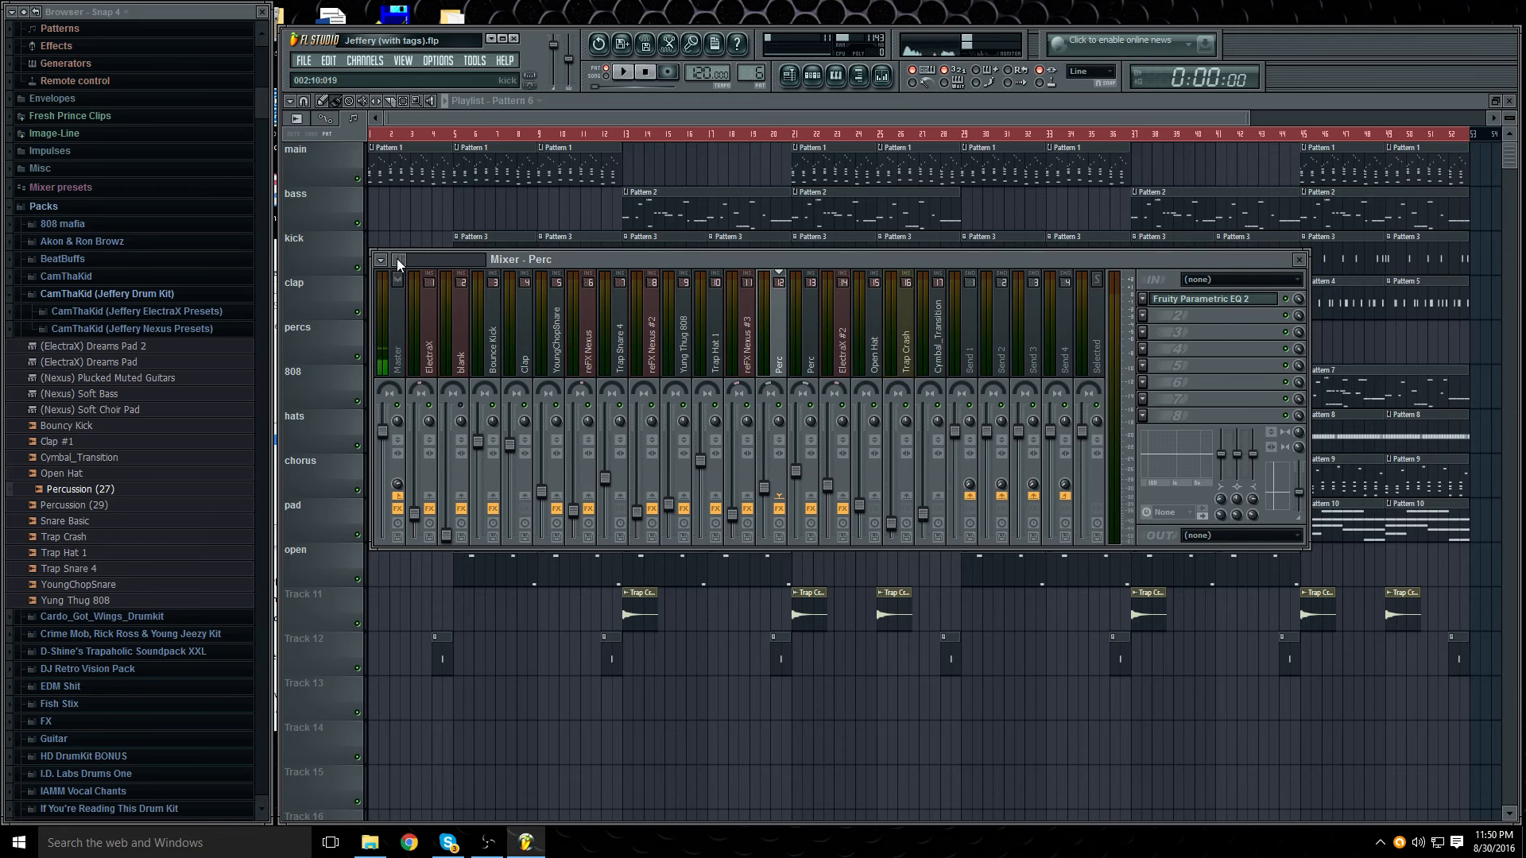
Step: Hide the mixer, set playback to song mode, and collapse the CamThaKid (Jeffery Drum Kit) folder
key("F9")
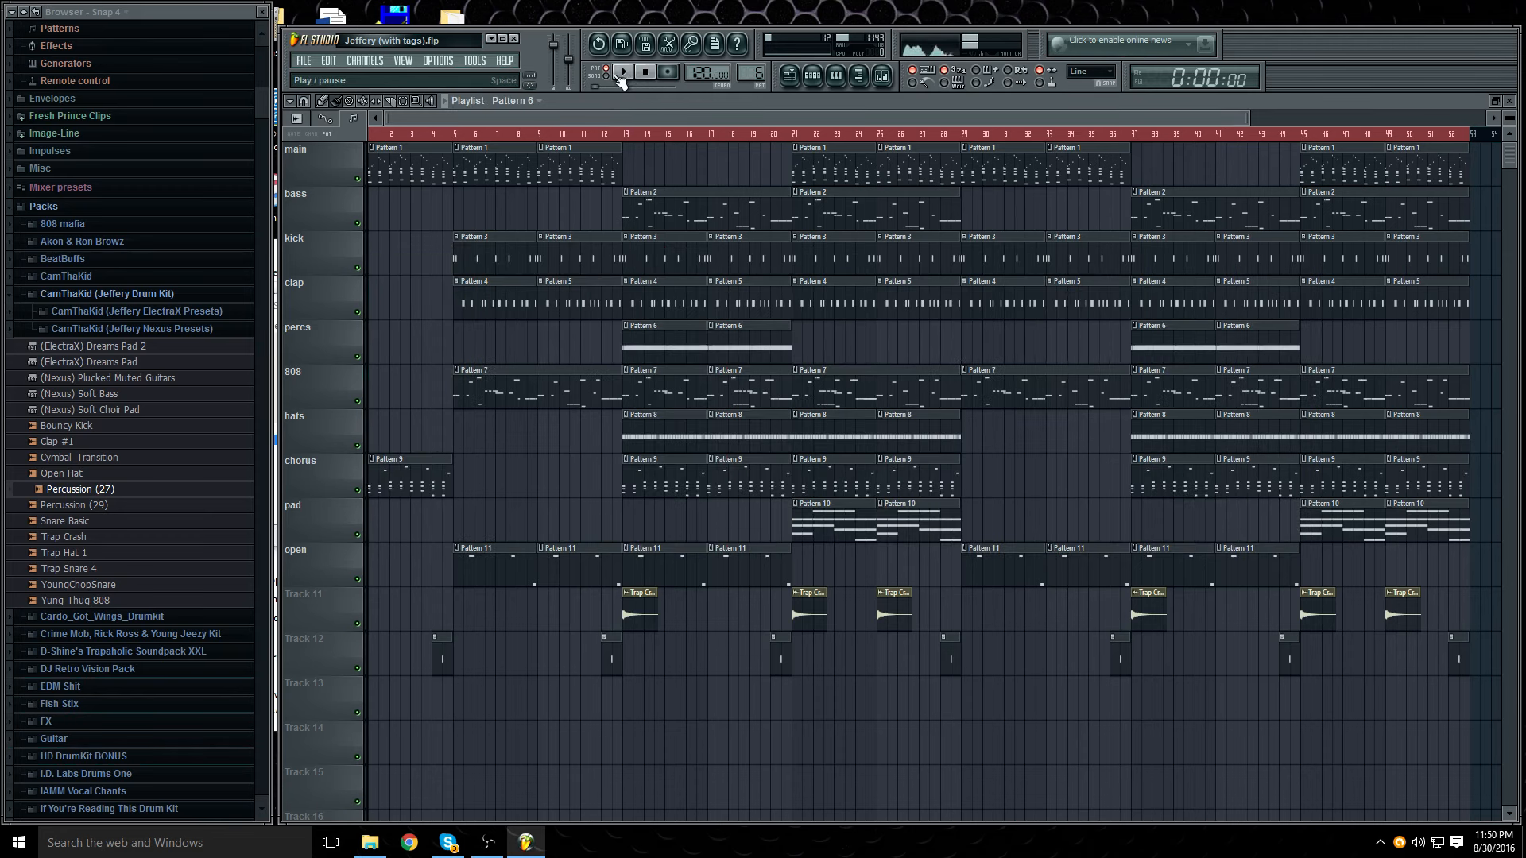
left_click(606, 76)
left_click(158, 294)
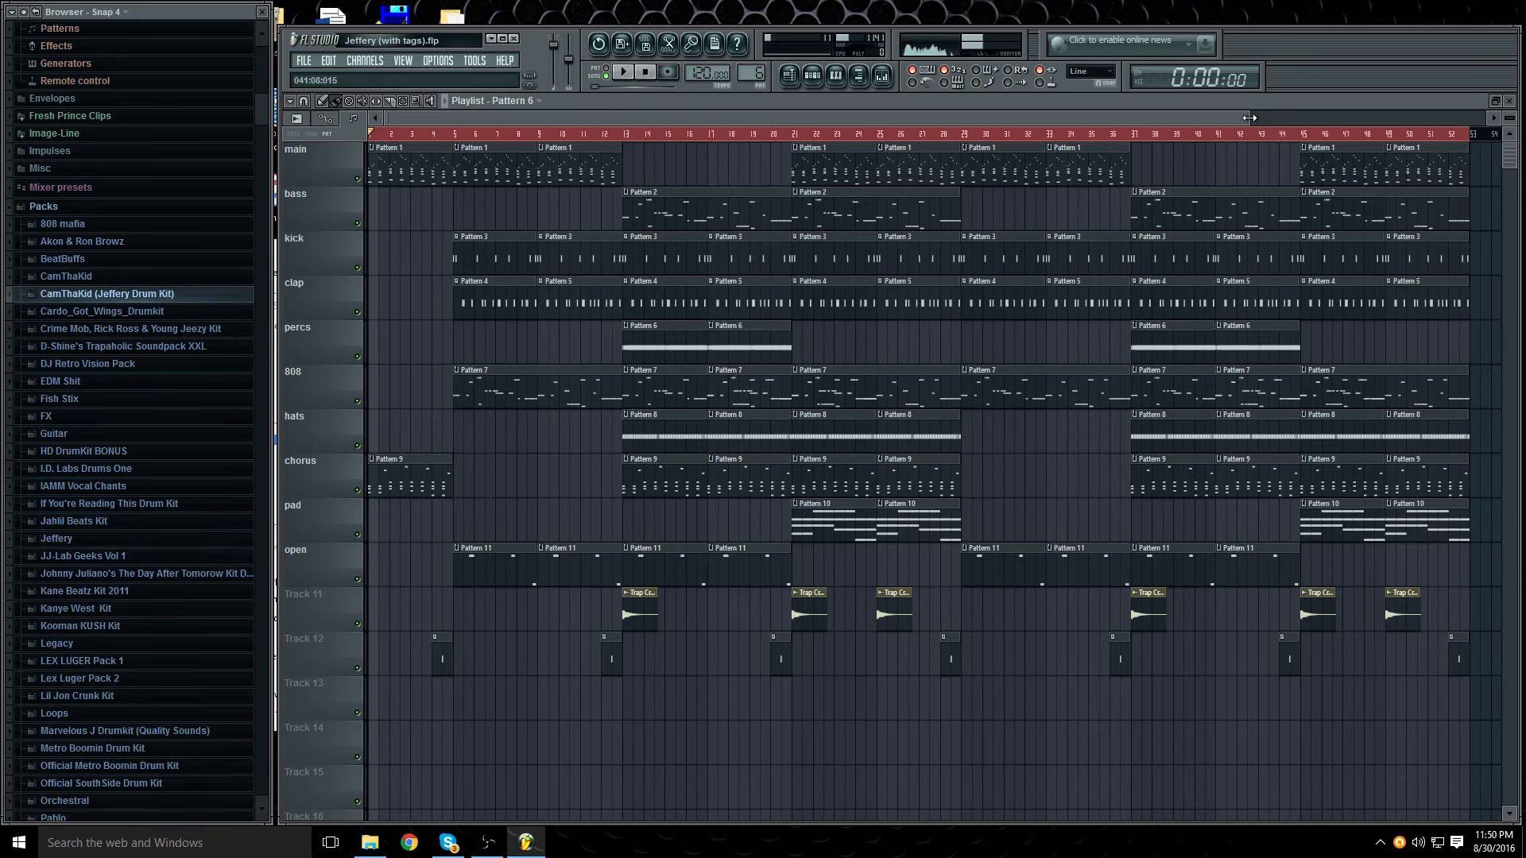
Step: Play the arrangement from the start, check the mixer levels during playback, and stop the song
left_click(623, 72)
key("F9")
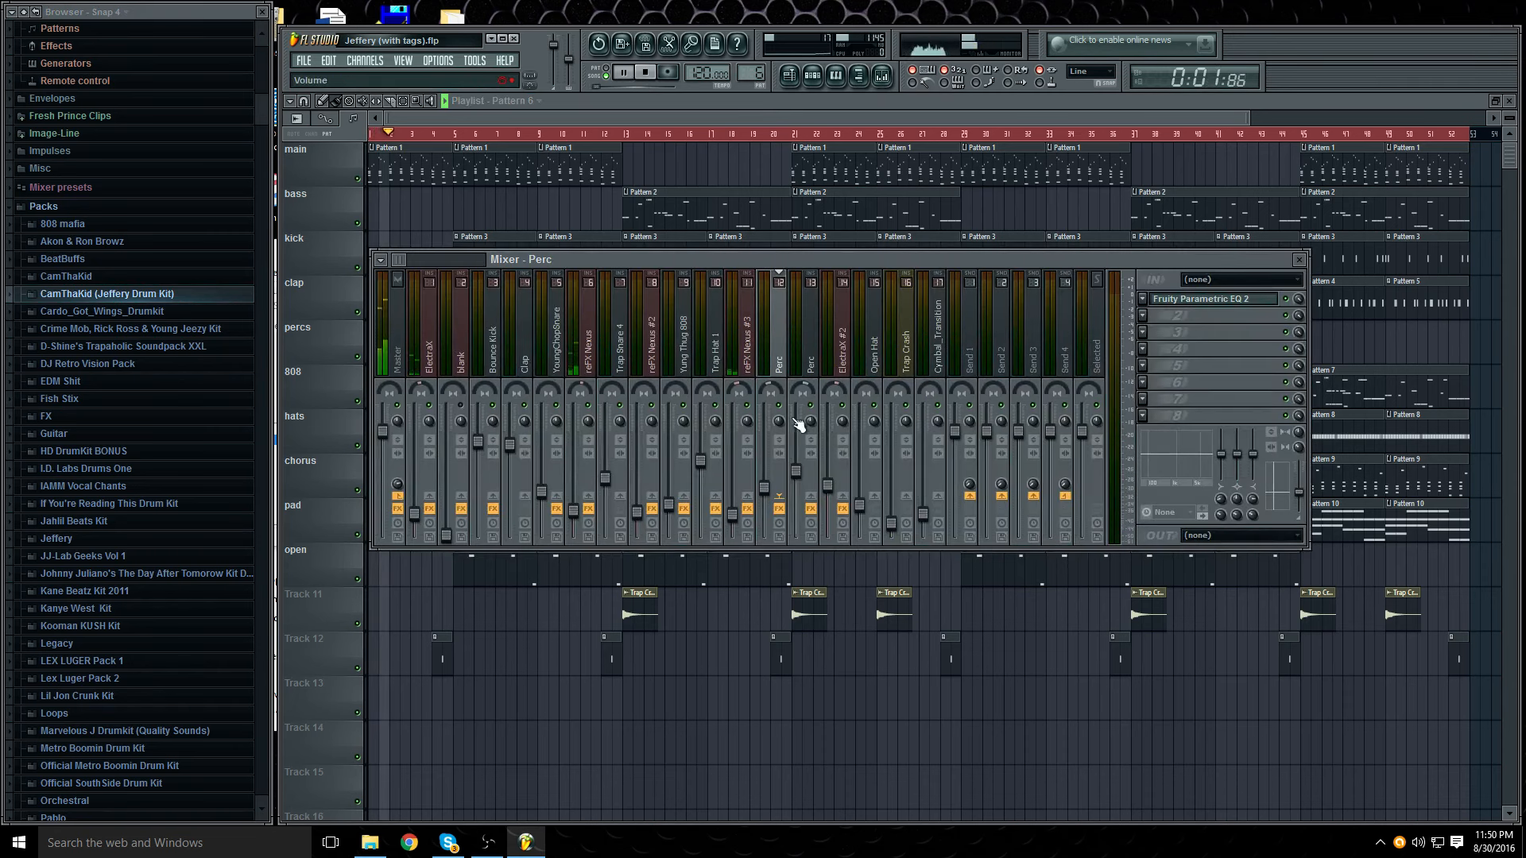
mouse_move(405, 260)
left_mouse_down()
mouse_move(417, 265)
mouse_move(396, 261)
left_mouse_up()
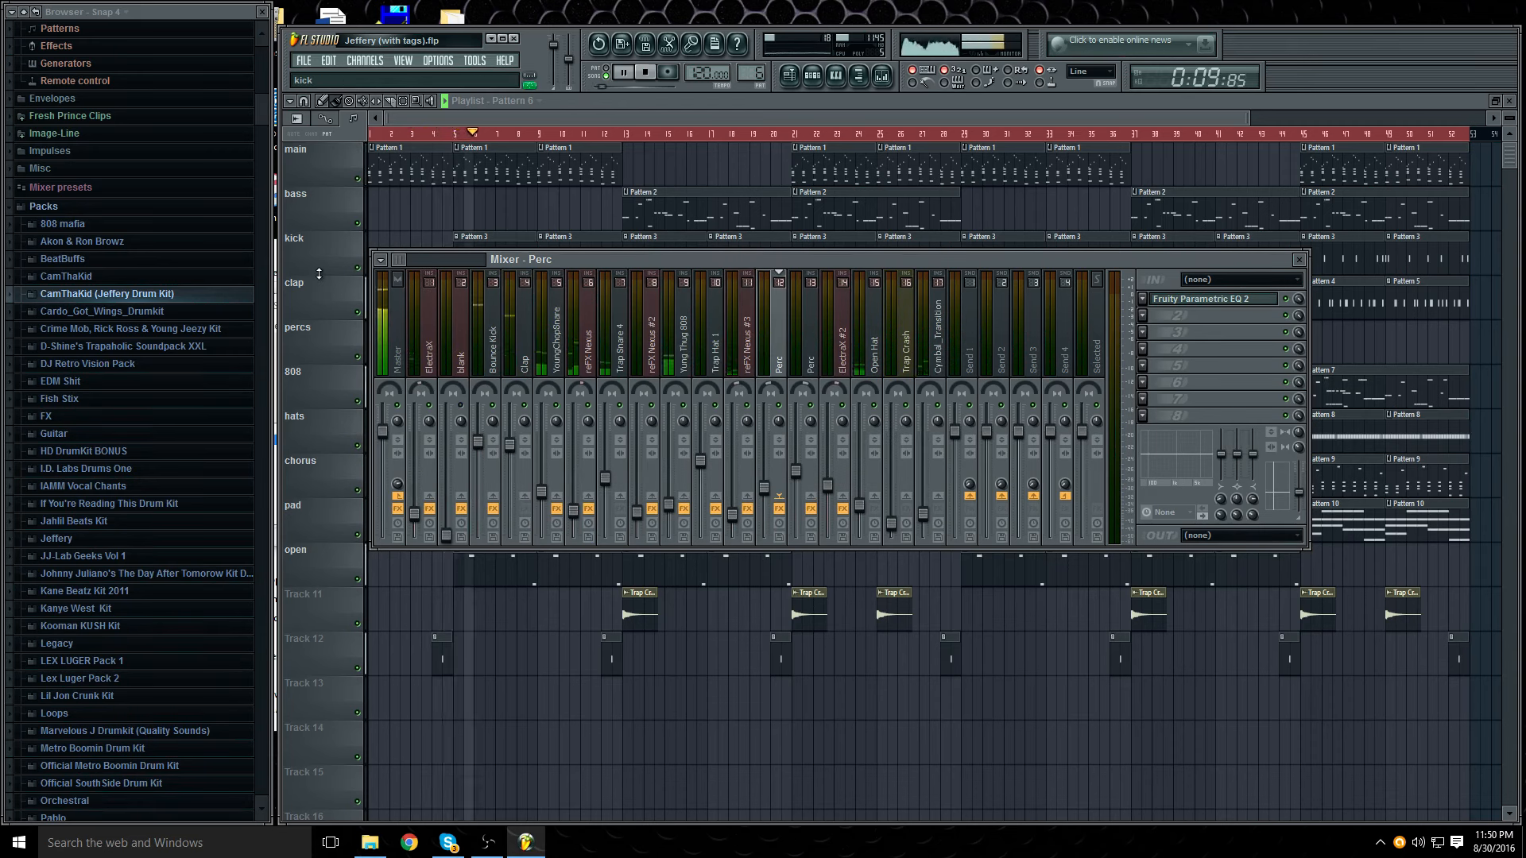
key("F9")
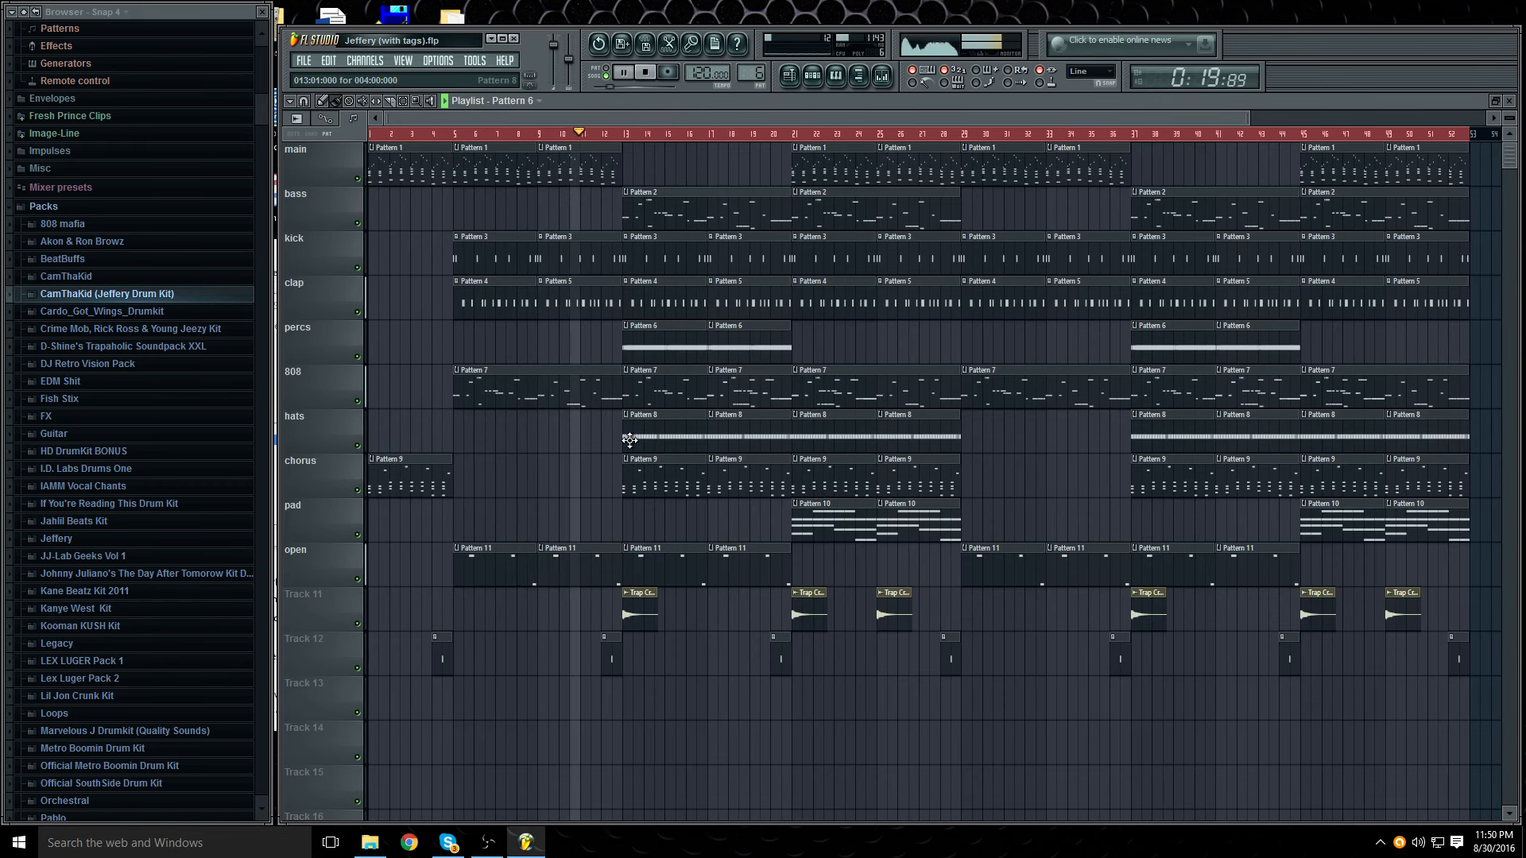
left_click(646, 73)
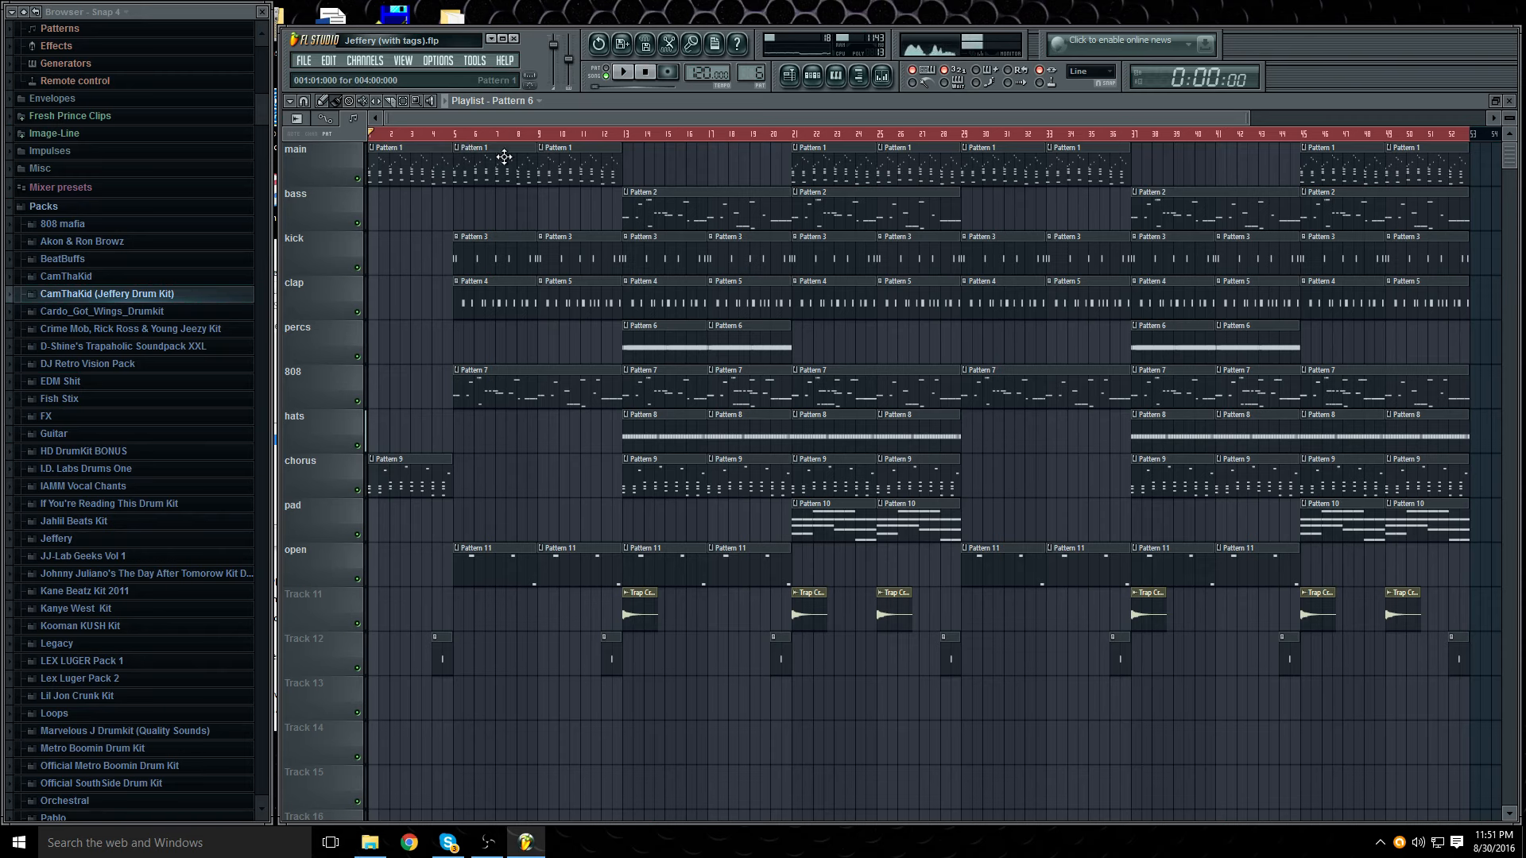
Step: Expand the CamThaKid (Jeffery Drum Kit) folder, audition Trap Crash and Yung Thug 808, and check the ElectraX and Nexus preset folders
left_click_drag(1248, 120, 868, 160)
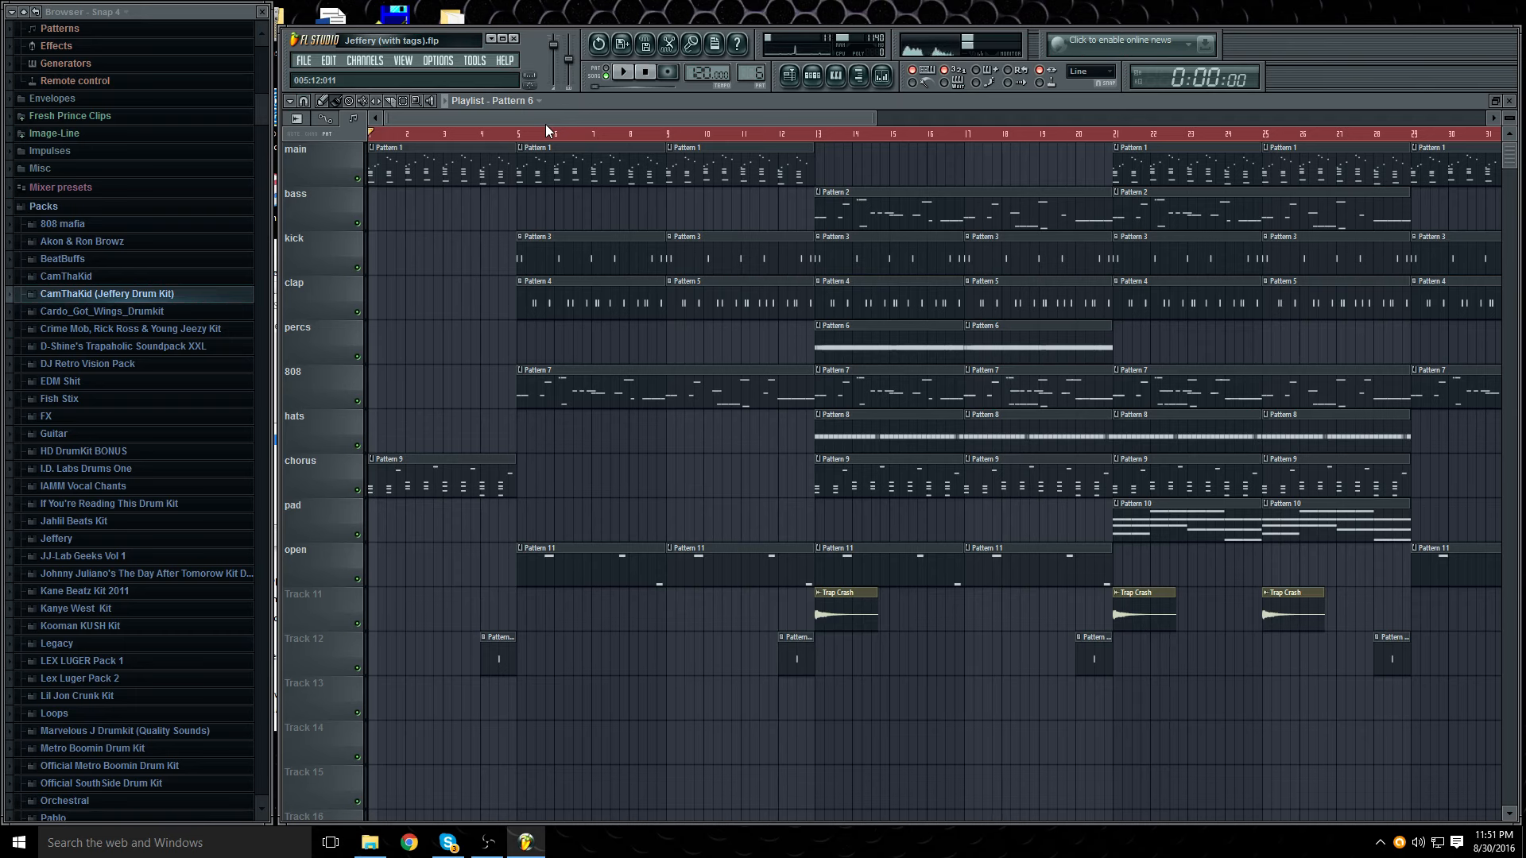
left_click(185, 295)
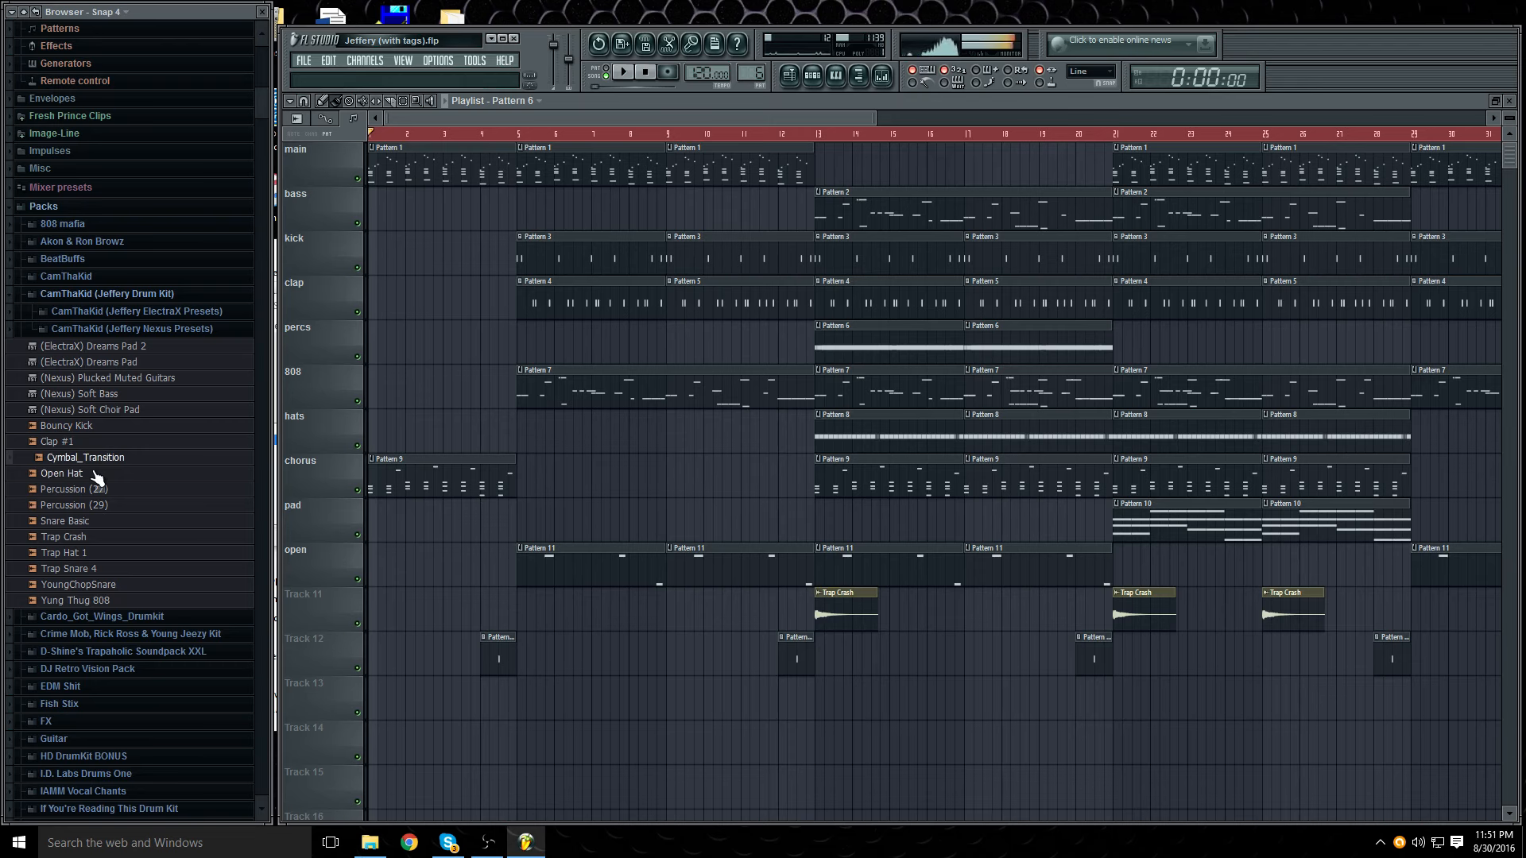
left_click(87, 540)
left_click(83, 600)
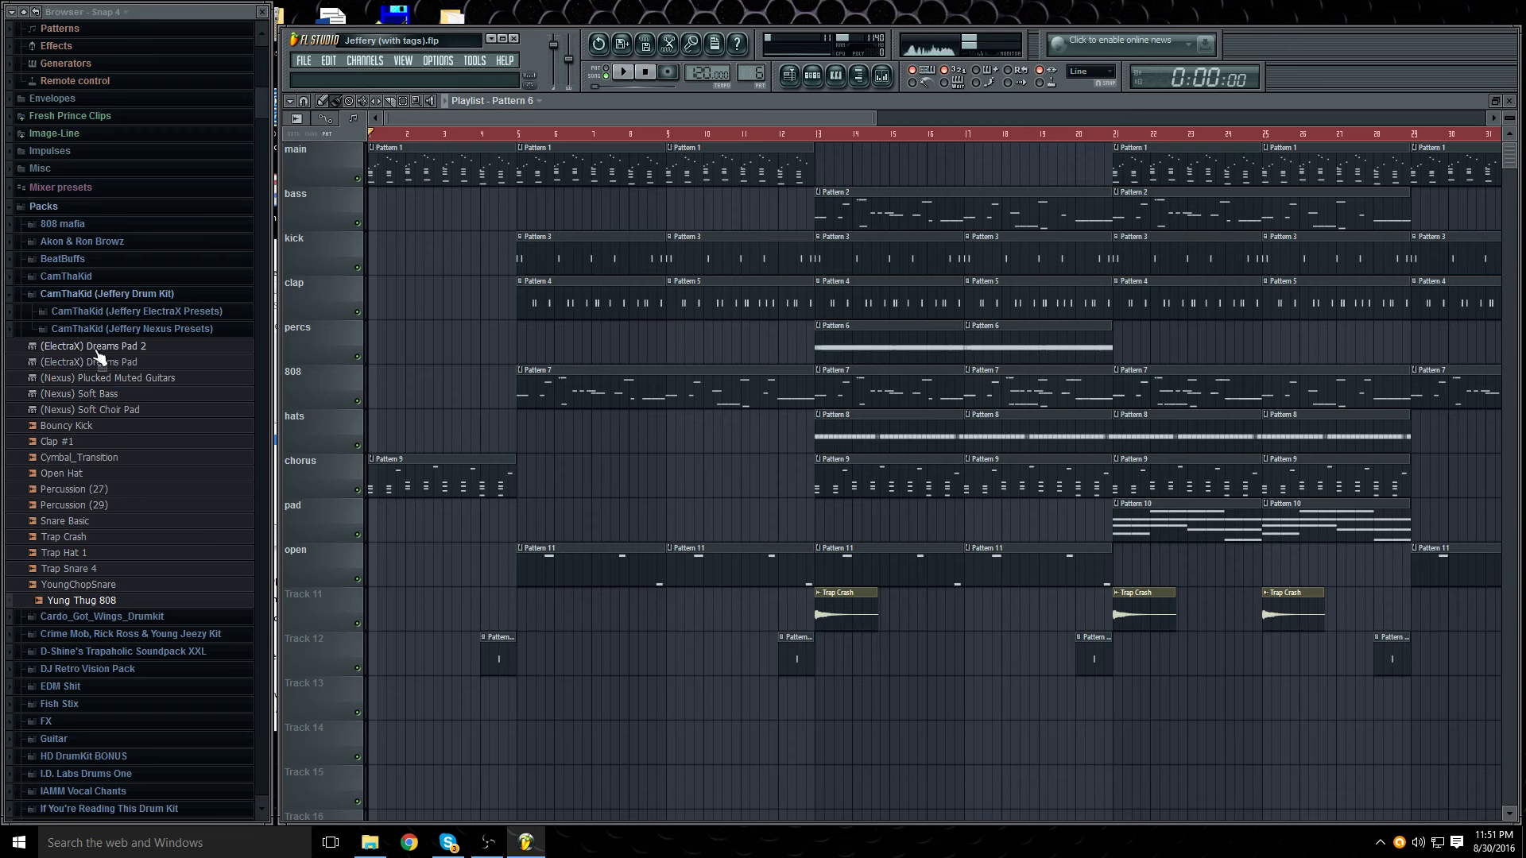
left_click(146, 312)
left_click(145, 315)
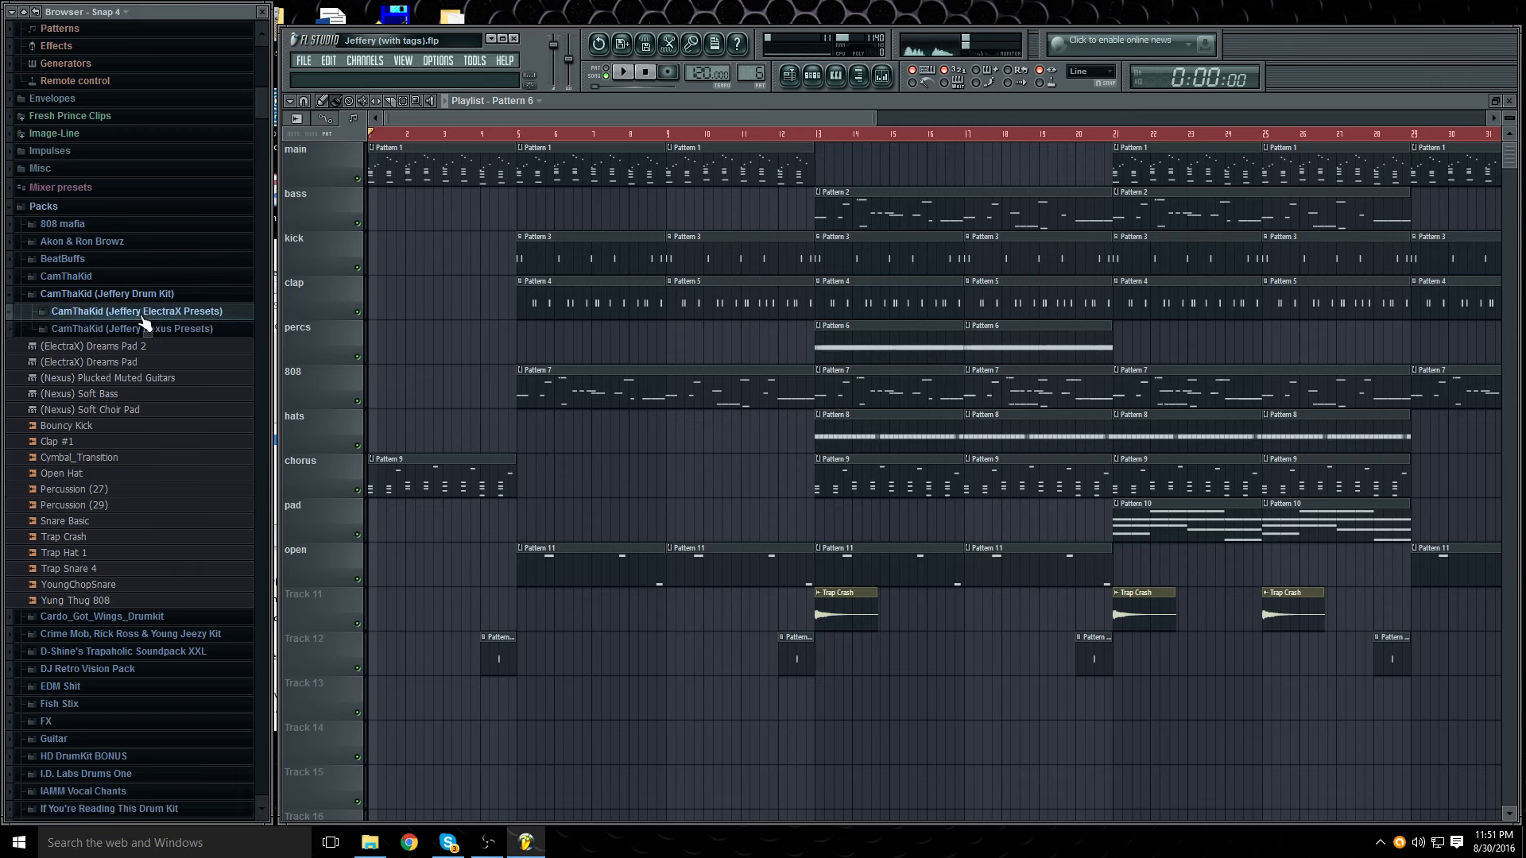
left_click(137, 329)
left_click(138, 330)
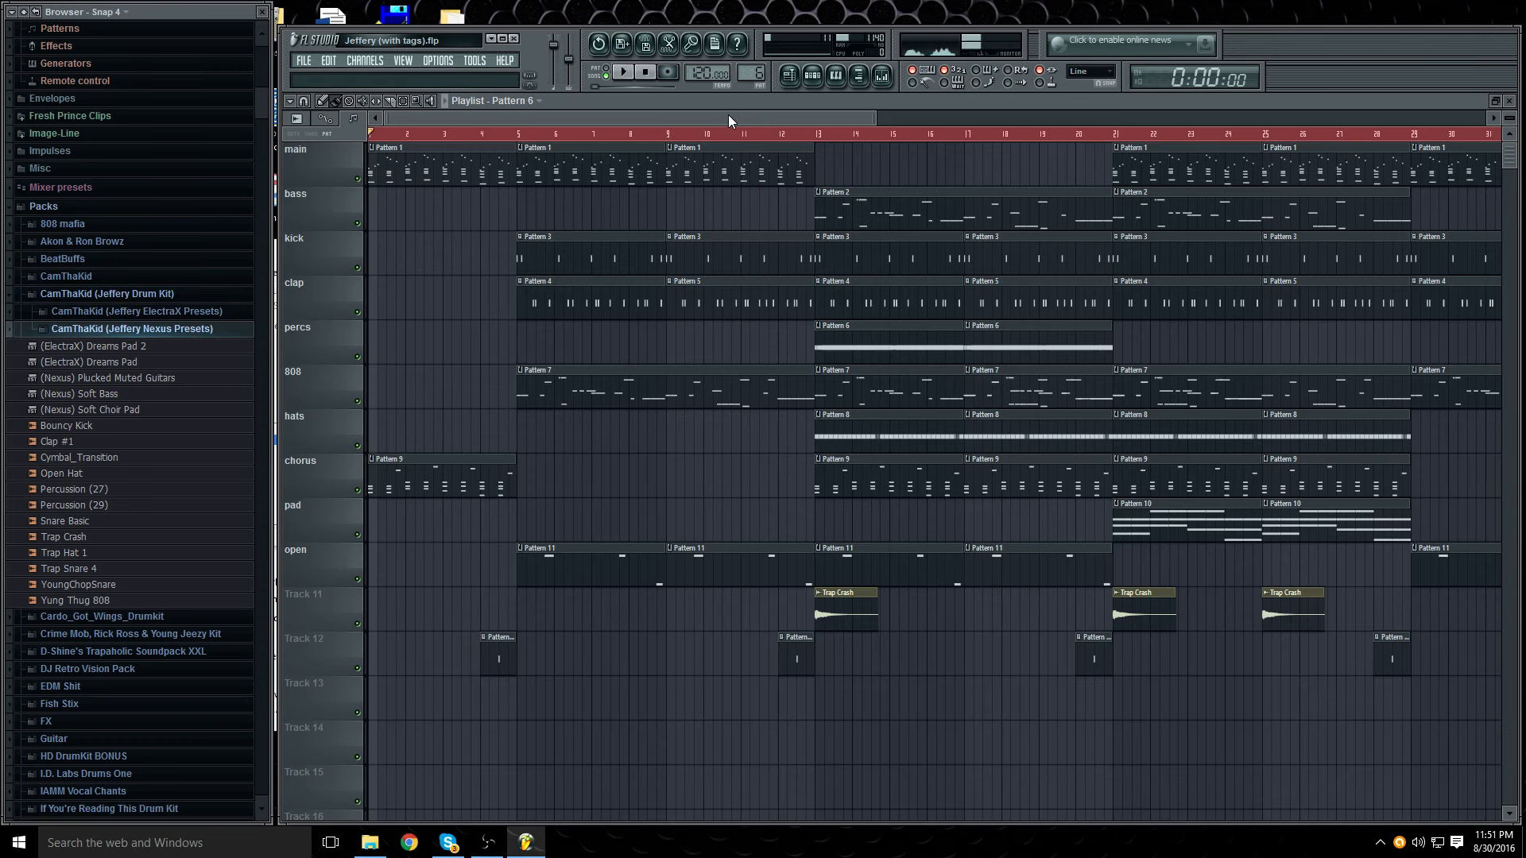
left_click_drag(728, 115, 730, 114)
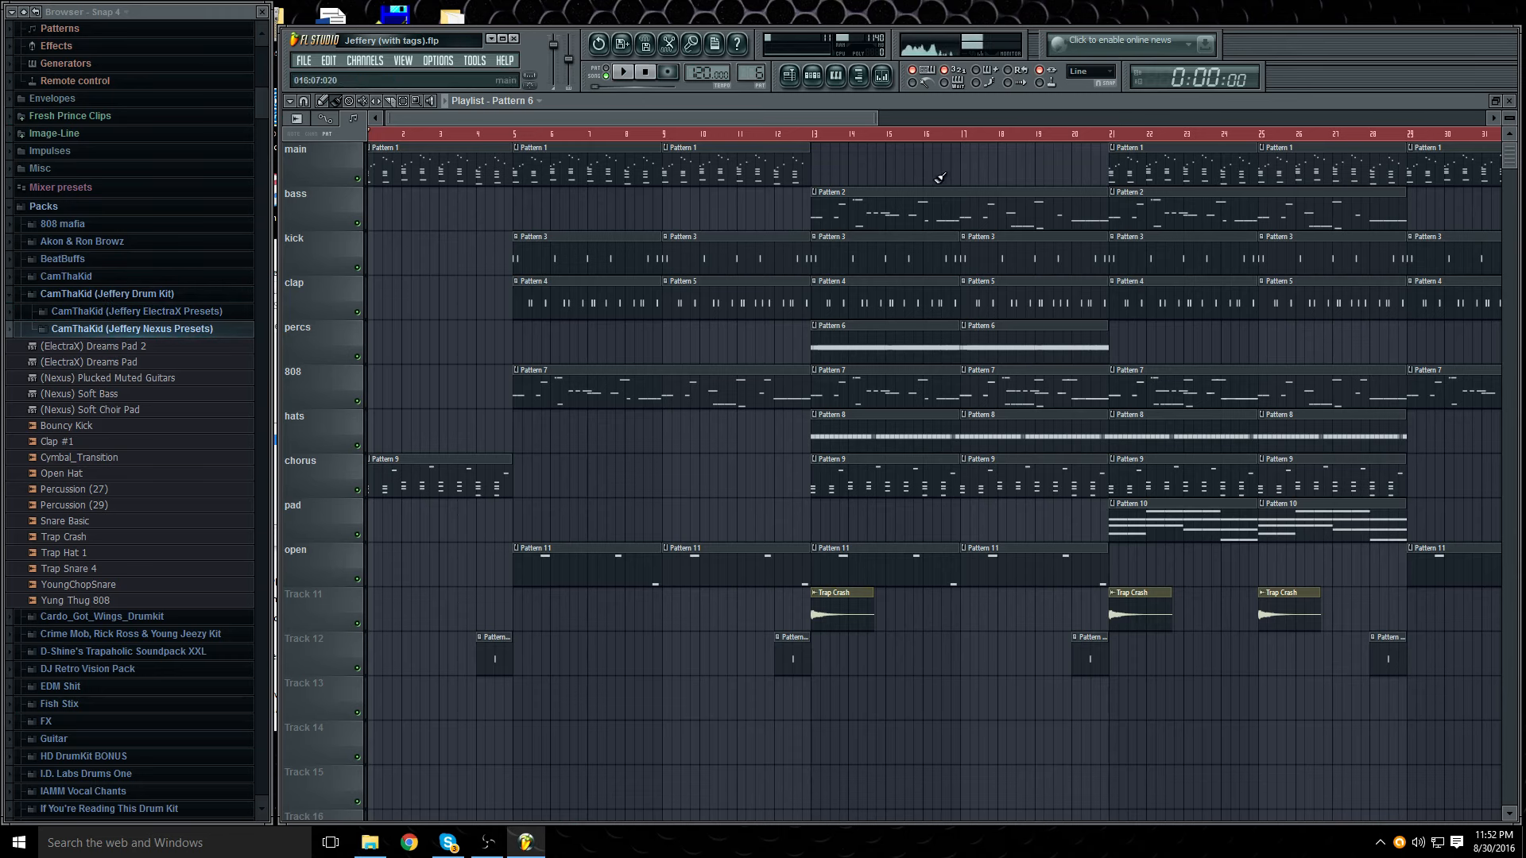
left_click_drag(832, 119, 699, 131)
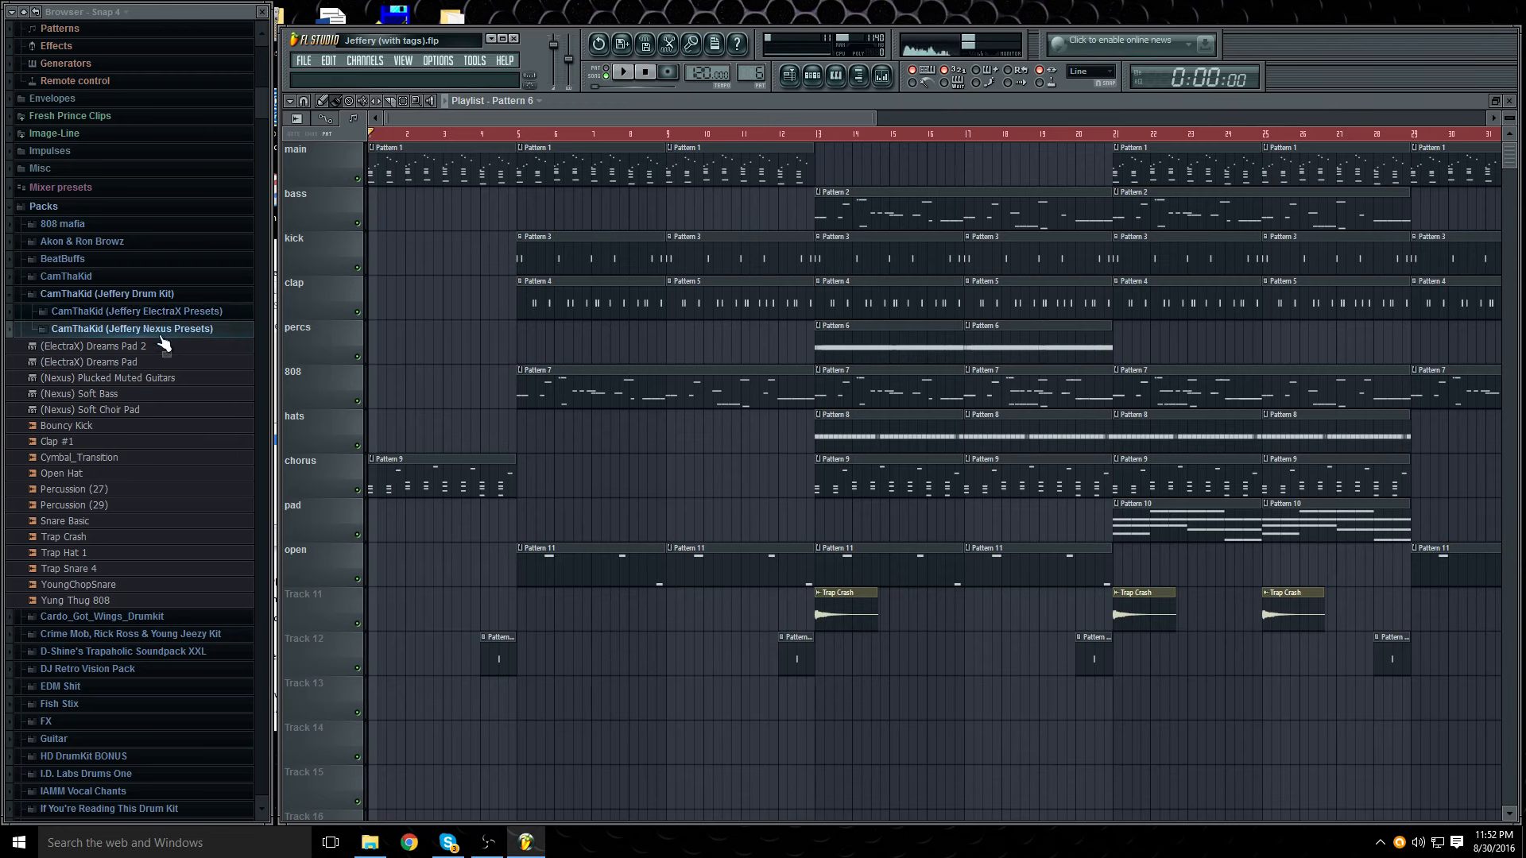
mouse_move(604, 114)
left_mouse_down()
mouse_move(623, 112)
mouse_move(508, 121)
left_mouse_up()
left_click(540, 133)
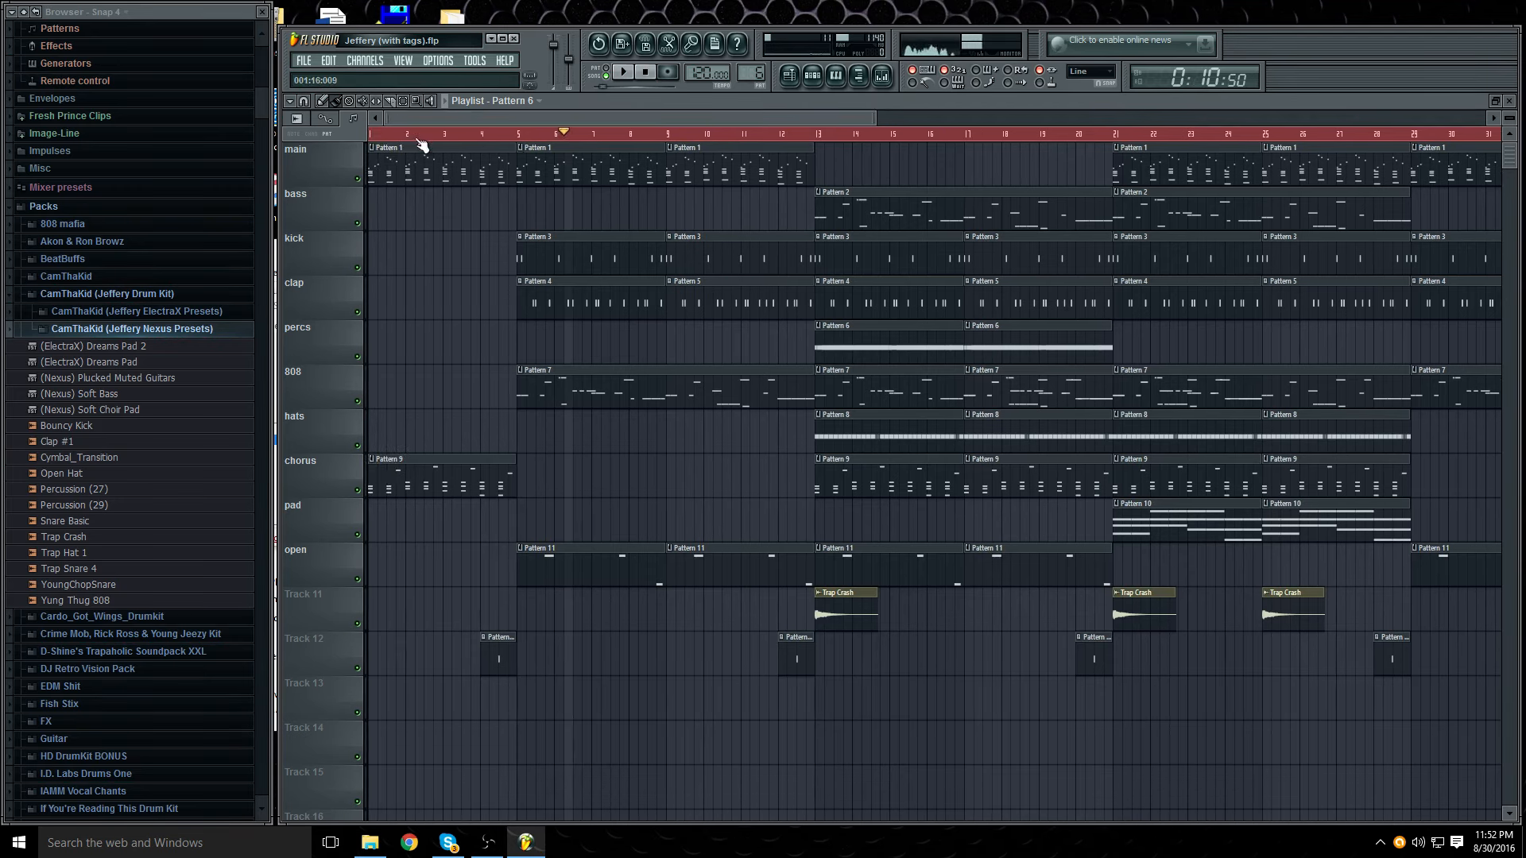
mouse_move(694, 114)
left_mouse_down()
mouse_move(1225, 108)
mouse_move(693, 116)
left_mouse_up()
Step: Open the main track's Pattern 1 in the piano roll and set playback to pattern mode
double_click(704, 176)
left_click_drag(715, 119, 379, 149)
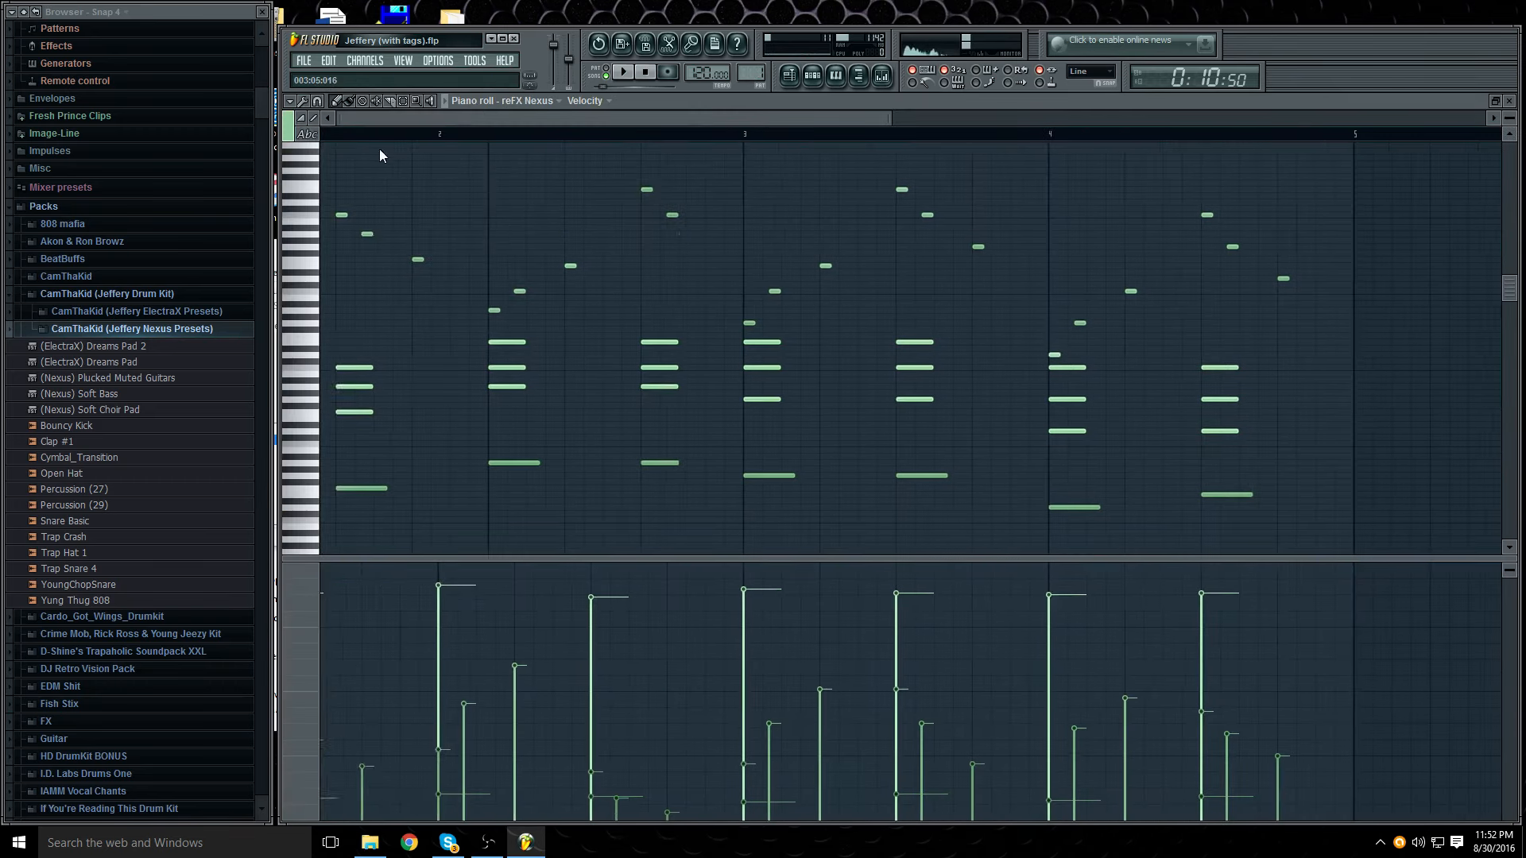
left_click(609, 75)
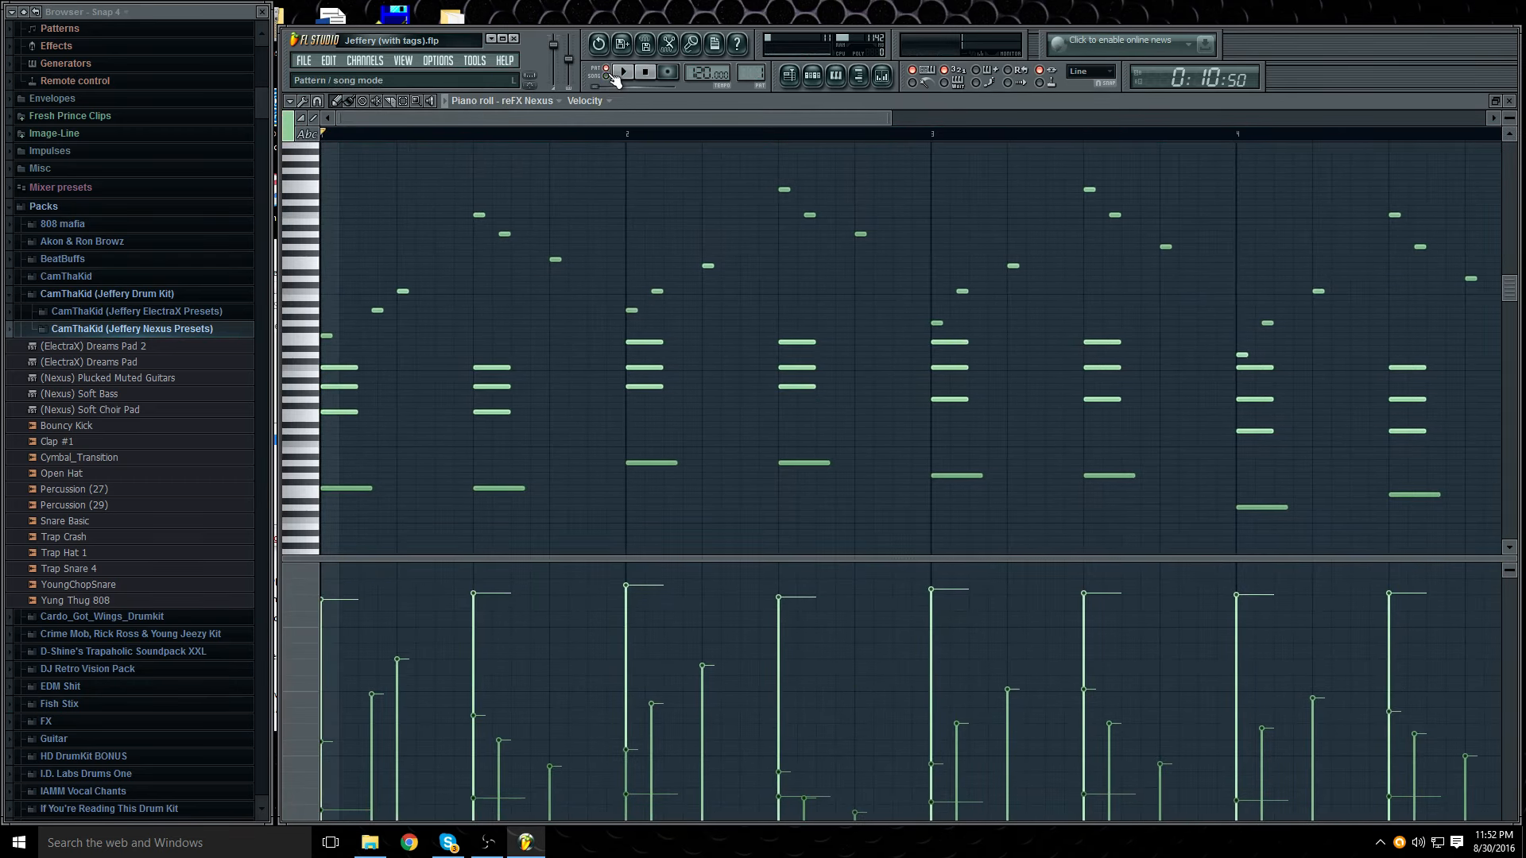
Step: Open the mixer and look through its instrument and drum tracks
left_click(882, 78)
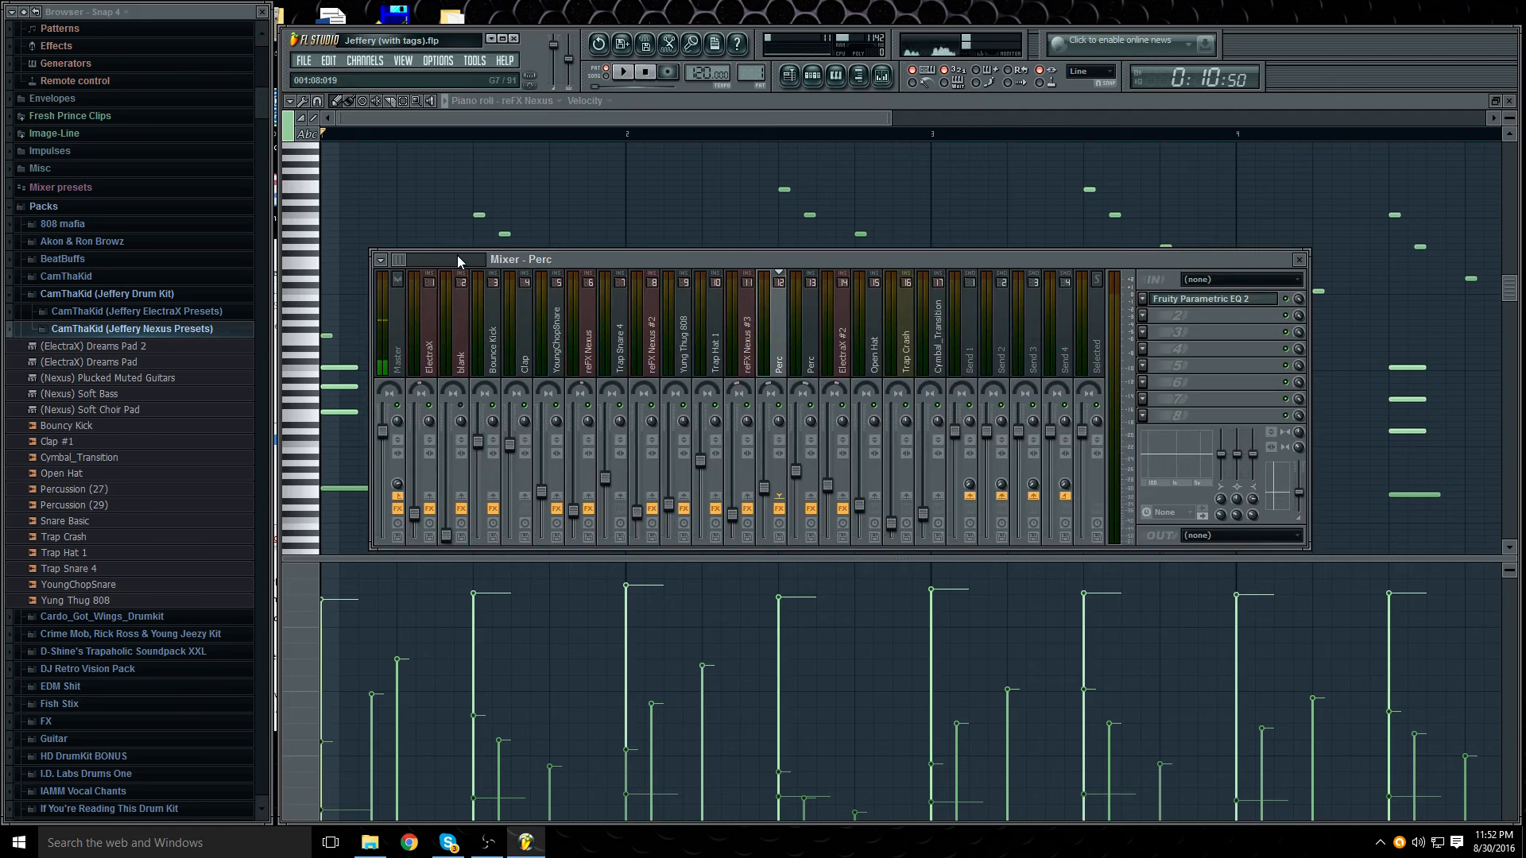
left_click_drag(402, 258, 384, 265)
left_click_drag(399, 260, 388, 262)
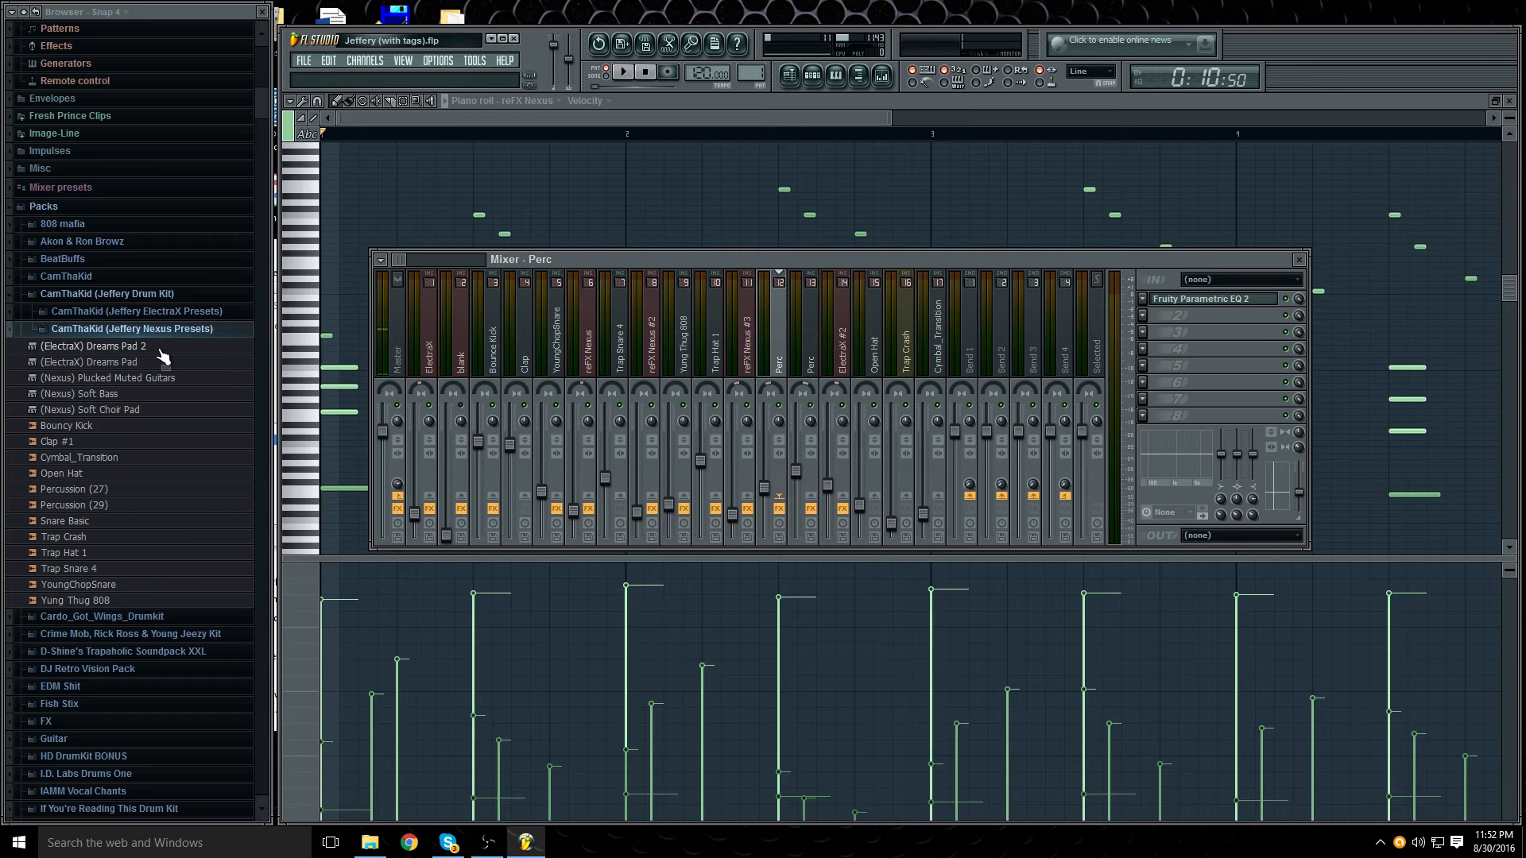
Step: Close the piano roll, inspect the ElectraX channel's instrument window, and look through the mixer tracks before returning to the playlist
left_click(1510, 101)
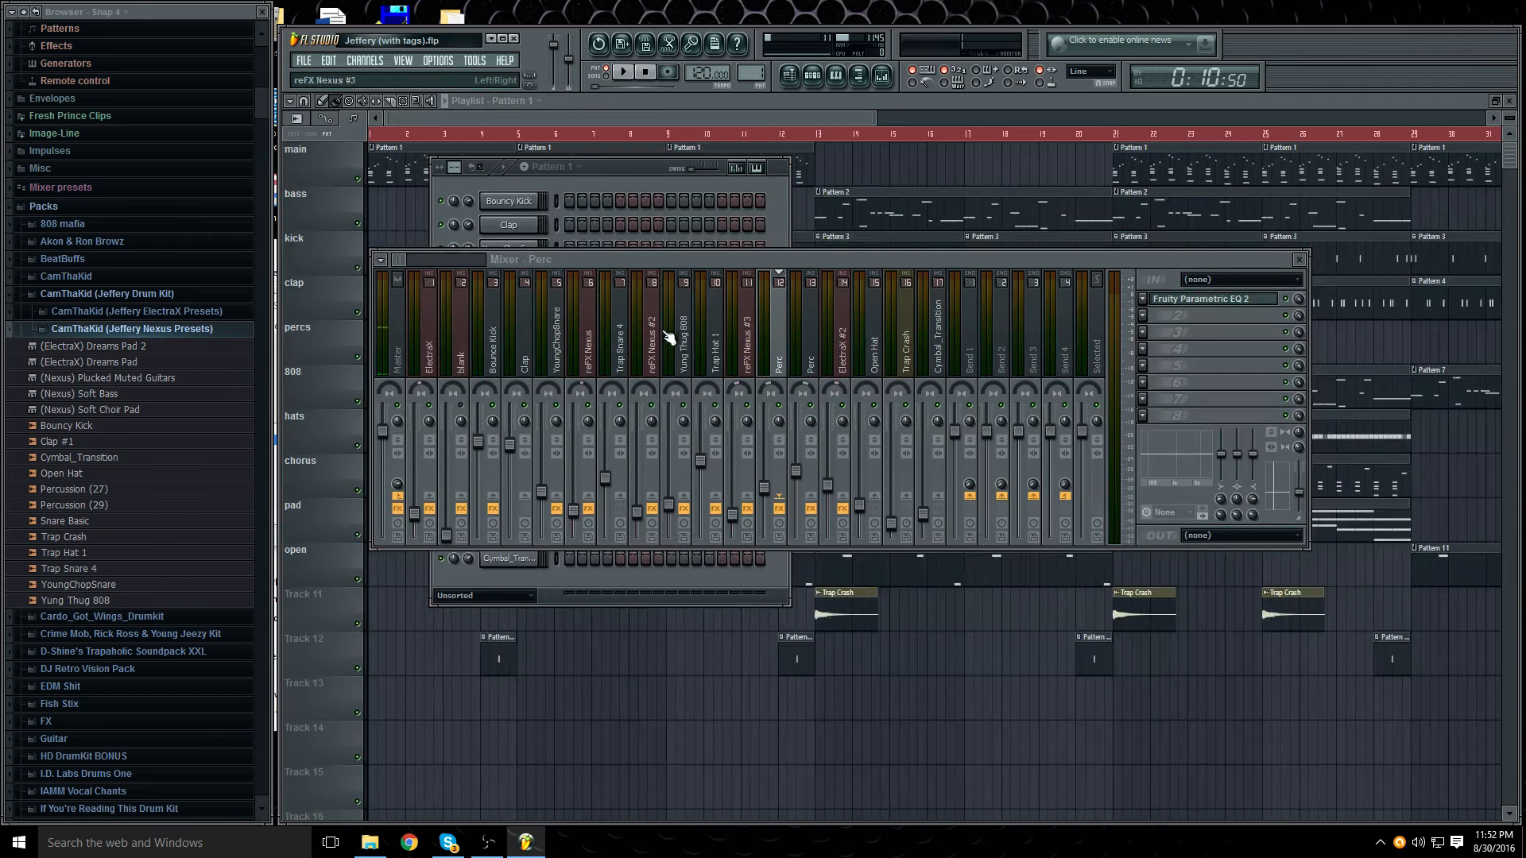
left_click(641, 178)
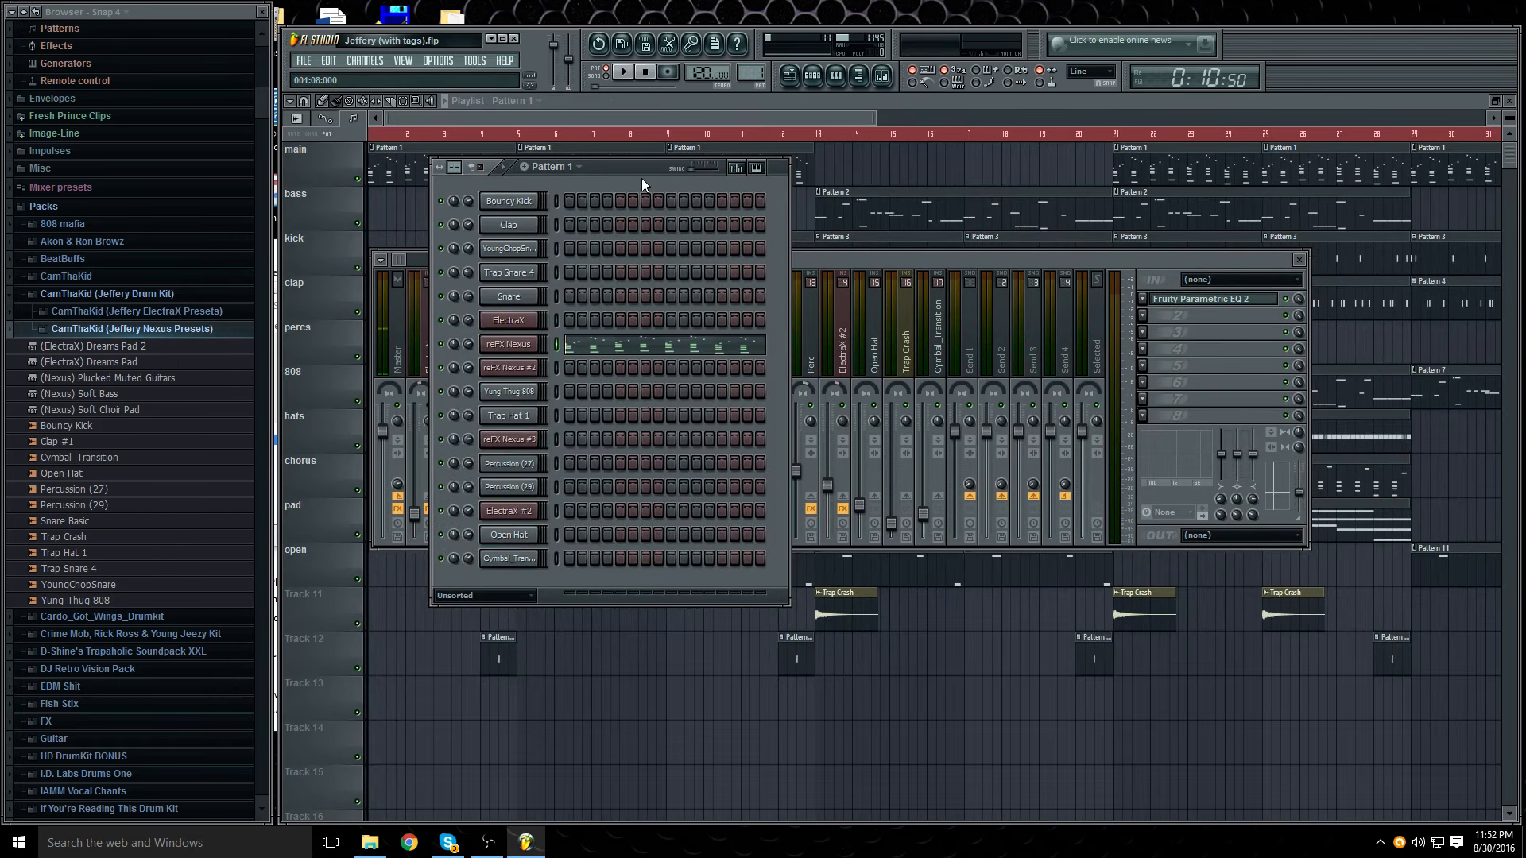
left_click(525, 326)
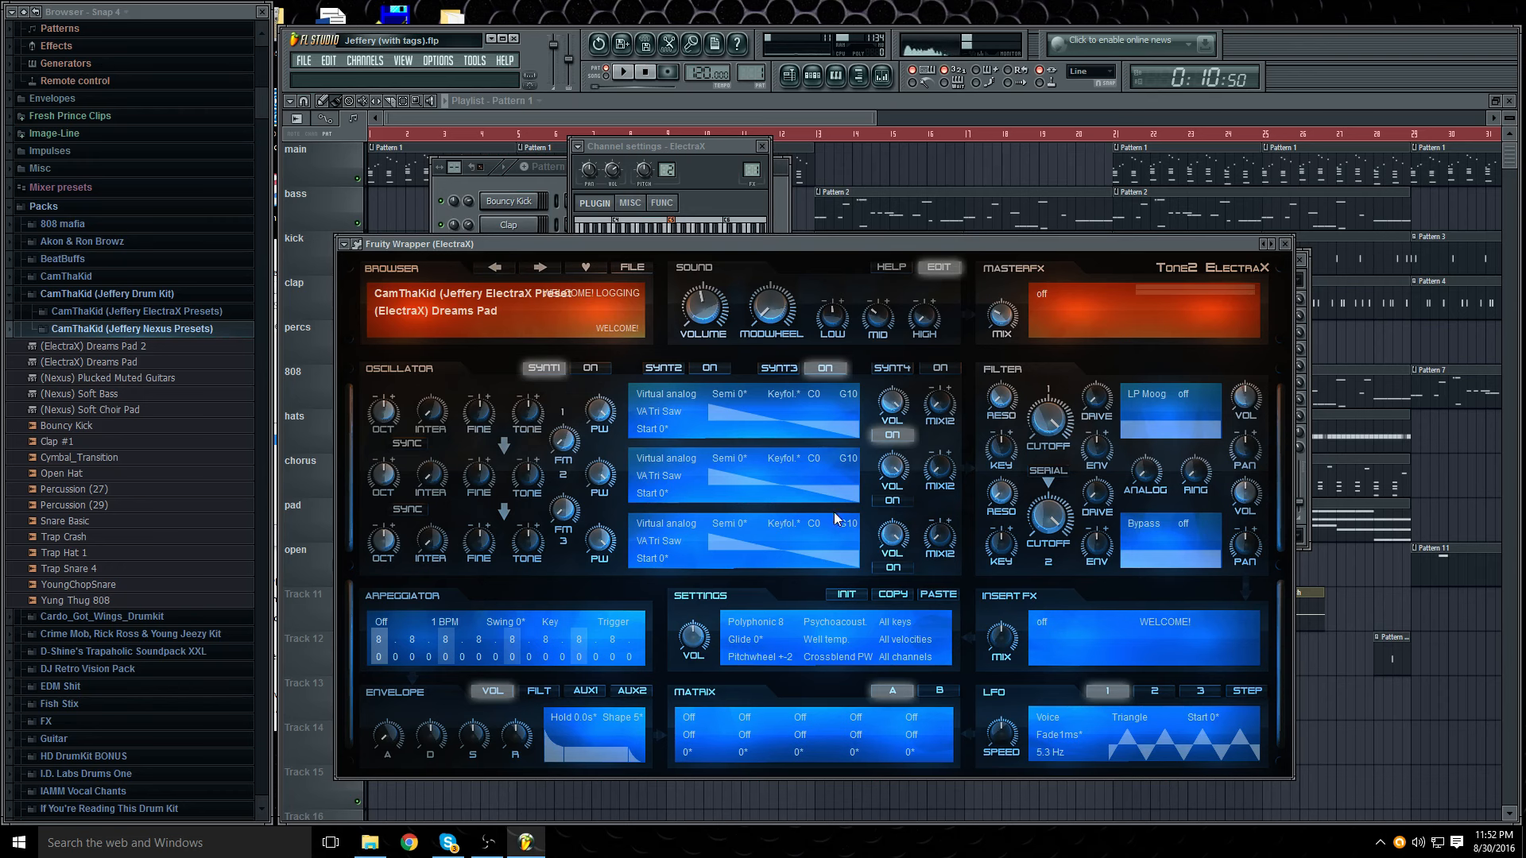
left_click(1284, 245)
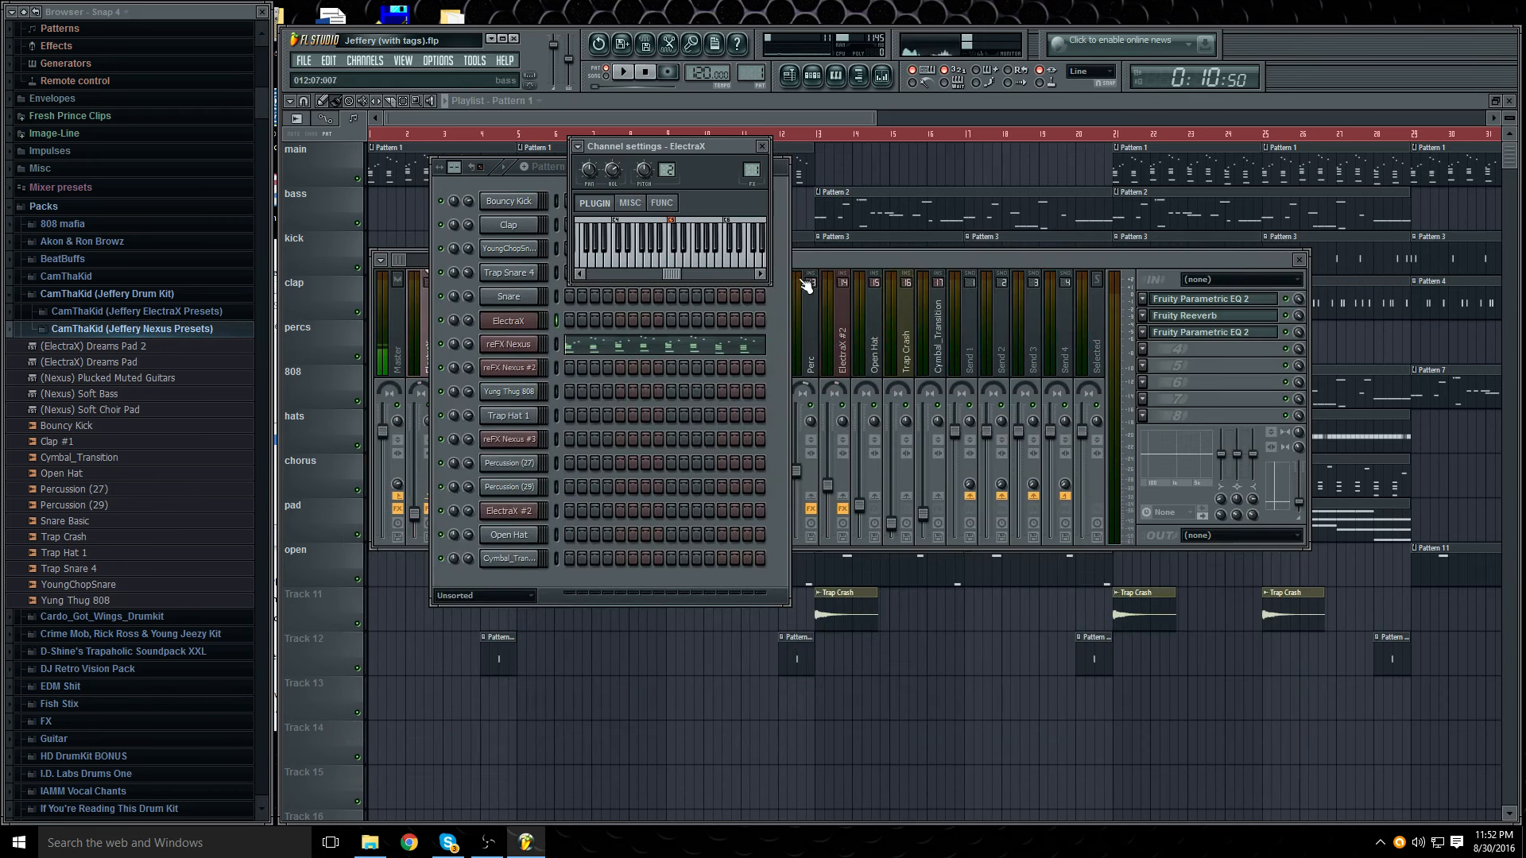
left_click(819, 259)
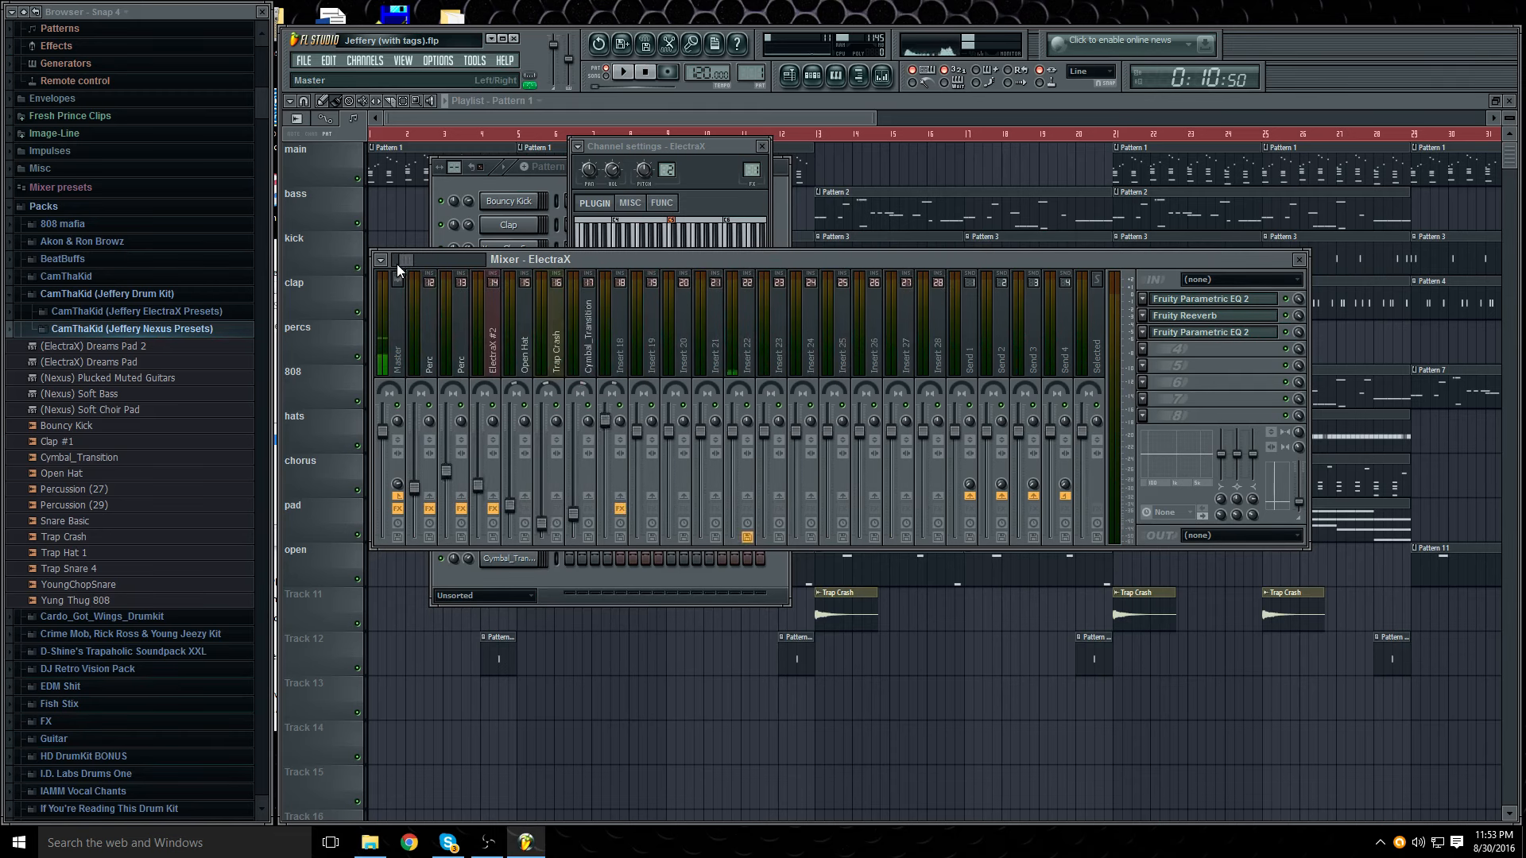
left_click(485, 121)
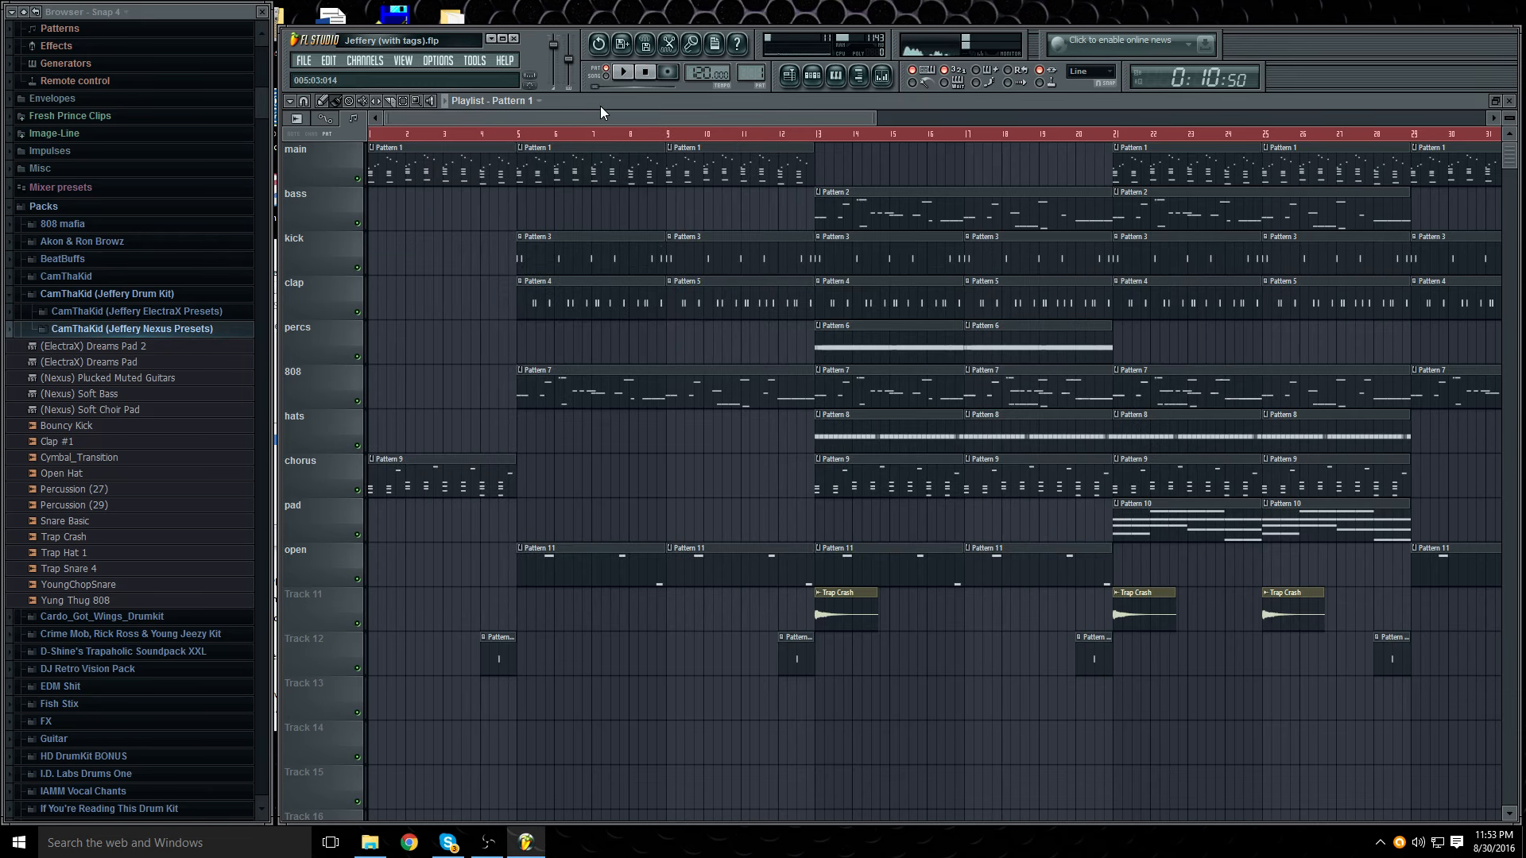
Step: Open Pattern 1's reFX Nexus notes in the piano roll, play the melody, and close the piano roll
double_click(420, 180)
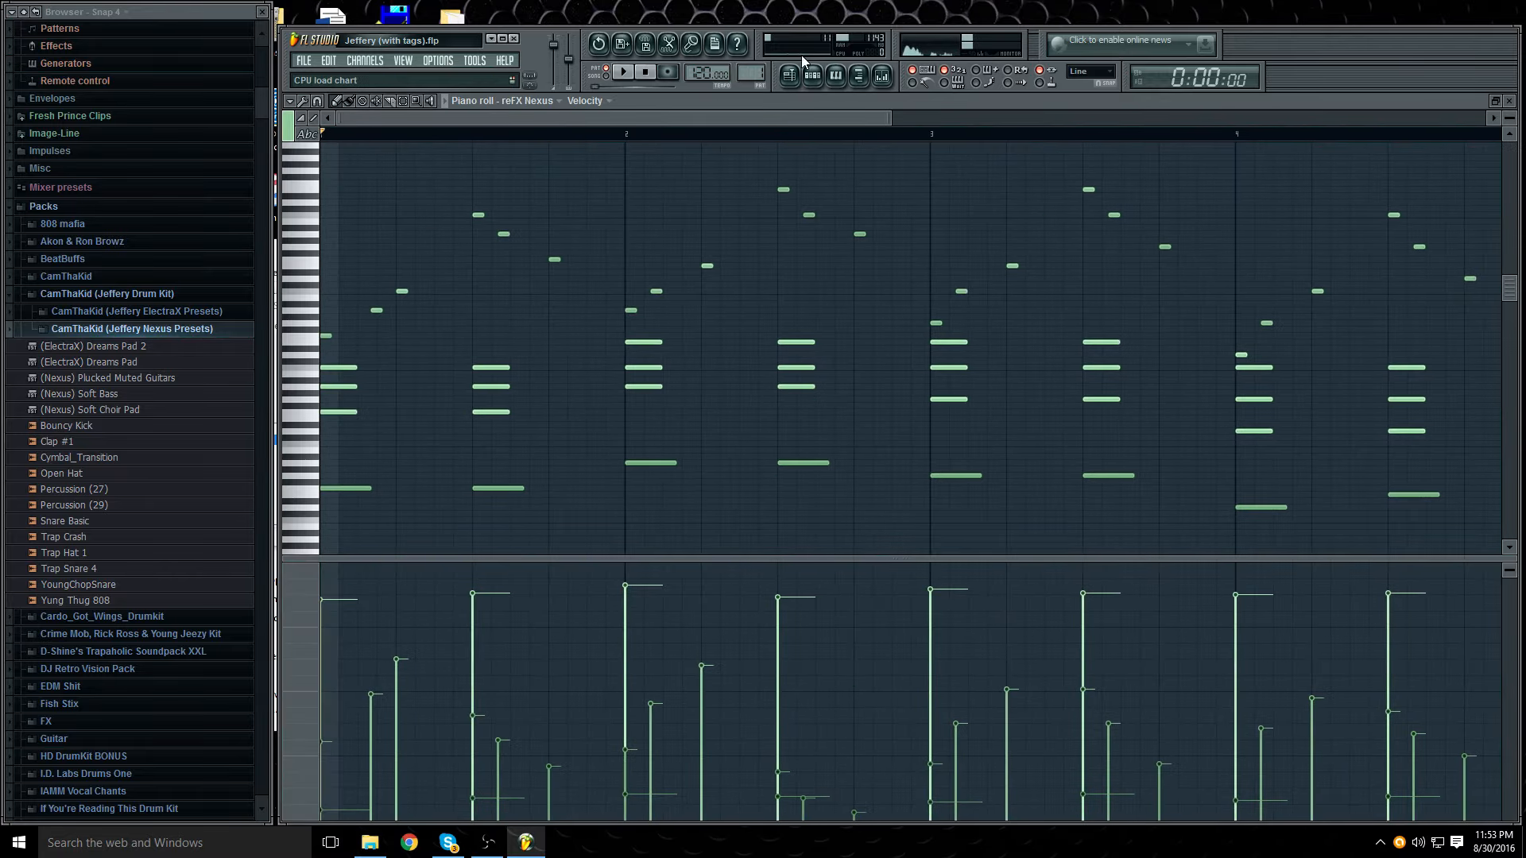
left_click(624, 73)
left_click(624, 73)
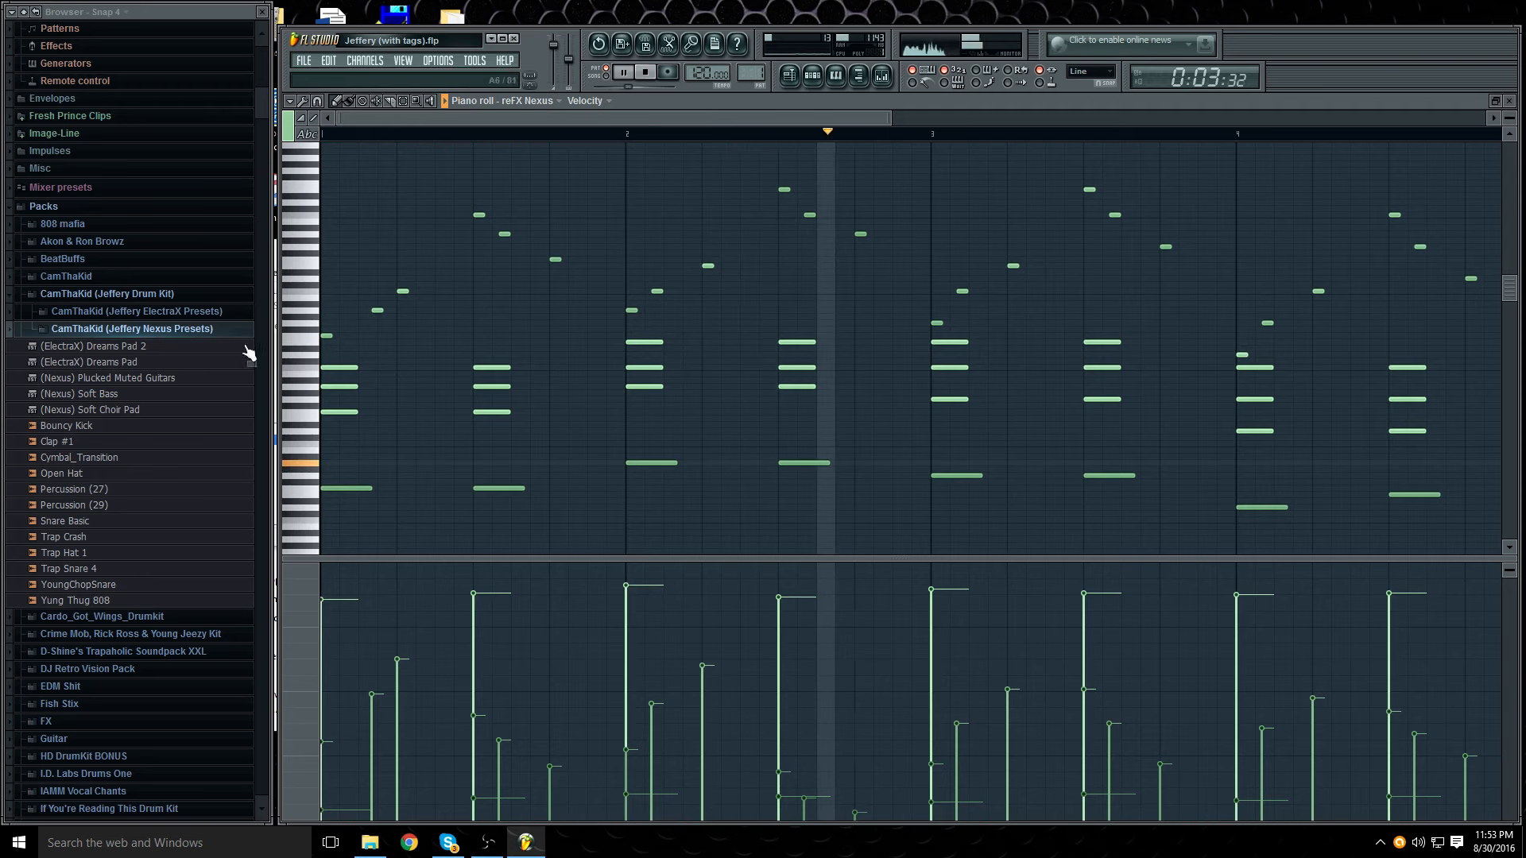
left_click(1510, 100)
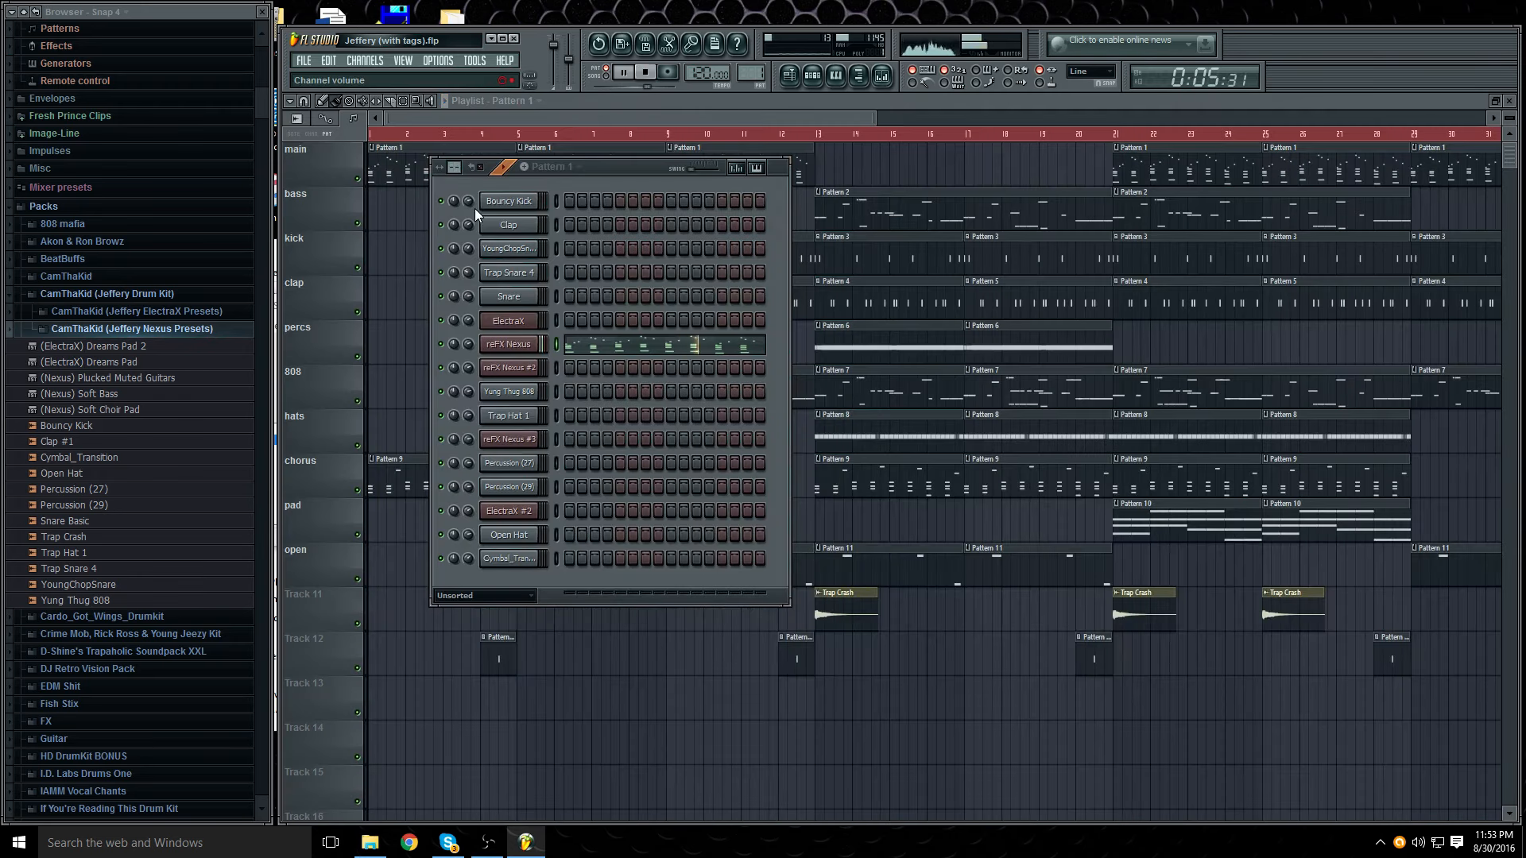
Step: Add a Nexus channel, view the presets in its CamThaKid (Jeffery) category, and close the plugin window
left_click(366, 64)
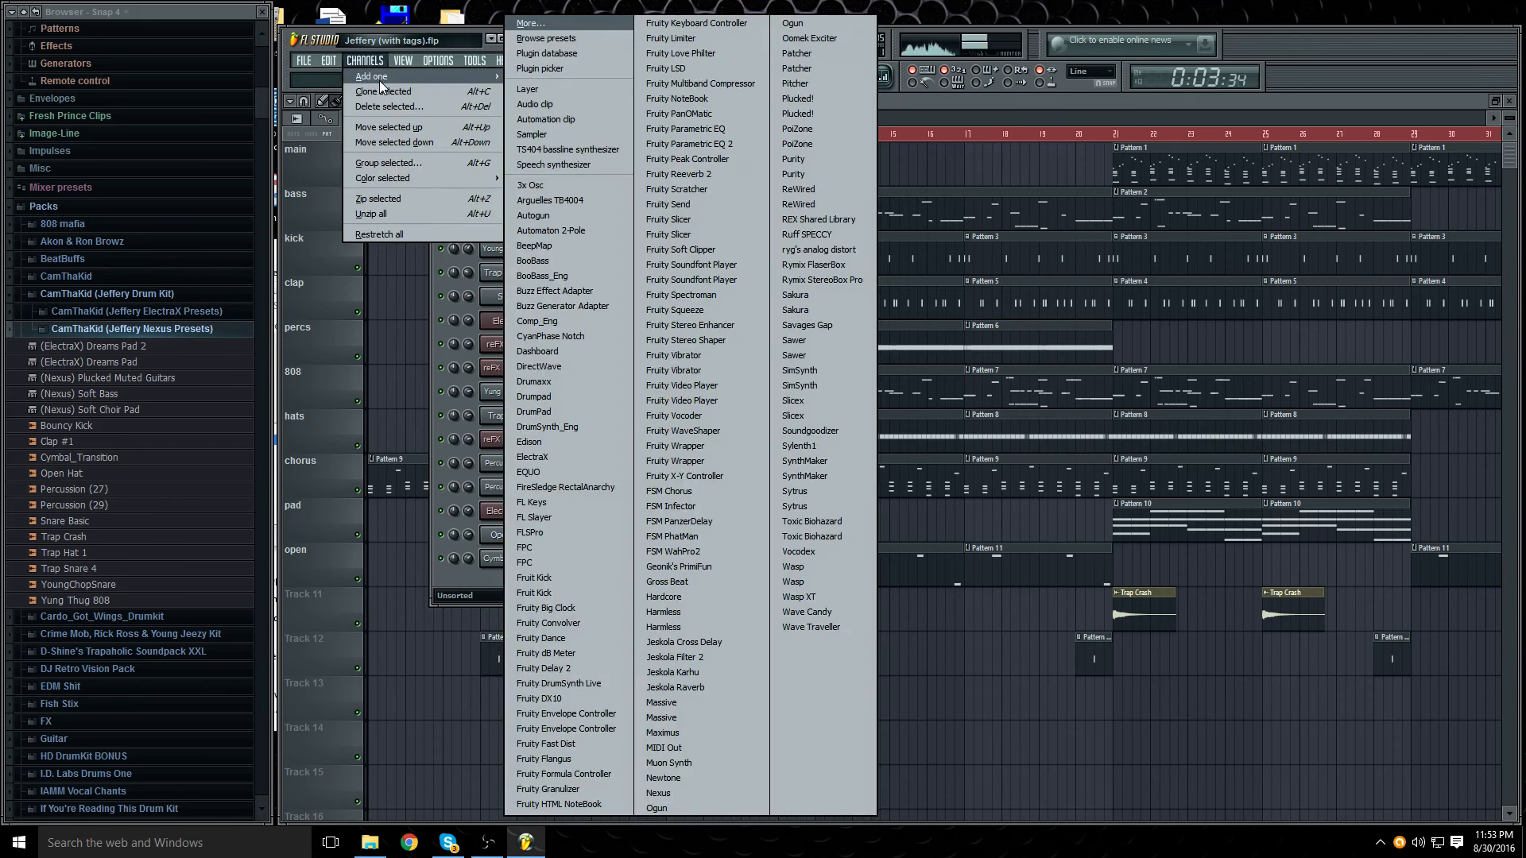
left_click(678, 791)
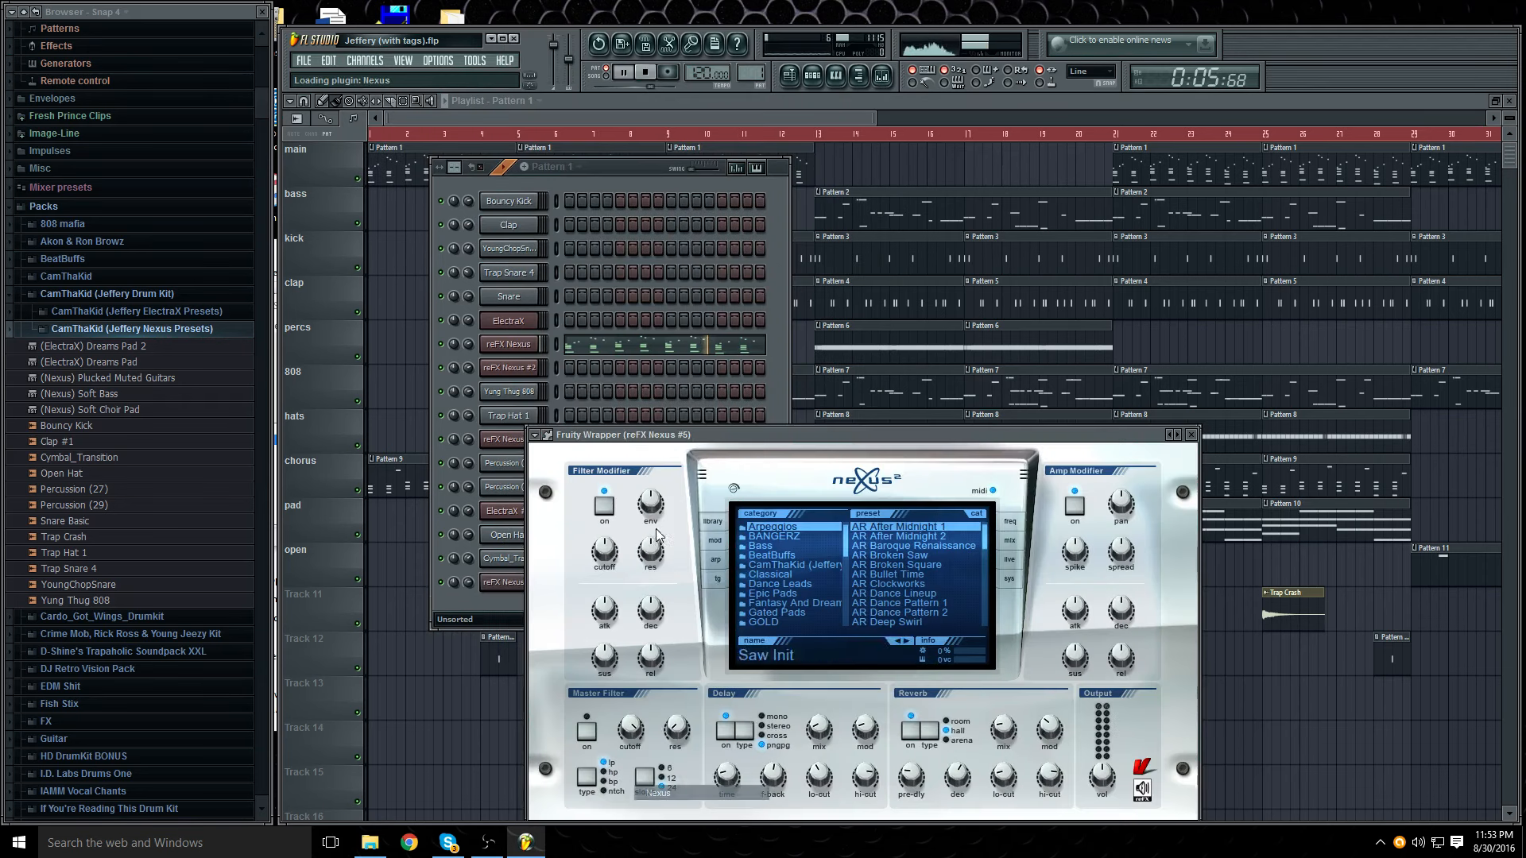
left_click(795, 565)
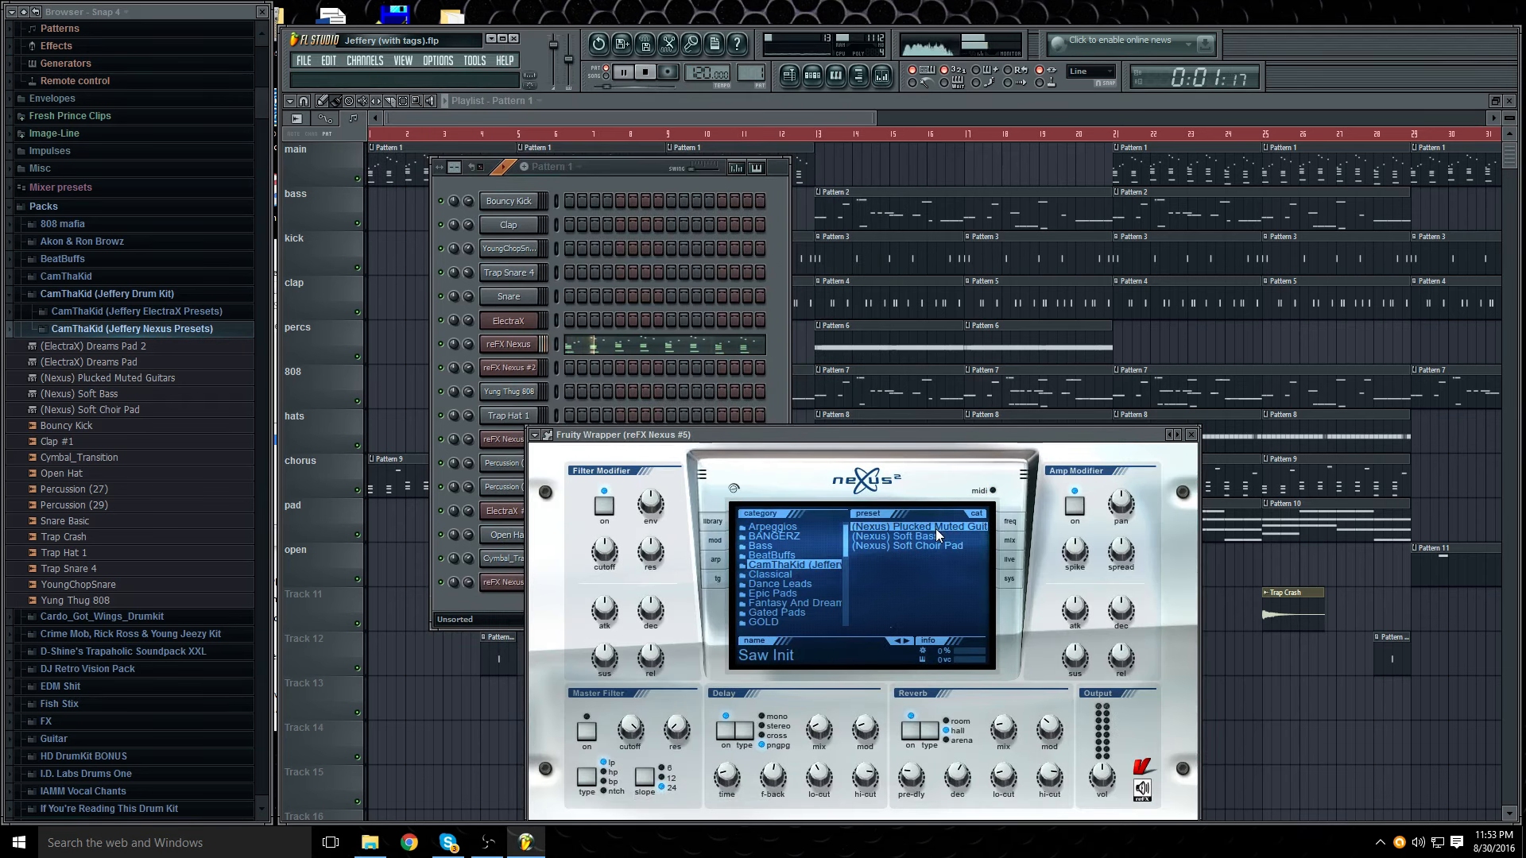
left_click(1191, 435)
Step: Delete the newly added Nexus channel from the channel rack
right_click(521, 584)
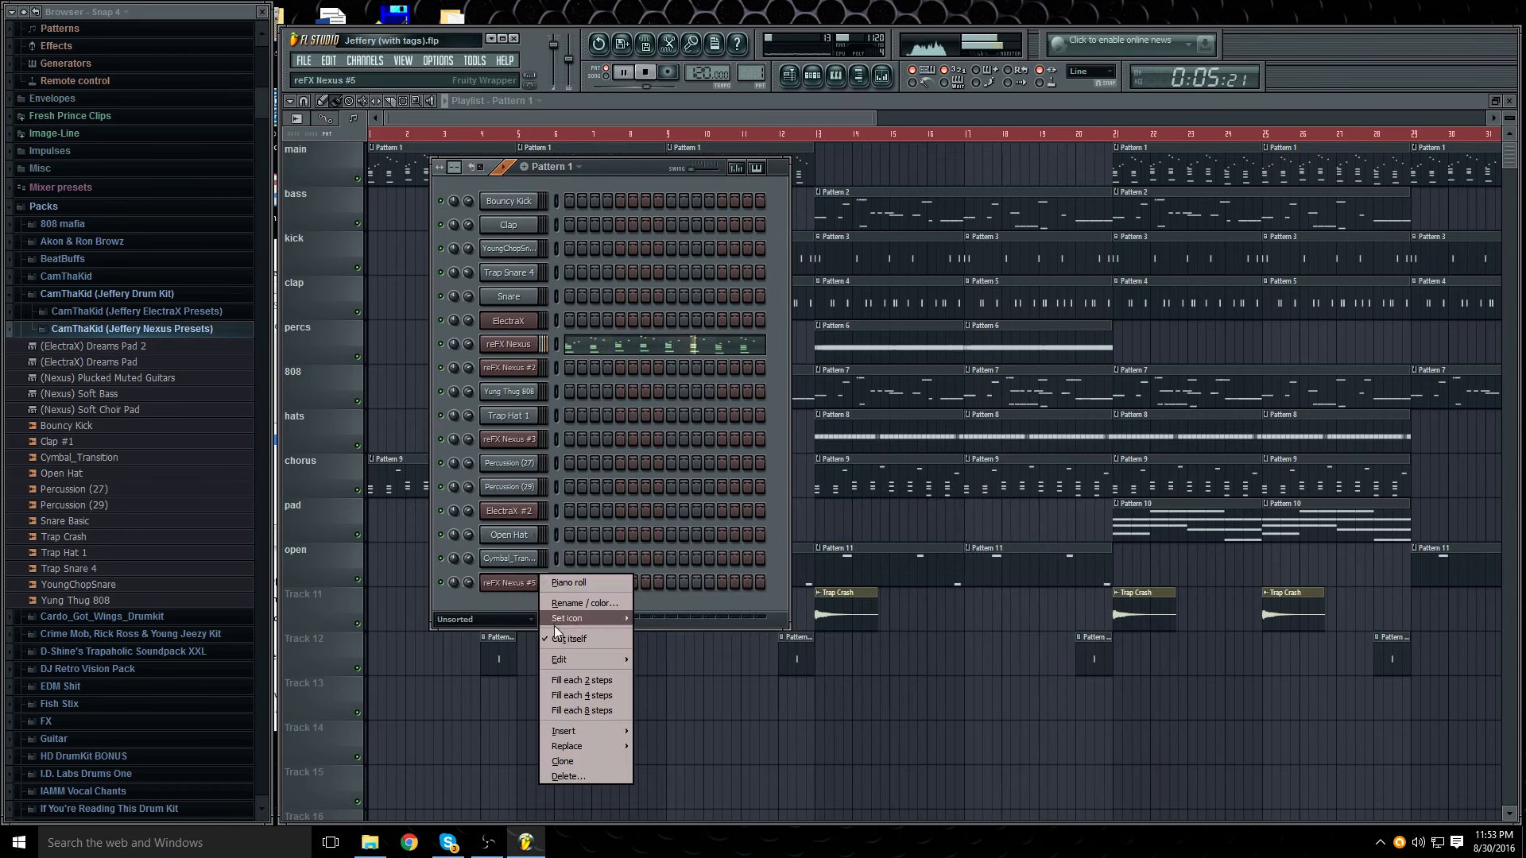
left_click(591, 764)
left_click(841, 477)
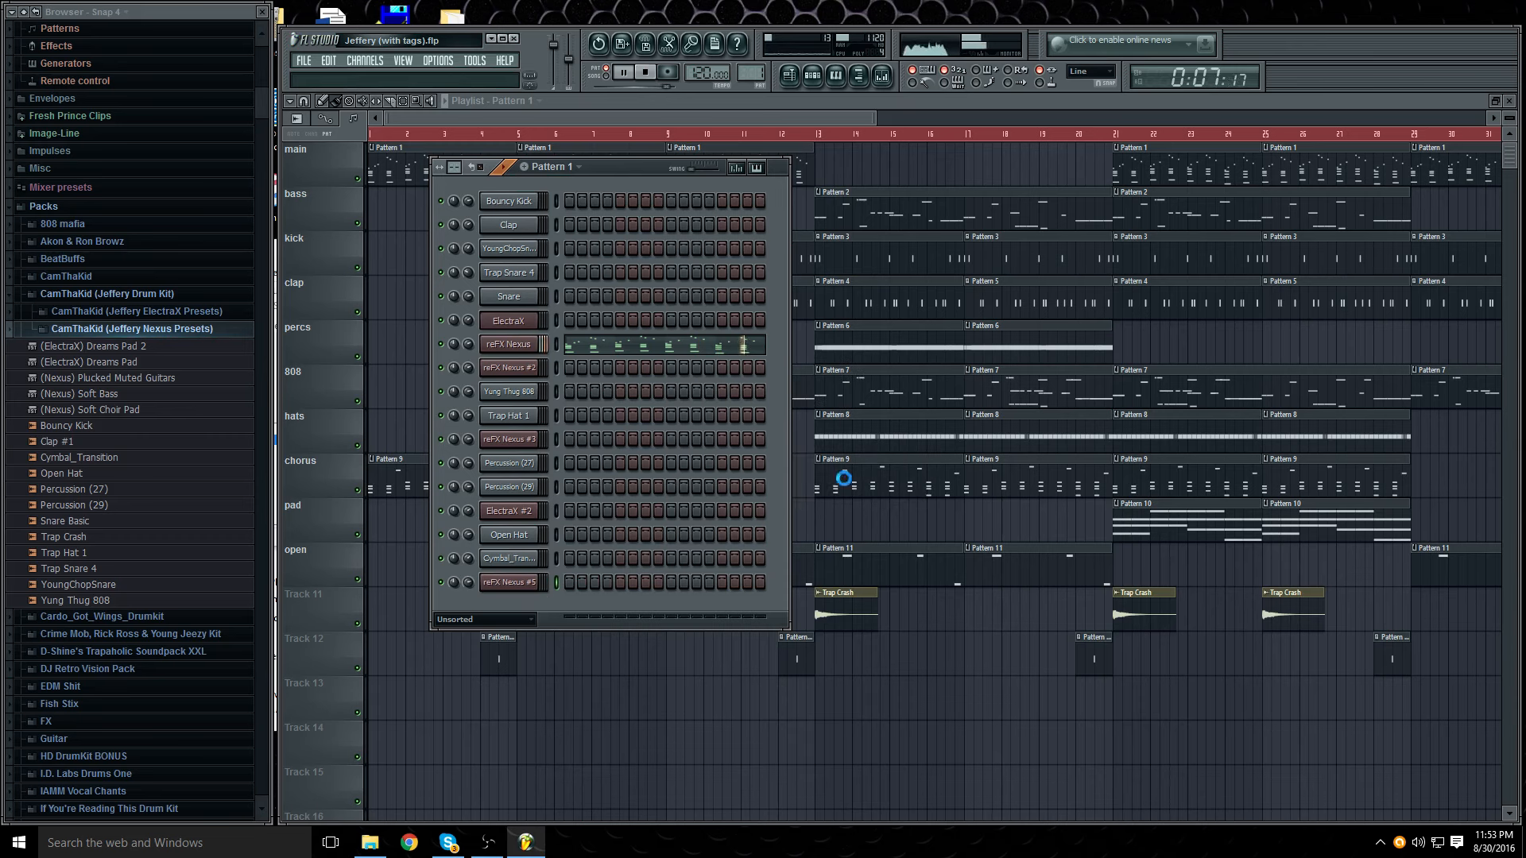
Step: Stop playback and display the reFX Nexus track's effects in the mixer
left_click(647, 73)
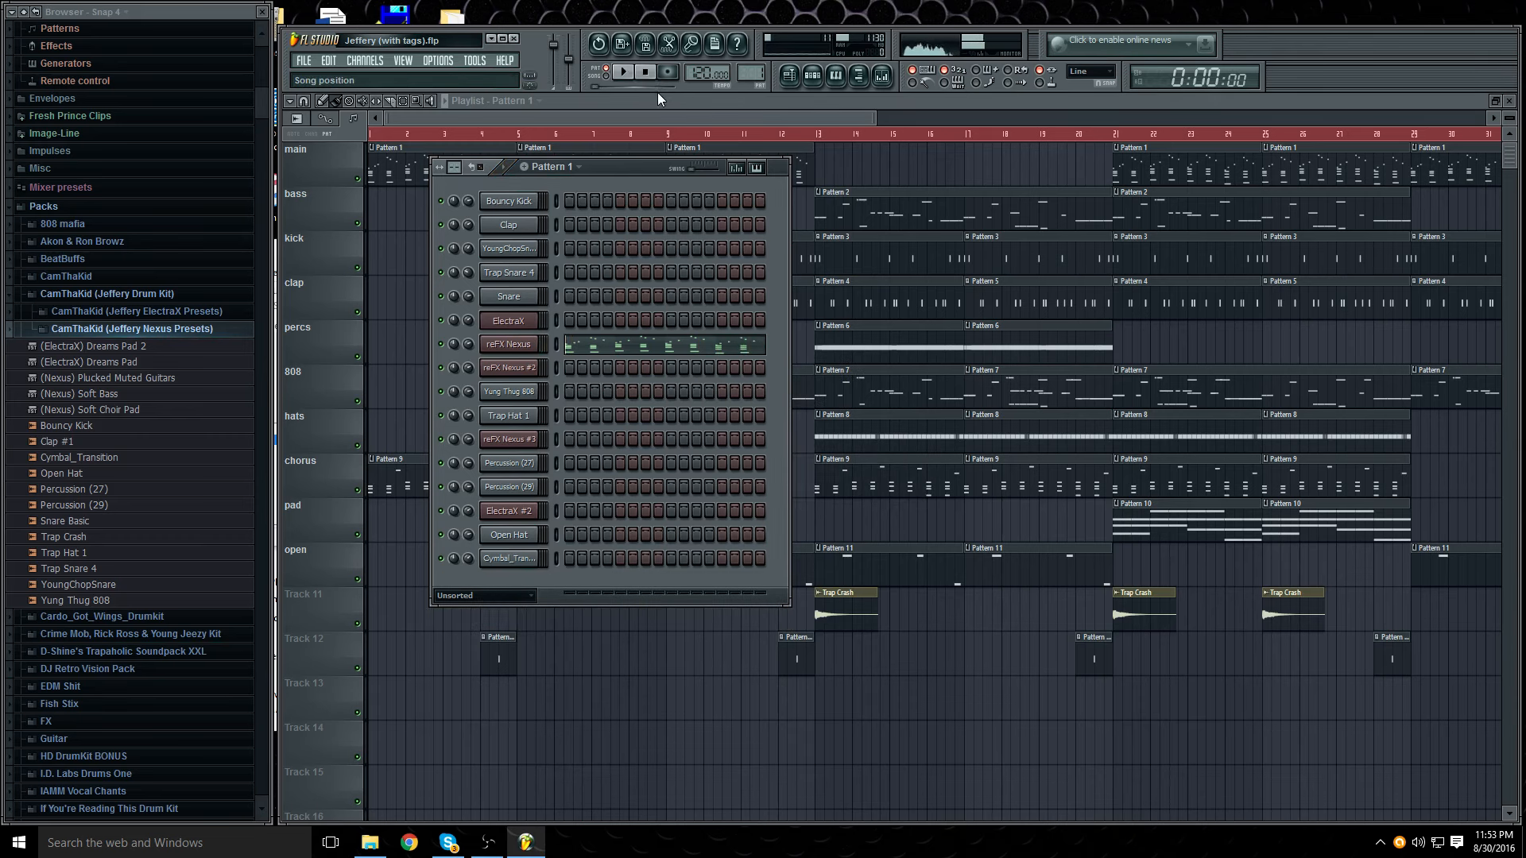
left_click(859, 76)
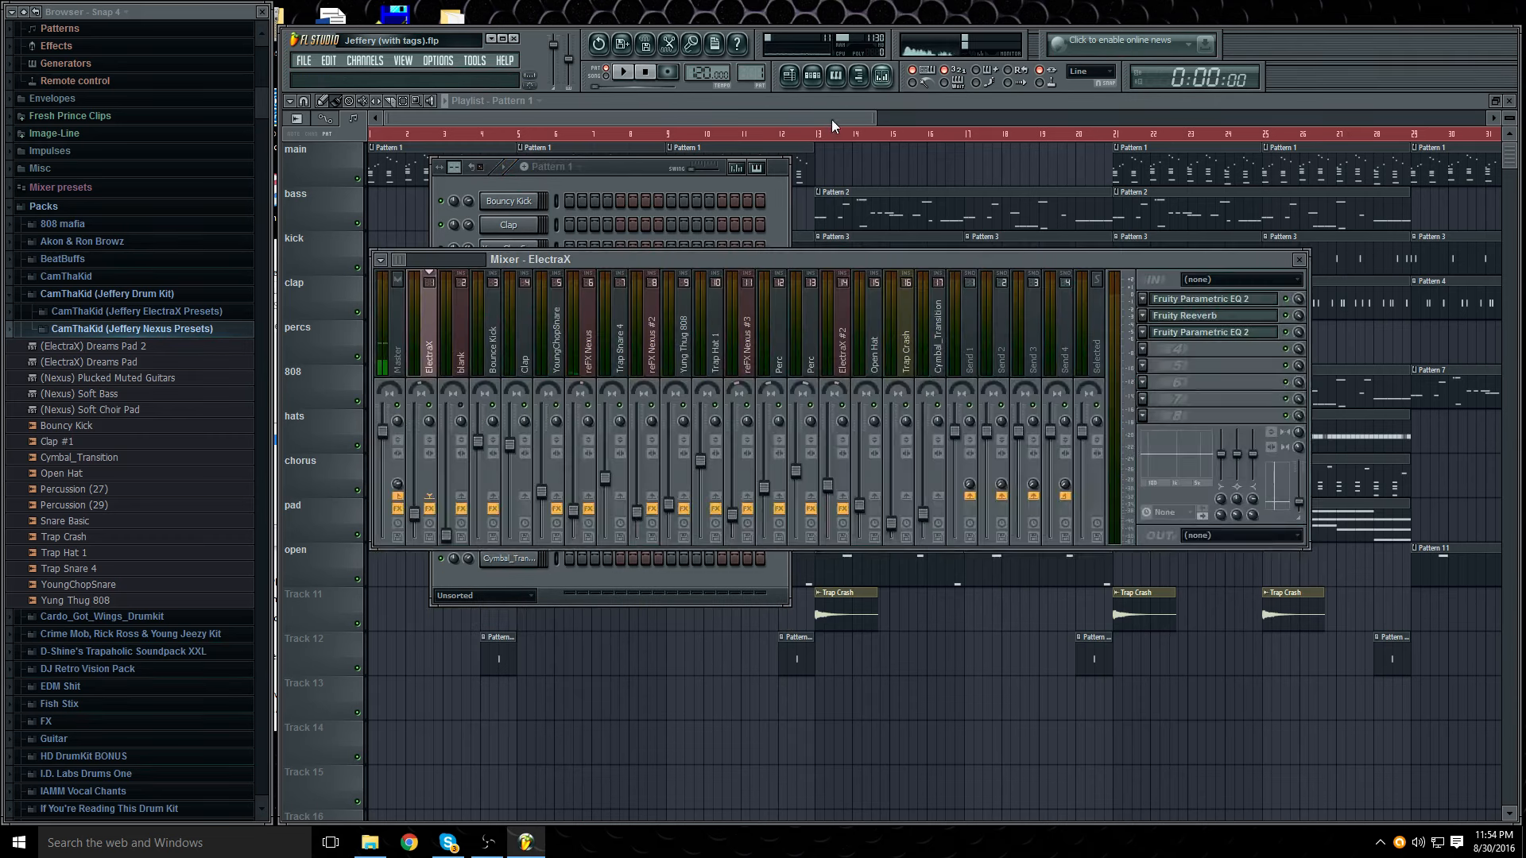
left_click(592, 354)
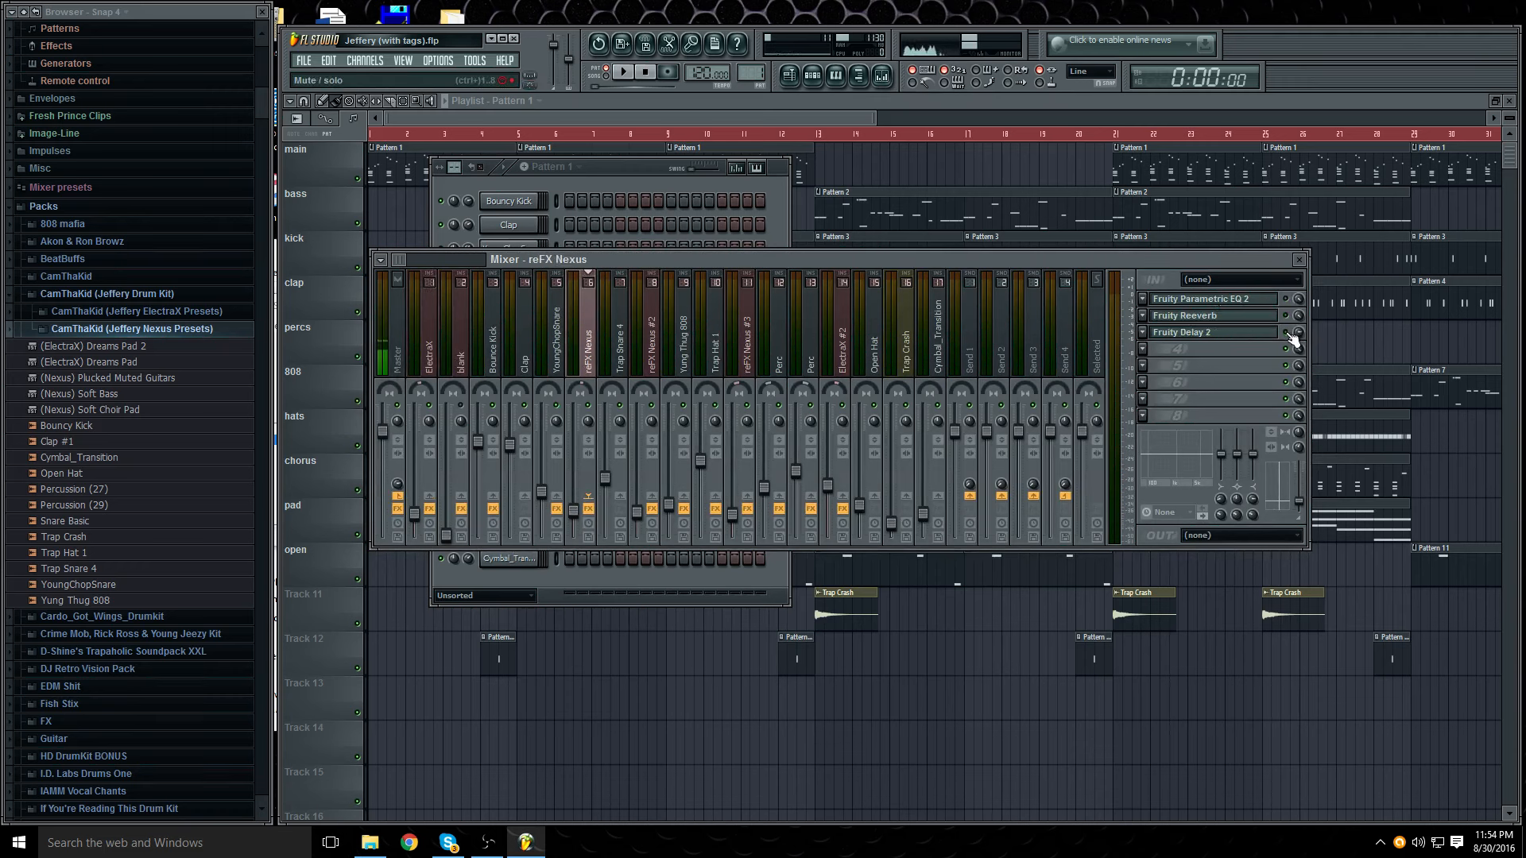
Step: Play Pattern 1, view its reFX Nexus notes through to the end in the piano roll, then stop playback and close it
left_click(627, 77)
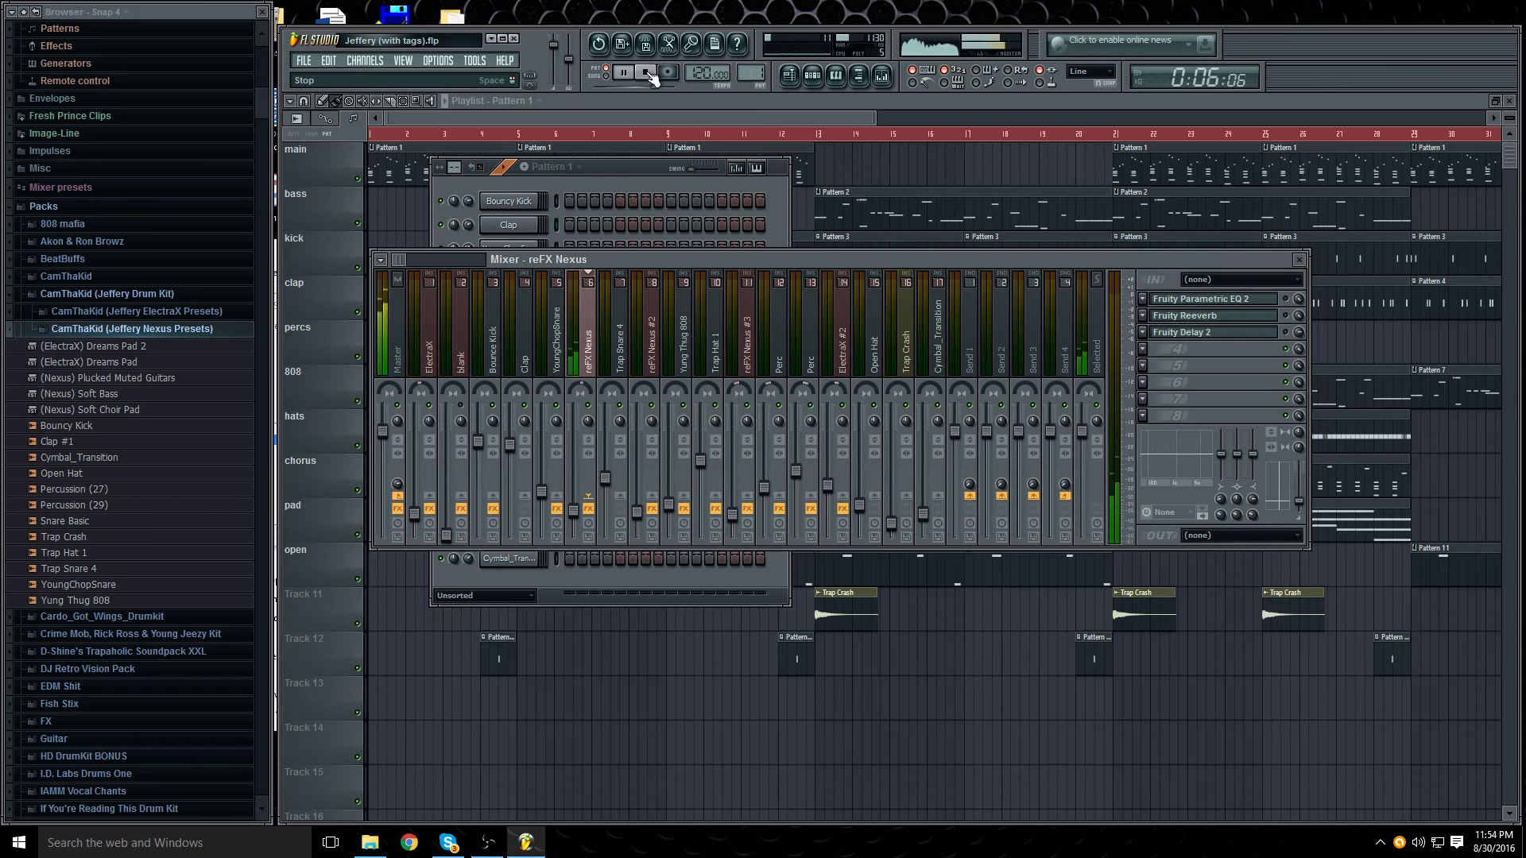
left_click(610, 186)
right_click(545, 350)
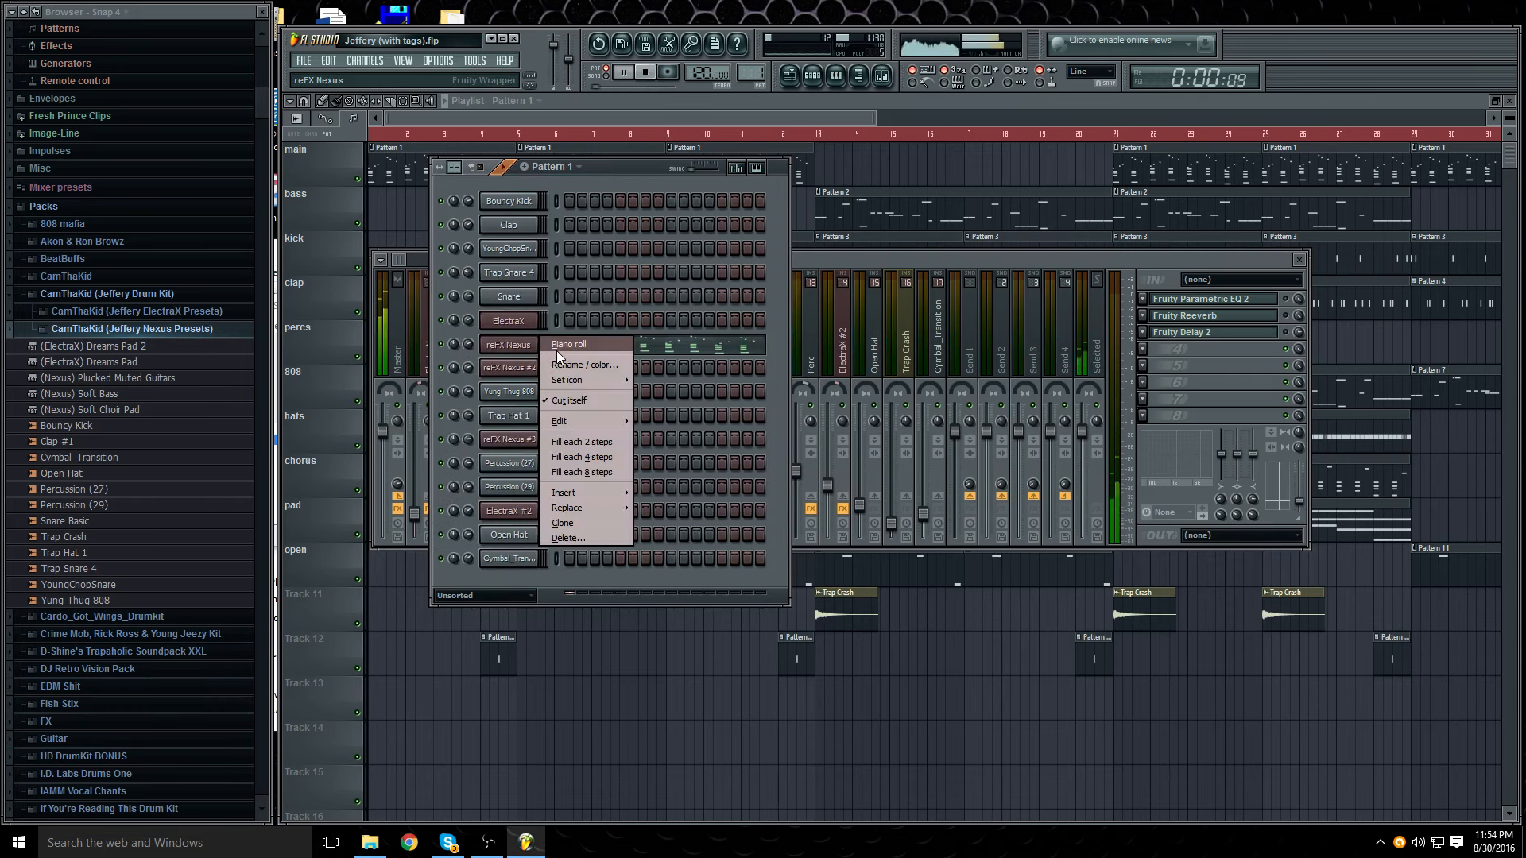
left_click(573, 358)
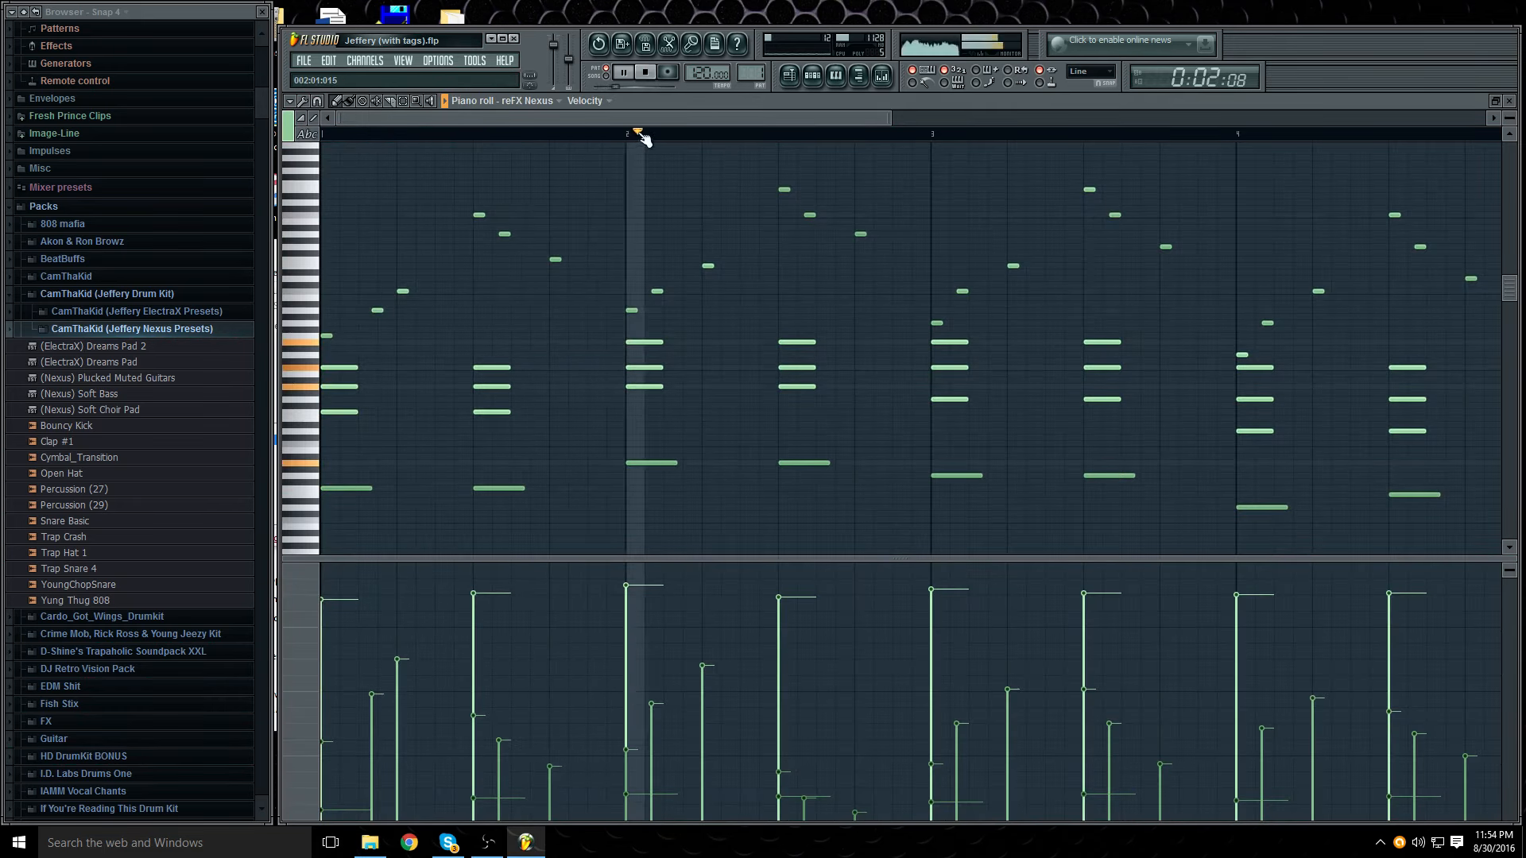
left_click_drag(650, 119, 884, 110)
left_click(647, 72)
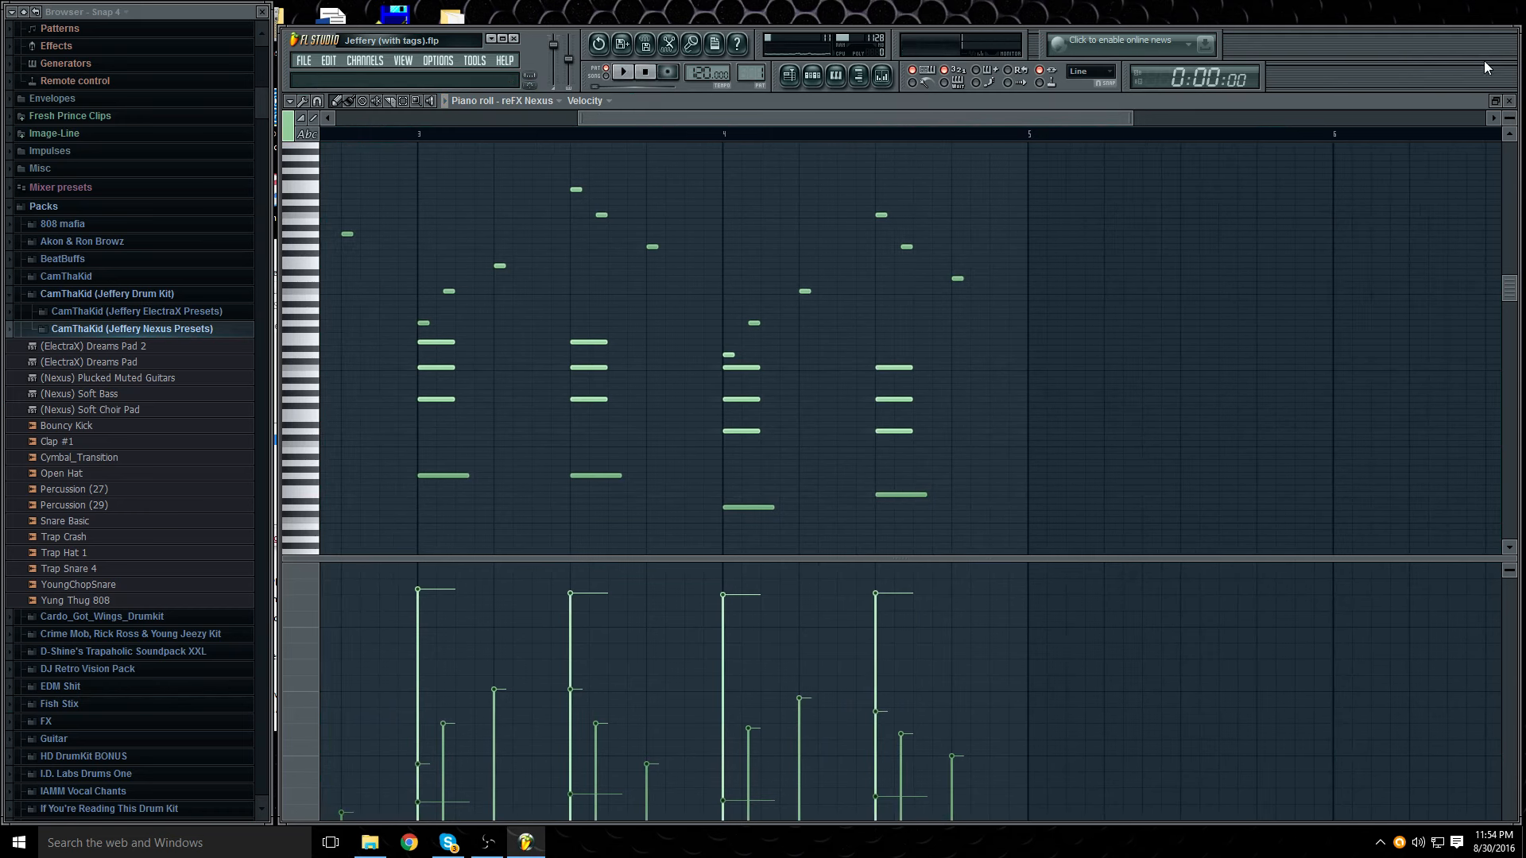
left_click(1510, 101)
Step: Inspect the Fruity Parametric EQ 2 and Fruity Reeverb settings on the reFX Nexus mixer track, closing each plugin window
left_click(807, 261)
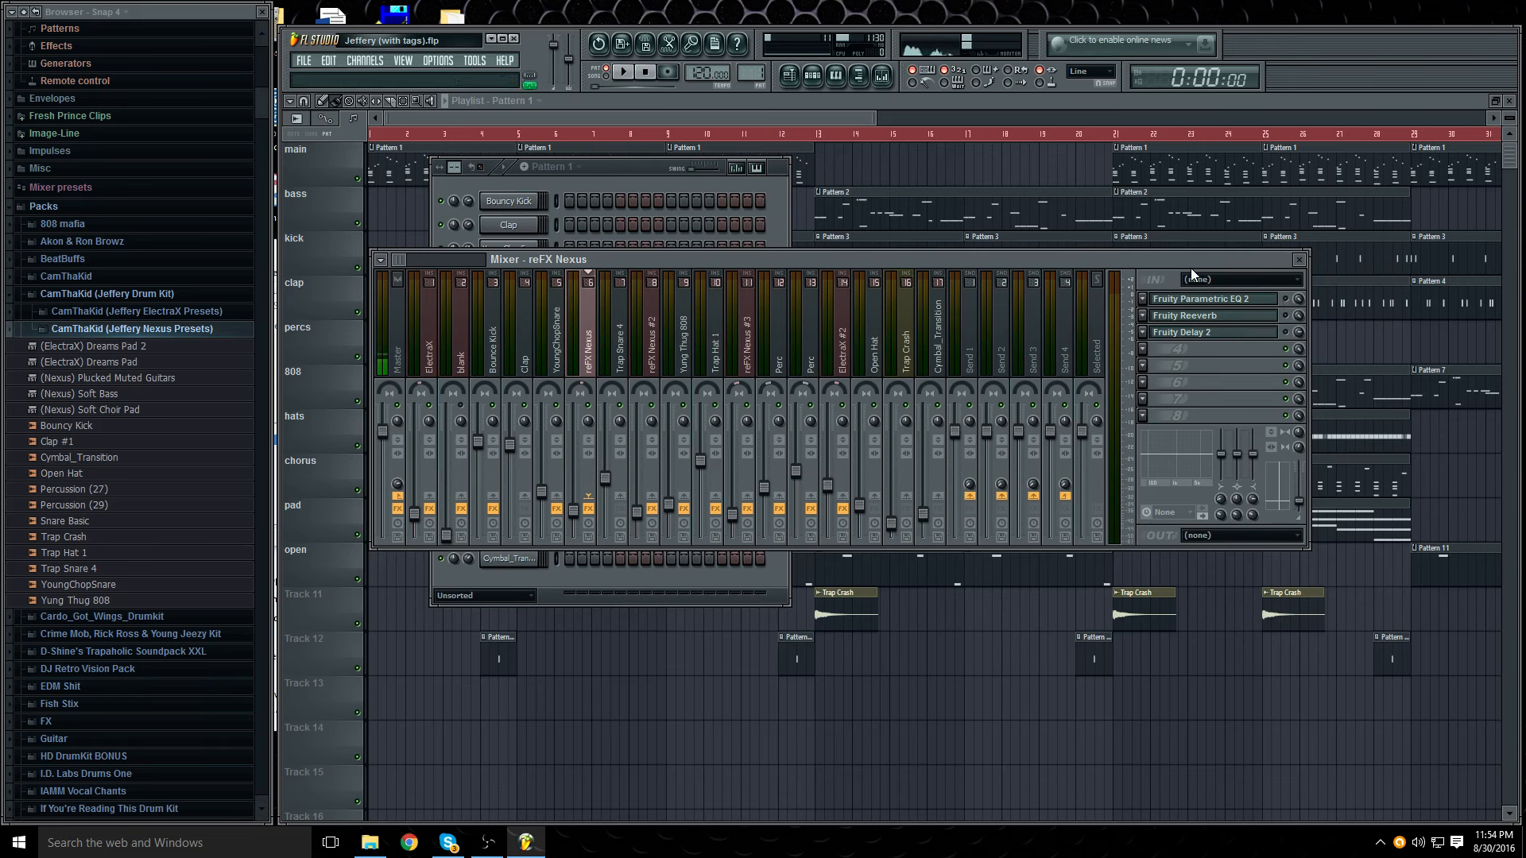
left_click(1250, 301)
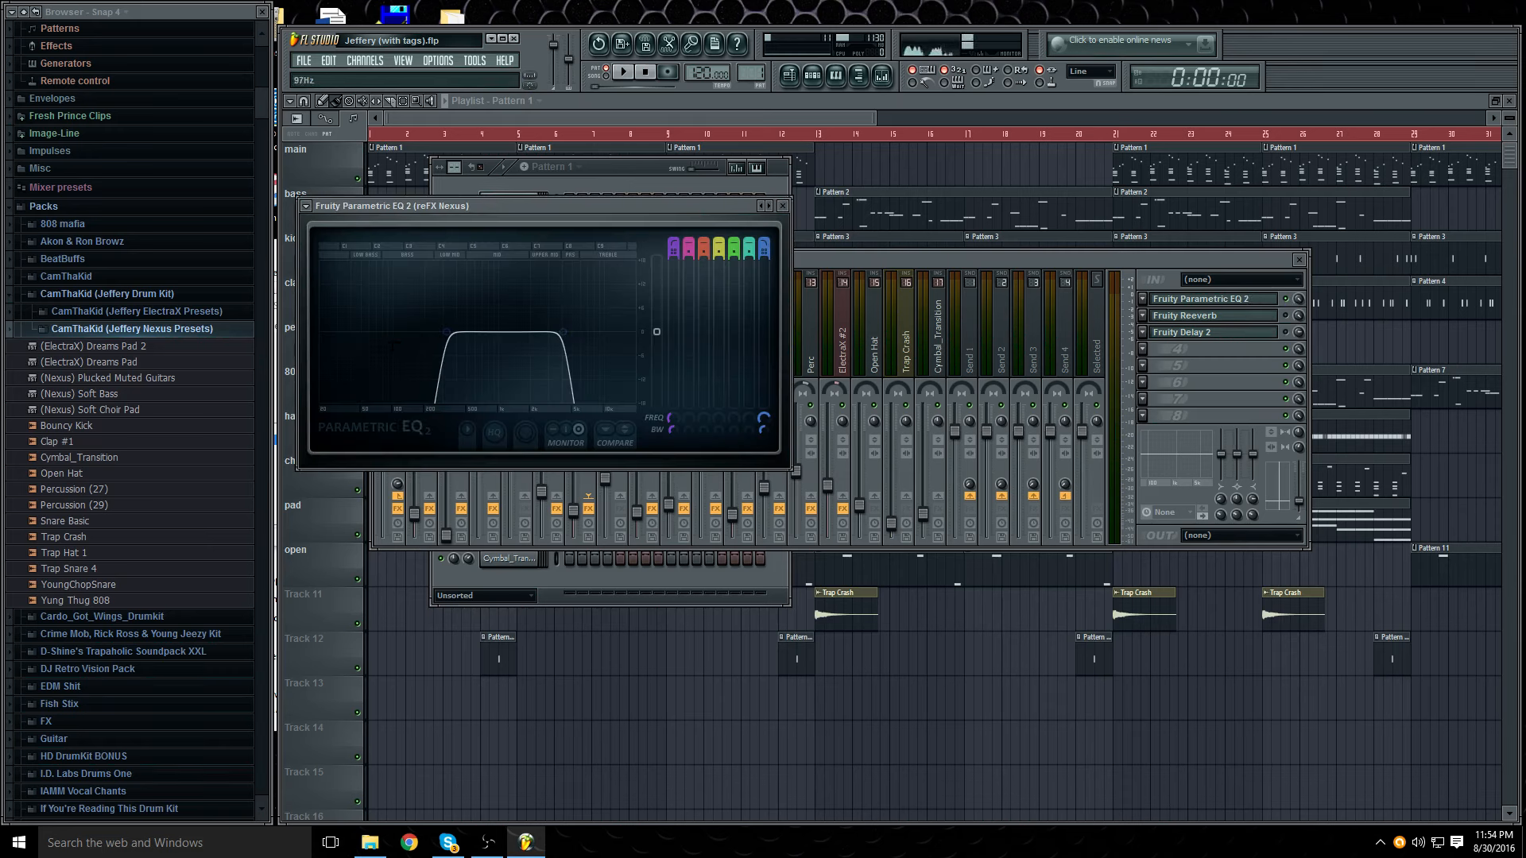
left_click(782, 208)
left_click(1236, 318)
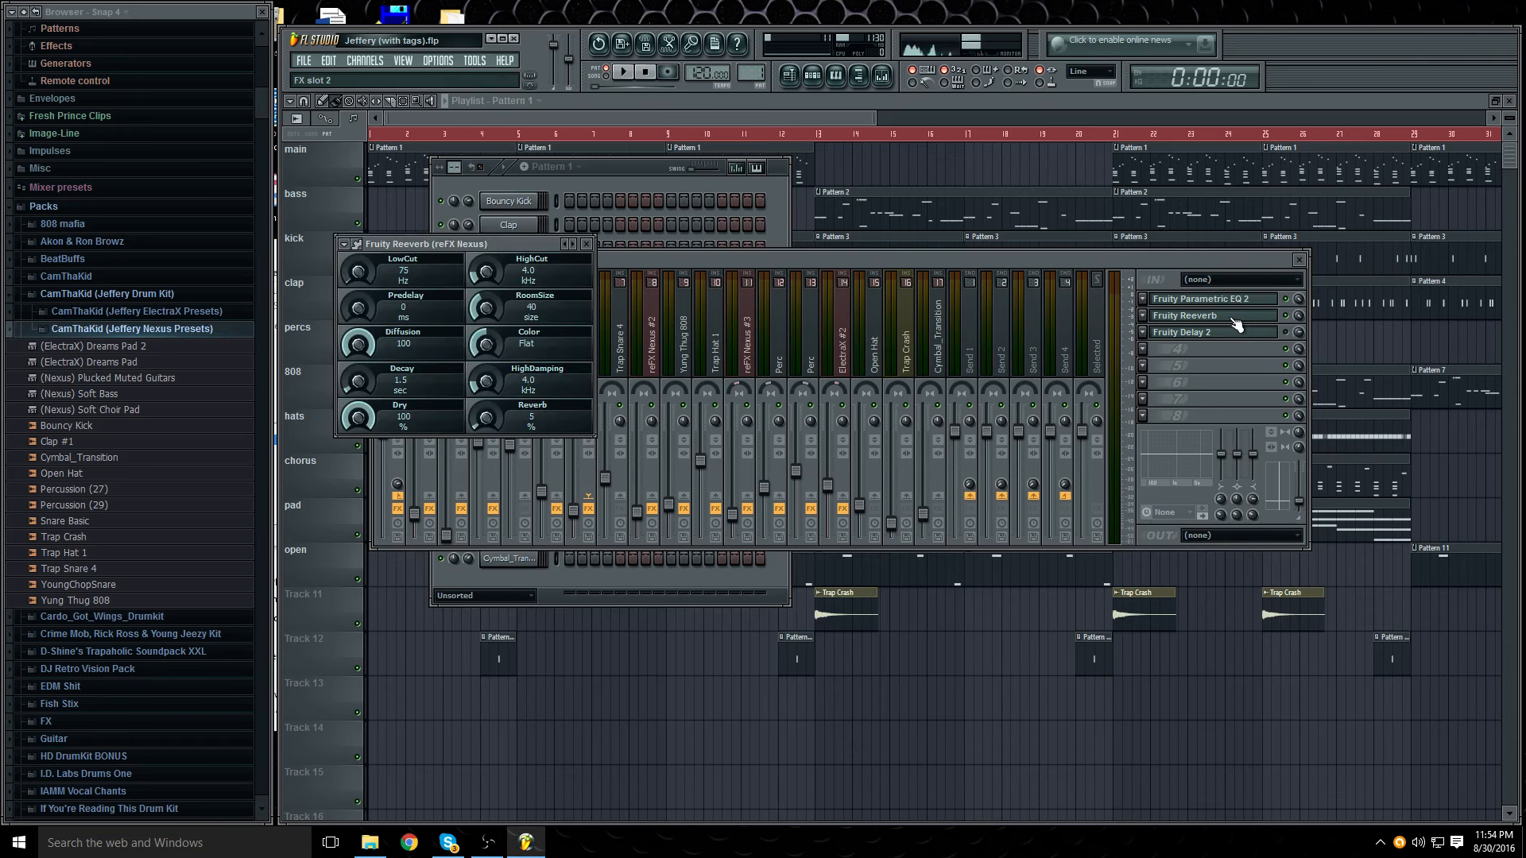
left_click(587, 244)
Step: Load another Fruity Reeverb into effect slot 4 of the reFX Nexus mixer track and set its Reverb level to 4%
left_click(1149, 349)
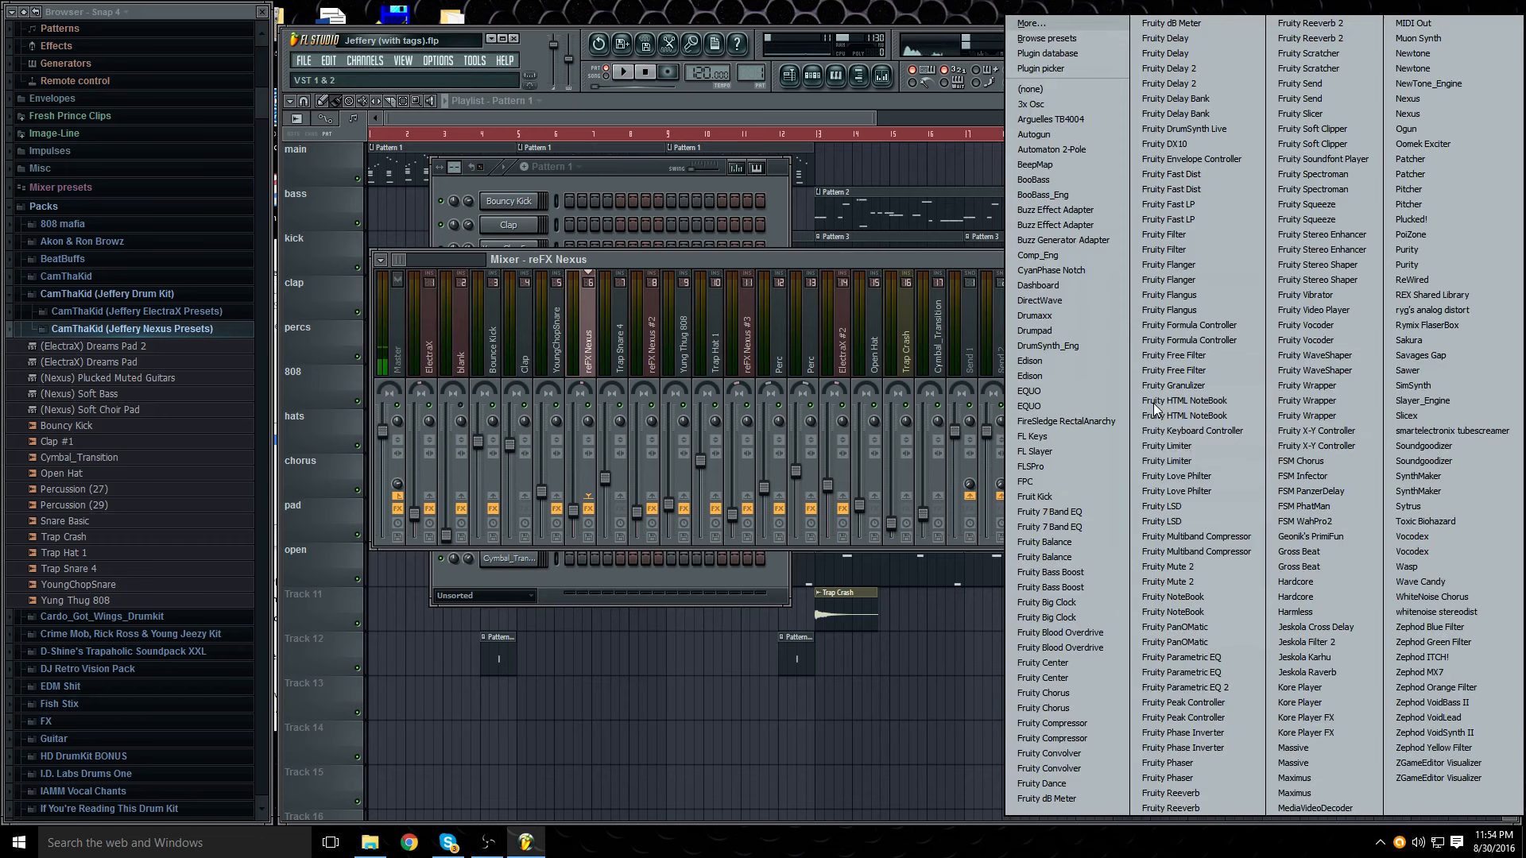
left_click(1194, 792)
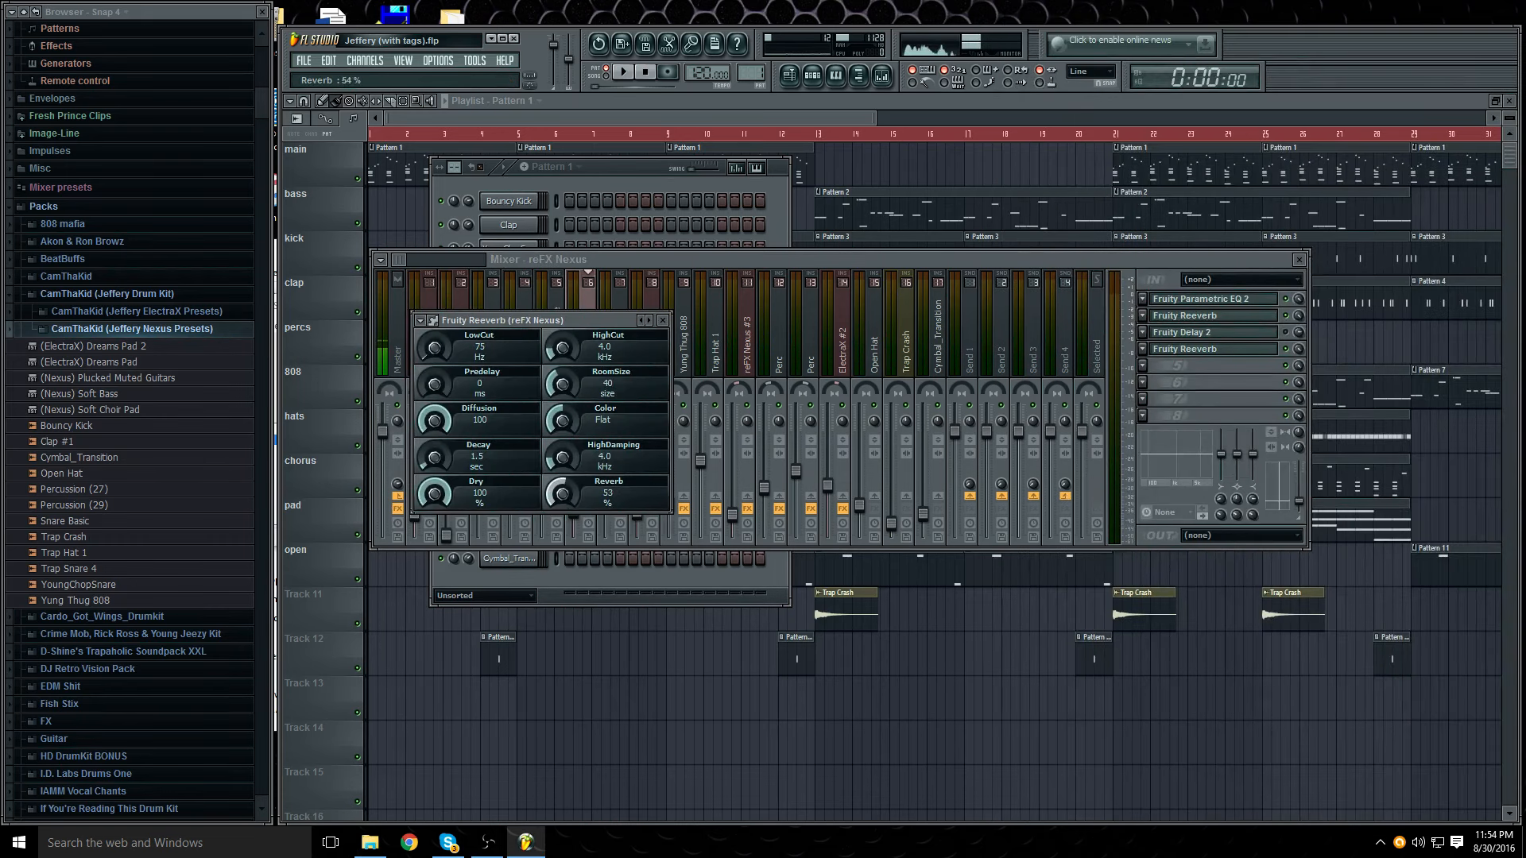
left_click_drag(562, 494, 562, 556)
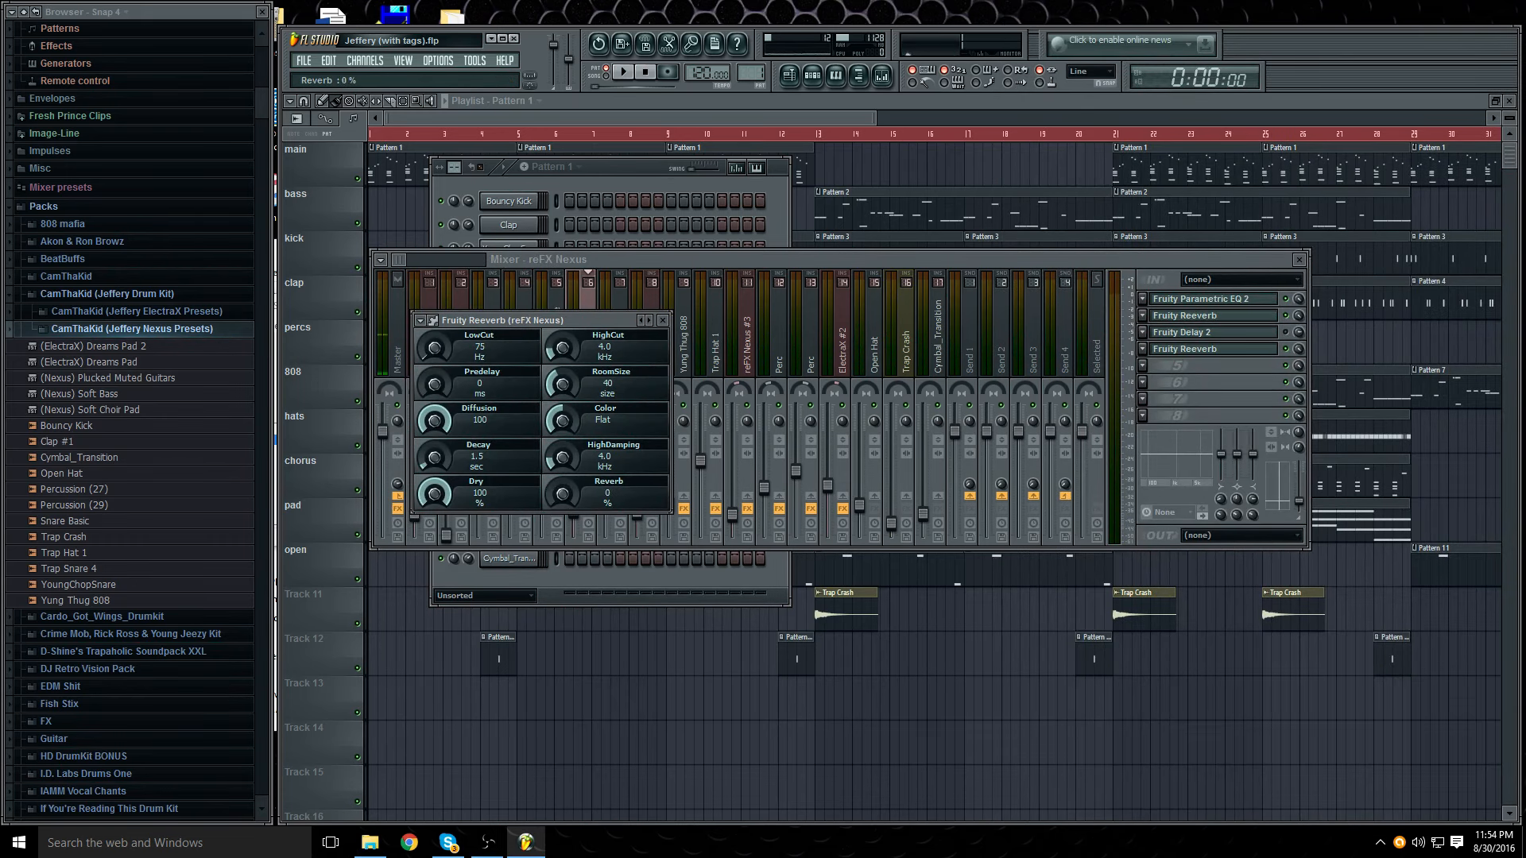
left_click(662, 320)
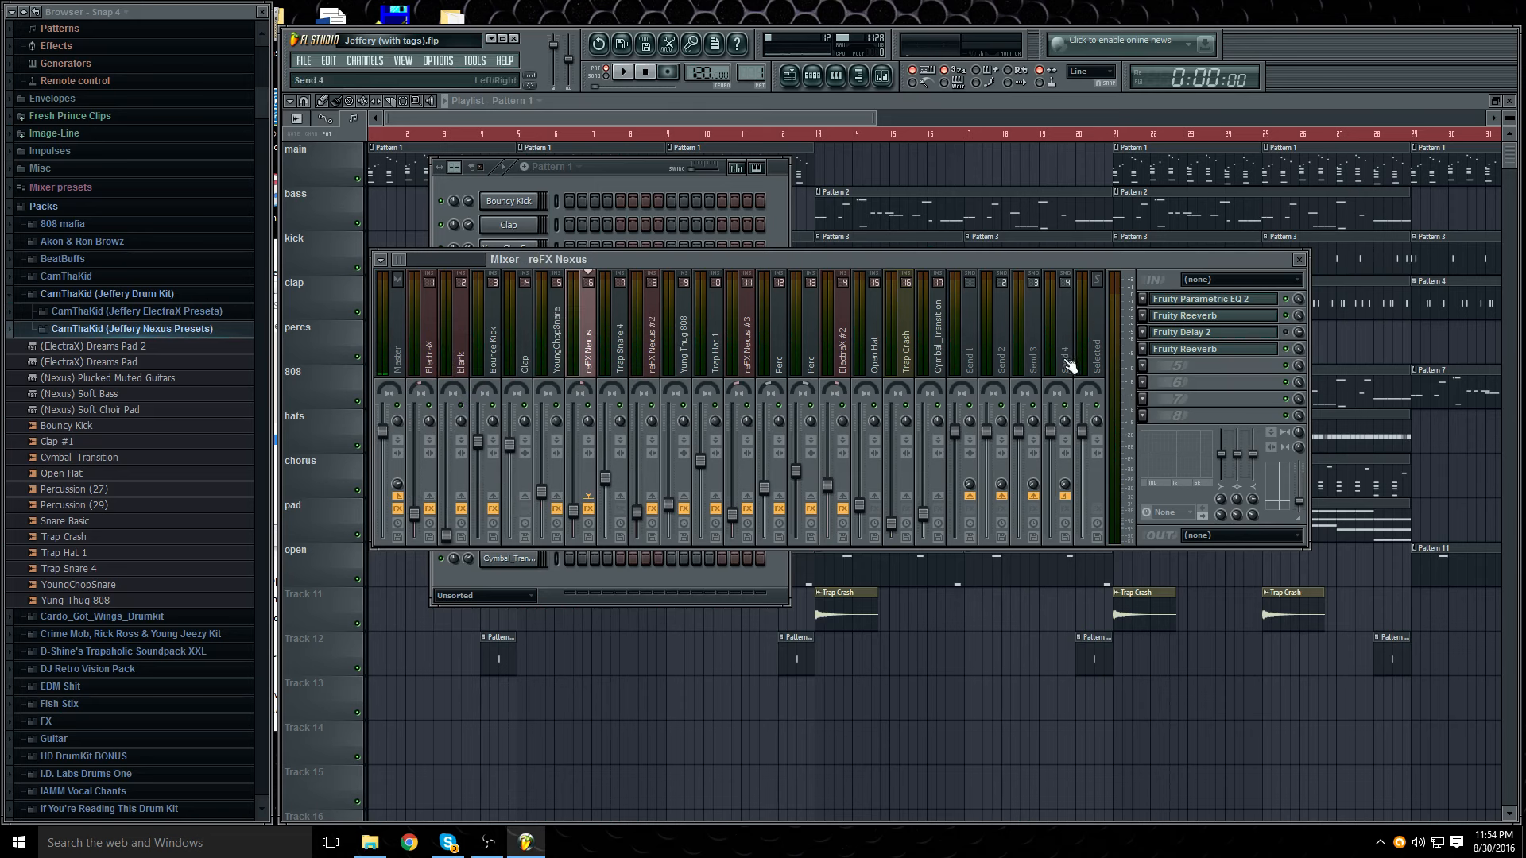
left_click(1155, 354)
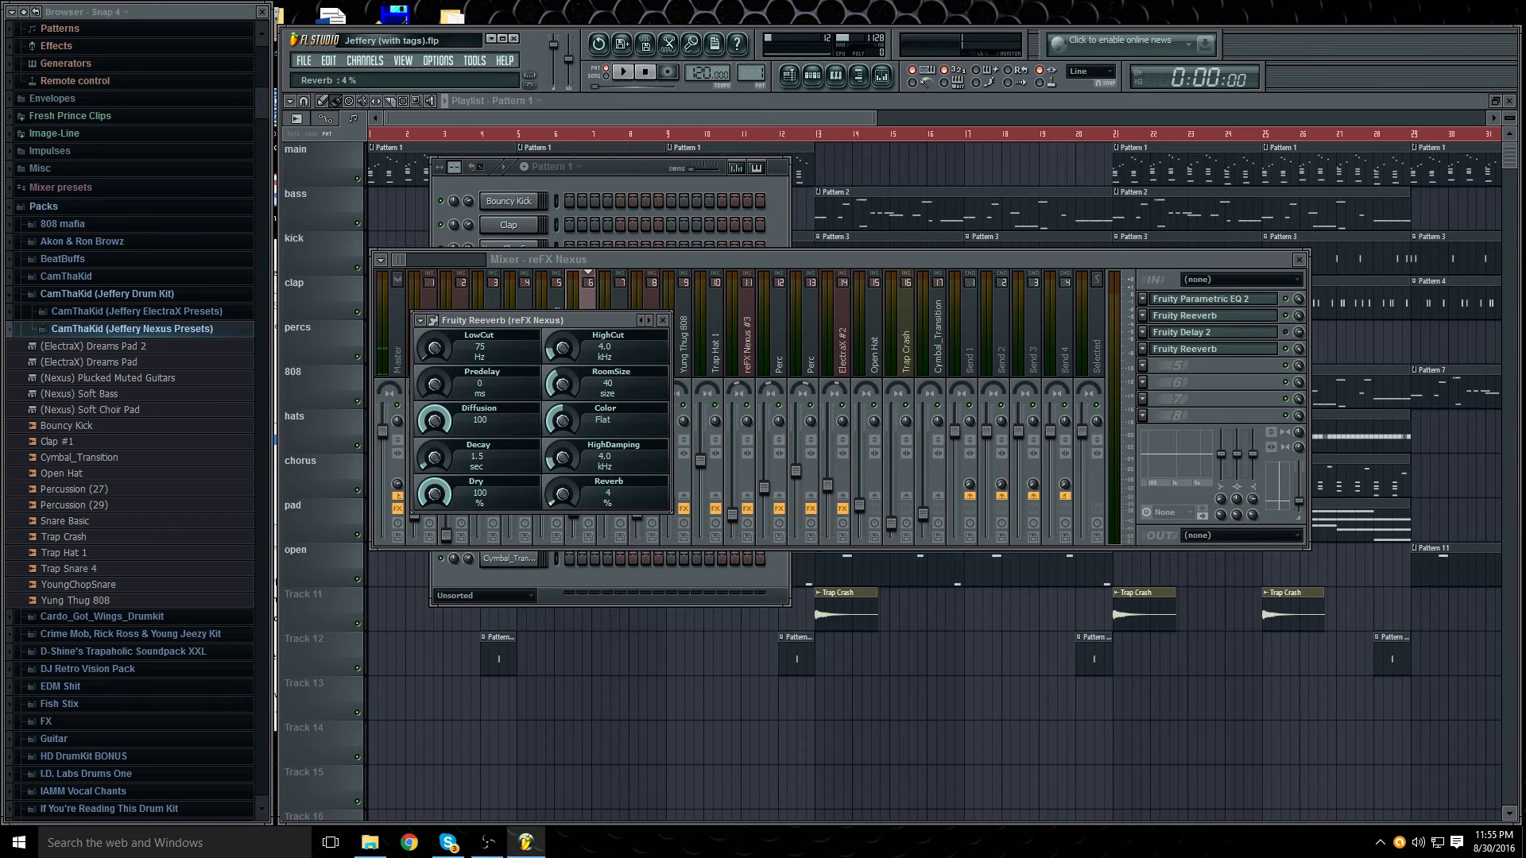
left_click(662, 319)
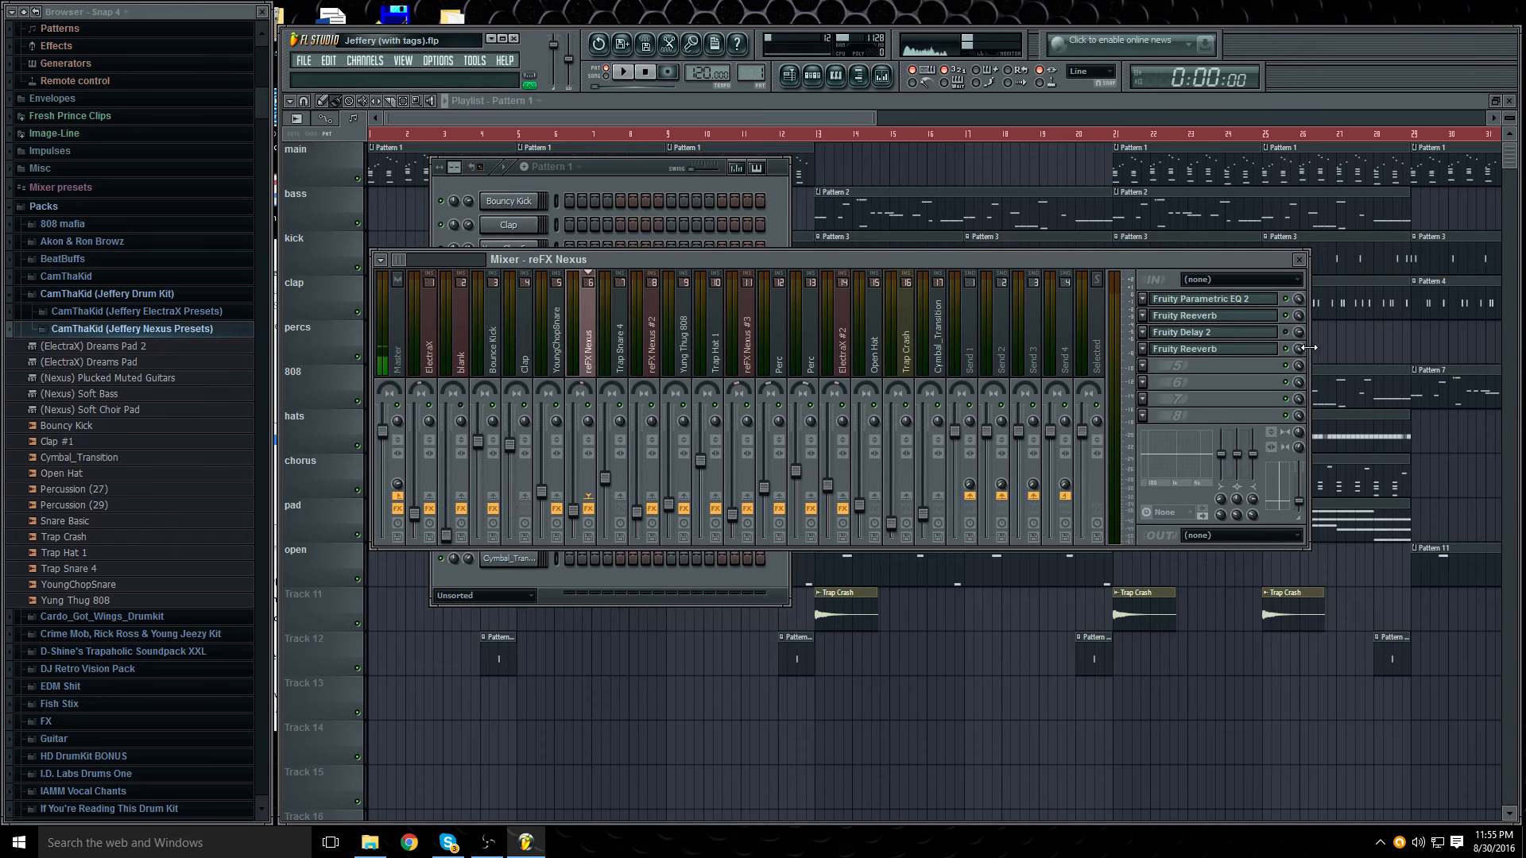
Step: Remove the extra Fruity Reeverb from effect slot 4 of the reFX Nexus mixer track
left_click(1141, 351)
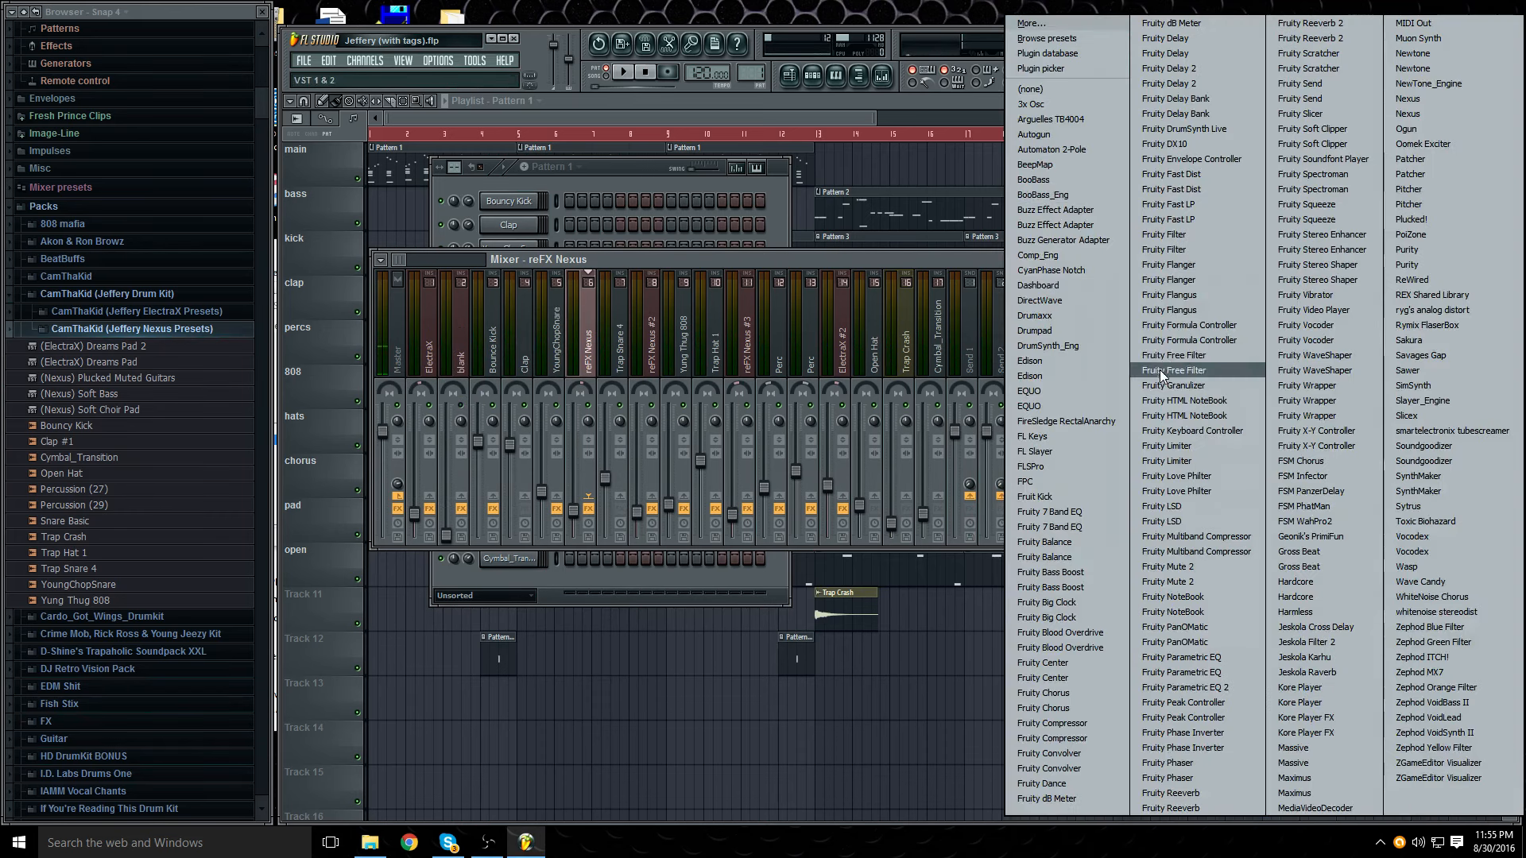
mouse_move(1161, 370)
left_click(1169, 83)
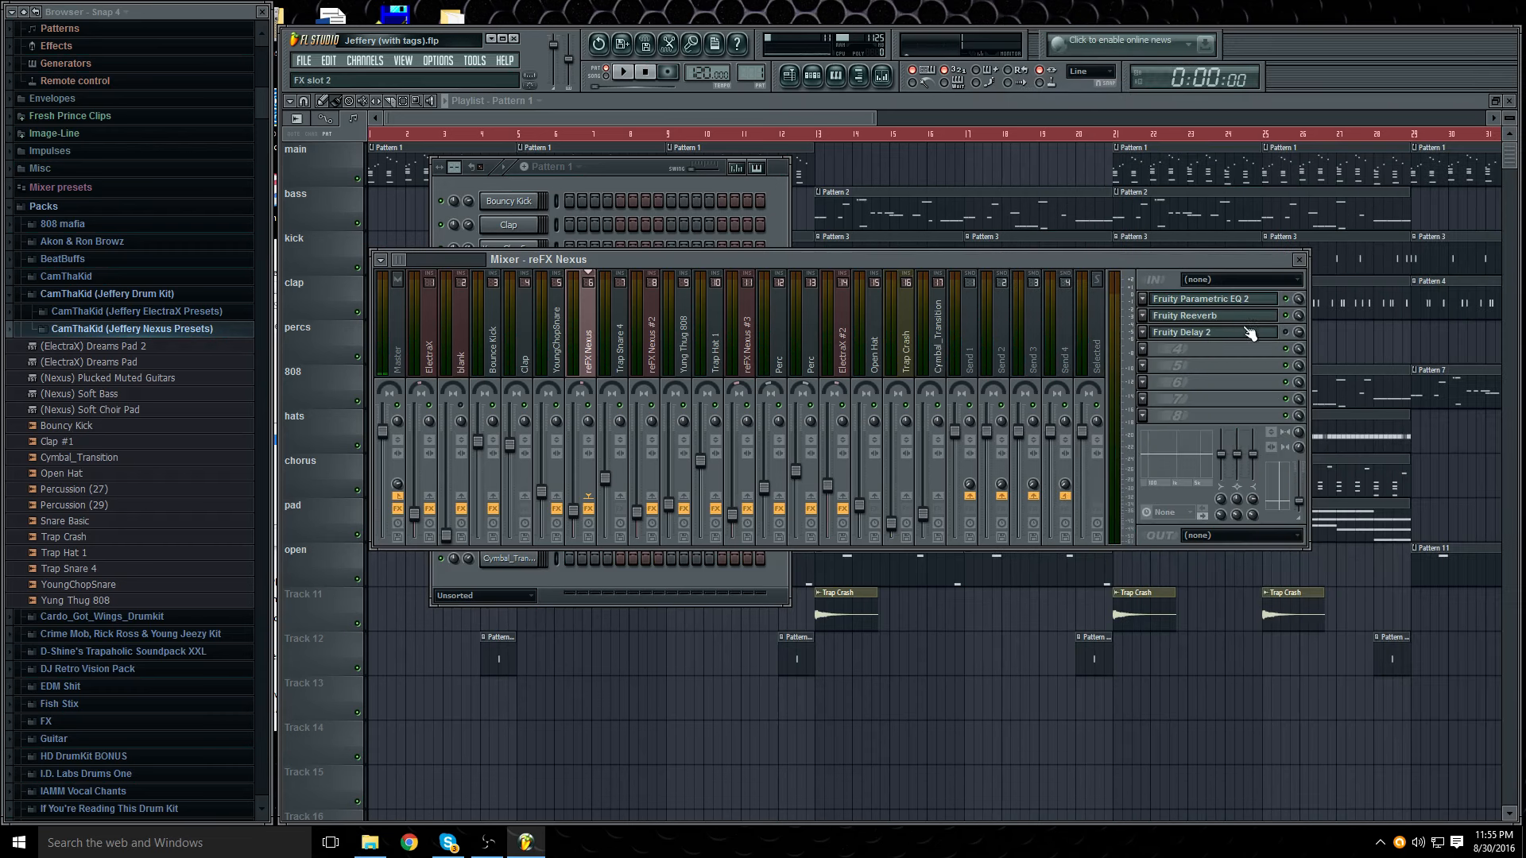
Step: Examine the Fruity Delay 2 settings on the reFX Nexus mixer track and close the plugin window
left_click(1206, 334)
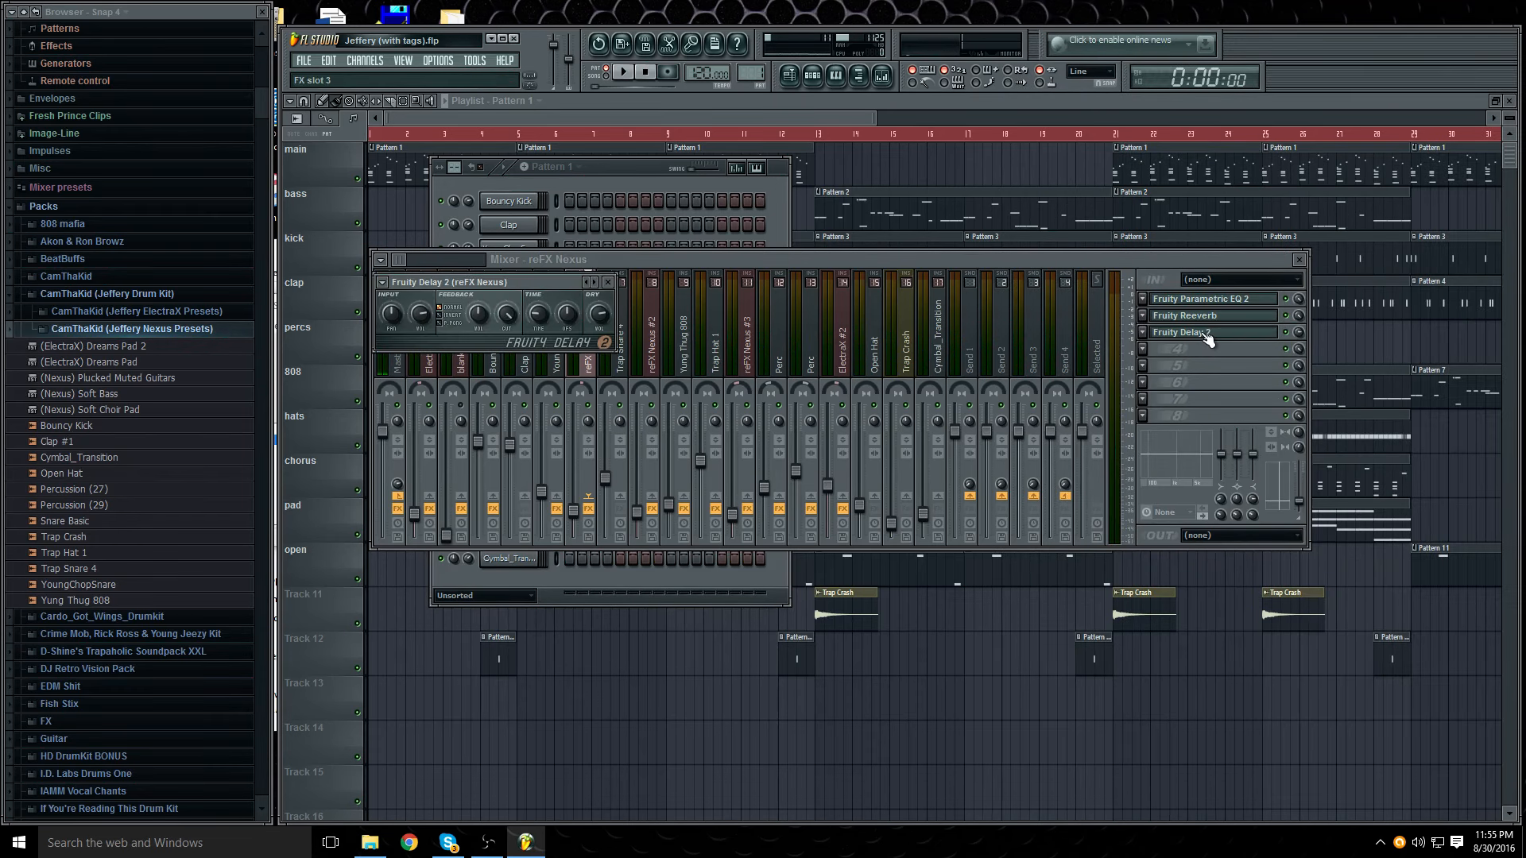
left_click_drag(512, 280, 655, 415)
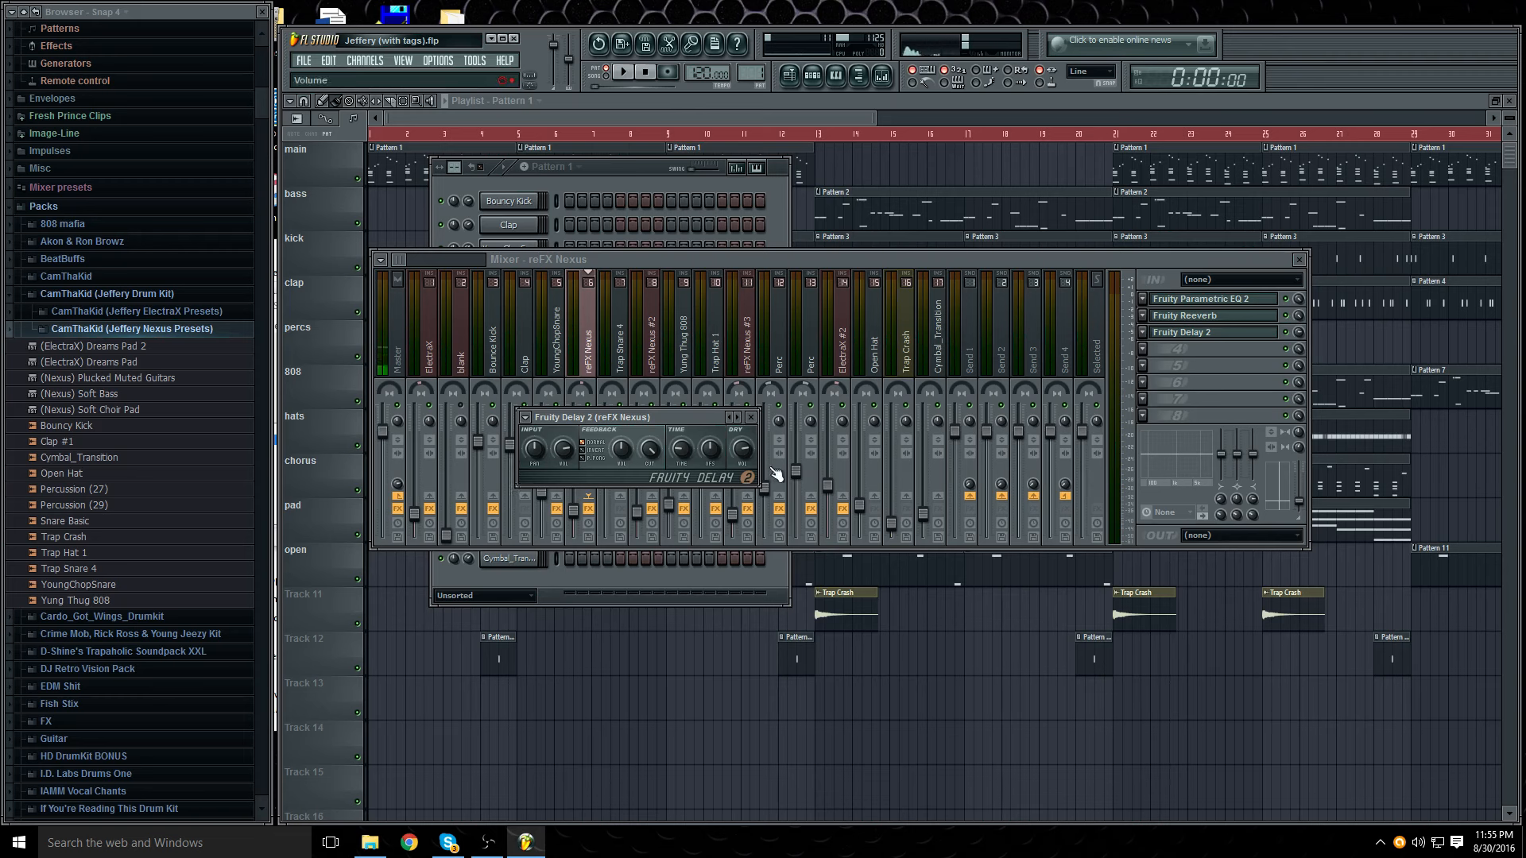
left_click(750, 418)
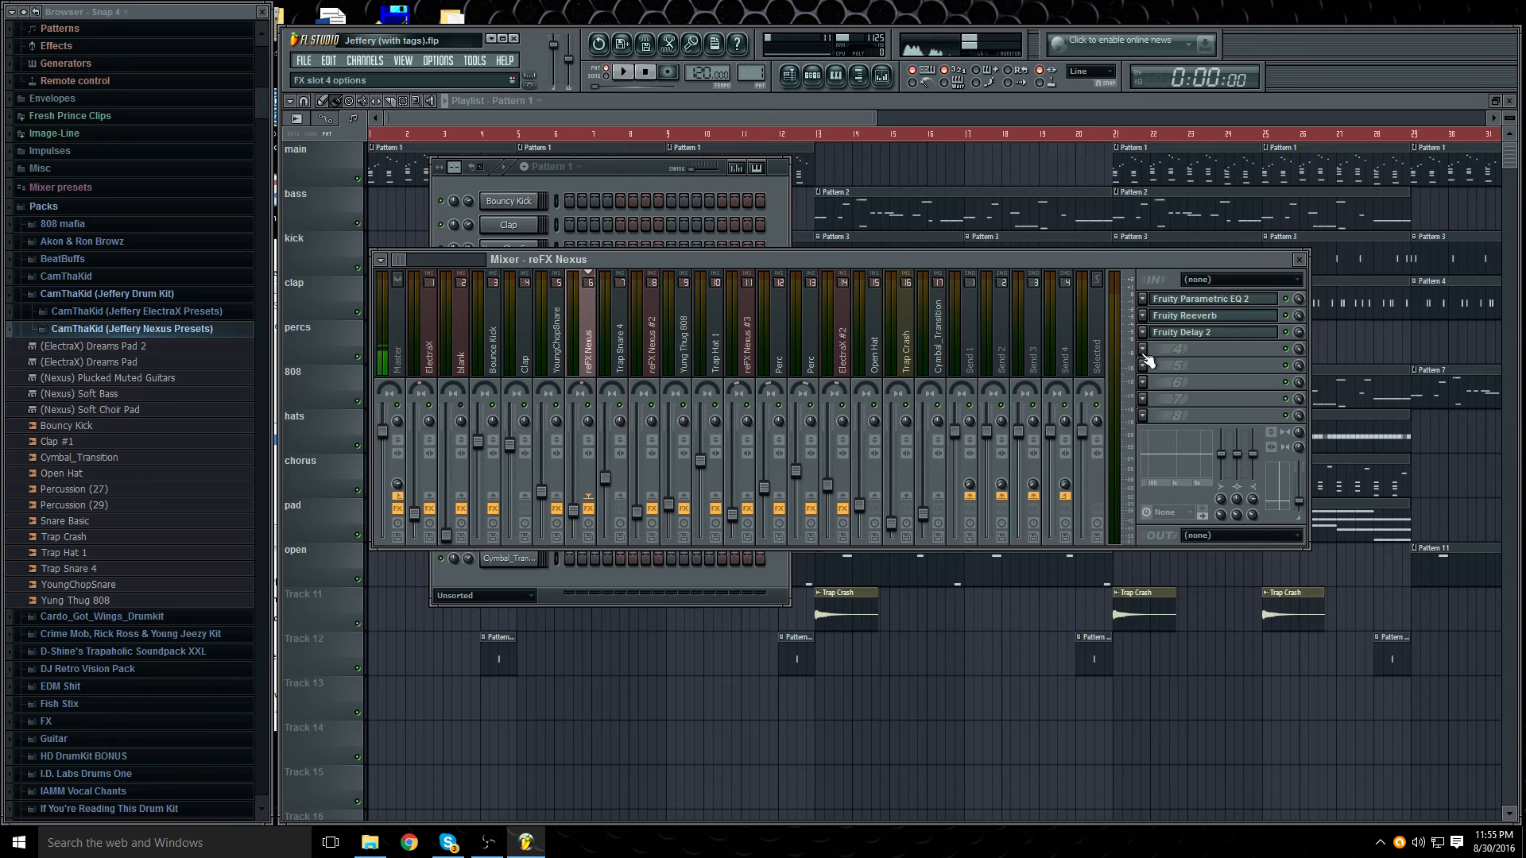
left_click(1177, 333)
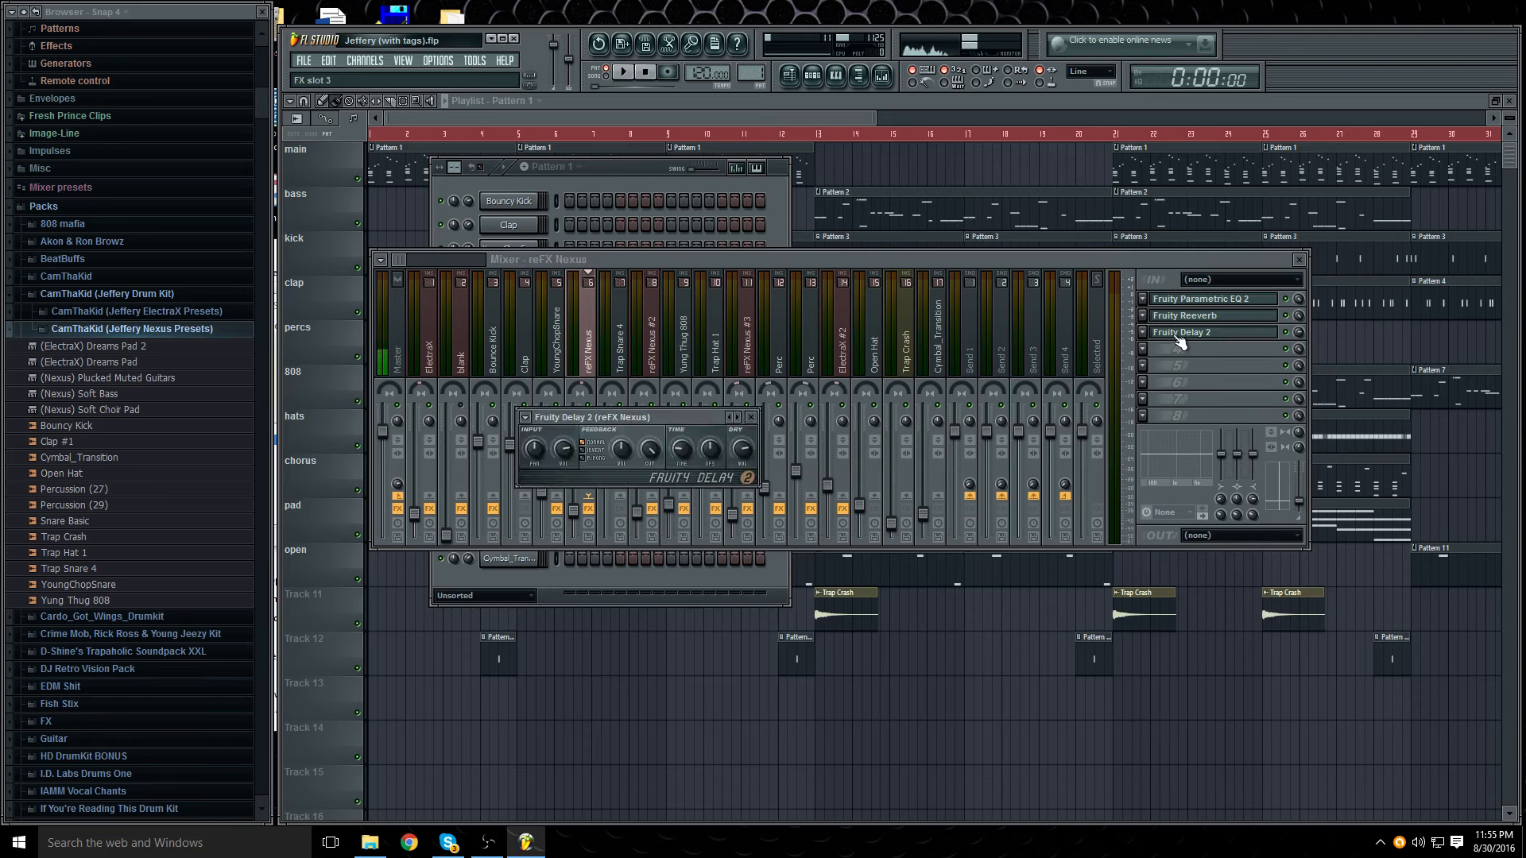
left_click(750, 417)
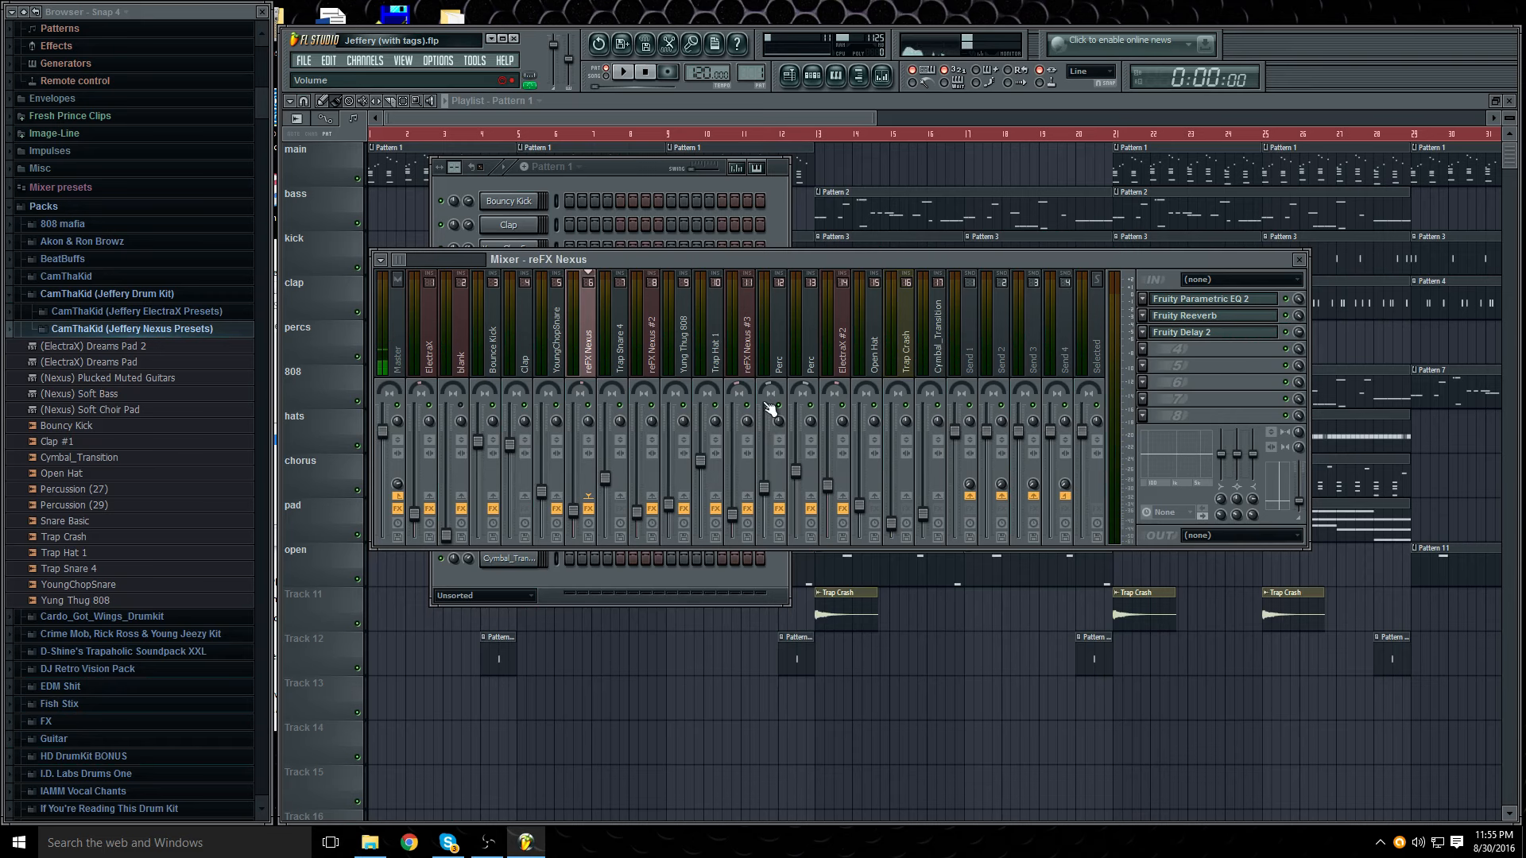
Step: Listen to the reFX Nexus melody with its effects while viewing the piano roll, then return to the channel rack and stop playback
left_click(626, 73)
left_click(616, 170)
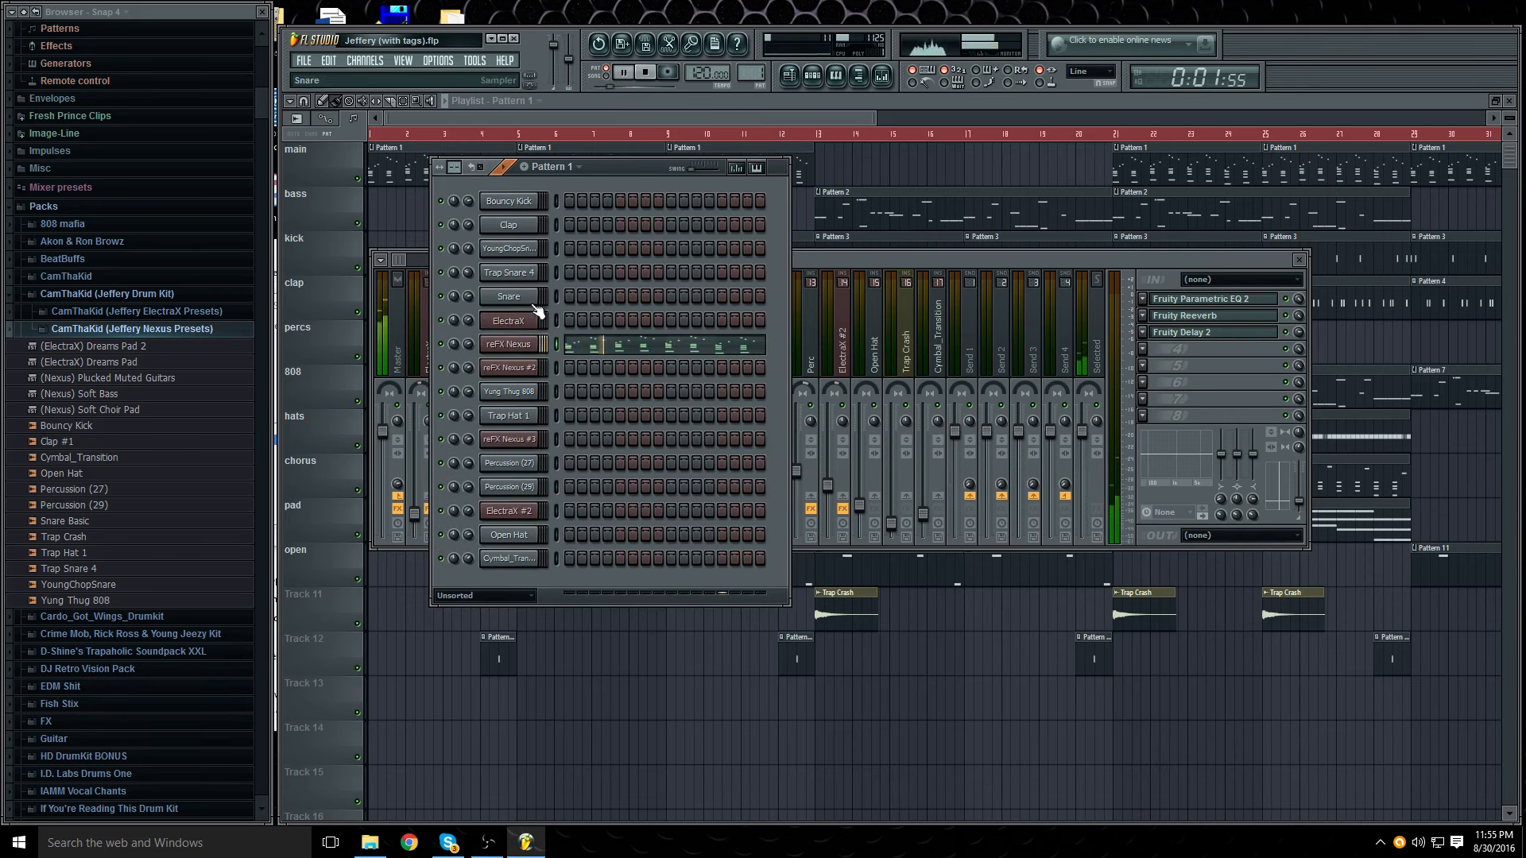
right_click(525, 344)
left_click(603, 347)
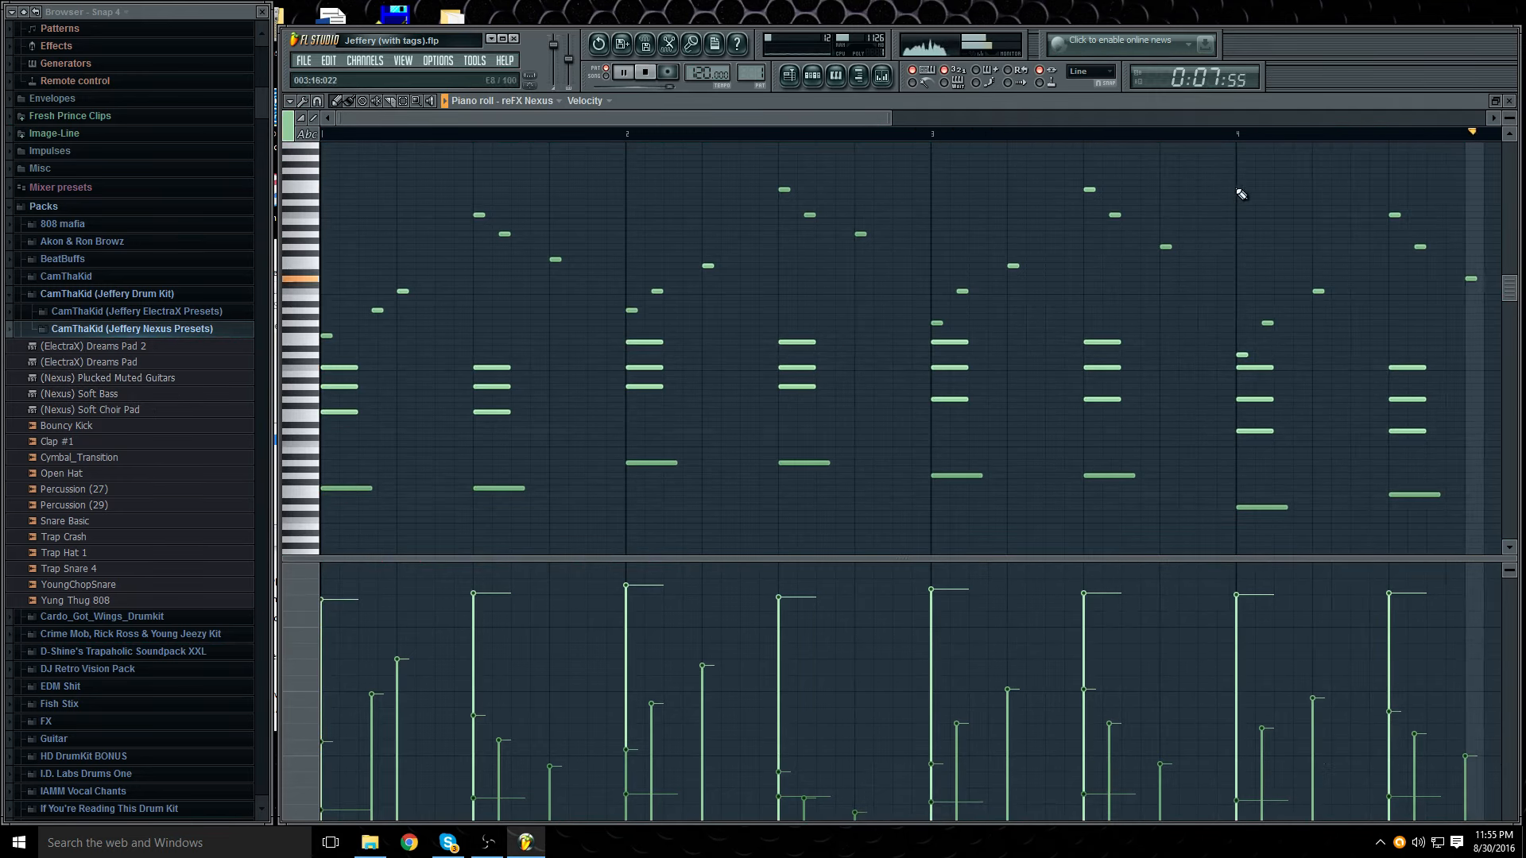
key("Escape")
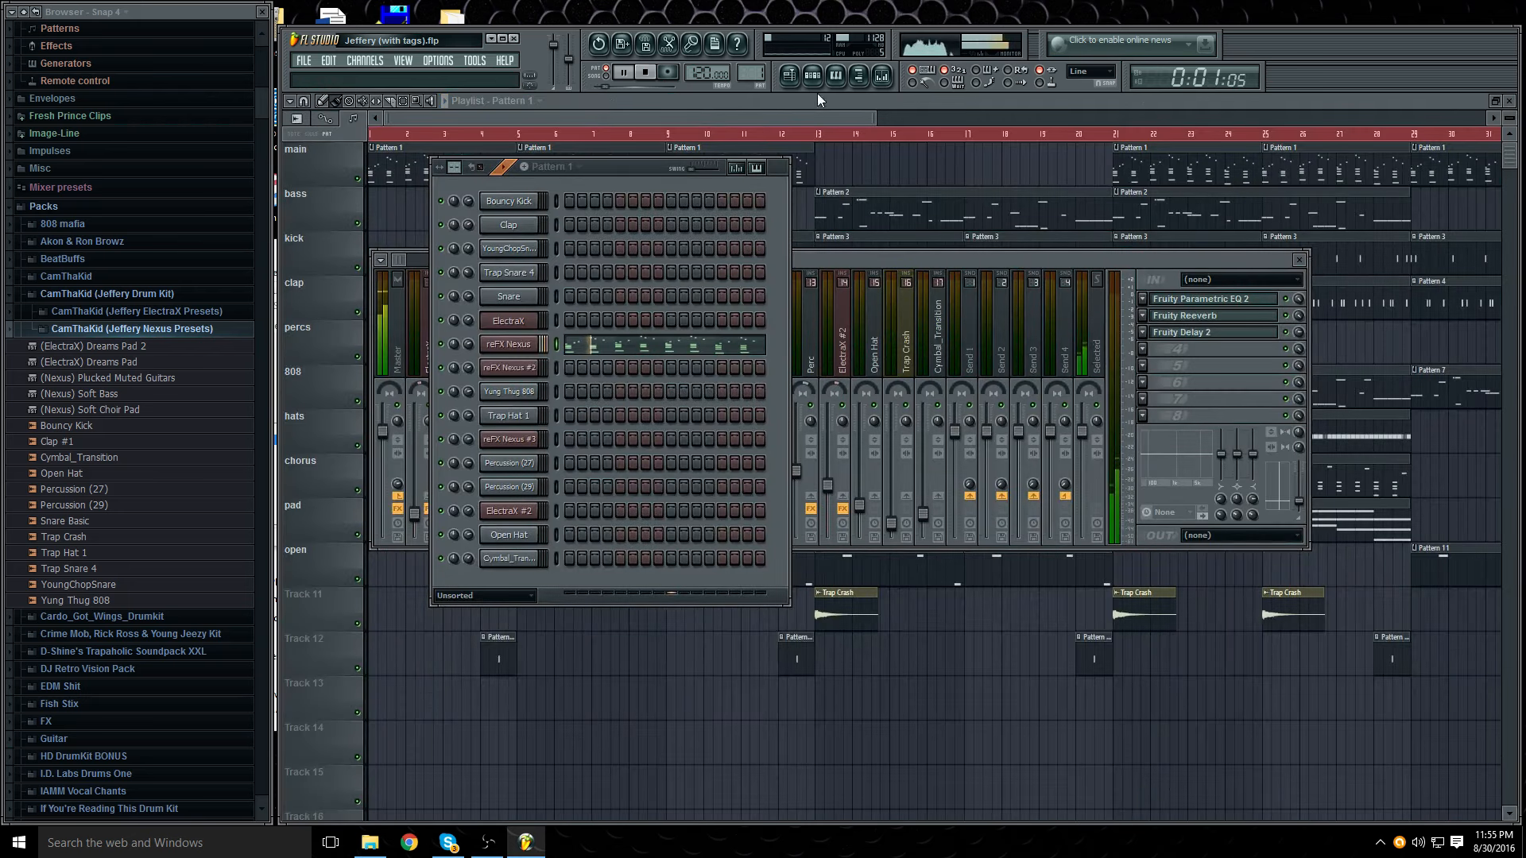
left_click(647, 80)
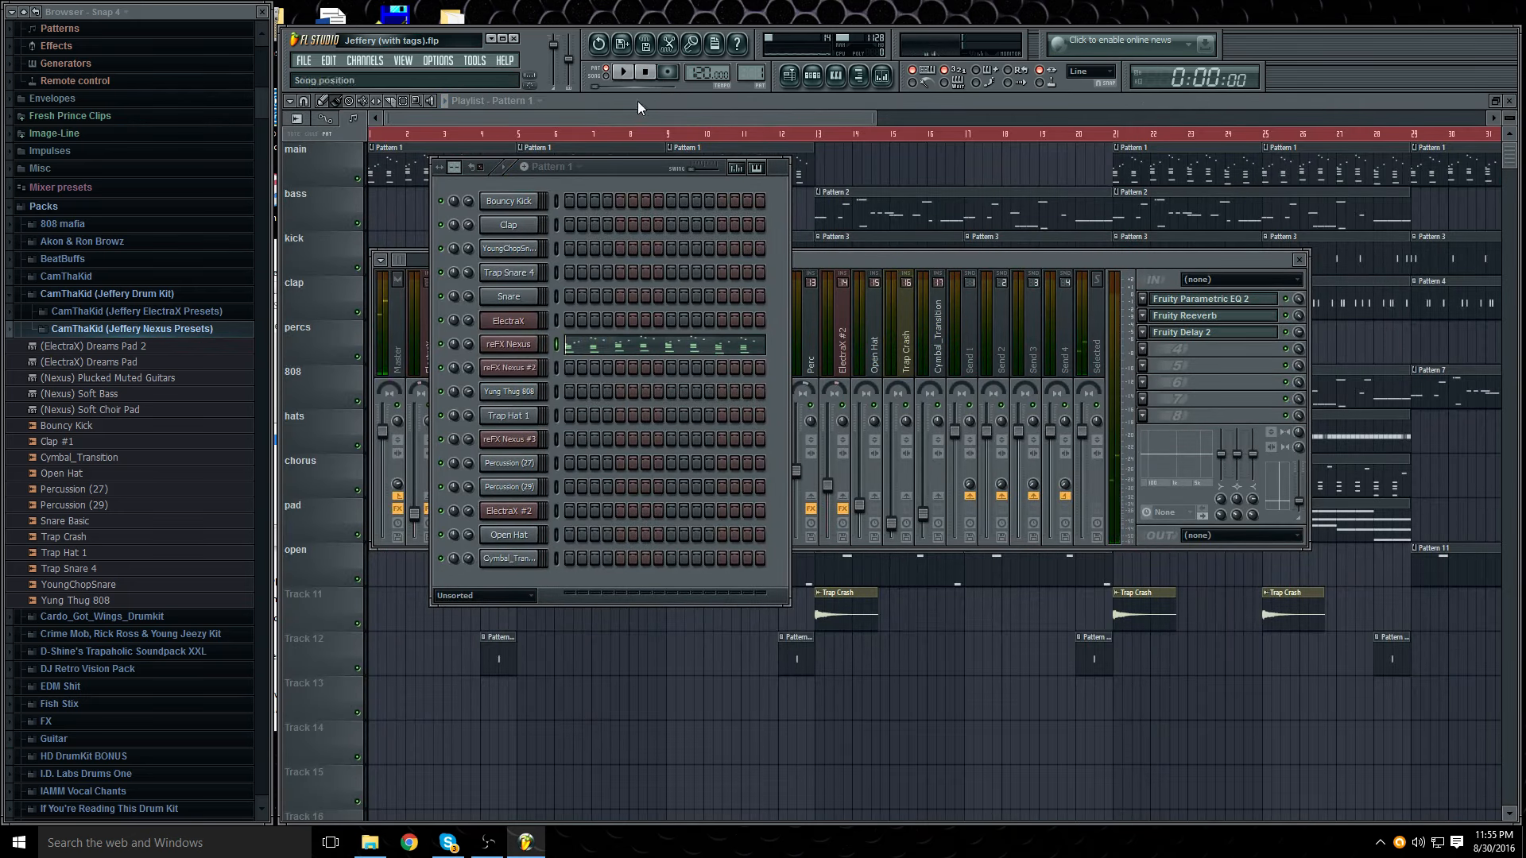
Step: Open the 808 track's Pattern 7 in the piano roll, show all its Yung Thug 808 notes, and close the piano roll
key("F12")
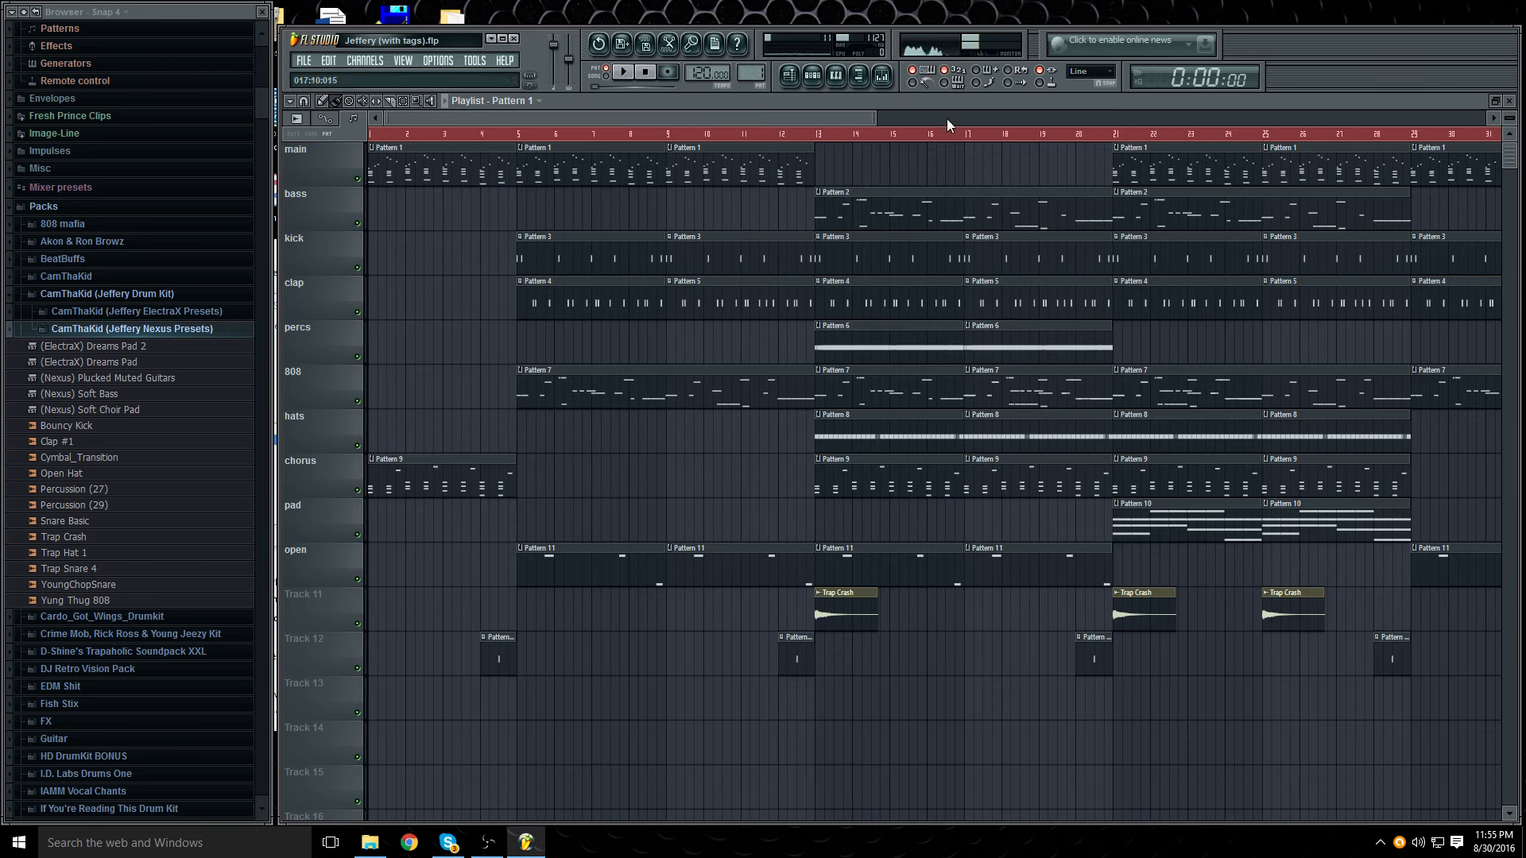
double_click(574, 390)
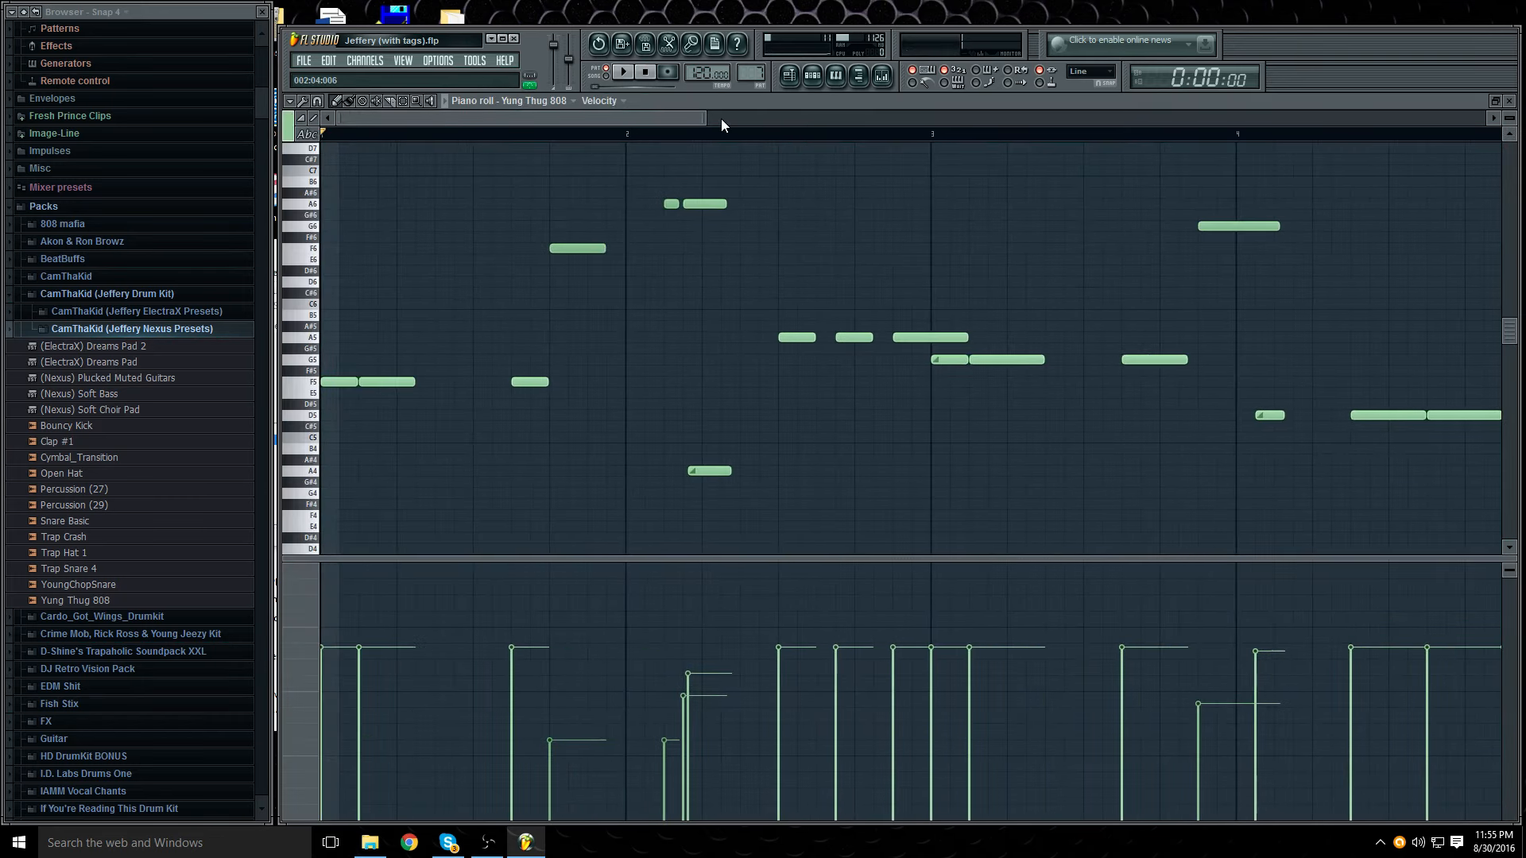
left_click_drag(706, 122, 1125, 112)
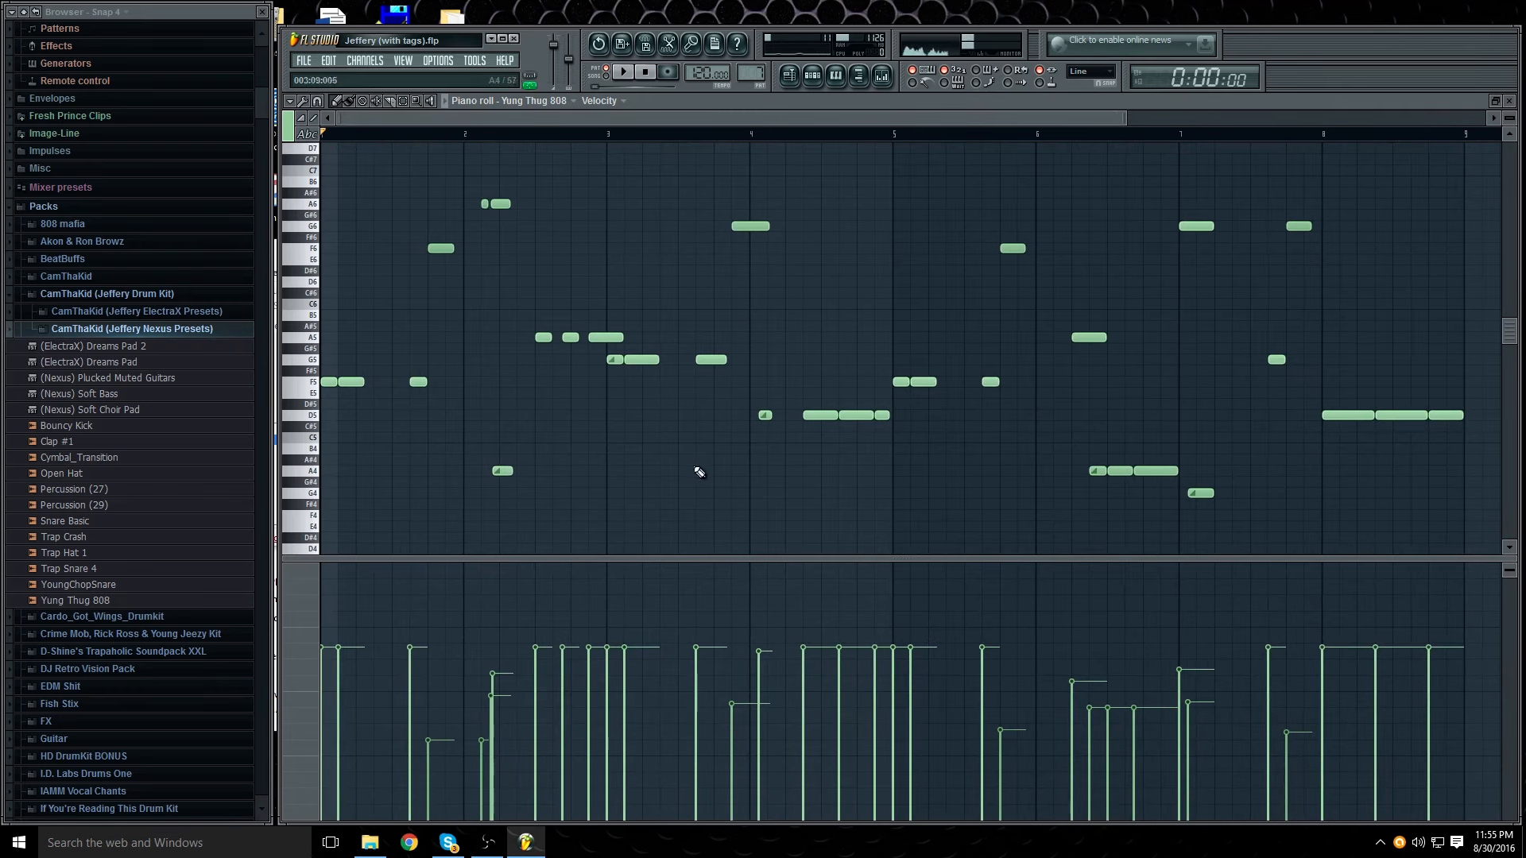
left_click(1511, 103)
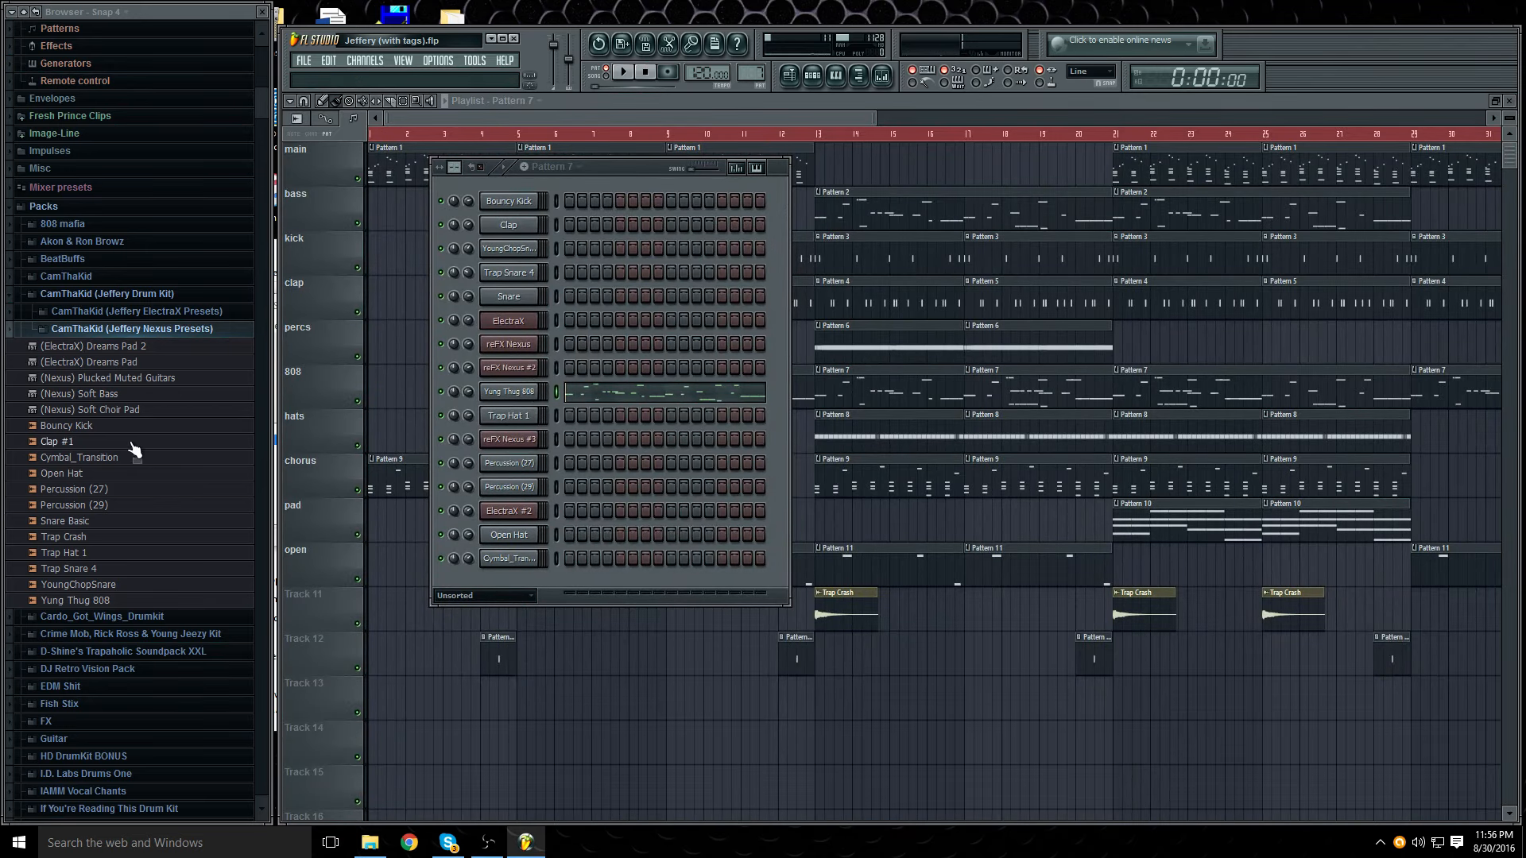
Step: Add the Yung Thug 808 sample from the Jeffery Drum Kit as a new channel and audition it in its instrument settings
left_click(98, 604)
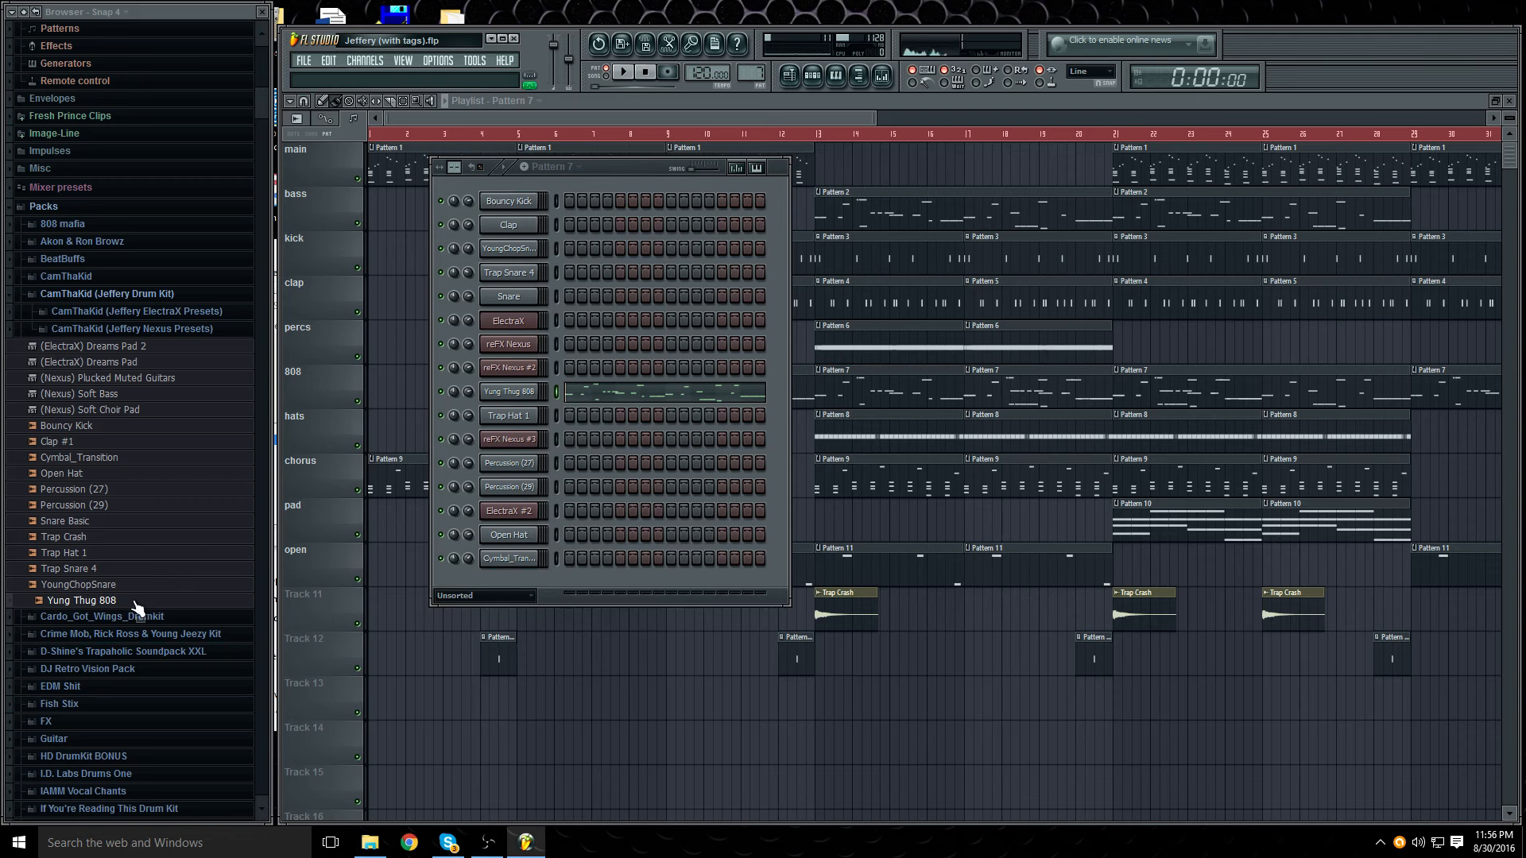
left_click_drag(135, 605, 508, 580)
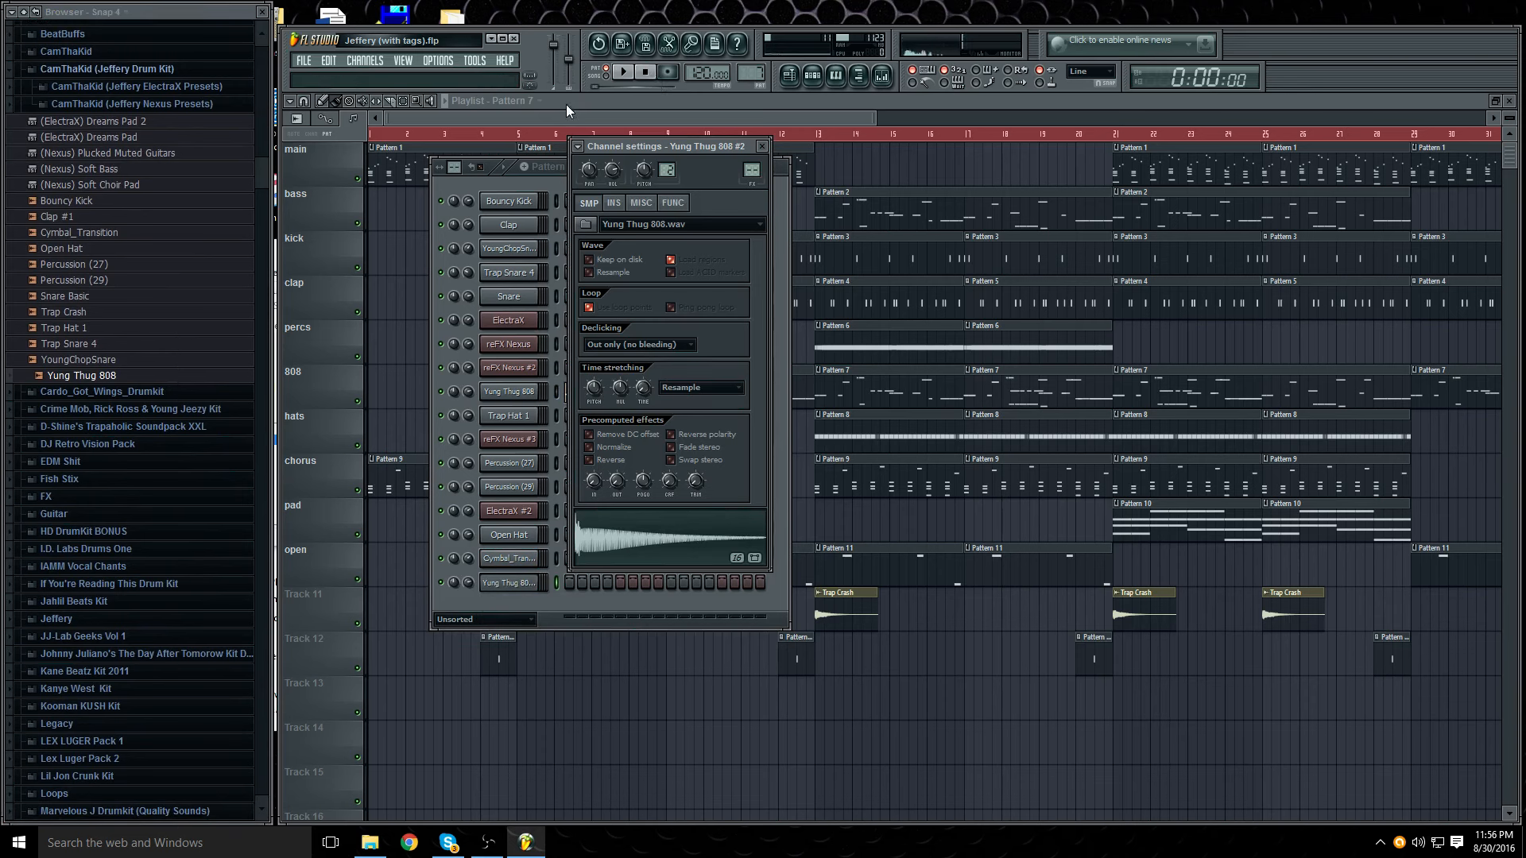
left_click(554, 603)
left_click(520, 584)
left_click(614, 204)
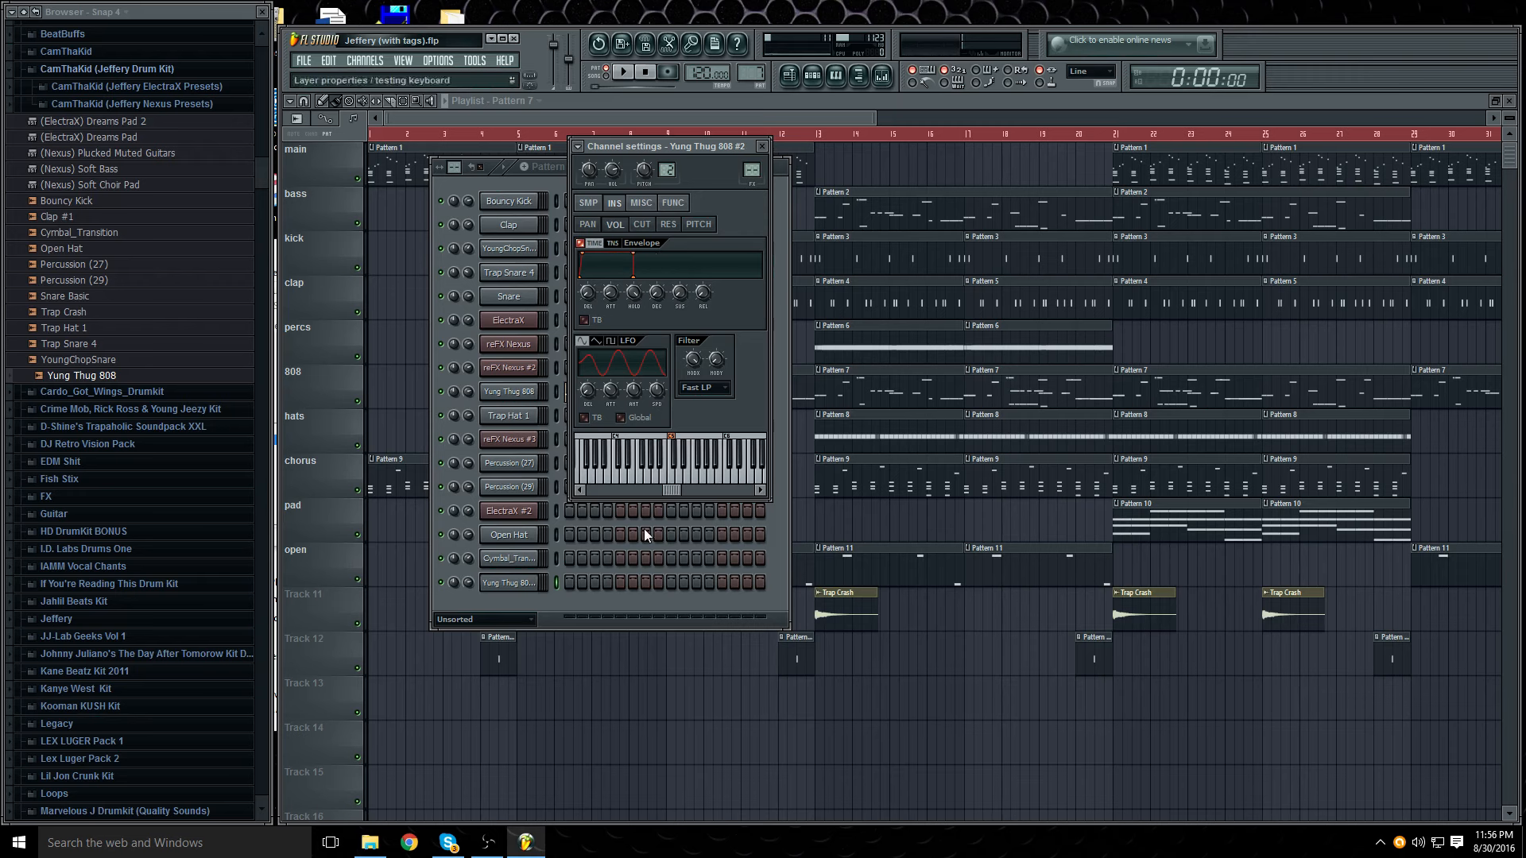
left_click(673, 481)
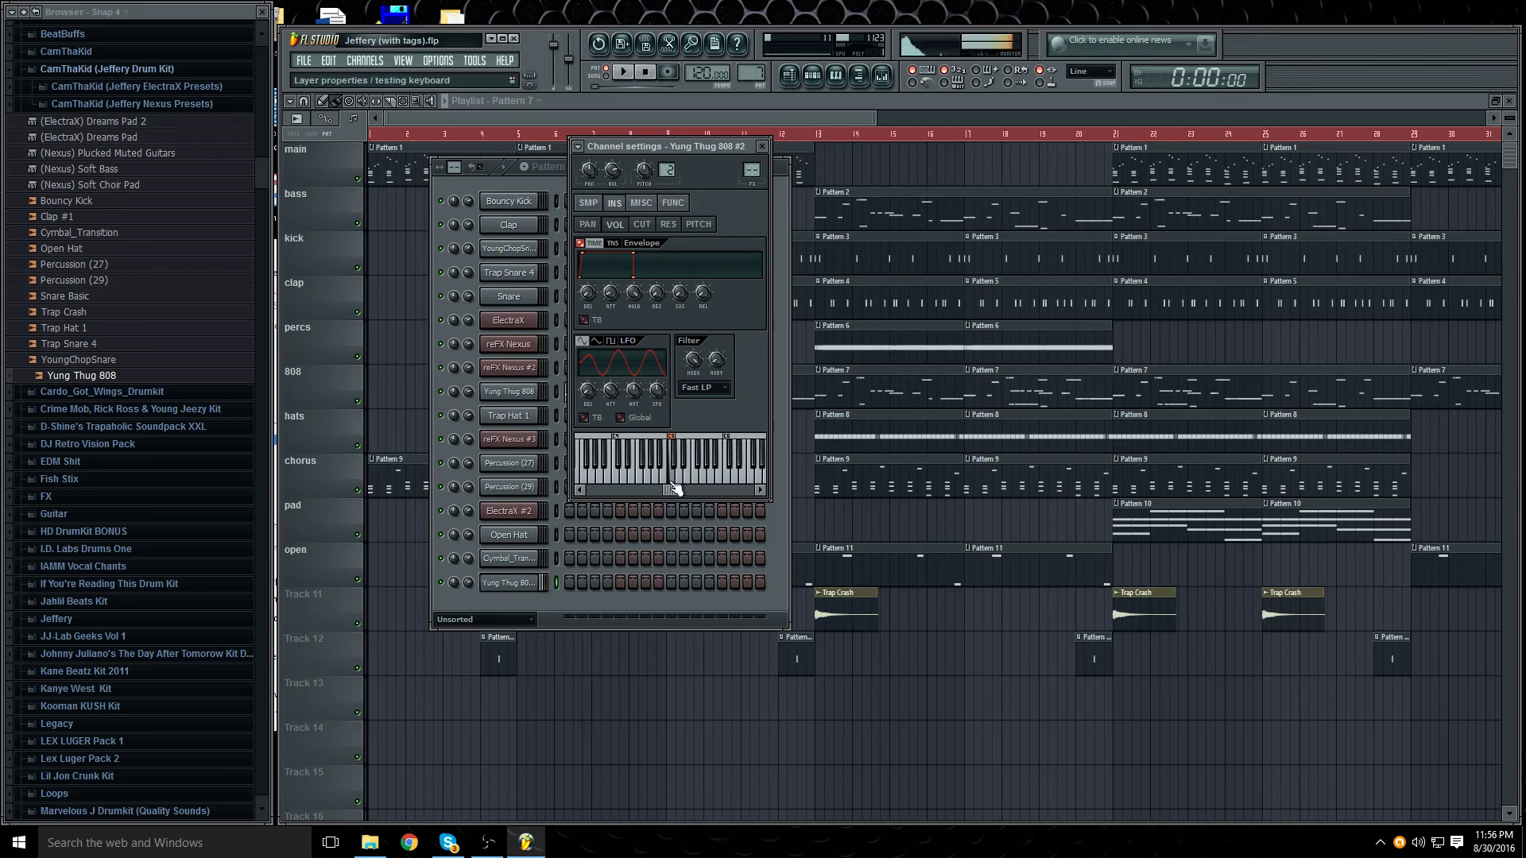
left_click(762, 147)
Step: Delete the duplicate Yung Thug 808 #2 channel from the channel rack
right_click(529, 585)
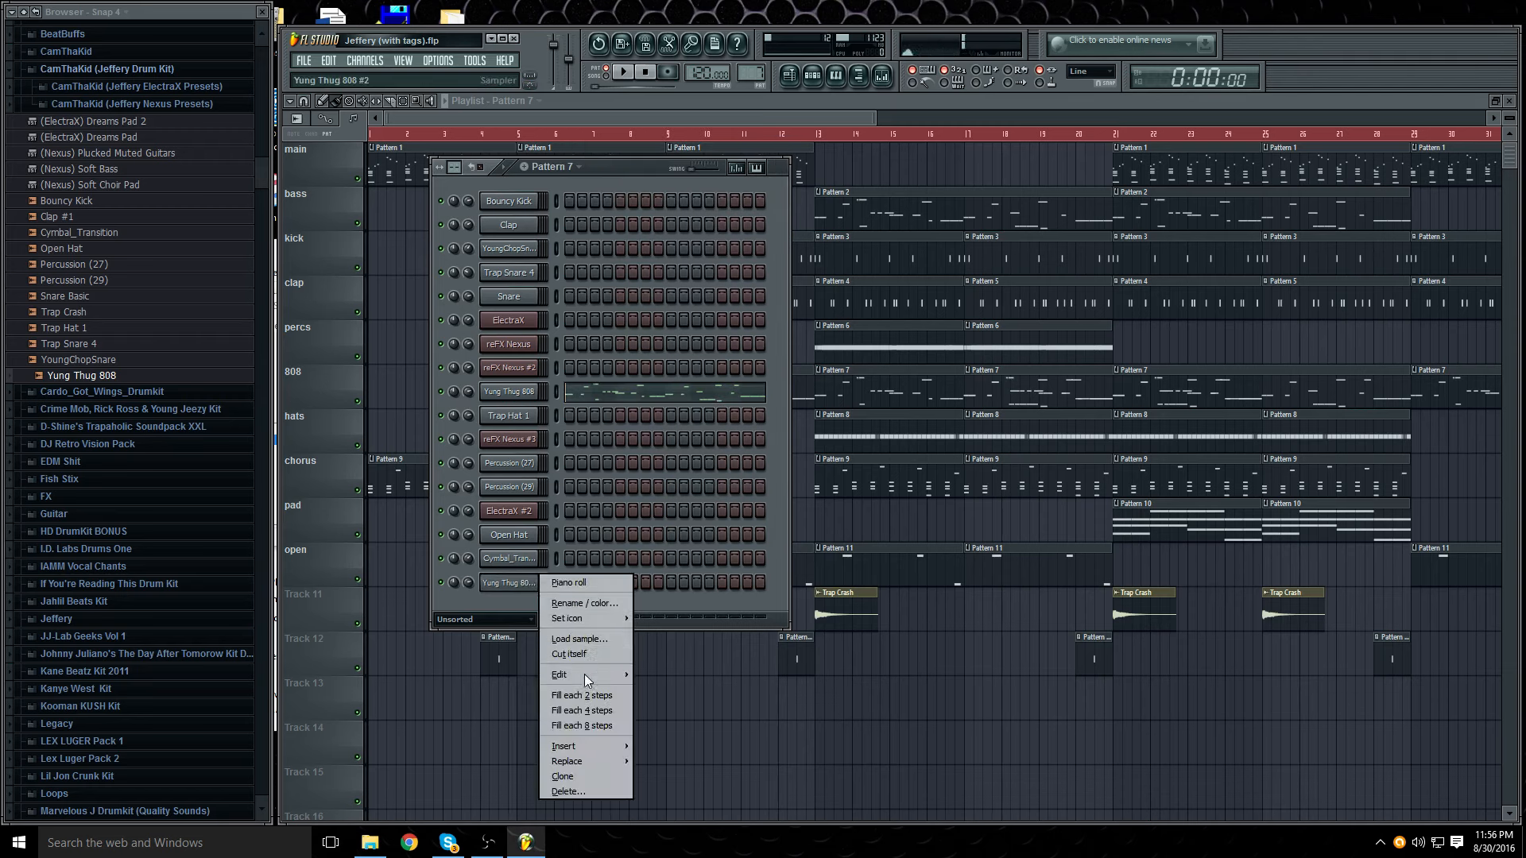
left_click(585, 790)
left_click(839, 485)
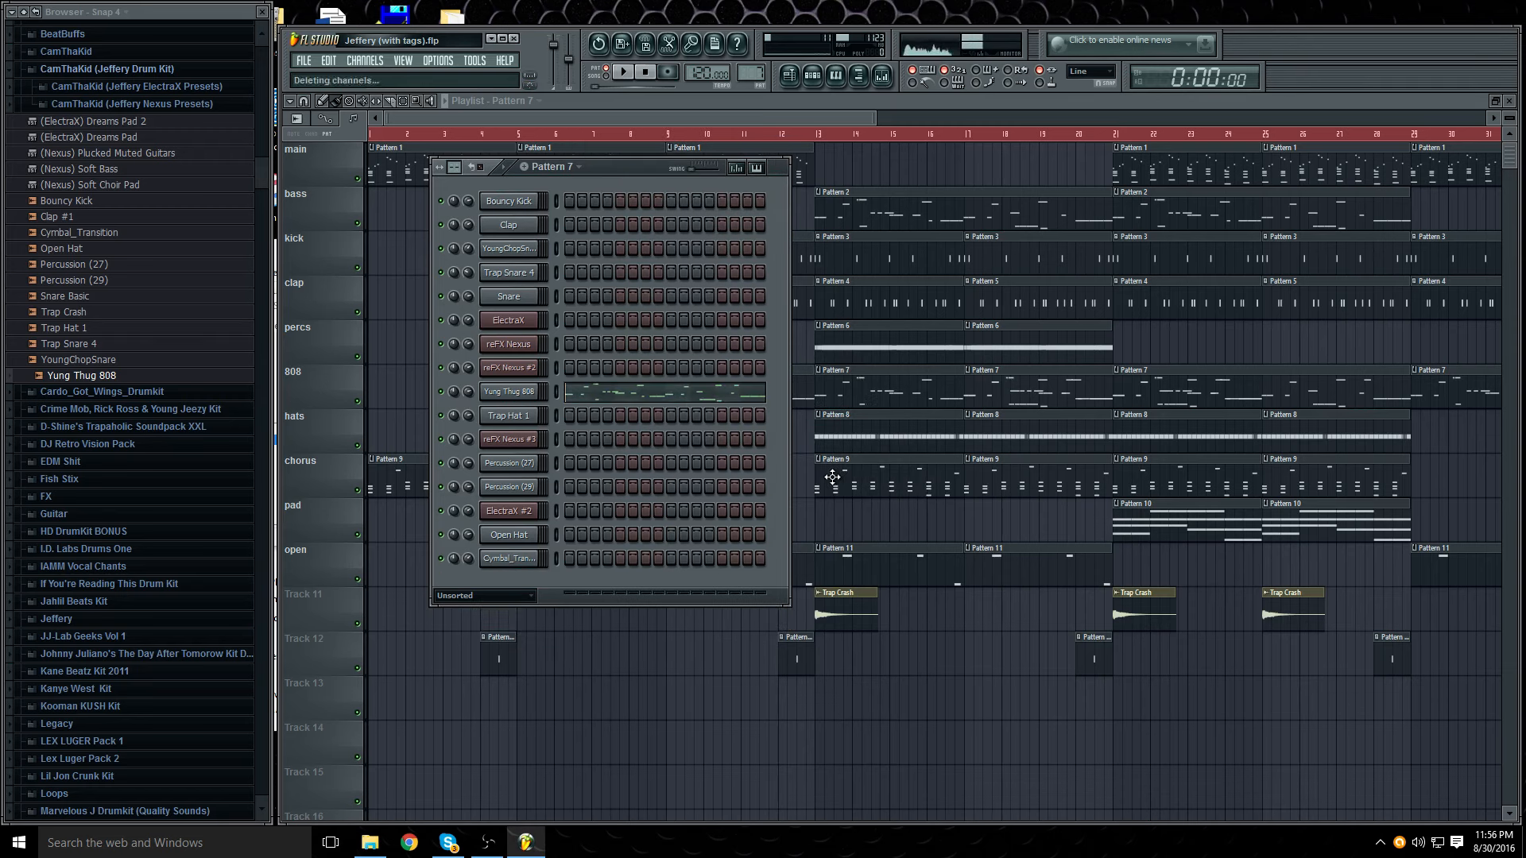
Step: Open the mixer, select the Yung Thug 808 track, and view its Fruity Fast Dist settings before closing them
left_click(882, 75)
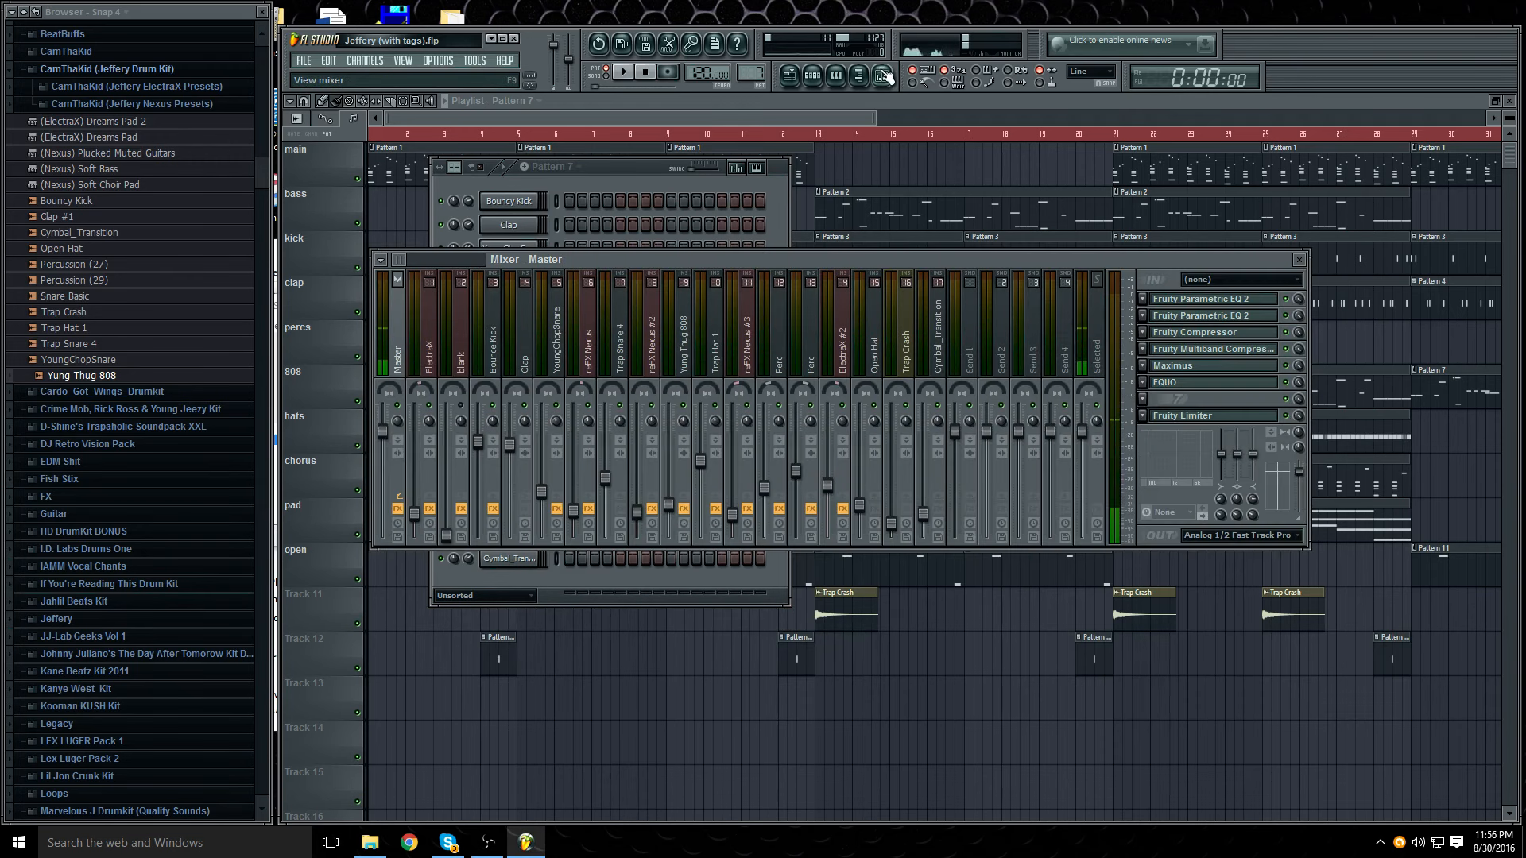
left_click(690, 364)
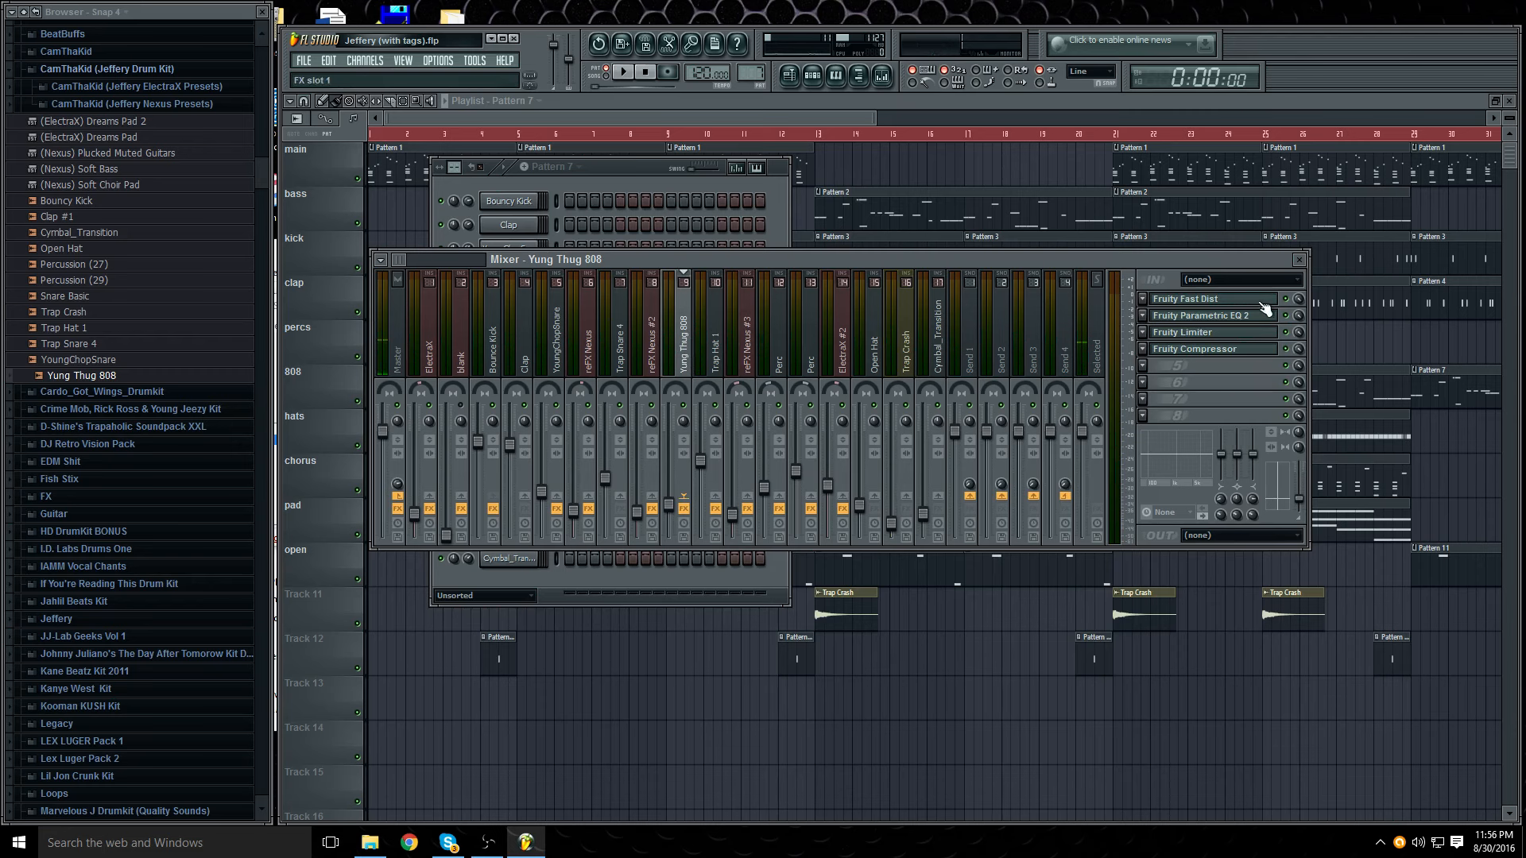
left_click(1221, 306)
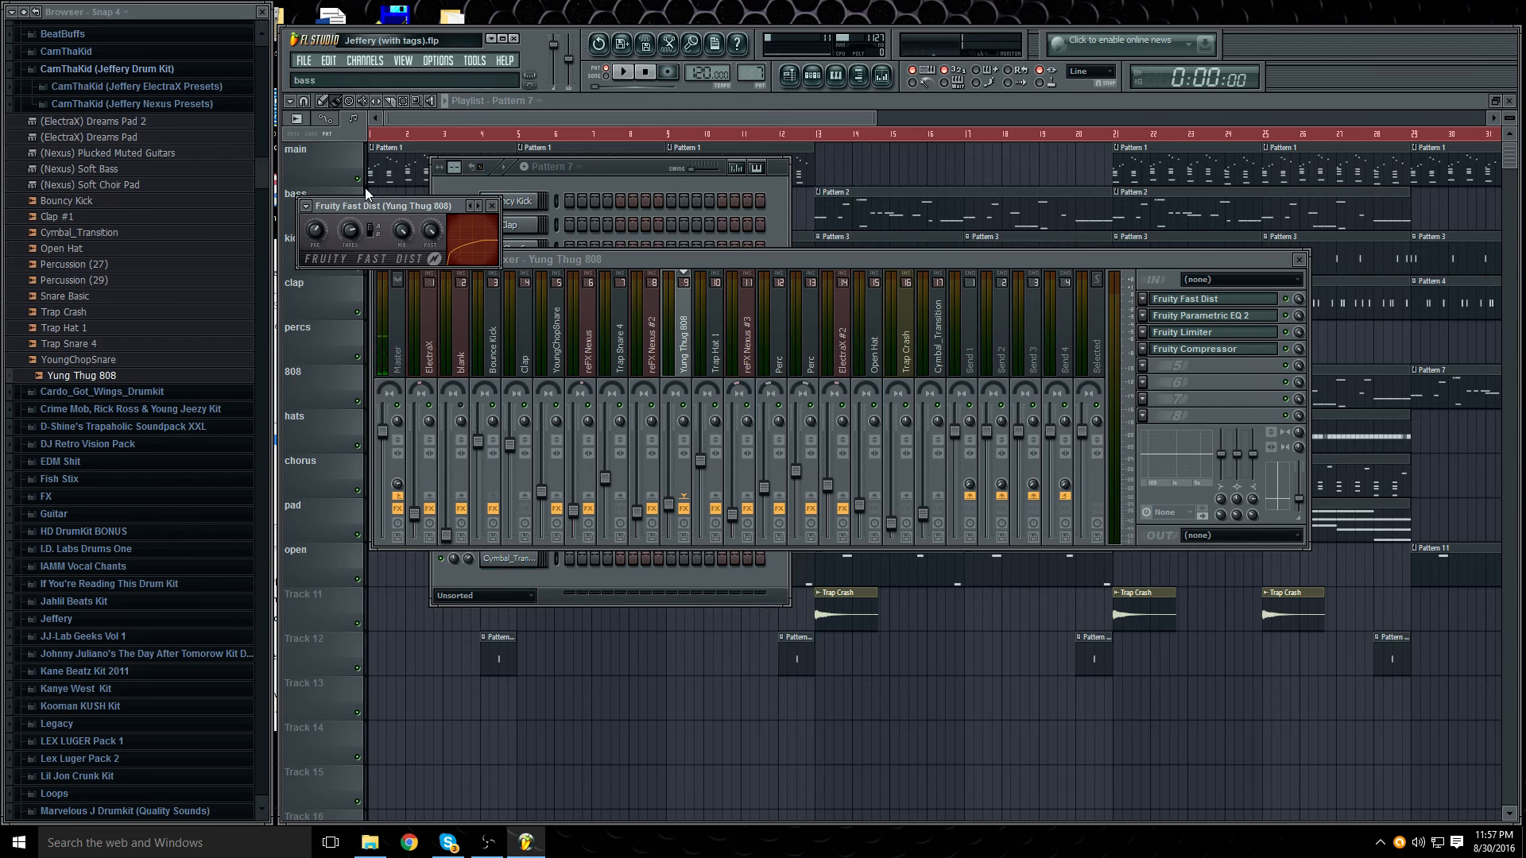
left_click(497, 207)
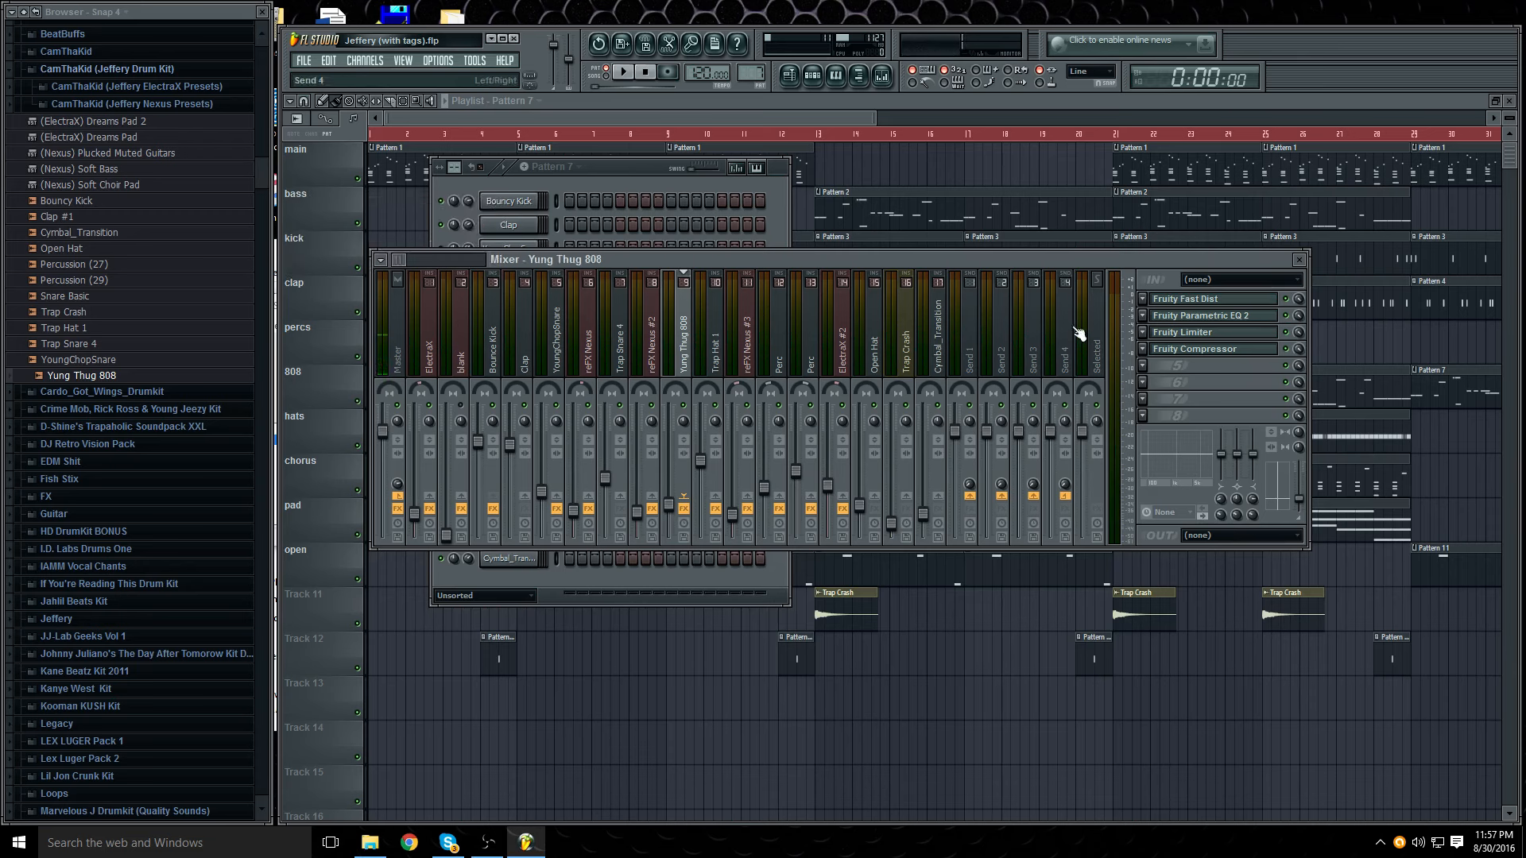
Step: View the Yung Thug 808 track's Fruity Parametric EQ 2 and Fruity Limiter settings, closing each one
left_click(1233, 319)
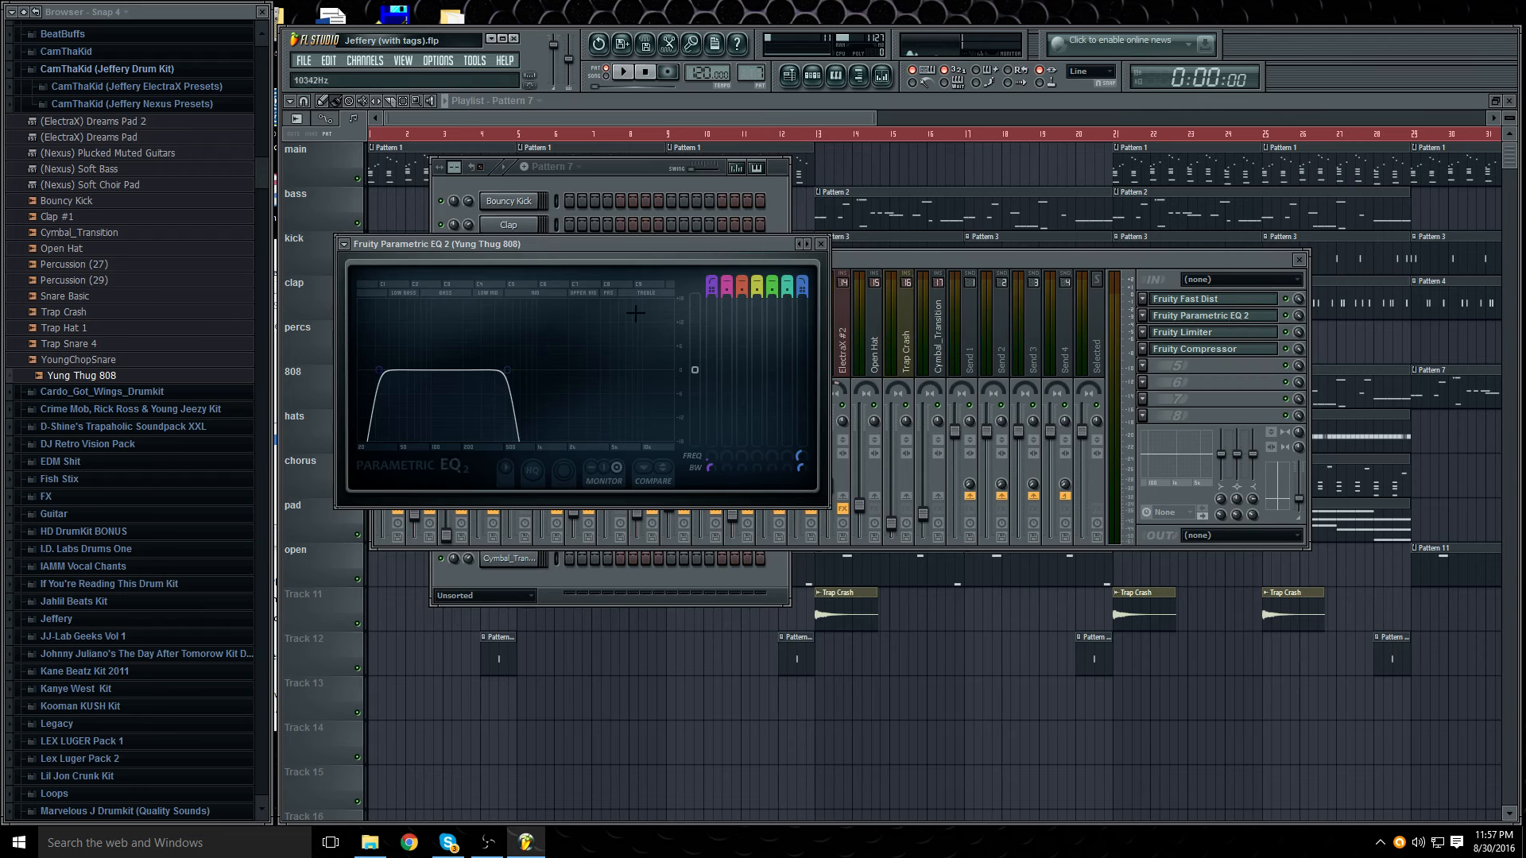
left_click(822, 245)
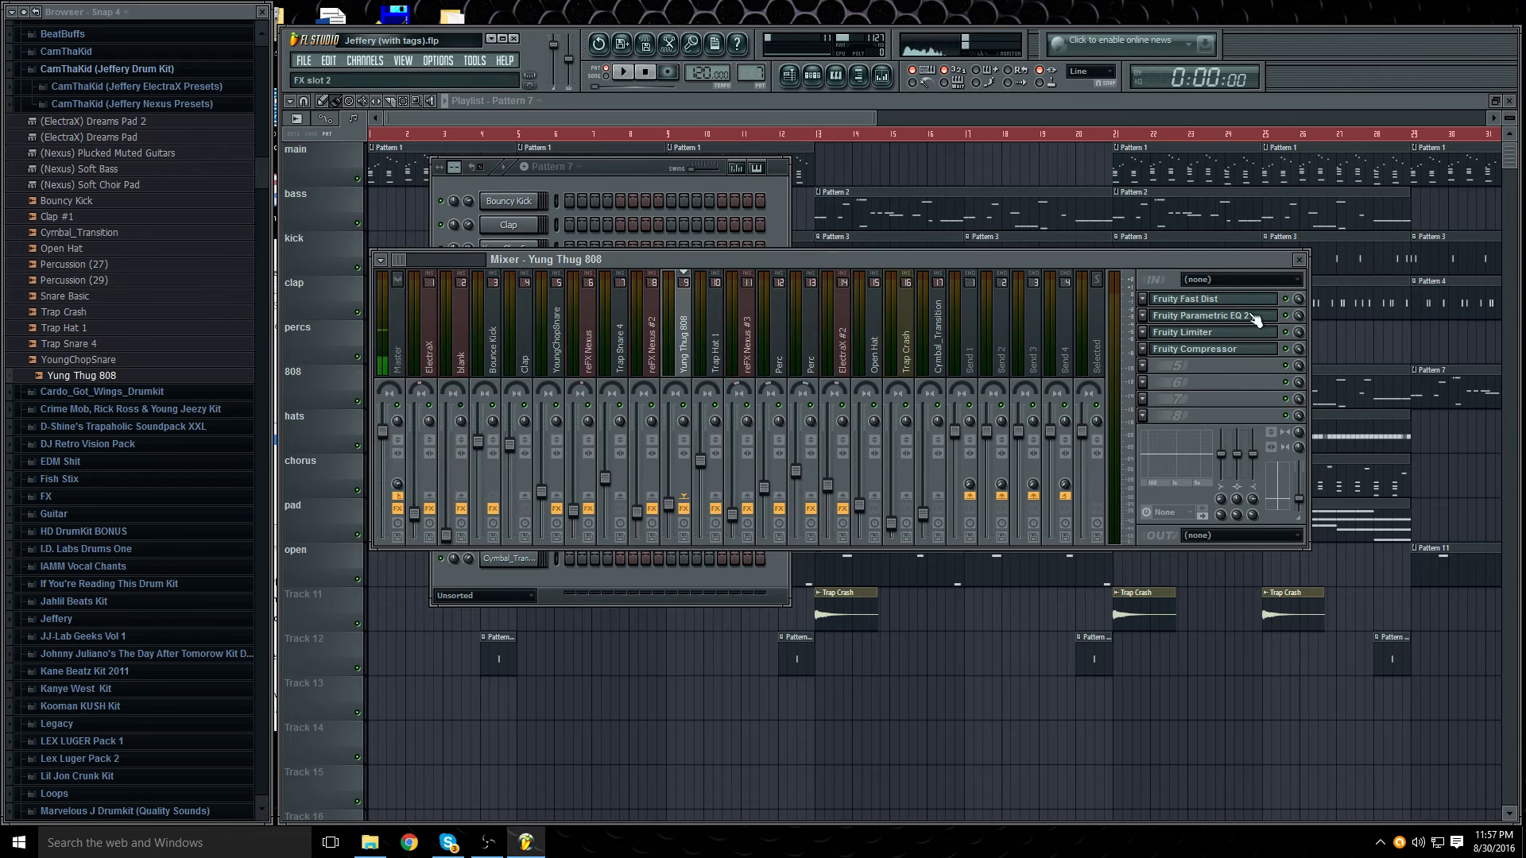
left_click(1223, 334)
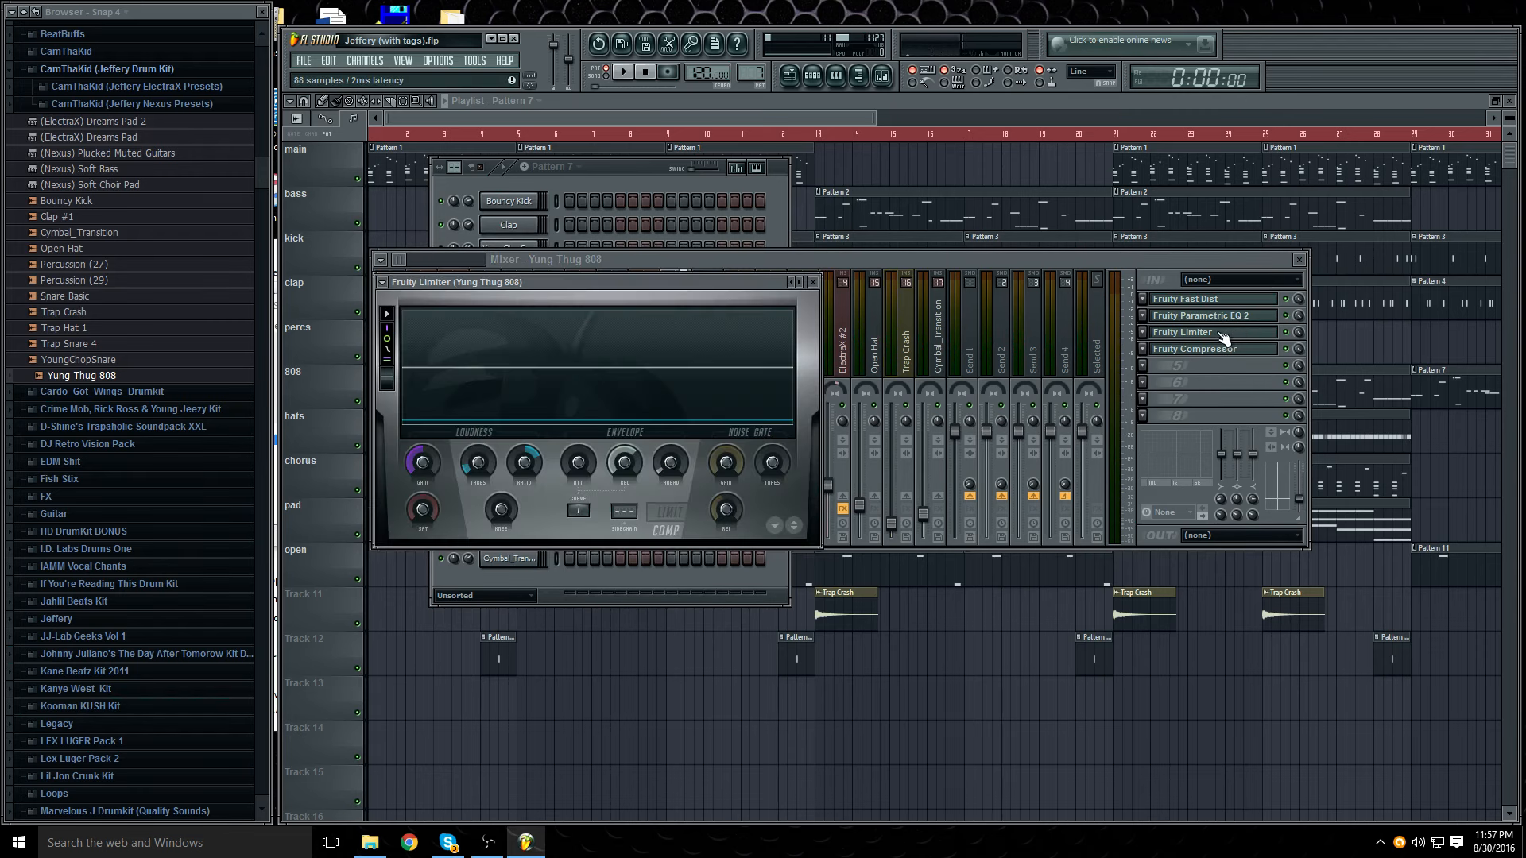
left_click(818, 285)
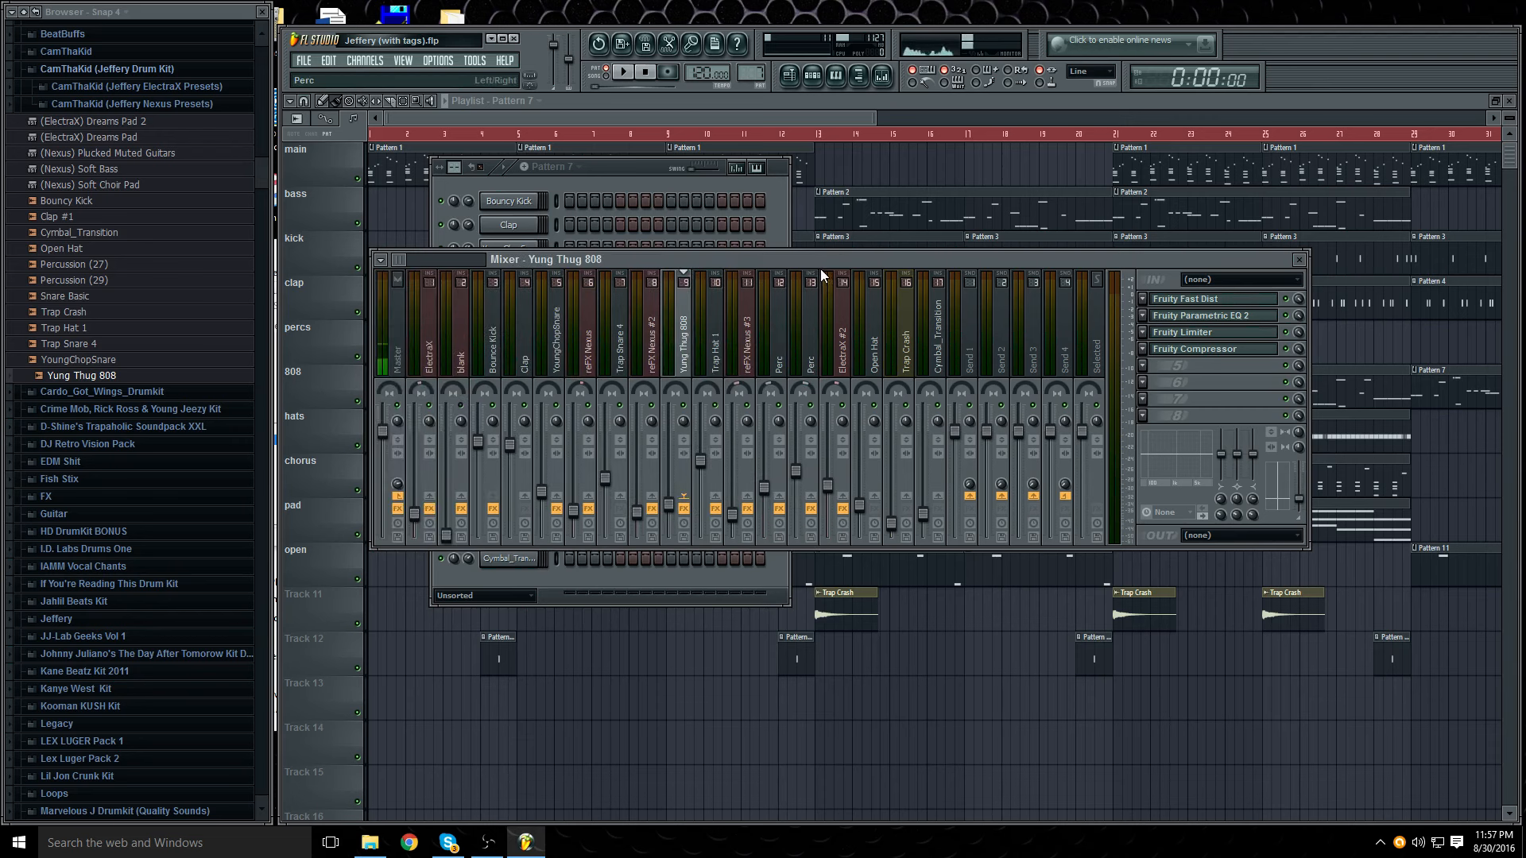
Step: Open the Yung Thug 808 track's Fruity Compressor, apply the Drums preset, and close the effect
left_click_drag(819, 264, 865, 288)
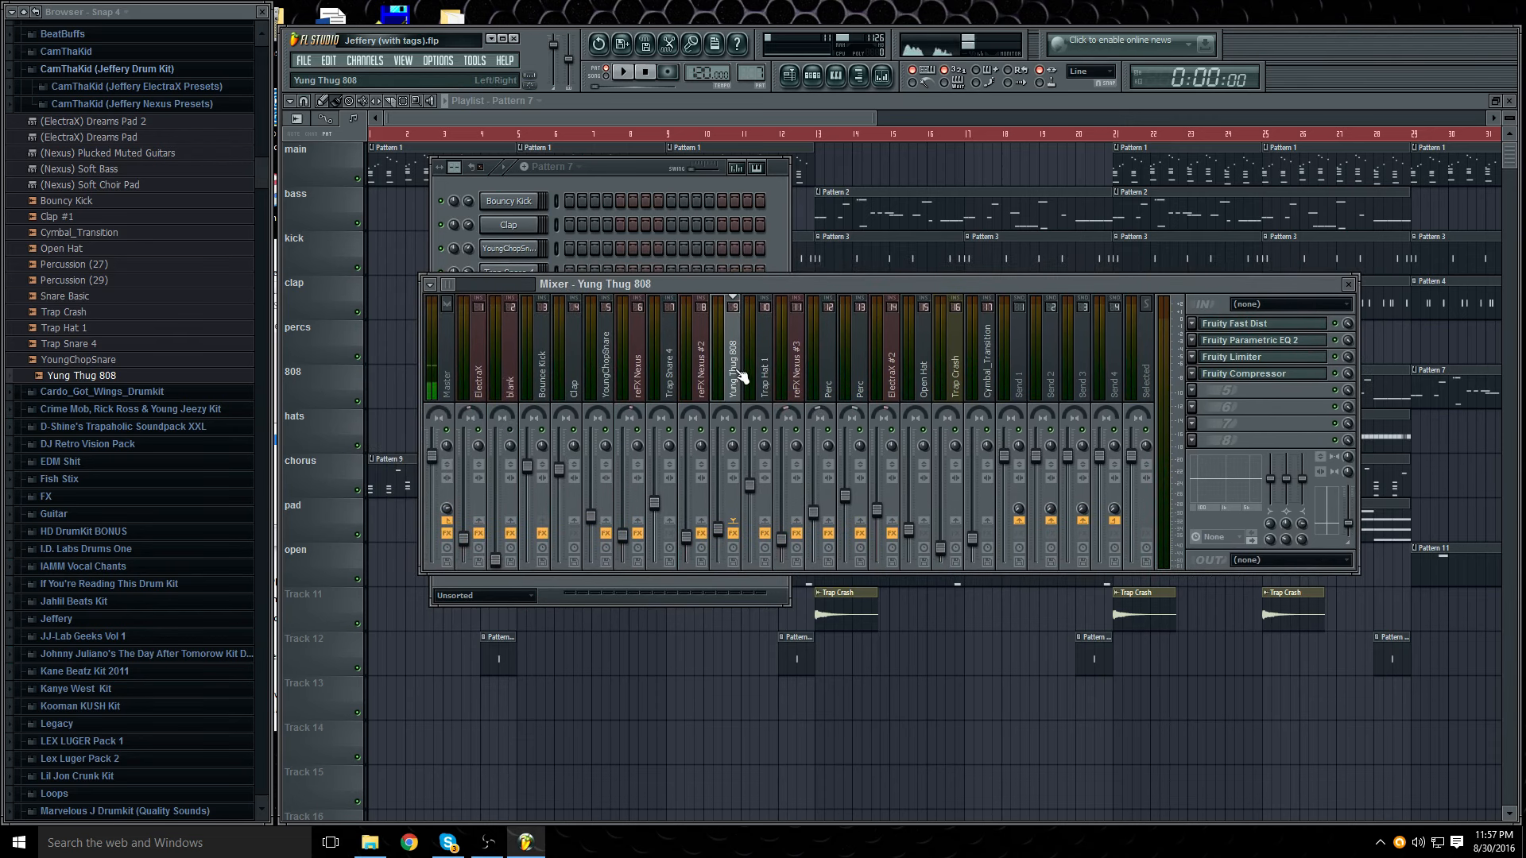
left_click(1272, 375)
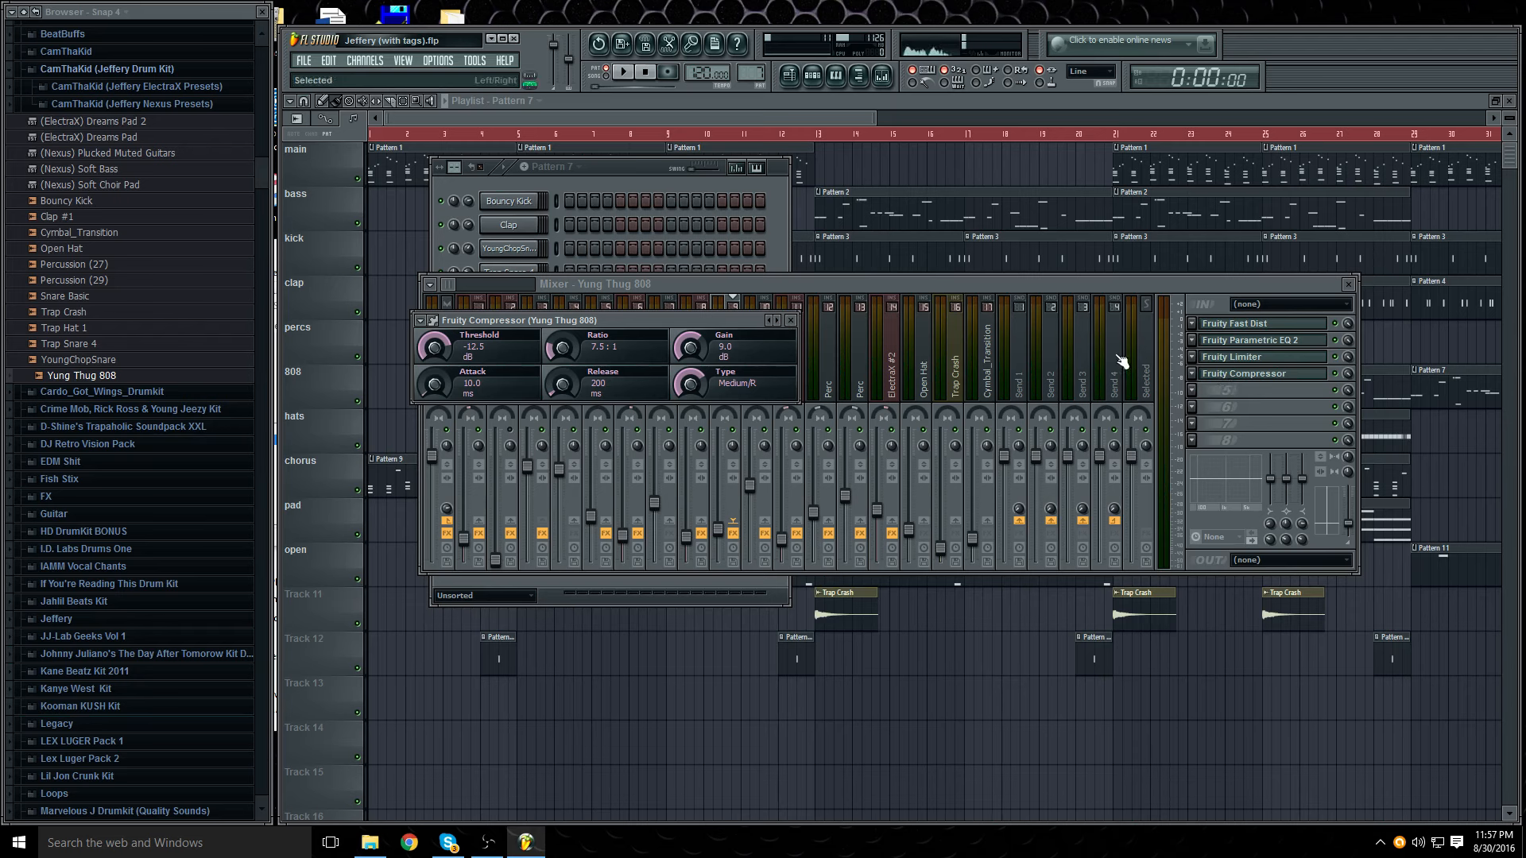
right_click(777, 320)
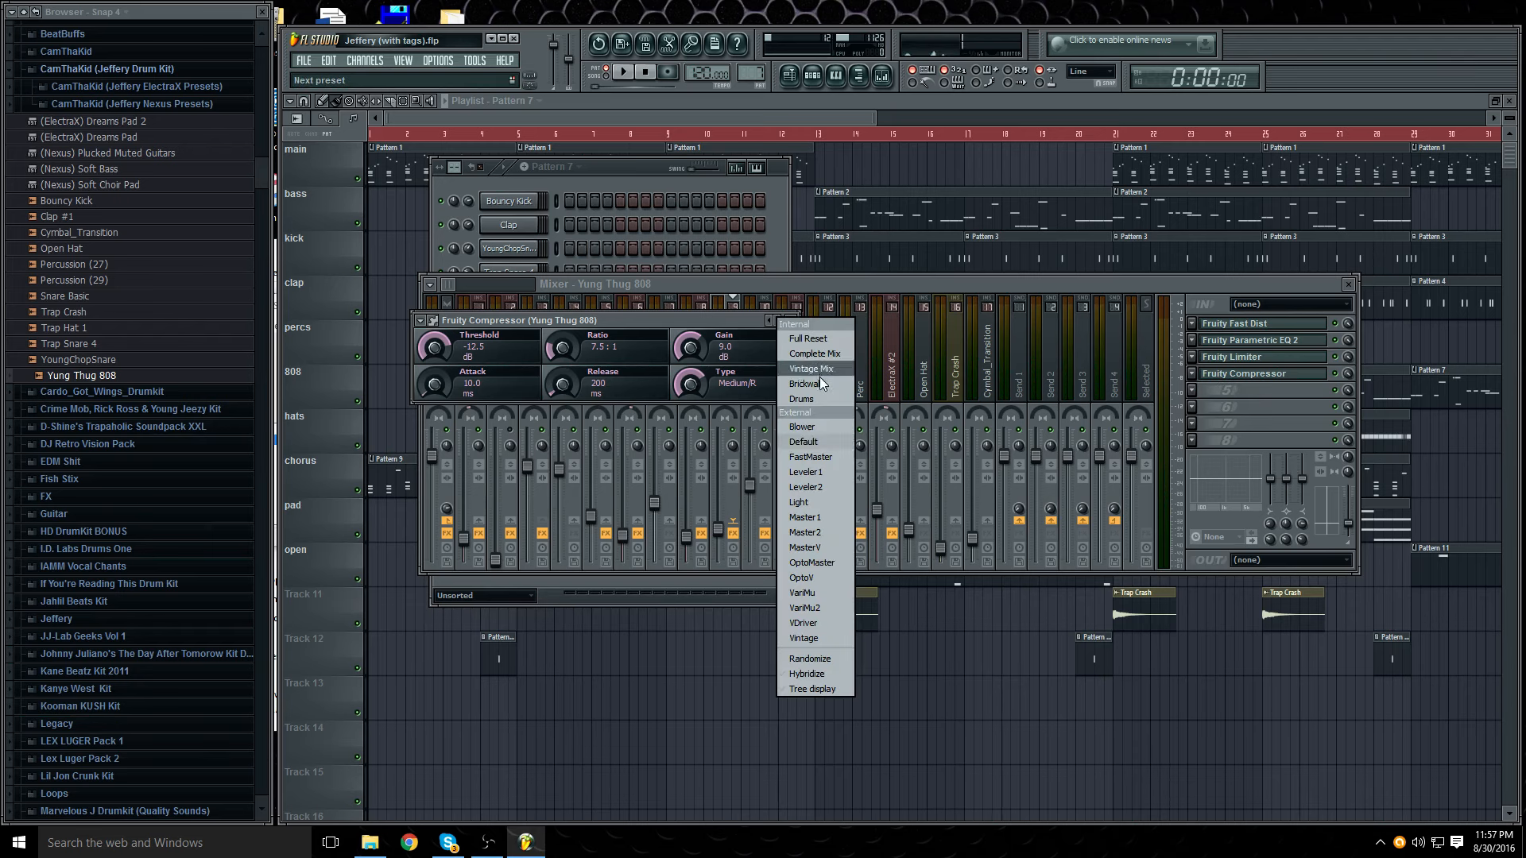
left_click(819, 397)
left_click(791, 321)
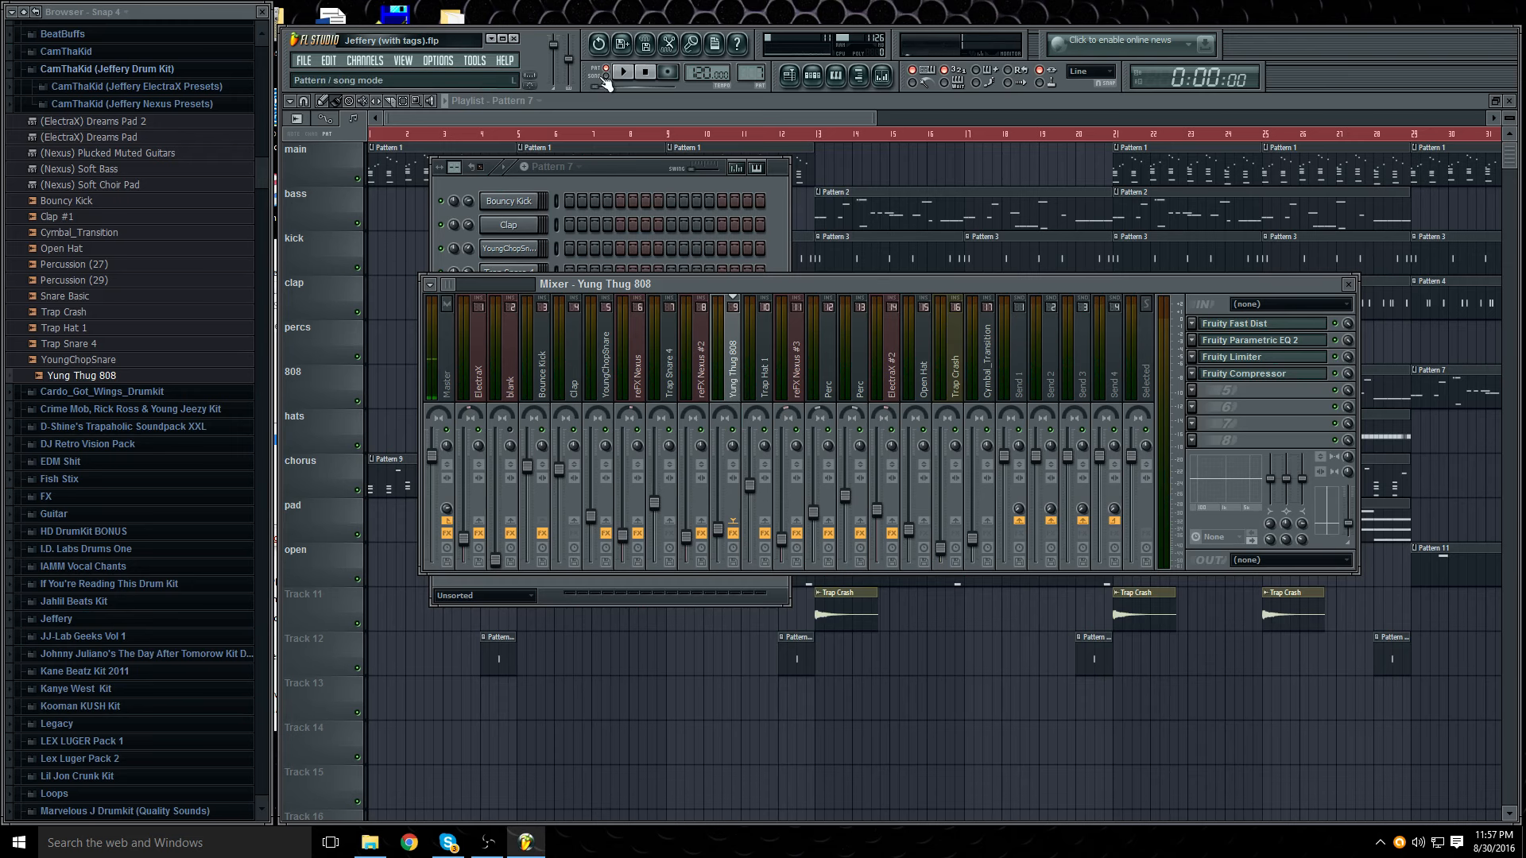
Step: Close the mixer, open the 808 track's Pattern 7 in the piano roll, and listen to its opening notes
key("F12")
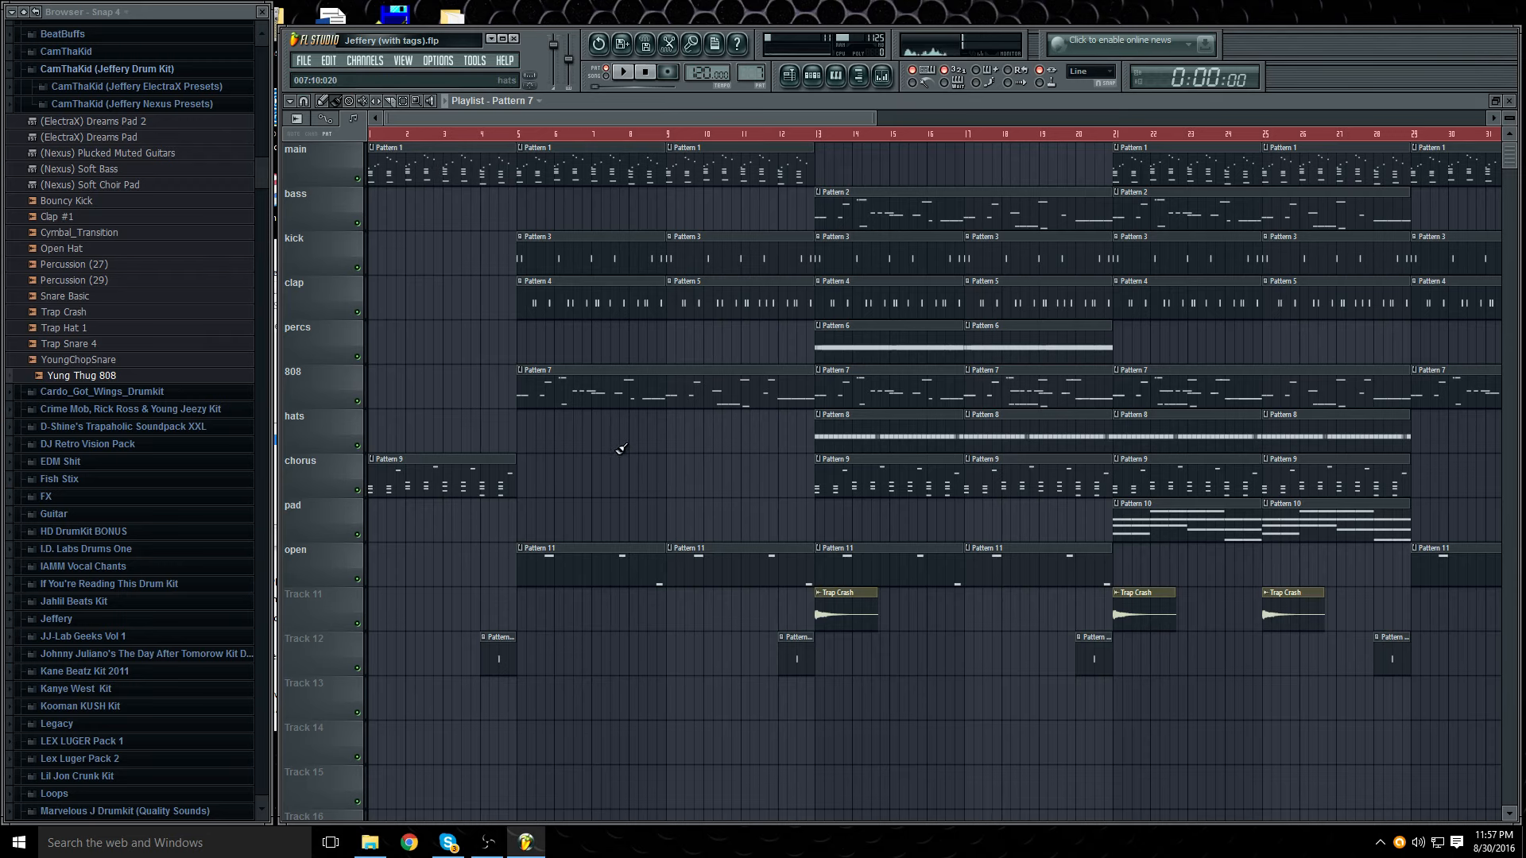
double_click(584, 396)
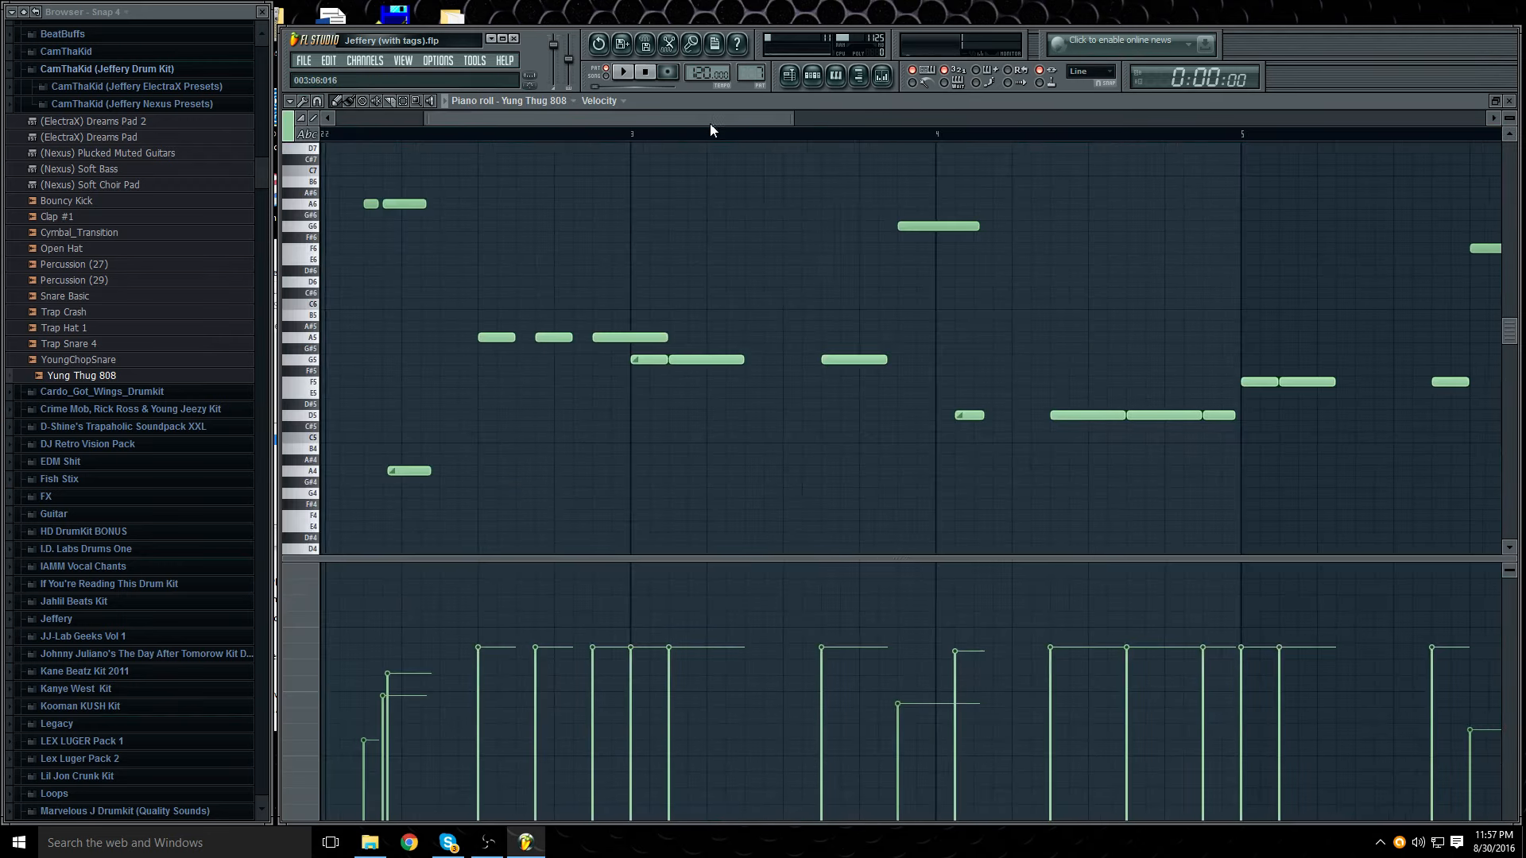
left_click(623, 71)
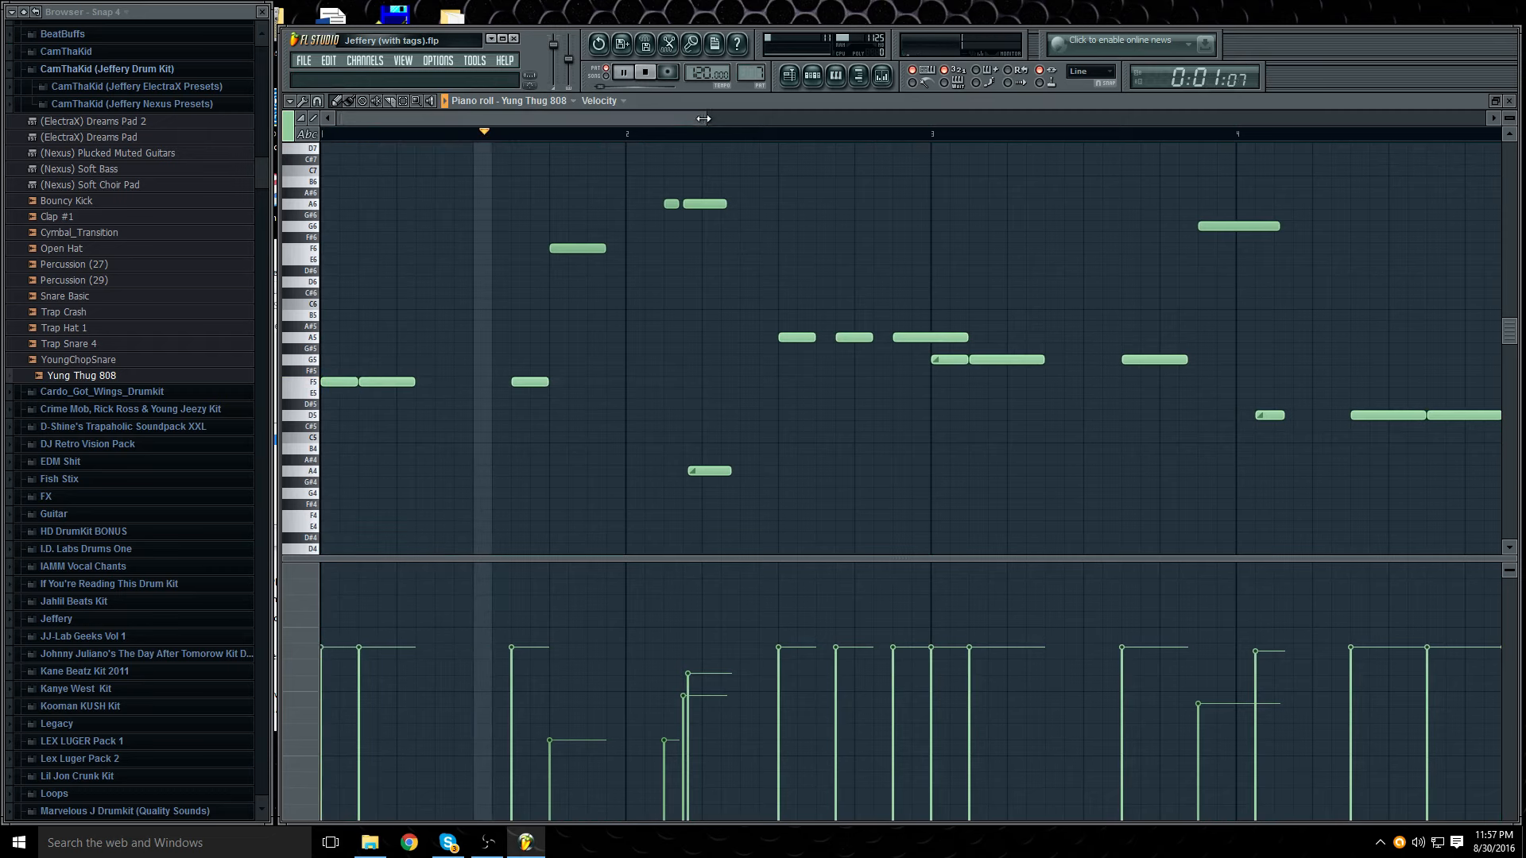
left_click_drag(707, 117, 788, 119)
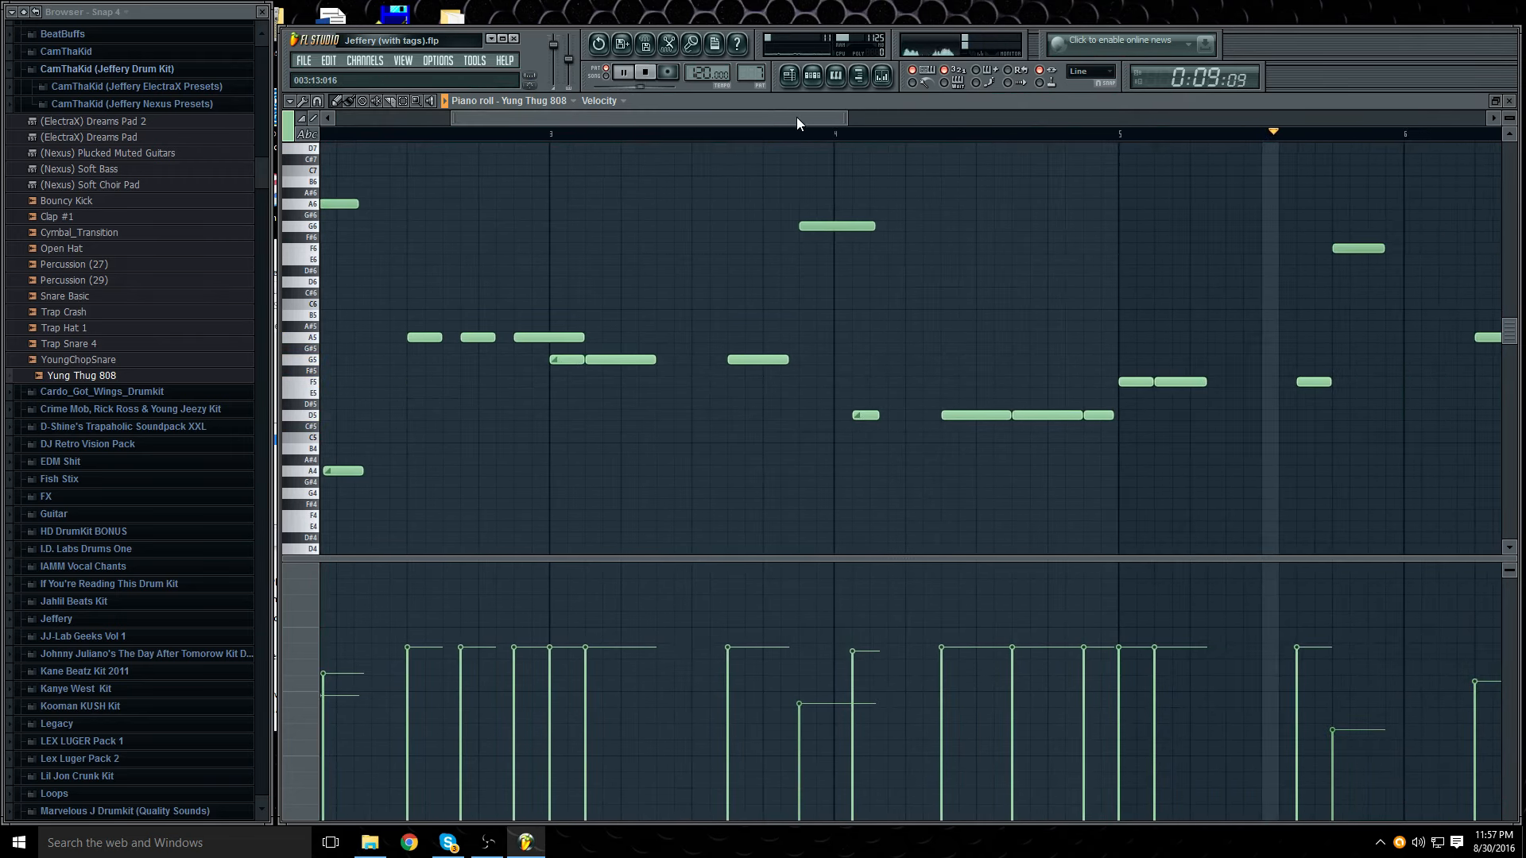
left_click_drag(793, 119, 250, 270)
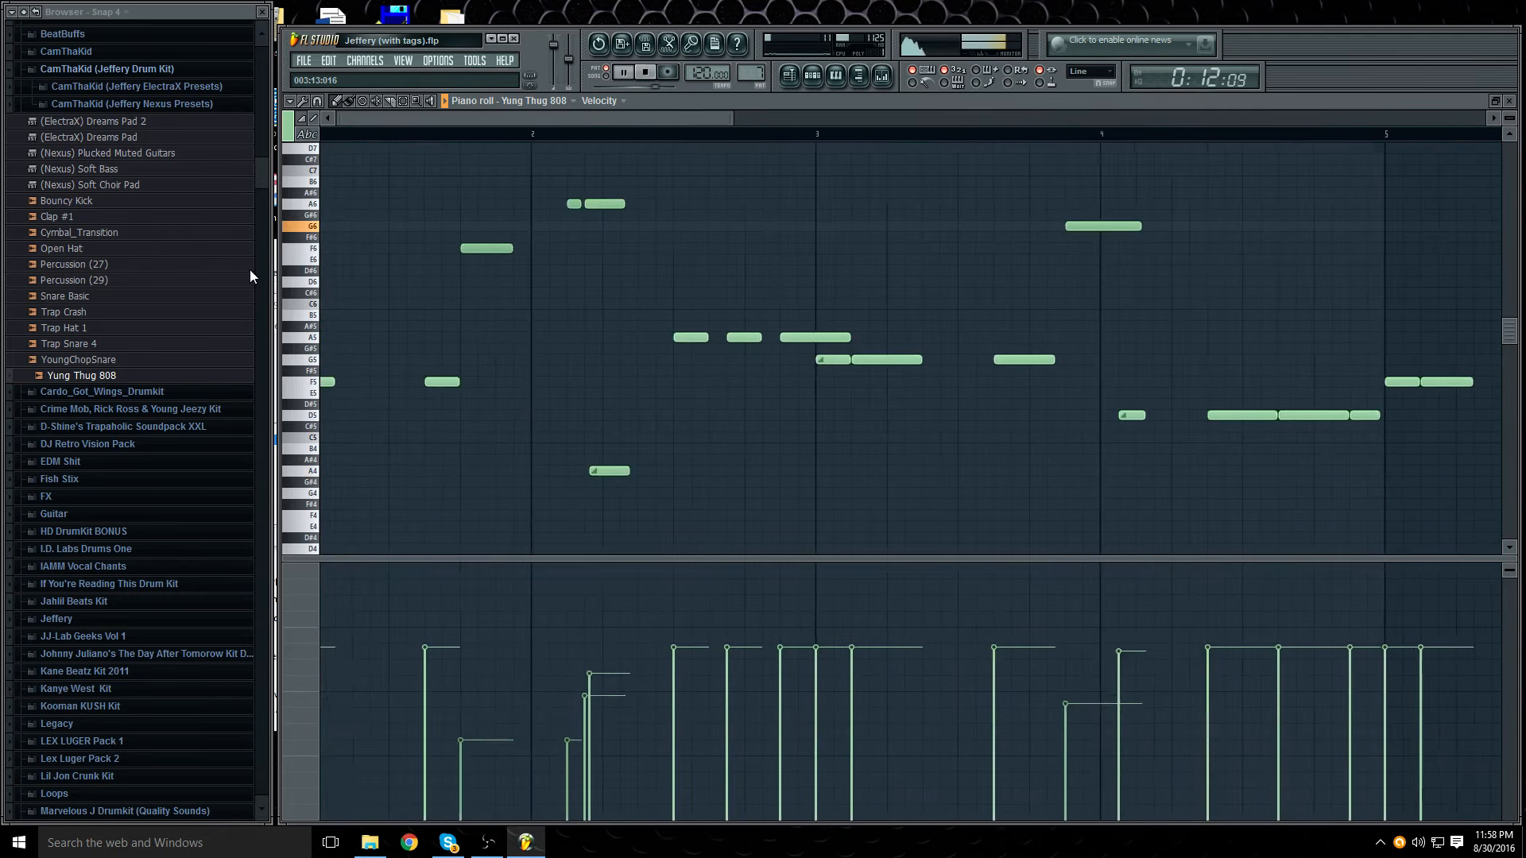
left_click(646, 74)
left_click(623, 72)
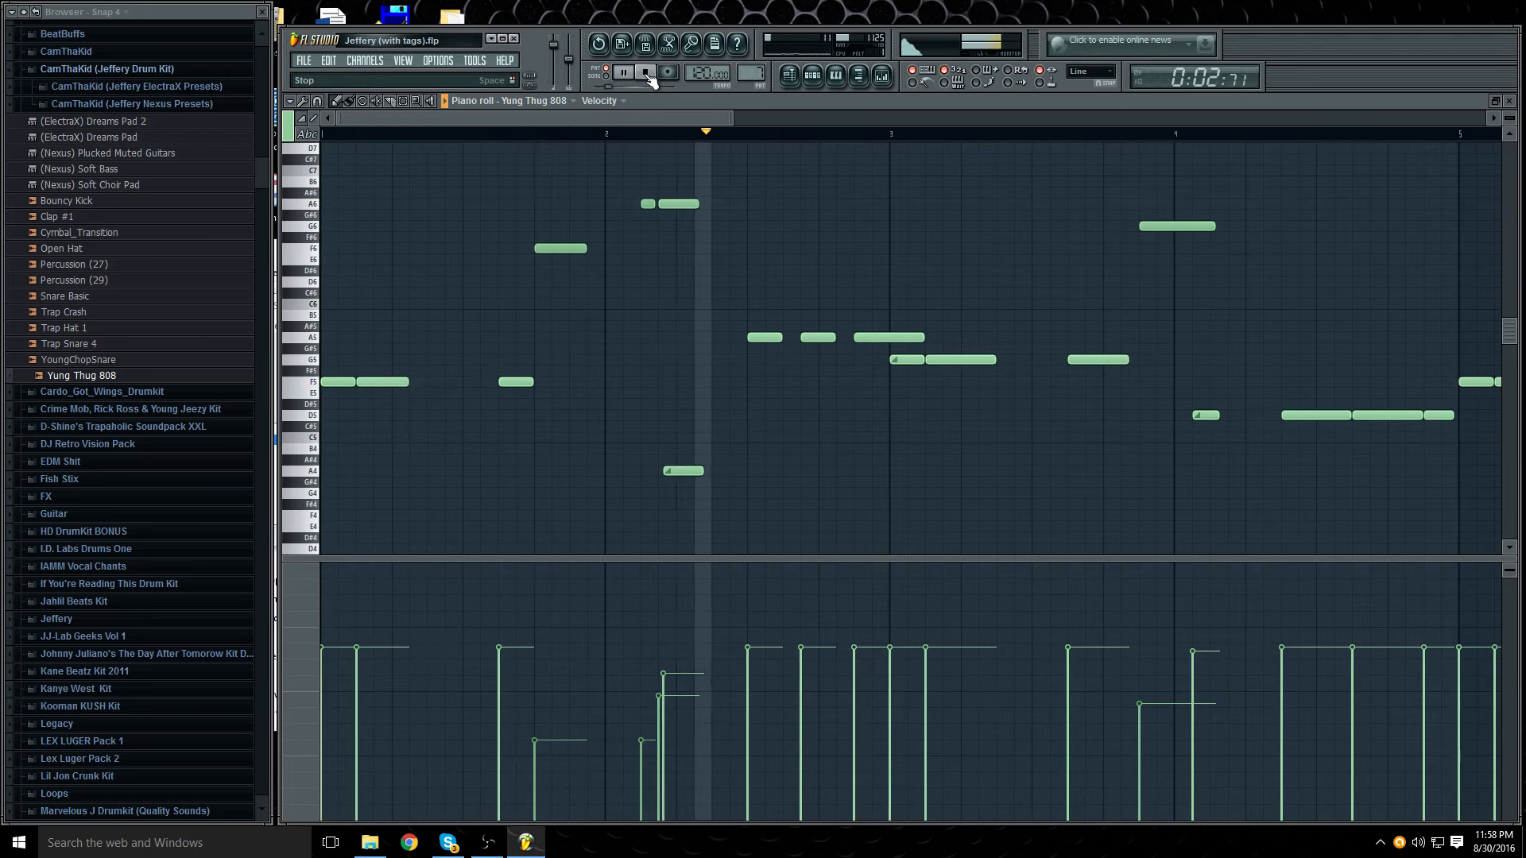
key("space")
Step: Select the time range around the first slide note in bar 2, play only that range, and deselect its notes
left_click_drag(632, 137, 711, 135)
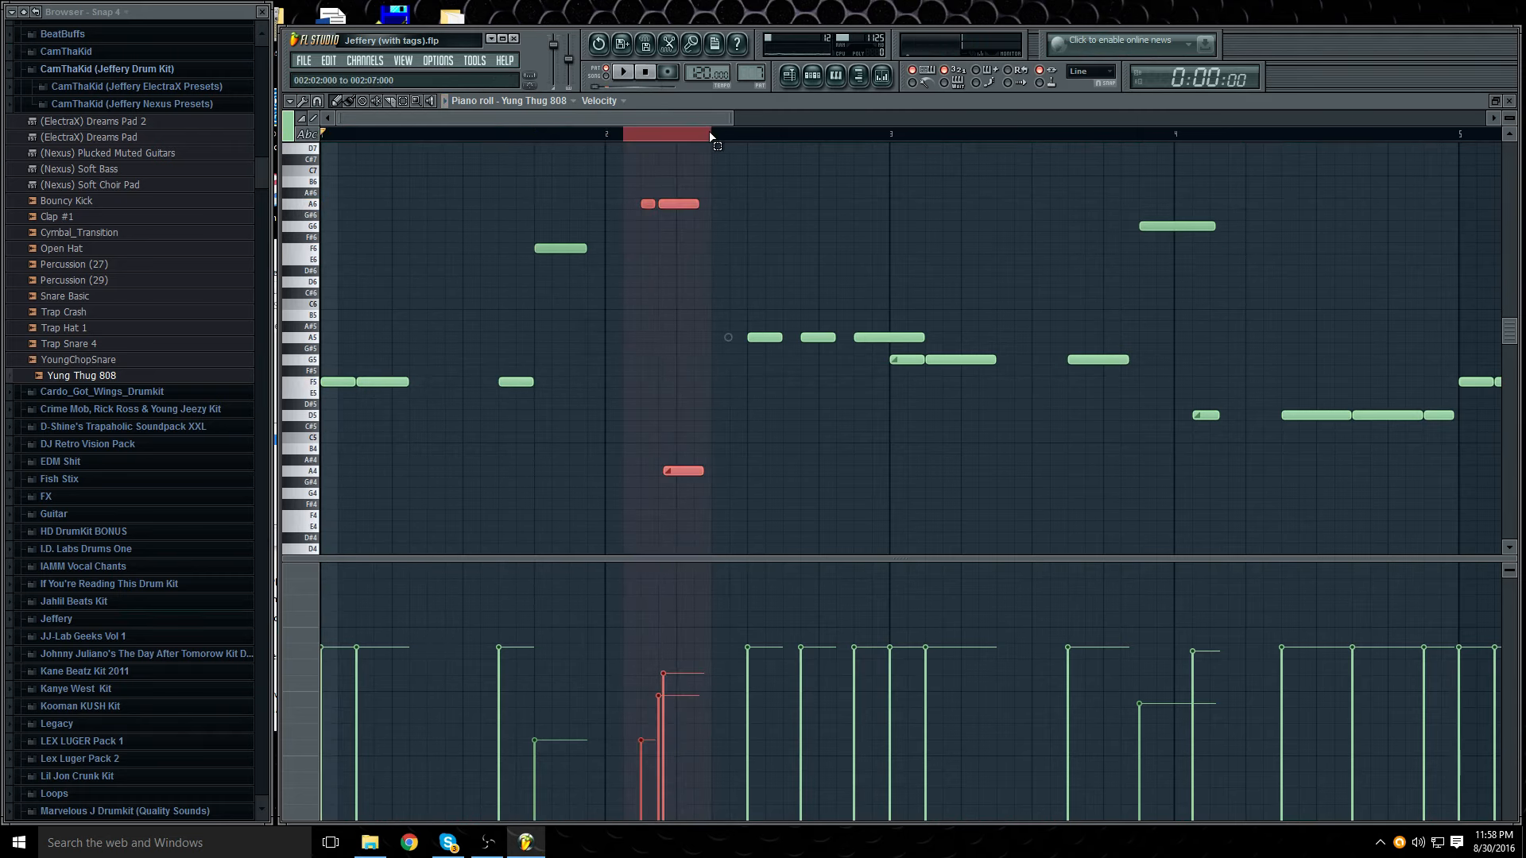
key("space")
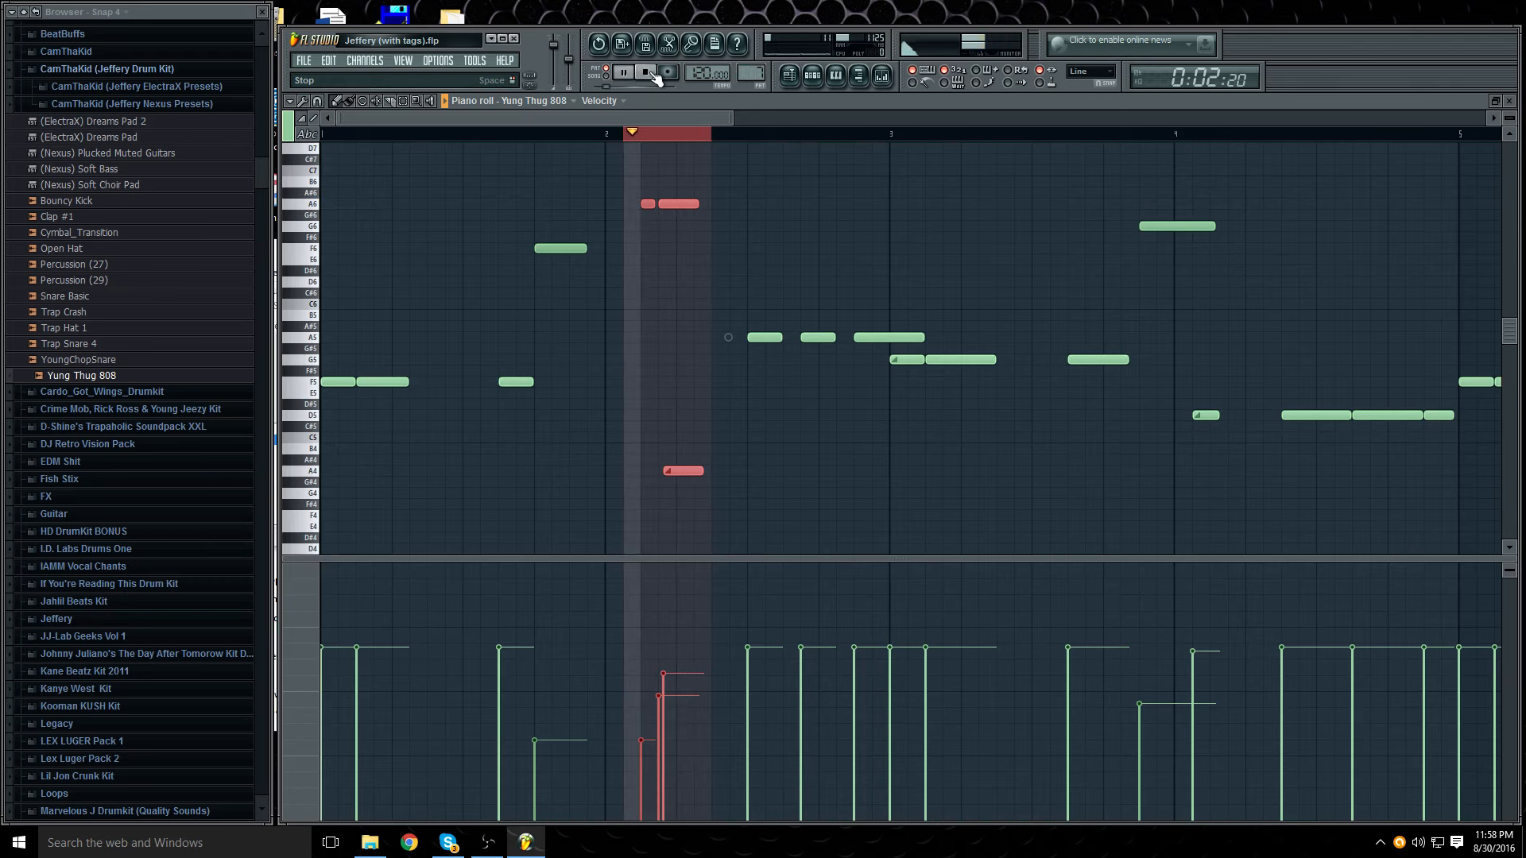
left_click(653, 73)
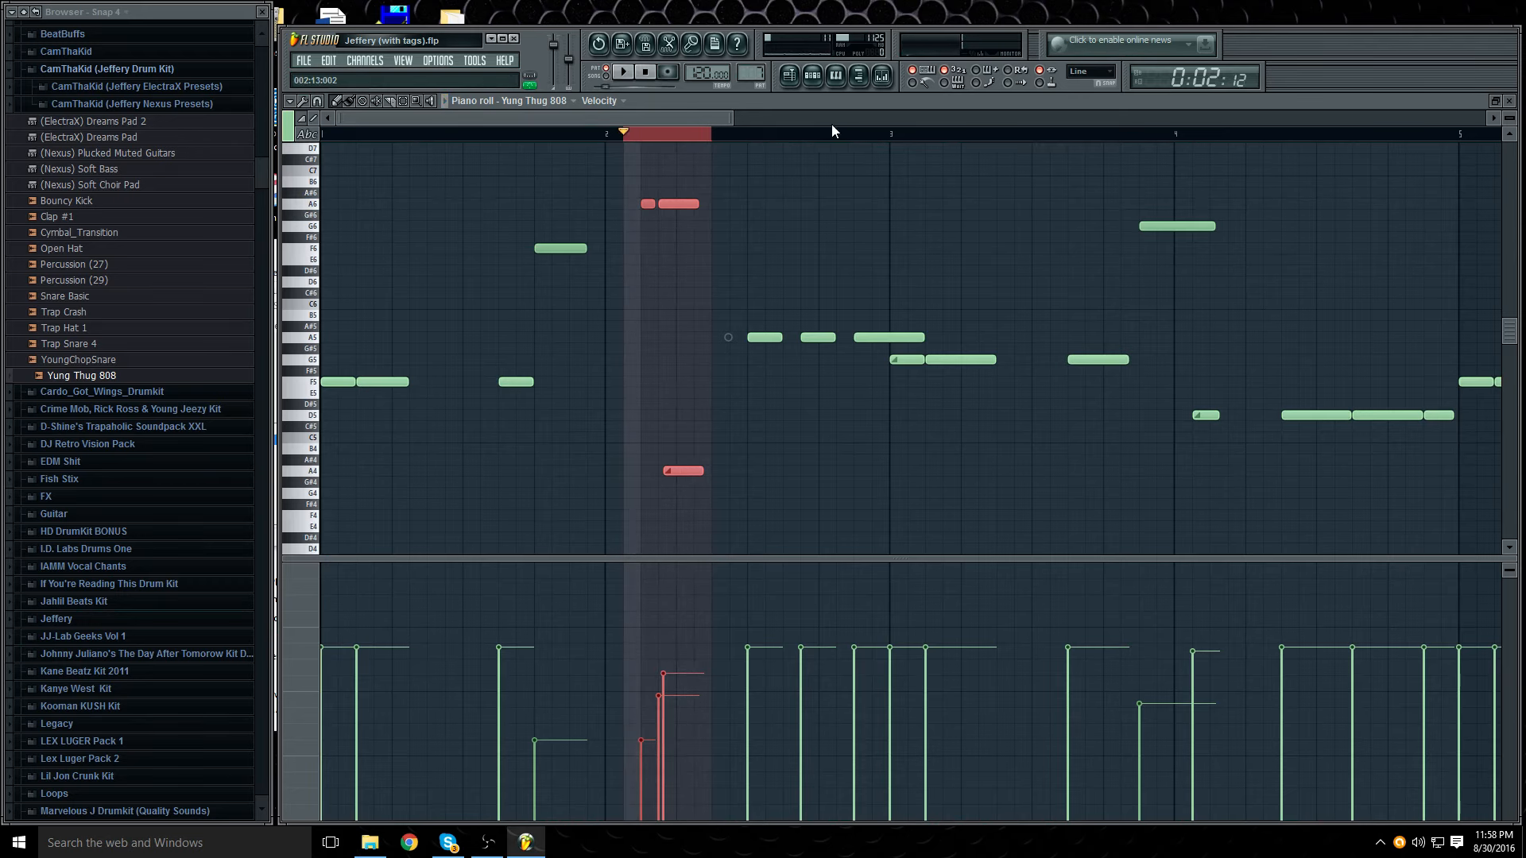
left_click_drag(731, 118, 485, 118)
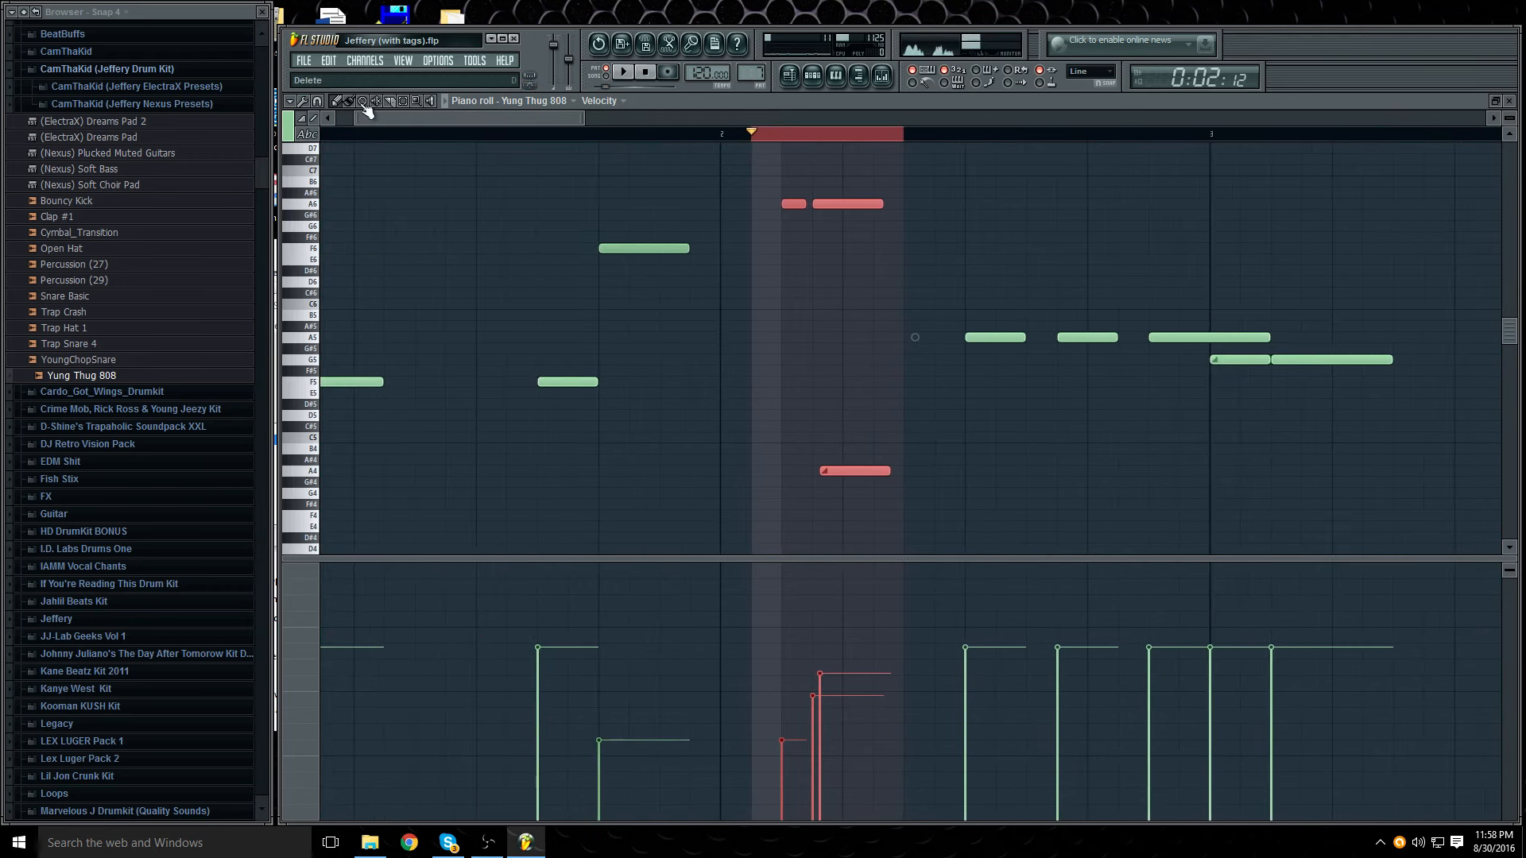
left_click(791, 185)
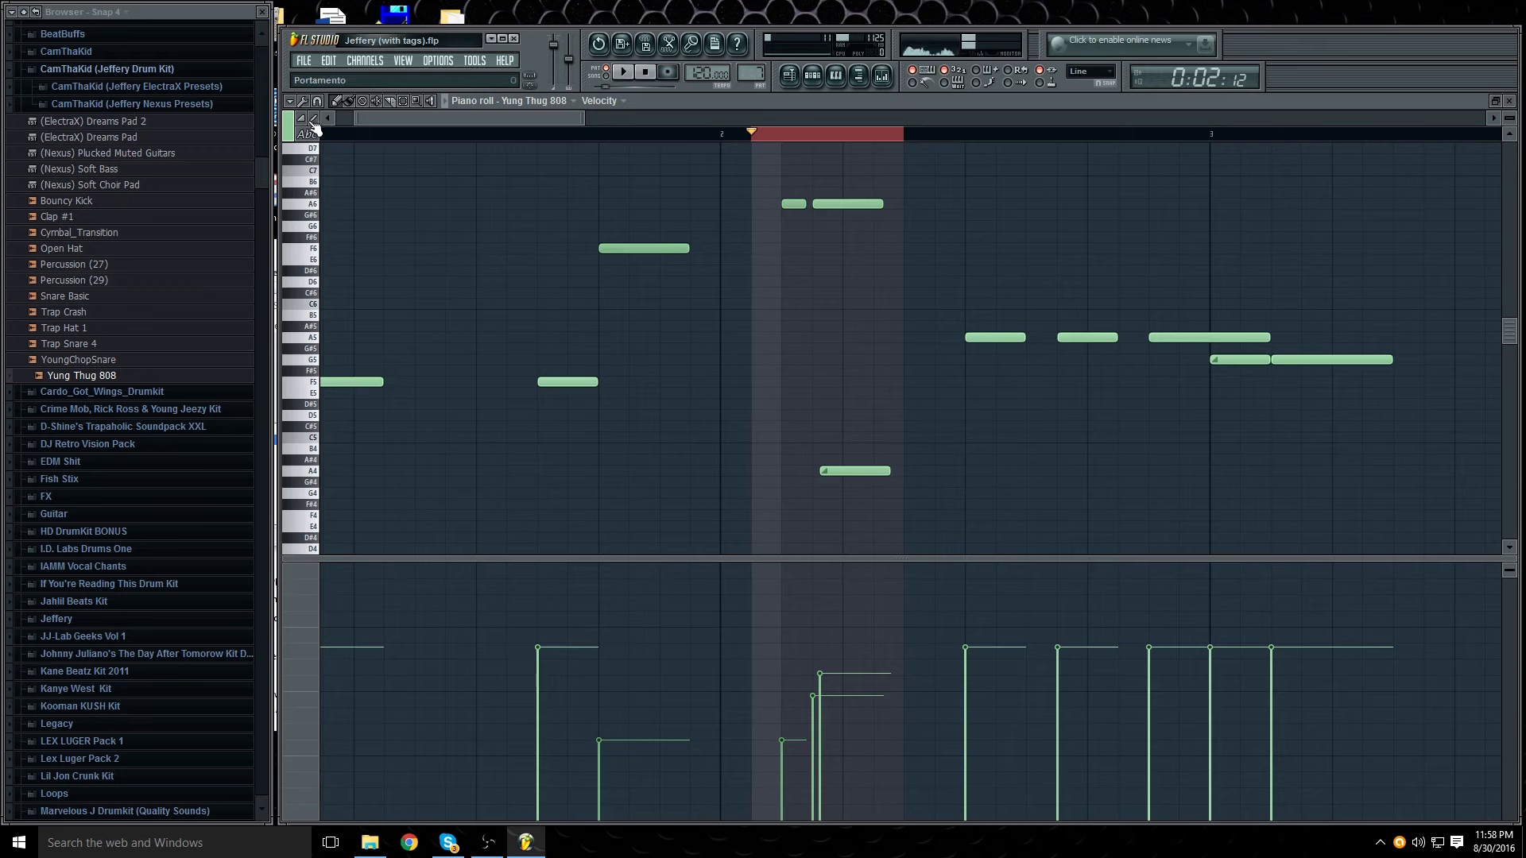
Step: Demonstrate a normal note and a slide note on B4 in bar 2, deleting each one after placing it
left_click(820, 448)
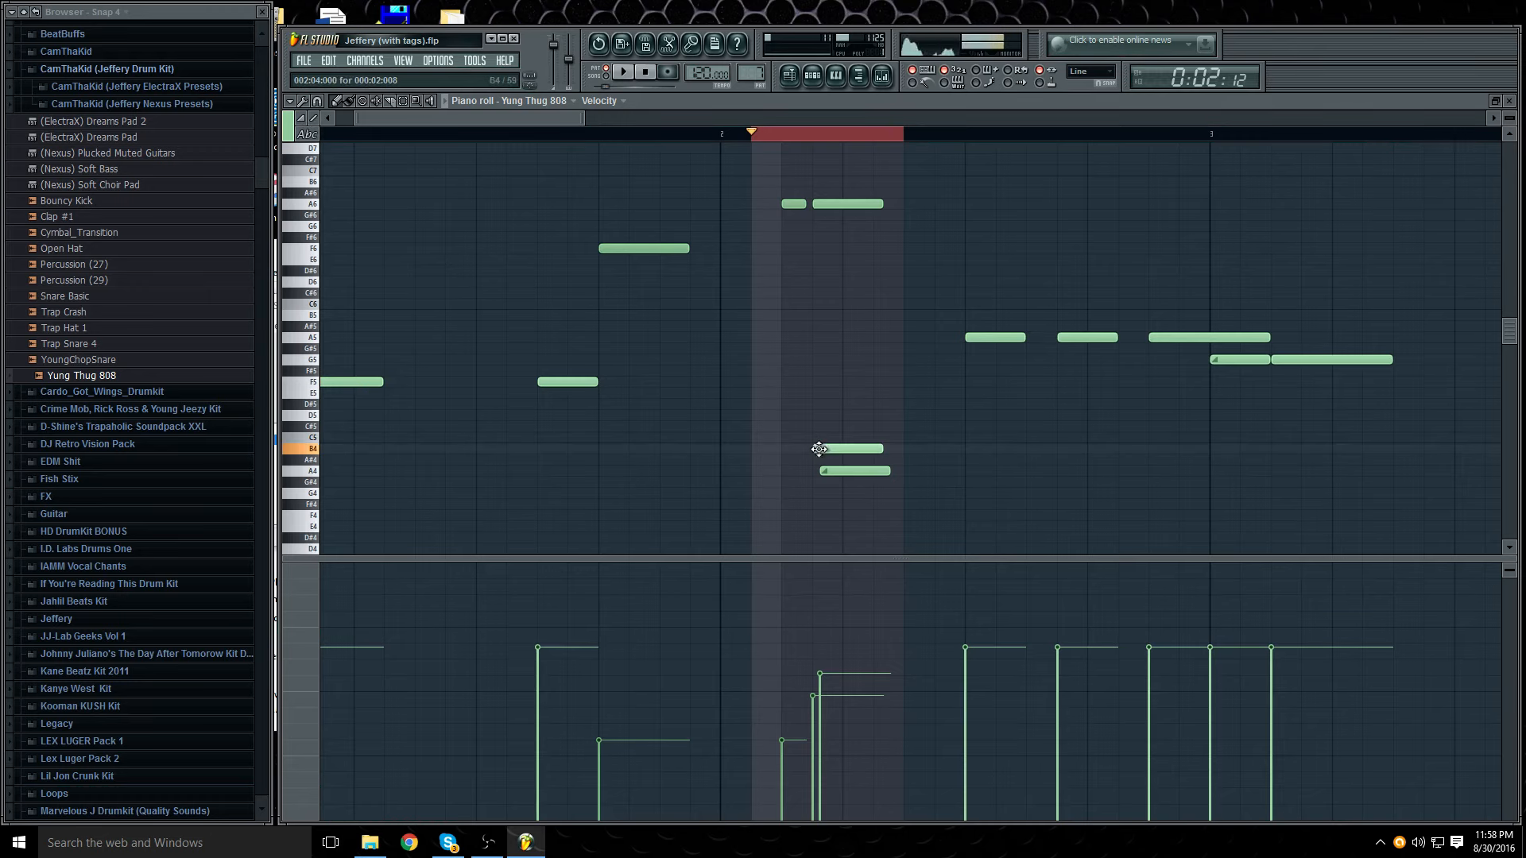
right_click(827, 448)
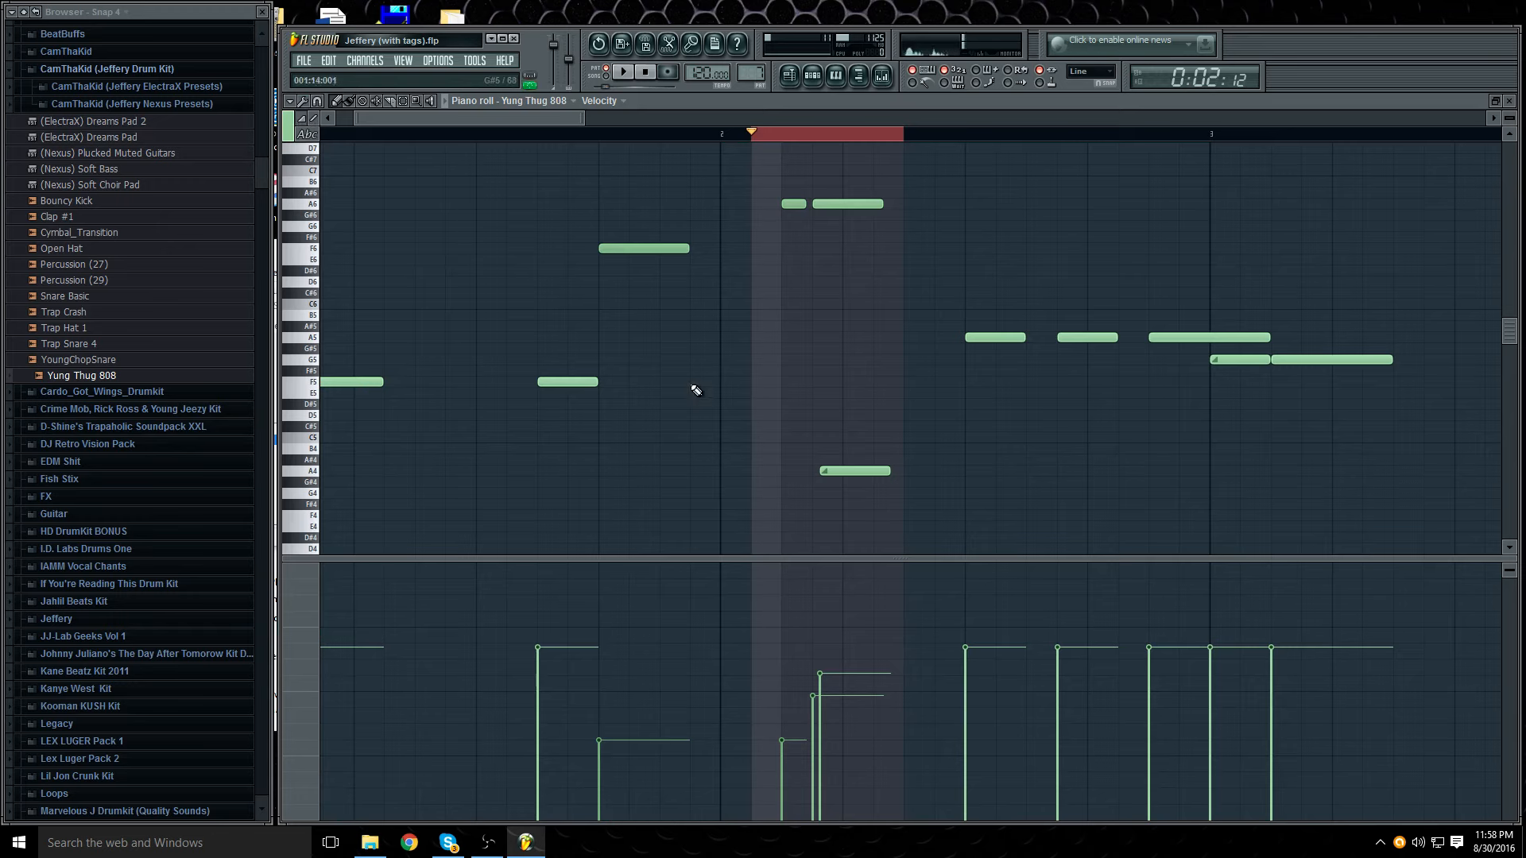
left_click(831, 449)
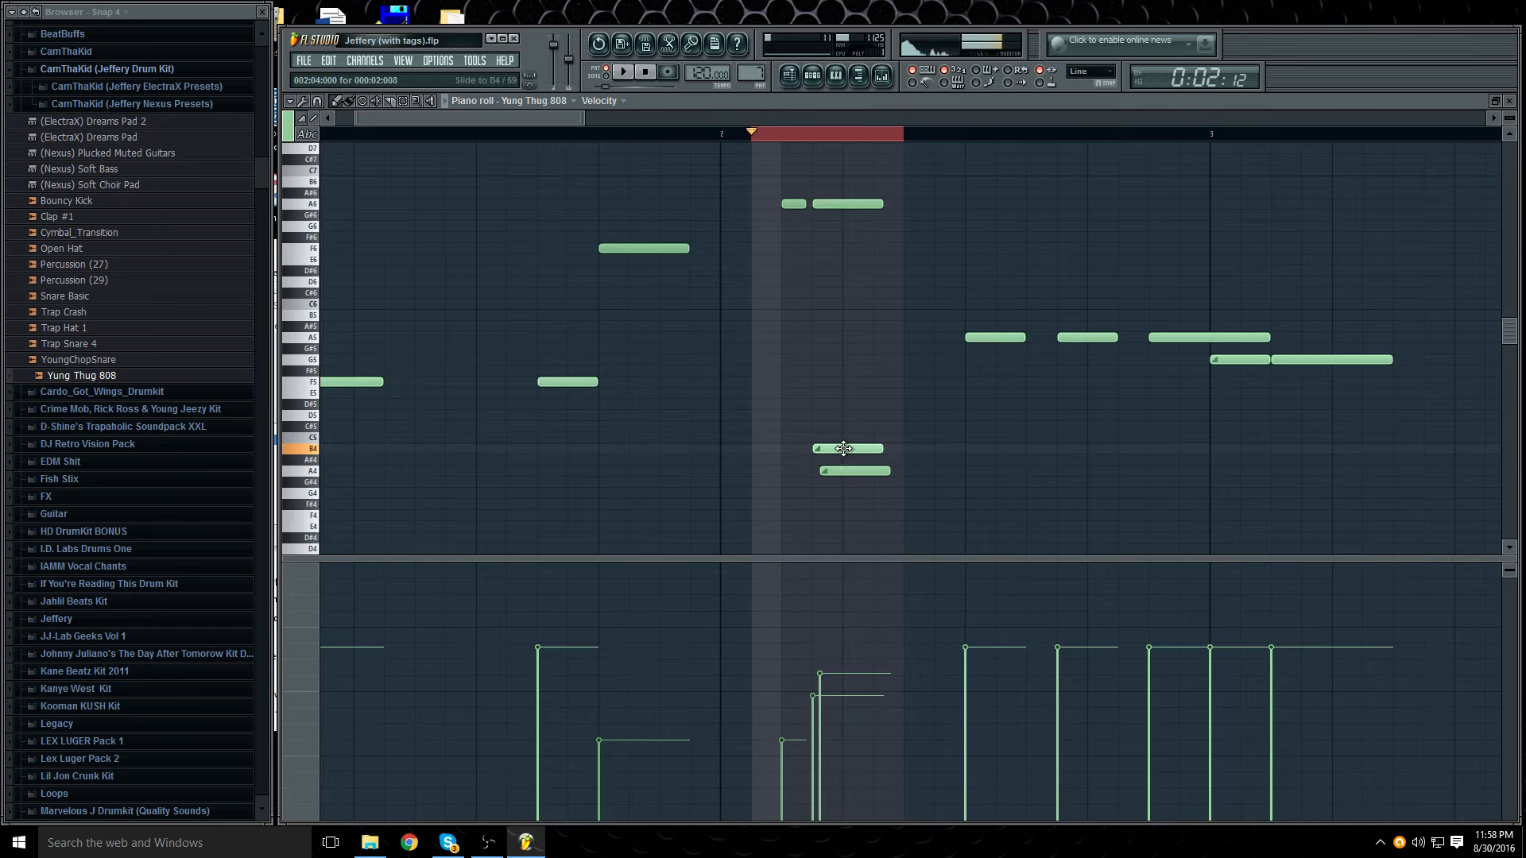
right_click(849, 449)
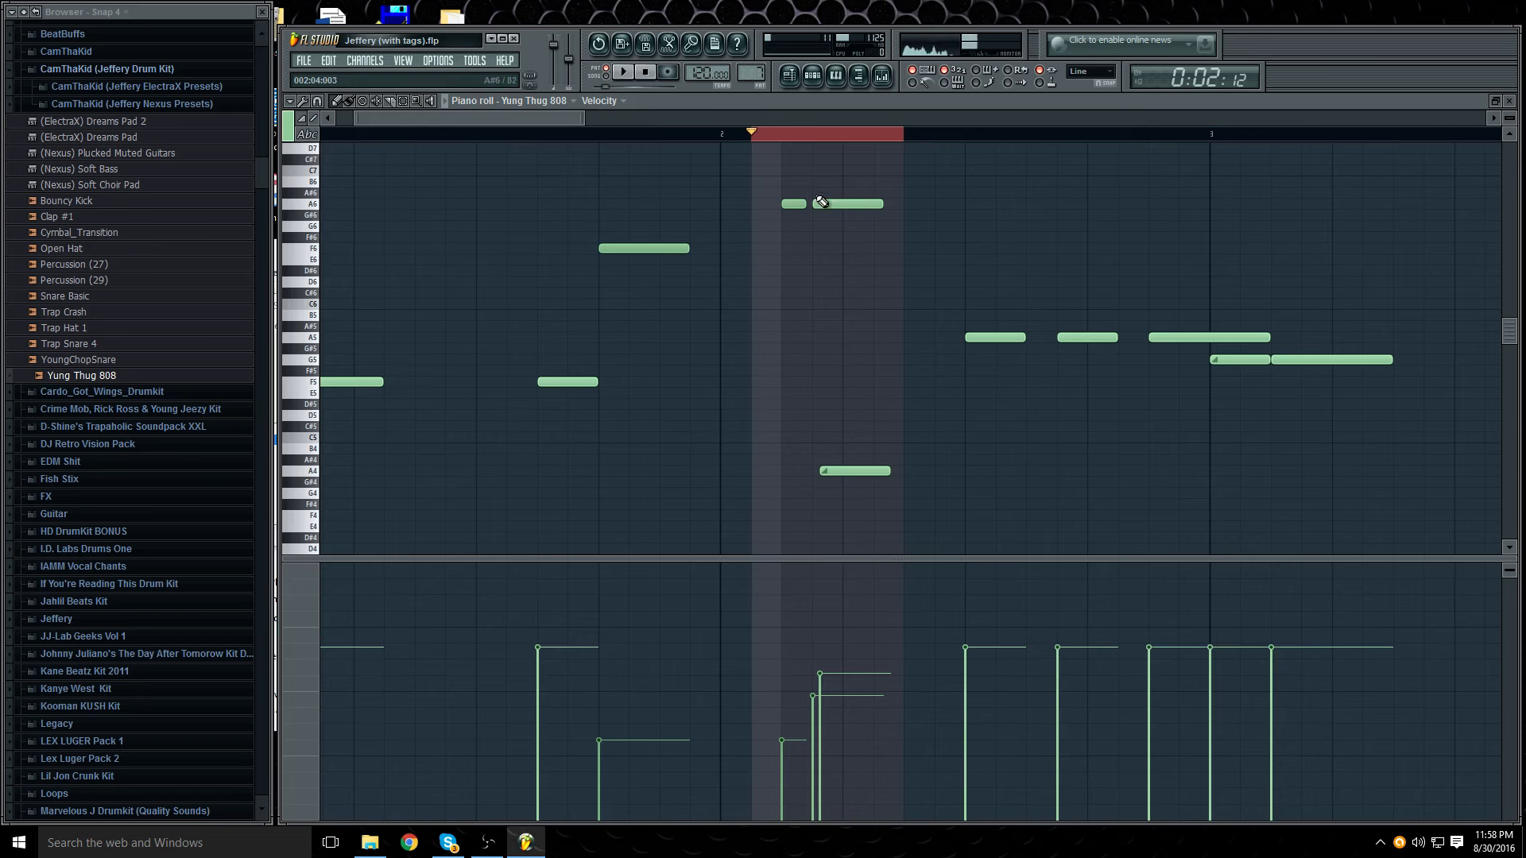
Step: Clear the bar 2 time selection and play the Yung Thug 808 pattern, examining its notes along the full pattern, and stop playback
left_click_drag(585, 119, 1278, 119)
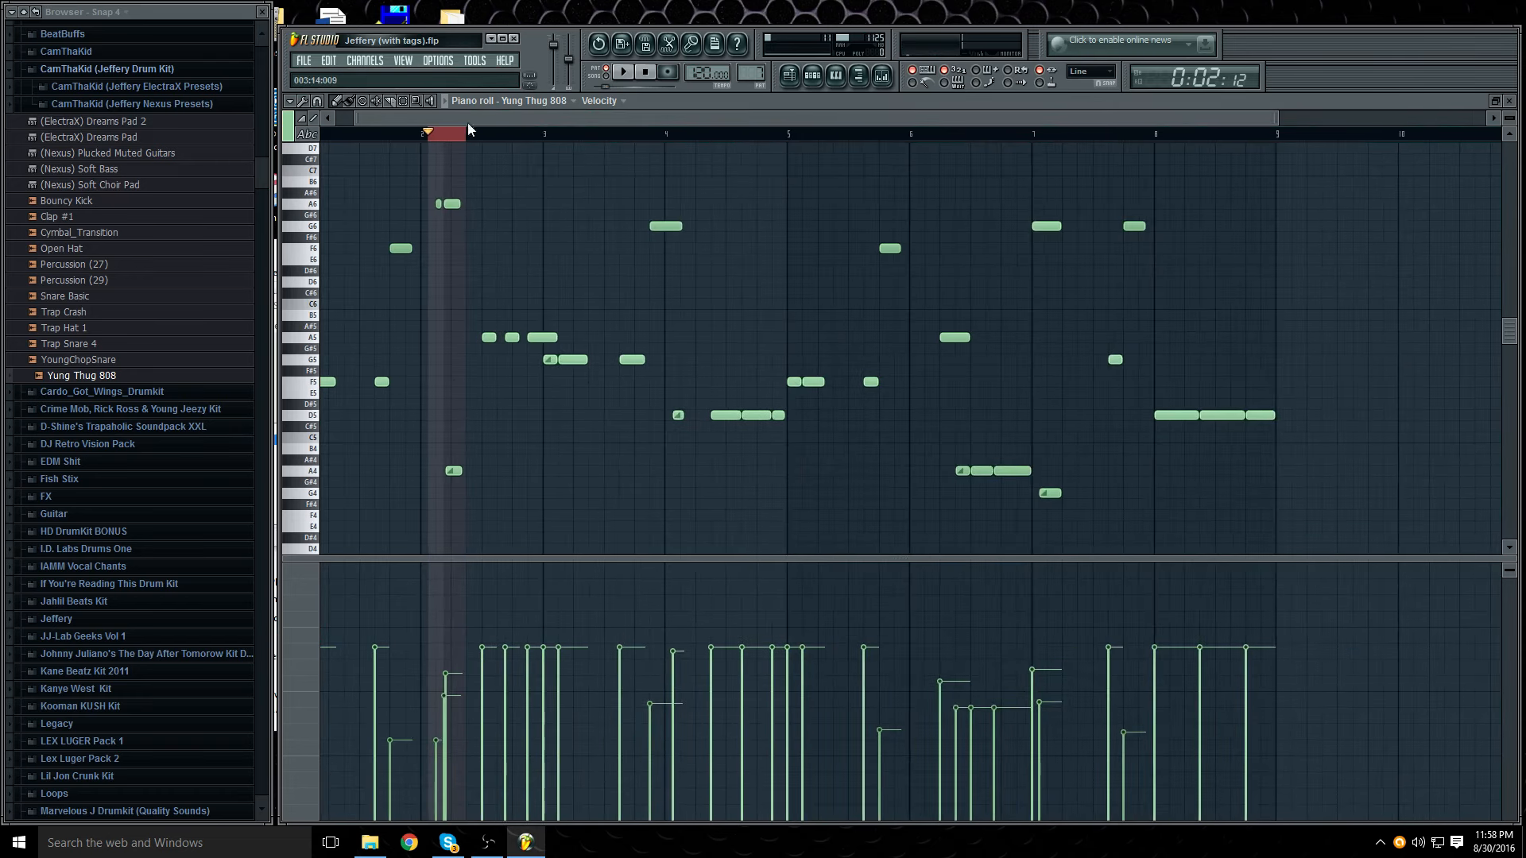
left_click(469, 135, "ctrl")
left_click_drag(426, 119, 403, 119)
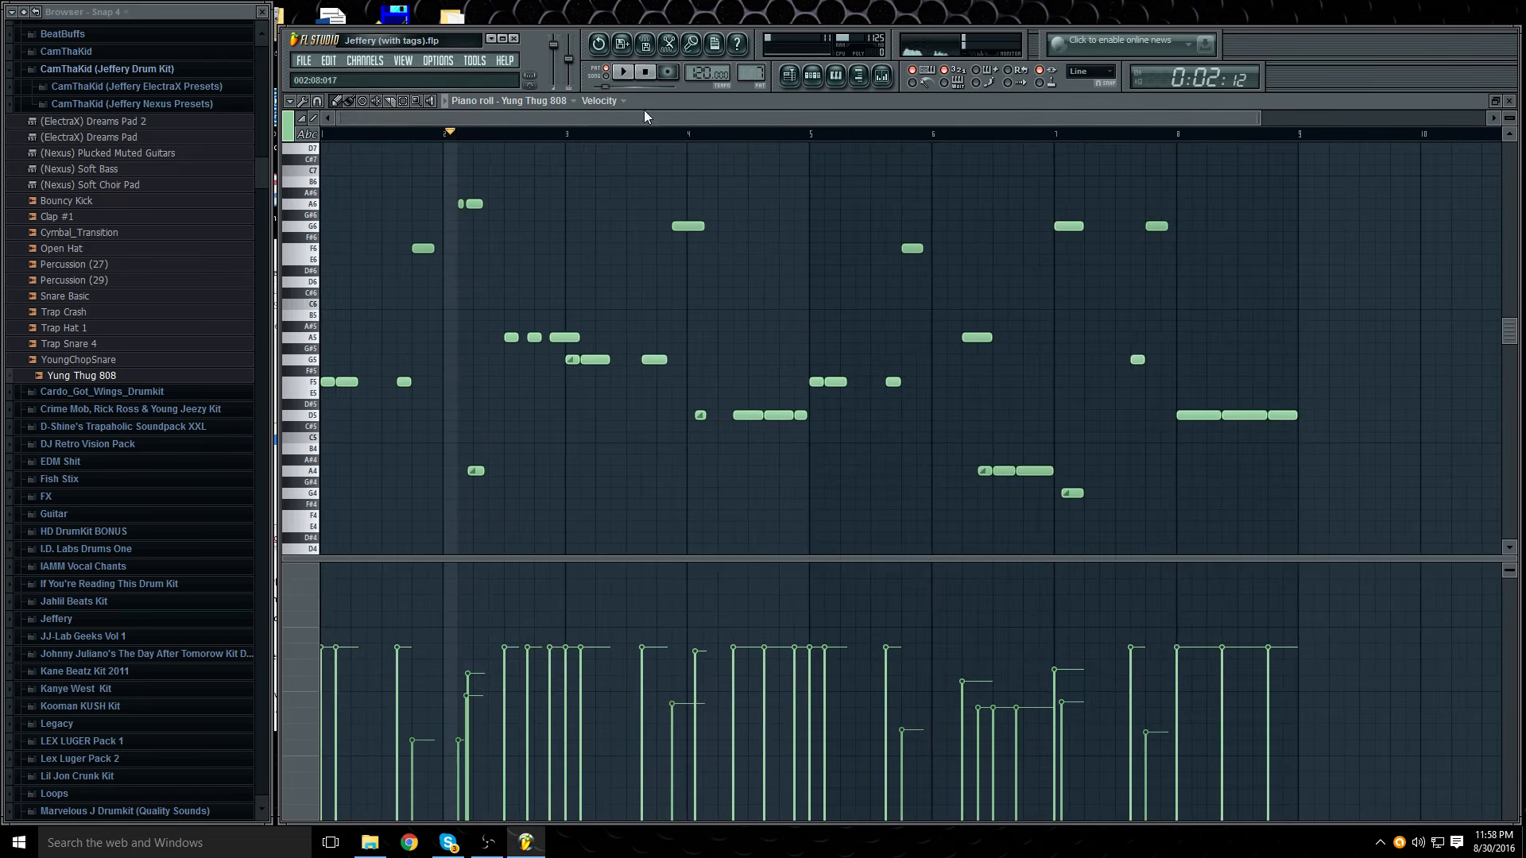
left_click_drag(1256, 118, 552, 116)
left_click(622, 72)
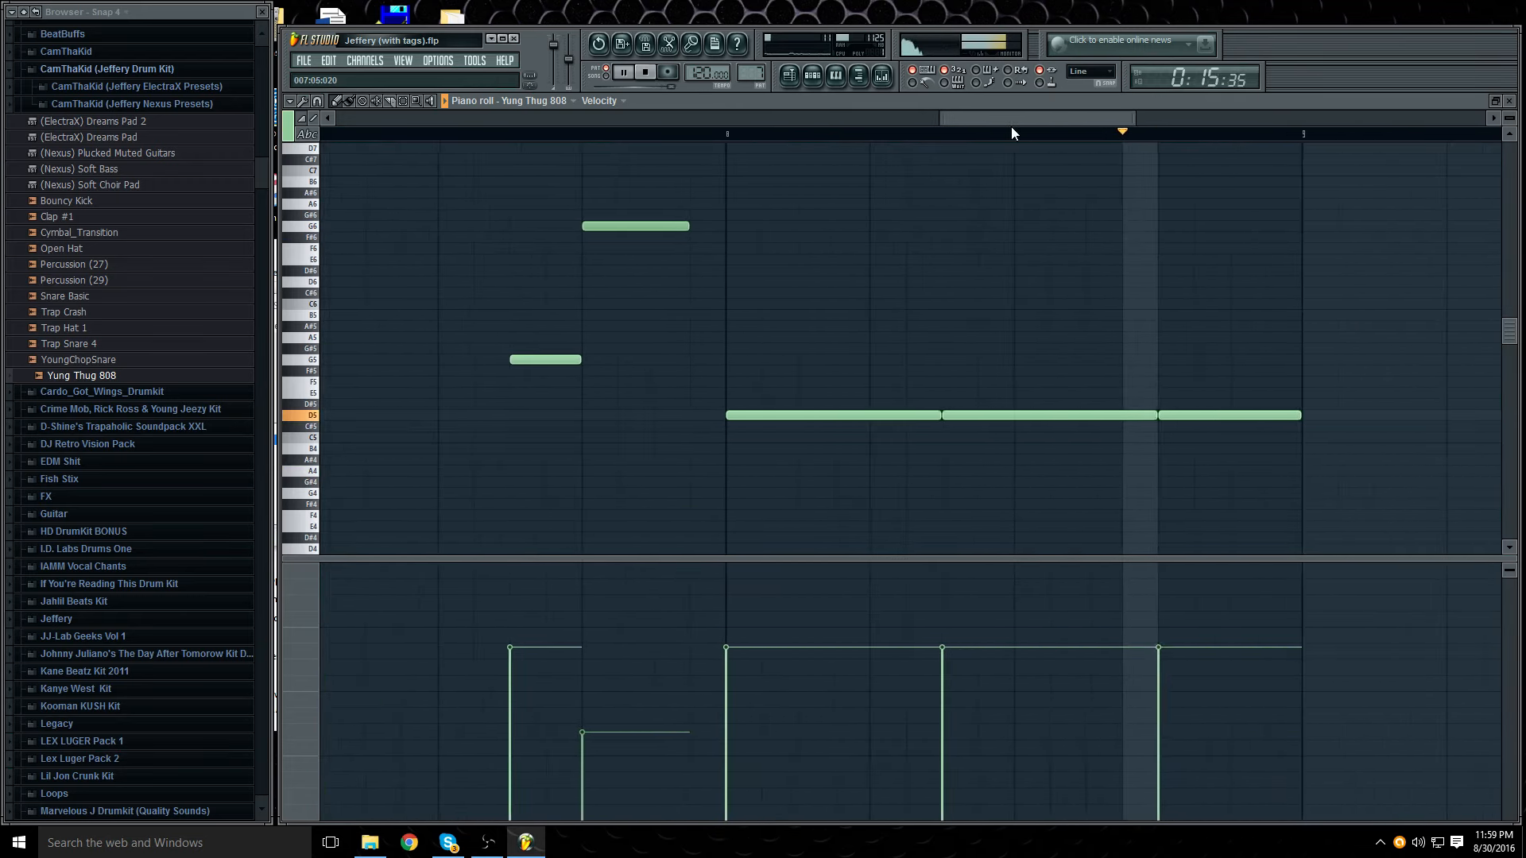
left_click_drag(998, 121, 378, 117)
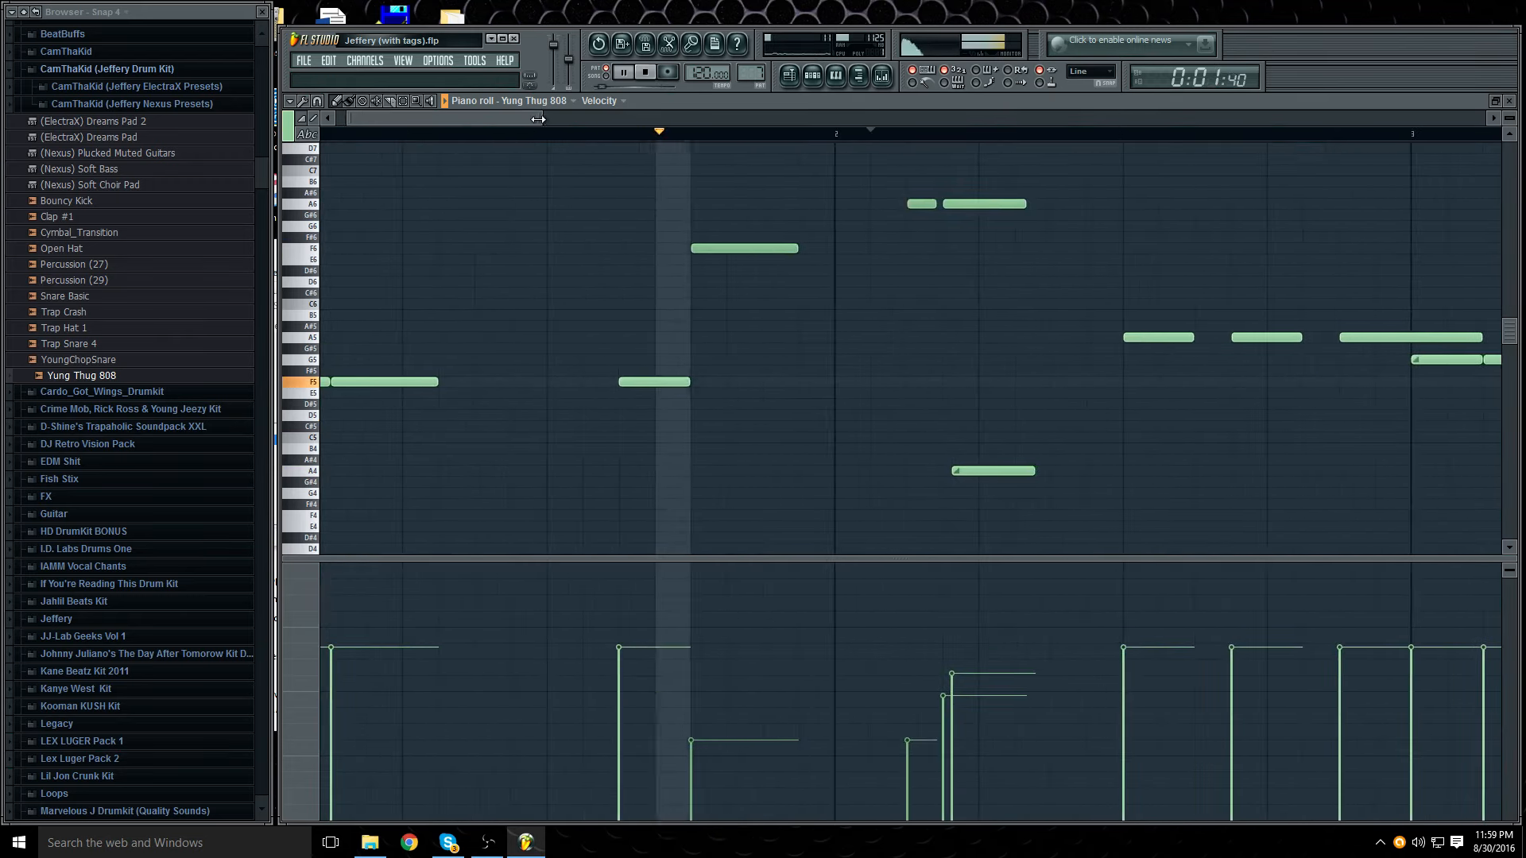
left_click_drag(542, 119, 1449, 82)
left_click_drag(566, 121, 411, 137)
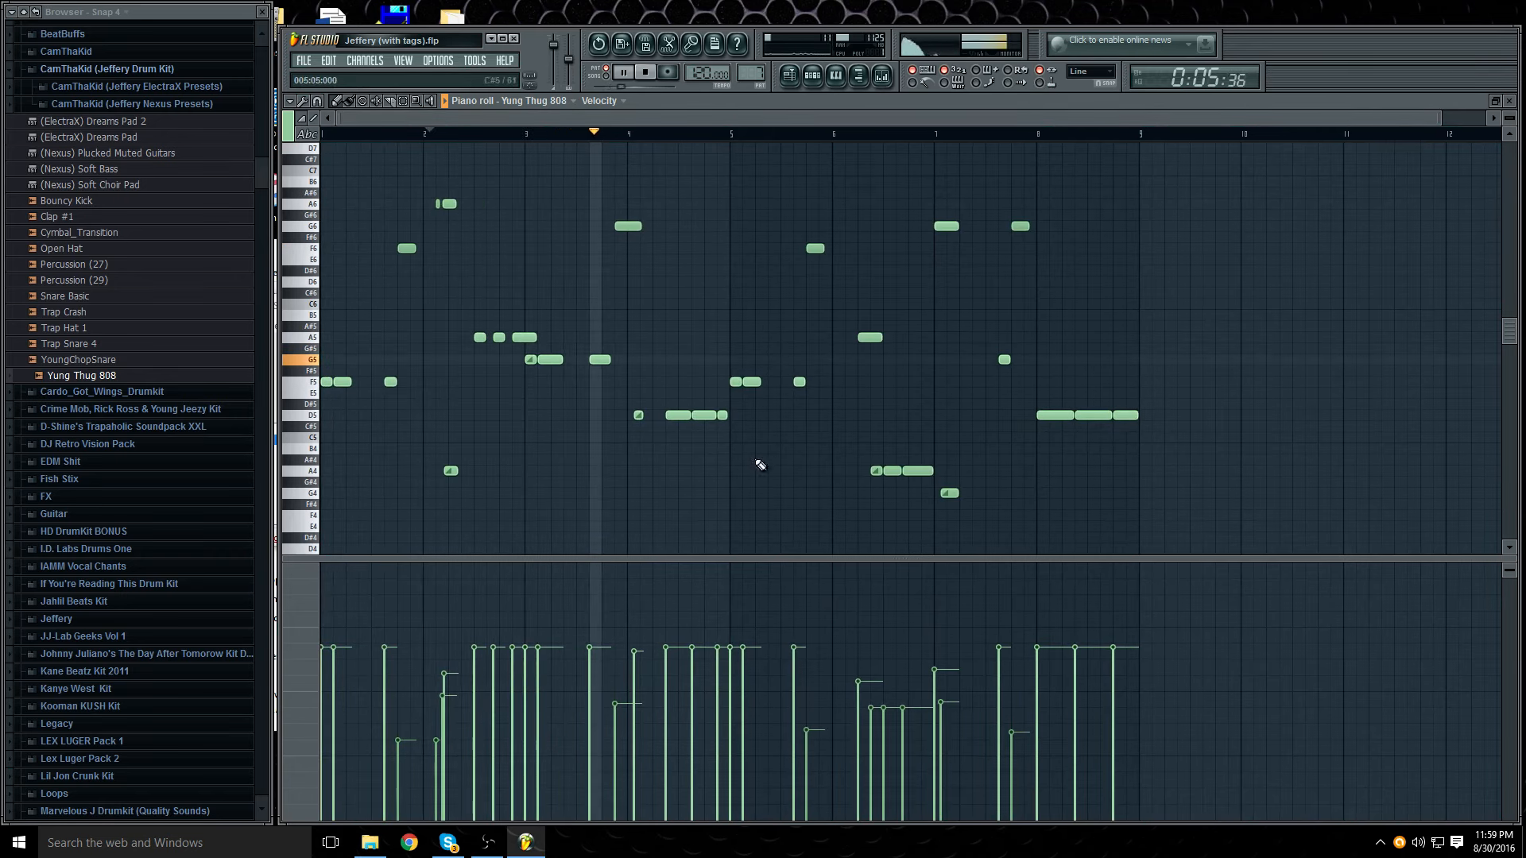
key("space")
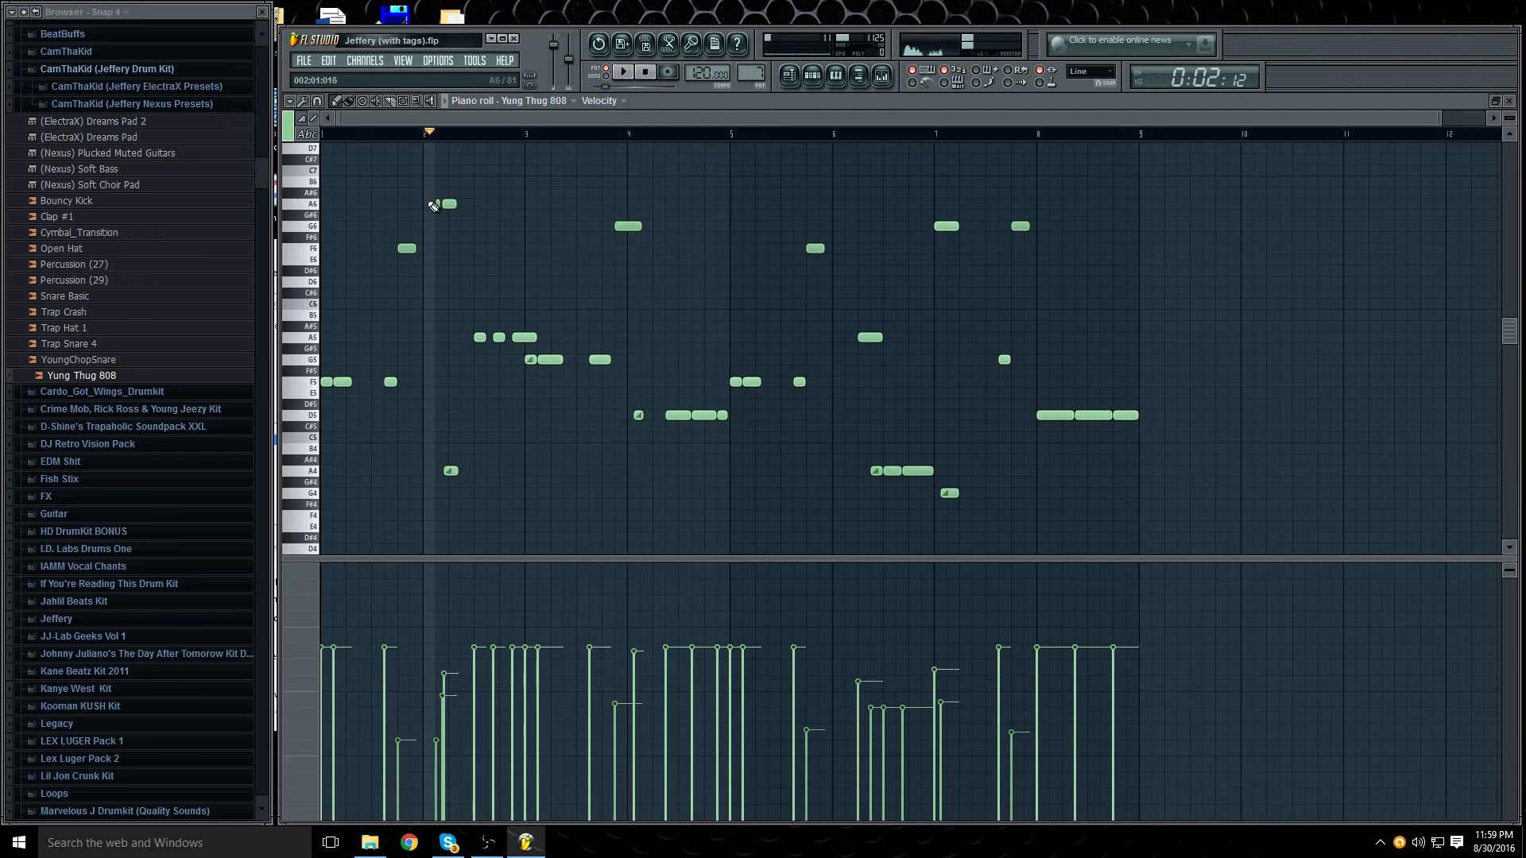
Step: Select the high Yung Thug 808 notes from F6 to A6 to show their velocities, and close the piano roll
left_click_drag(408, 200, 1127, 289)
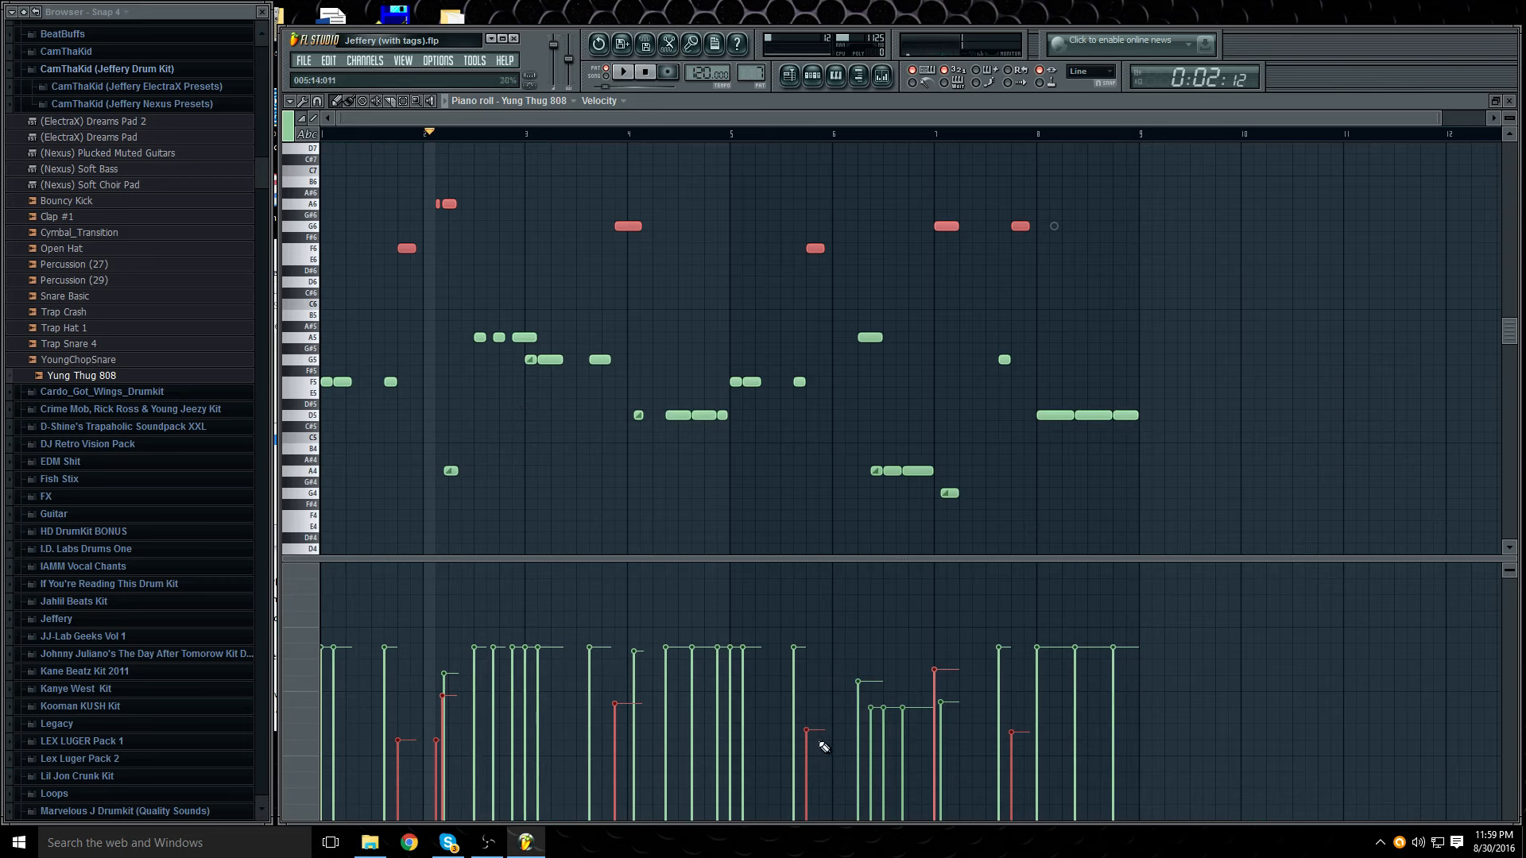
left_click(1511, 103)
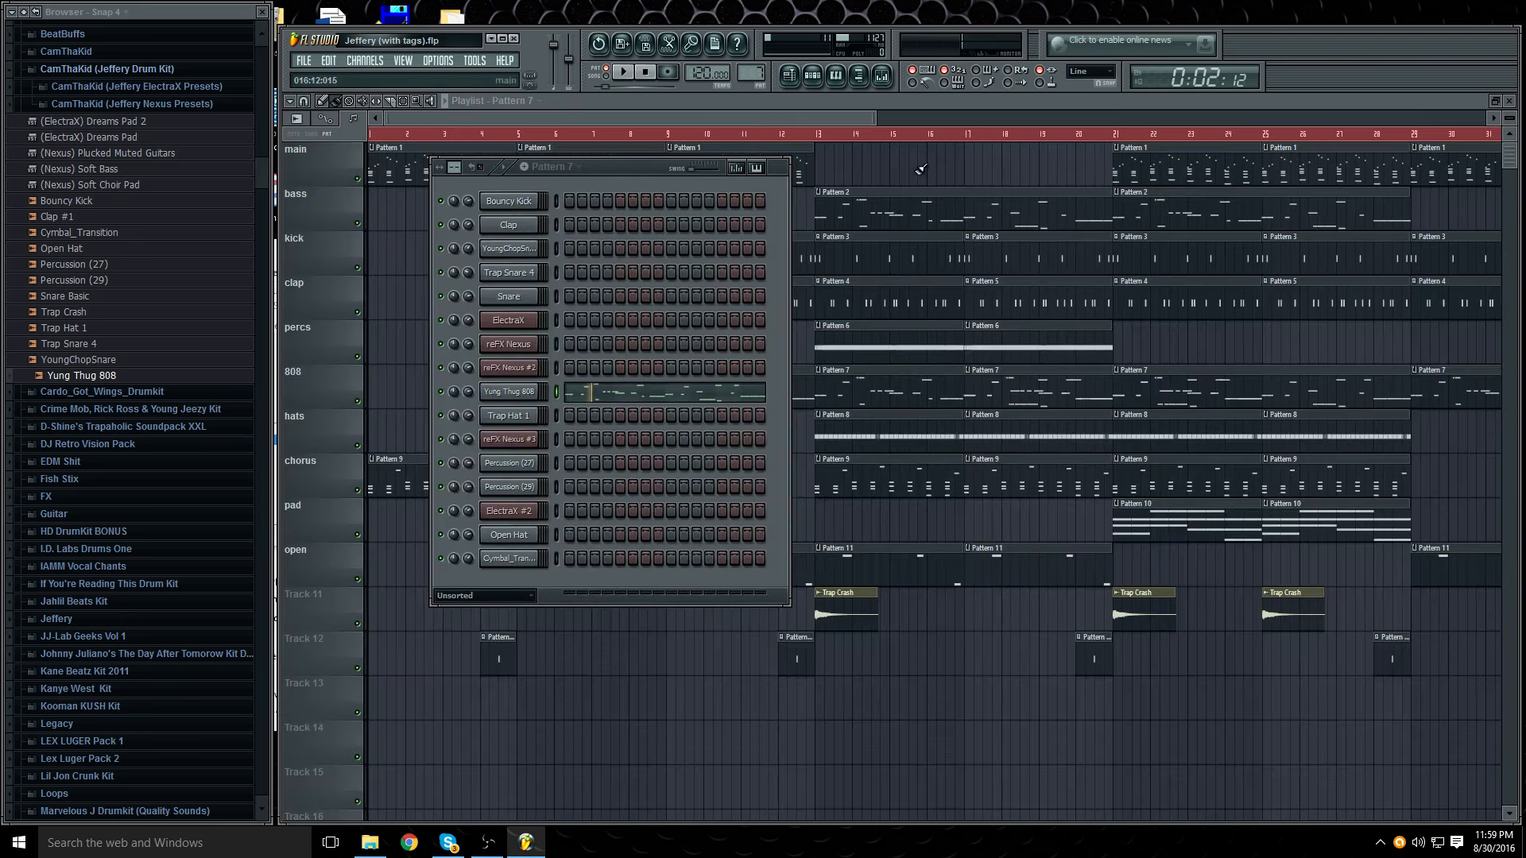
Step: Open the bass track's Pattern 2 in the piano roll, view the notes from its beginning, and close it
left_click(685, 121)
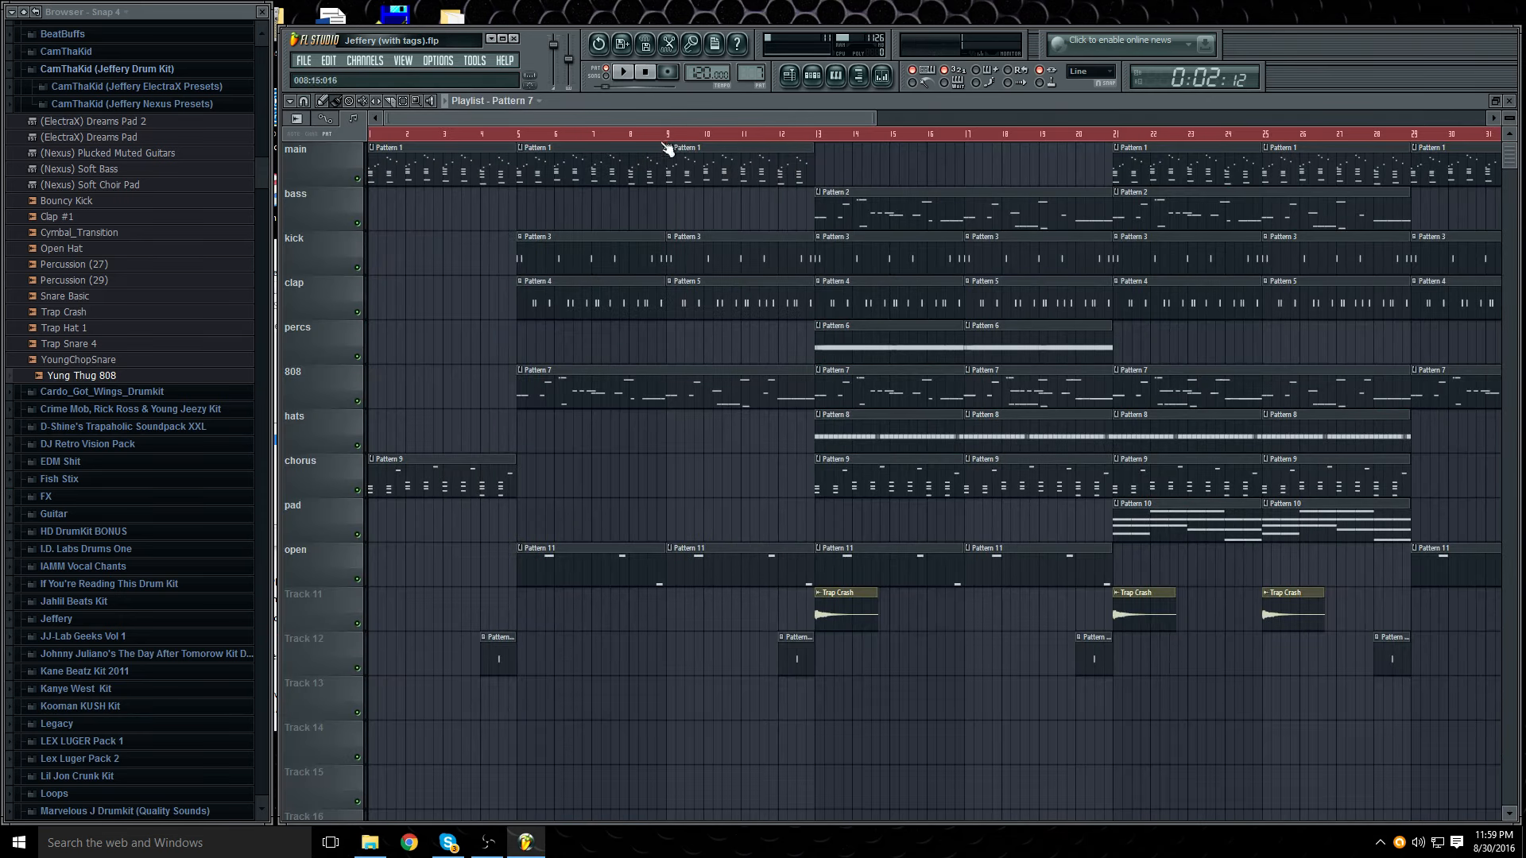
double_click(867, 204)
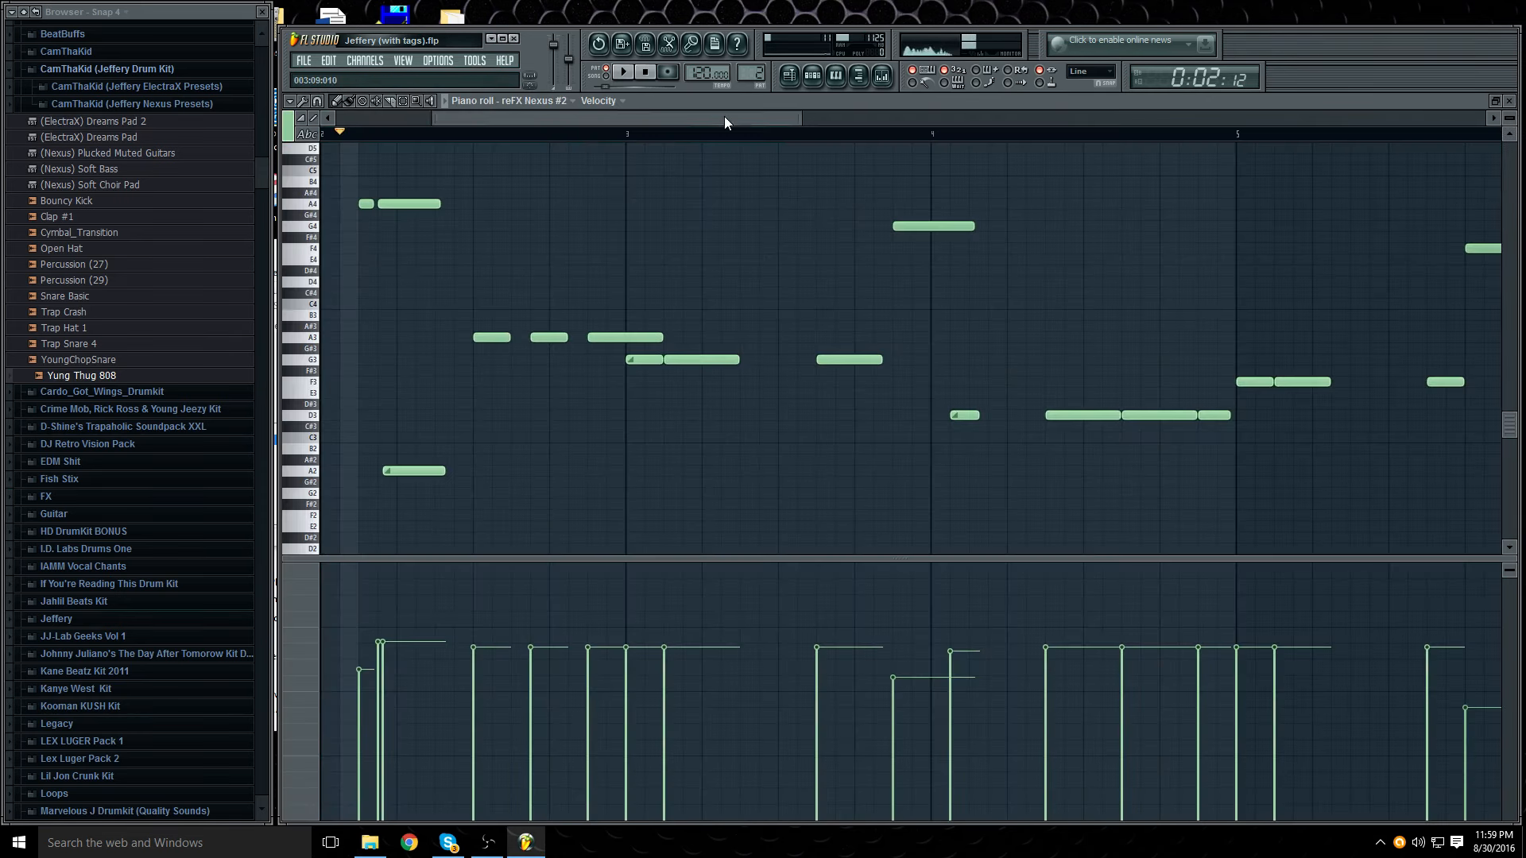
left_click_drag(723, 118, 624, 117)
left_click(1510, 101)
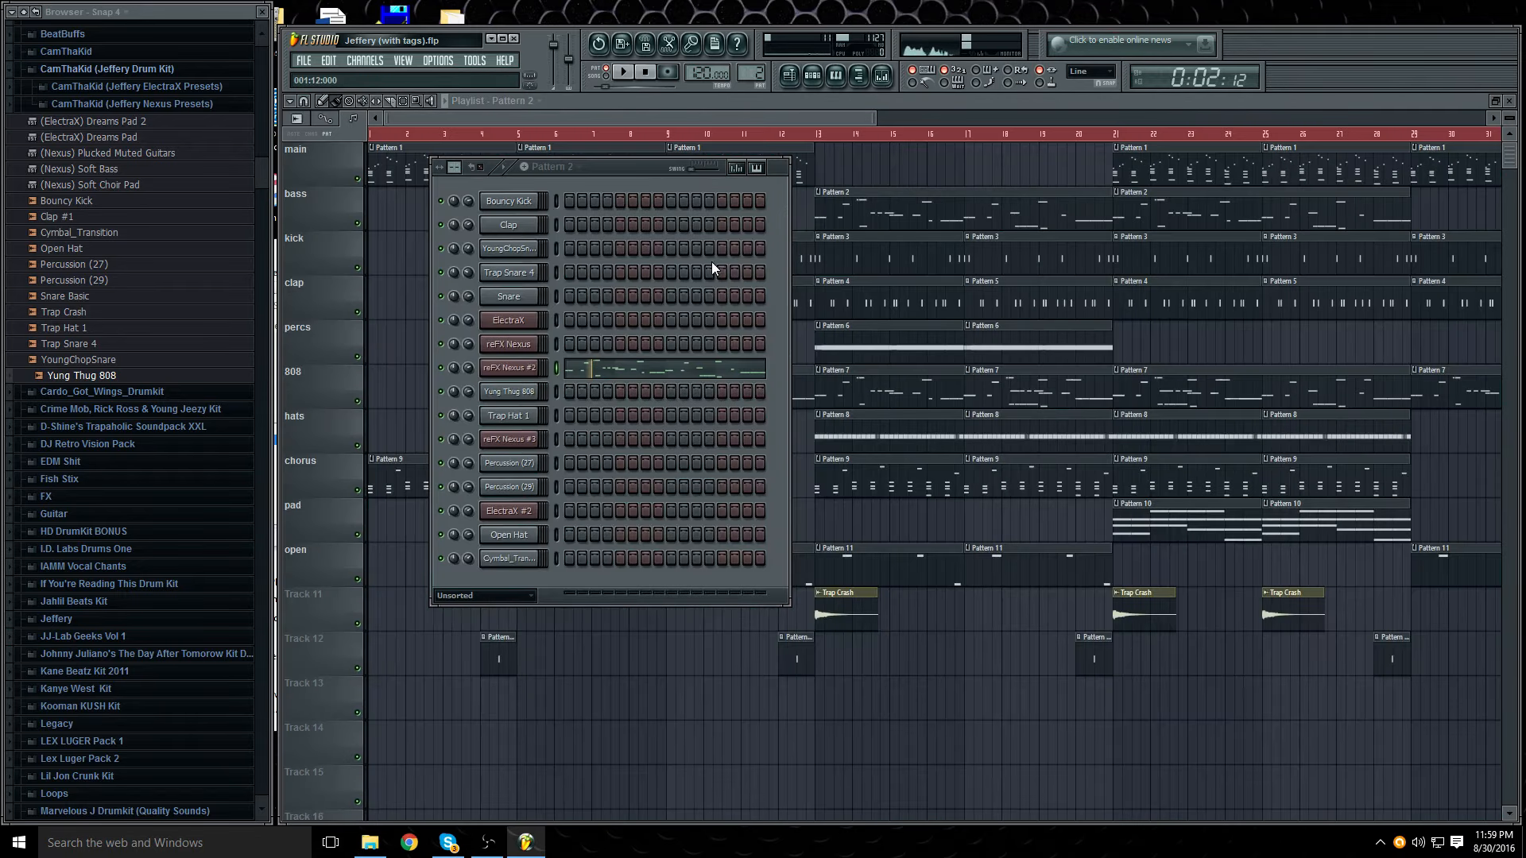
Step: Play the bass Pattern 2 in the piano roll, examining its reFX Nexus #2 notes across more bars, and close the piano roll
left_click_drag(855, 119, 938, 118)
double_click(799, 199)
key("space")
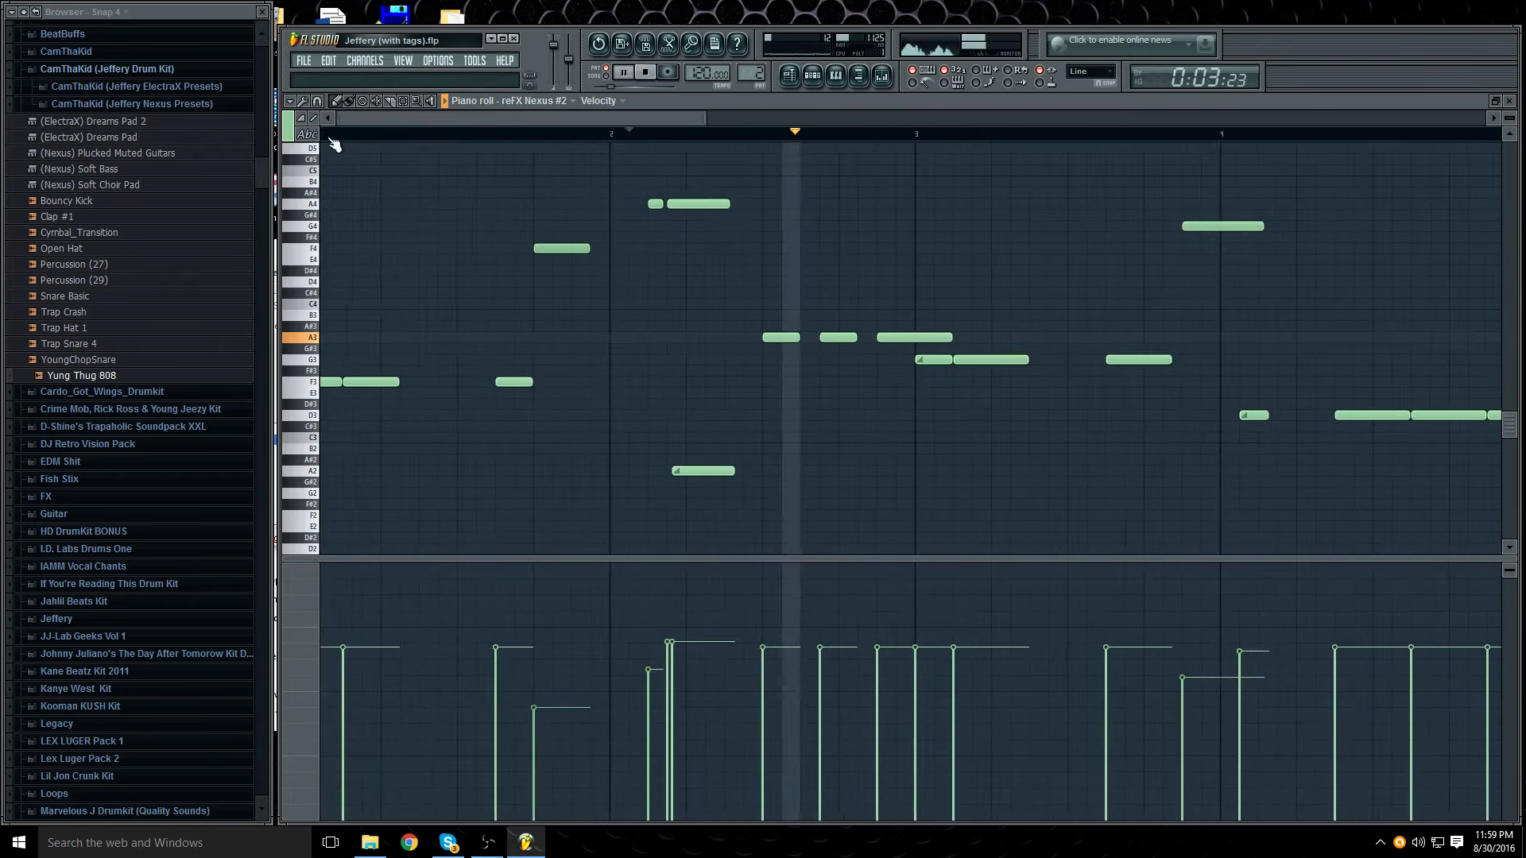
left_click(646, 73)
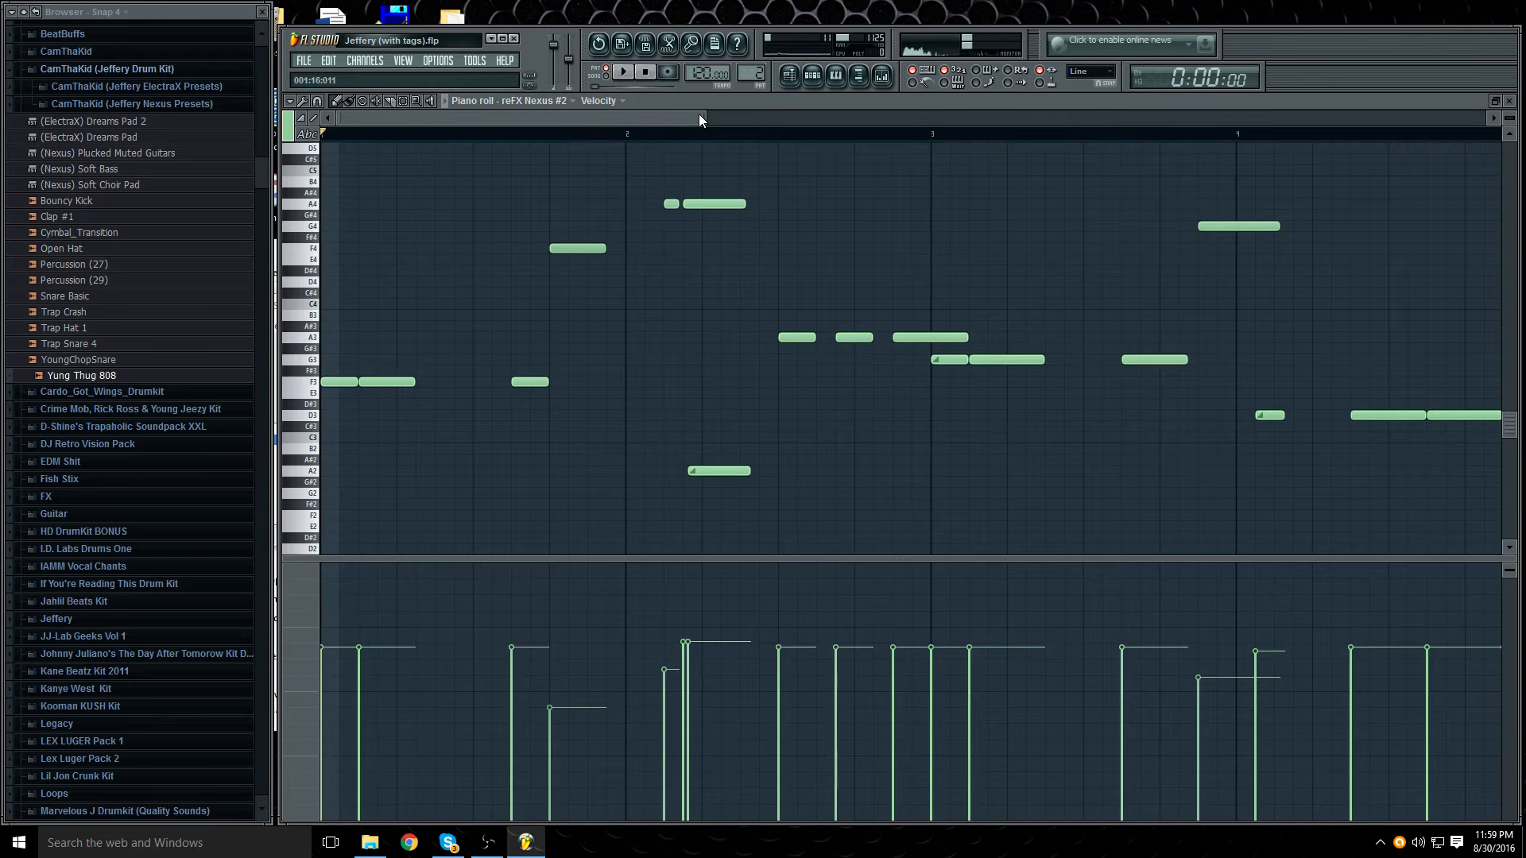
scroll(627, 136, "down", 3)
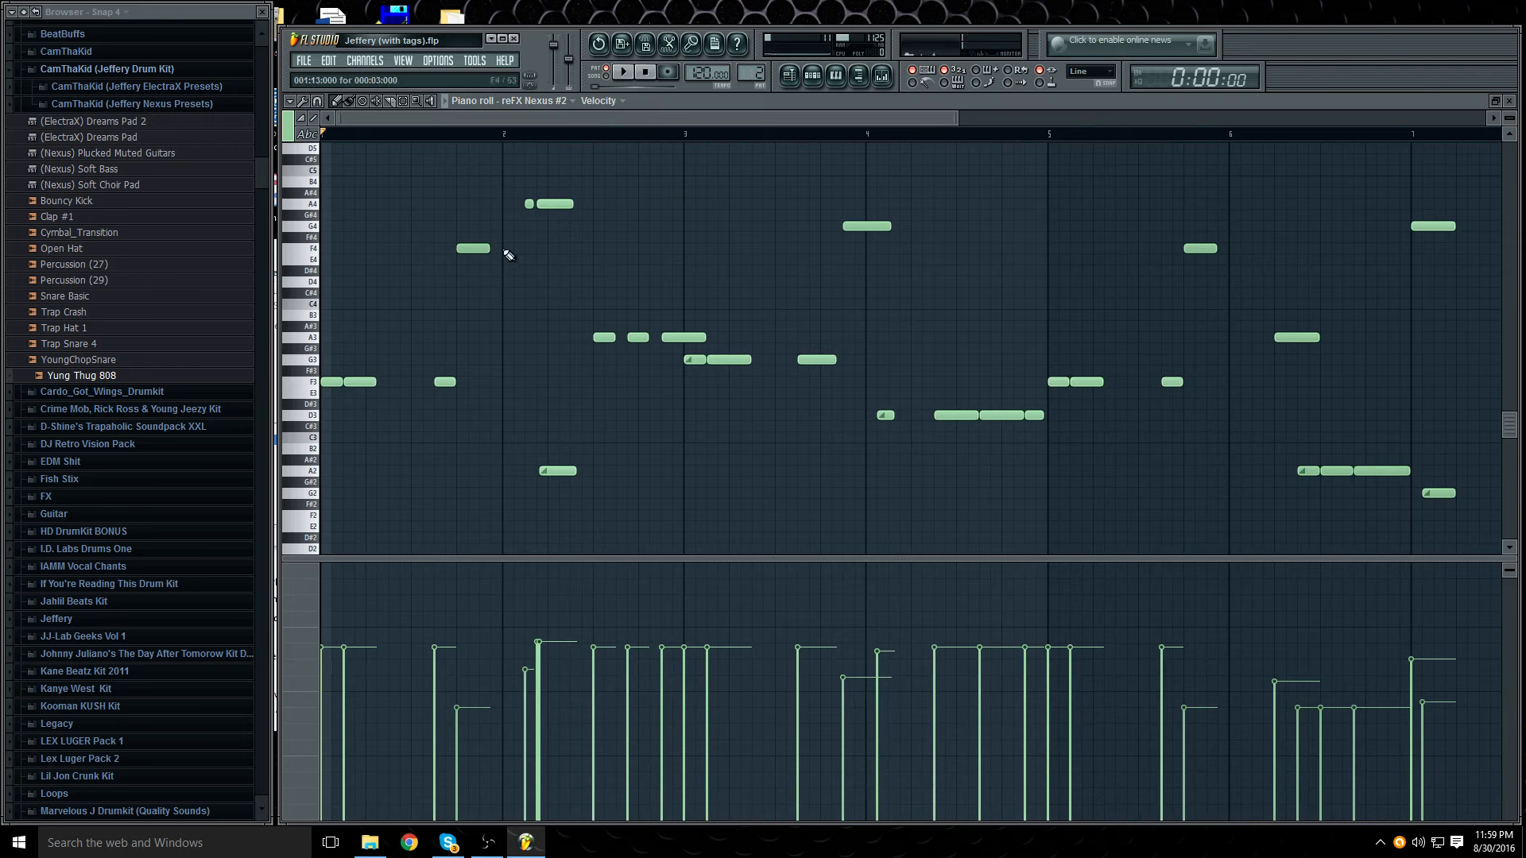
left_click(626, 76)
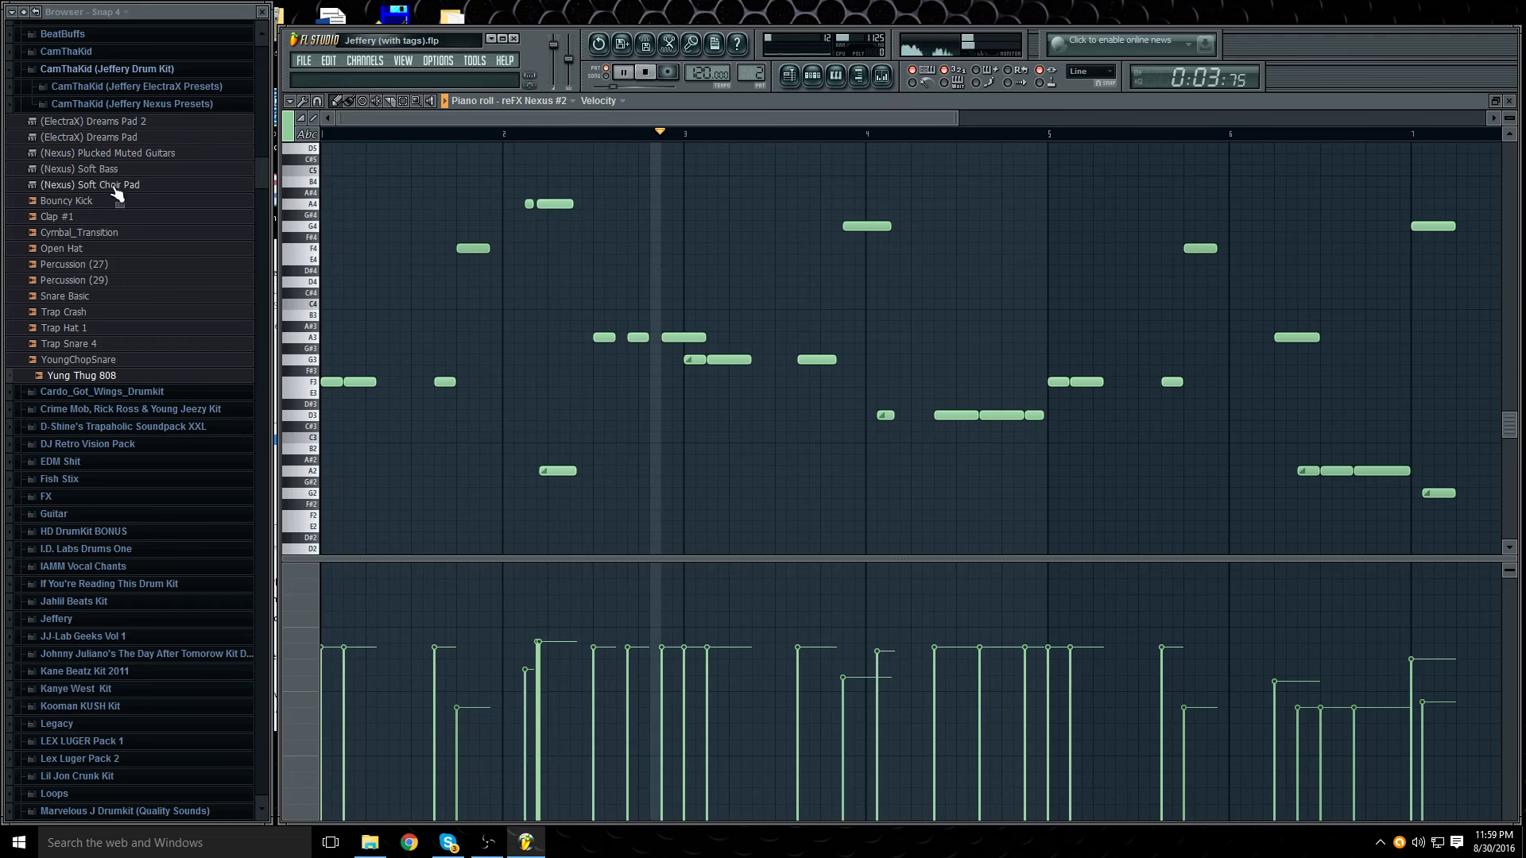
left_click(1510, 101)
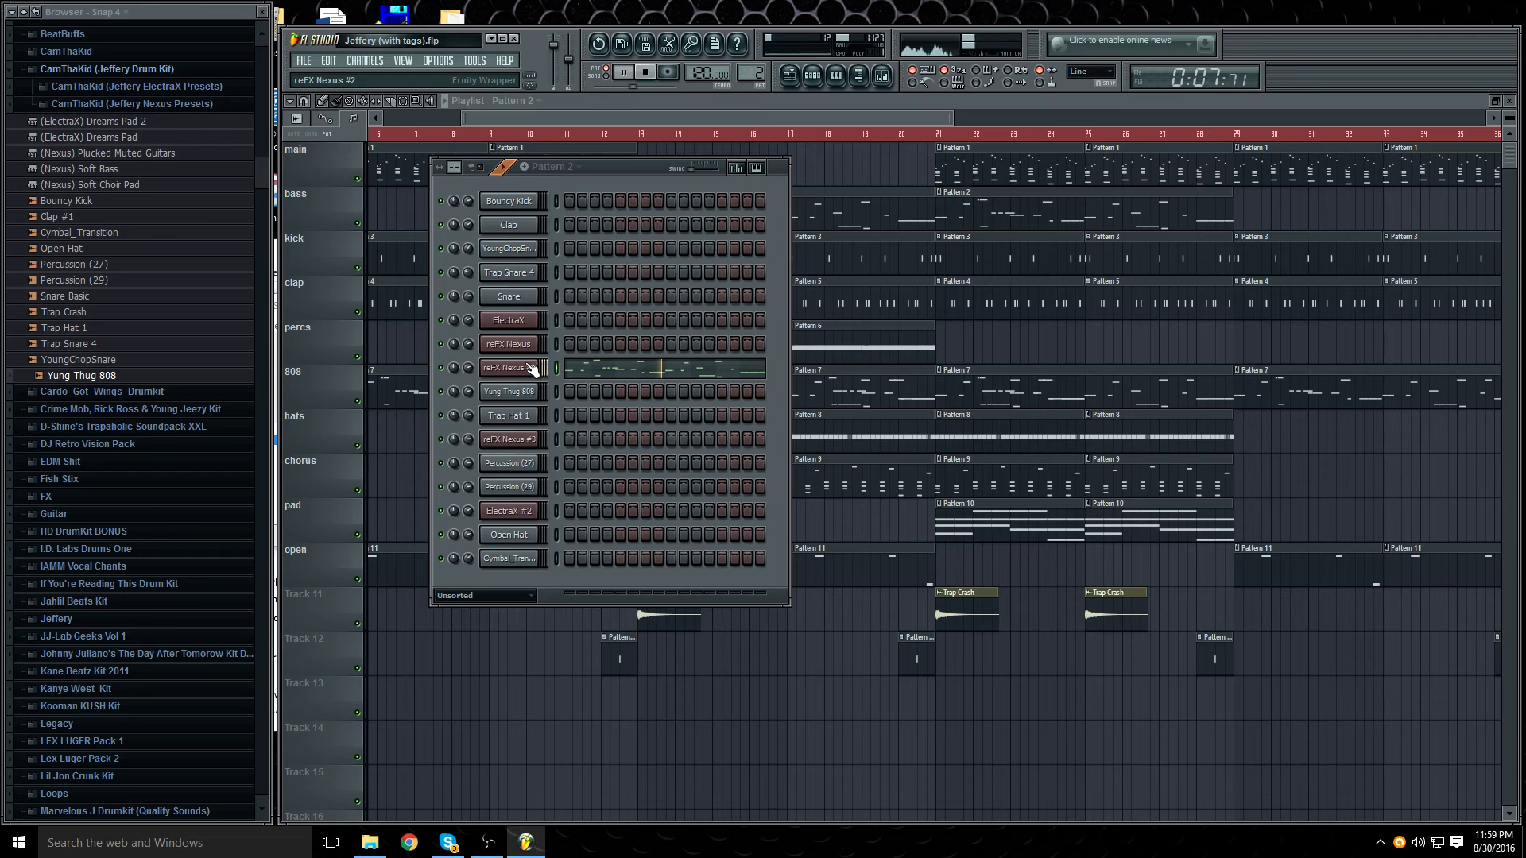
Step: Add a new Nexus channel, show the presets in its CamThaKid (Jeffery) category, and close the plugin
left_click(364, 60)
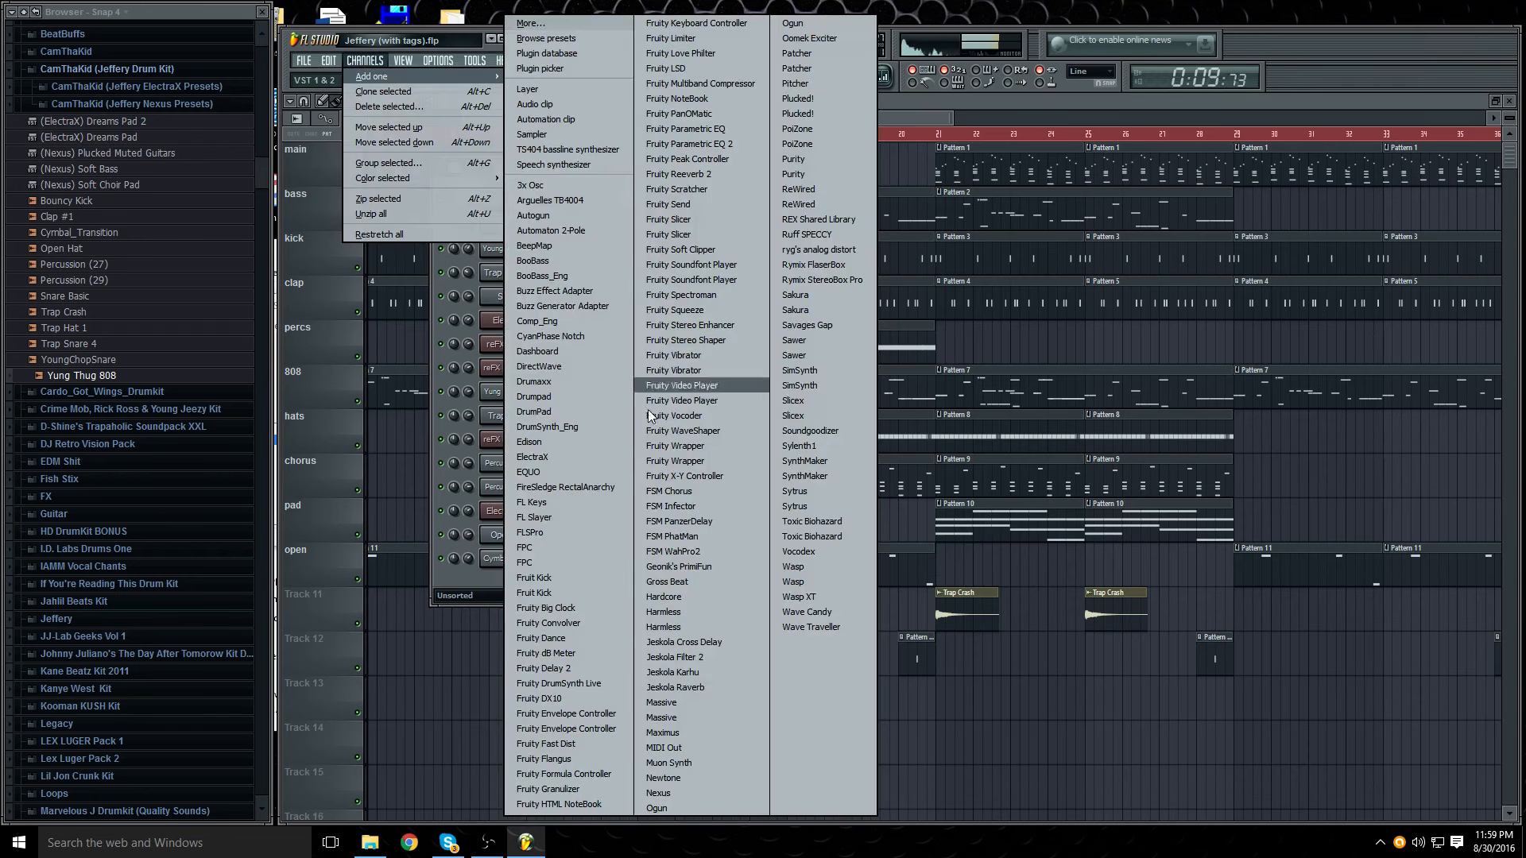
left_click(704, 789)
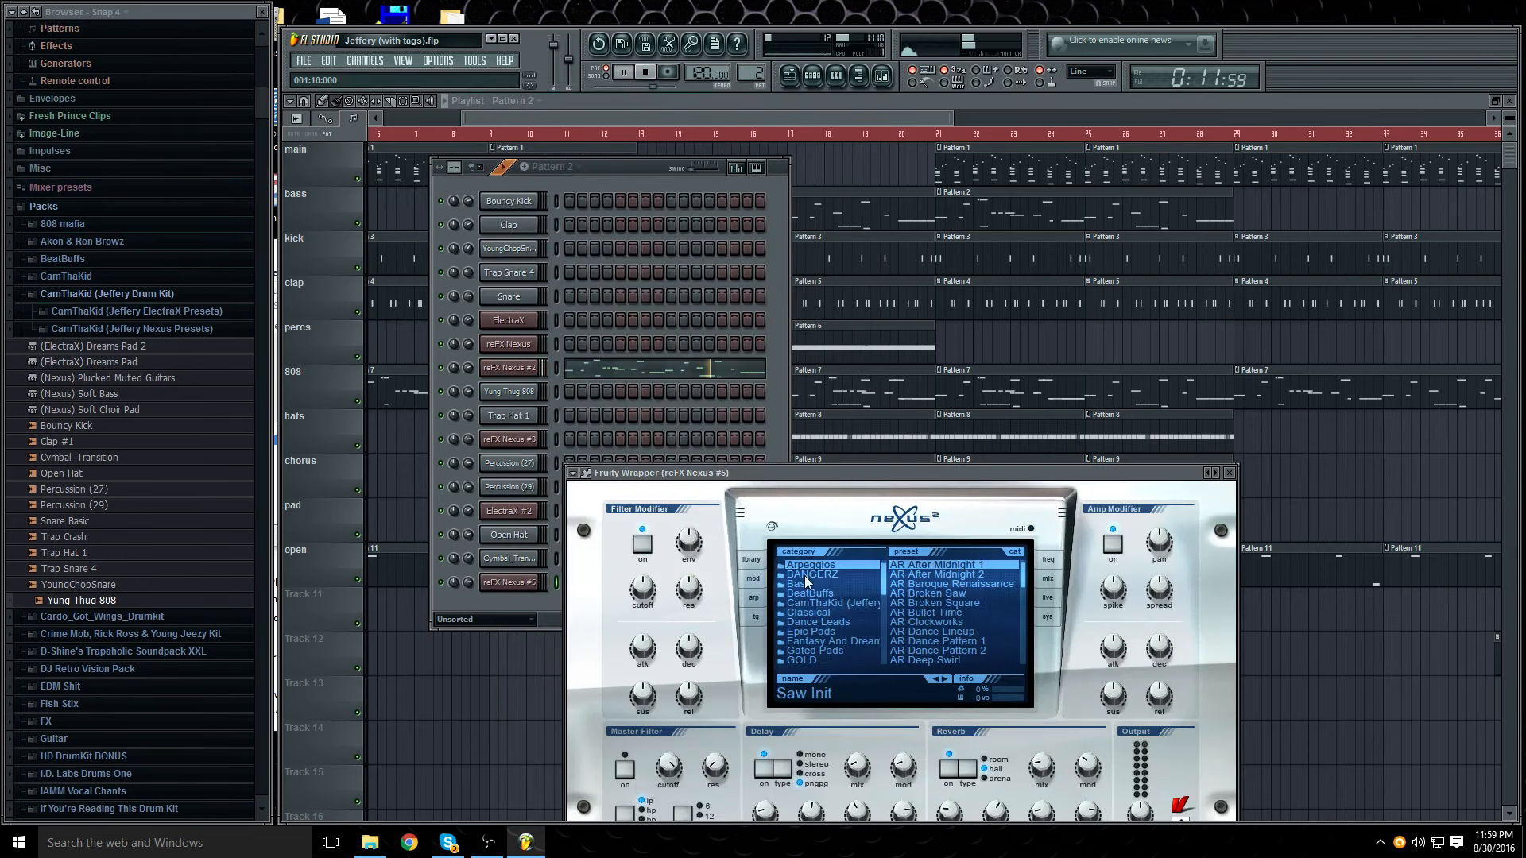
left_click(822, 603)
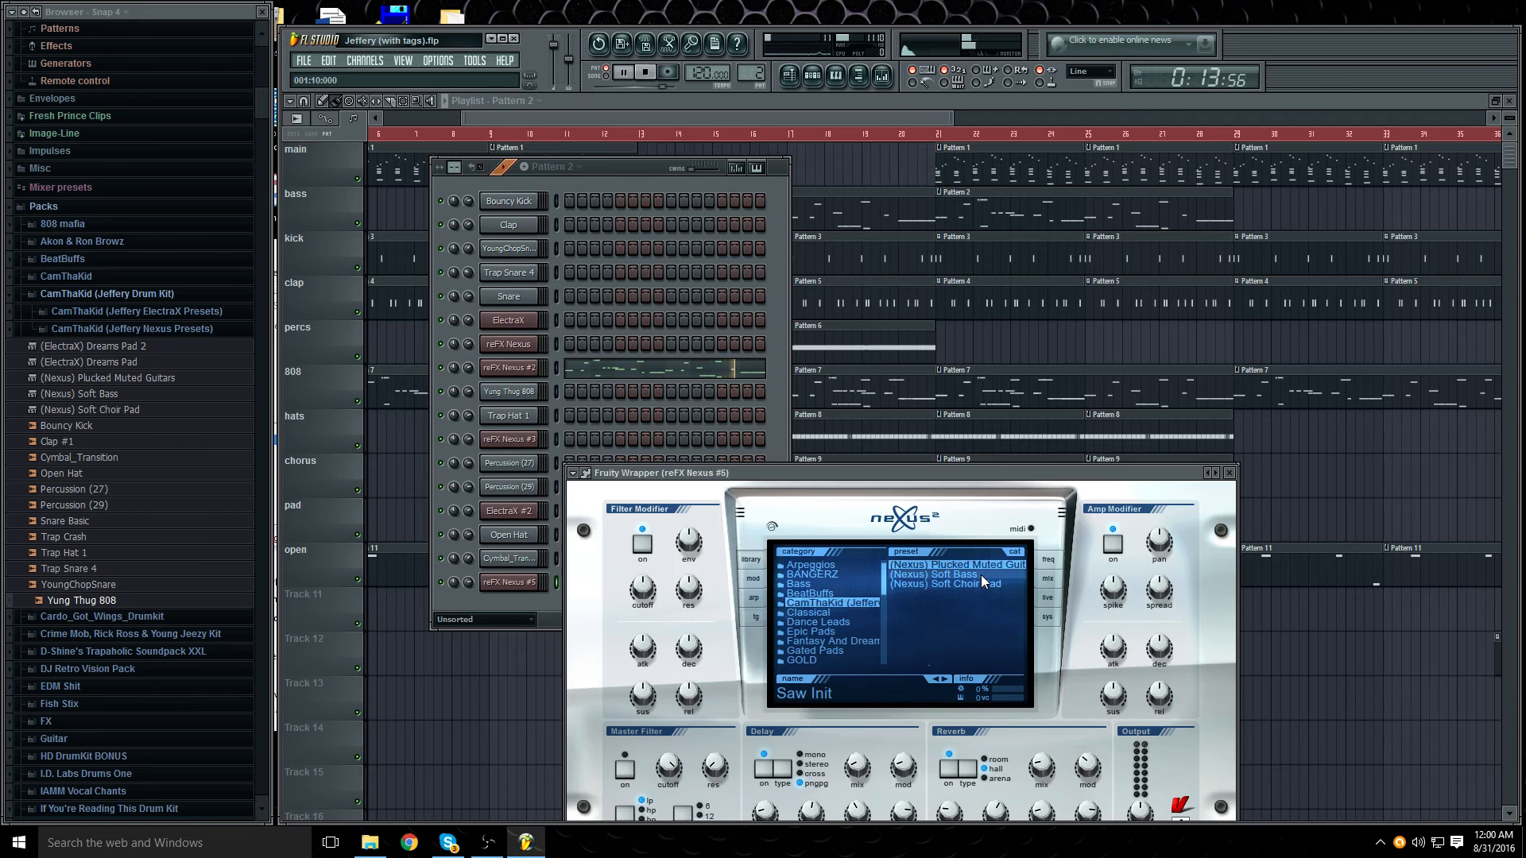
left_click(1229, 473)
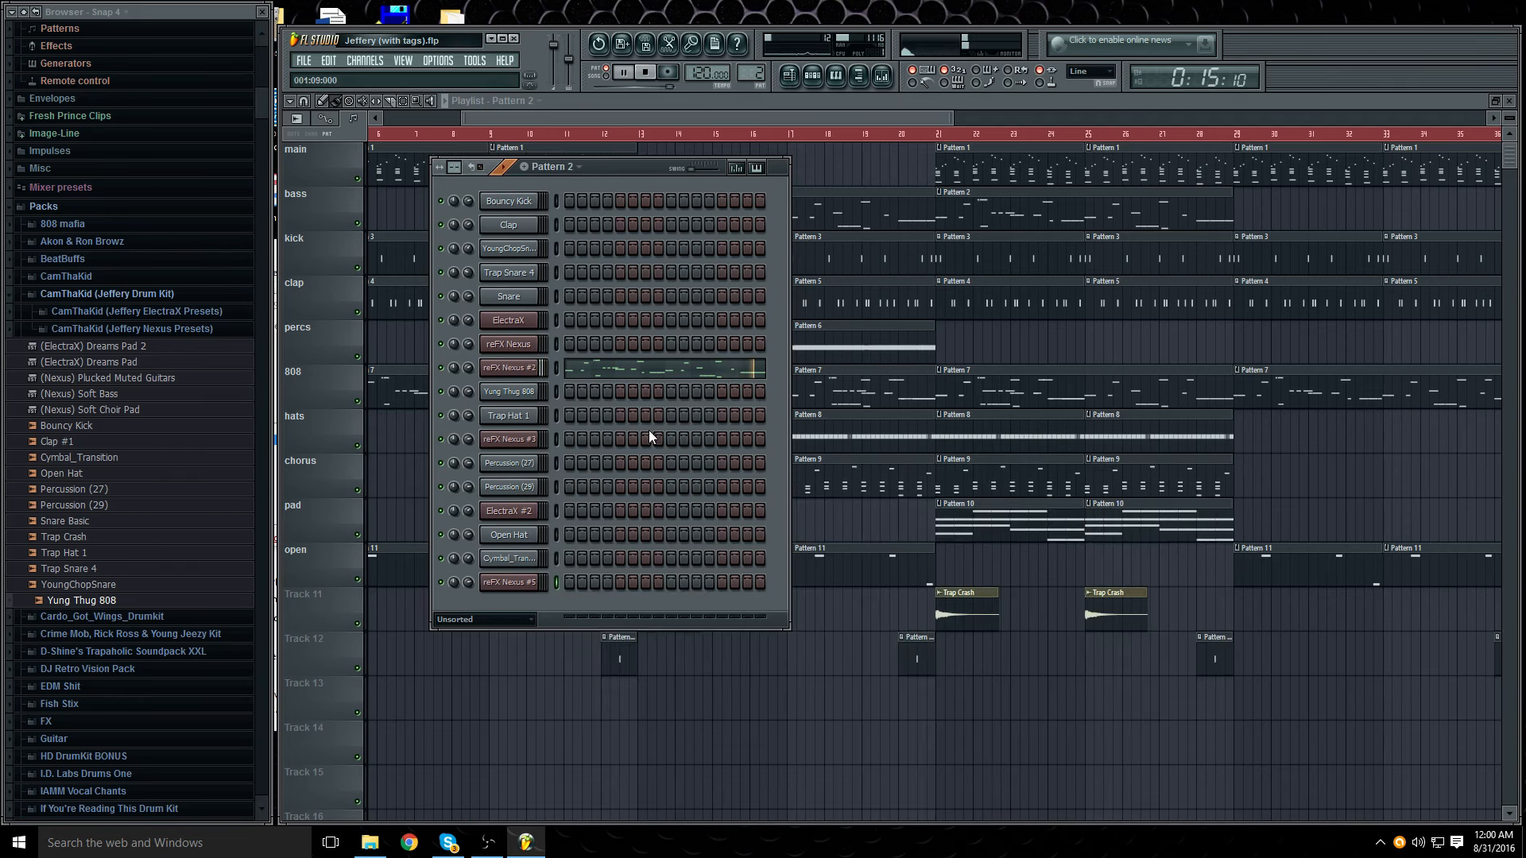
Step: Delete the newly added reFX Nexus #5 channel
right_click(516, 598)
left_click(573, 775)
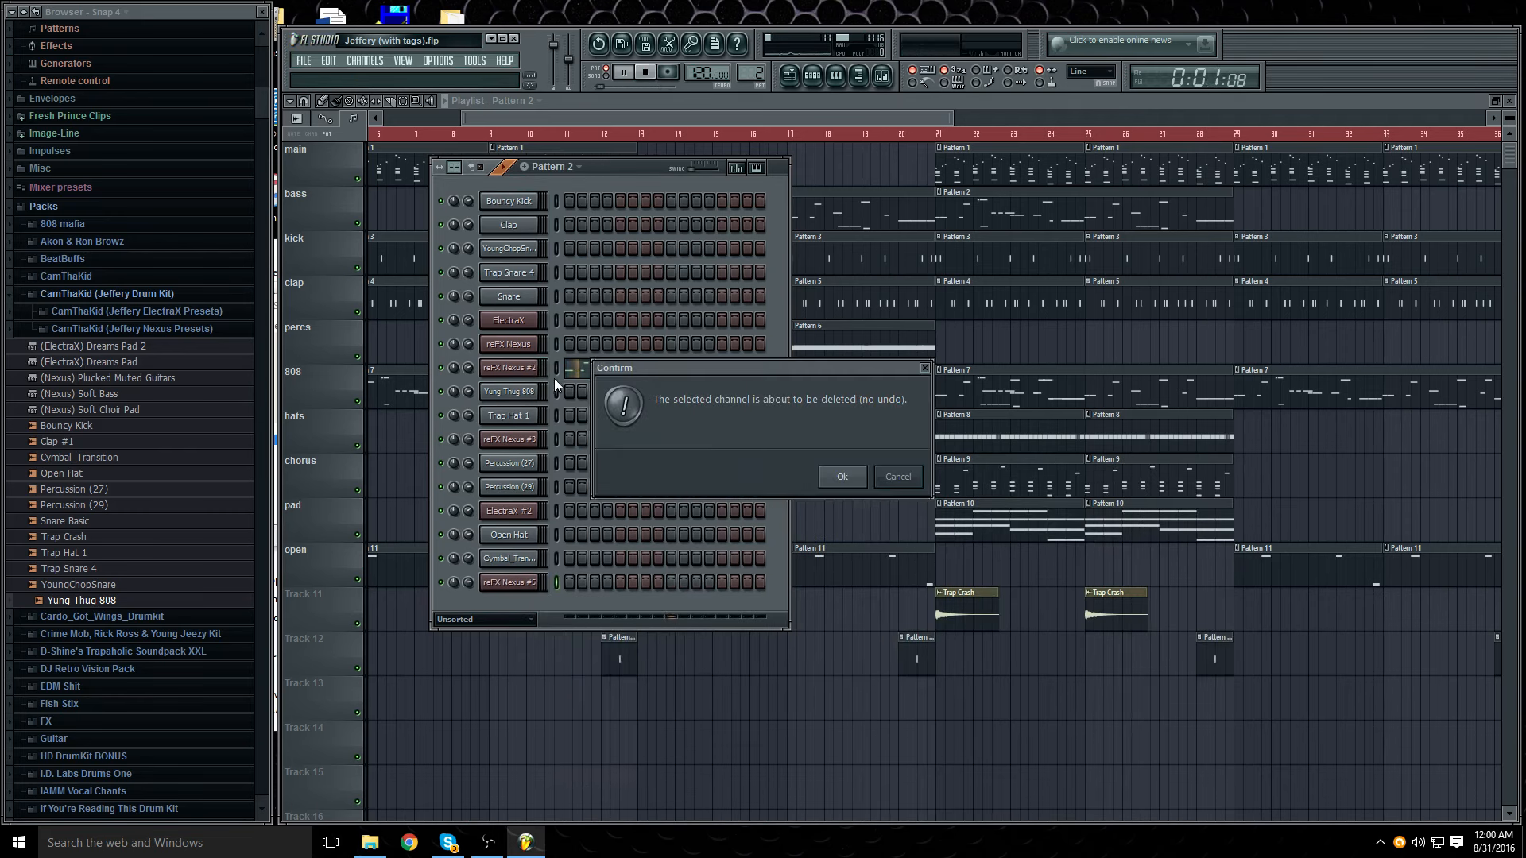
left_click(832, 477)
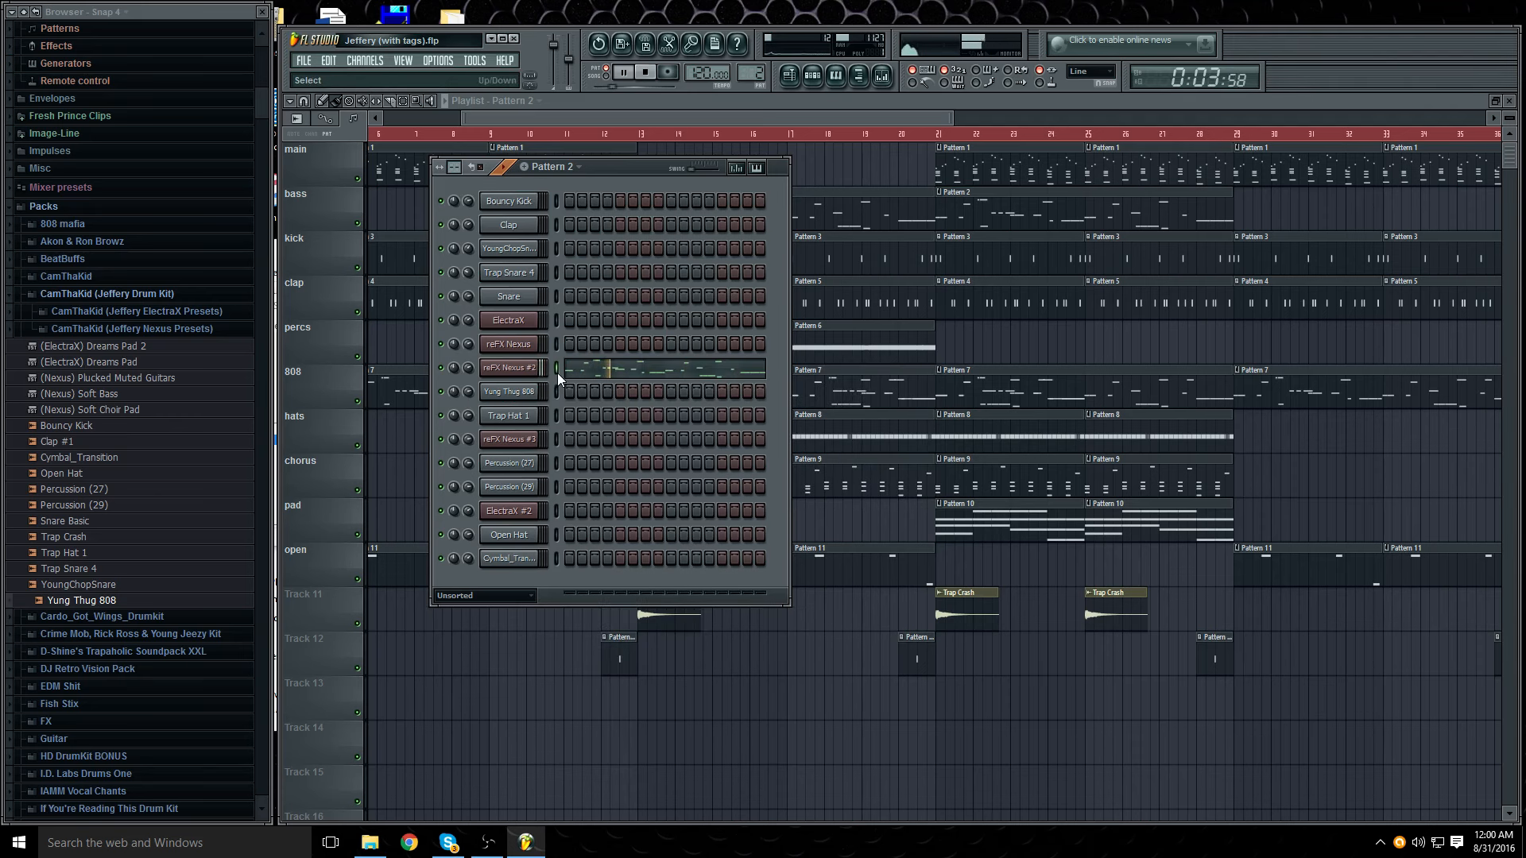
Step: Inspect the Fruity Parametric EQ 2 curve on the reFX Nexus #2 mixer track, close it, and stop playback
left_click(883, 77)
left_click(701, 394)
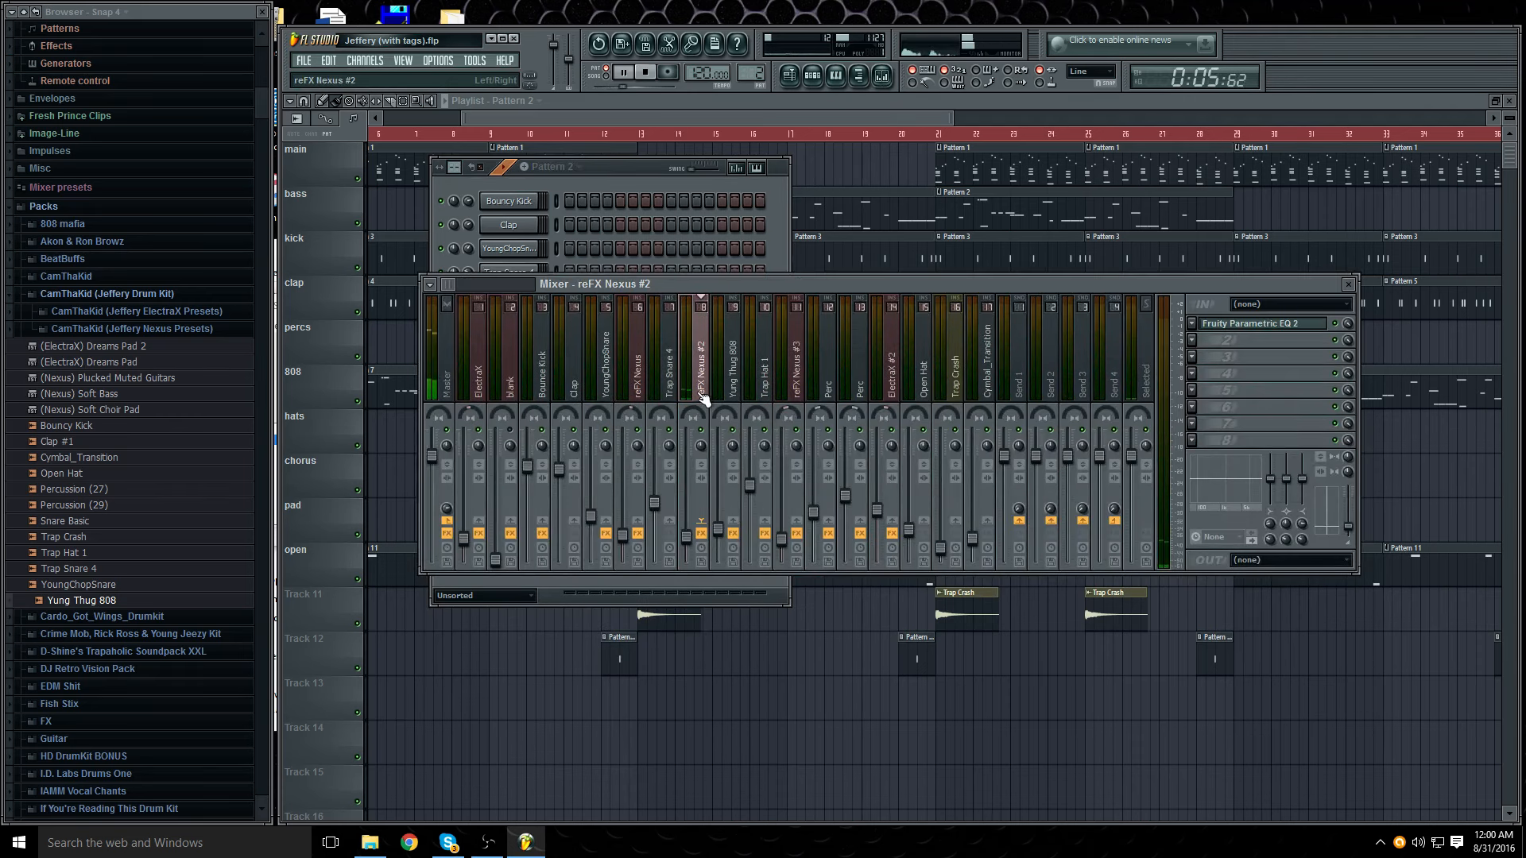
left_click(1255, 324)
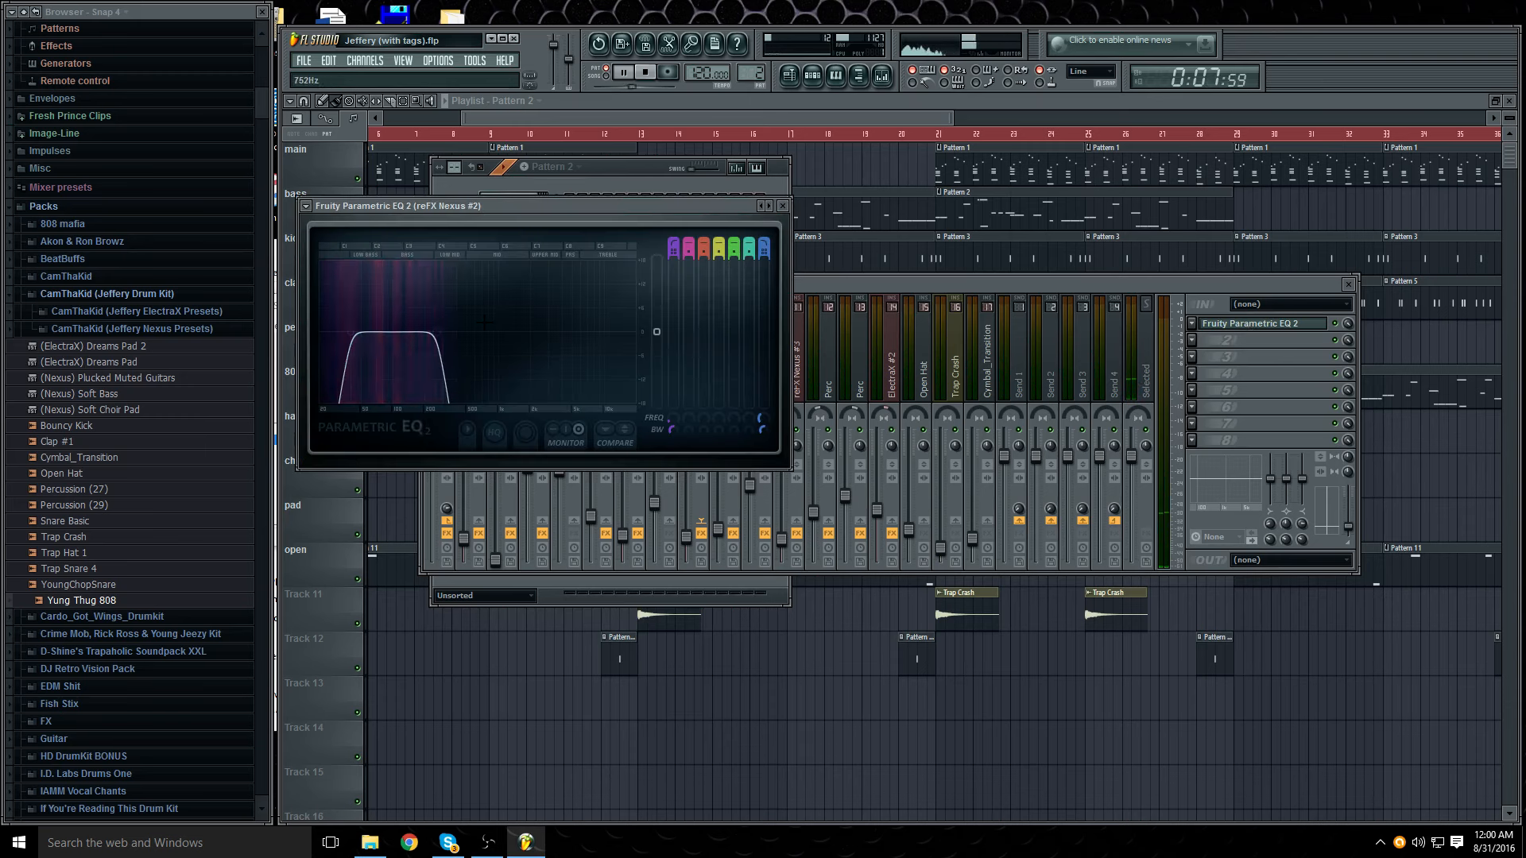
left_click(786, 207)
key("space")
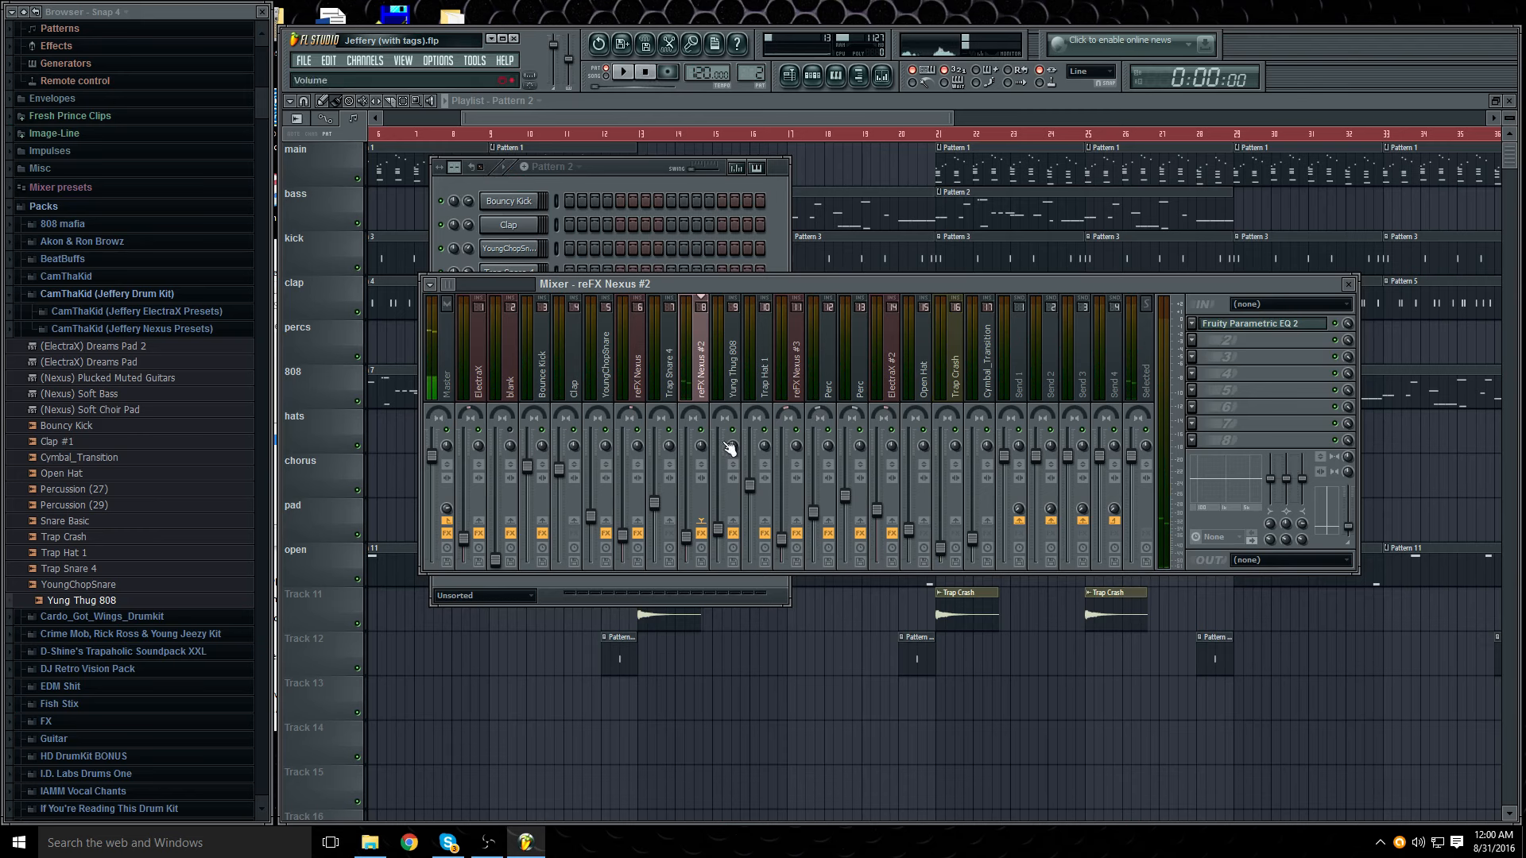
Step: Open the reFX Nexus #2 channel's notes in the piano roll, examine the full eight-bar bass line, and close it
left_click(622, 164)
right_click(534, 367)
left_click(602, 367)
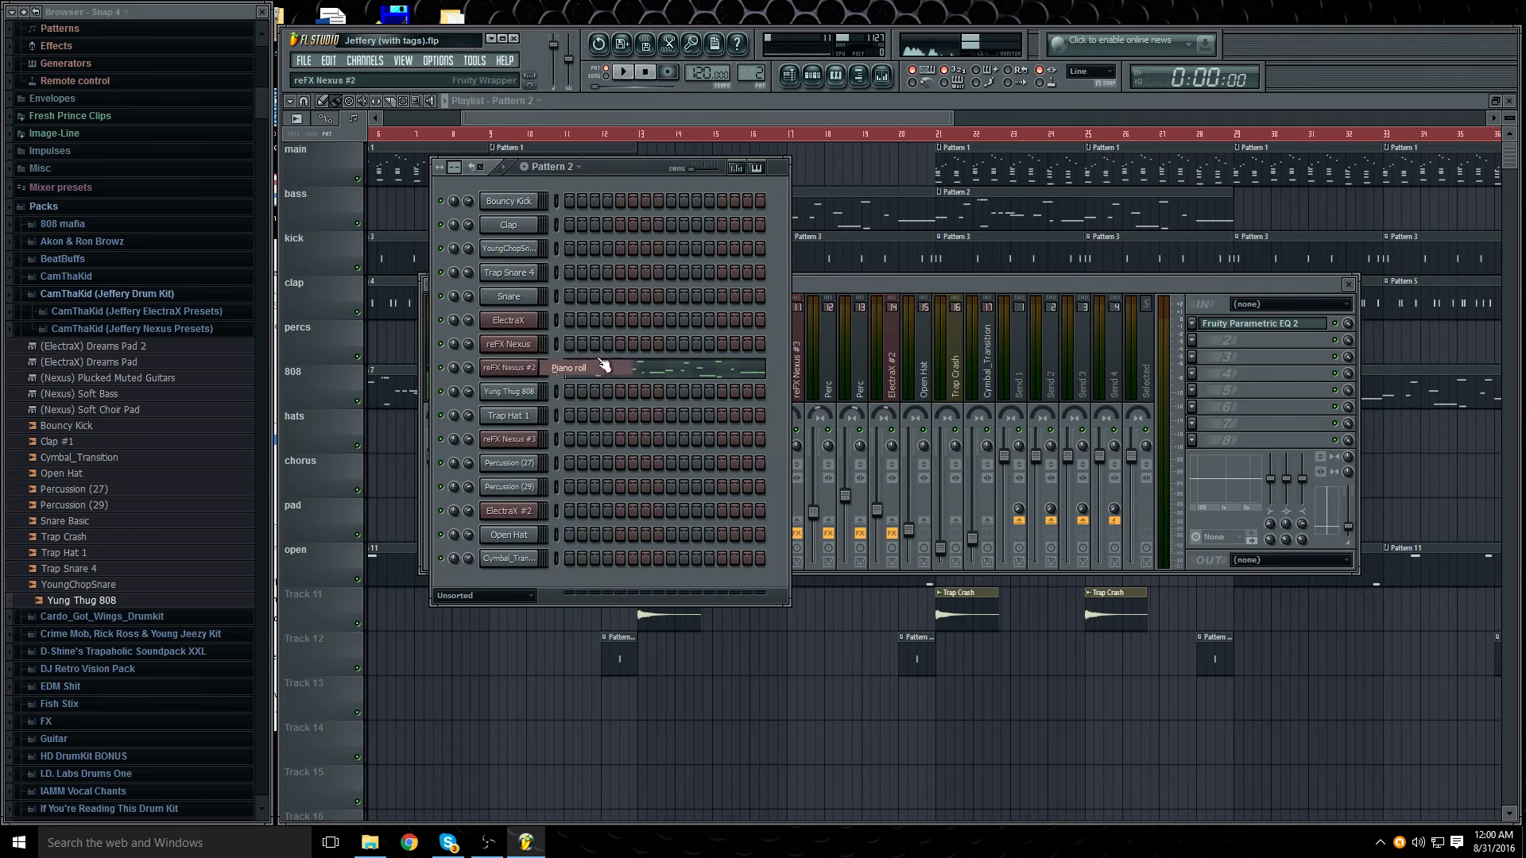
left_click_drag(705, 118, 863, 127)
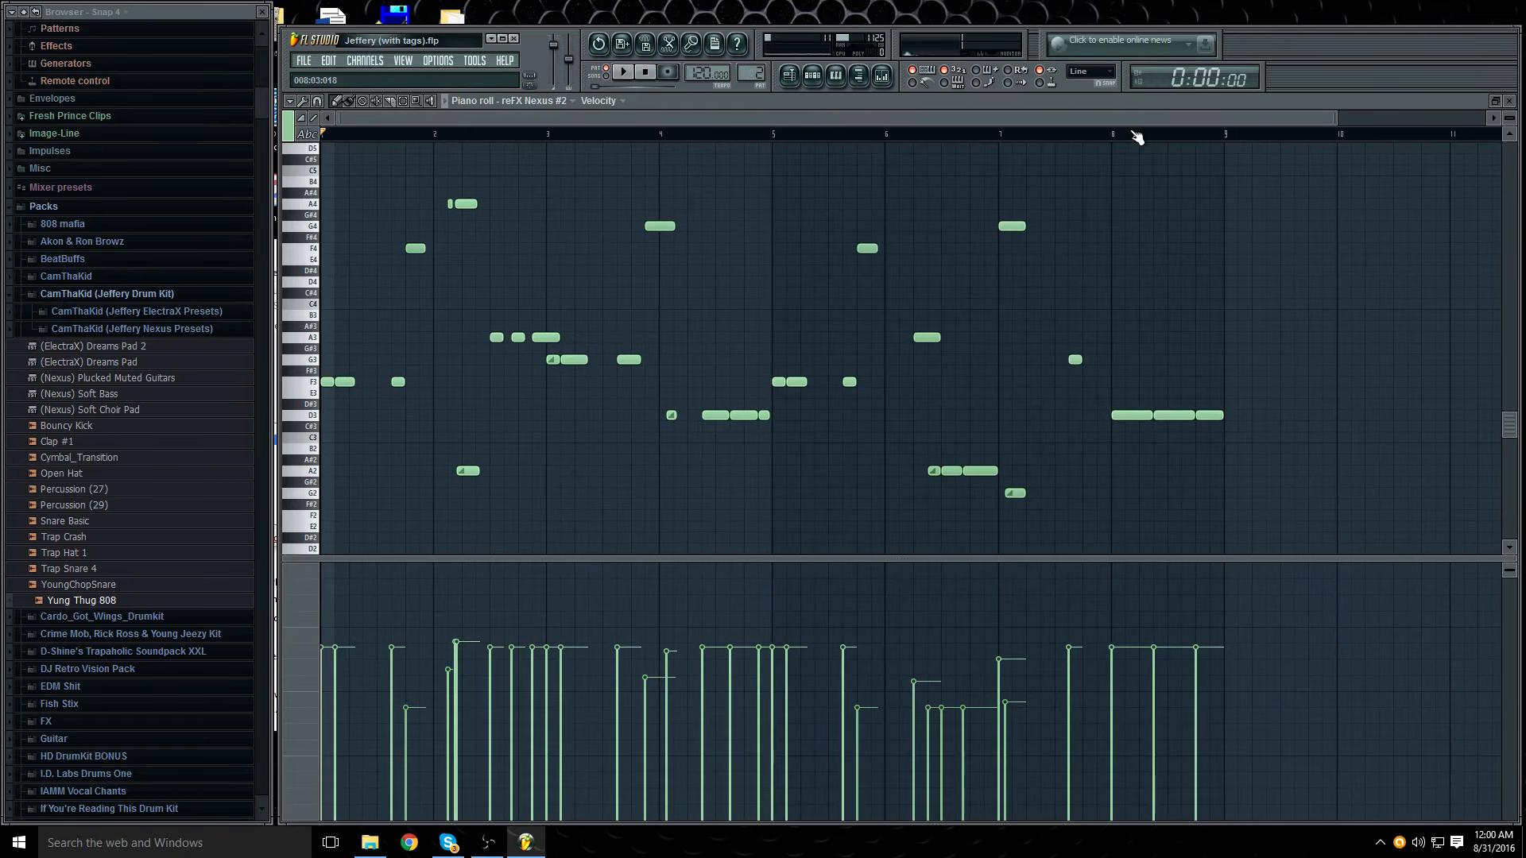
left_click(1511, 106)
Step: Reopen the bass pattern from its first playlist clip, look at its opening bars, and close the piano roll
left_click(804, 118)
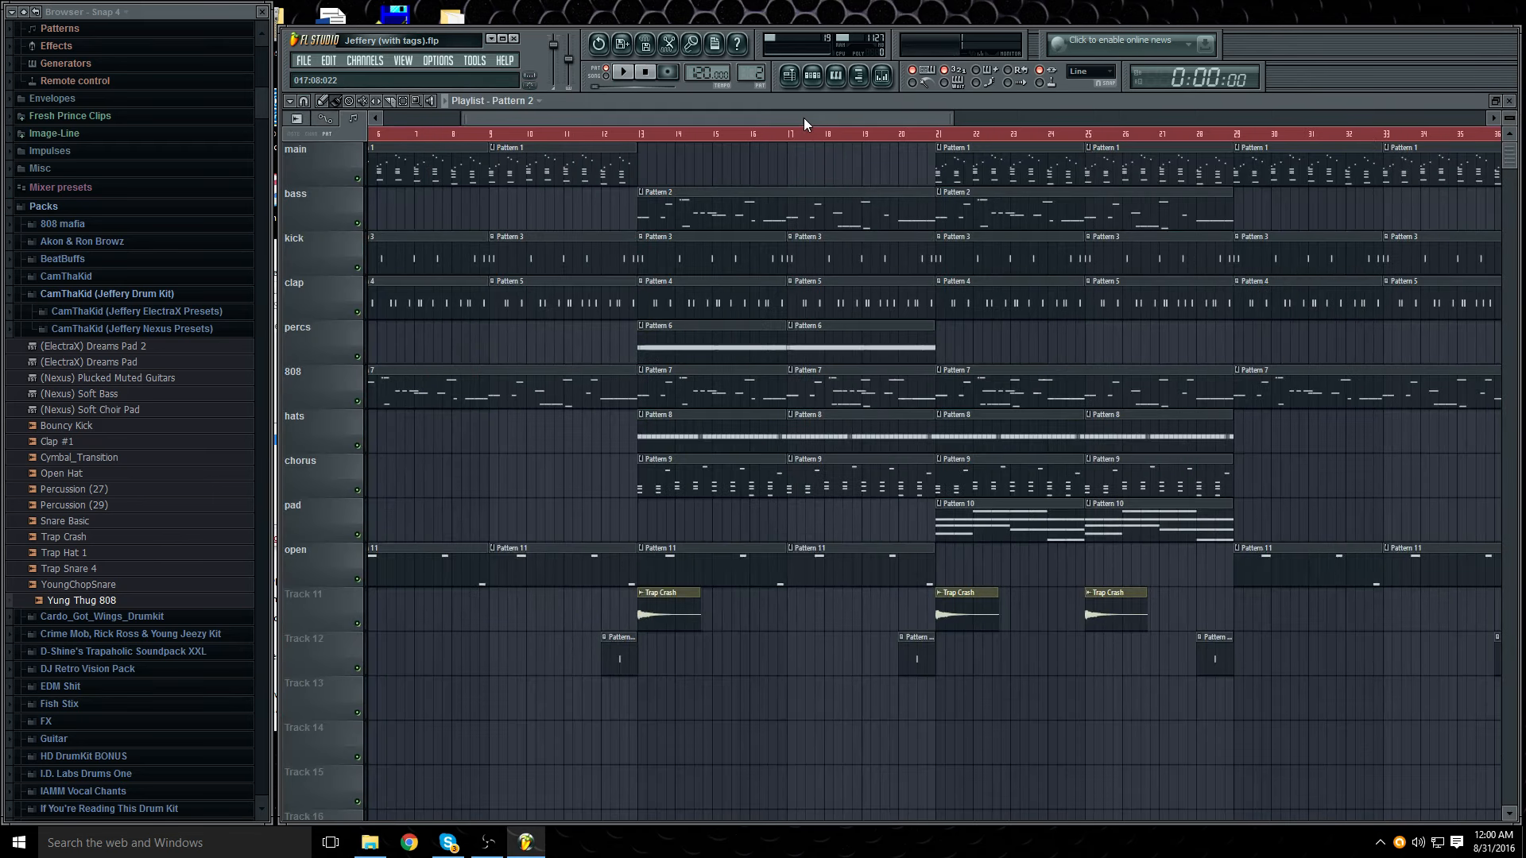
left_click_drag(803, 118, 690, 118)
double_click(850, 210)
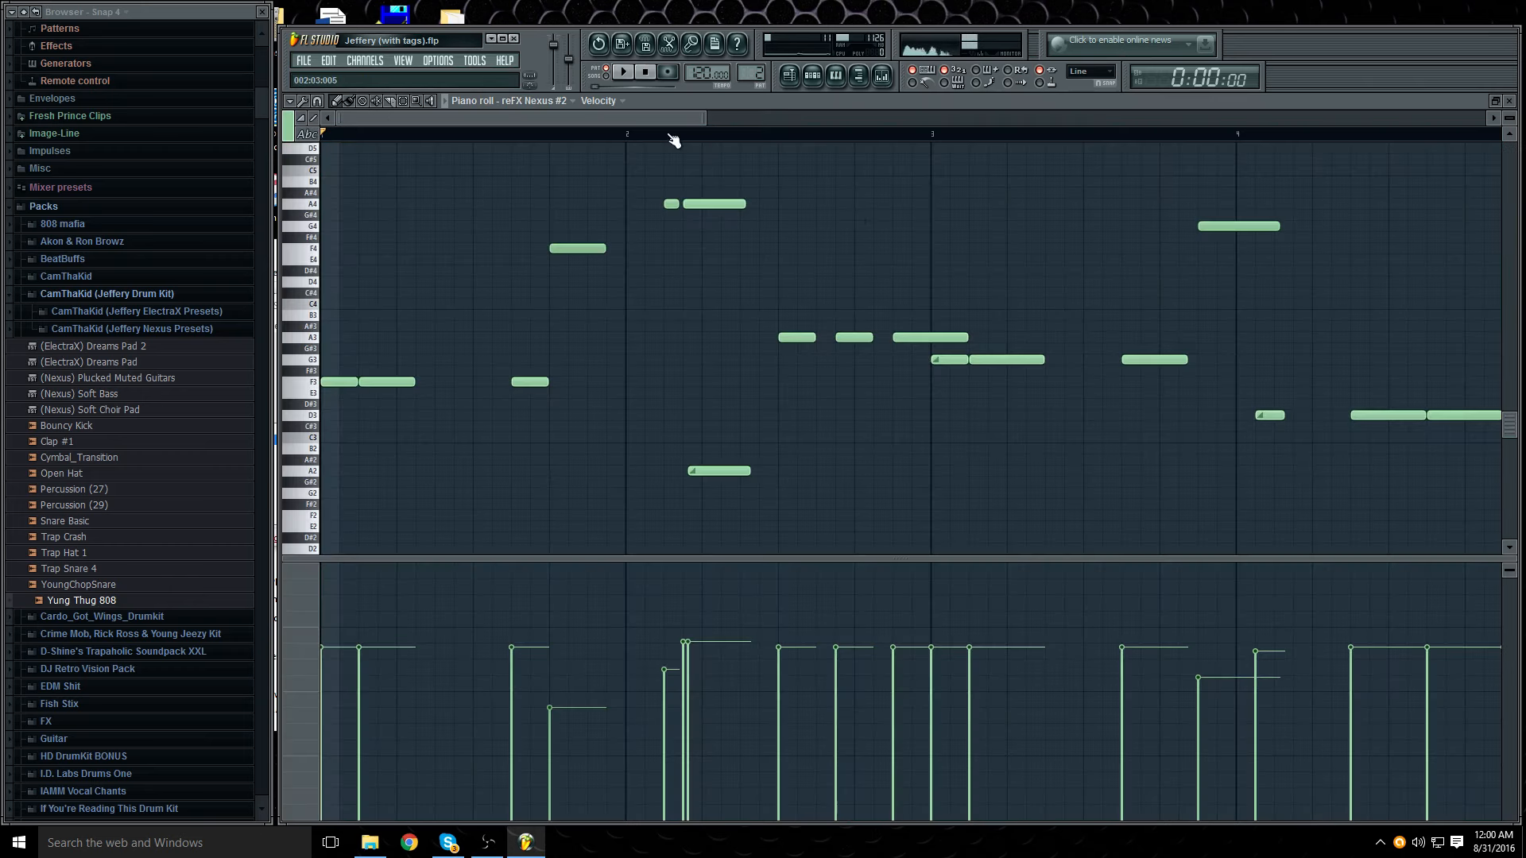
left_click(1510, 101)
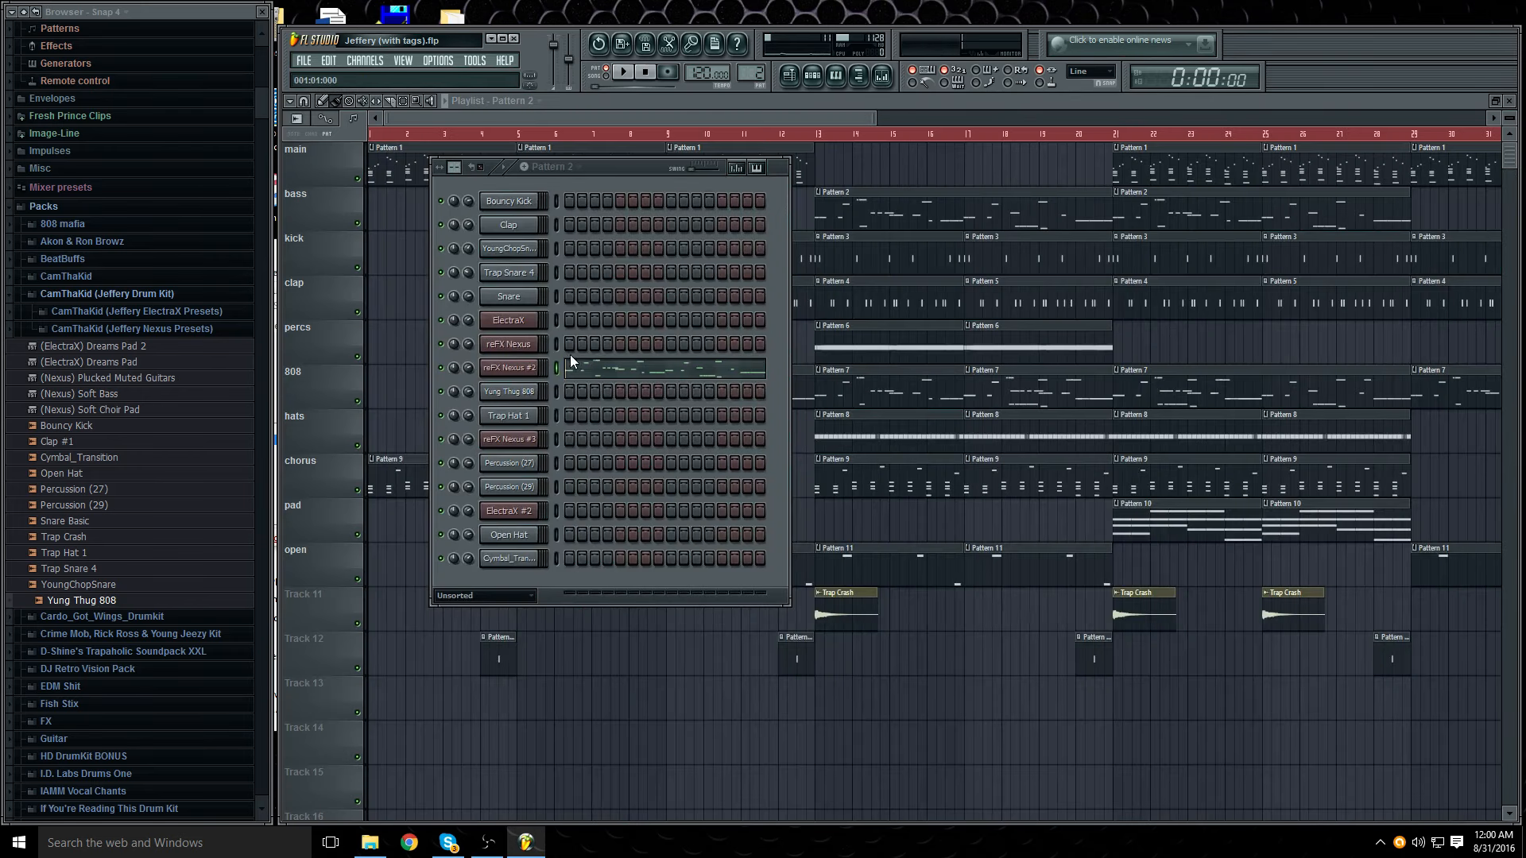
Step: Open the reFX Nexus #2 instrument, browse the presets in its Bass category without loading one, and close the plugin
left_click(529, 369)
scroll(727, 493, "up", 2)
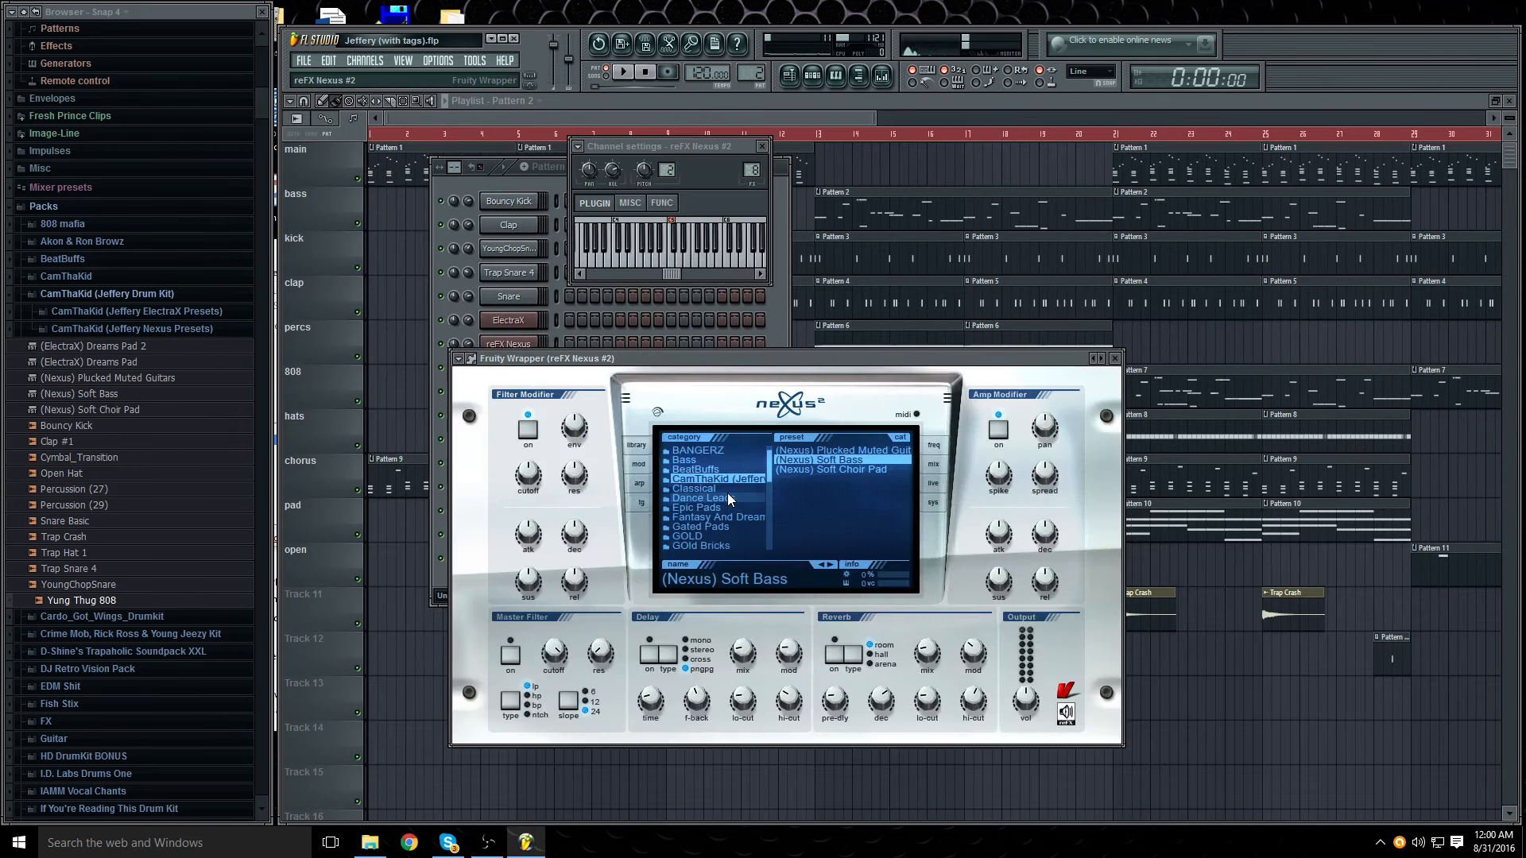
left_click(685, 461)
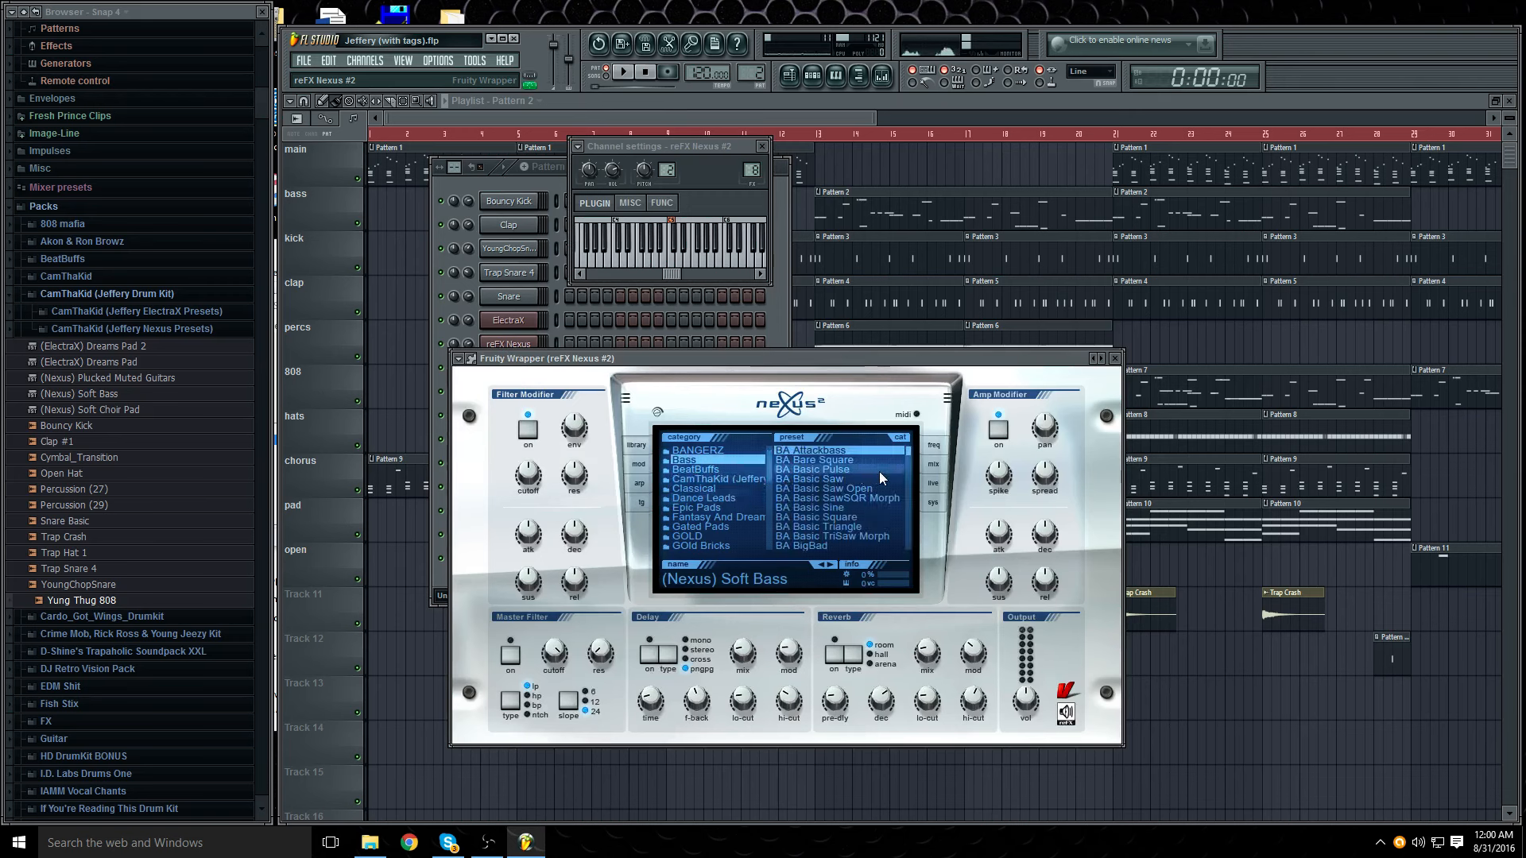
scroll(879, 471, "down", 2)
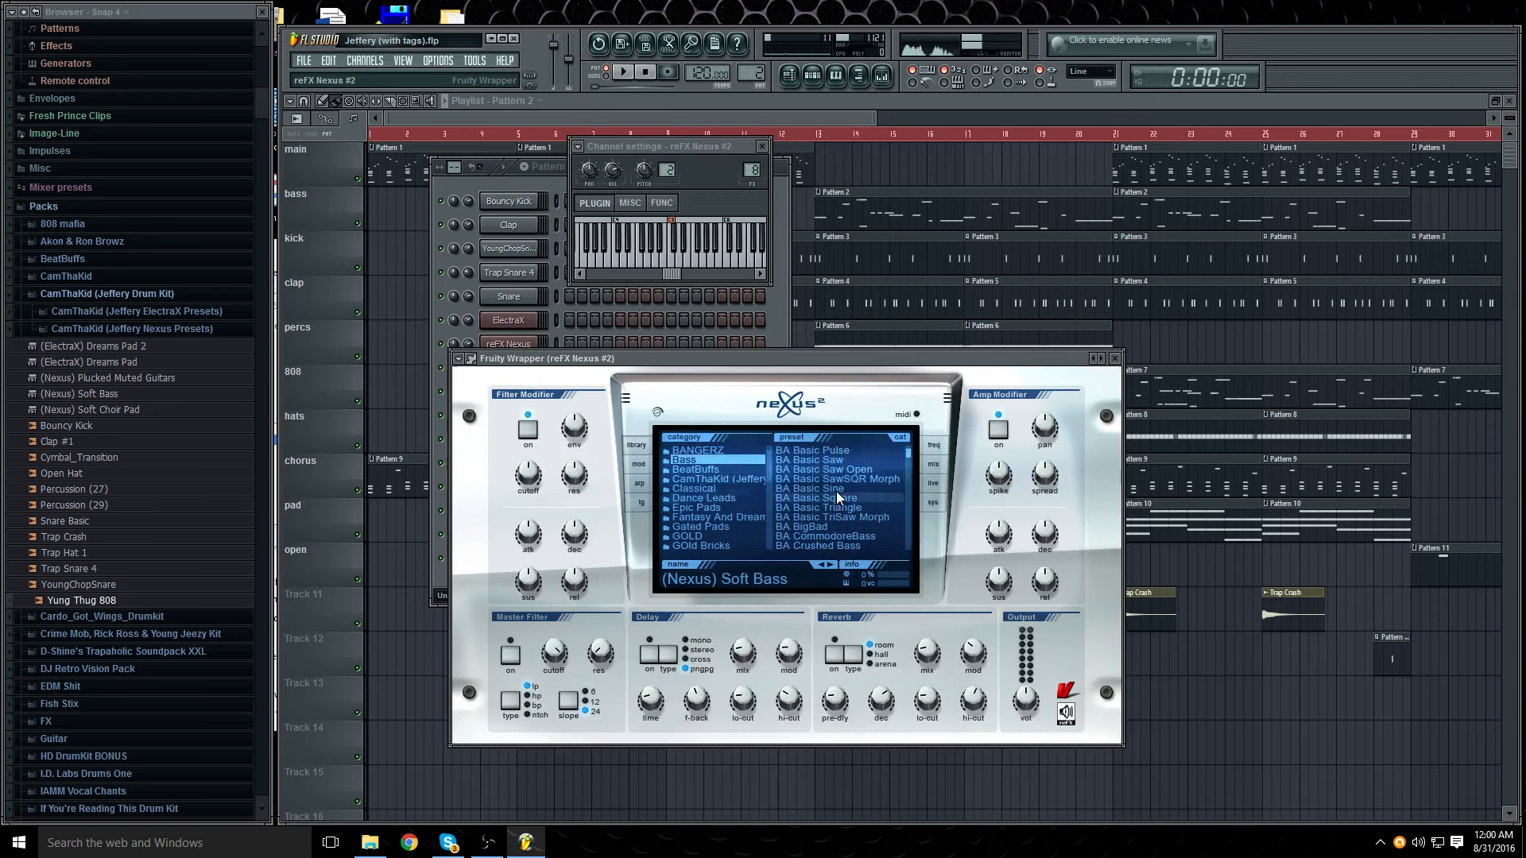
left_click(1114, 358)
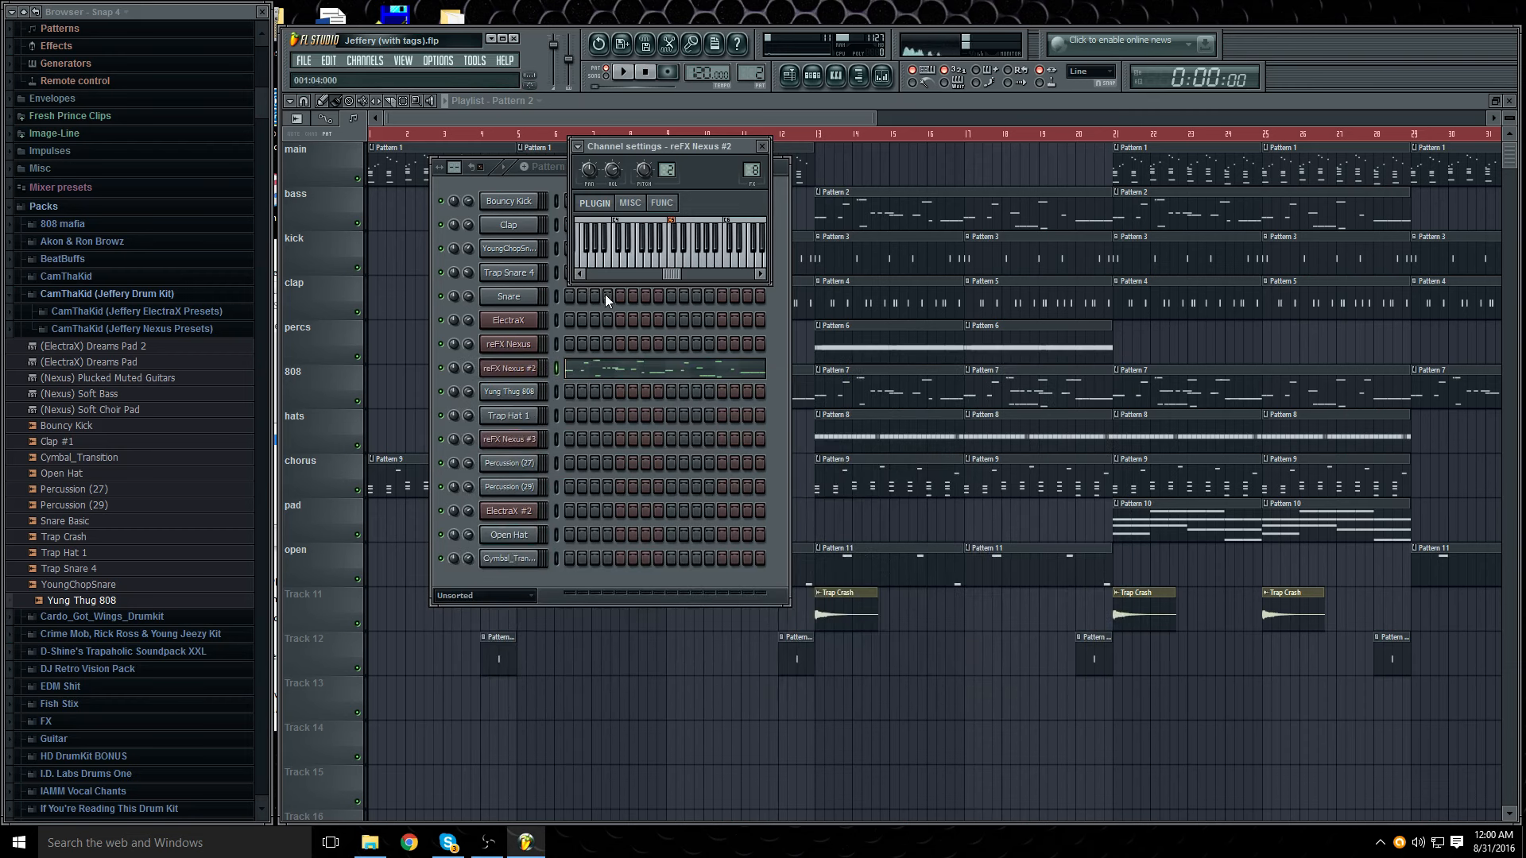
Step: Open the kick track's Pattern 3, play and stop it, and preview the Bouncy Kick sample from the drum kit
left_click(678, 115)
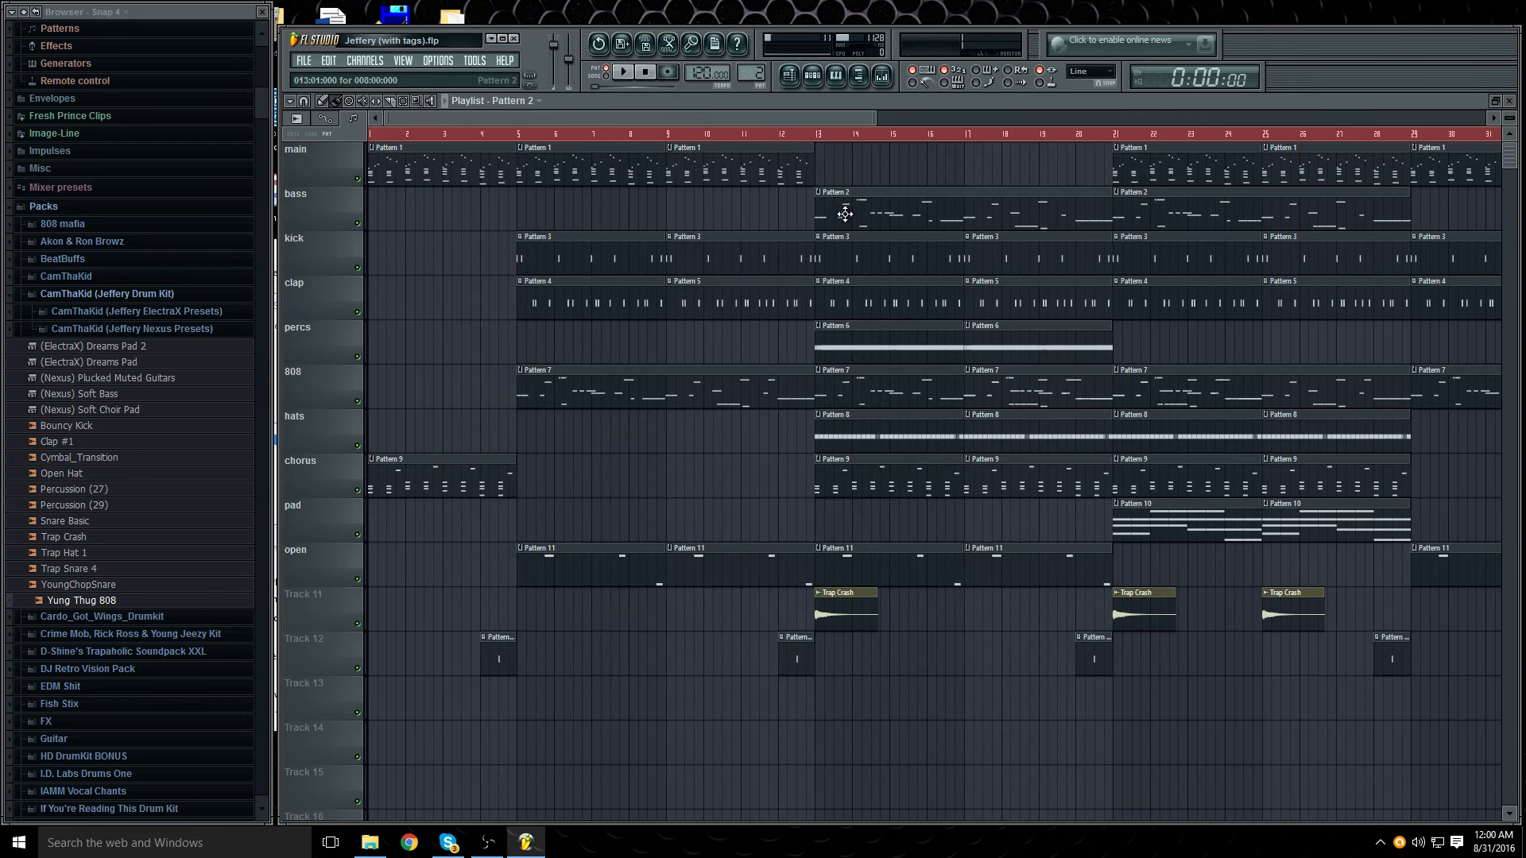
double_click(575, 268)
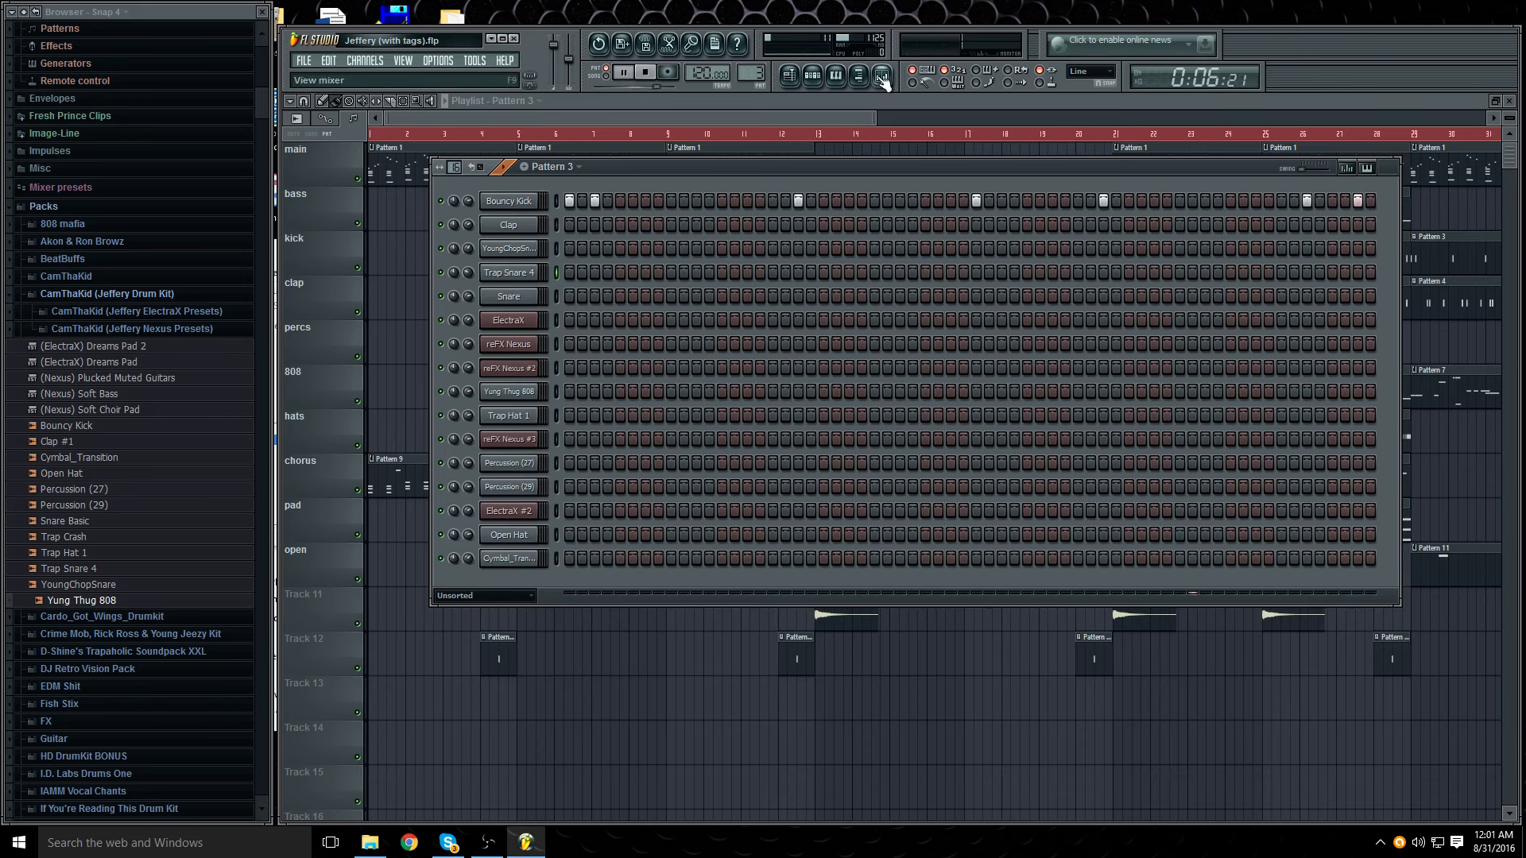
left_click(652, 74)
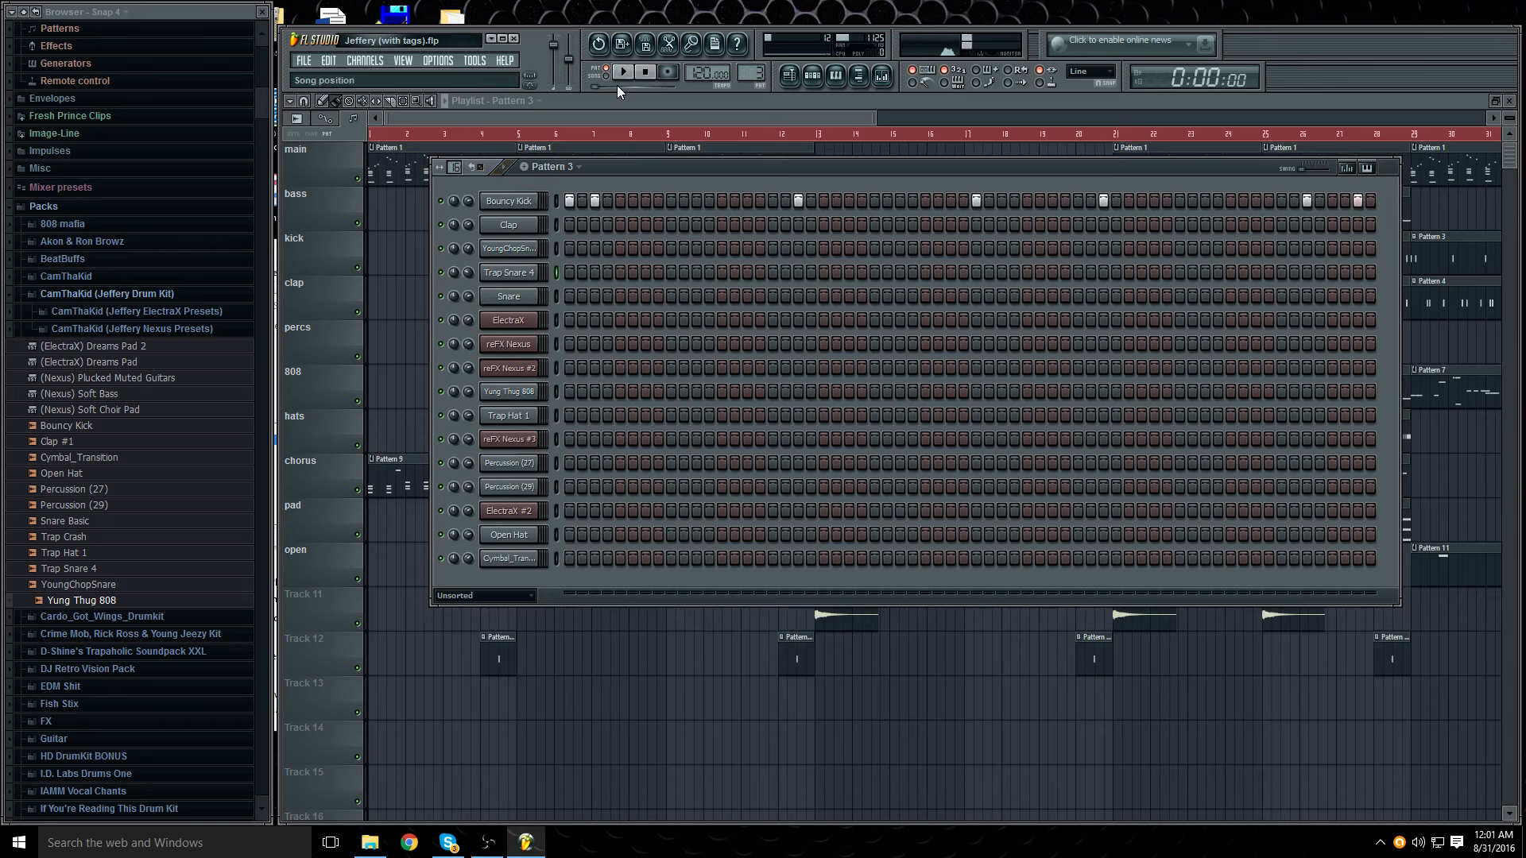
left_click(100, 427)
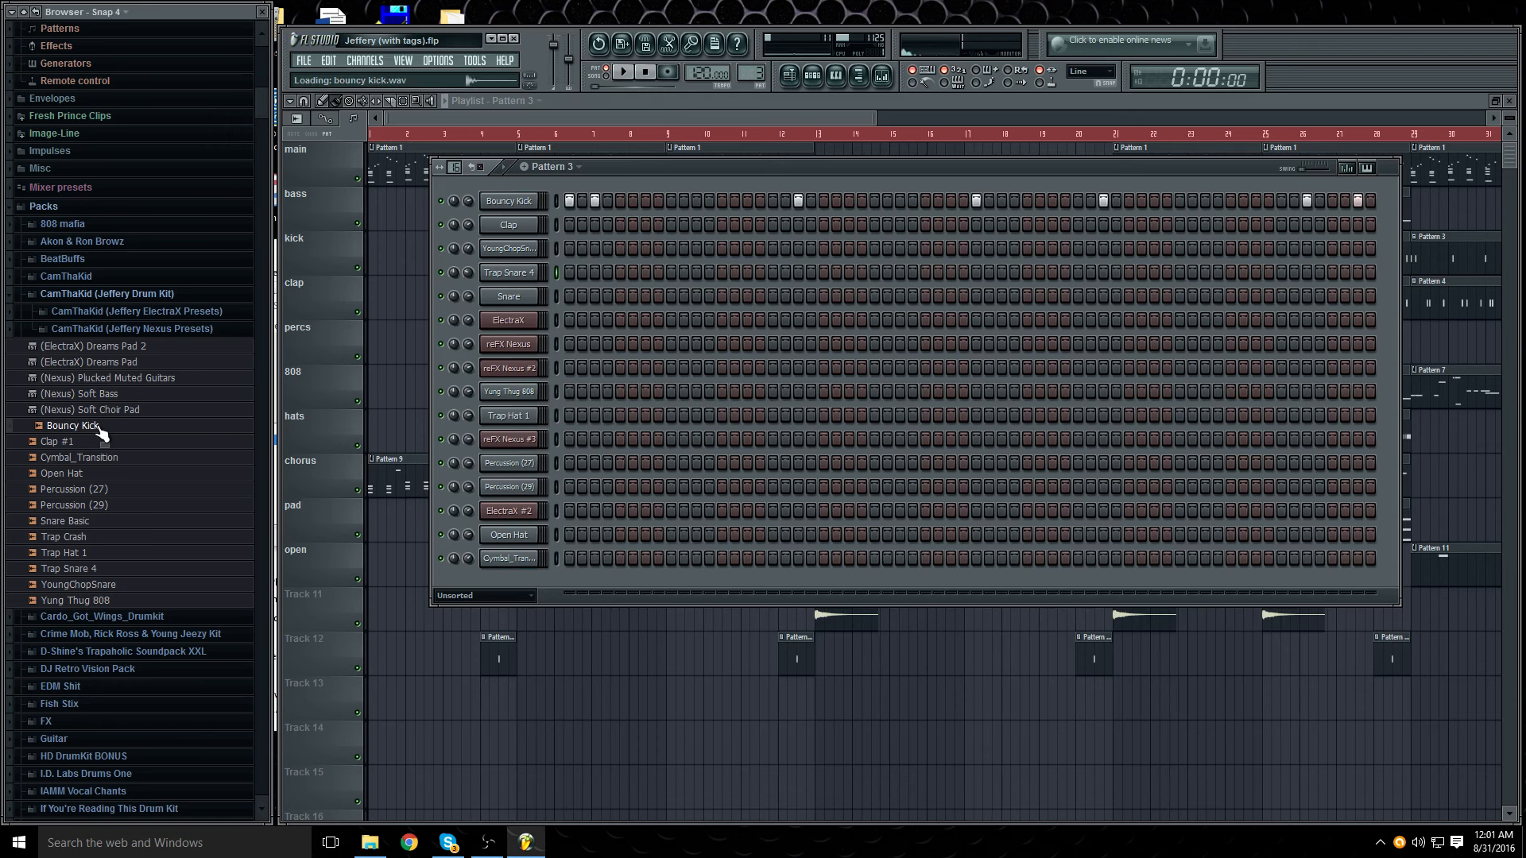
Step: Select the Bouncy Kick channel and view the options for linking selected channels to mixer track Insert 19, without applying them
left_click(882, 75)
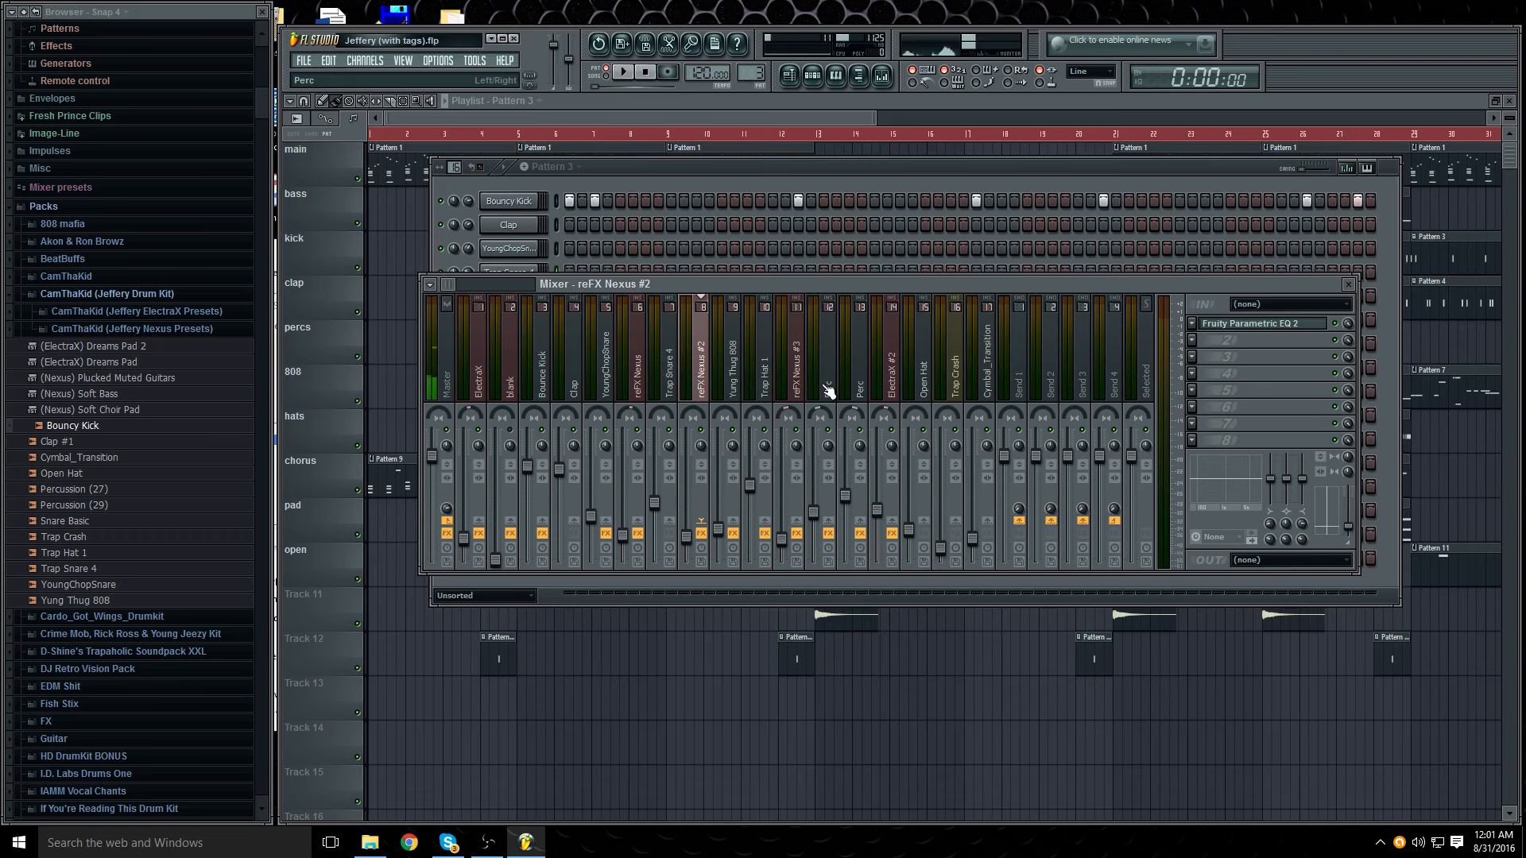
left_click(556, 203)
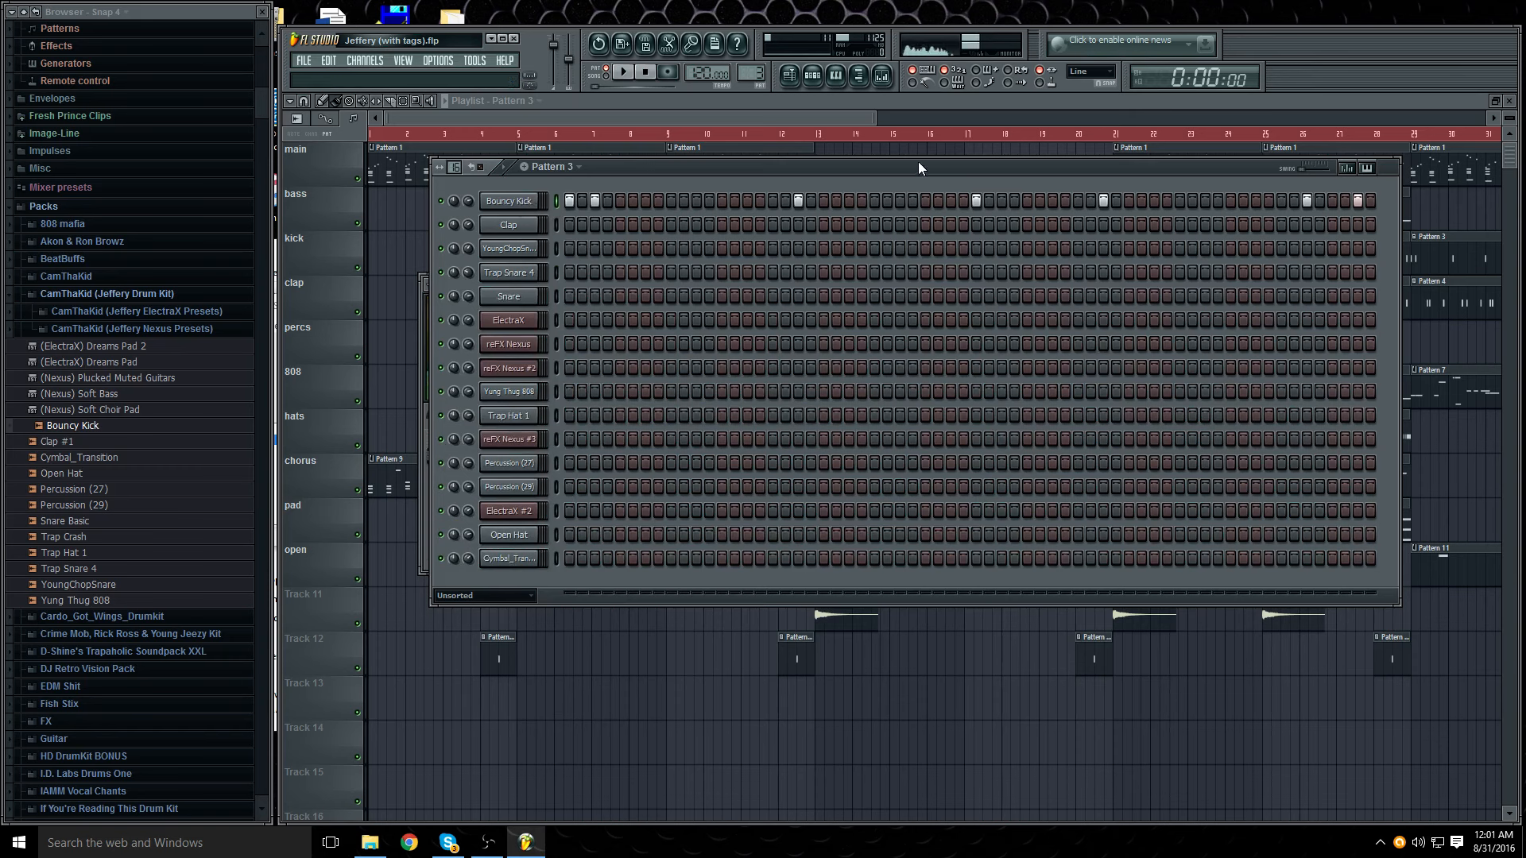
left_click(882, 76)
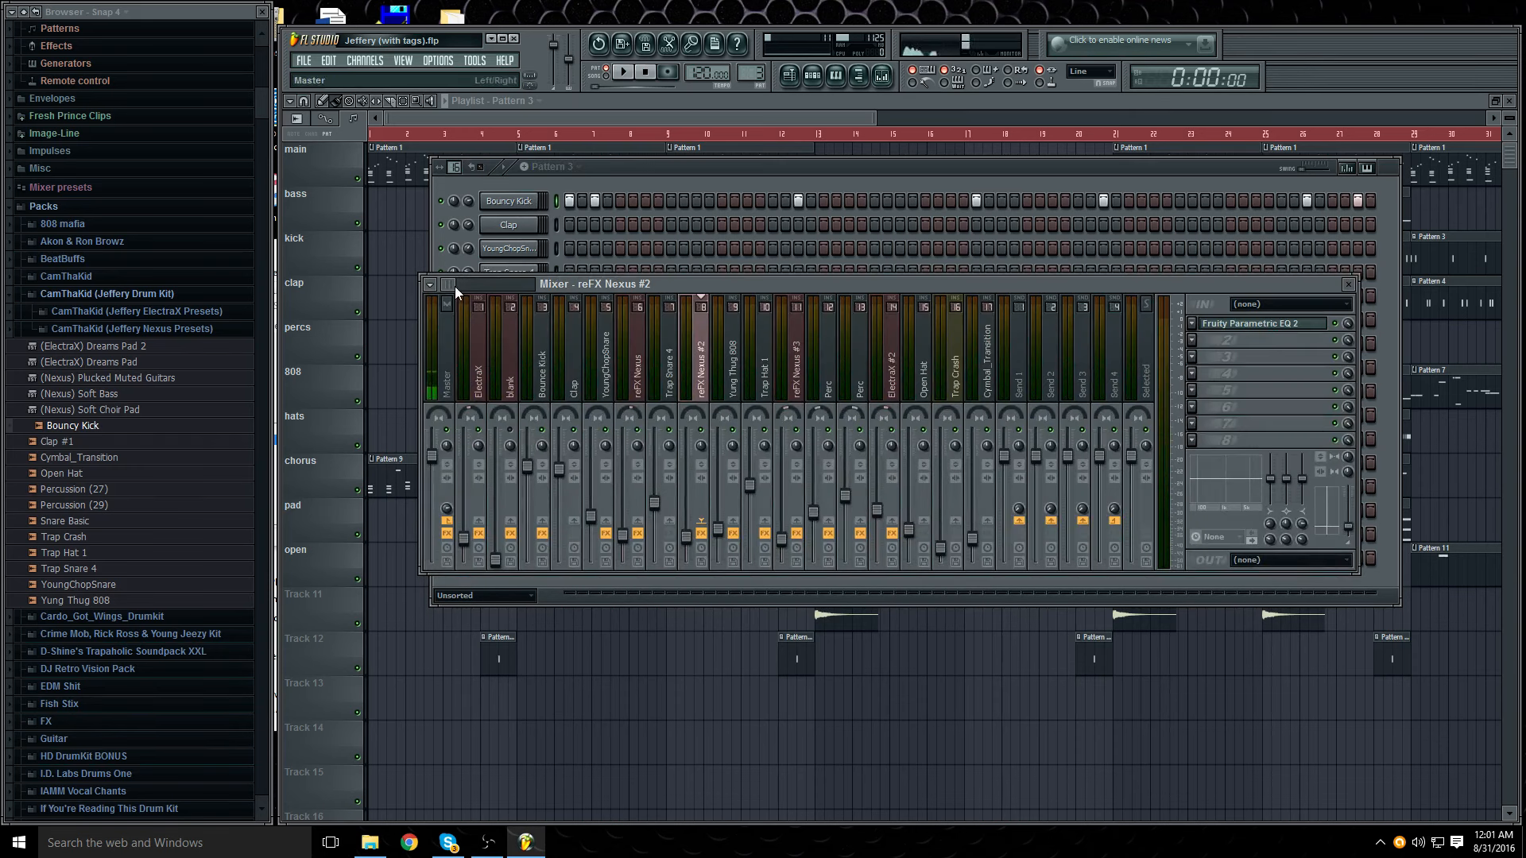
scroll(451, 286, "down", 2)
right_click(995, 296)
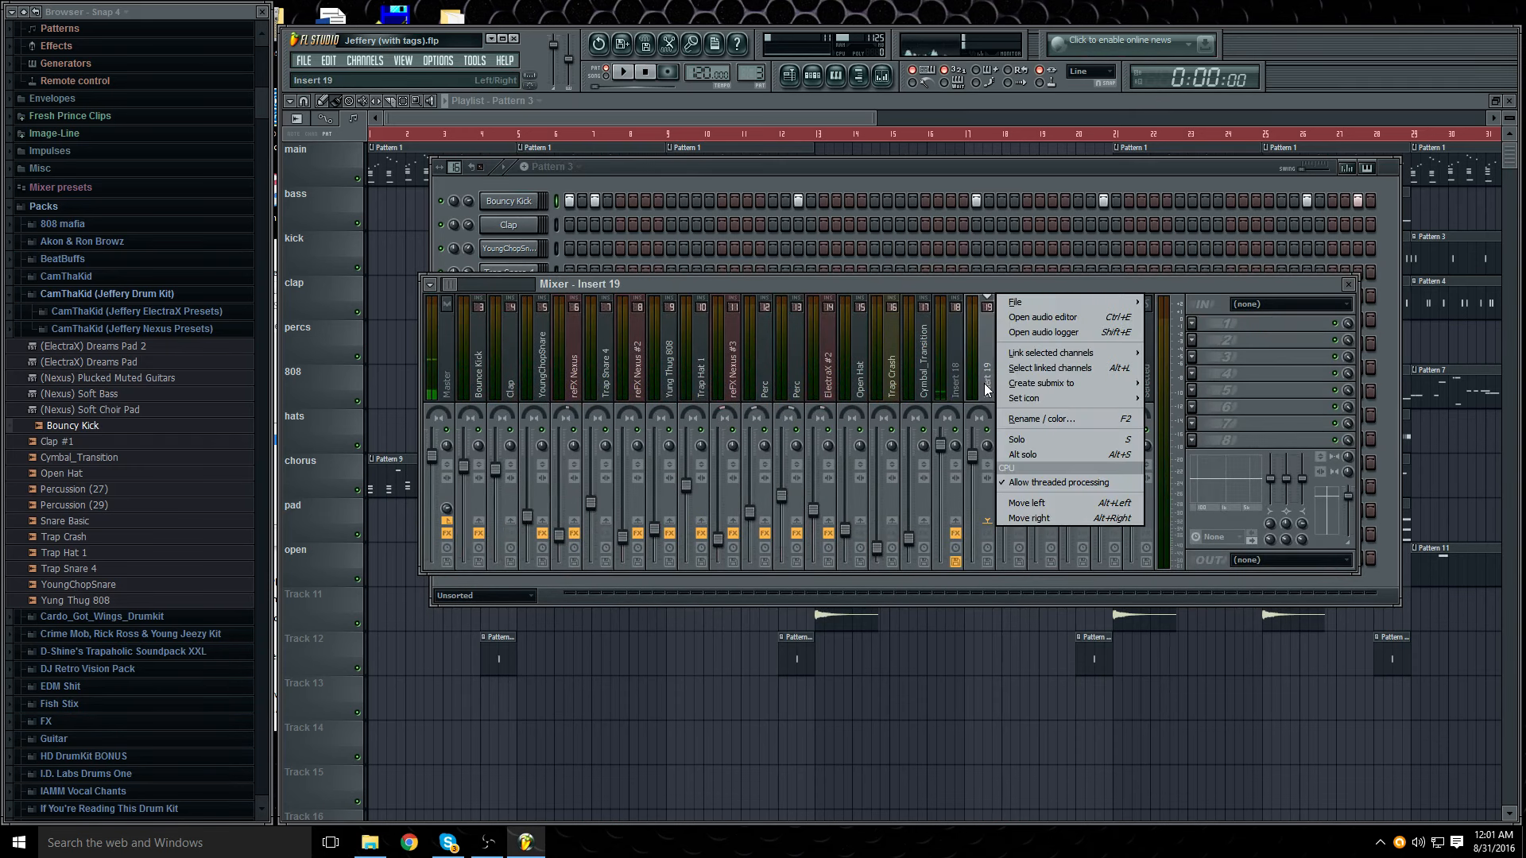
mouse_move(1038, 355)
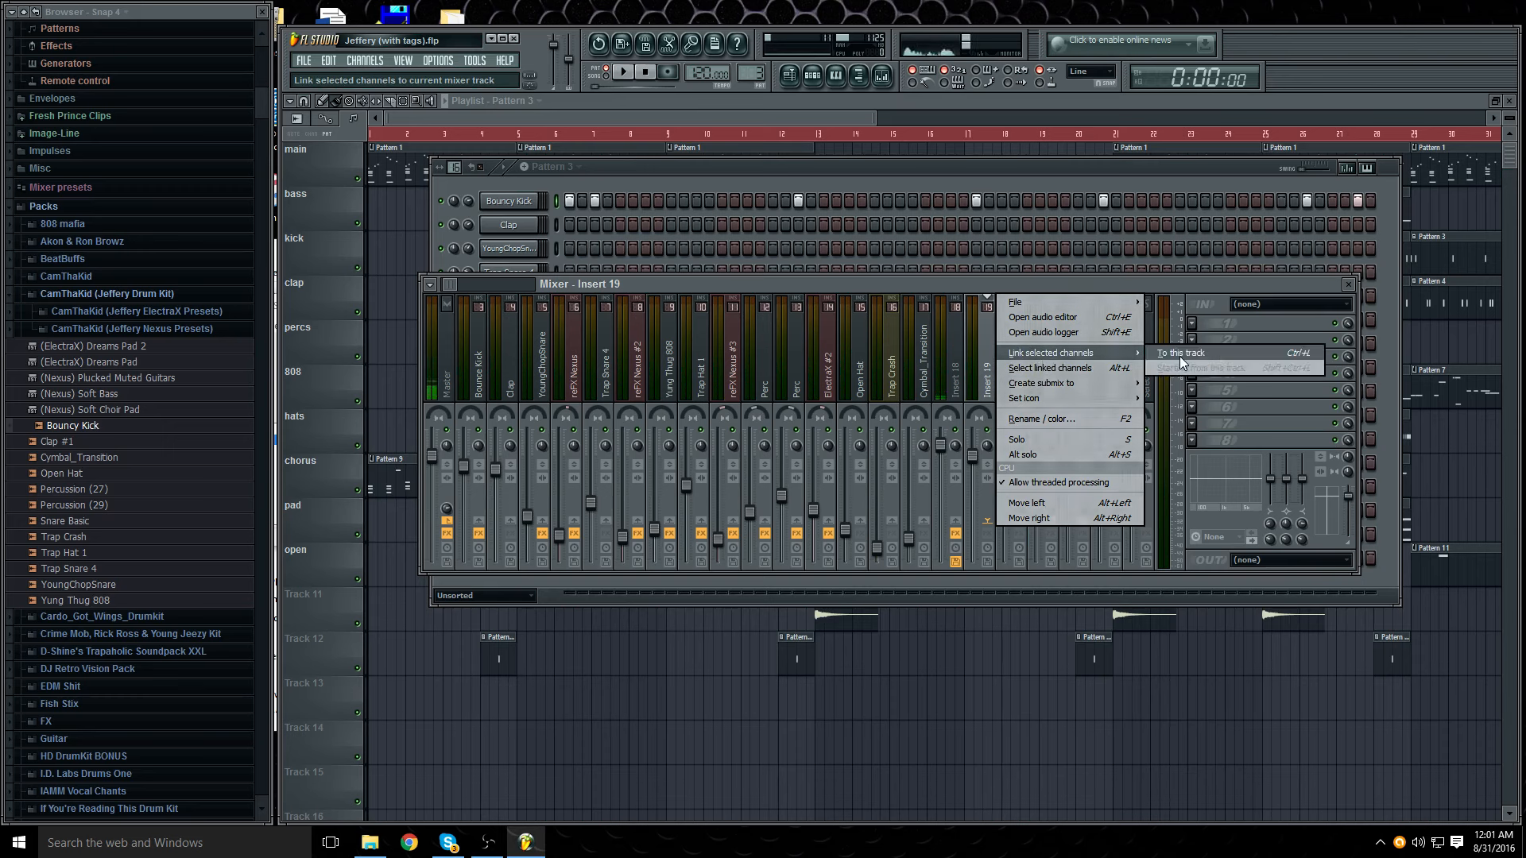
left_click_drag(450, 287, 421, 295)
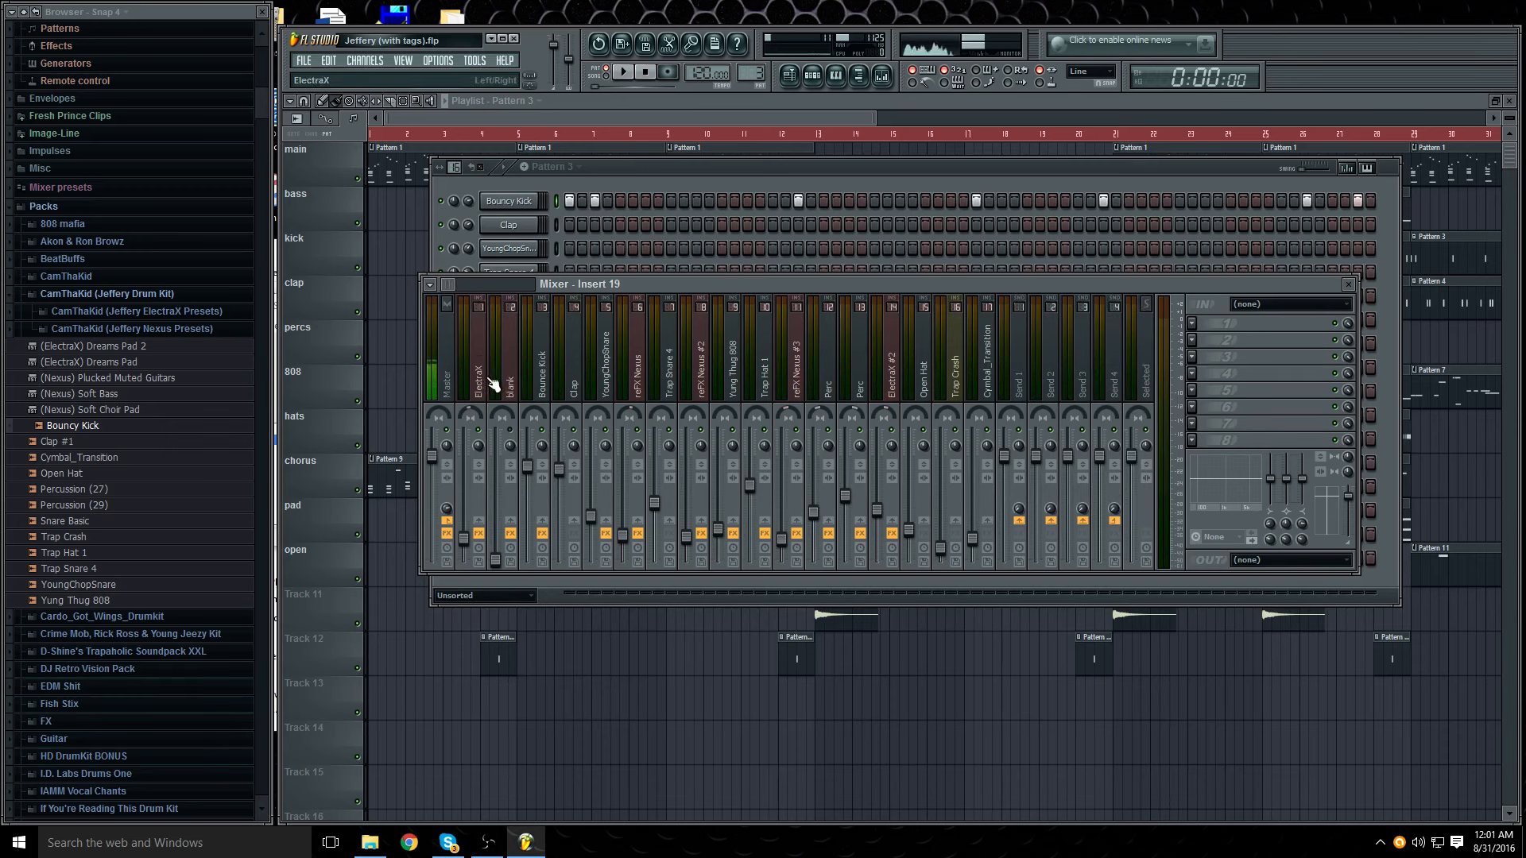
Step: Open Fruity Parametric EQ 2 on the Bounce Kick mixer track, examine its low and high cuts, and return to the playlist
left_click(545, 382)
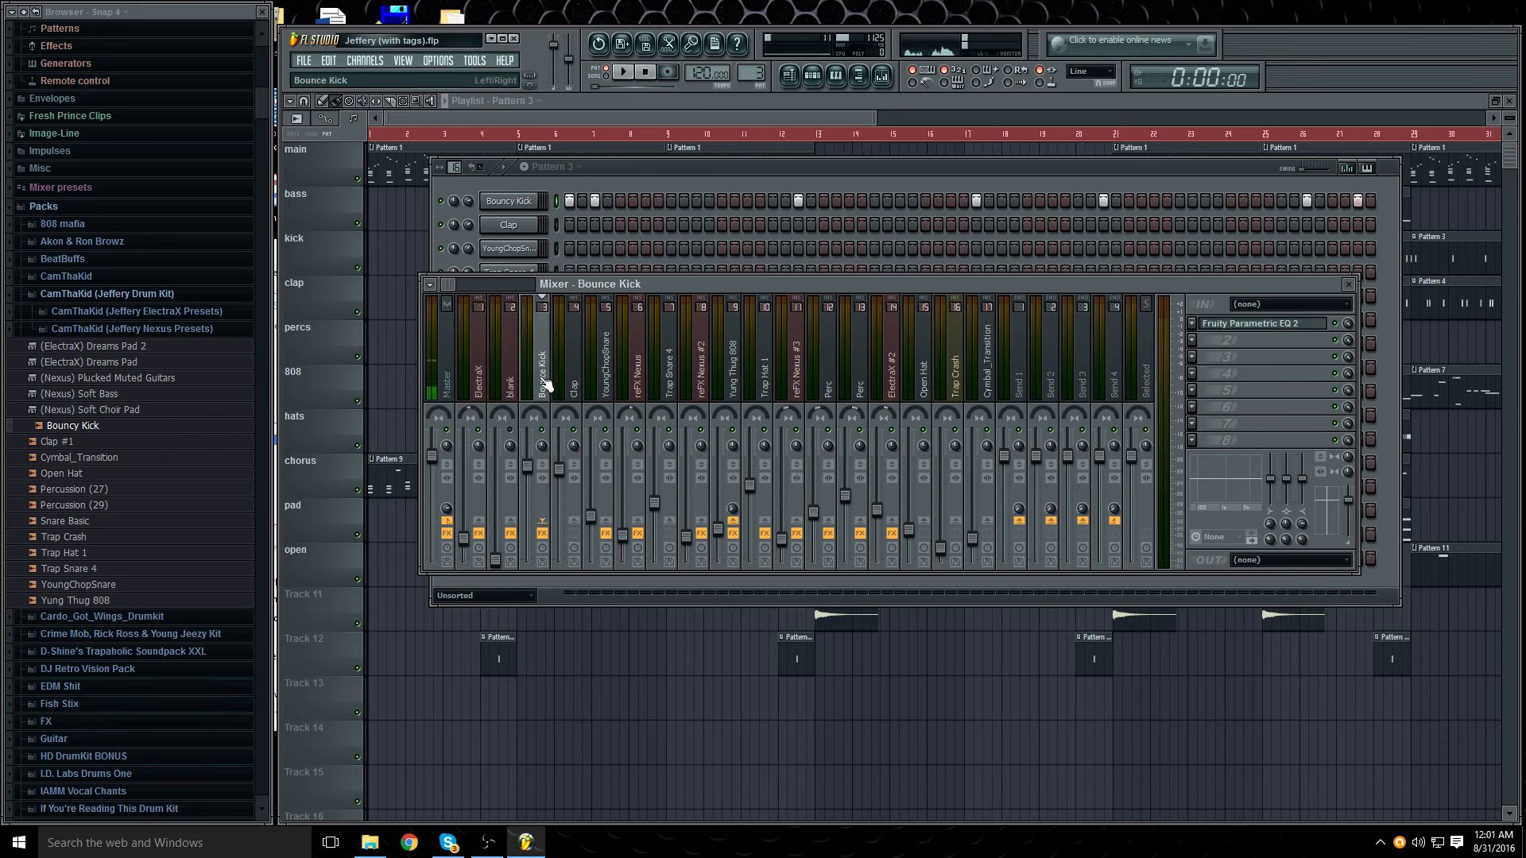
left_click(1284, 325)
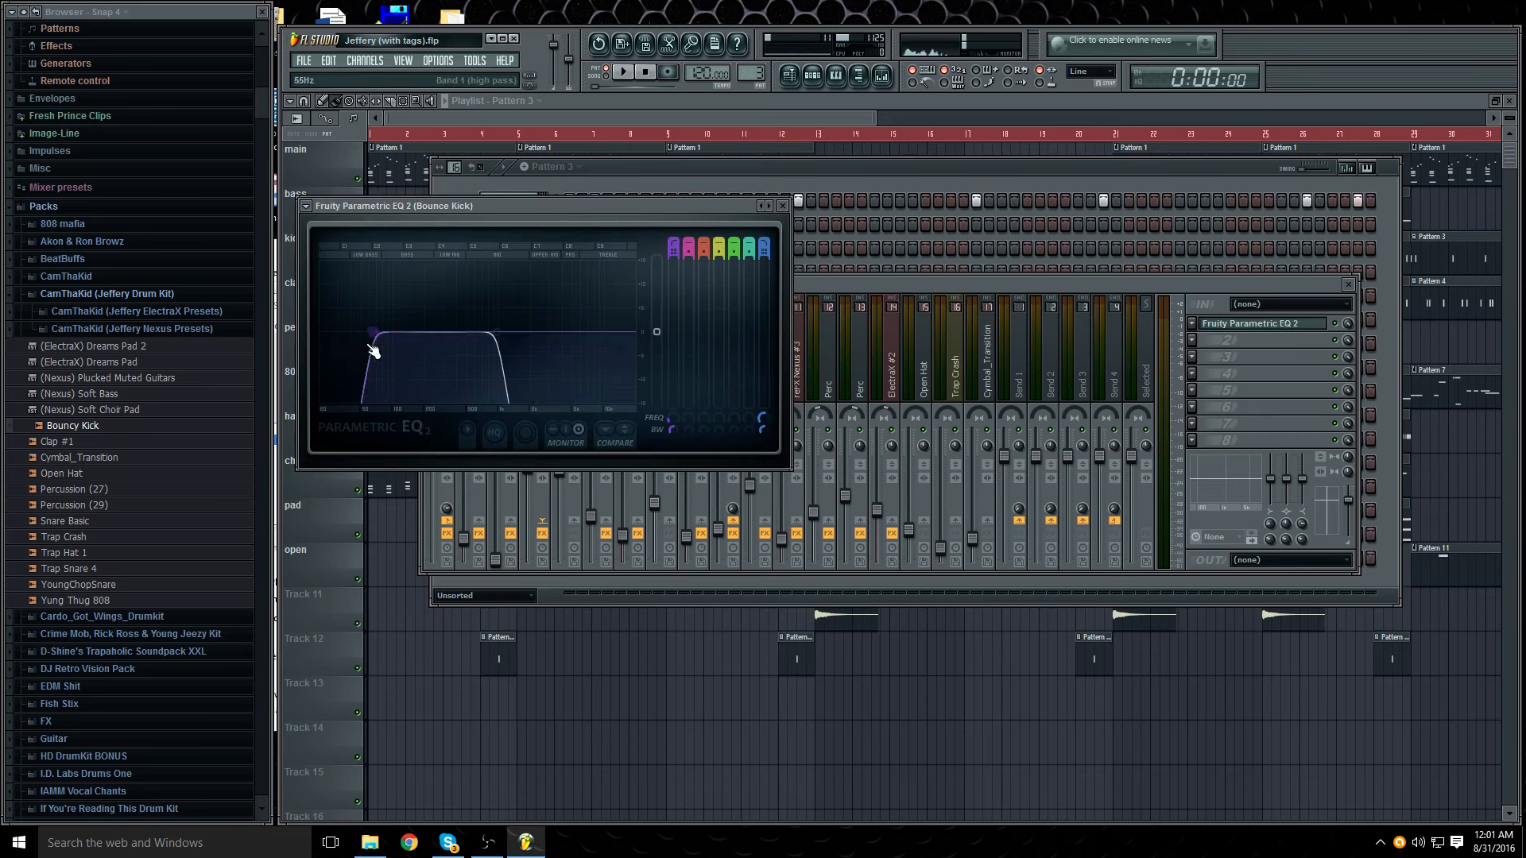
left_click_drag(372, 331, 375, 331)
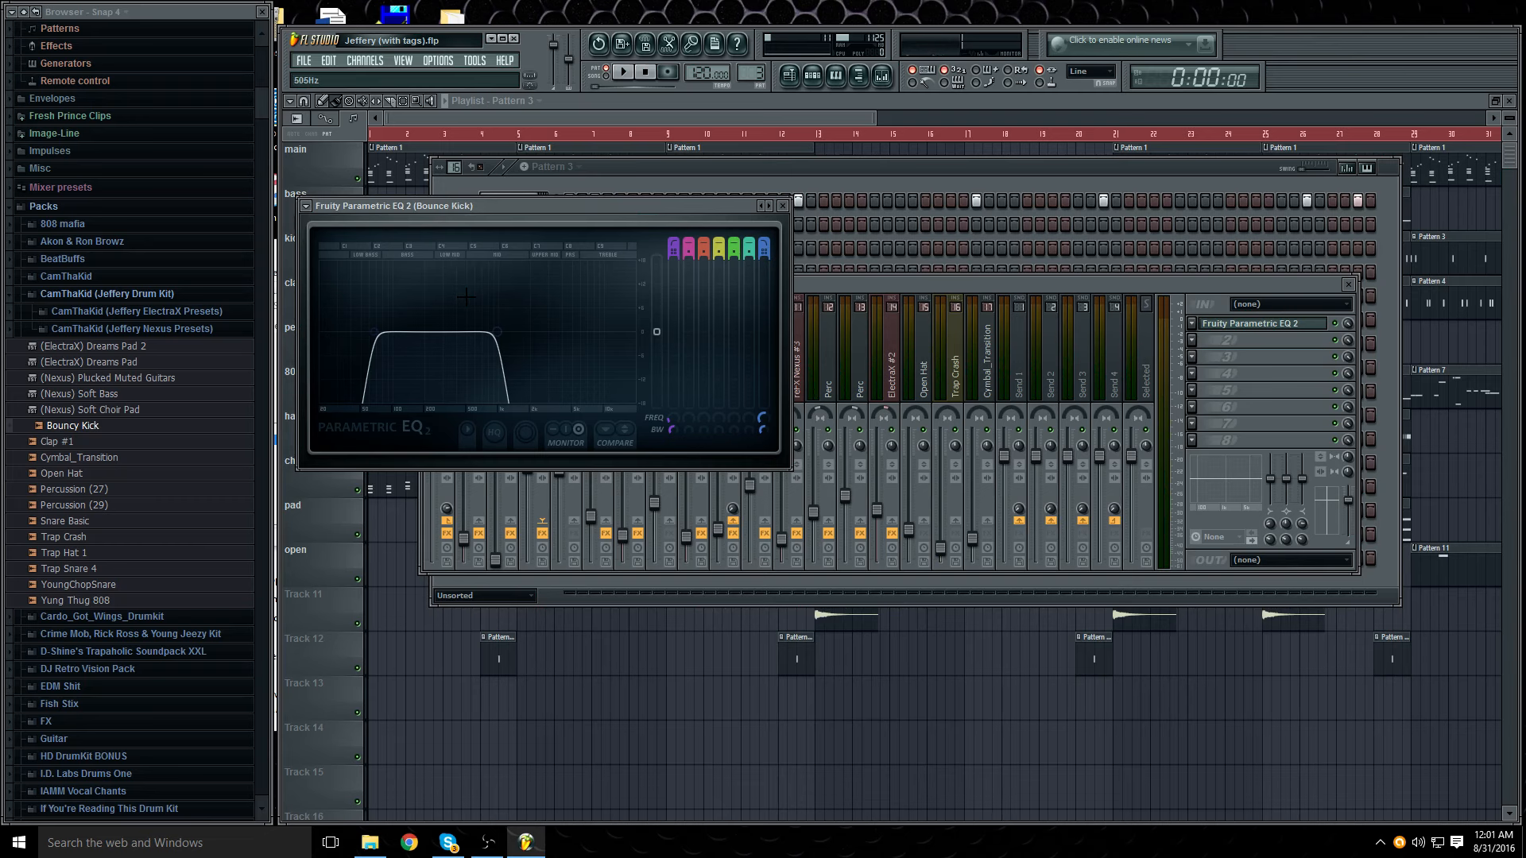
left_click(622, 167)
left_click(689, 123)
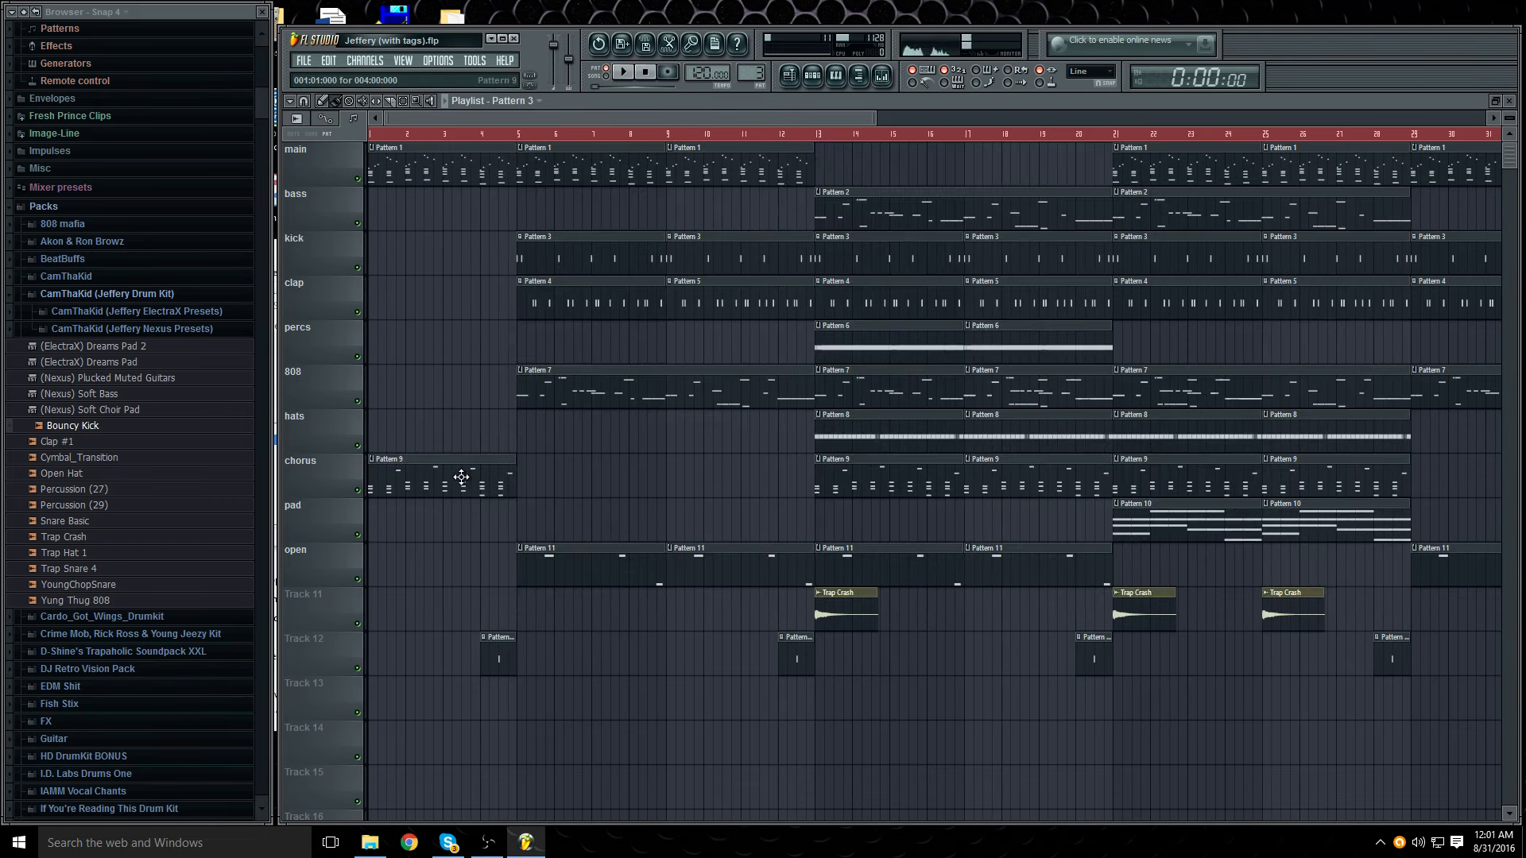
Step: Open the 808 track's Pattern 7, inspect the Parametric EQ 2 on the Yung Thug 808 mixer track, and return to the playlist
double_click(599, 388)
left_click(882, 76)
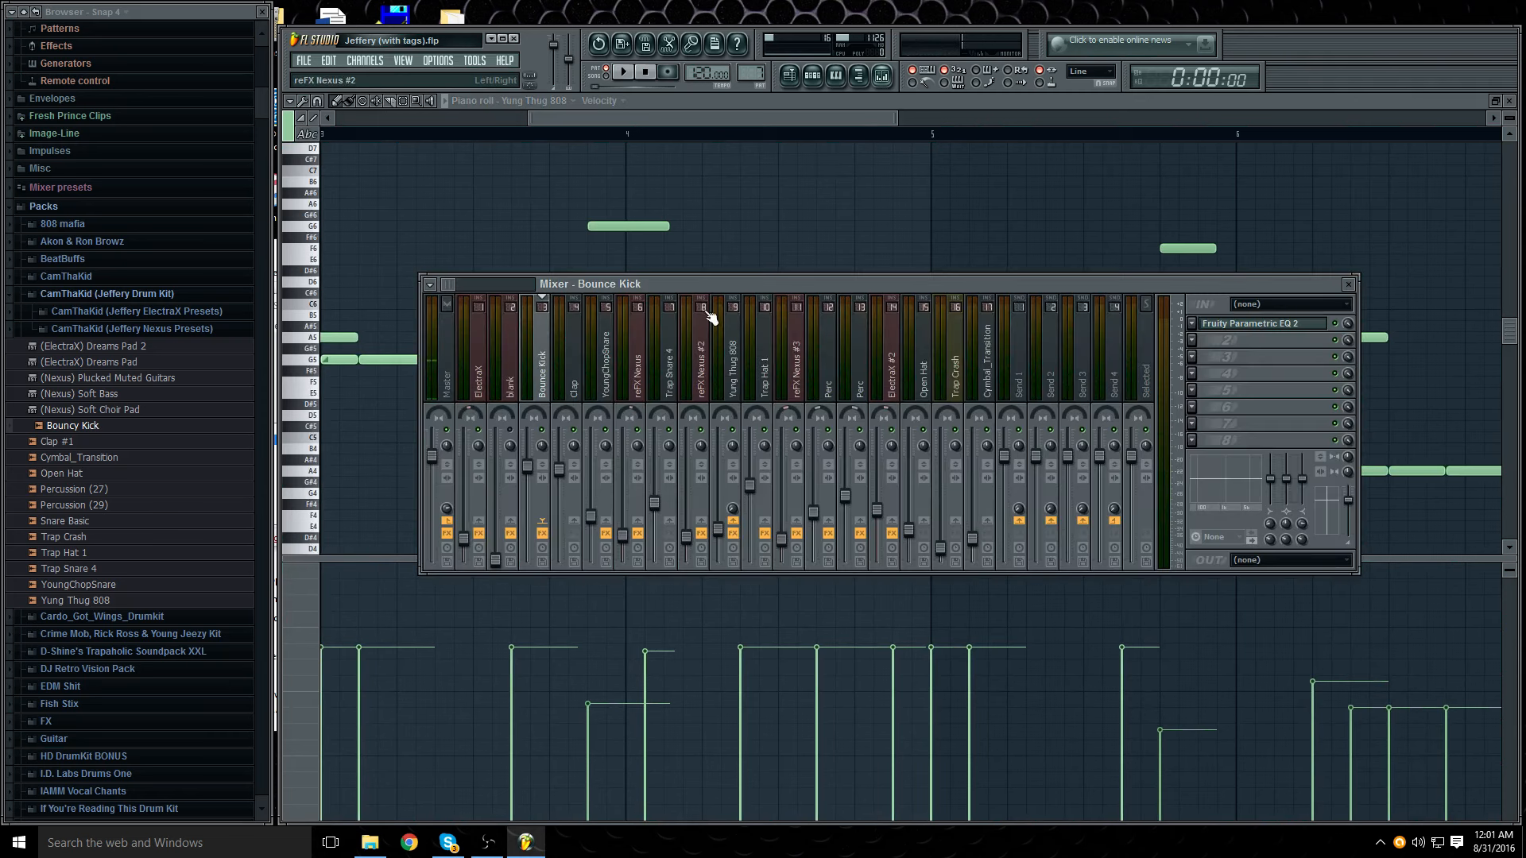
left_click(739, 389)
left_click(1286, 342)
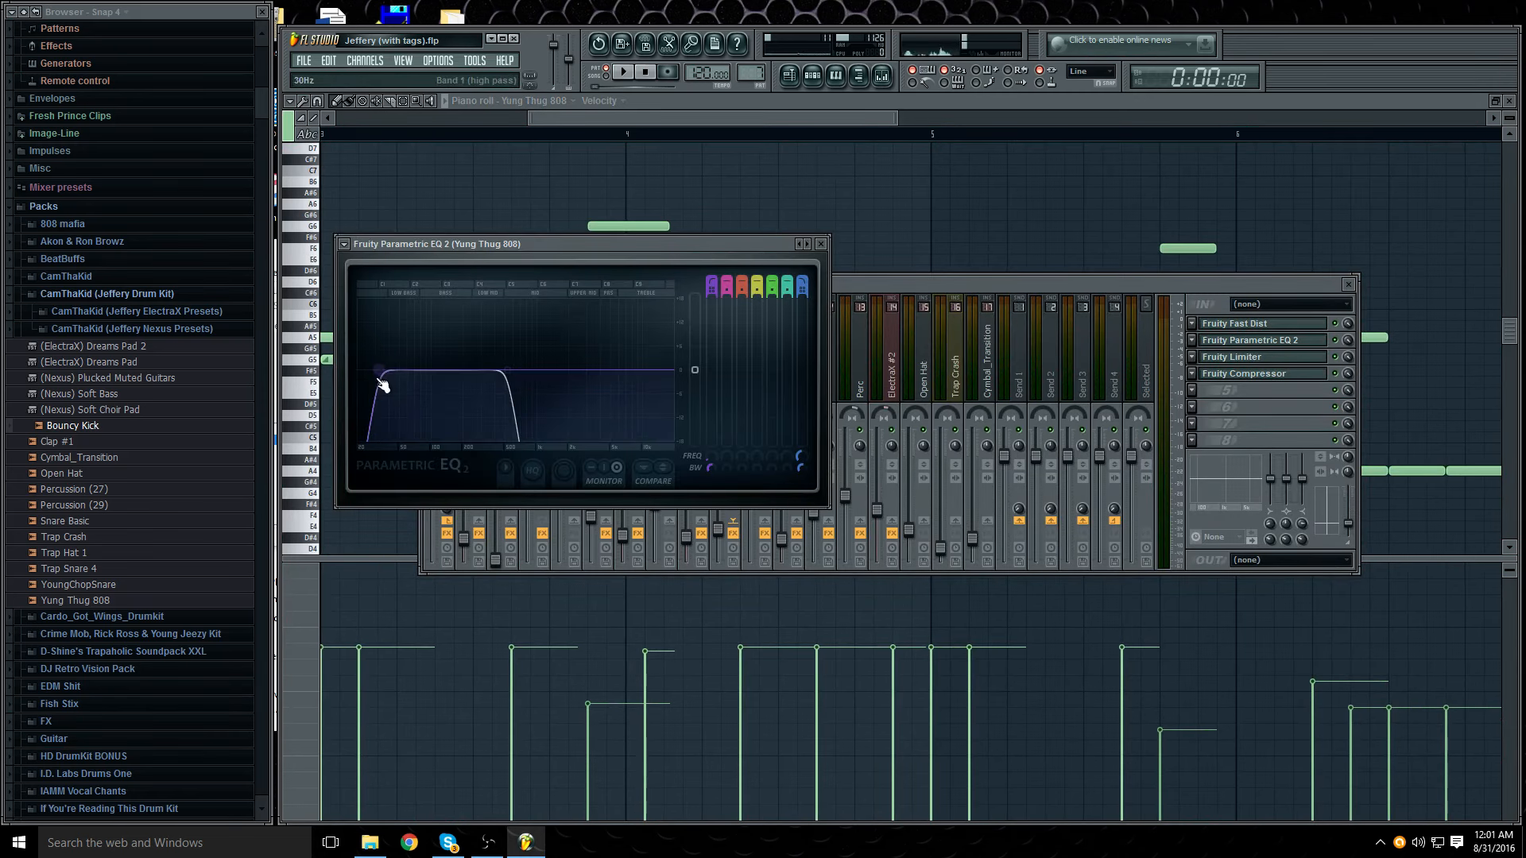
left_click(821, 244)
left_click(1509, 101)
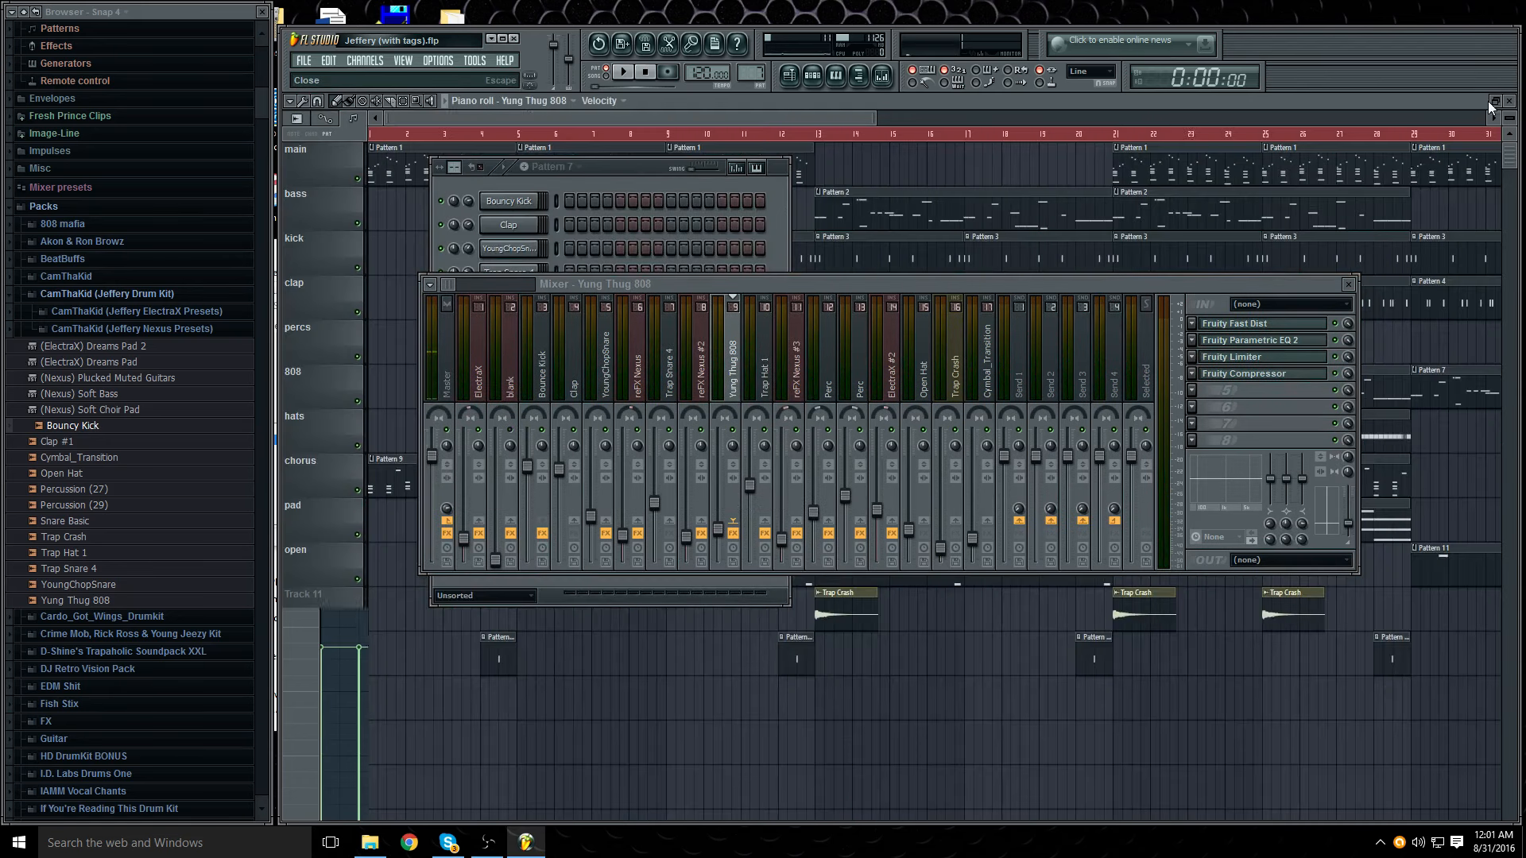
key("F12")
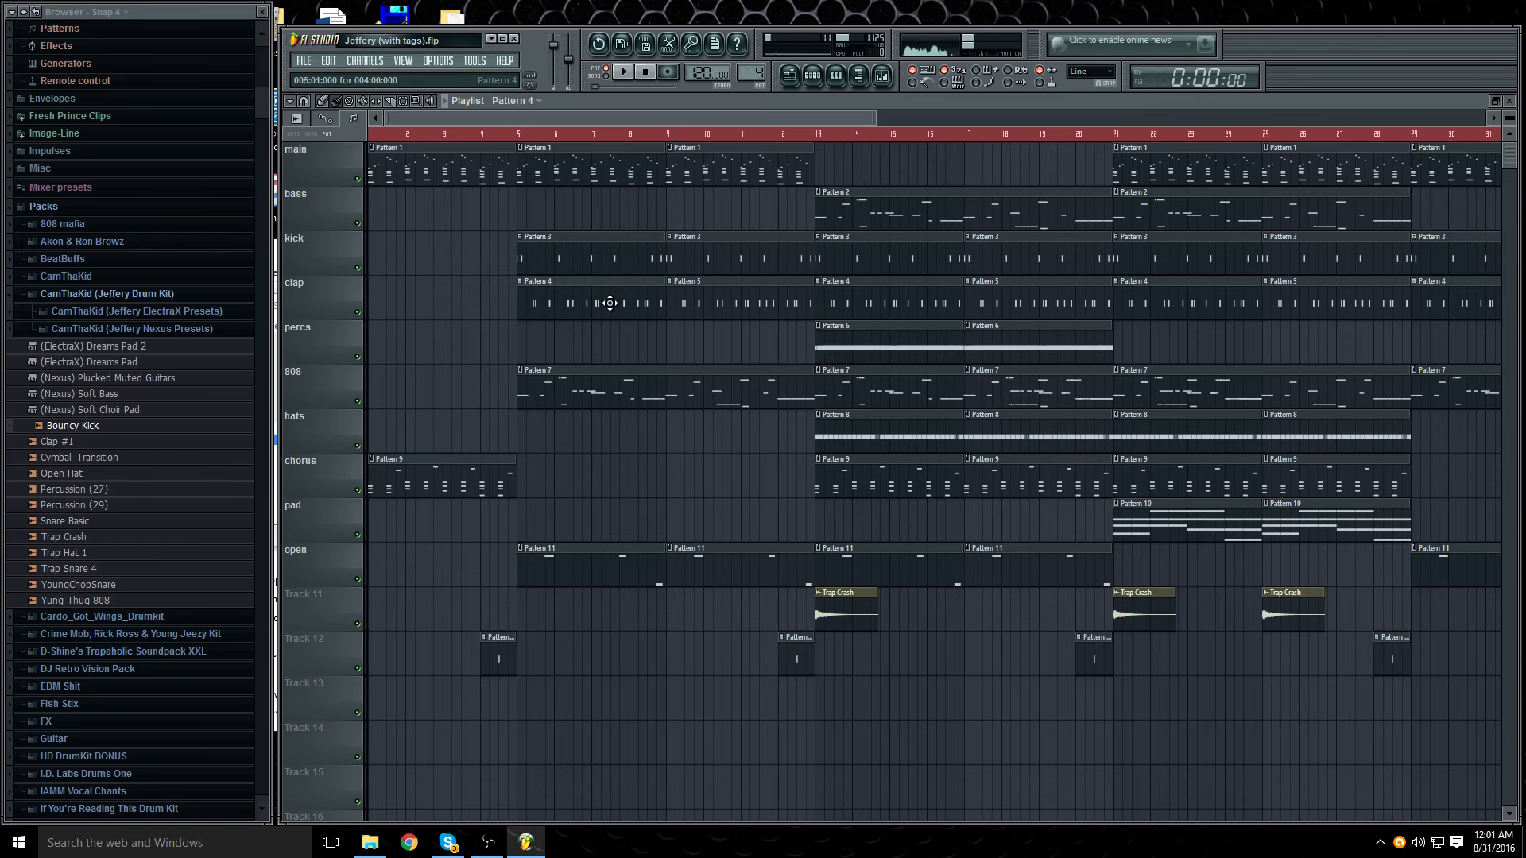
Step: Open the clap track's Pattern 4, preview the Clap #1, YoungChopSnare and Trap Snare 4 samples, and play and stop the pattern
double_click(635, 306)
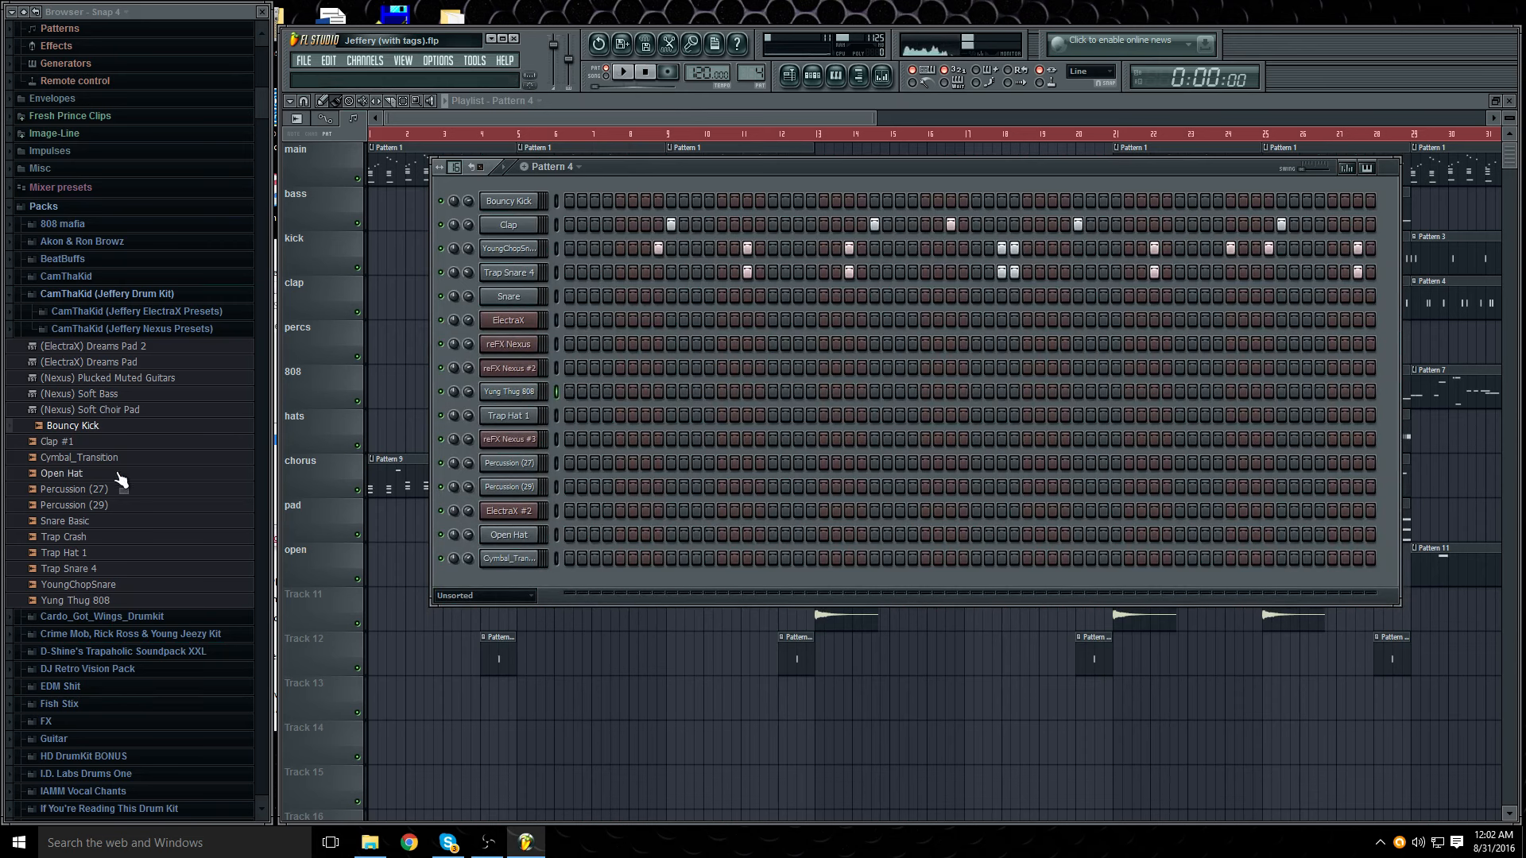
left_click(91, 443)
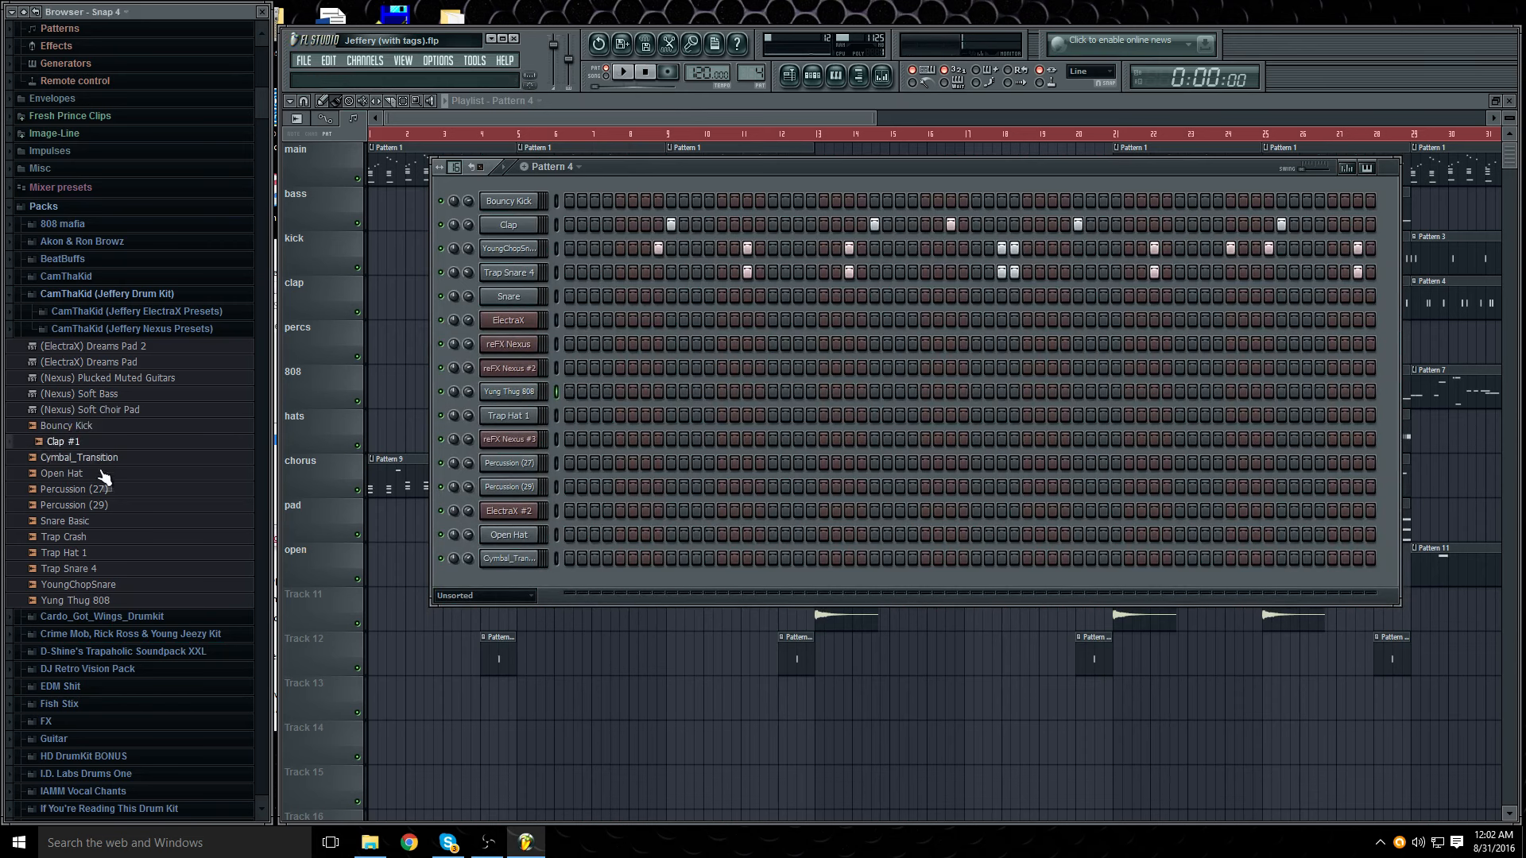
left_click(111, 585)
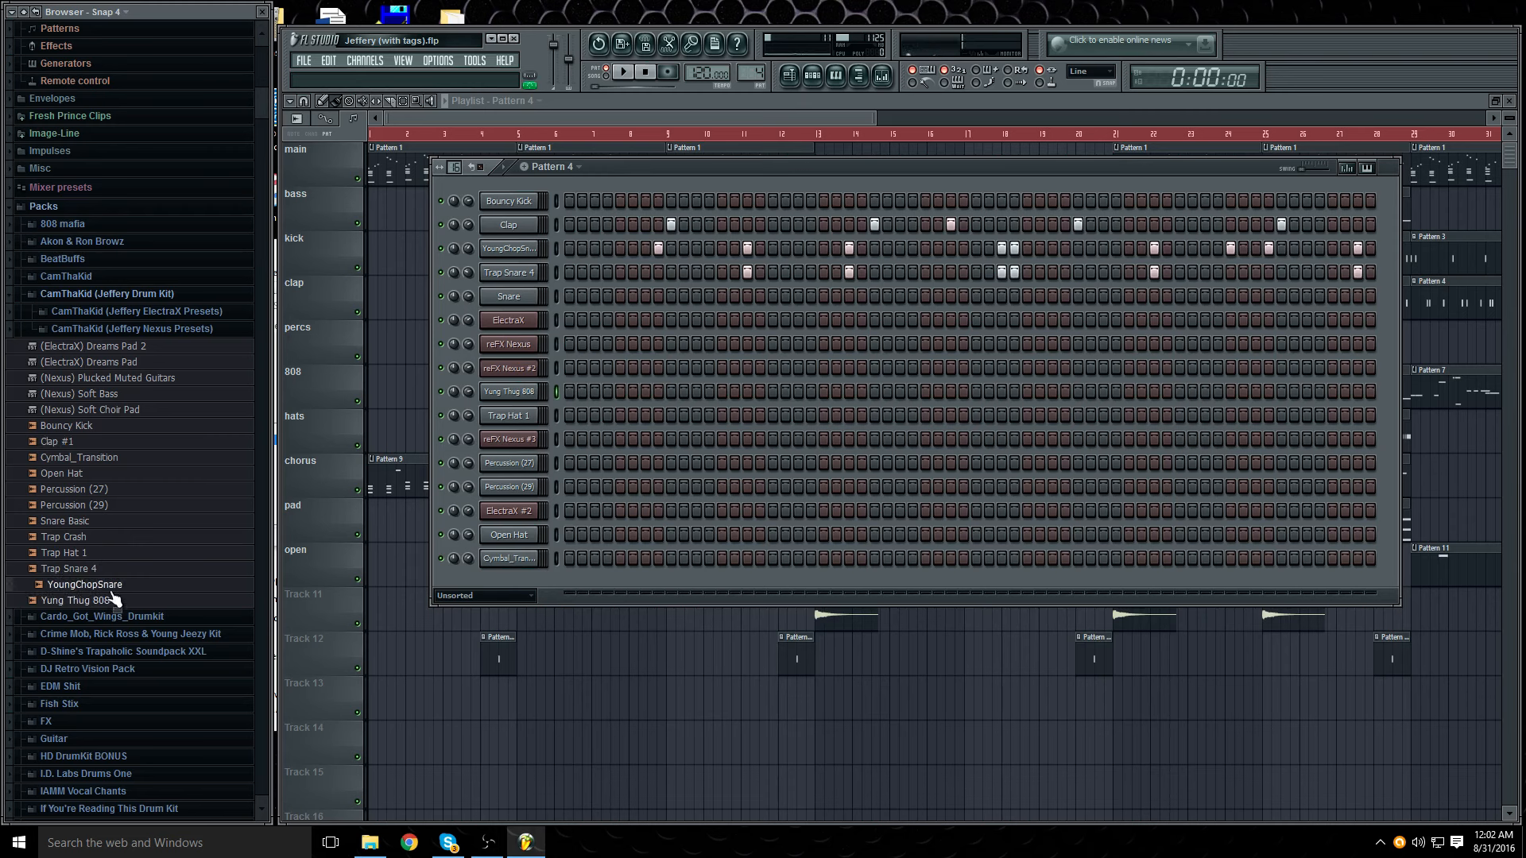
left_click(95, 569)
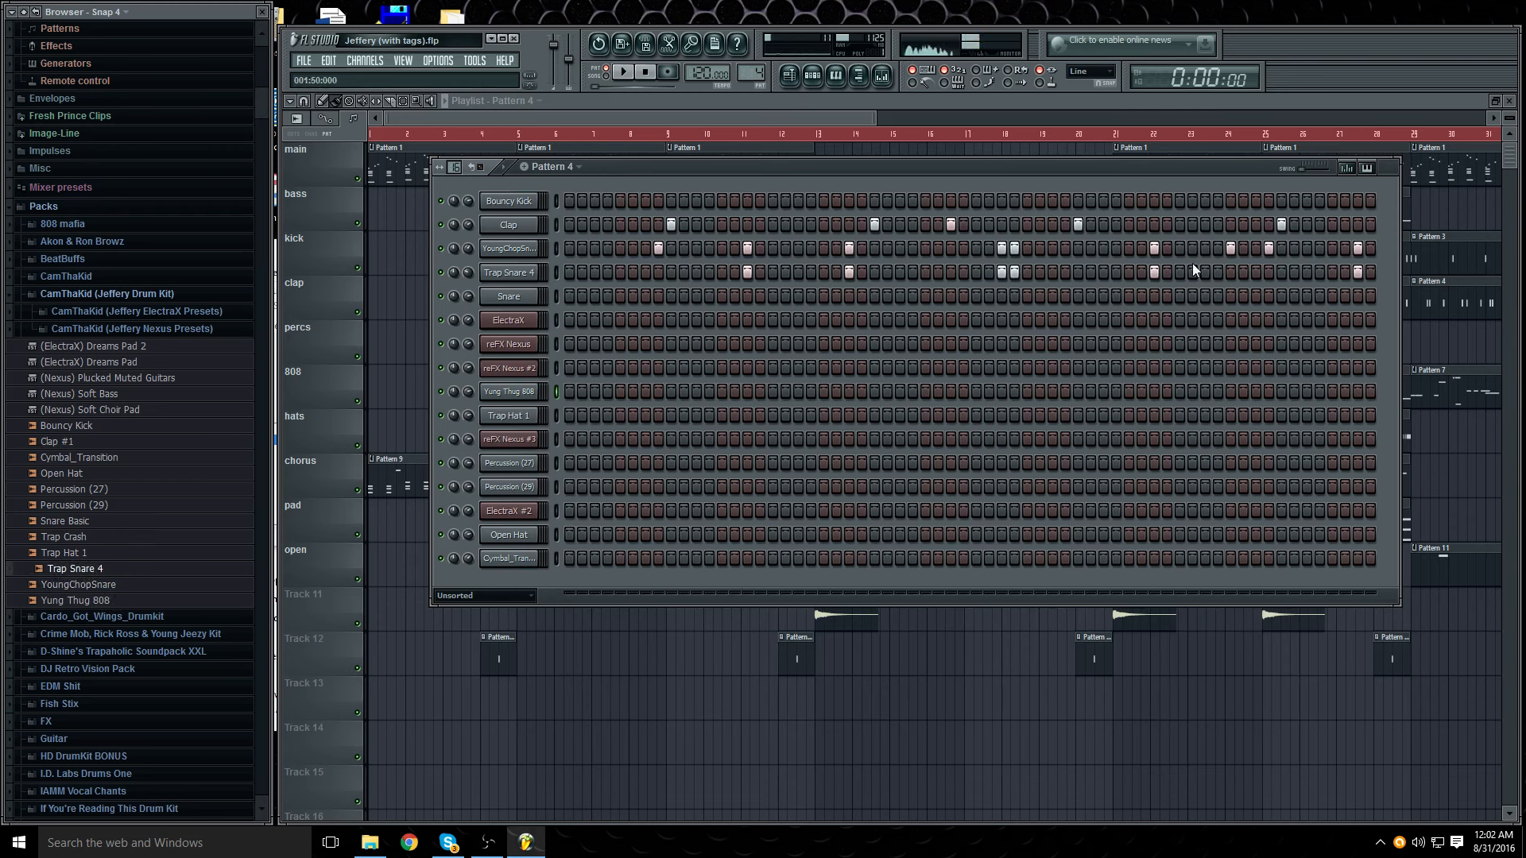
left_click(623, 72)
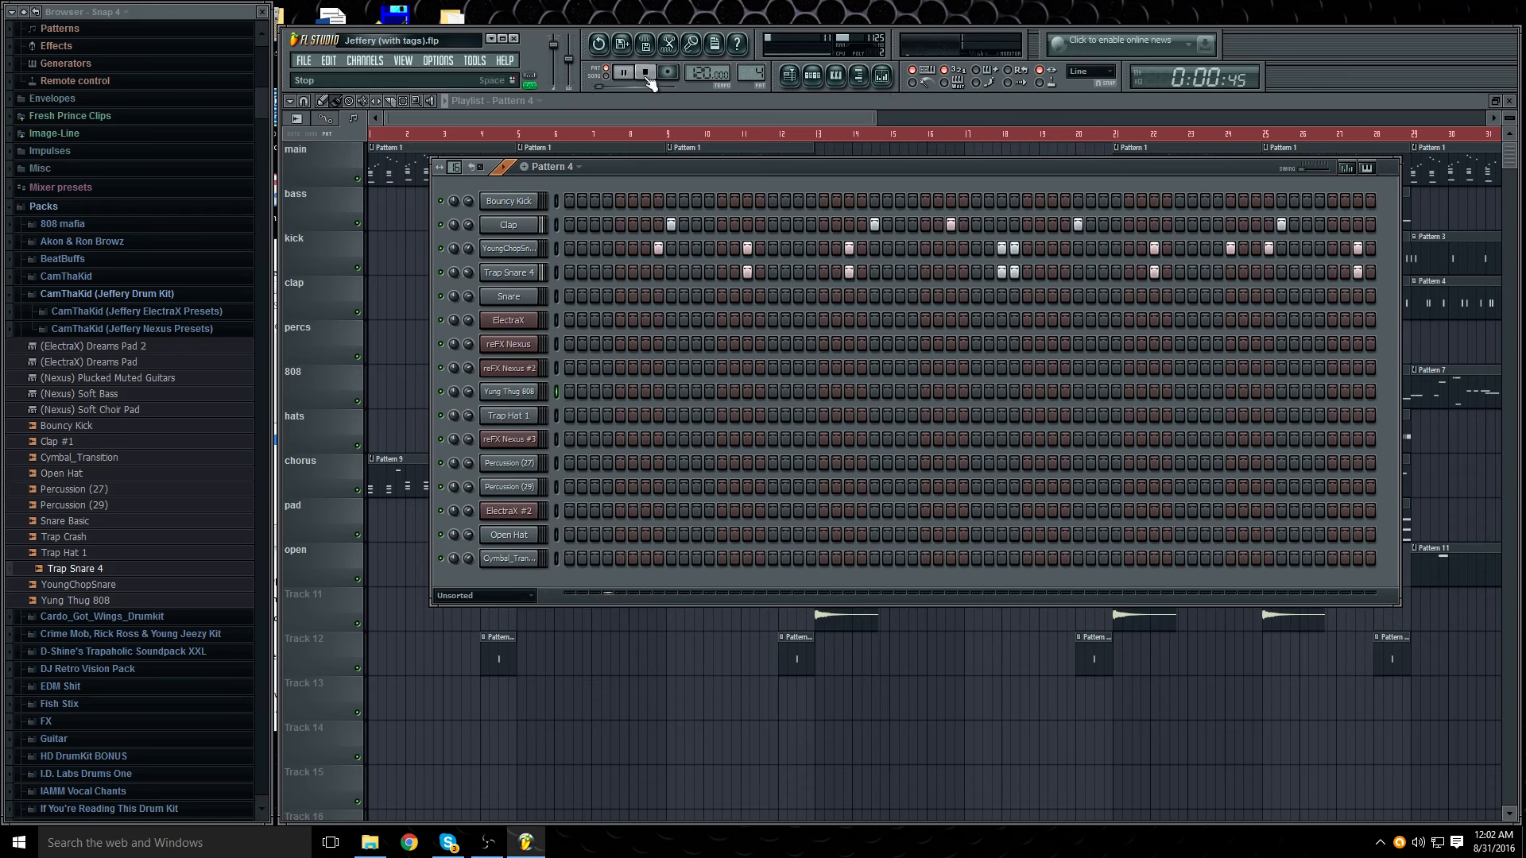
key("space")
Step: Inspect the effects on the Clap, YoungChopSnare and Trap Snare 4 mixer tracks, including YoungChopSnare's Parametric EQ 2, and return to Pattern 4
left_click(881, 75)
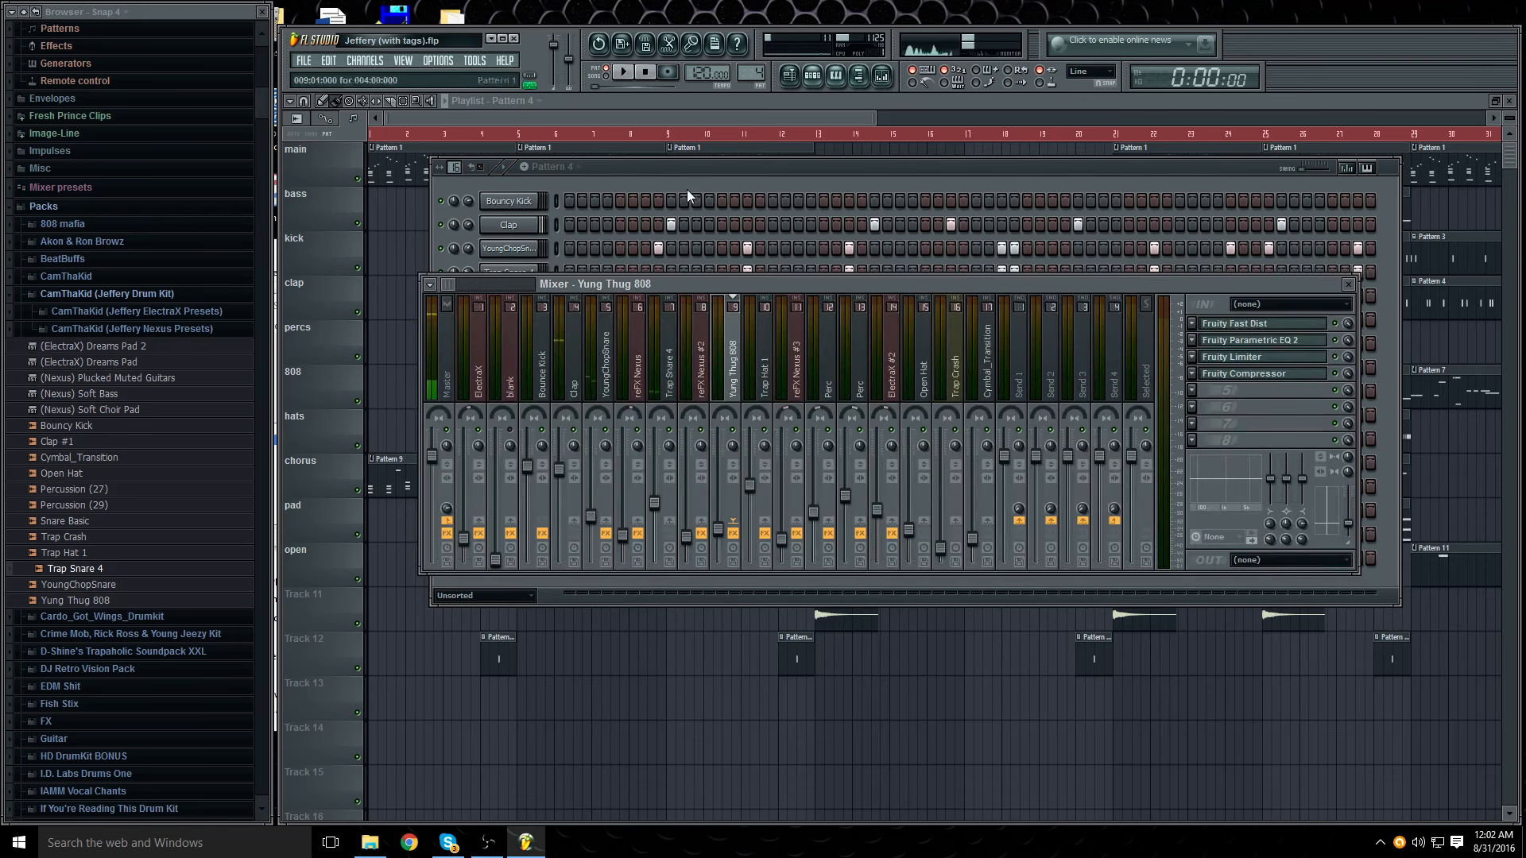
left_click(606, 398)
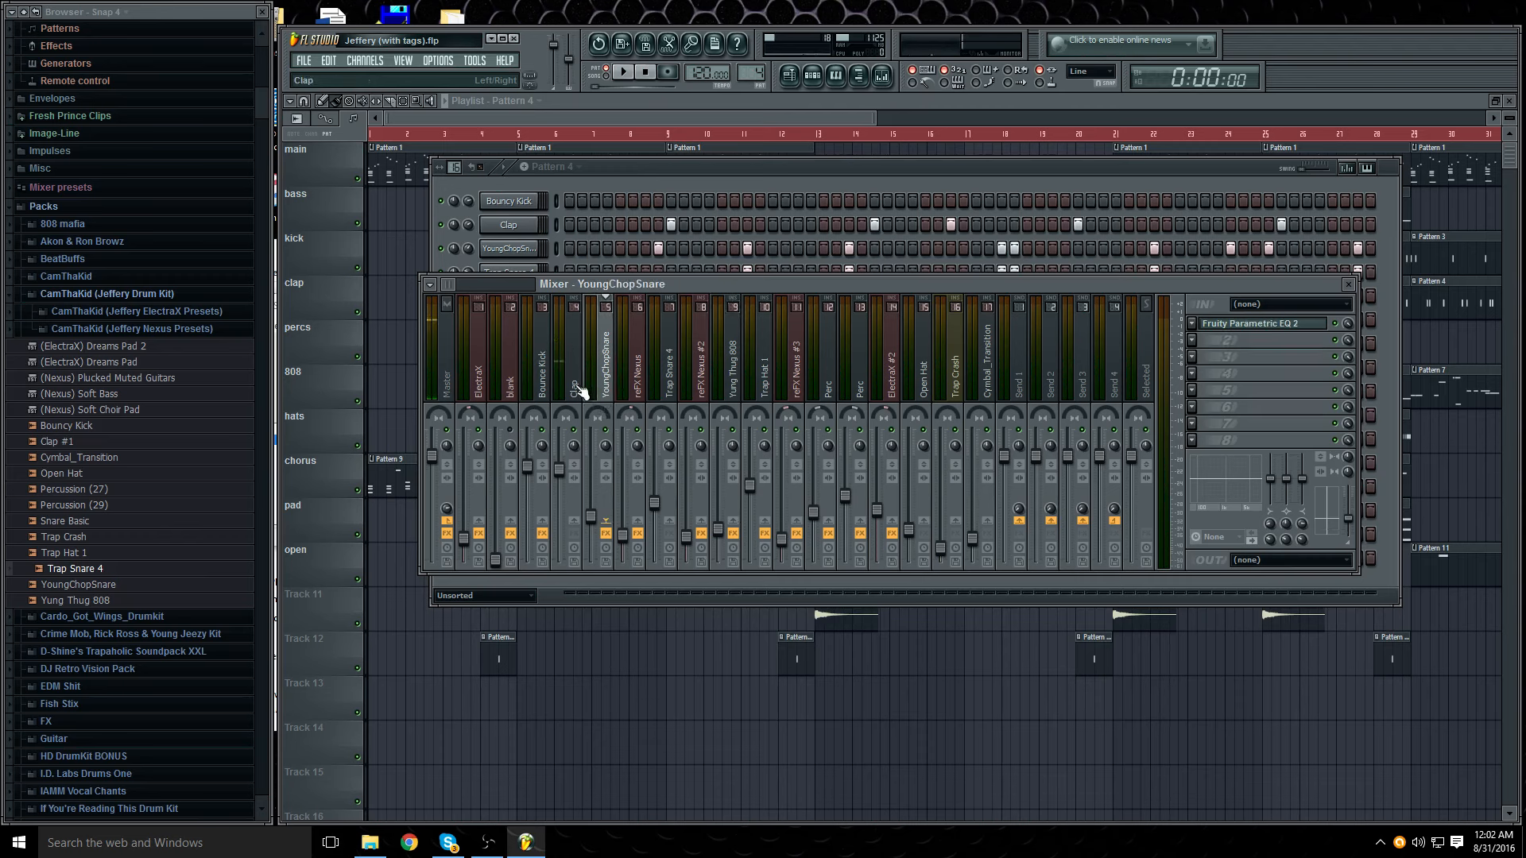
left_click(575, 394)
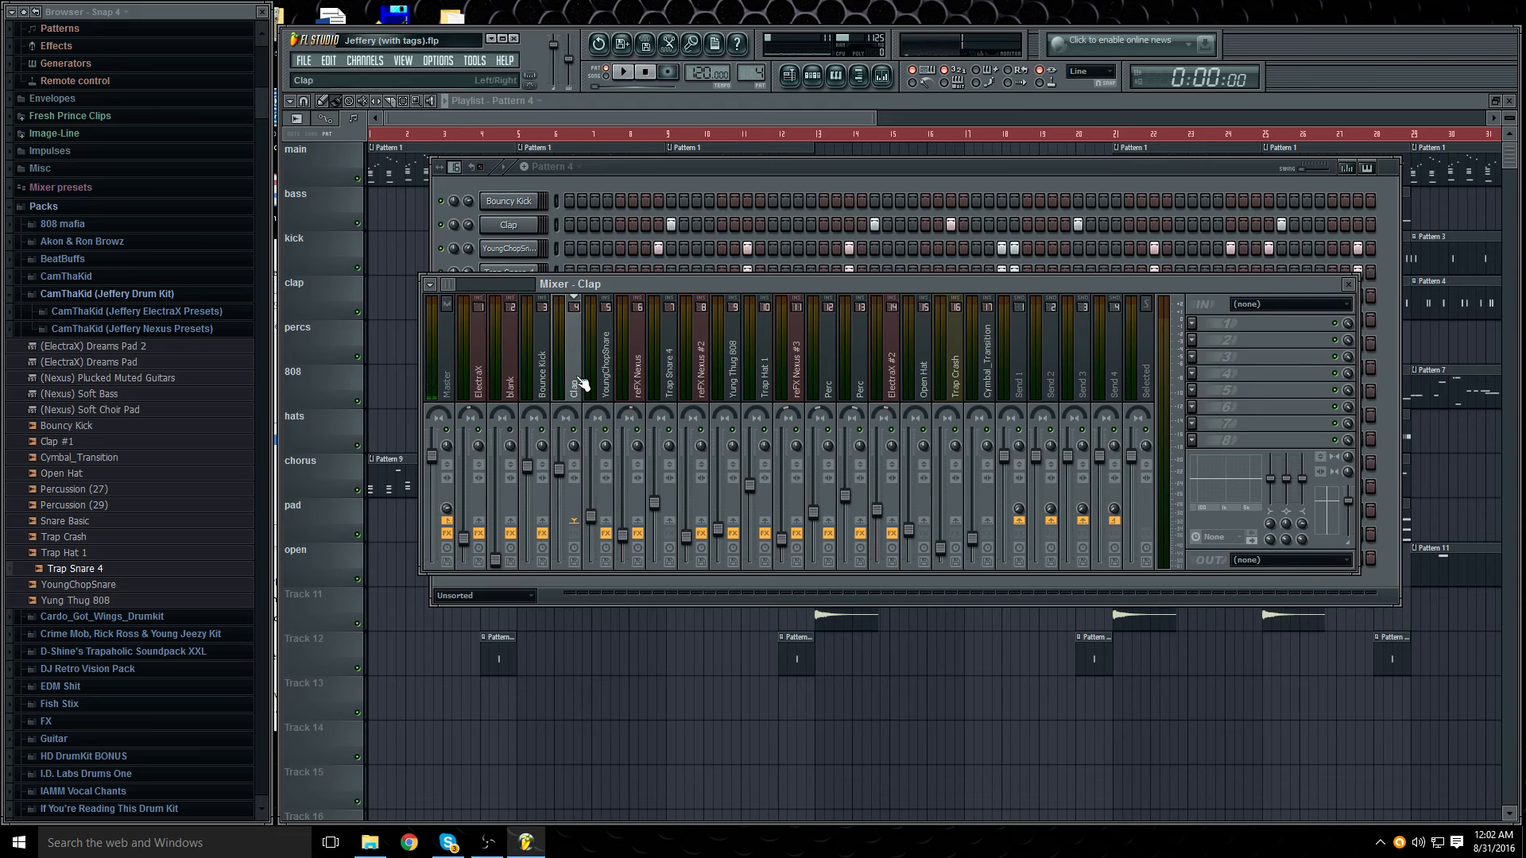
left_click(609, 389)
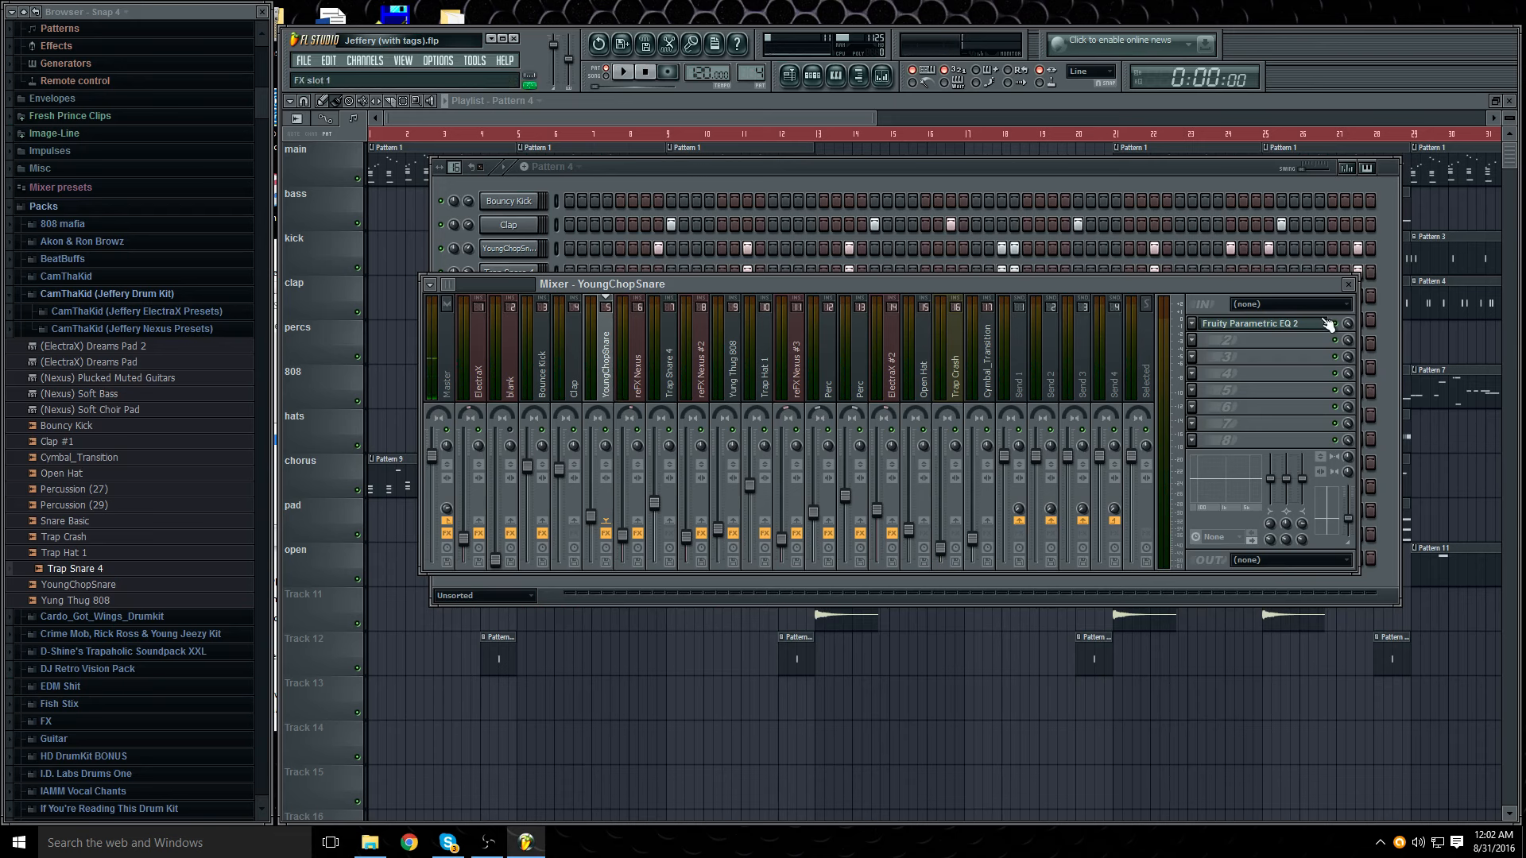
left_click(1238, 324)
left_click(775, 210)
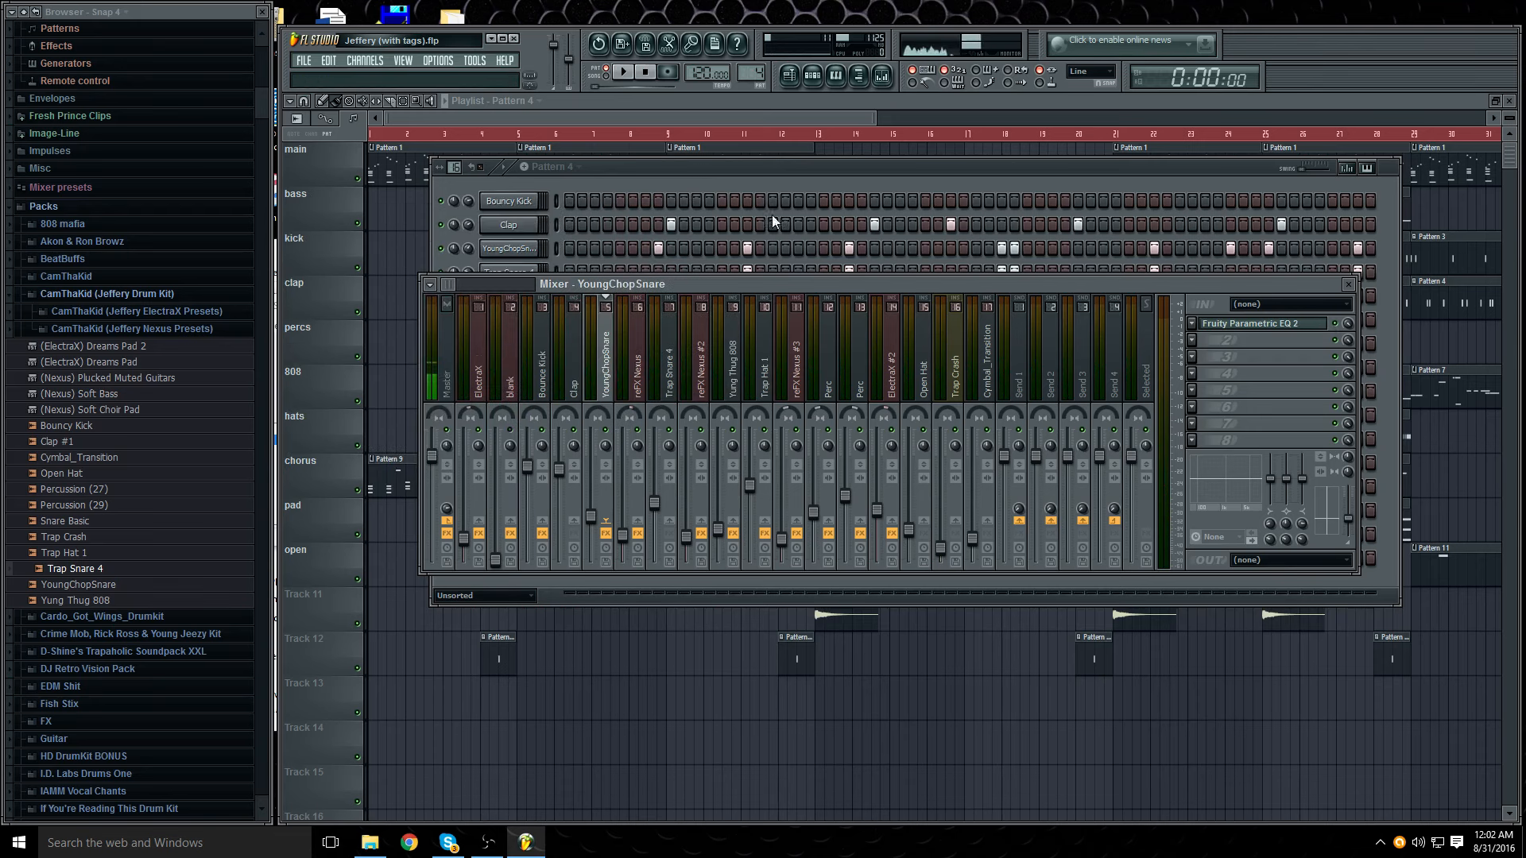
left_click(675, 389)
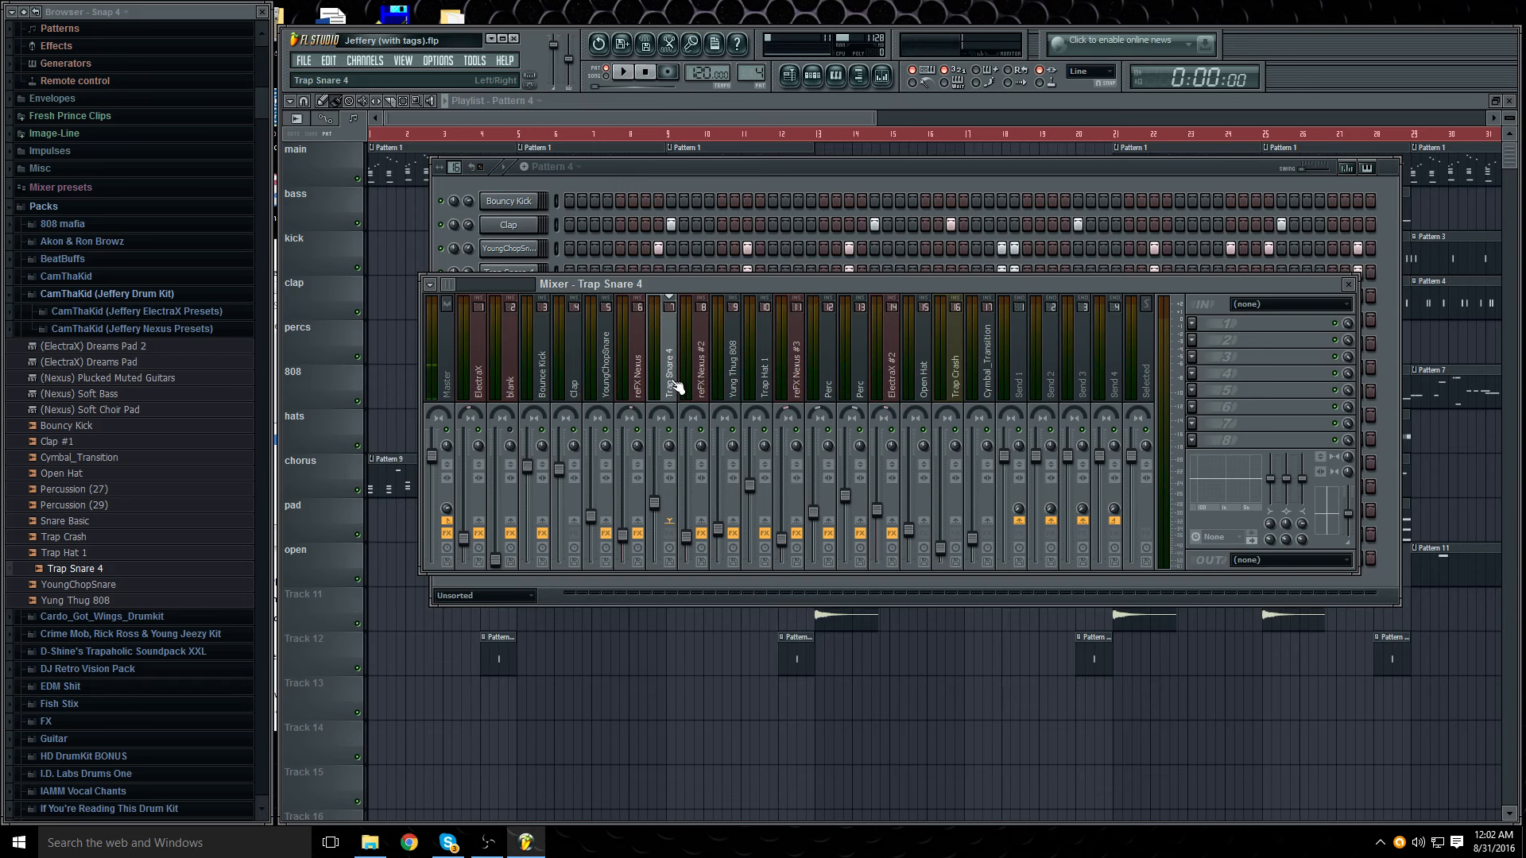
left_click(574, 381)
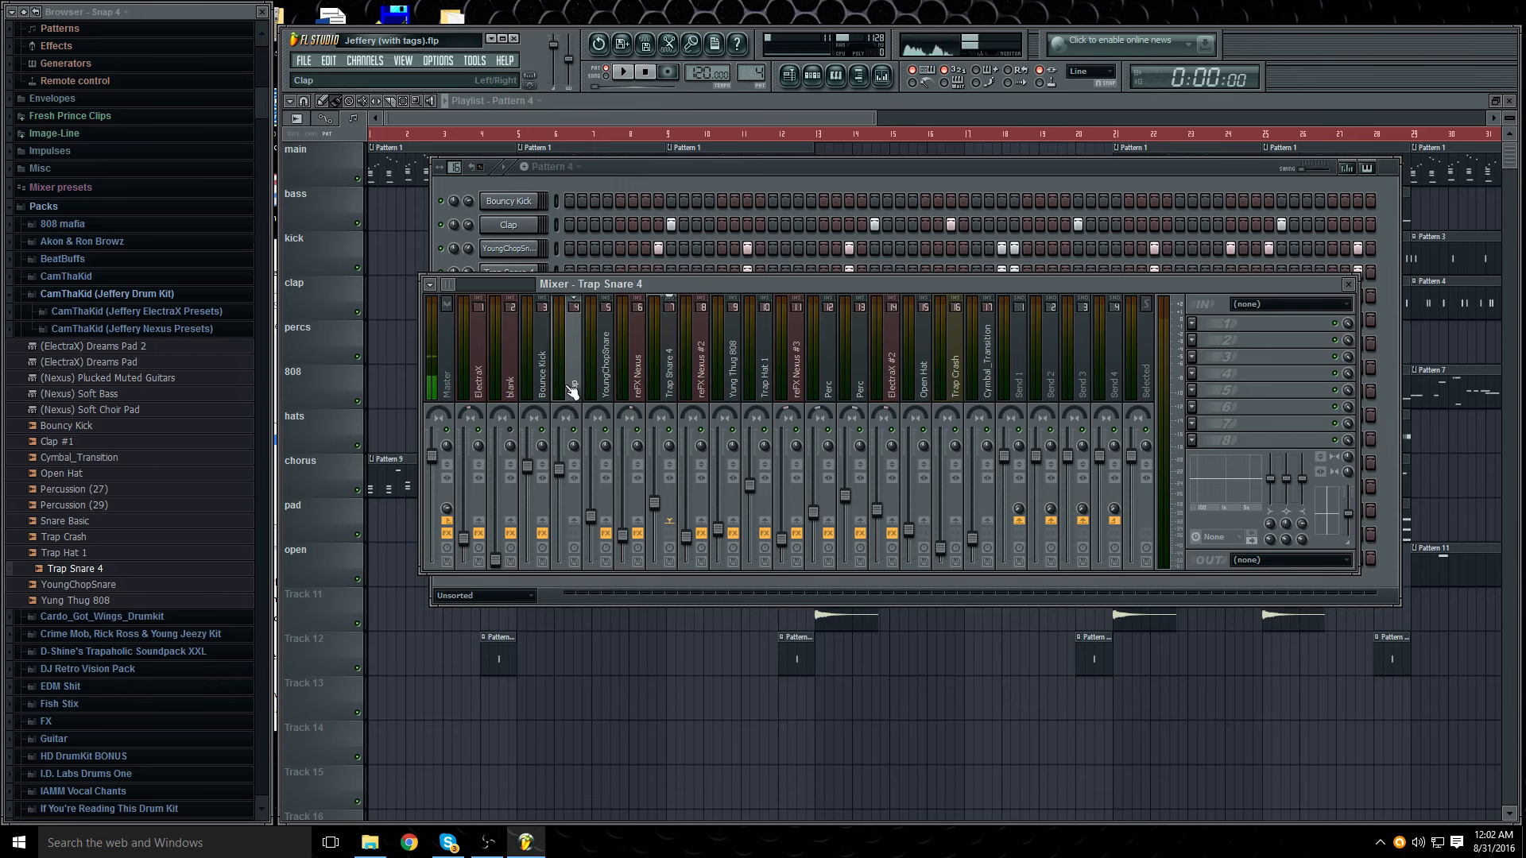
left_click(671, 169)
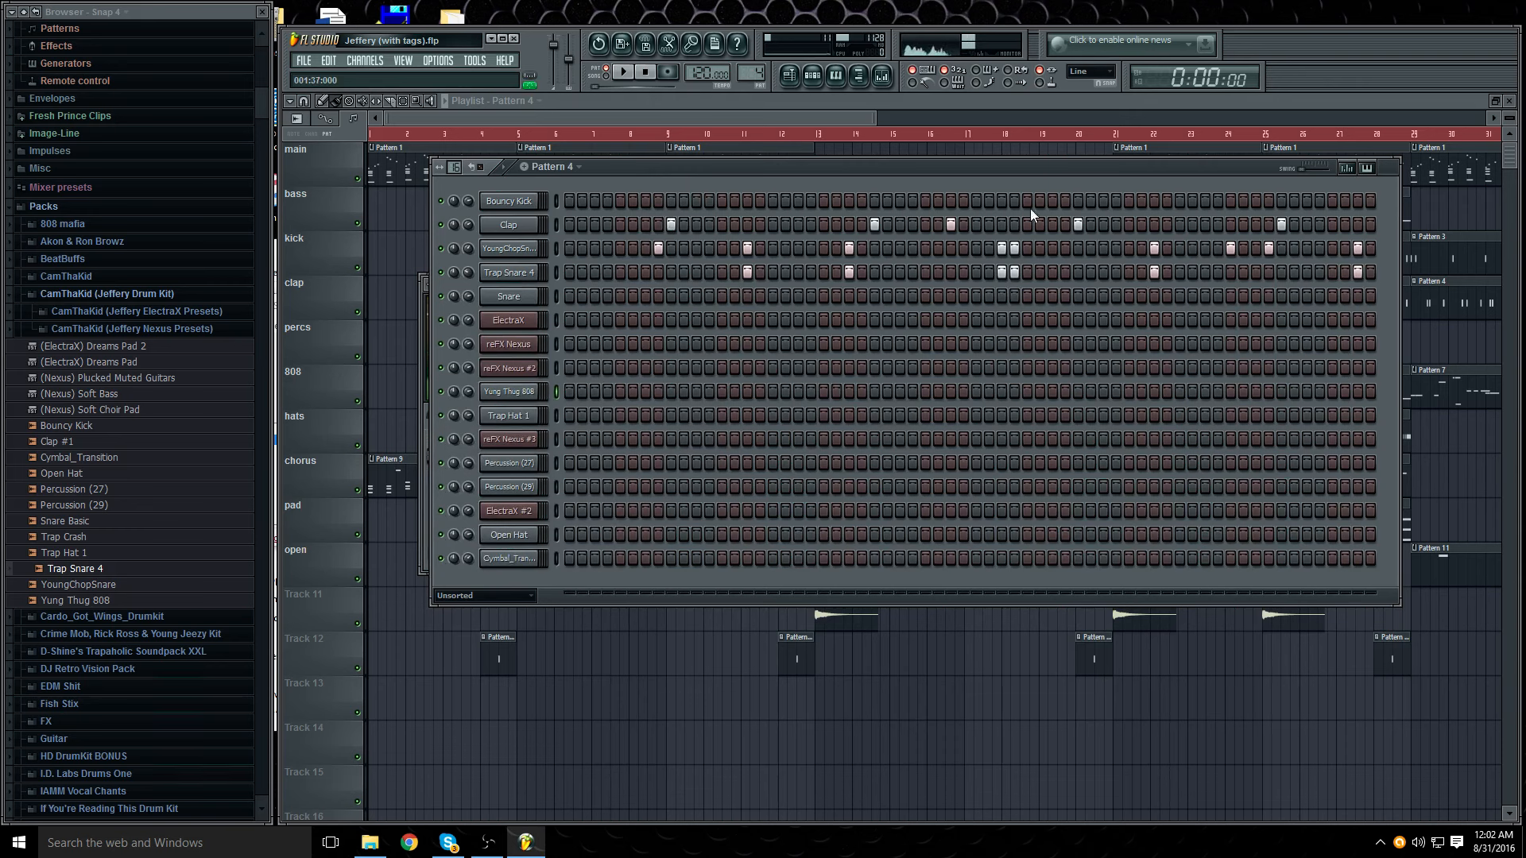
Step: Open the clap track's Pattern 5 variation, play and stop it, and return to the playlist
left_click(869, 125)
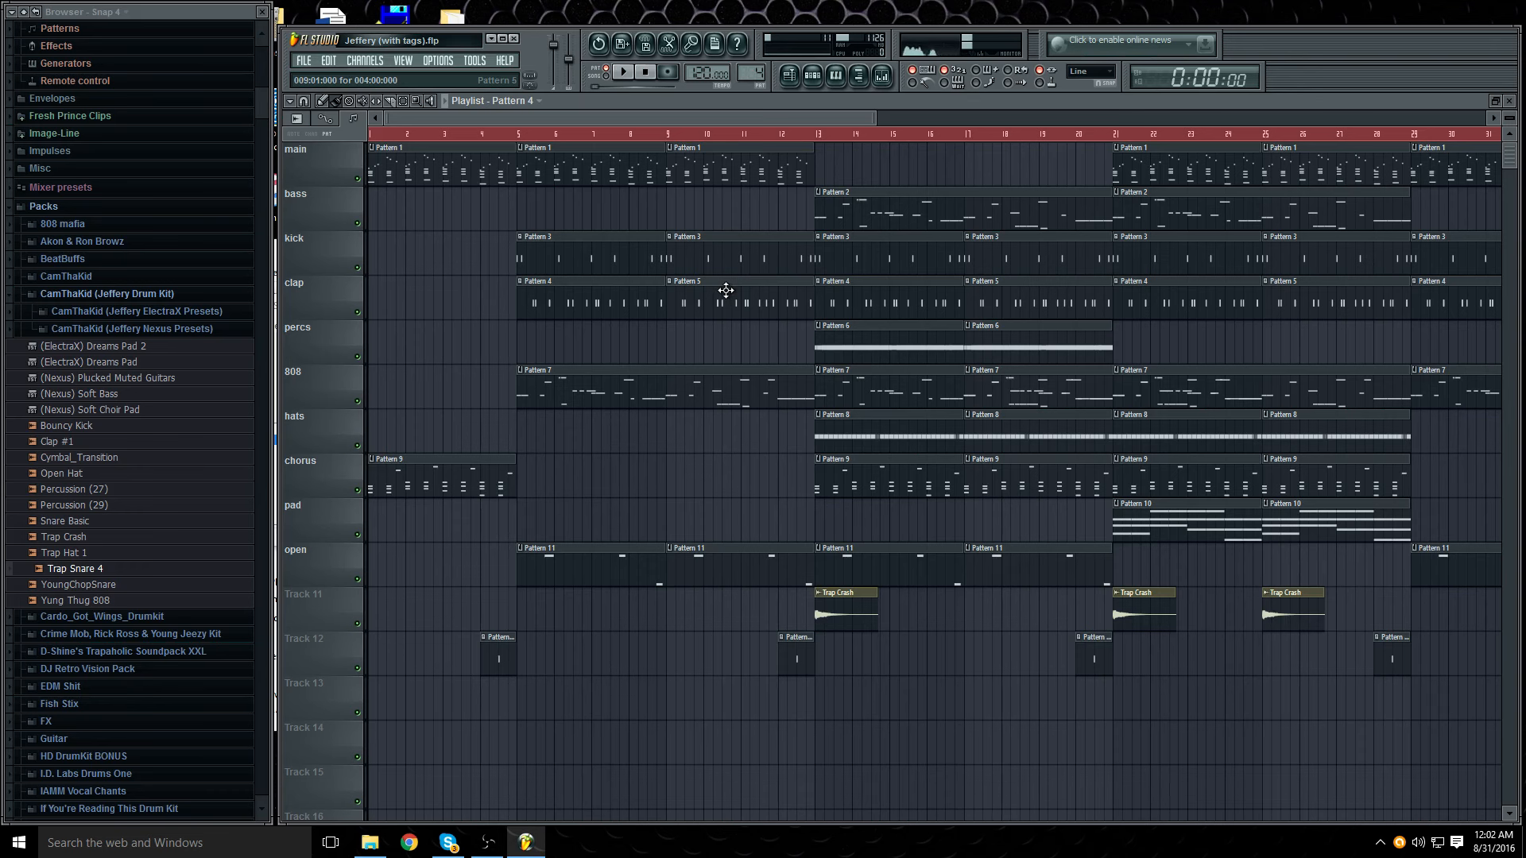
double_click(701, 310)
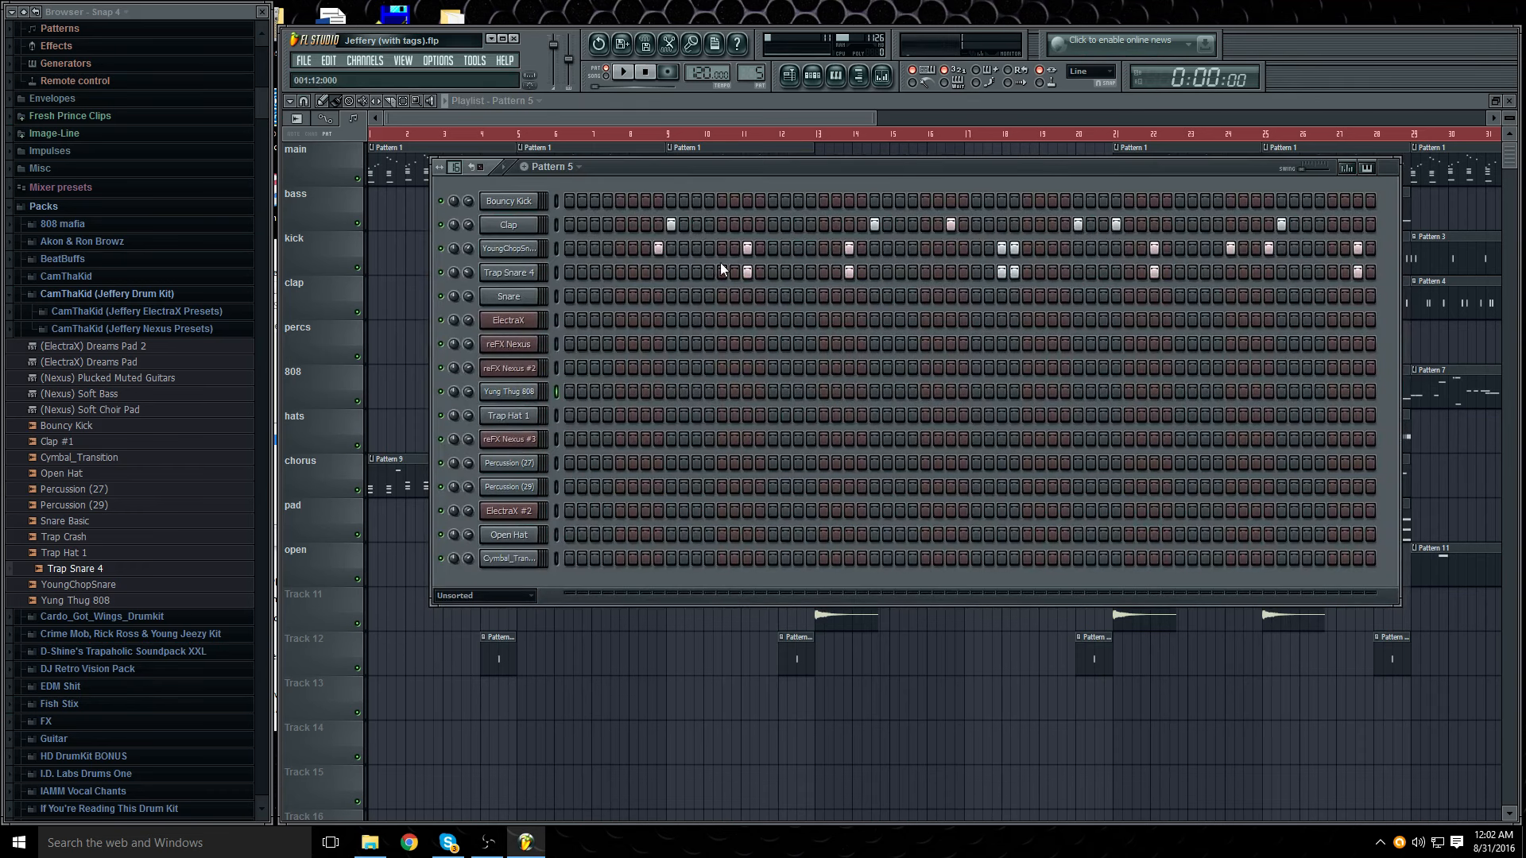
left_click_drag(703, 163, 666, 206)
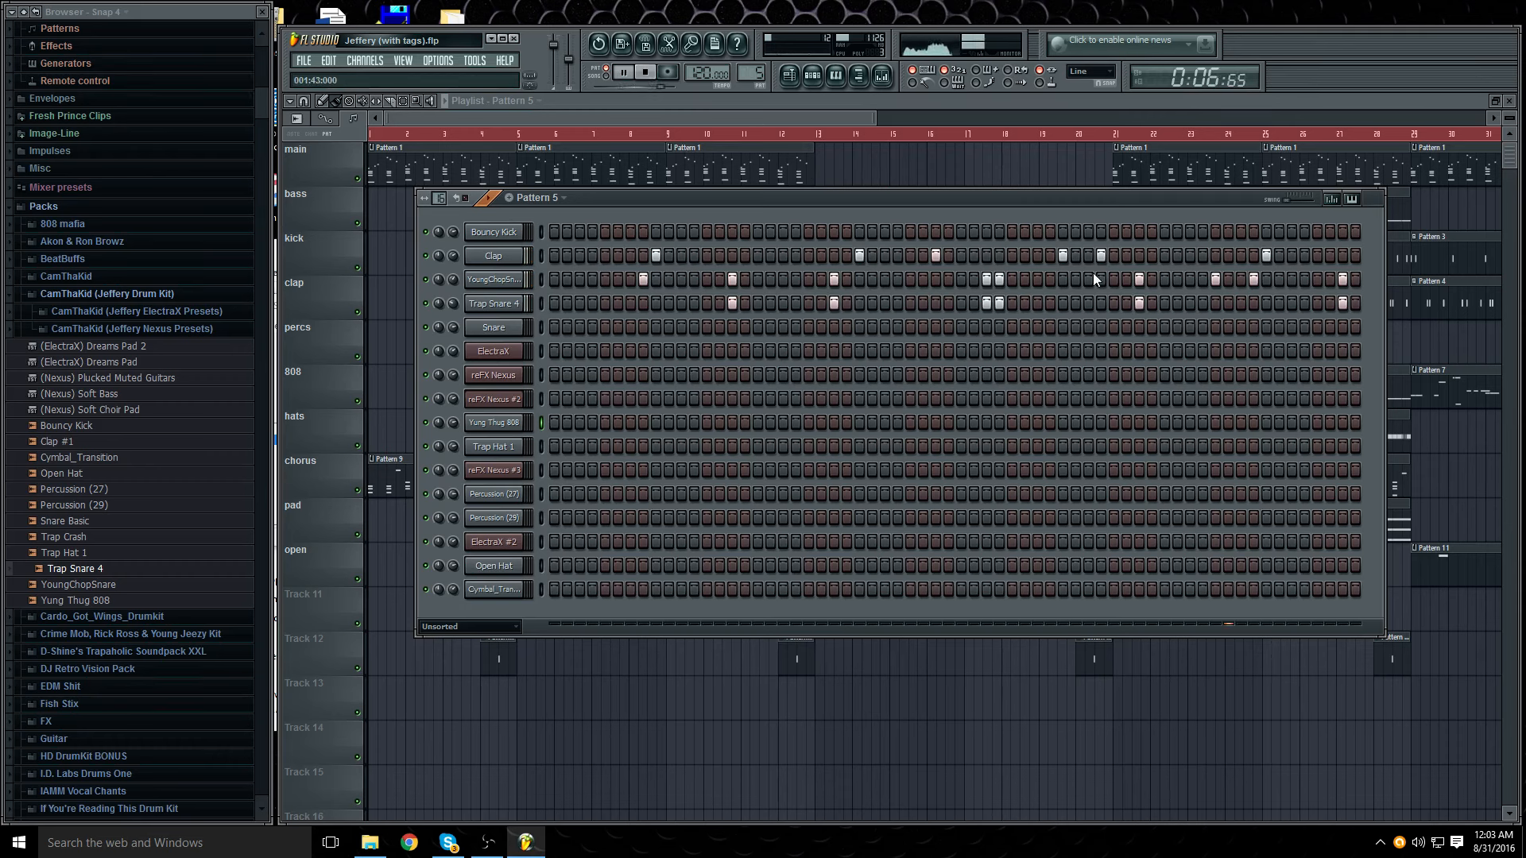
left_click(646, 73)
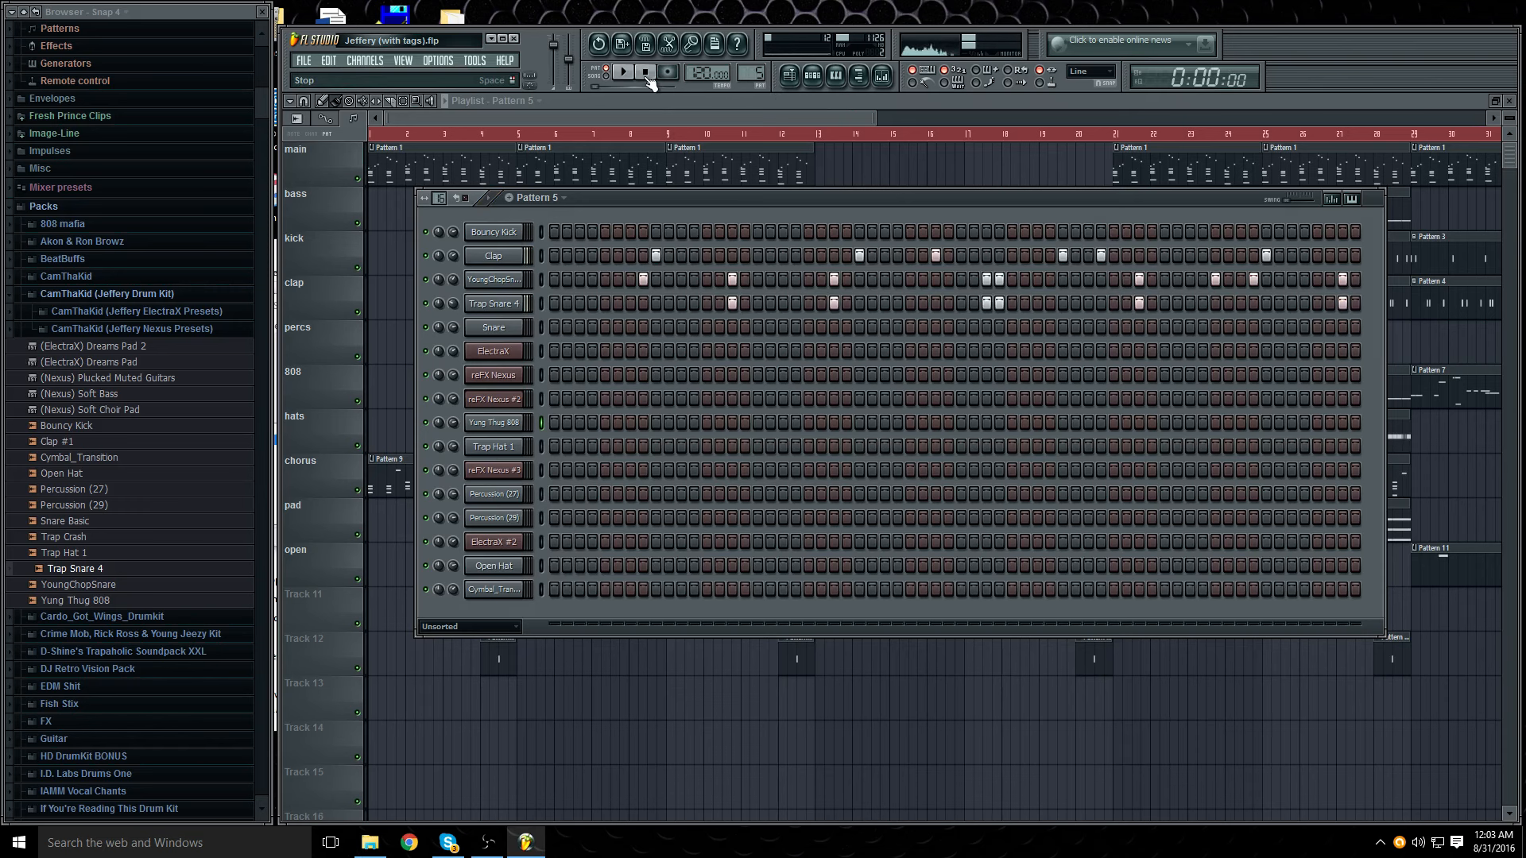
key("F6")
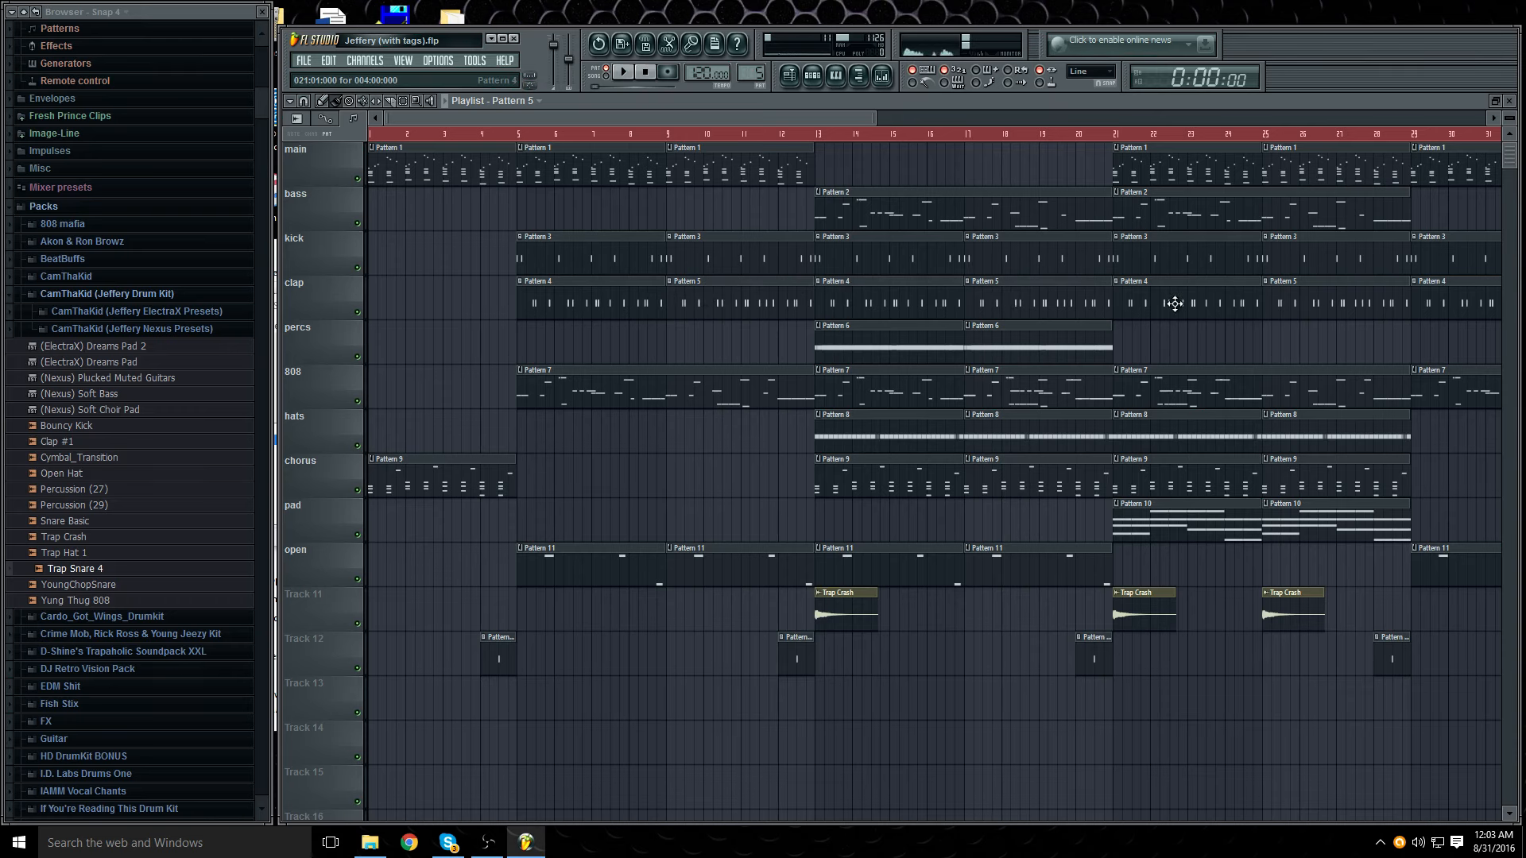
Step: Open the percs track's Pattern 6, look at the Percussion (27) notes in the piano roll, close it, and play the pattern
left_click_drag(741, 121, 691, 123)
double_click(850, 349)
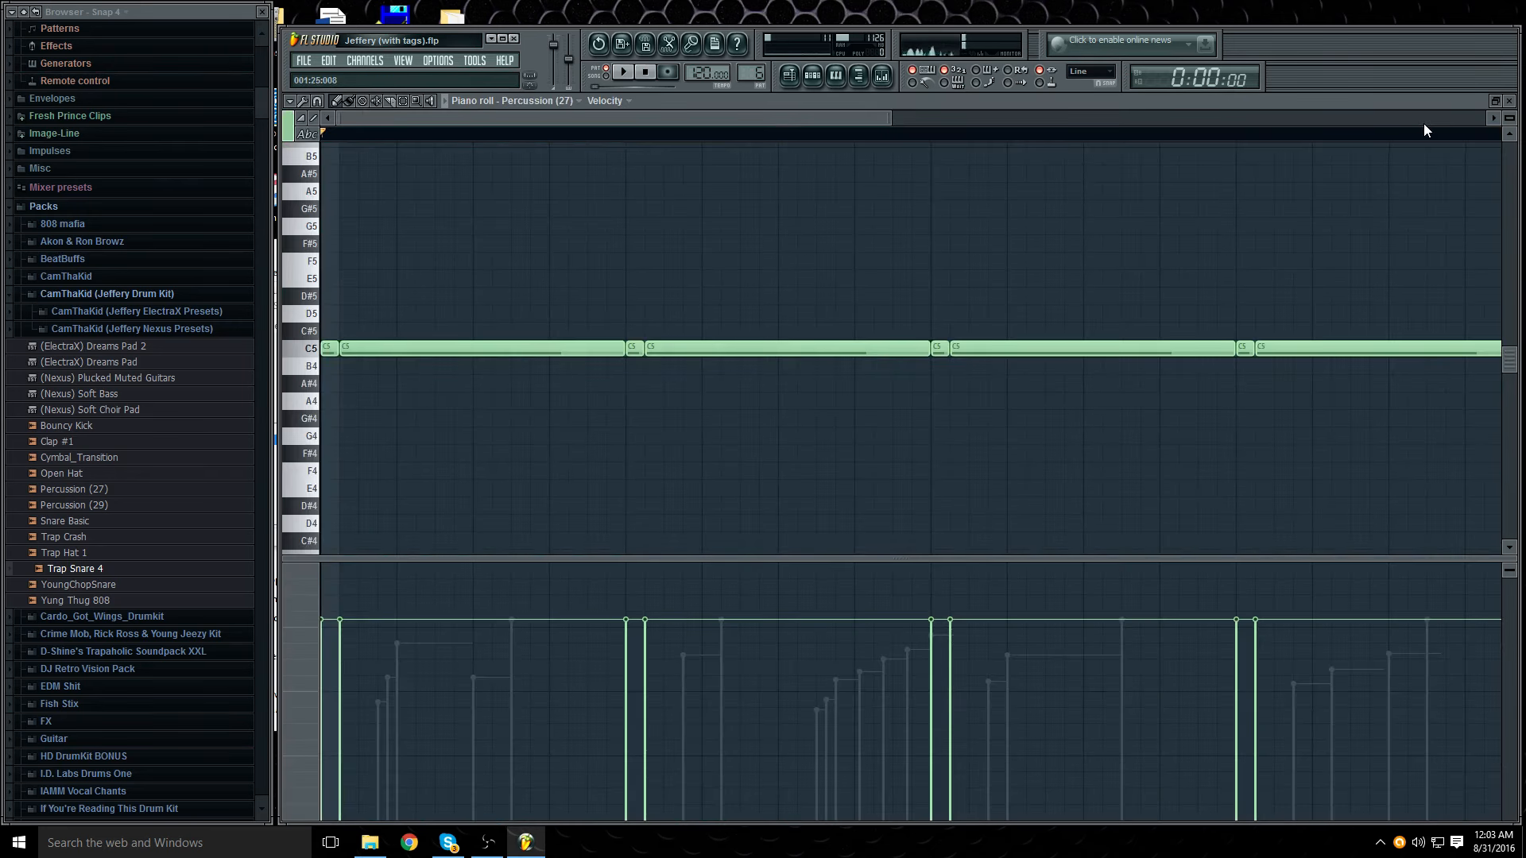
left_click(1510, 103)
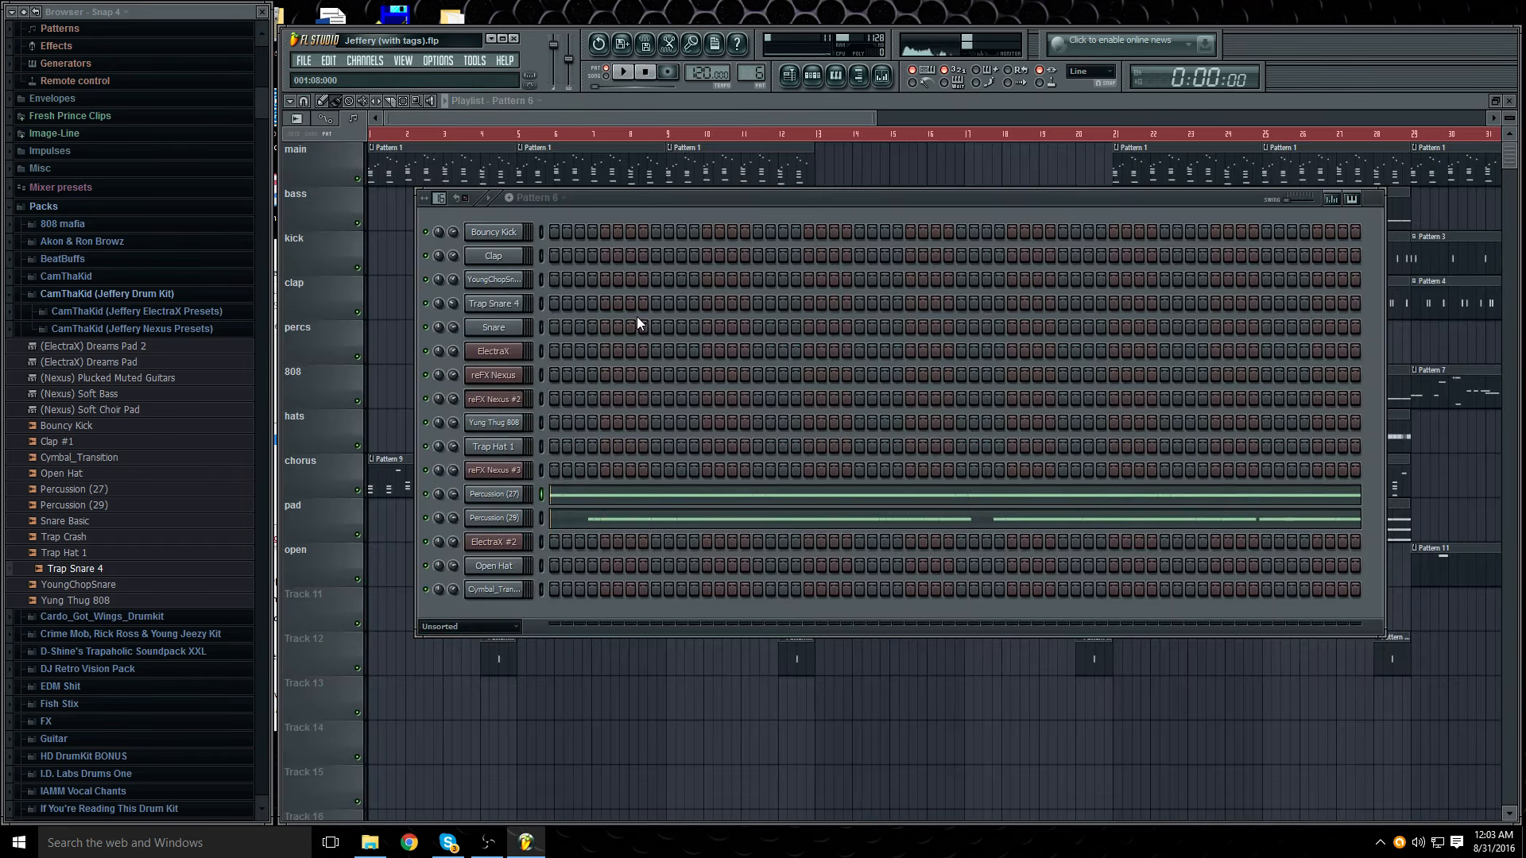
left_click(624, 74)
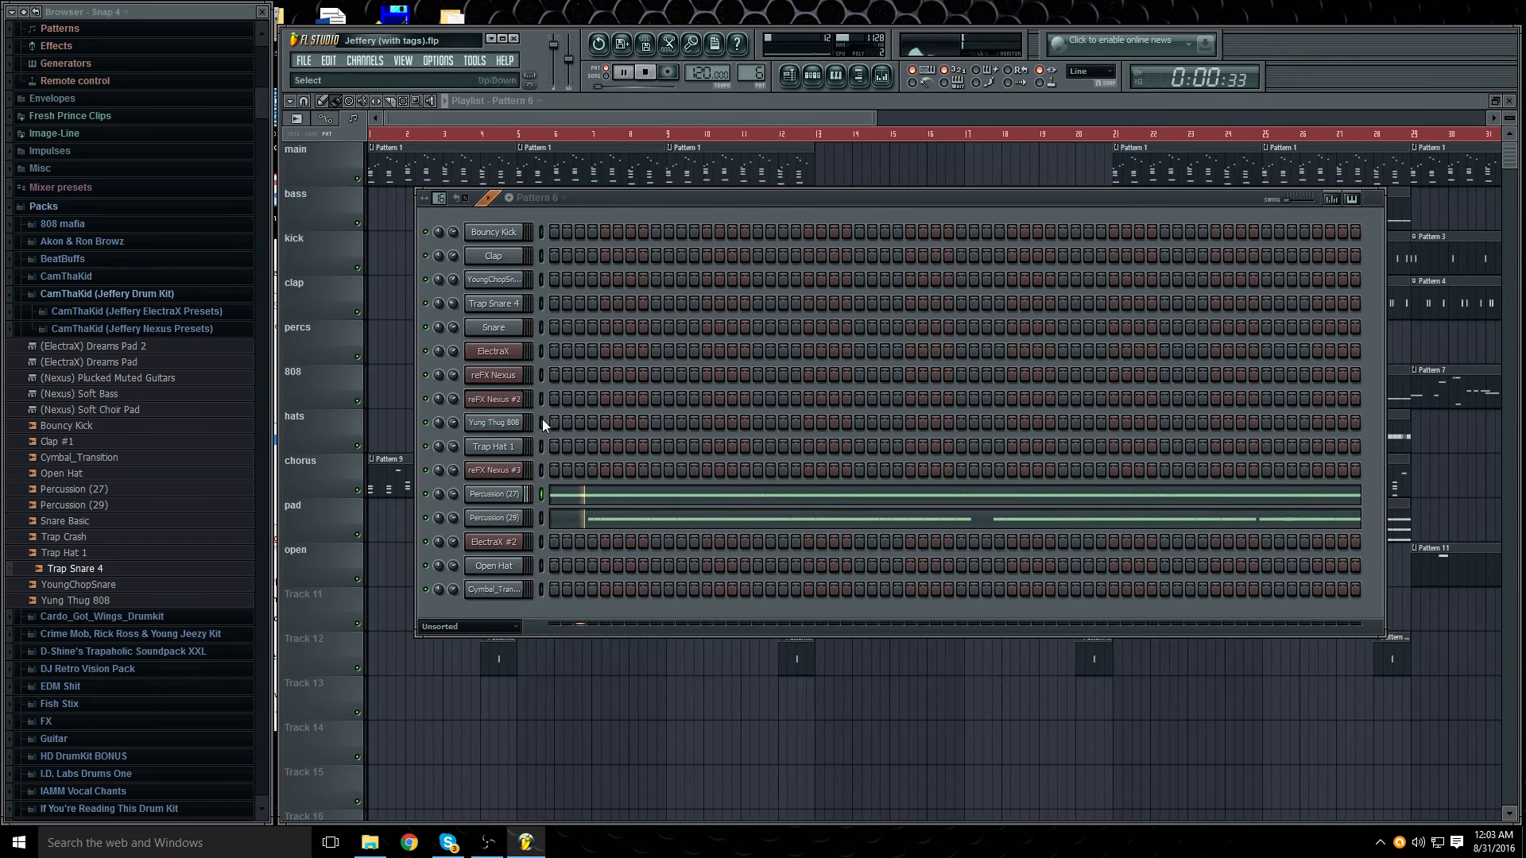
Step: Examine the Percussion (27) notes in the piano roll during playback, stop it, preview the Percussion (27) sample, and close the piano roll
right_click(512, 495)
left_click(548, 494)
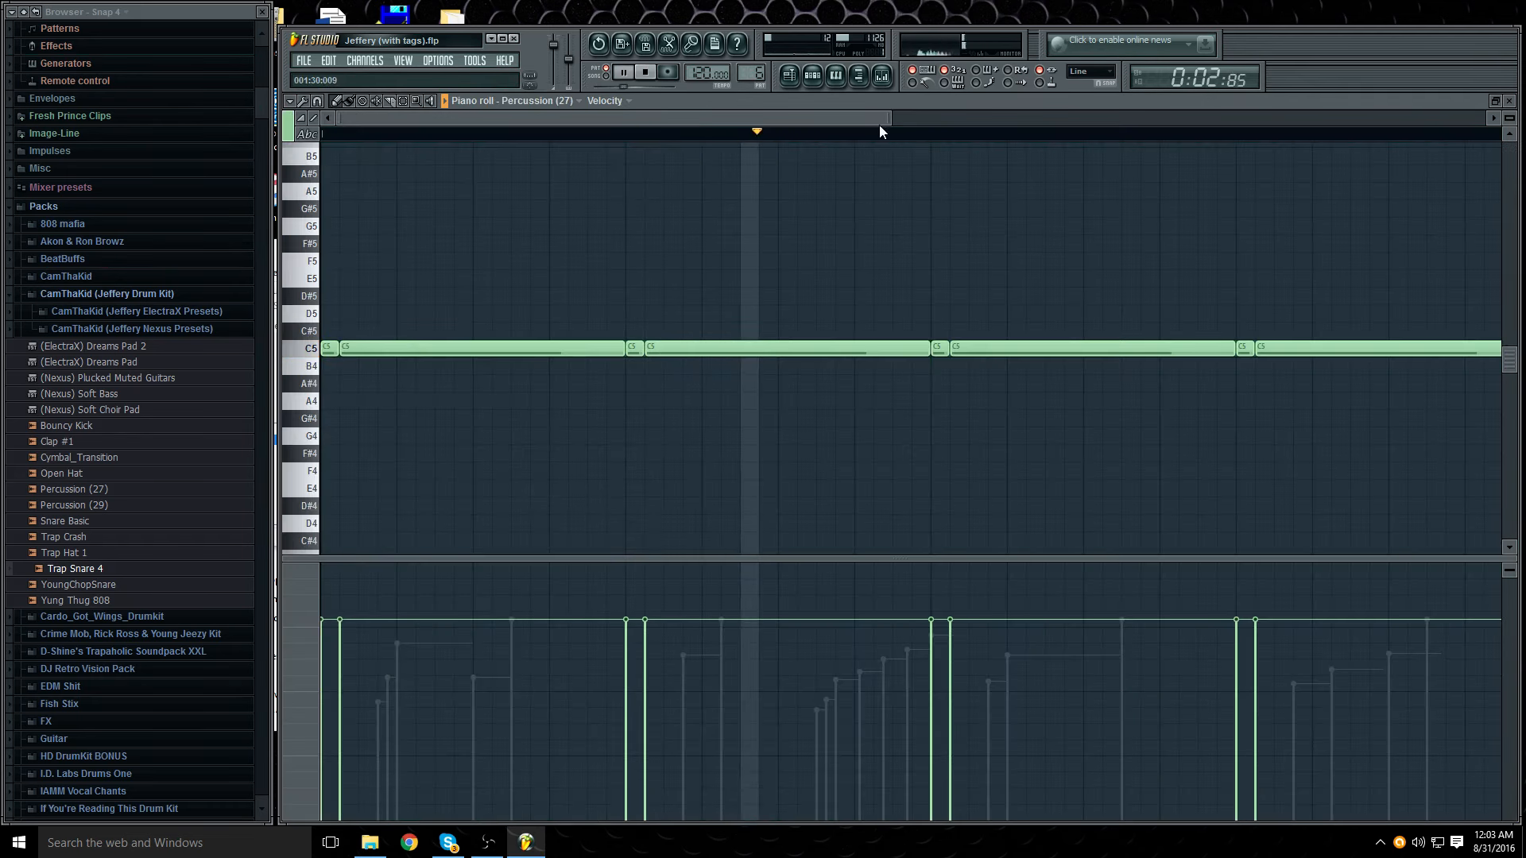
left_click_drag(1012, 109, 1011, 111)
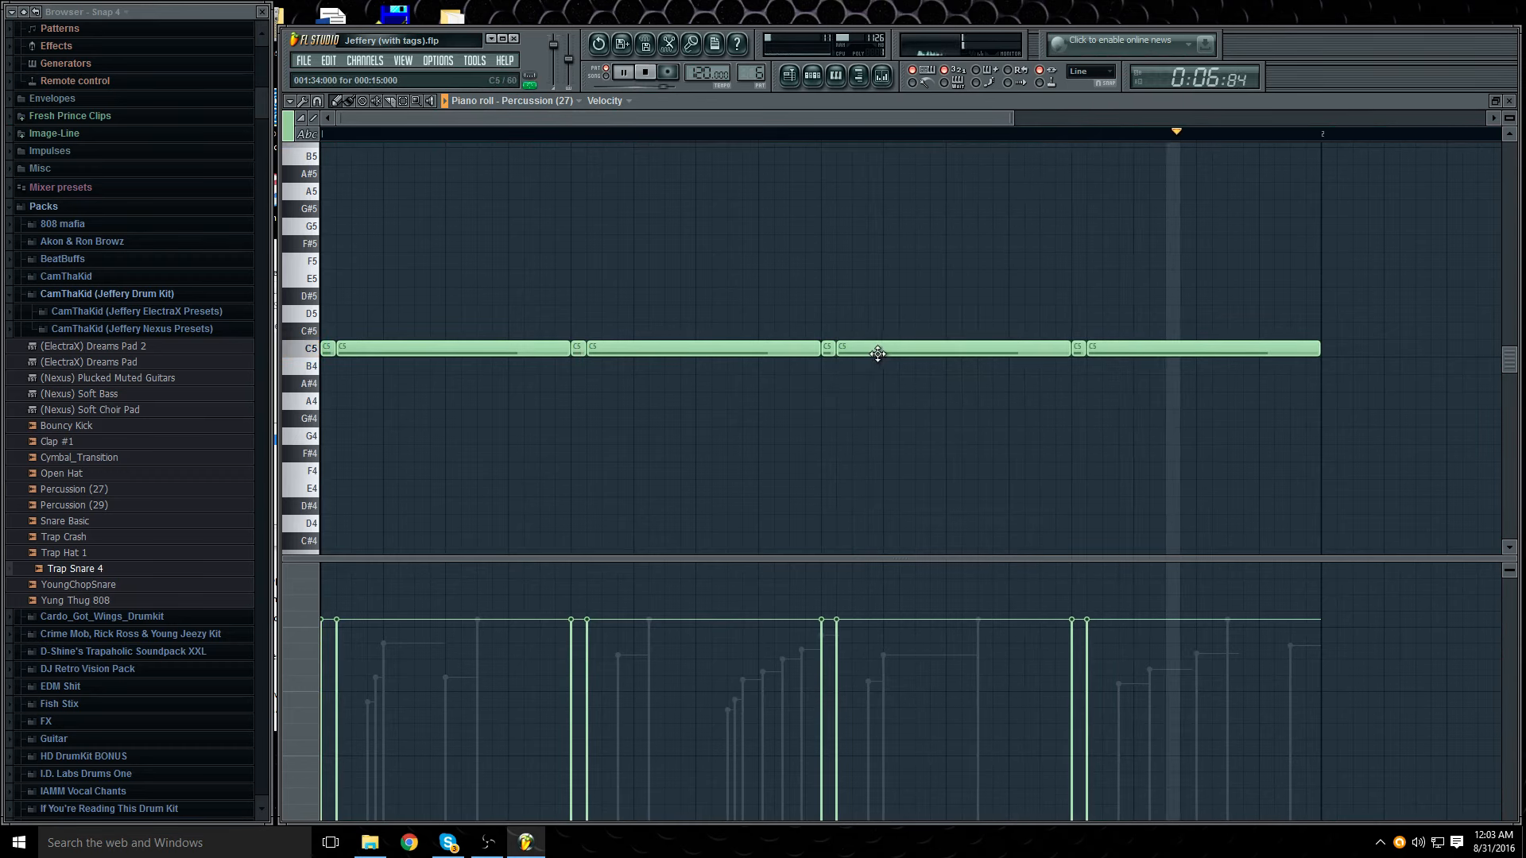
left_click(646, 73)
left_click(113, 491)
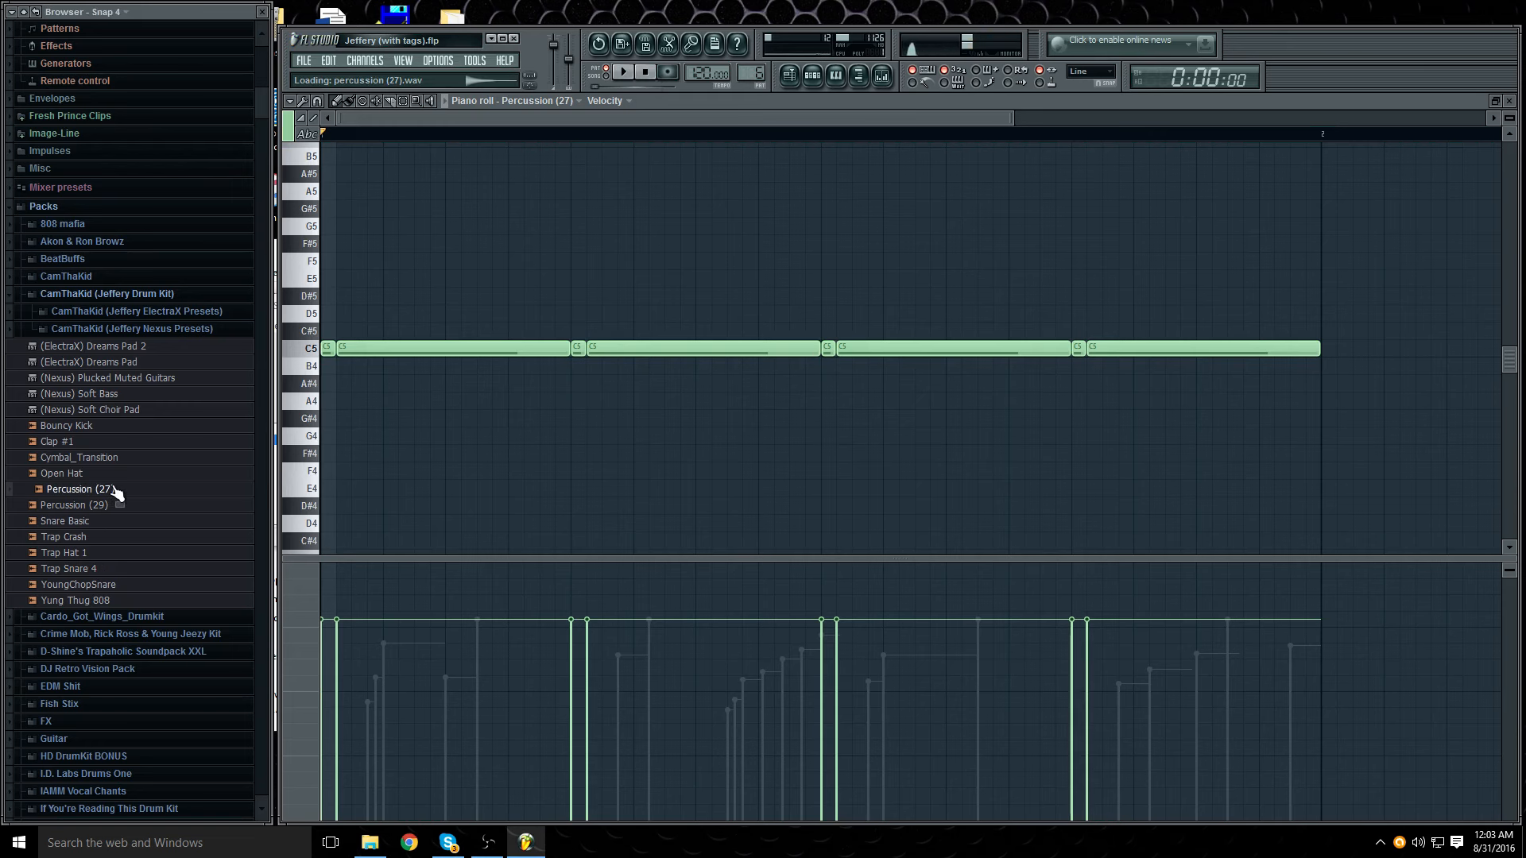
left_click(1509, 102)
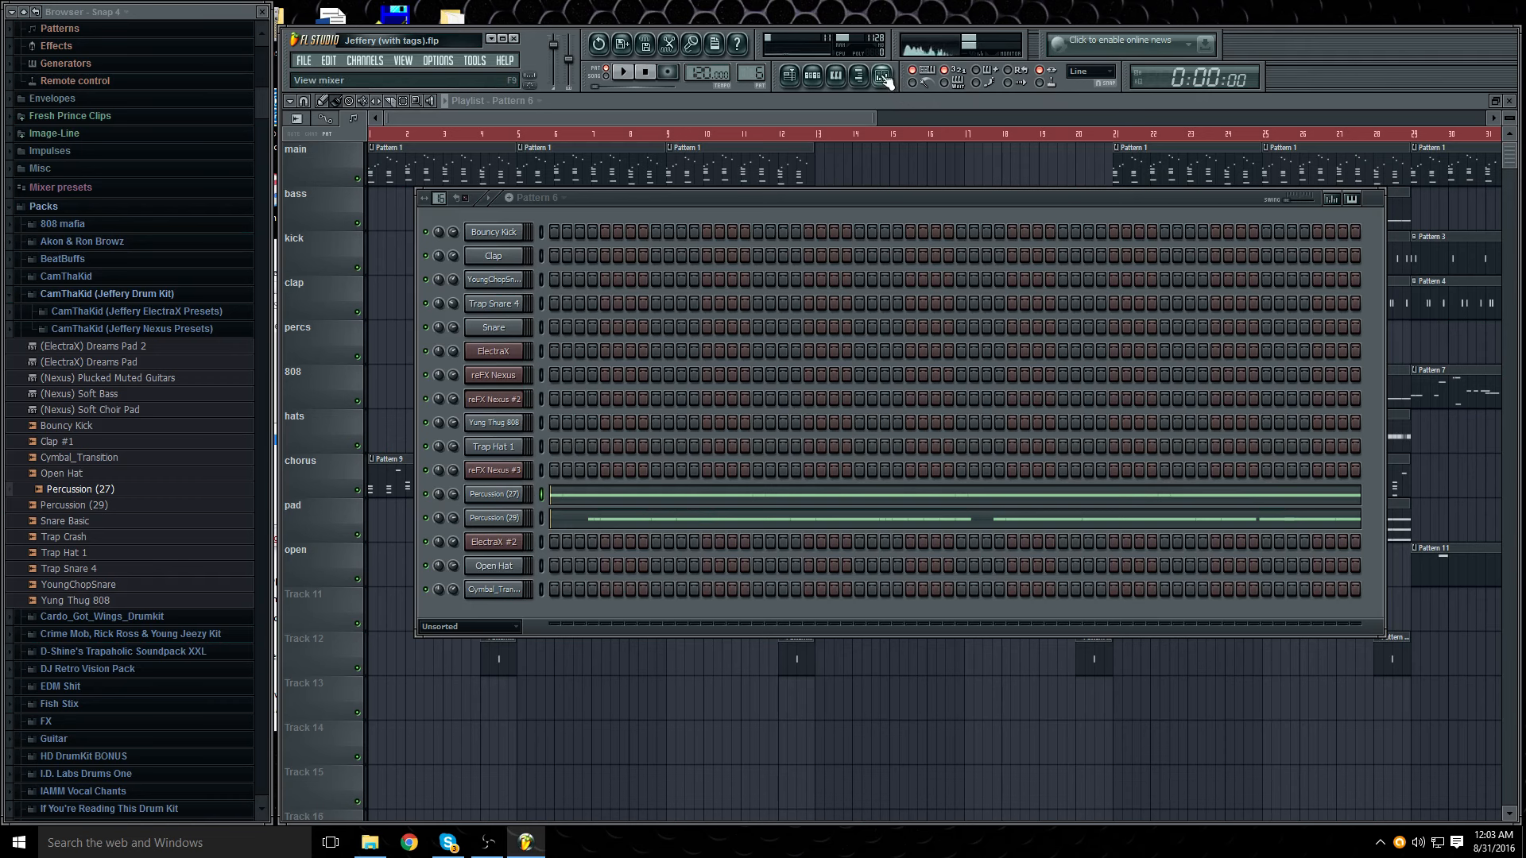
Step: Inspect the Fruity Parametric EQ 2 on the first Perc mixer track, briefly play and stop the pattern, and return to Pattern 6
key("F9")
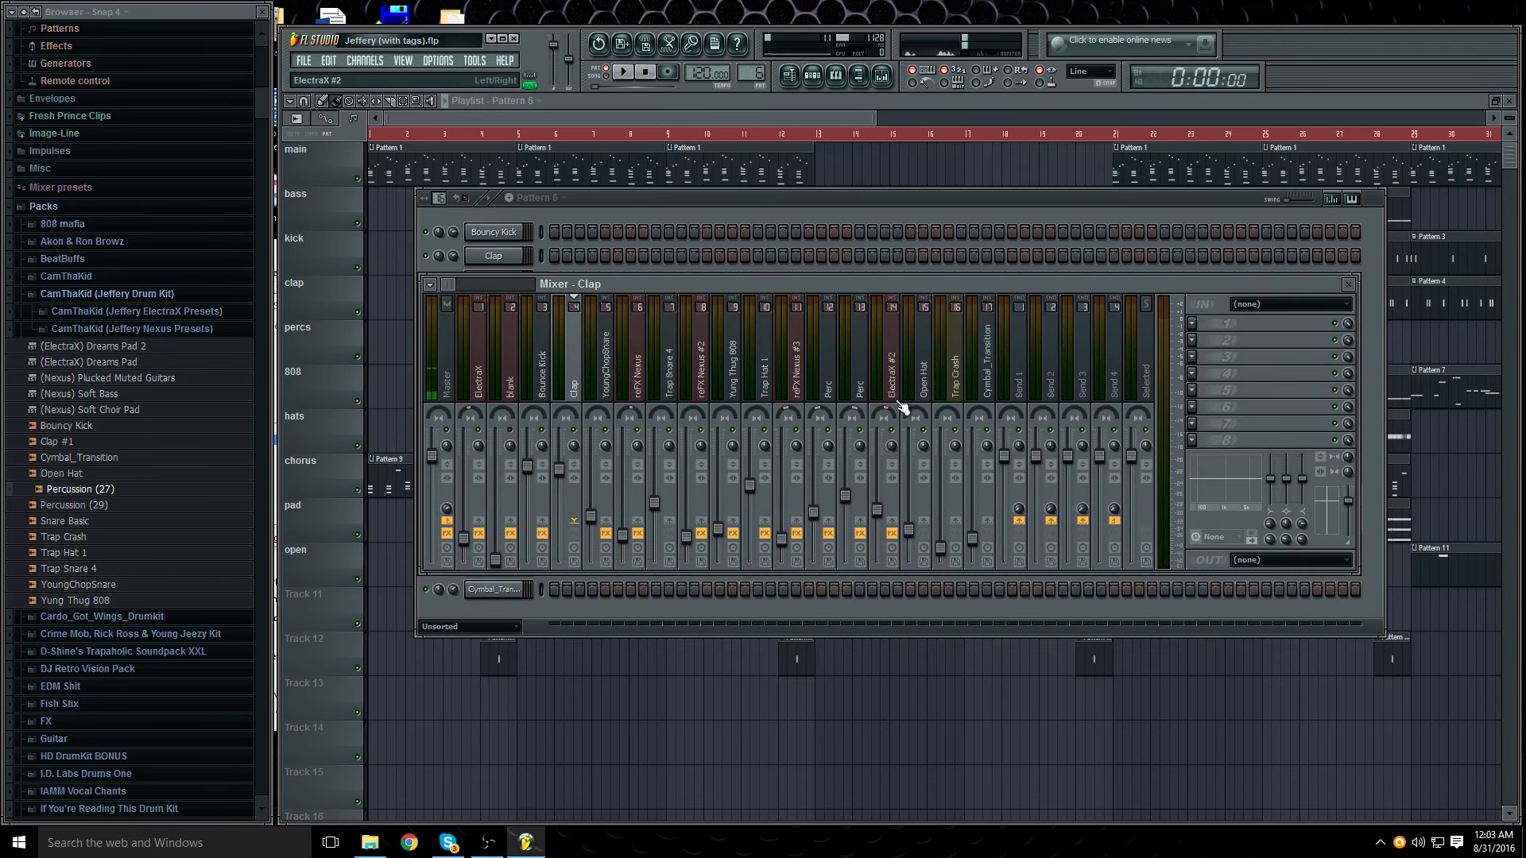
left_click(835, 390)
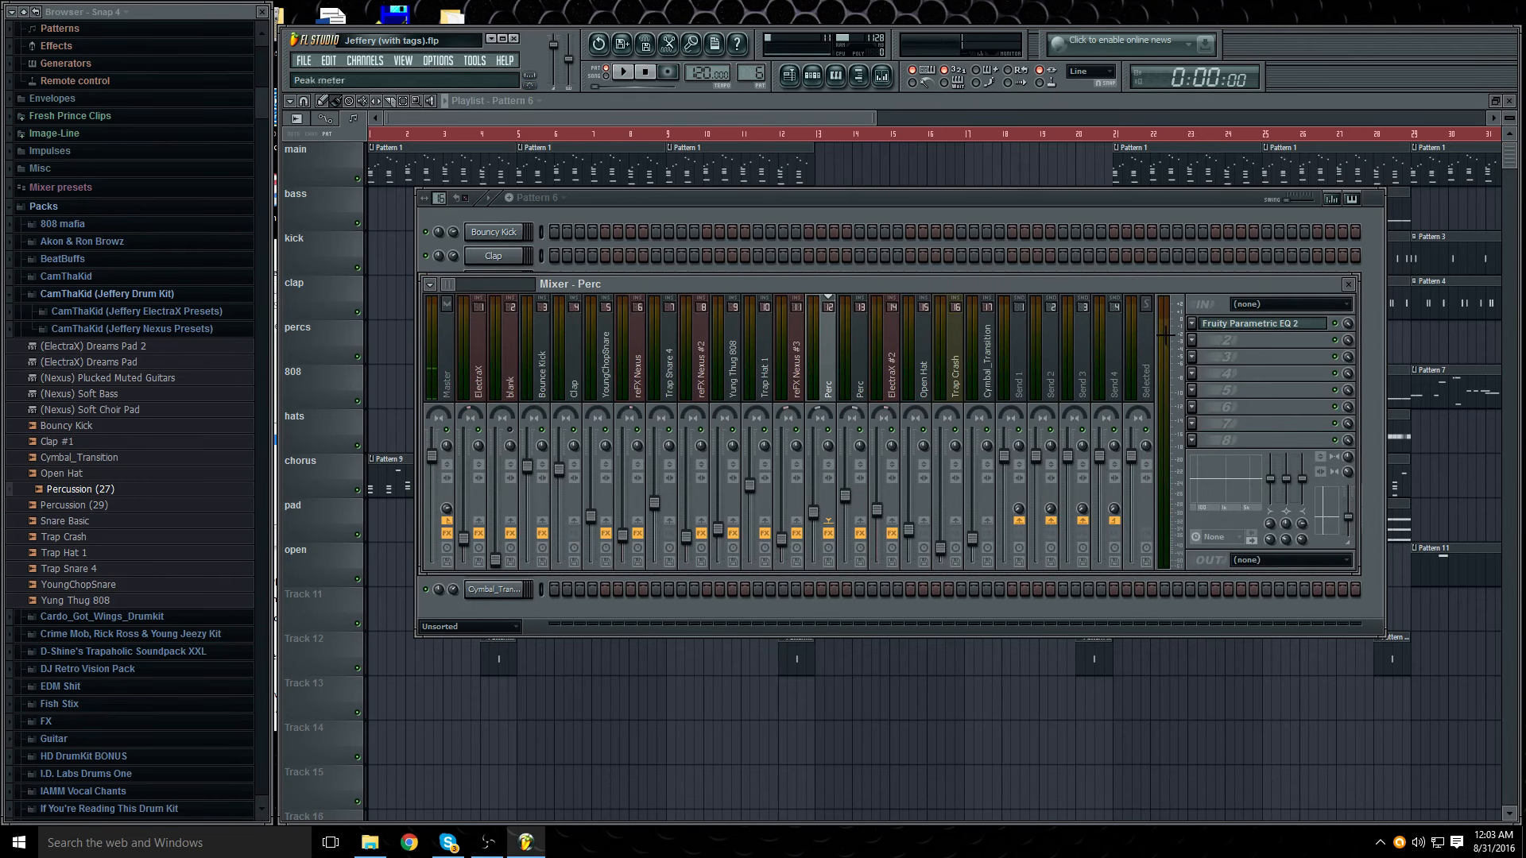
left_click(1243, 326)
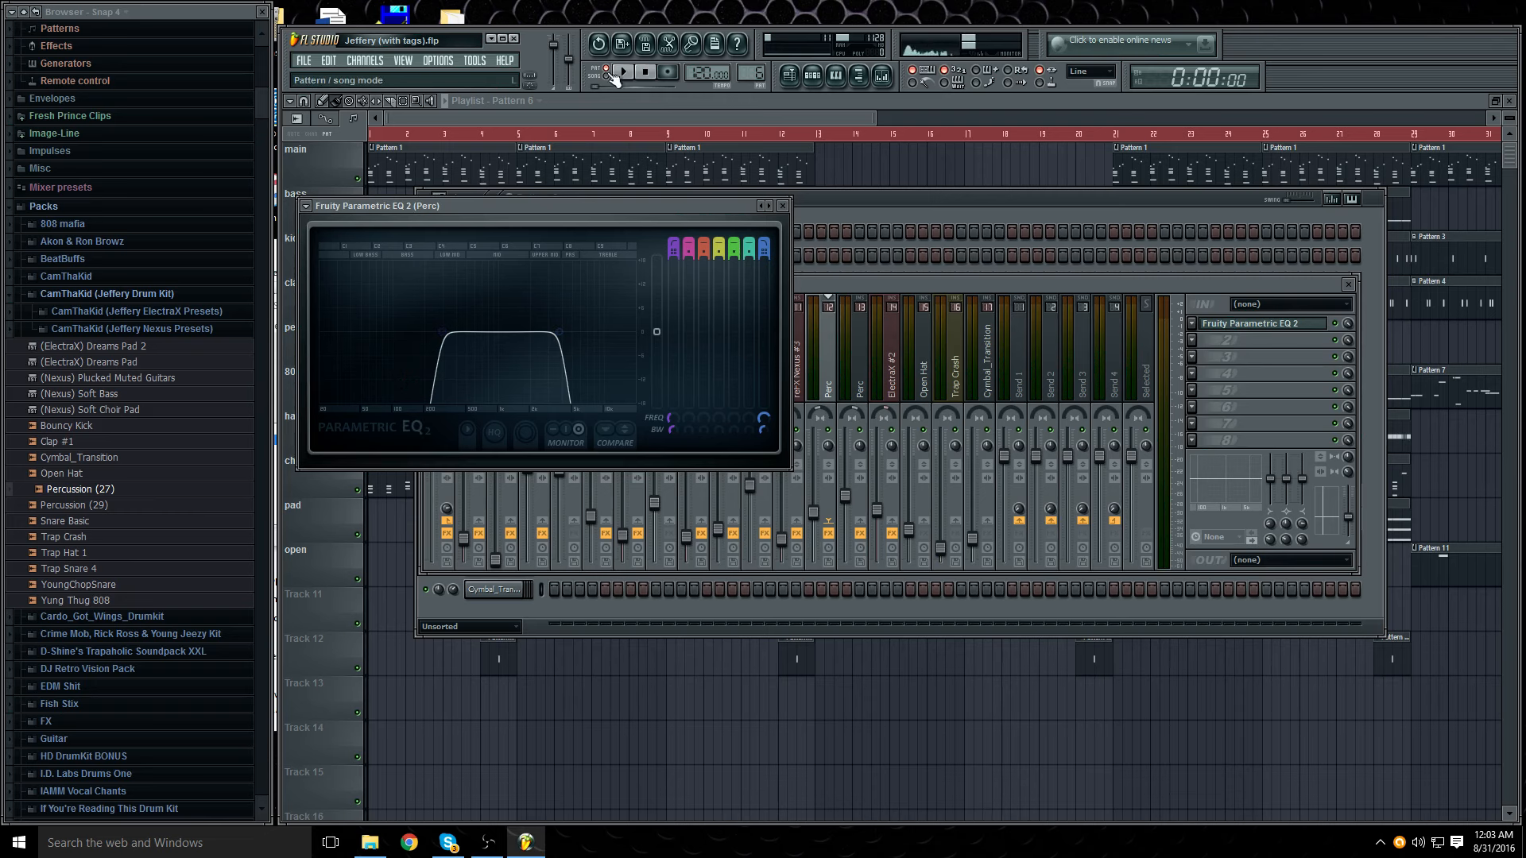
key("space")
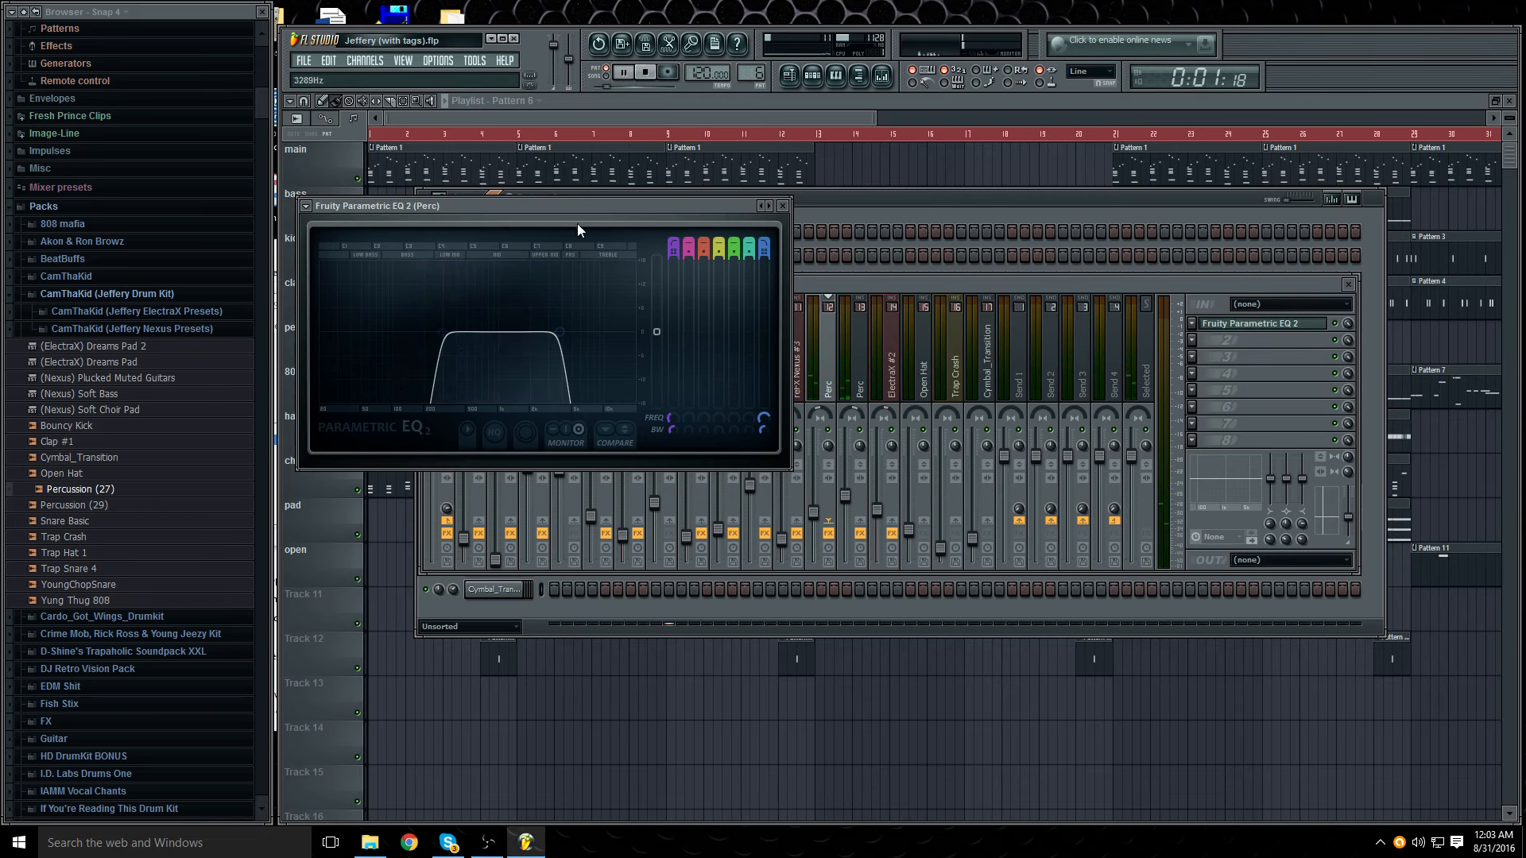
left_click(645, 72)
left_click(847, 197)
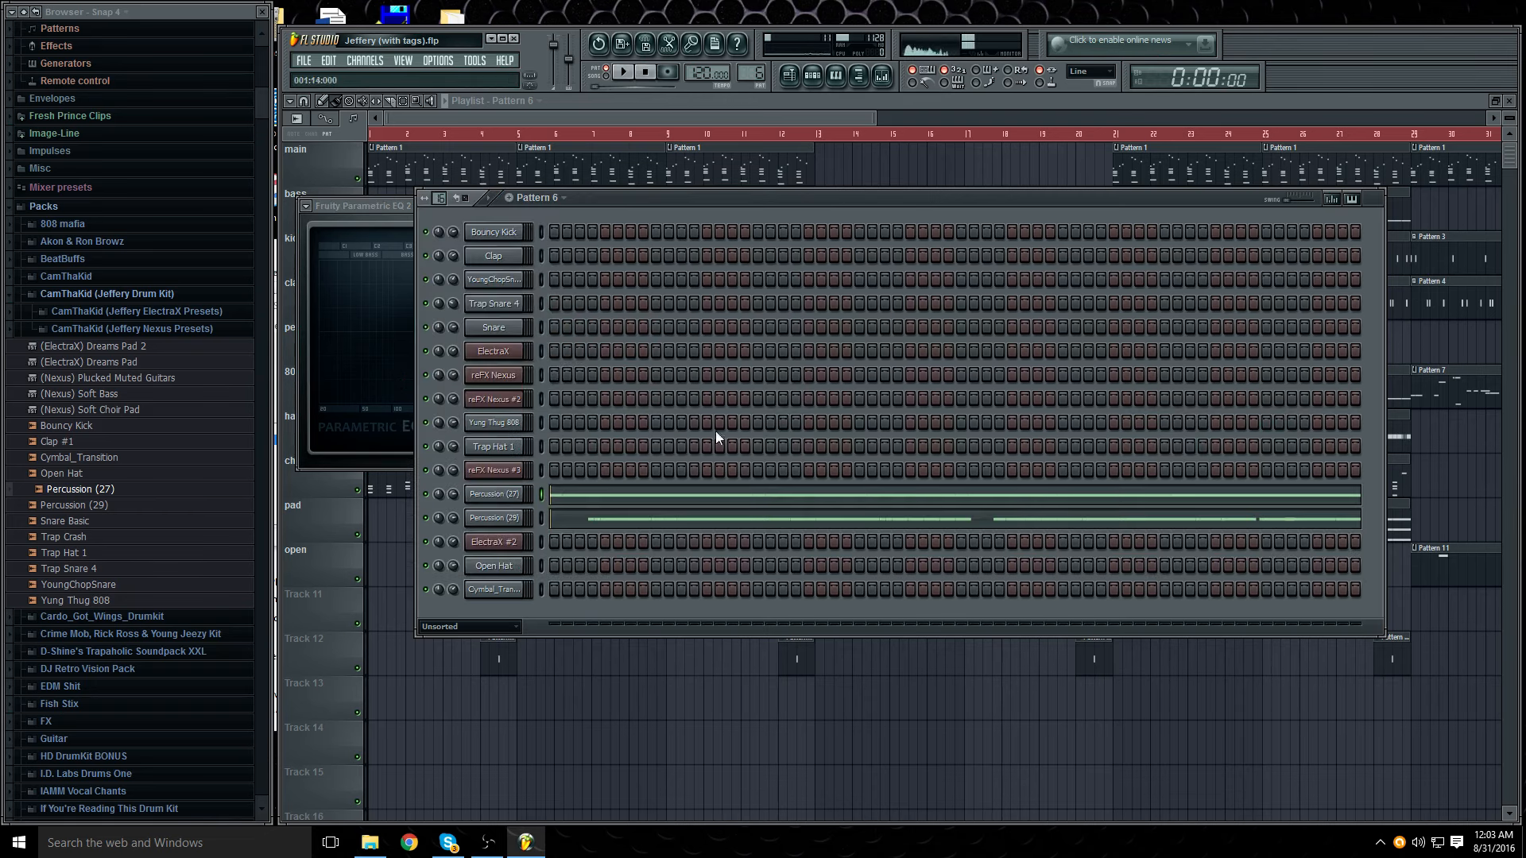
Step: Open the Percussion (29) notes in the piano roll, play the pattern while examining them, and stop playback
right_click(513, 518)
left_click(574, 512)
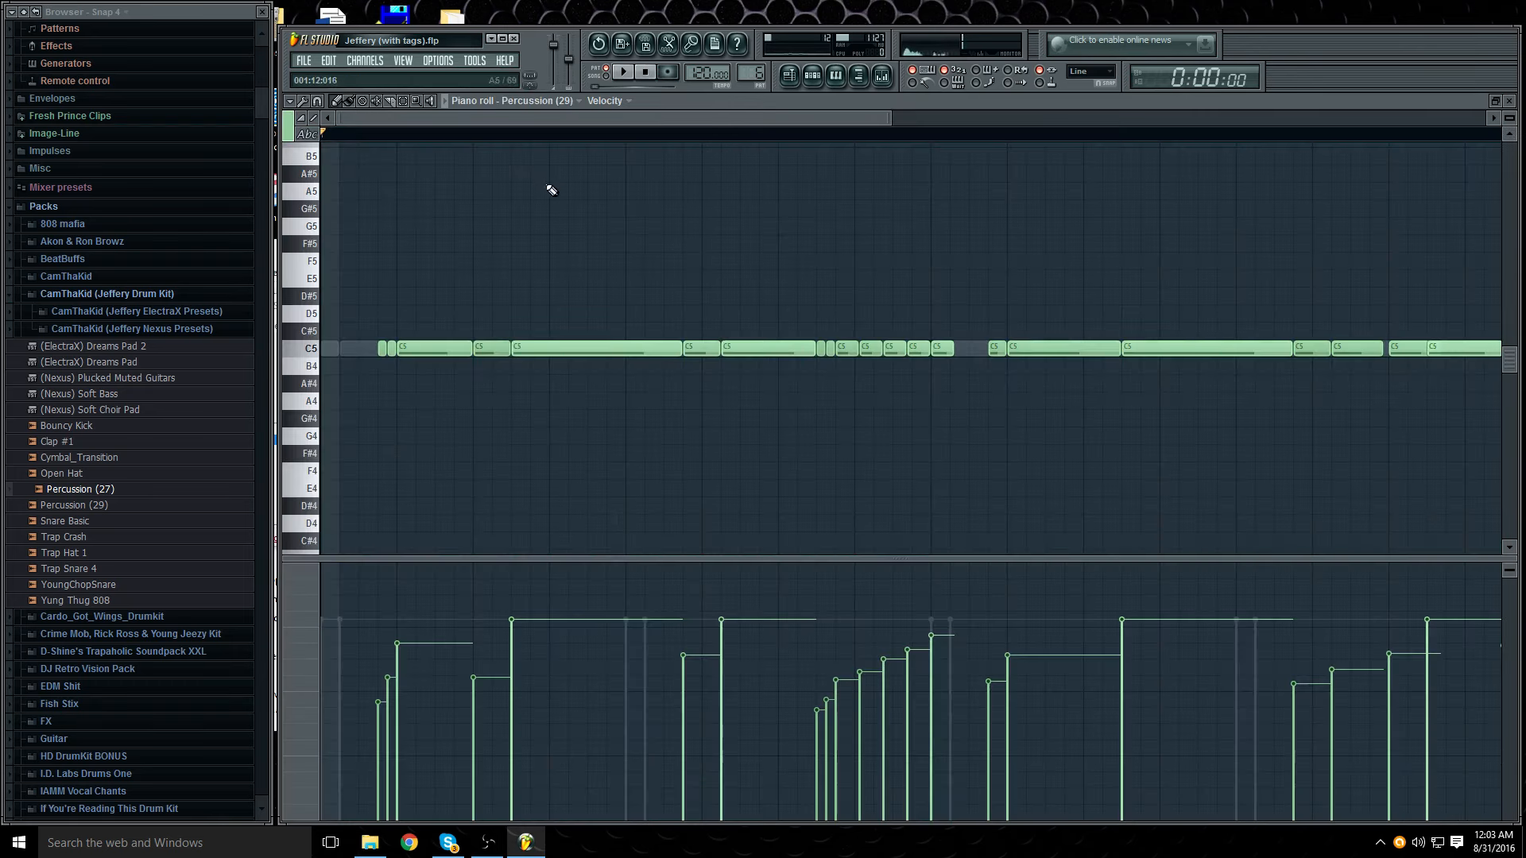
left_click_drag(887, 118, 563, 119)
left_click(628, 73)
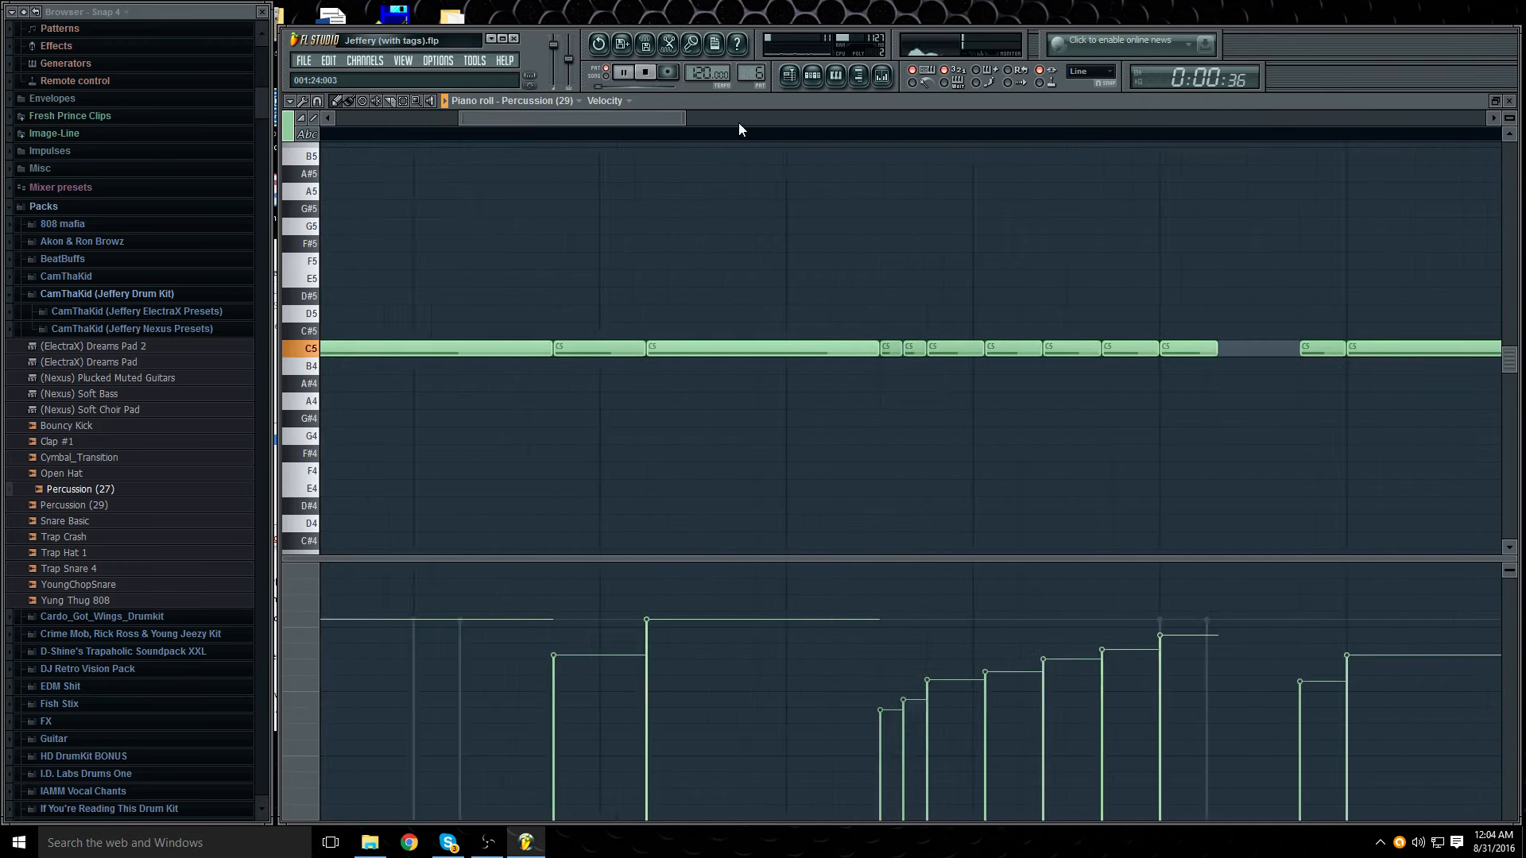
left_click(582, 120)
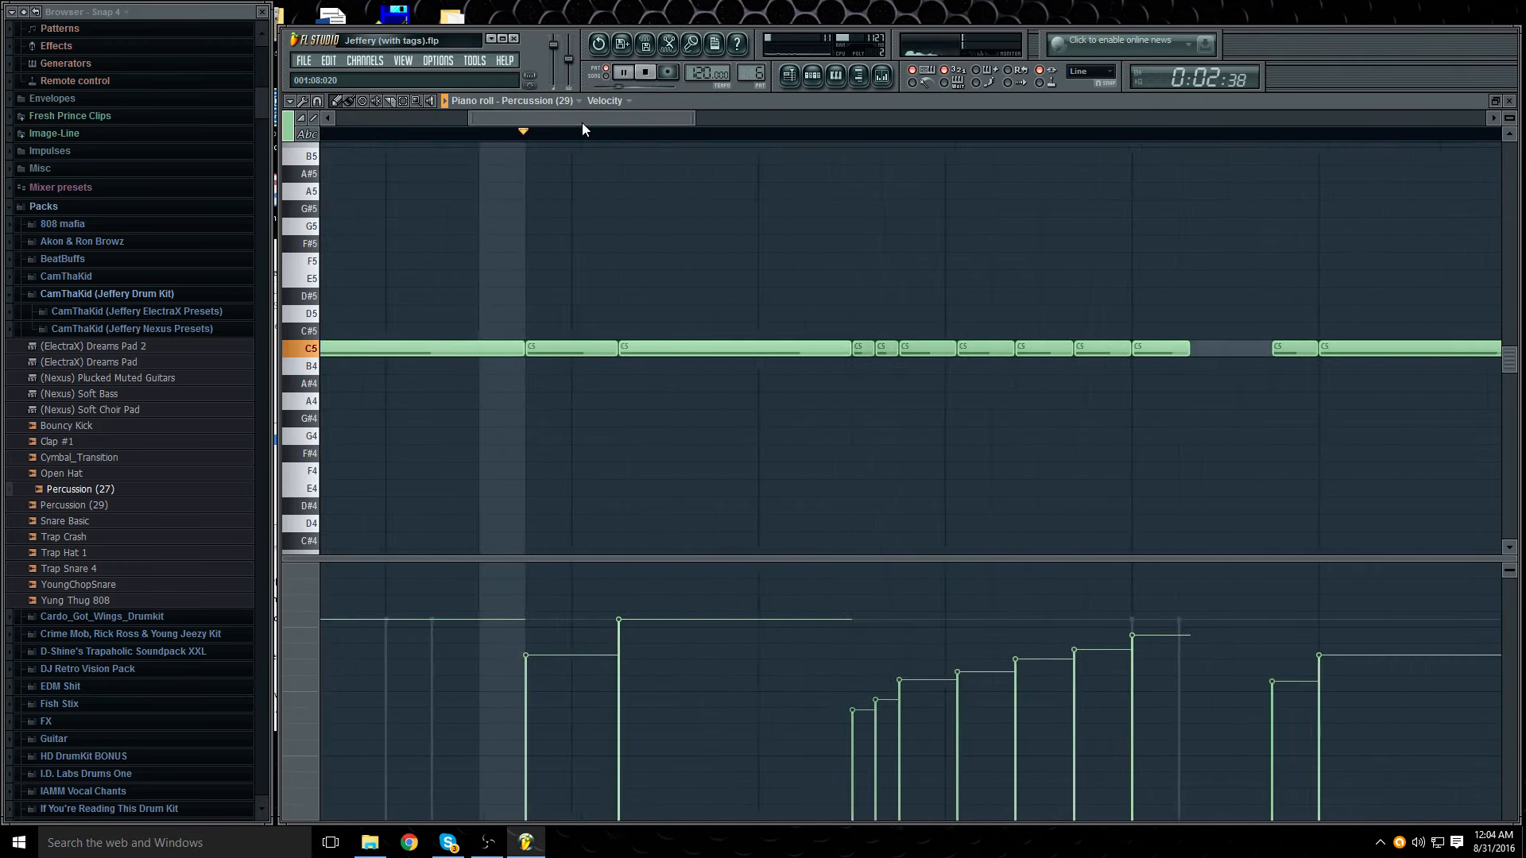
left_click_drag(582, 119, 450, 120)
left_click_drag(562, 119, 1235, 119)
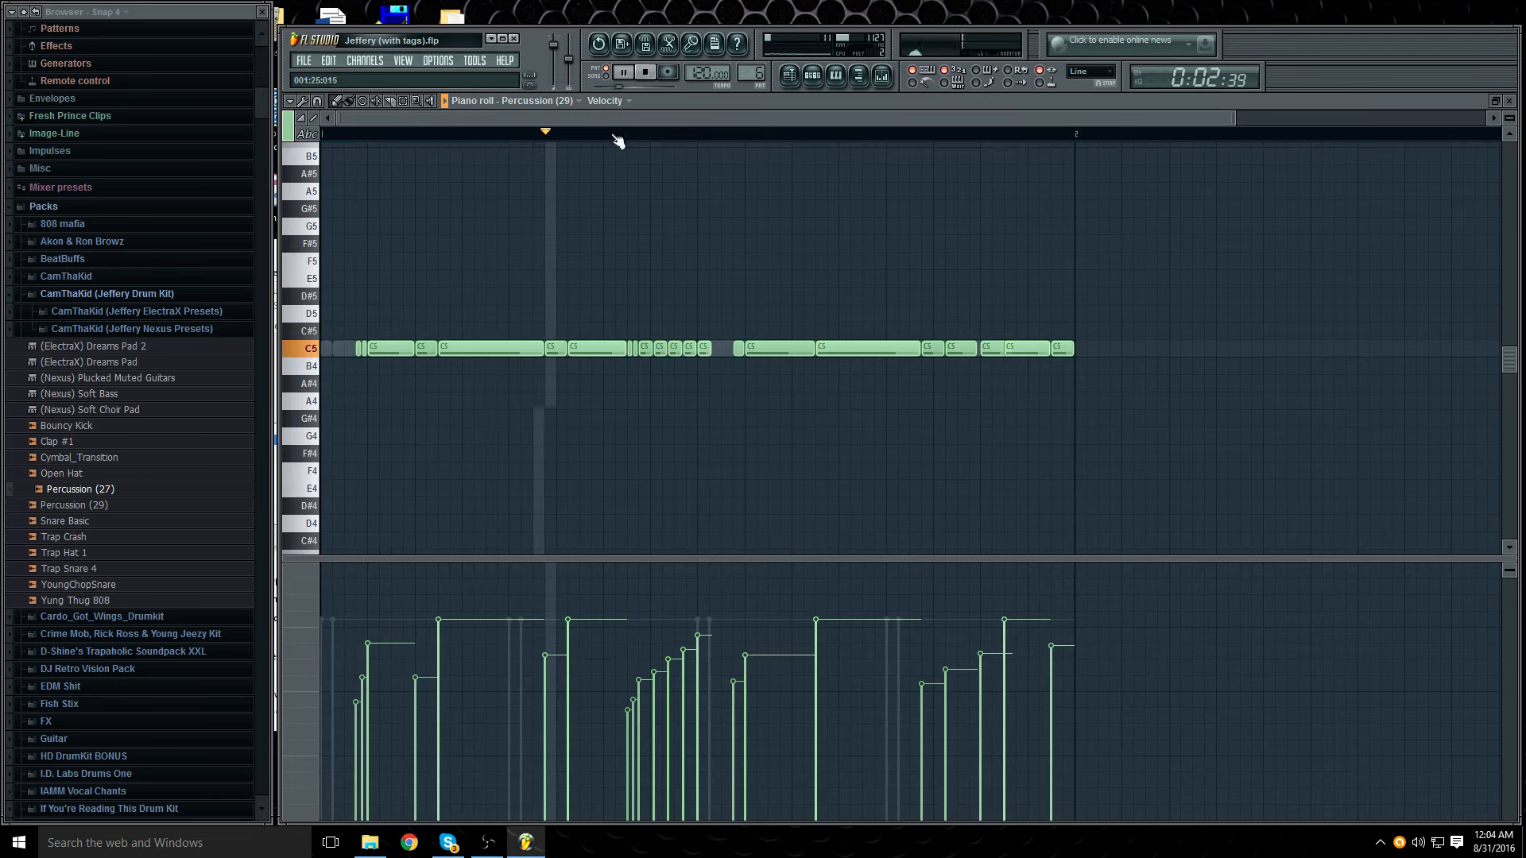
key("space")
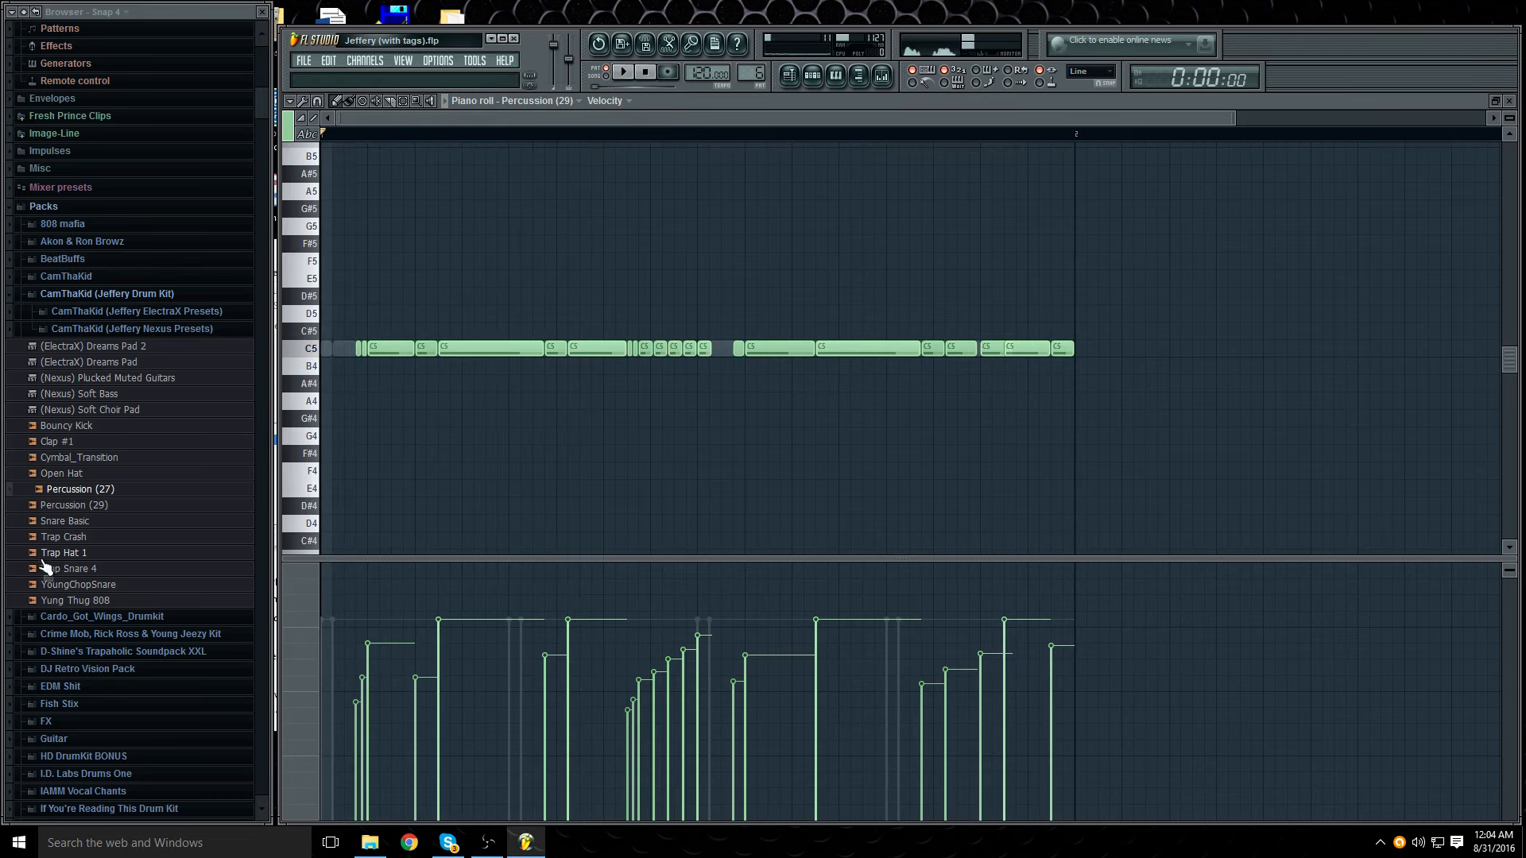
Step: Preview the Percussion (29) sample, replay its notes to examine their velocities, stop playback, and return to the playlist
left_click(110, 506)
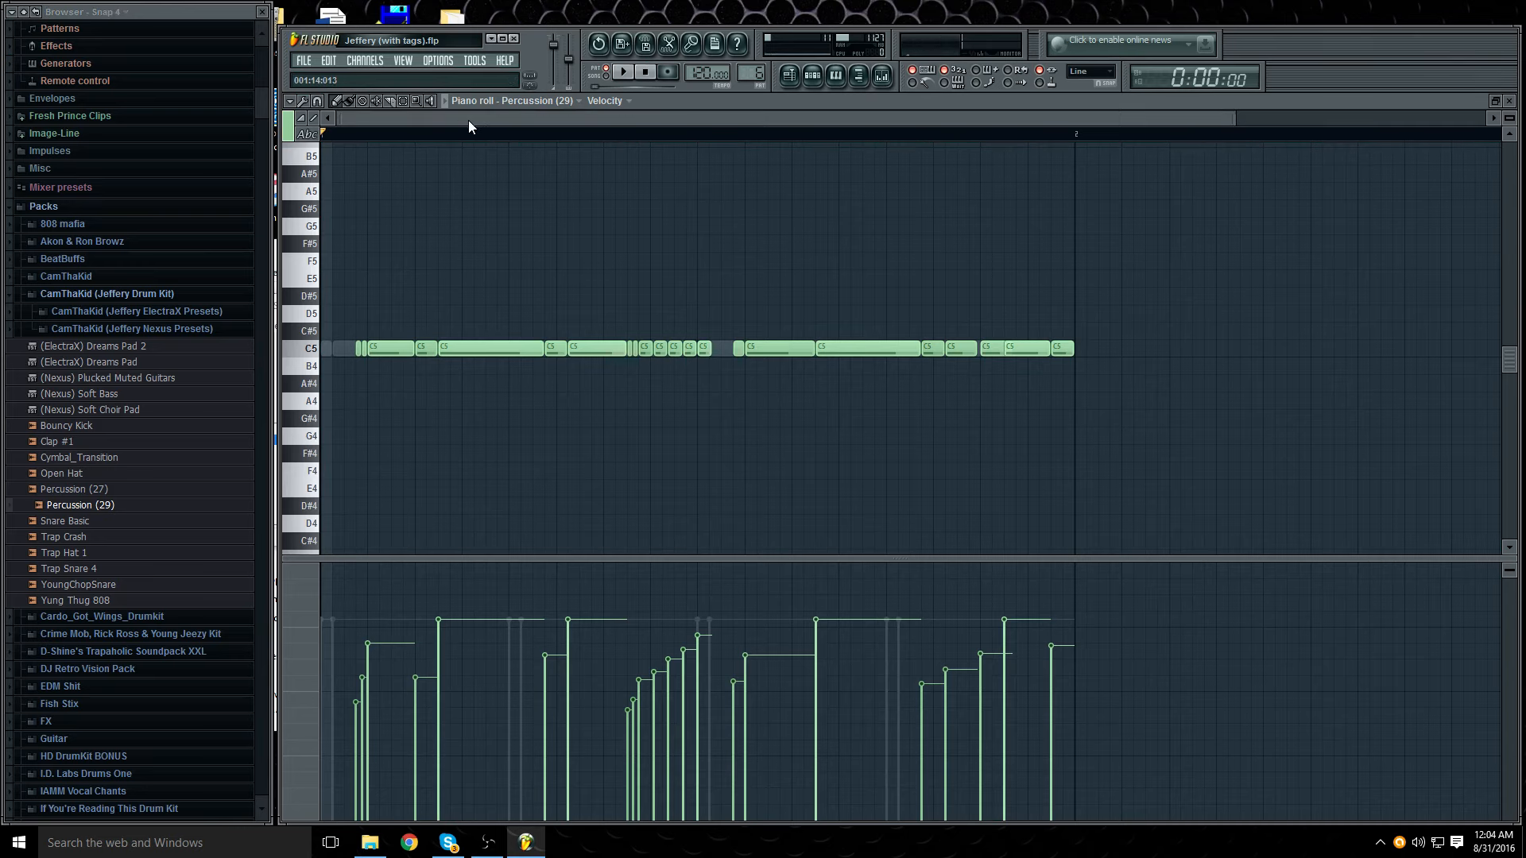
left_click_drag(1233, 119, 882, 119)
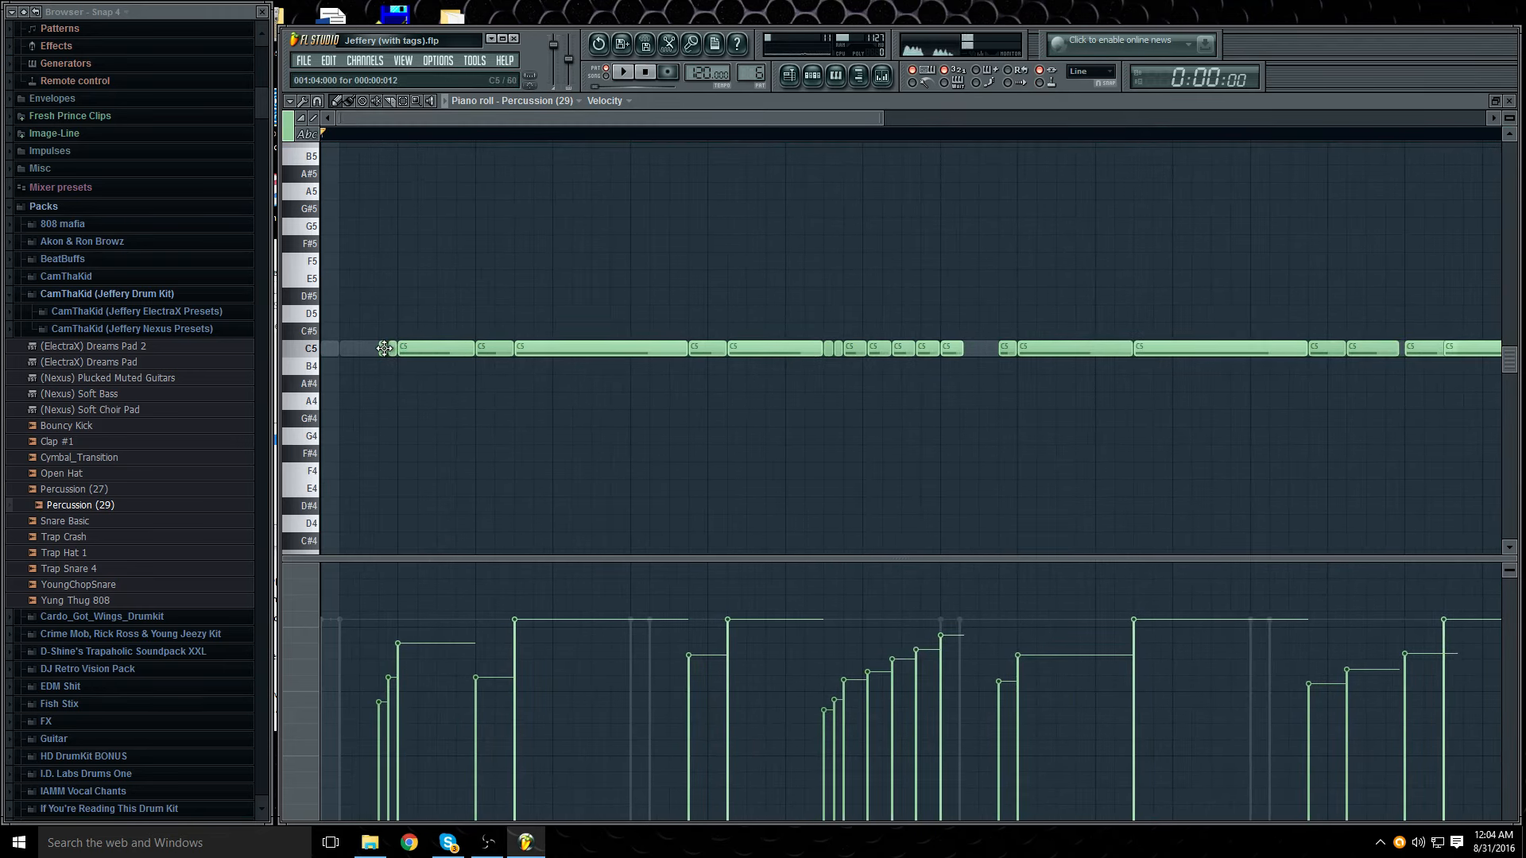
left_click_drag(885, 117, 832, 117)
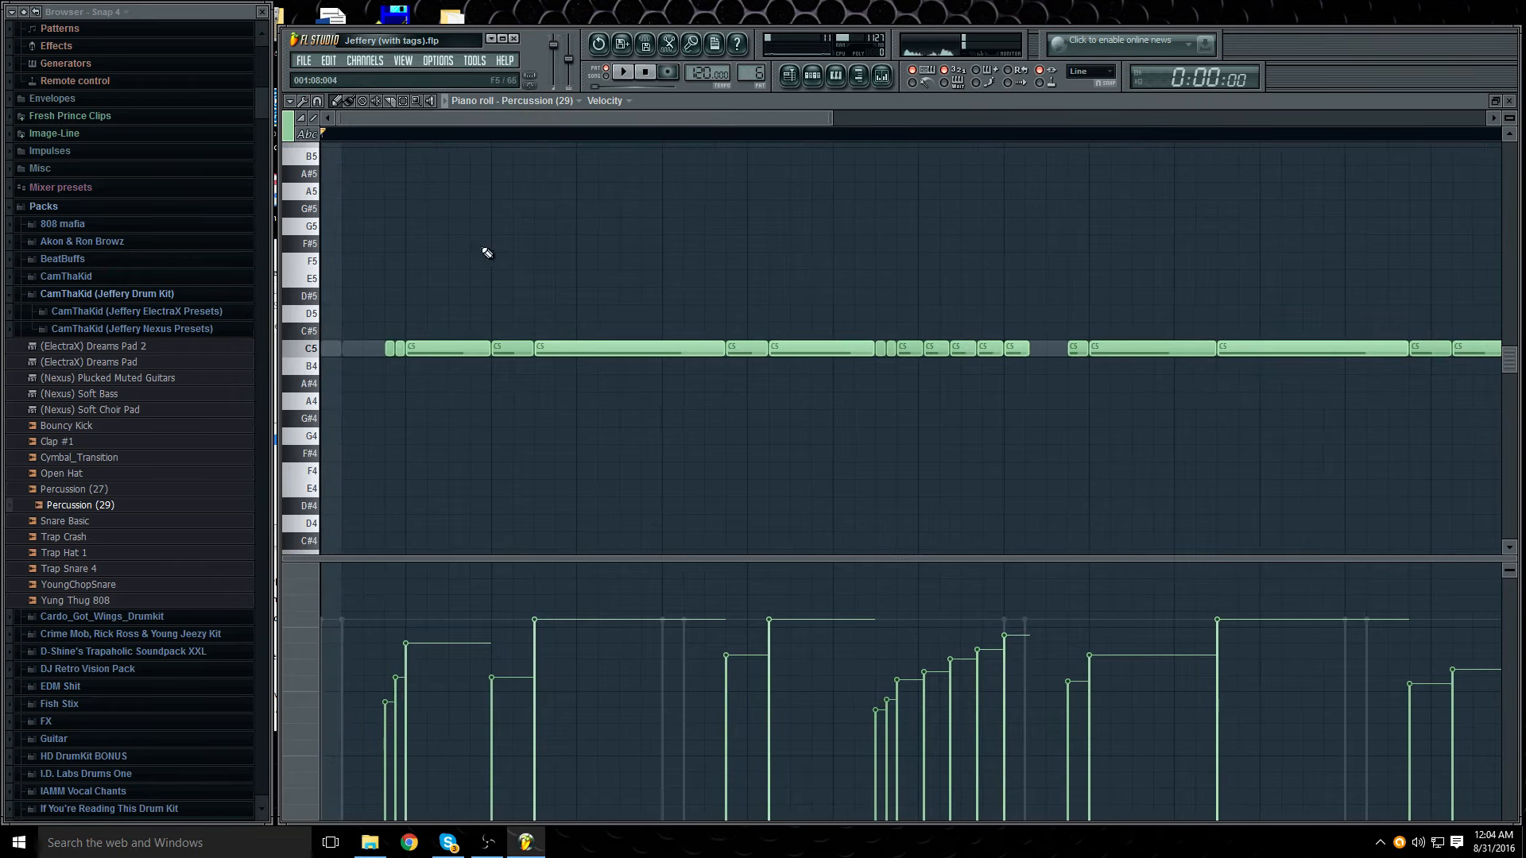
left_click(625, 72)
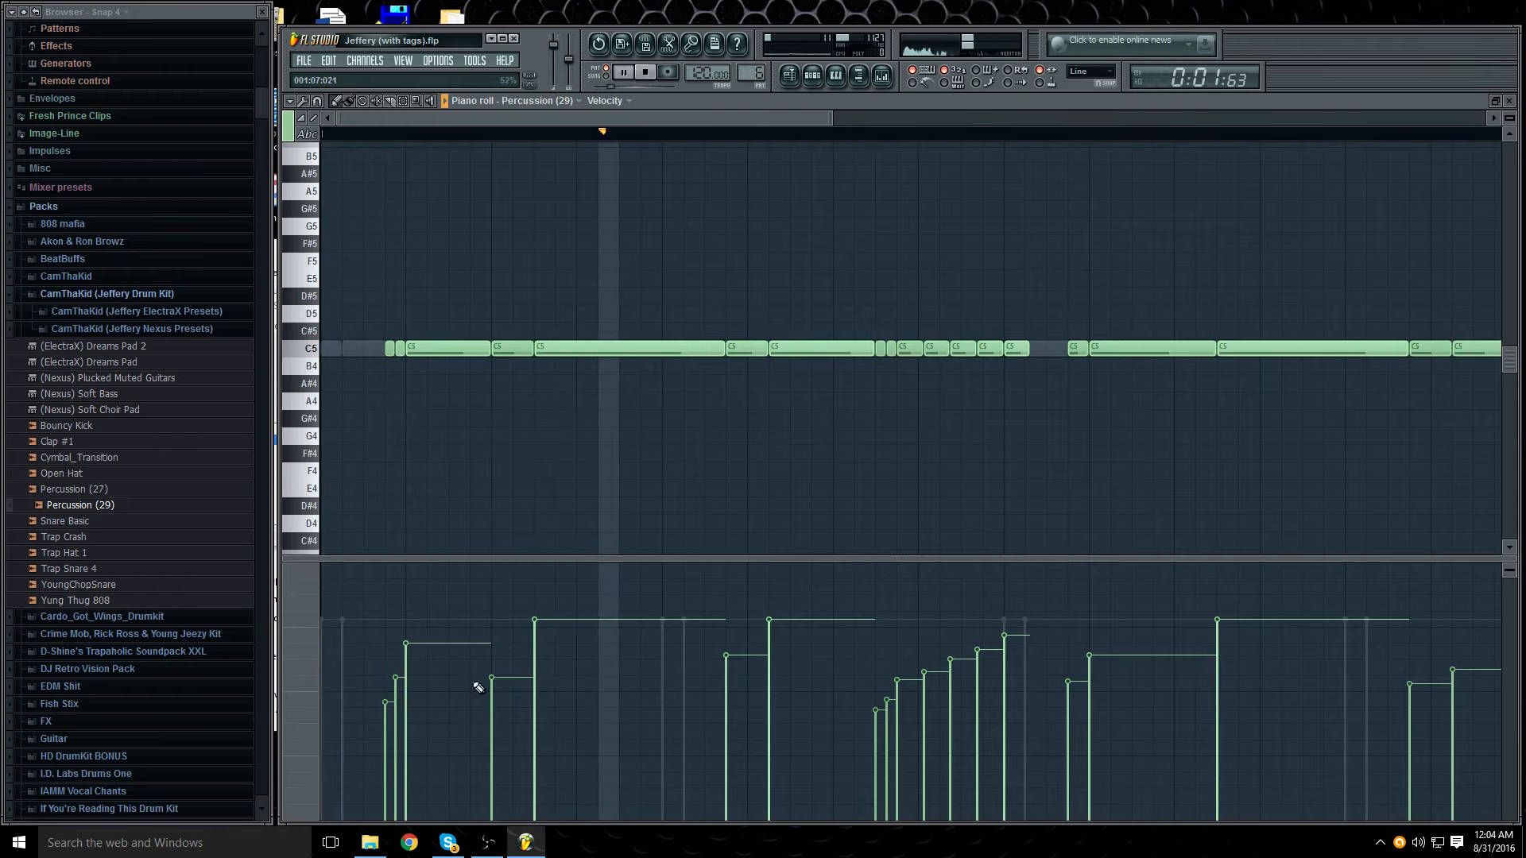
left_click_drag(710, 116, 906, 117)
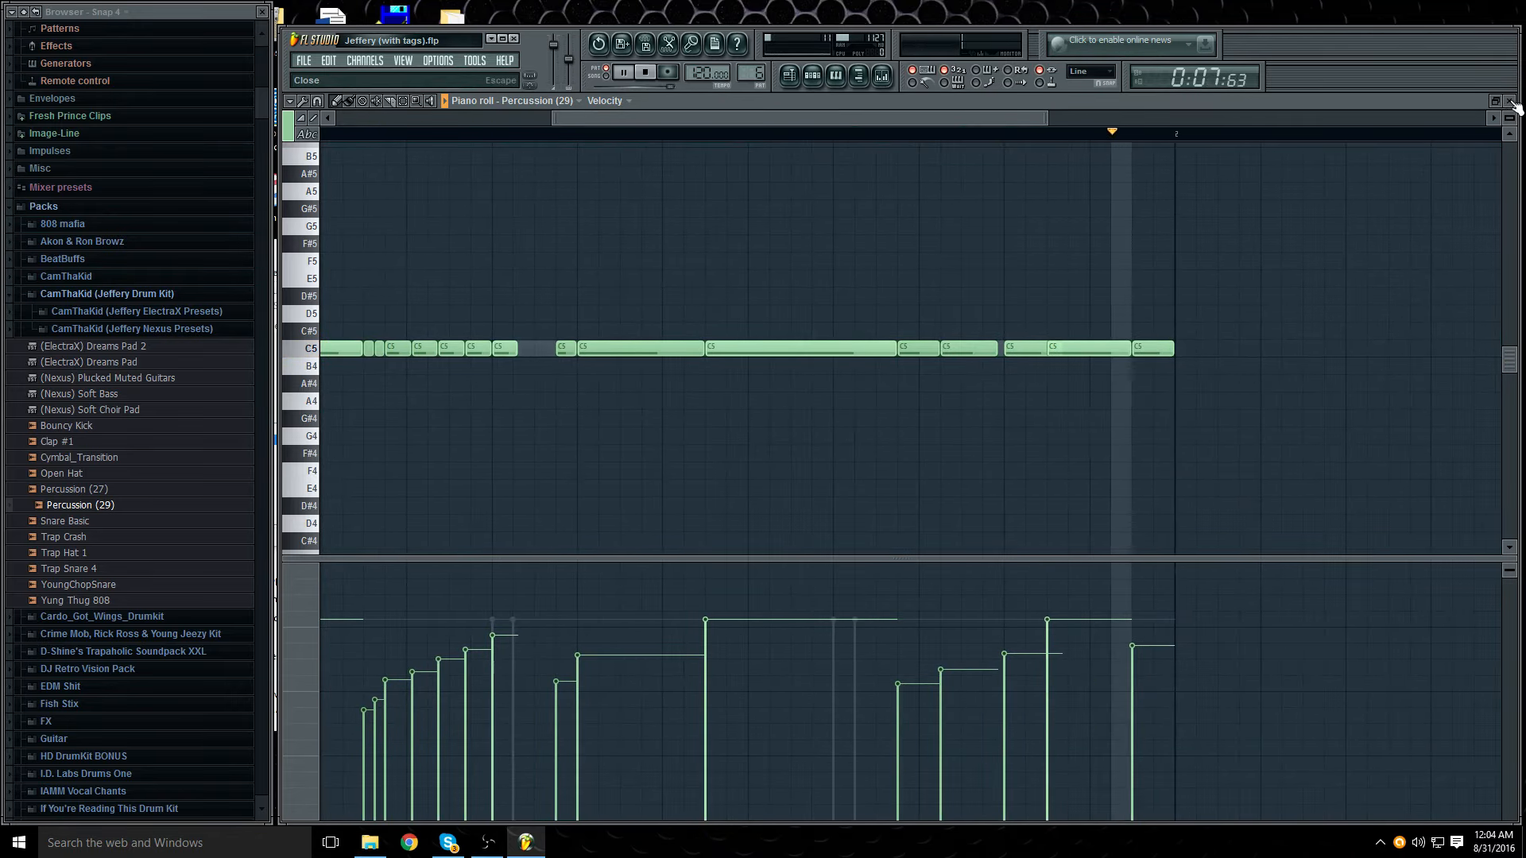
left_click(1511, 103)
left_click(646, 72)
left_click(868, 121)
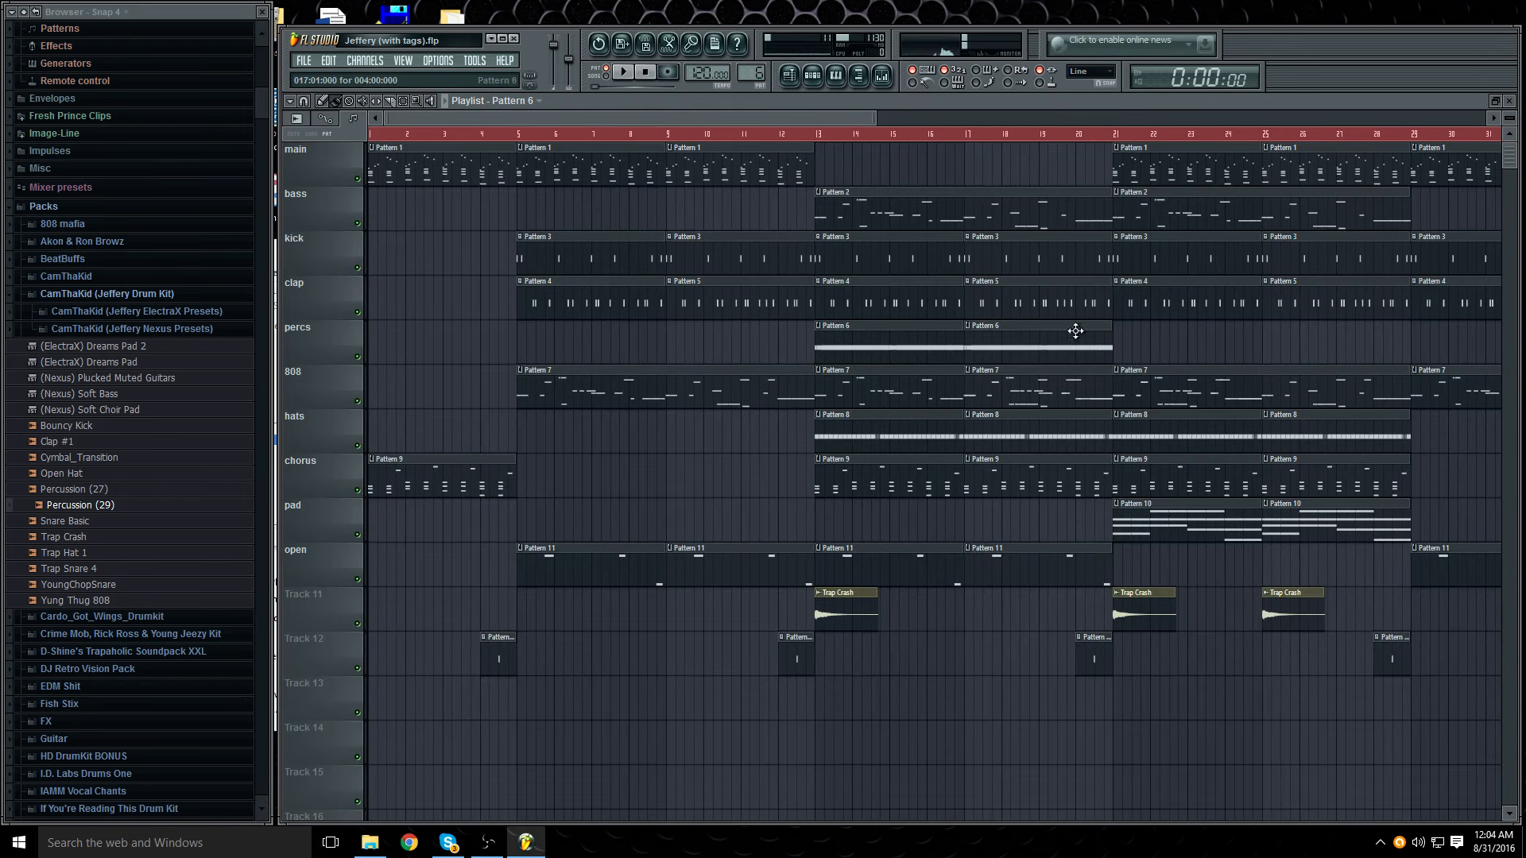
Step: Look briefly at the 808 track's Pattern 7 notes in the piano roll and return to the playlist
left_click_drag(736, 116, 834, 123)
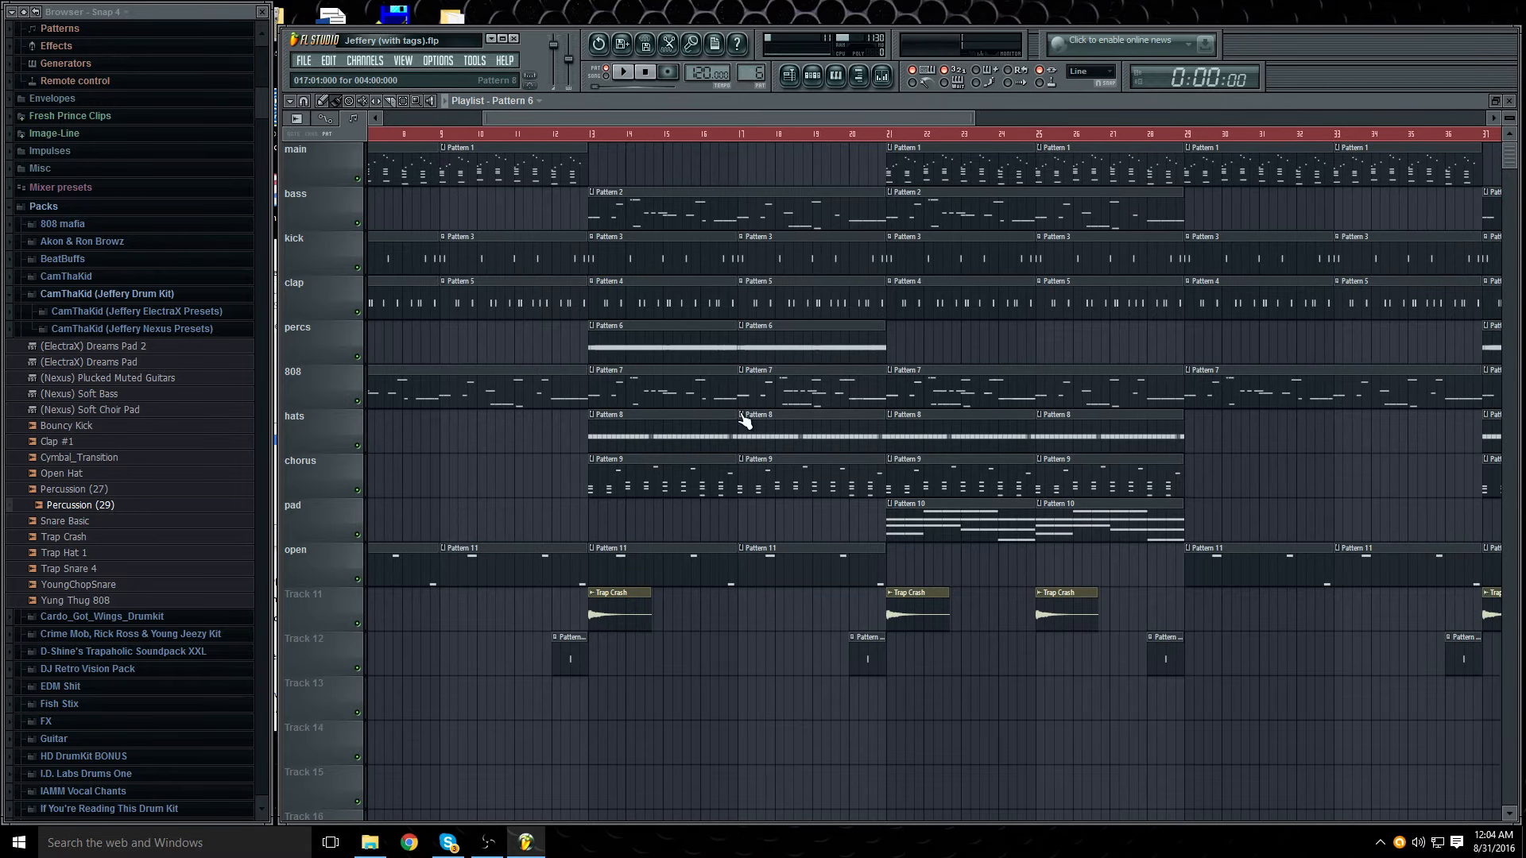
double_click(725, 383)
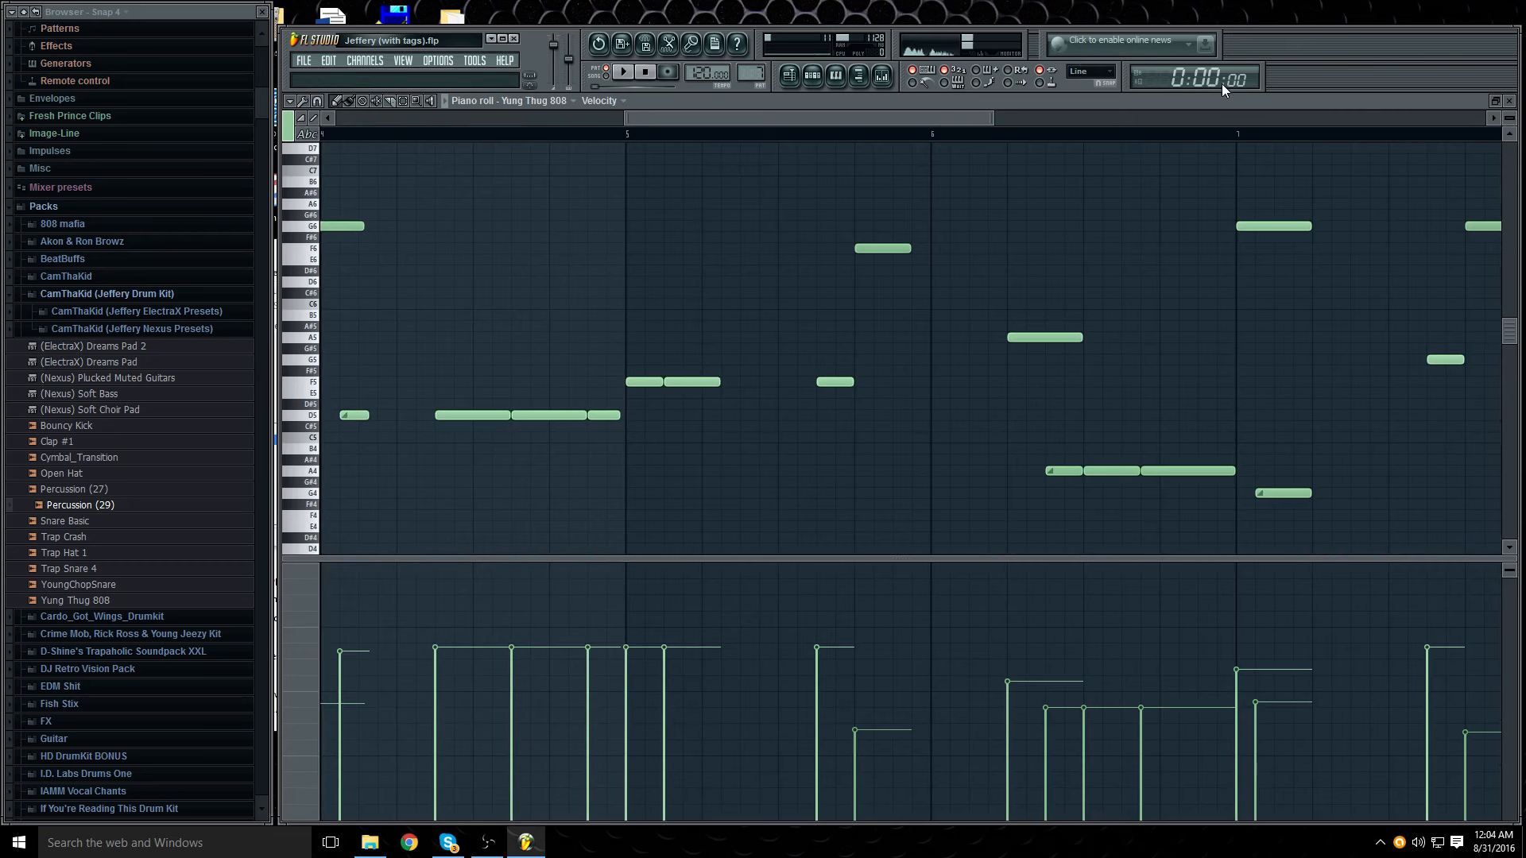
left_click_drag(918, 123, 646, 123)
left_click(1510, 101)
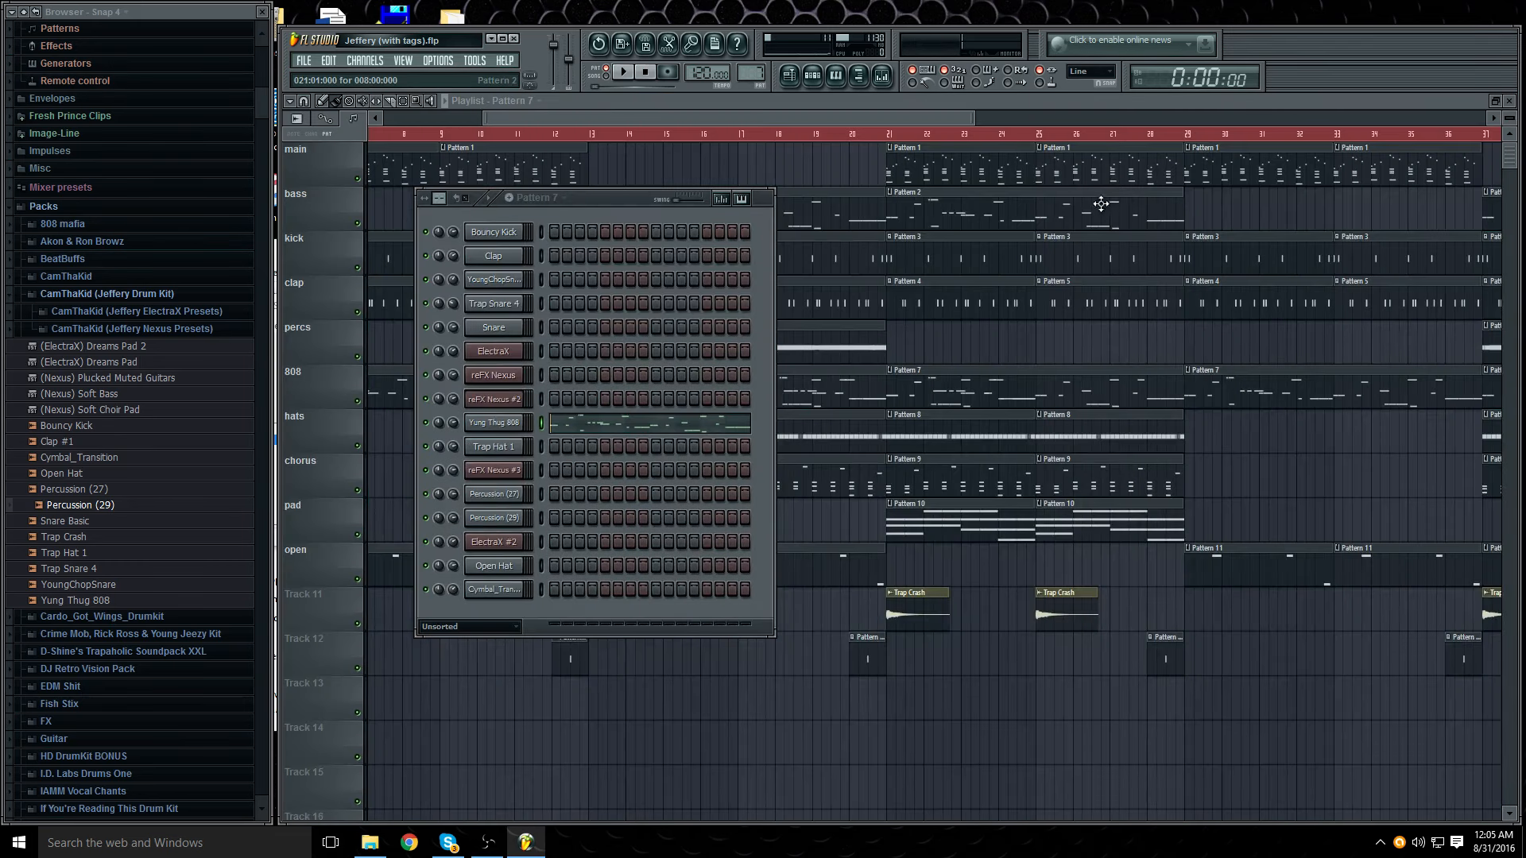
key("F6")
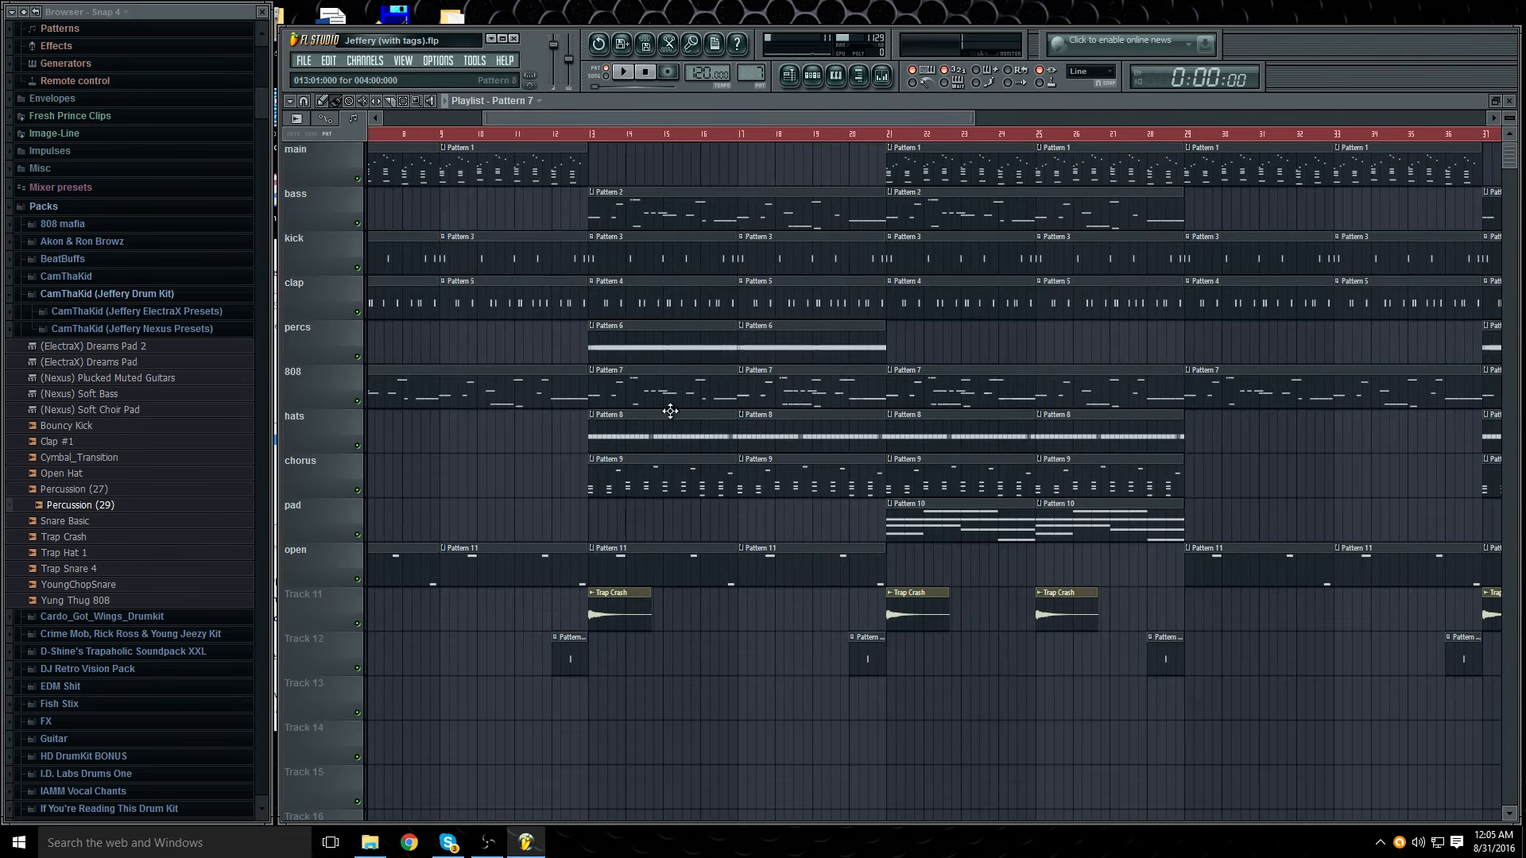
Step: Open the hats track's Pattern 8, examine and play the Trap Hat 1 notes and rolls, stop playback, and close the piano roll
double_click(654, 435)
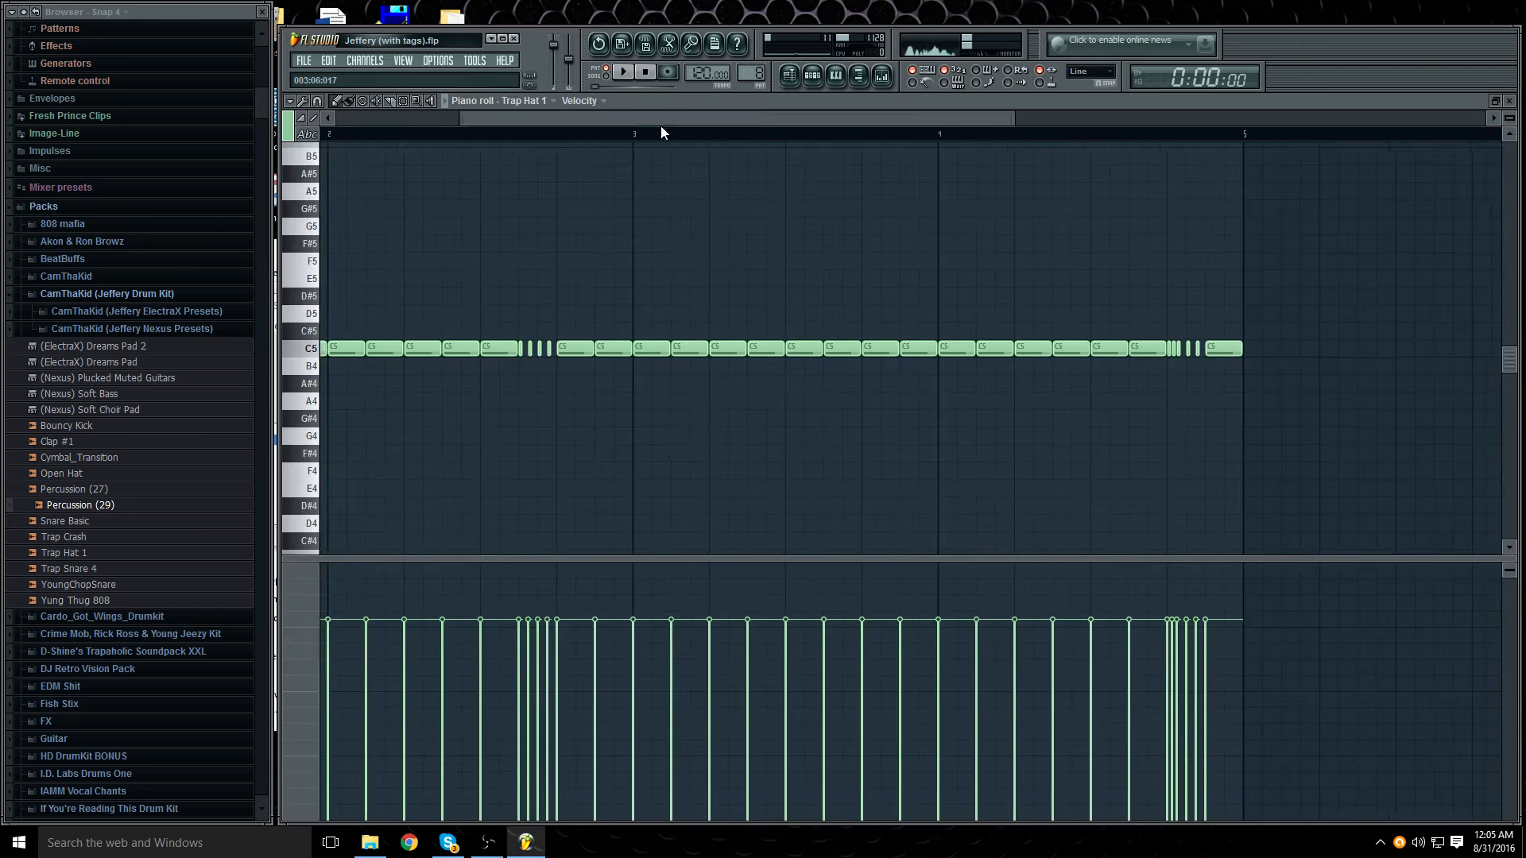
left_click_drag(888, 121, 1049, 142)
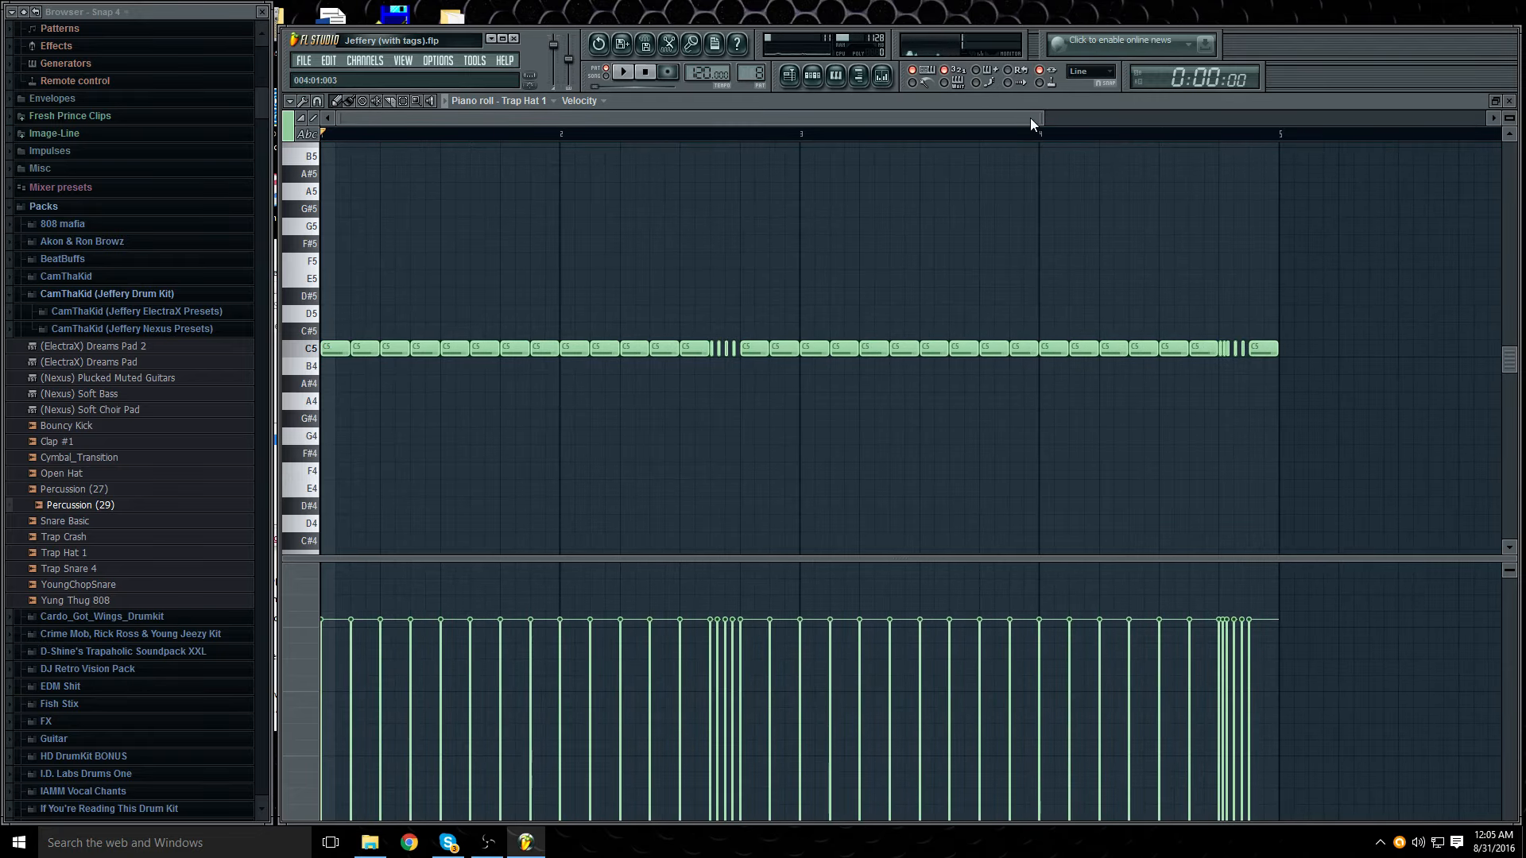
left_click_drag(1039, 118, 987, 119)
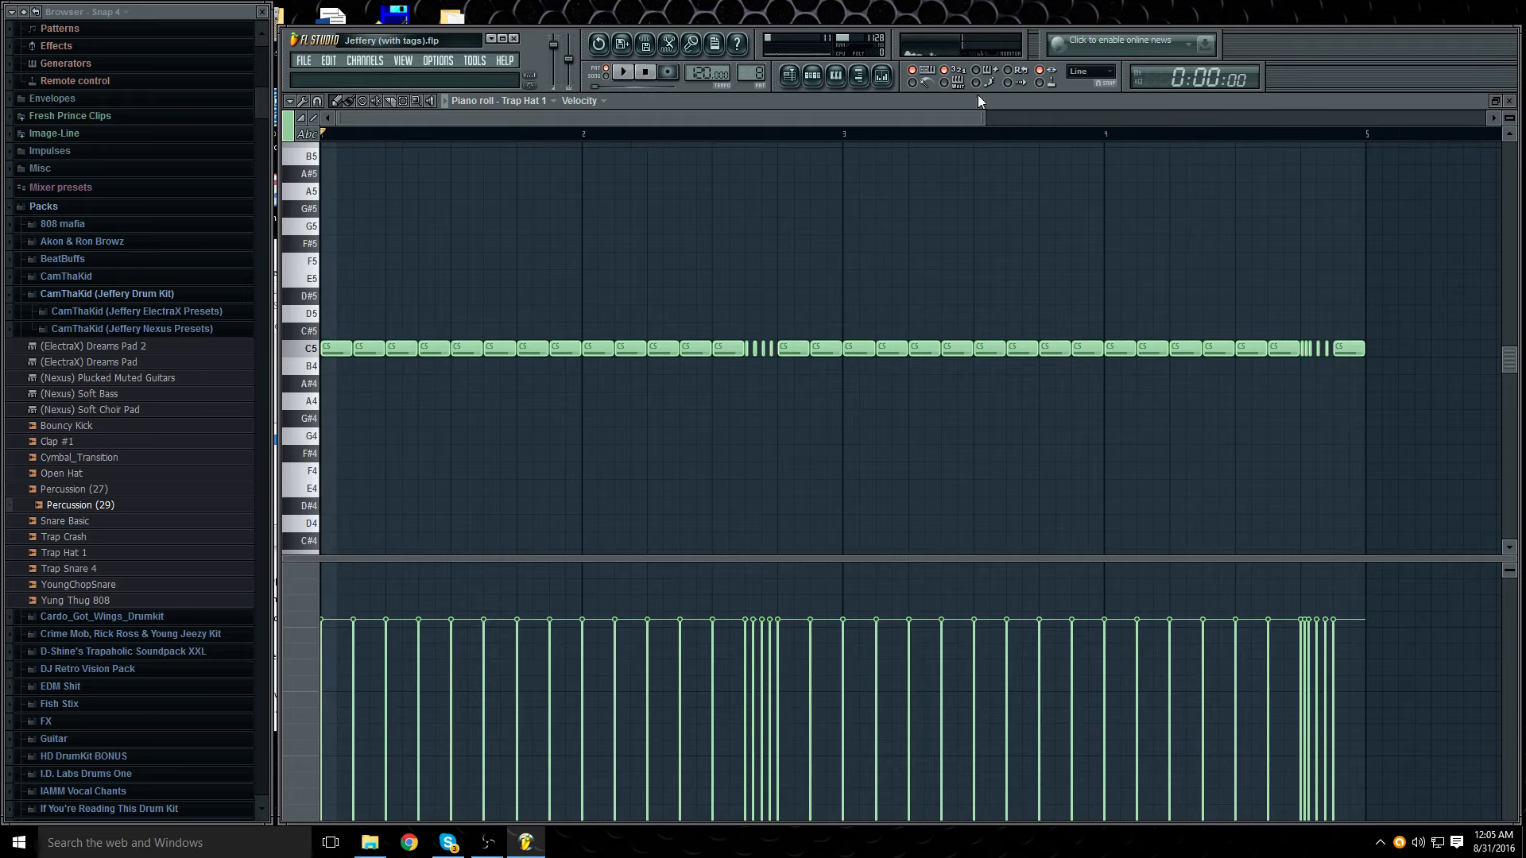
left_click_drag(983, 116, 1078, 111)
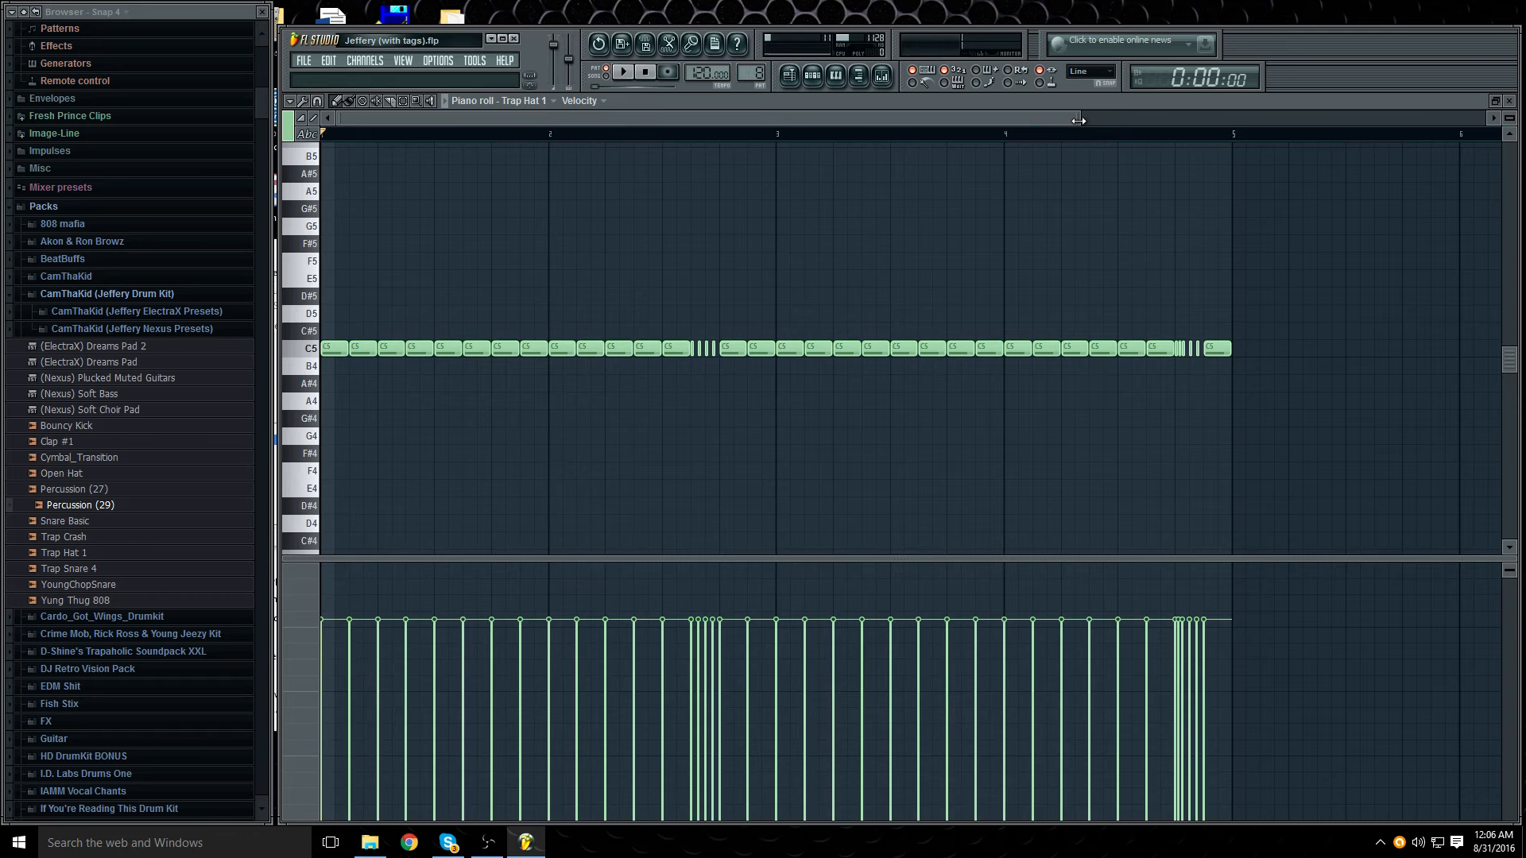
left_click_drag(1078, 120, 992, 140)
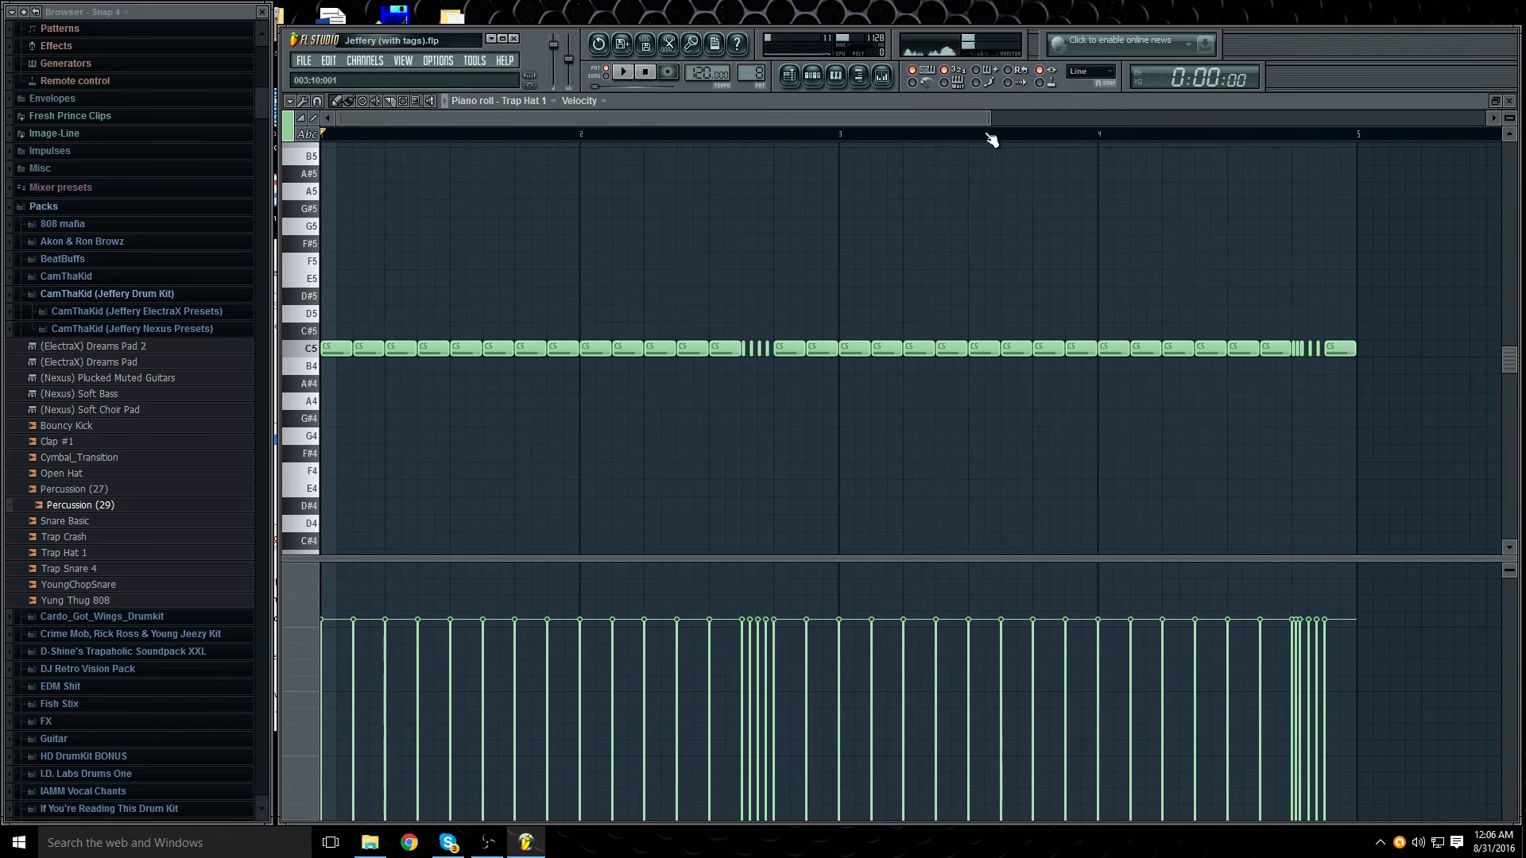
left_click(624, 73)
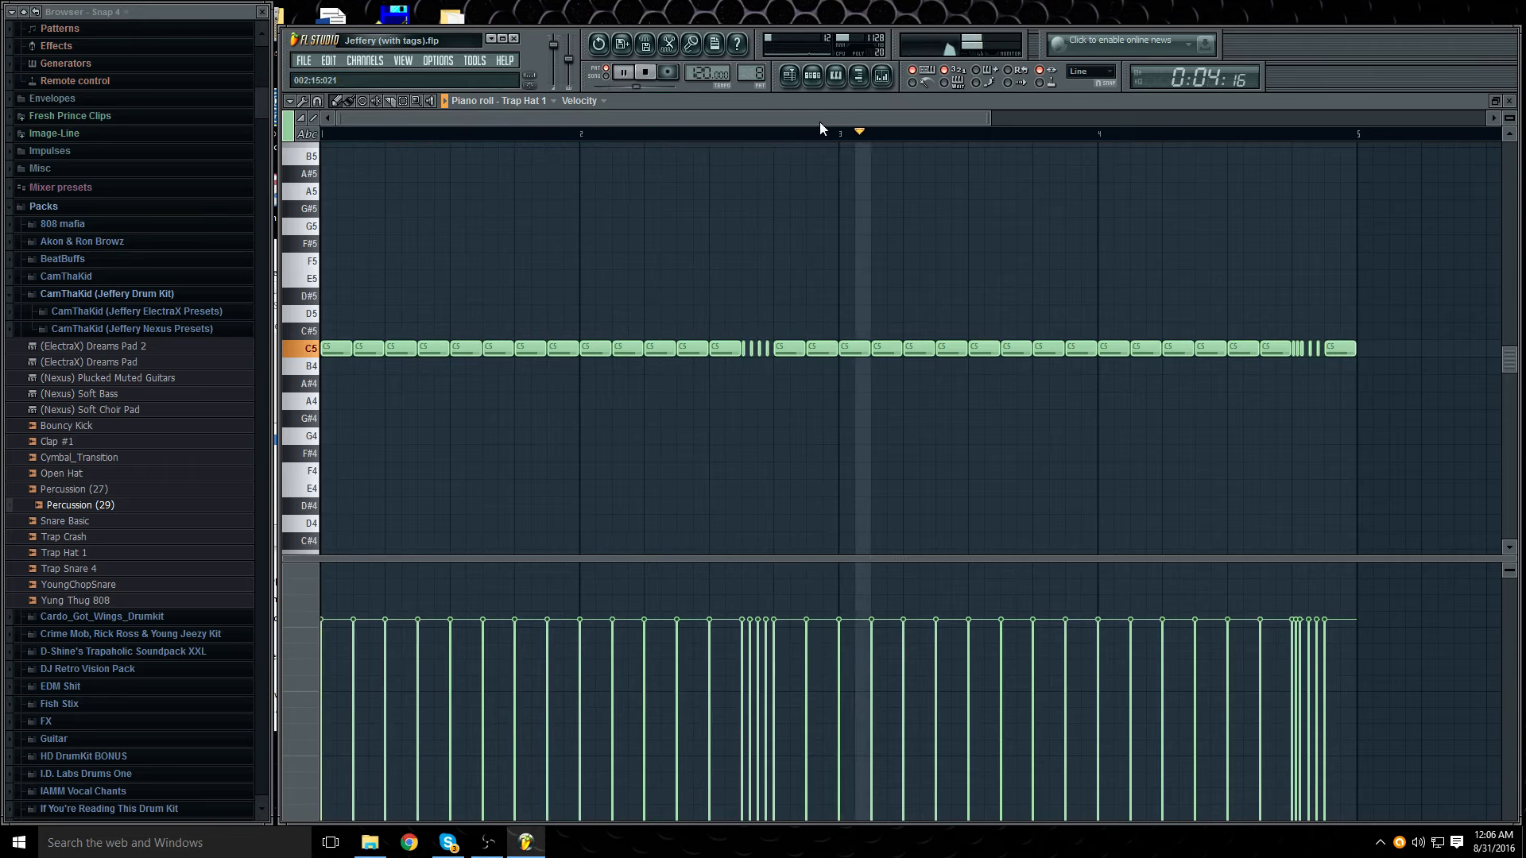
mouse_move(818, 119)
left_mouse_down()
mouse_move(956, 118)
mouse_move(829, 116)
left_mouse_up()
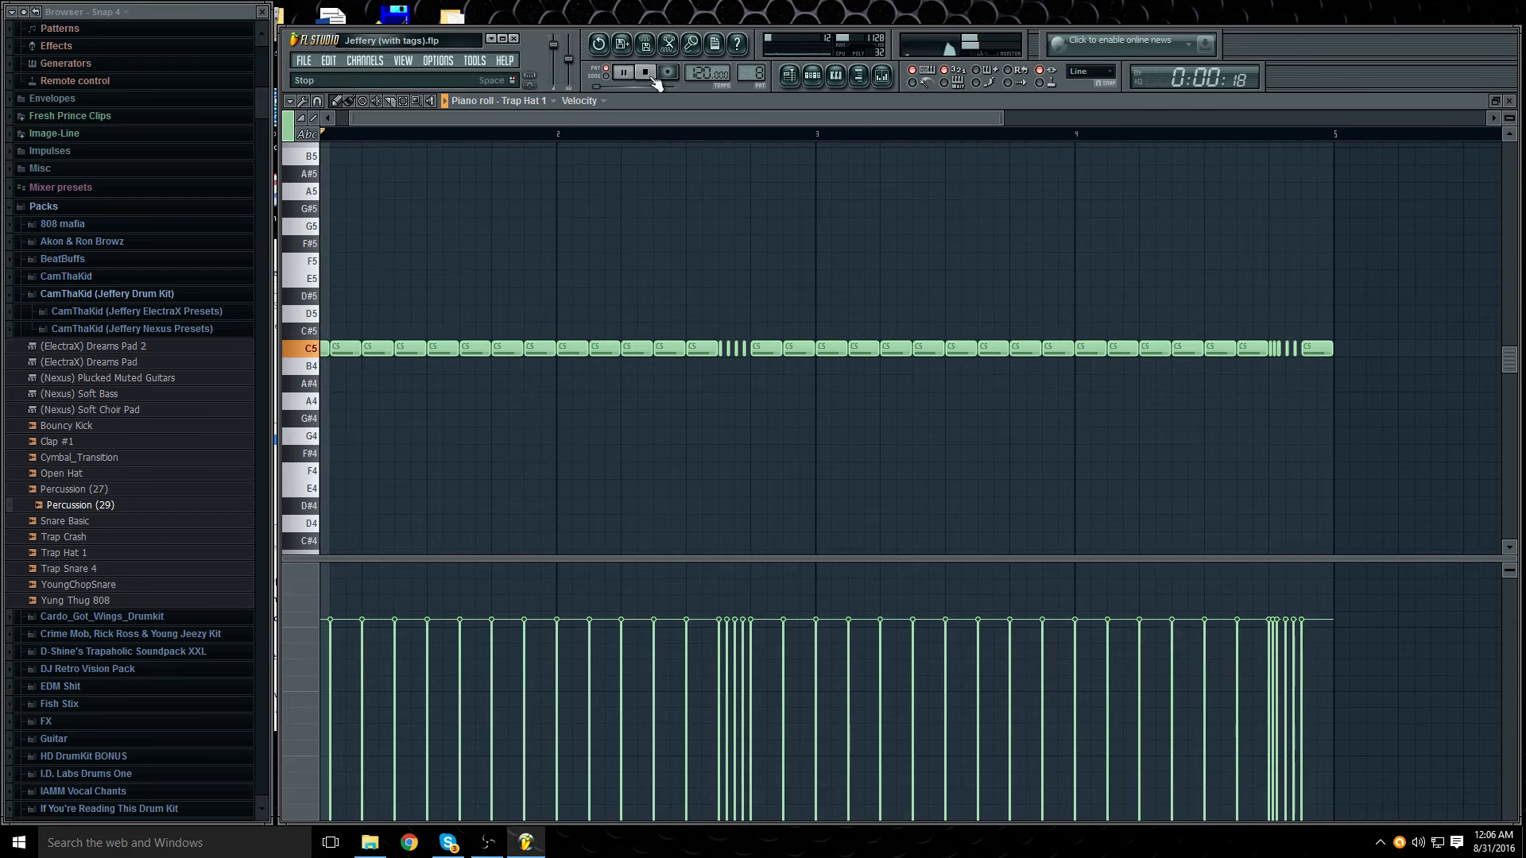
left_click(1511, 102)
key("space")
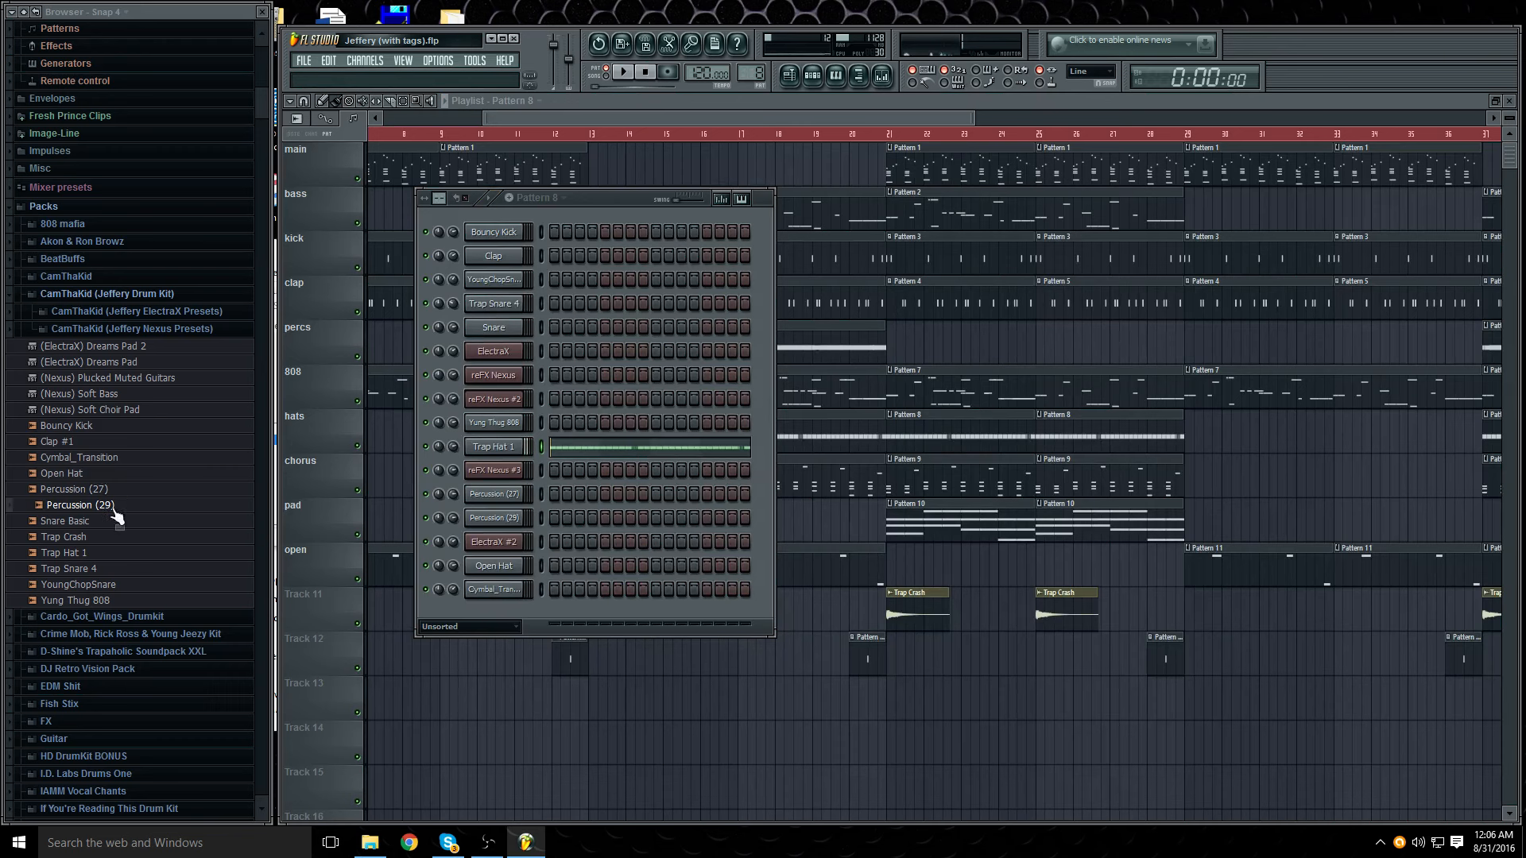
Step: Preview the Trap Hat 1 sample, inspect its channel settings and mixer Fruity Parametric EQ 2 curve, and return to the playlist
left_click(69, 557)
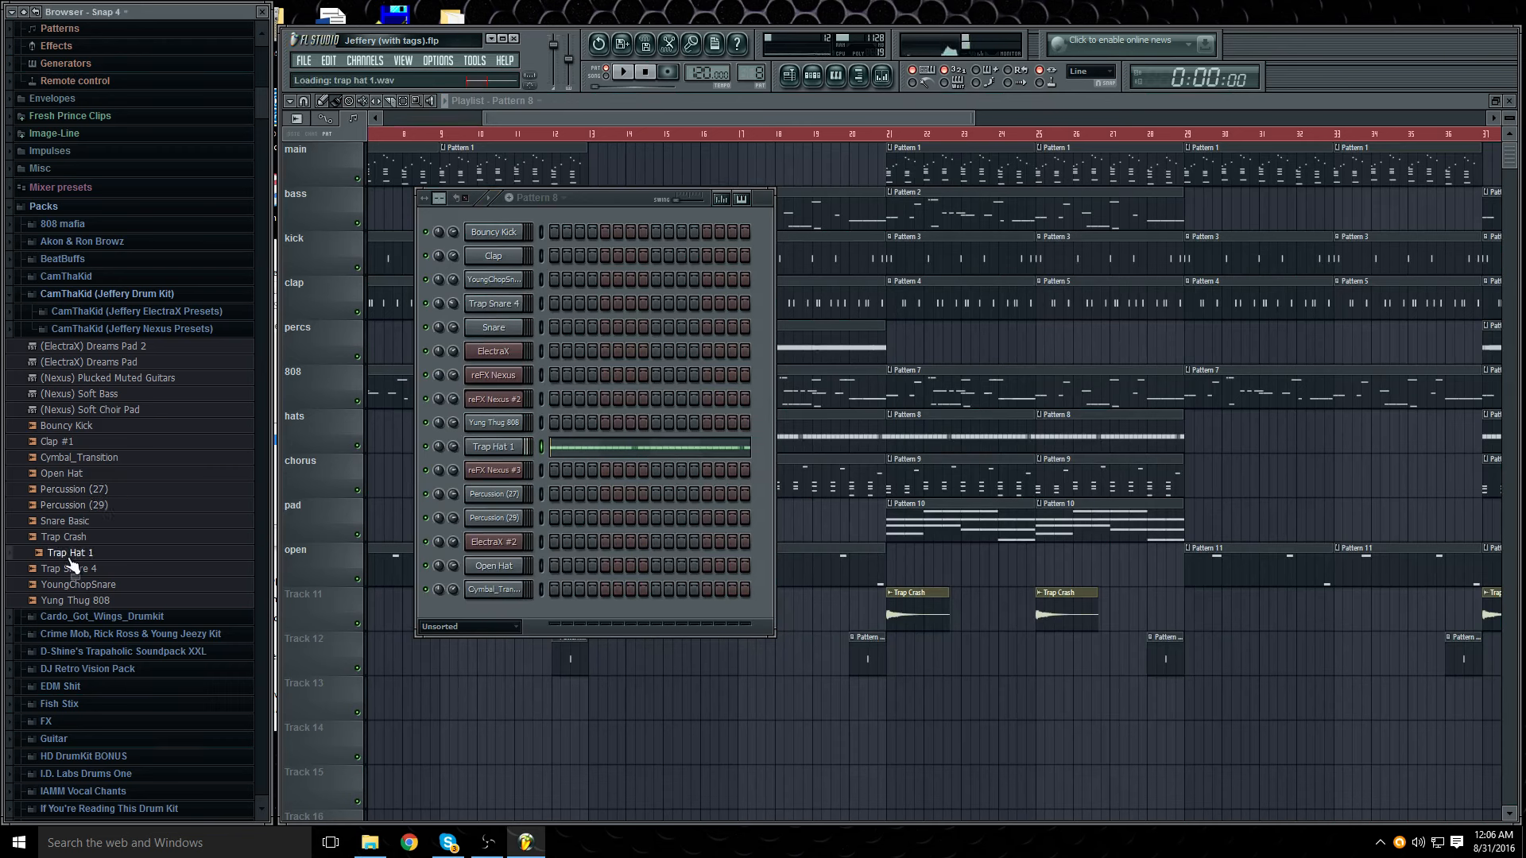
left_click(521, 452)
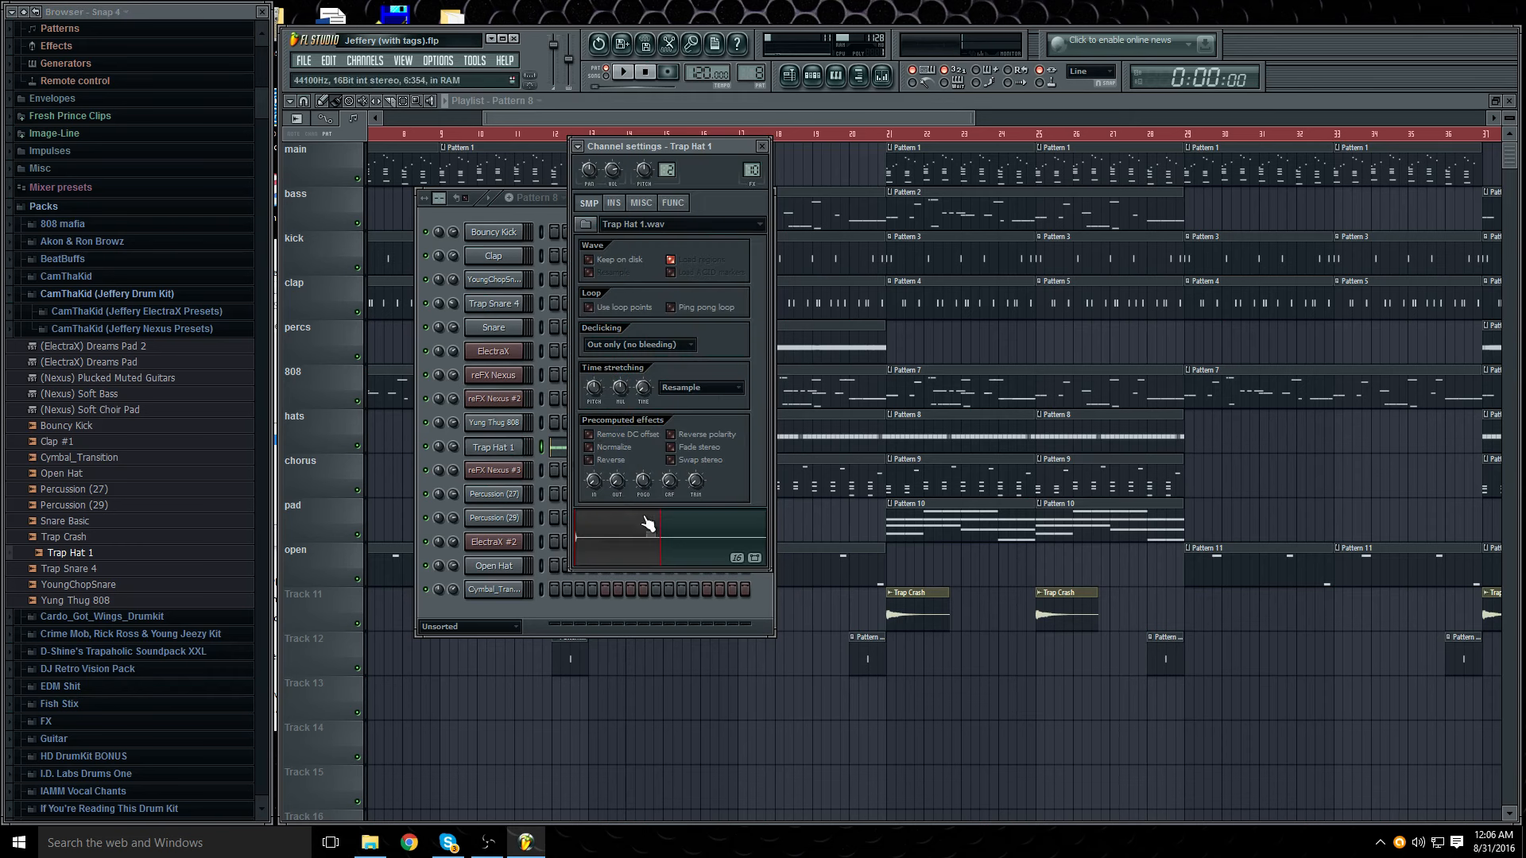
left_click(883, 76)
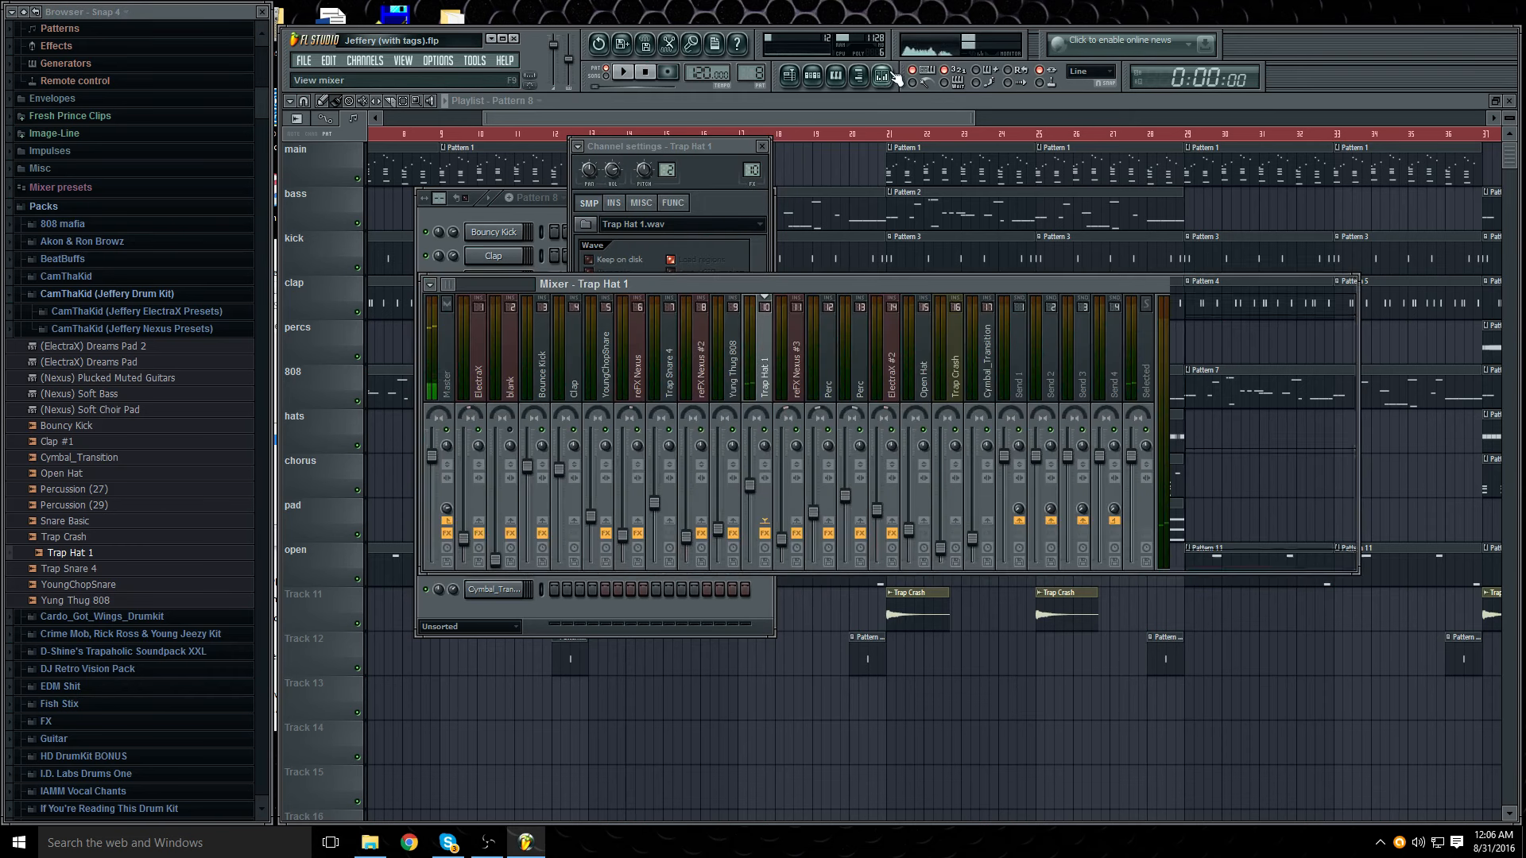
left_click(1234, 331)
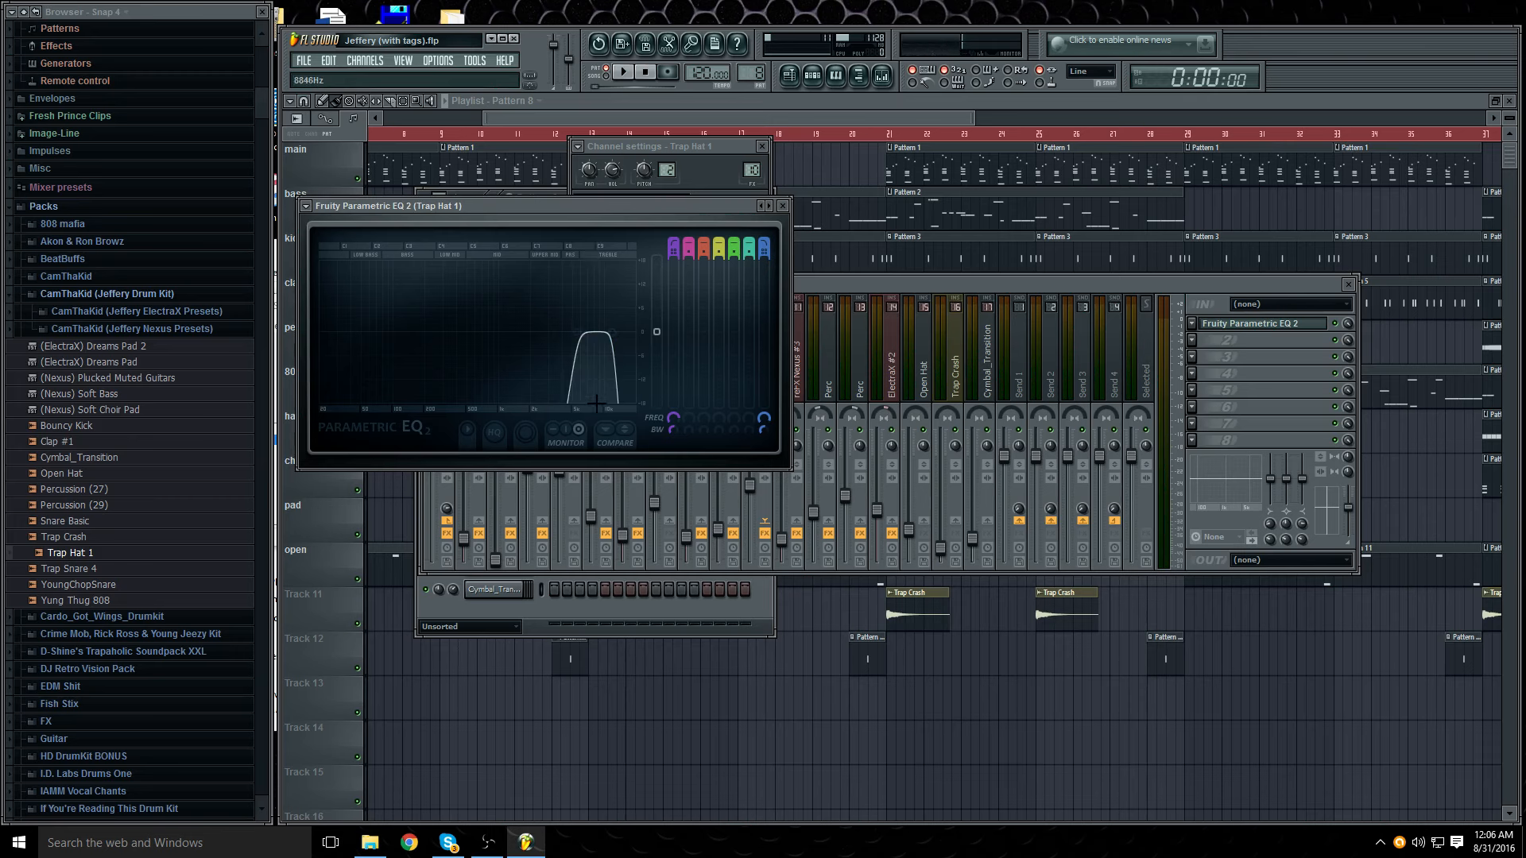
left_click(782, 206)
left_click(779, 118)
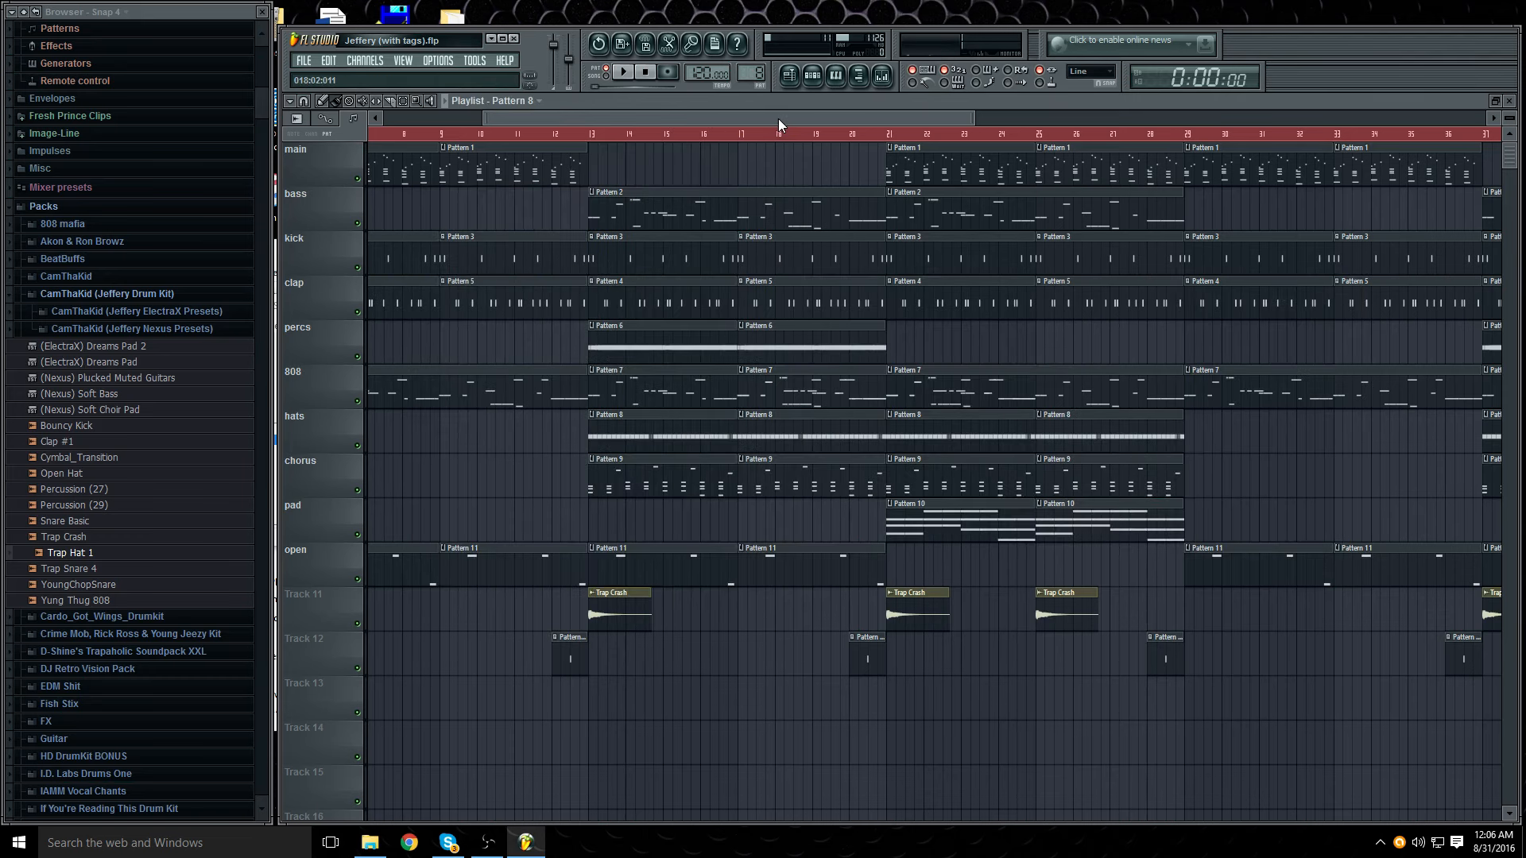
Step: Open the chorus track's Pattern 9, examine and play its ElectraX notes, close the piano roll and stop playback
double_click(683, 470)
left_click_drag(766, 119, 256, 125)
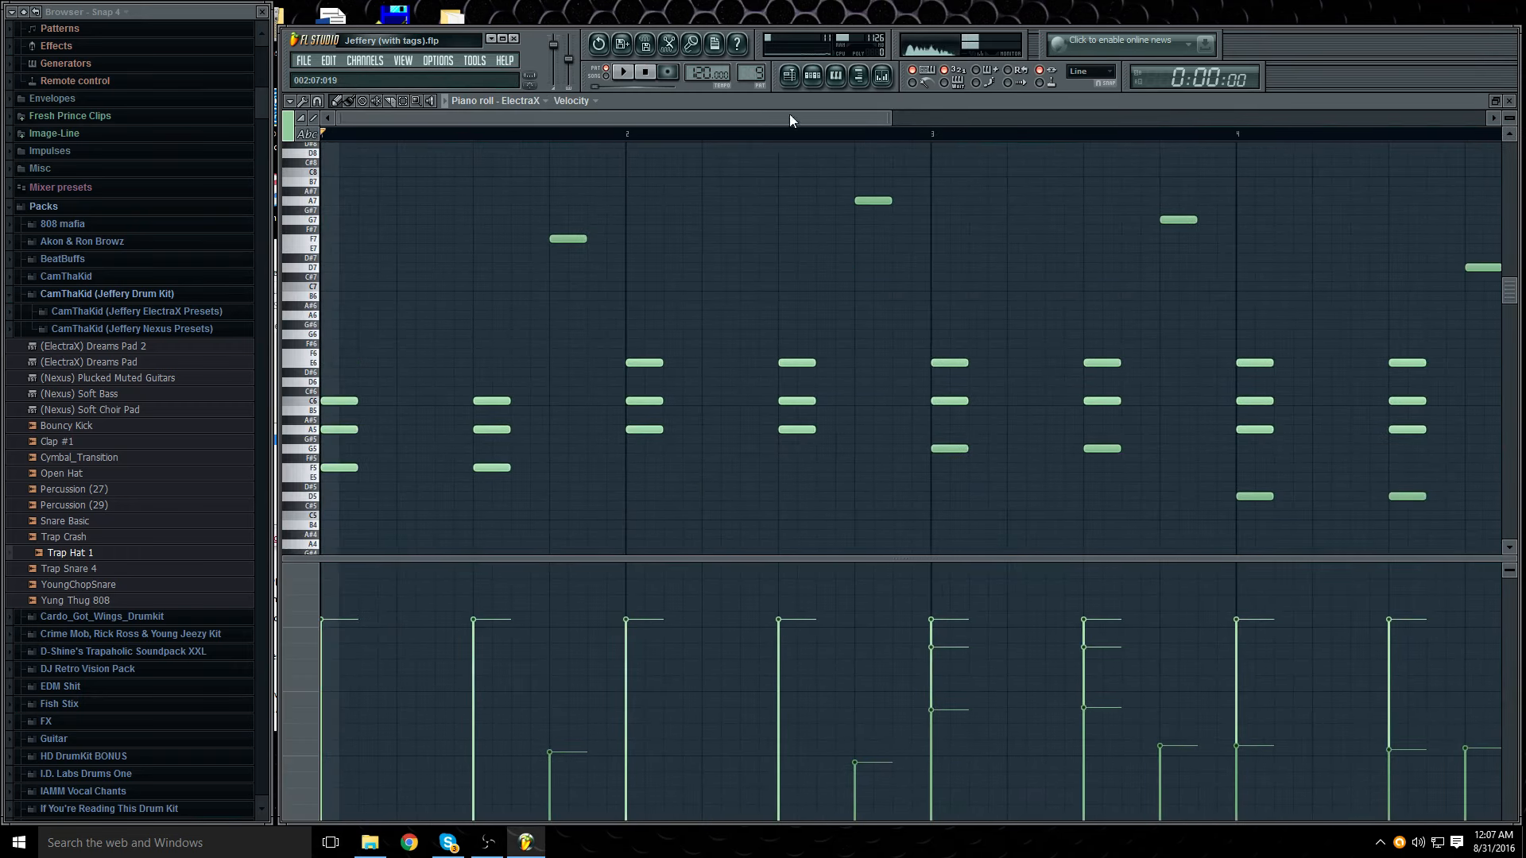
left_click(623, 72)
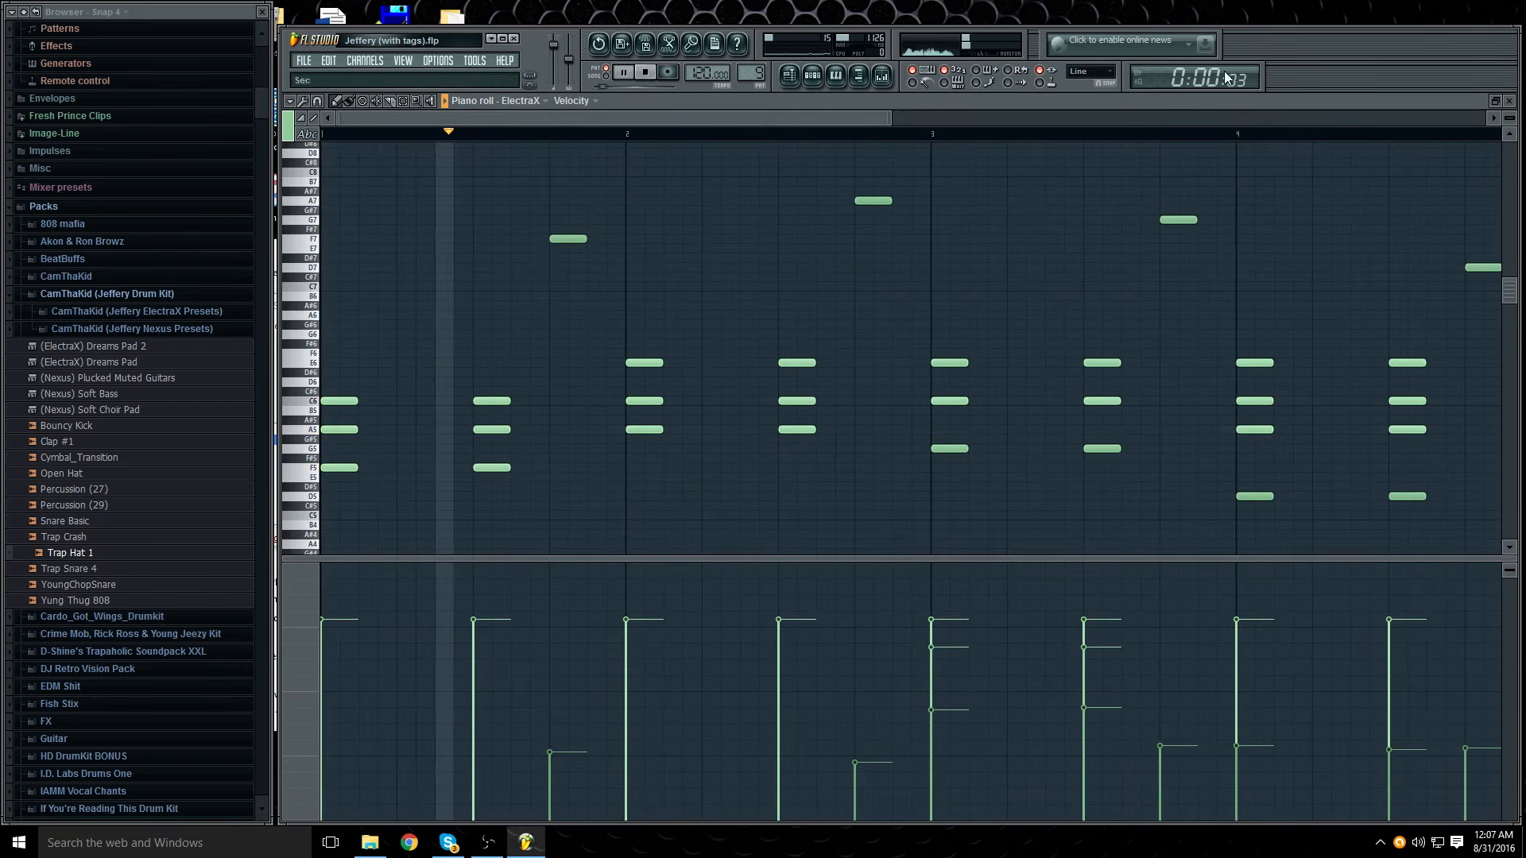
left_click(1509, 102)
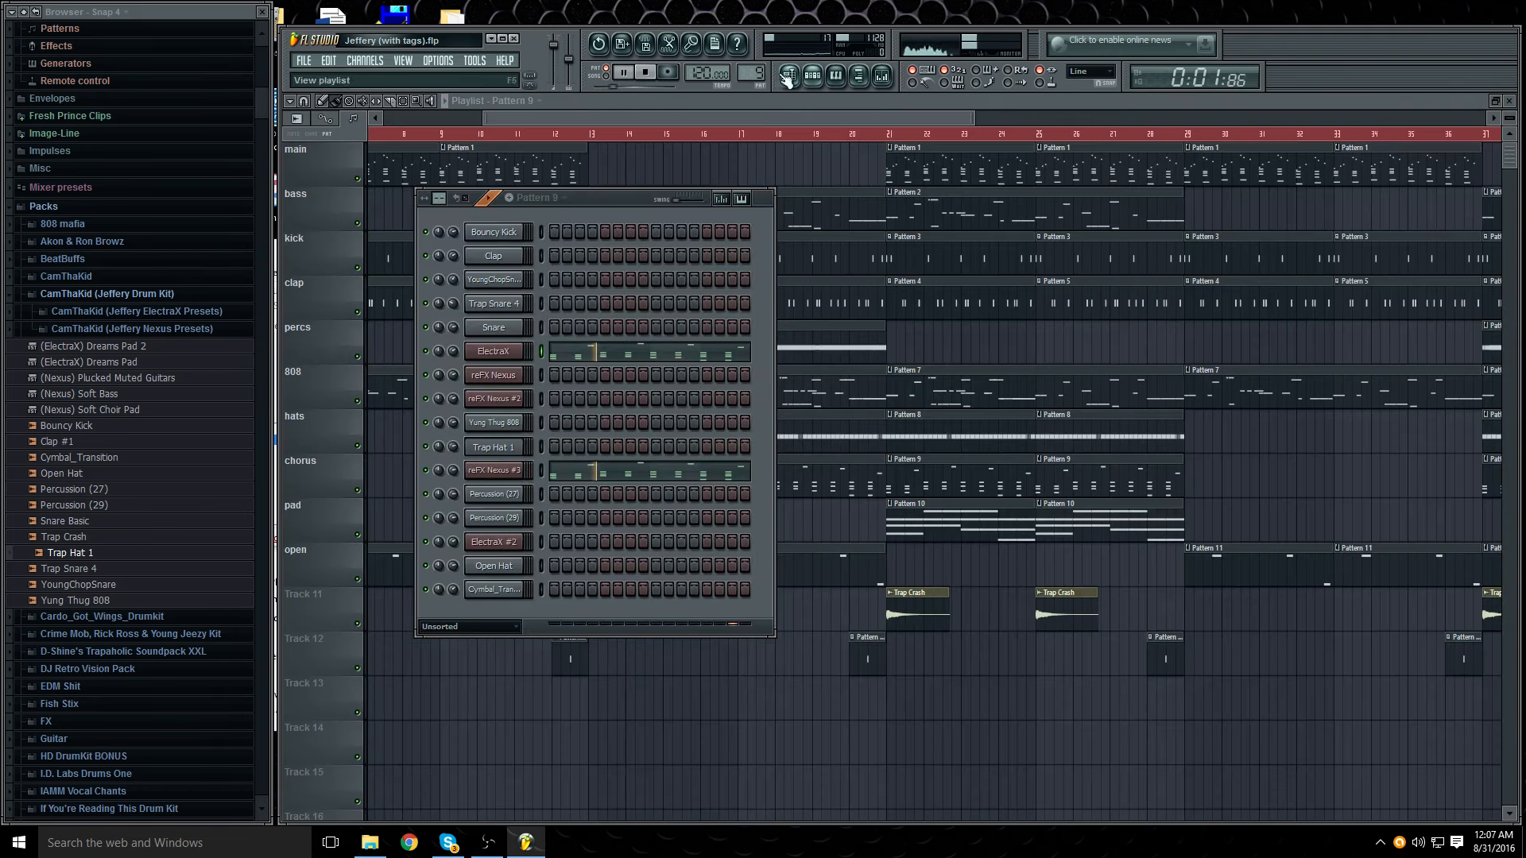
left_click(651, 77)
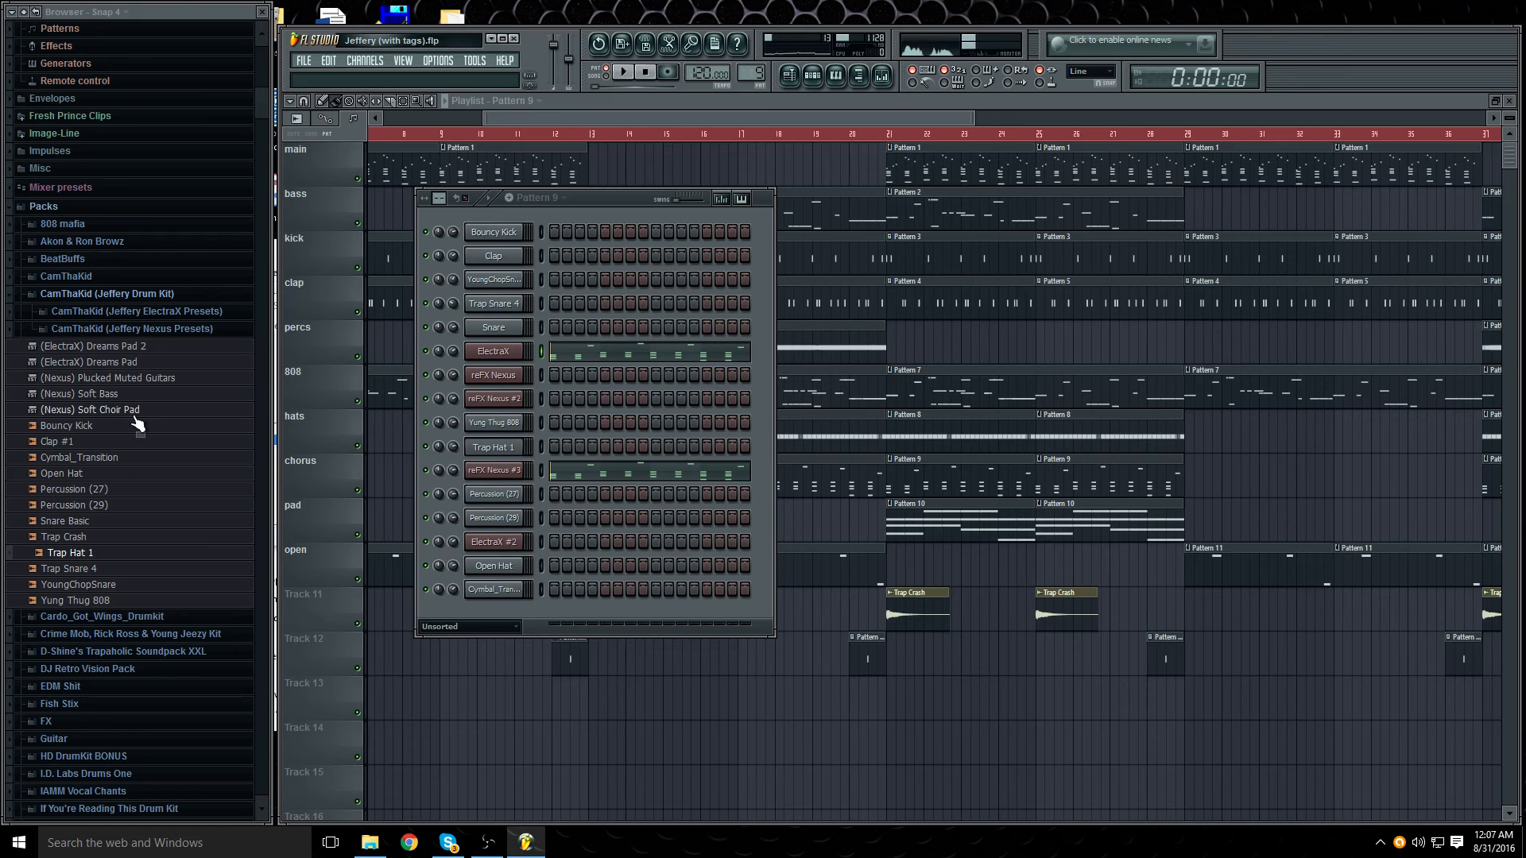
Step: Inspect the Soft Choir Pad preset in reFX Nexus #3 and the Dreams Pad preset in ElectraX, closing both plugin windows
left_click(516, 471)
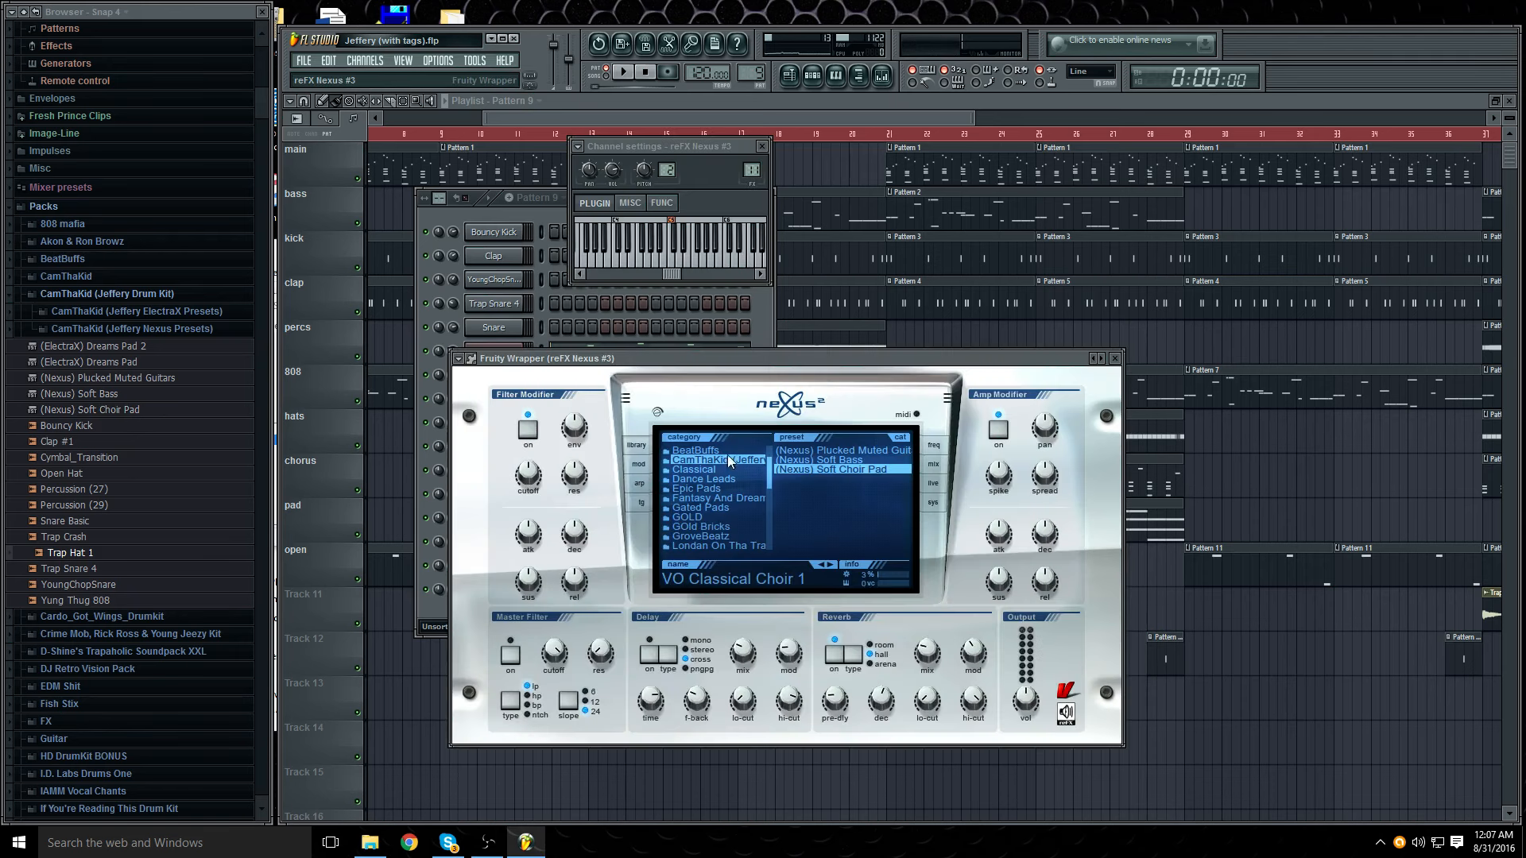
left_click(1115, 358)
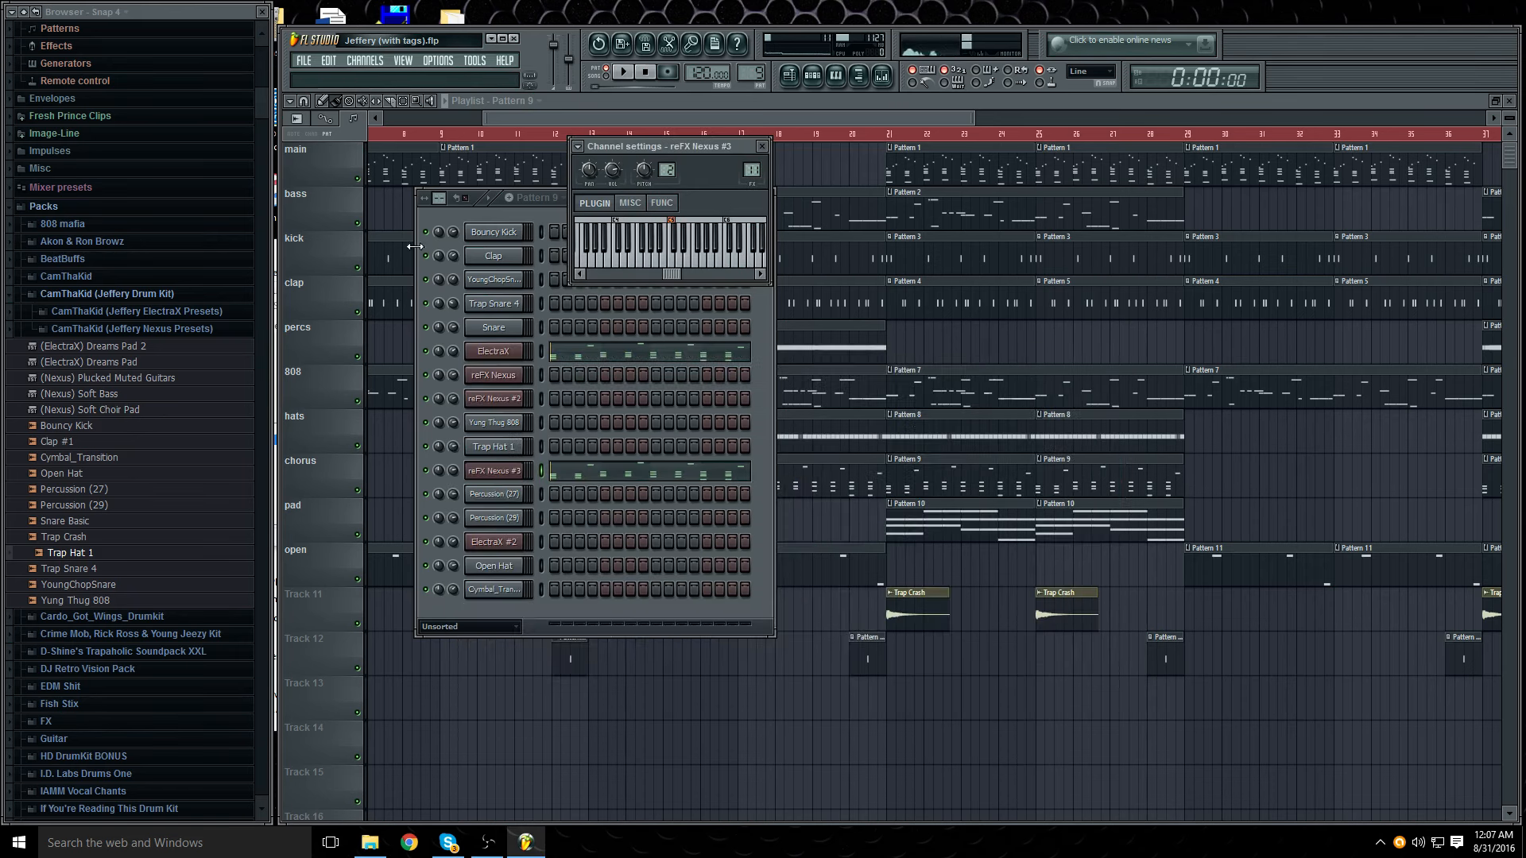
left_click(514, 352)
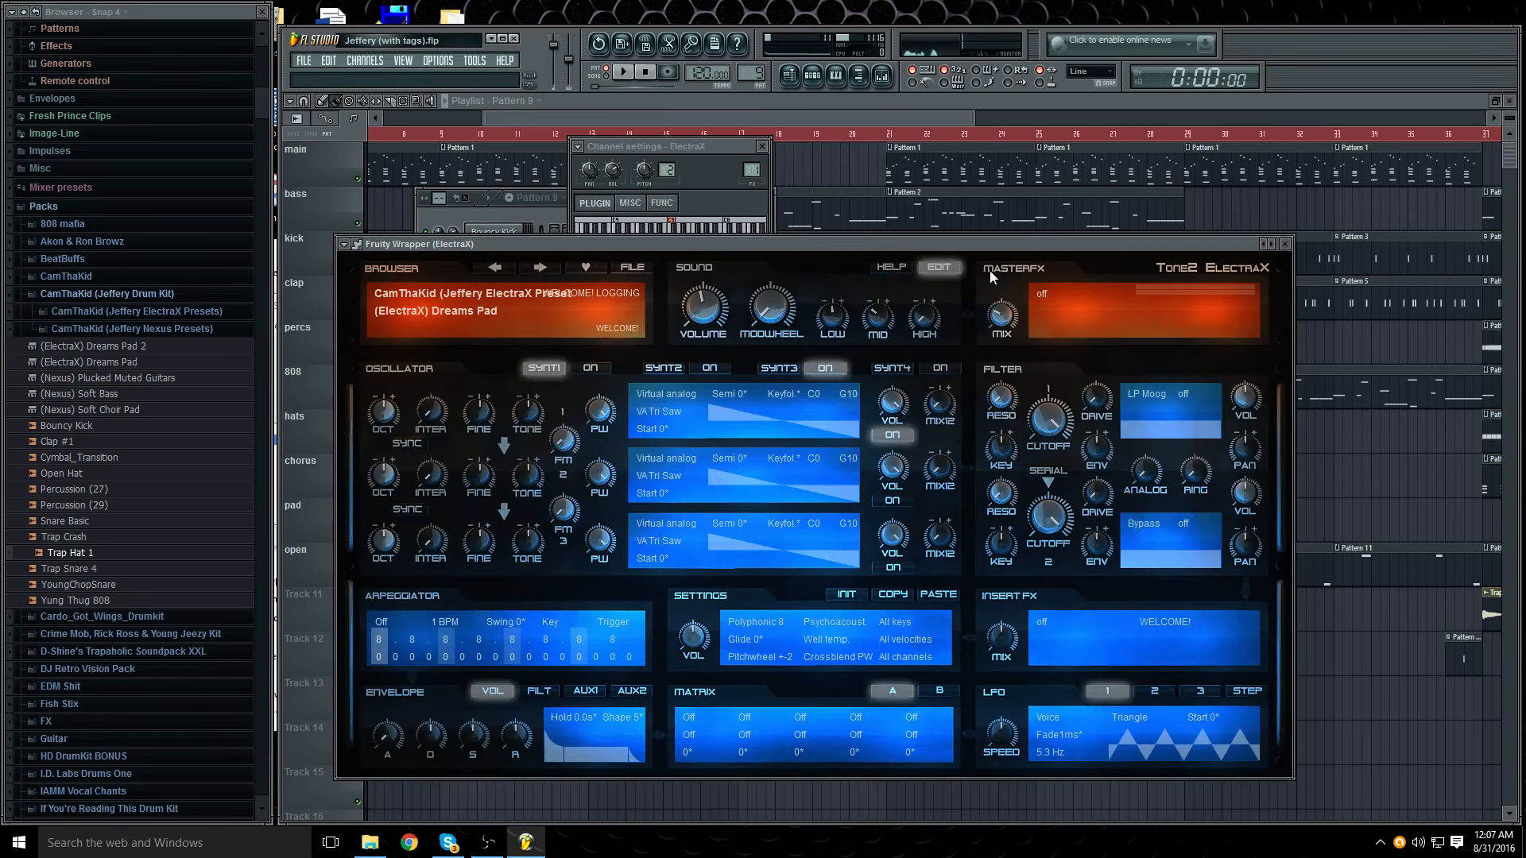
left_click(1287, 245)
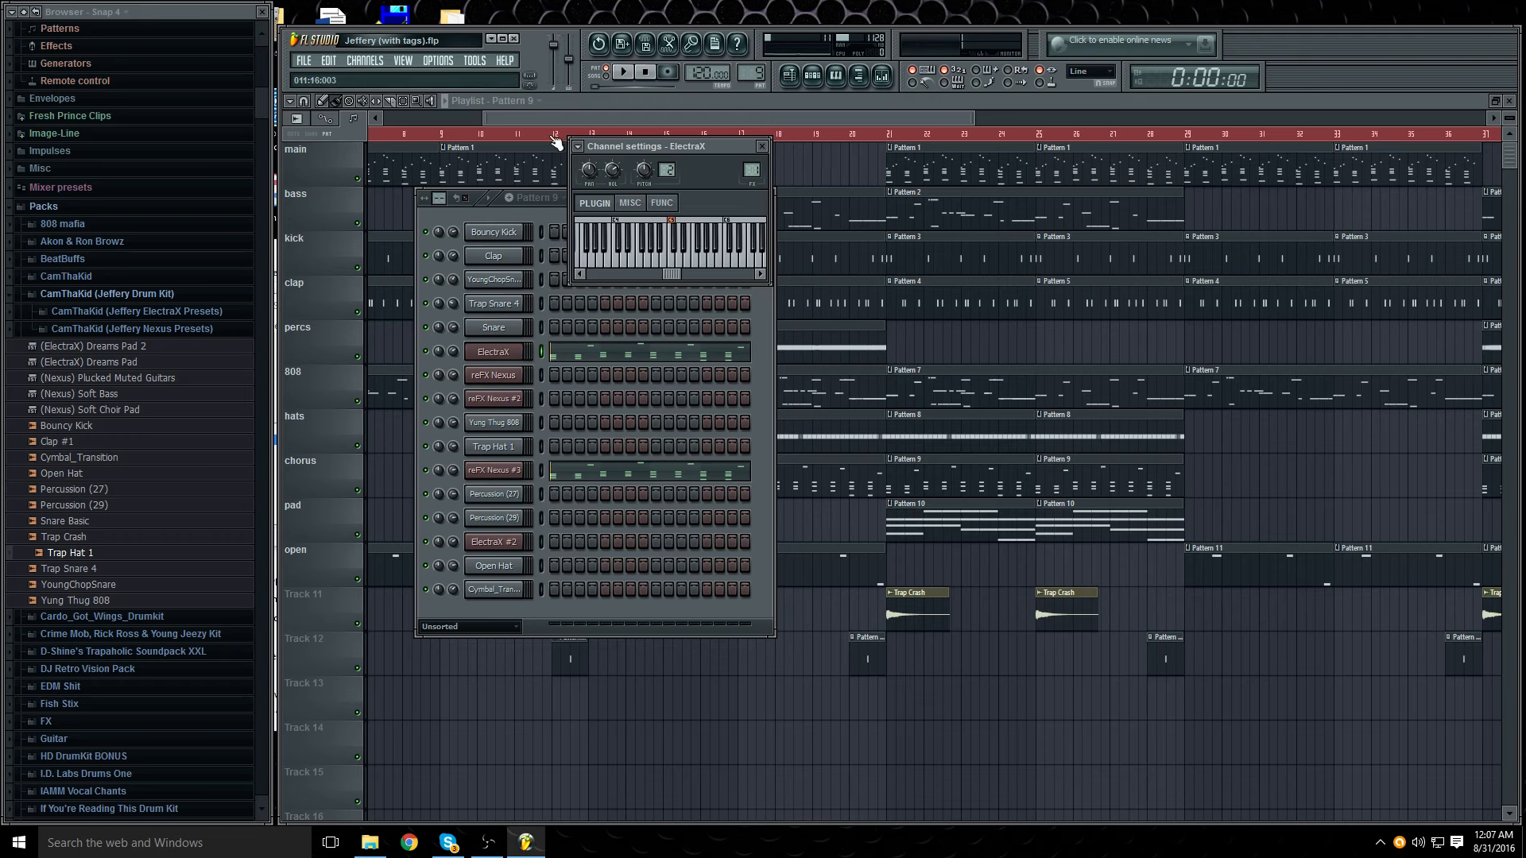
left_click(537, 219)
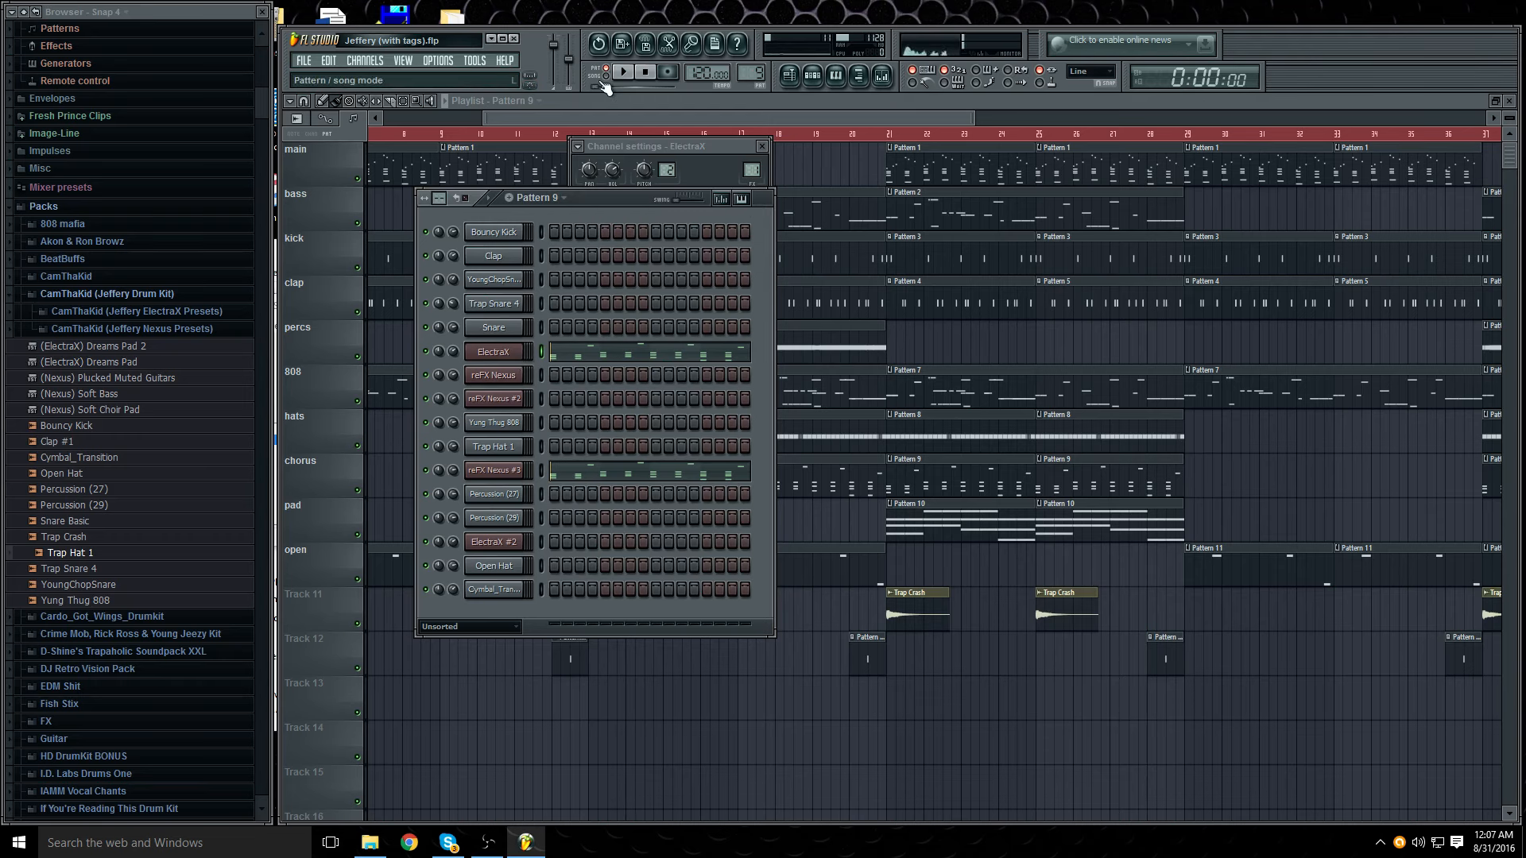
Step: Open the main track's Pattern 1 melody in the piano roll, play it briefly, and return to the playlist
left_click_drag(763, 117, 791, 117)
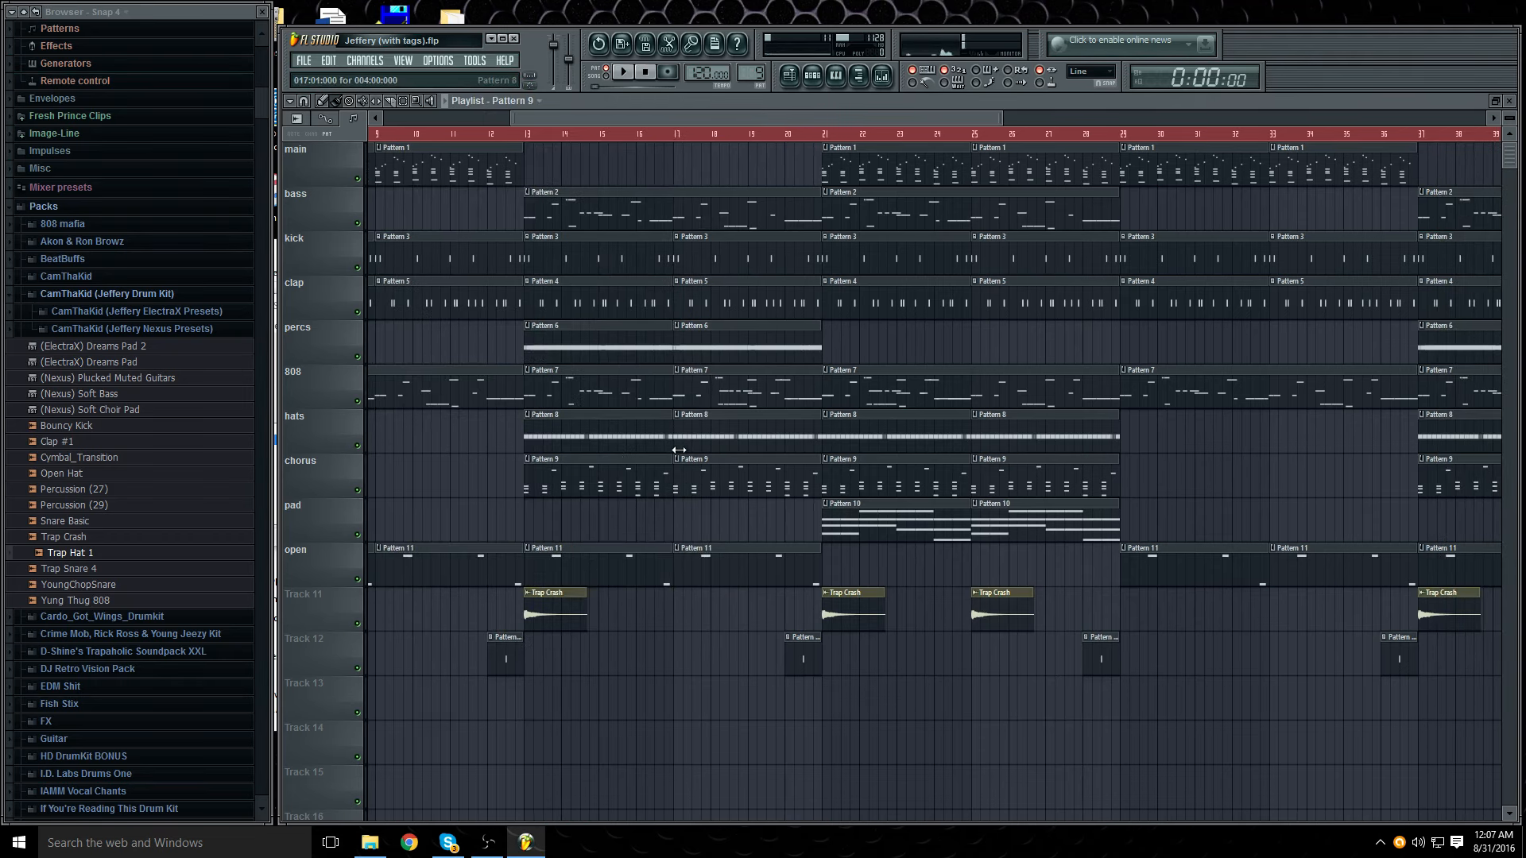
left_click_drag(604, 117, 555, 119)
double_click(555, 149)
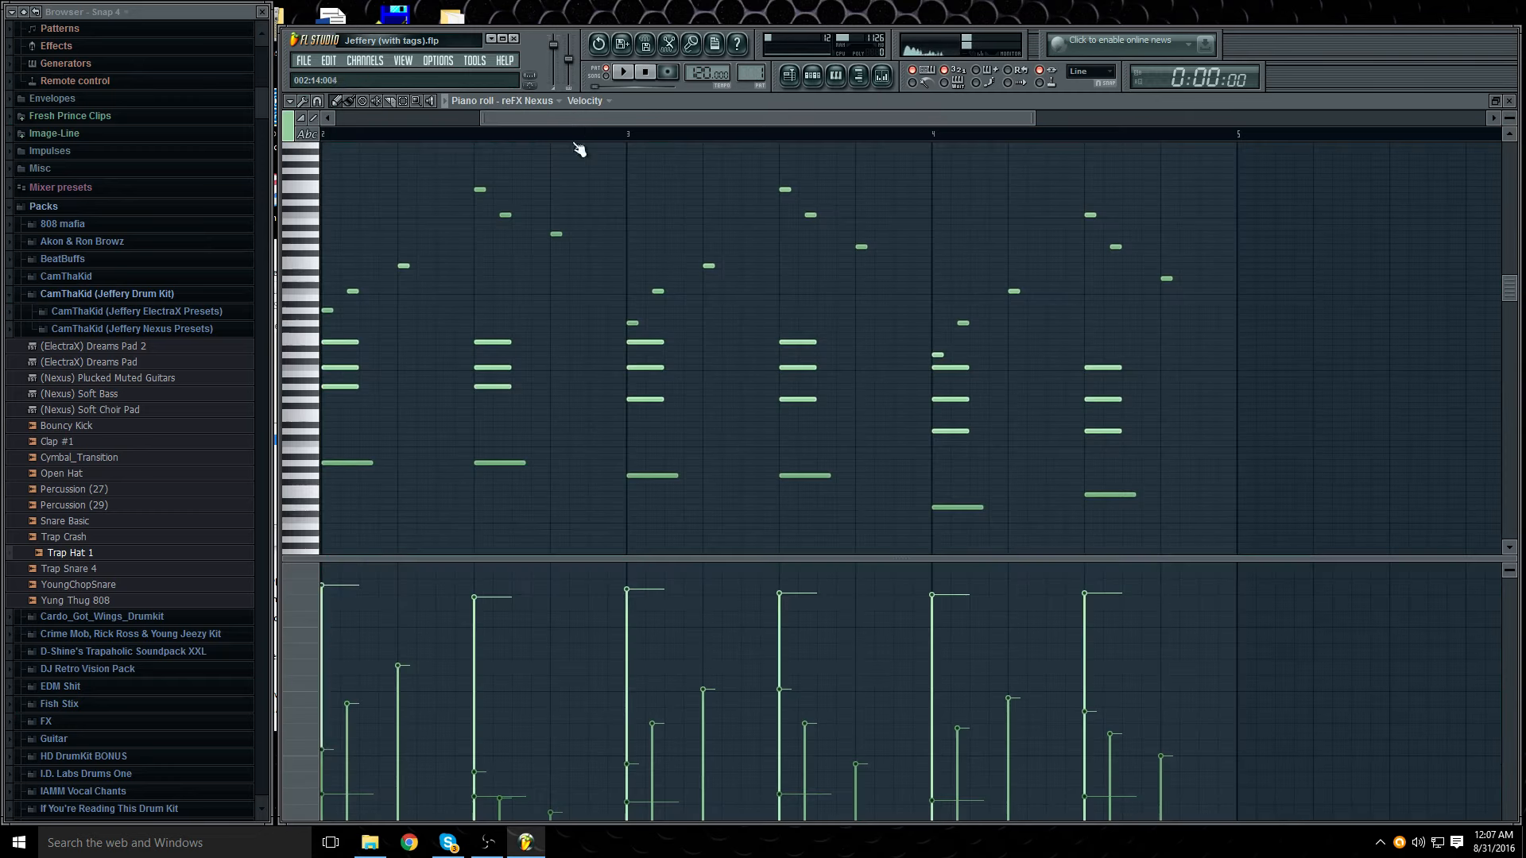
left_click(625, 73)
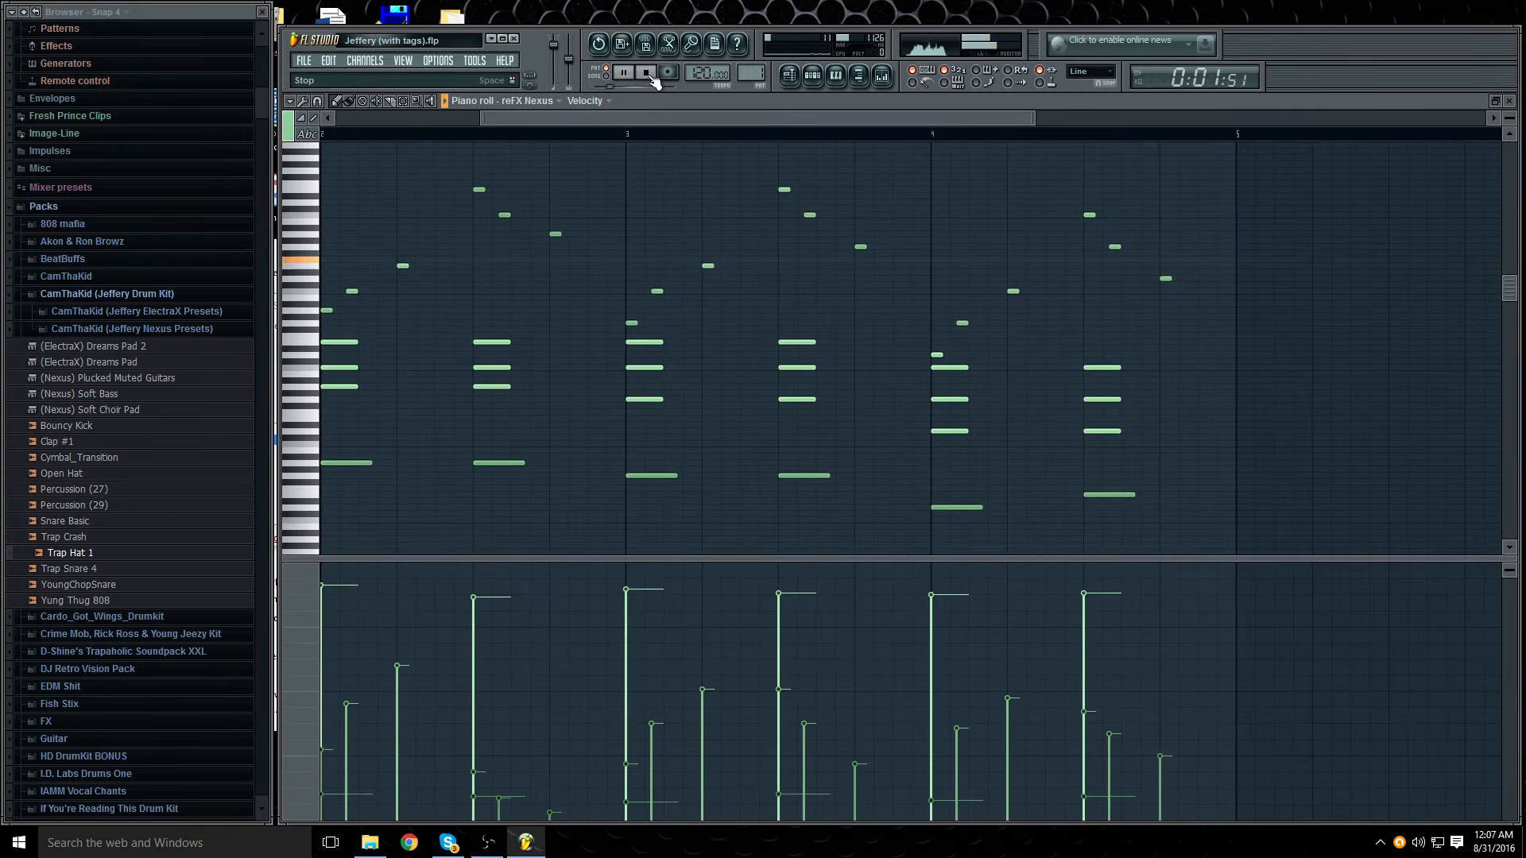
left_click(626, 73)
left_click(1509, 101)
left_click(804, 490)
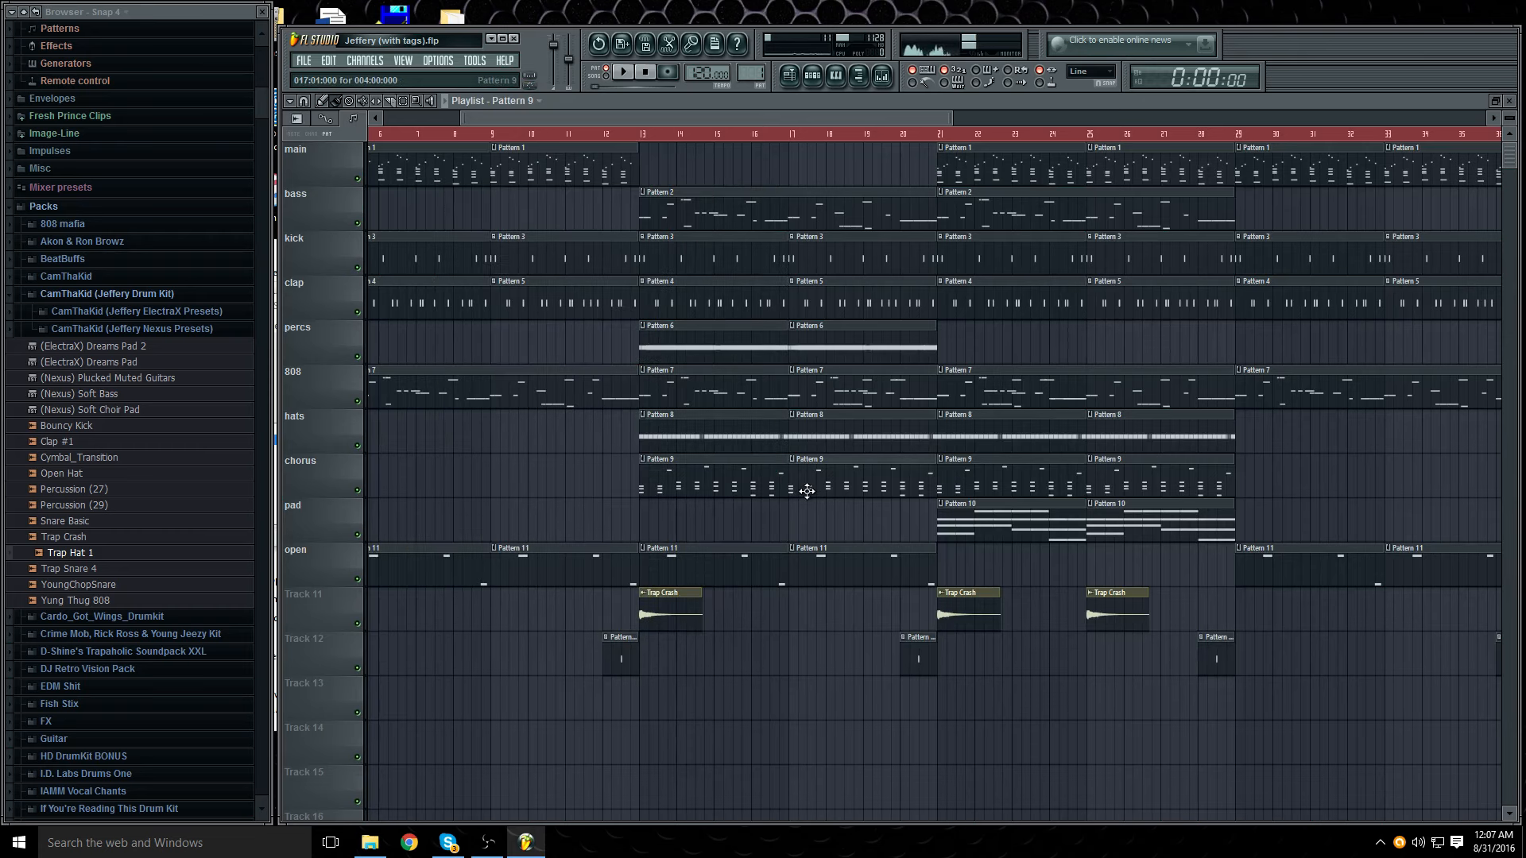
Step: Reopen the chorus Pattern 9 ElectraX notes, examine them during playback, and close the piano roll
double_click(743, 480)
left_click(624, 73)
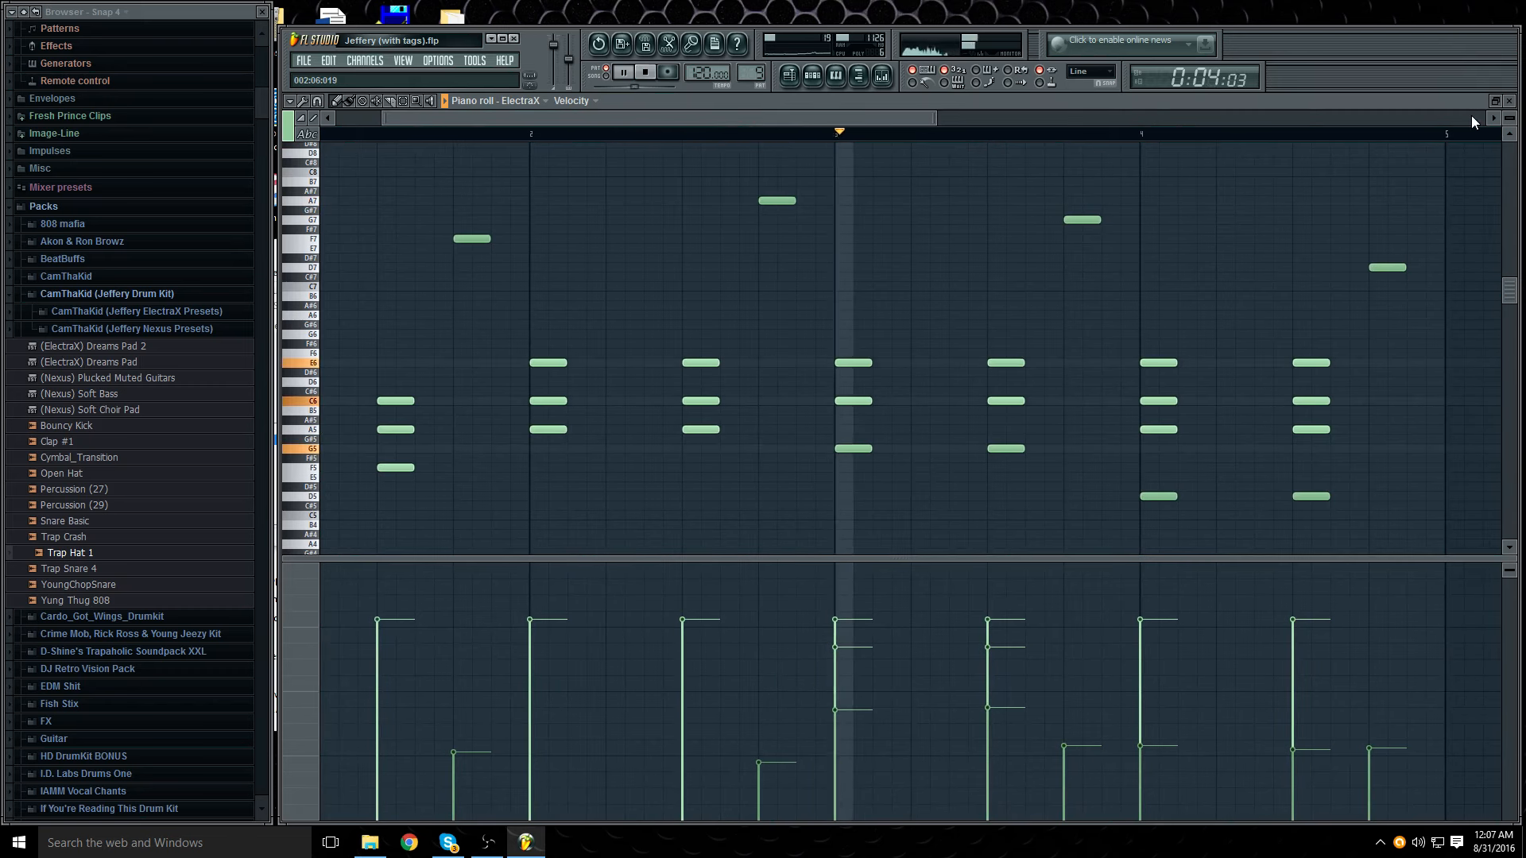
left_click(1508, 101)
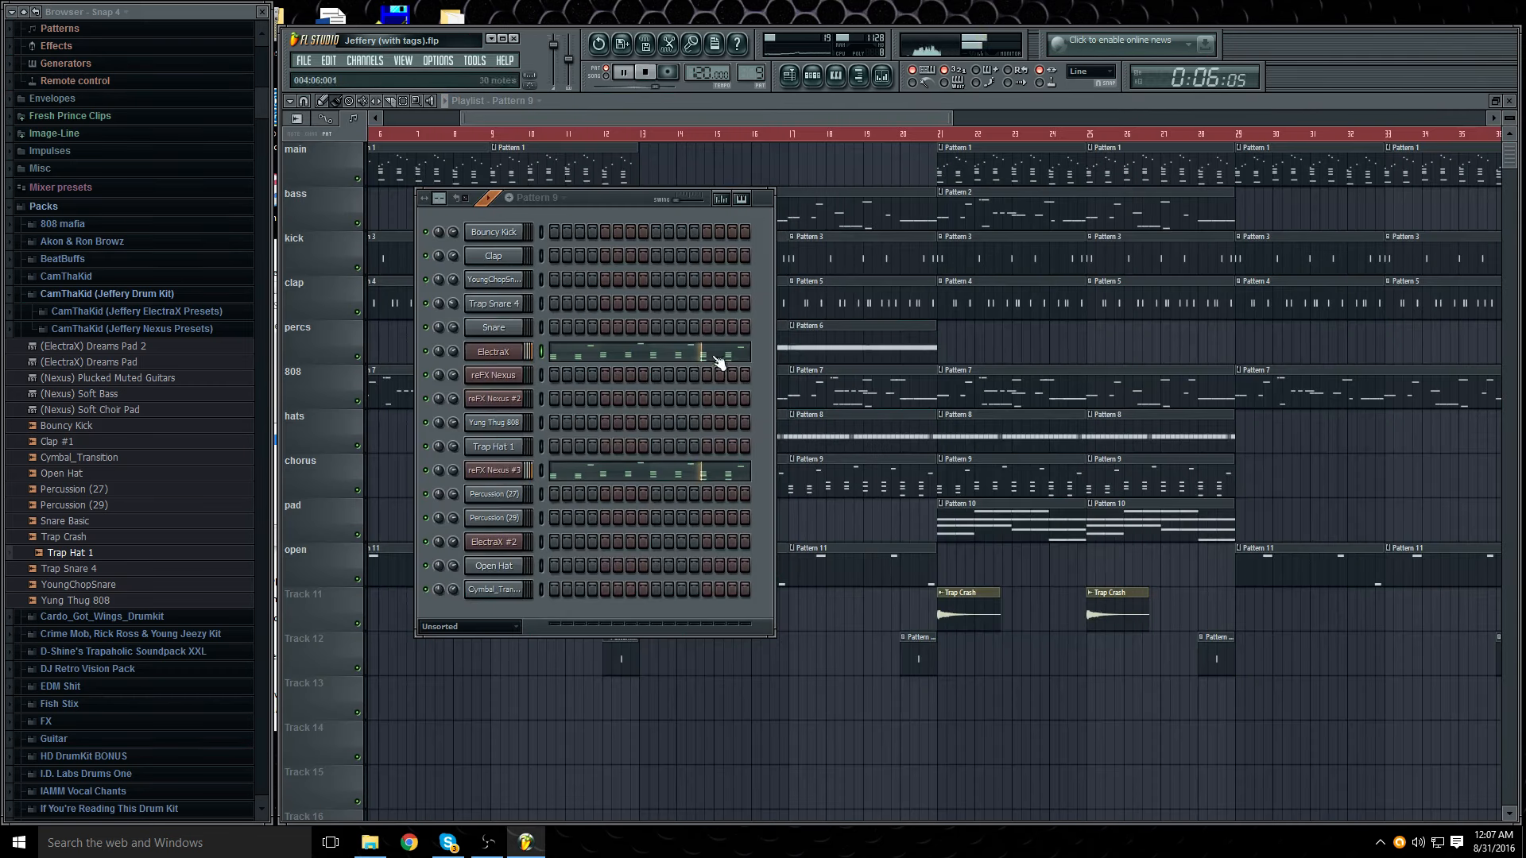
Step: Examine the reFX Nexus #3 notes of Pattern 9 in the piano roll during playback, close it and stop playback
right_click(513, 471)
left_click(550, 468)
right_click(514, 470)
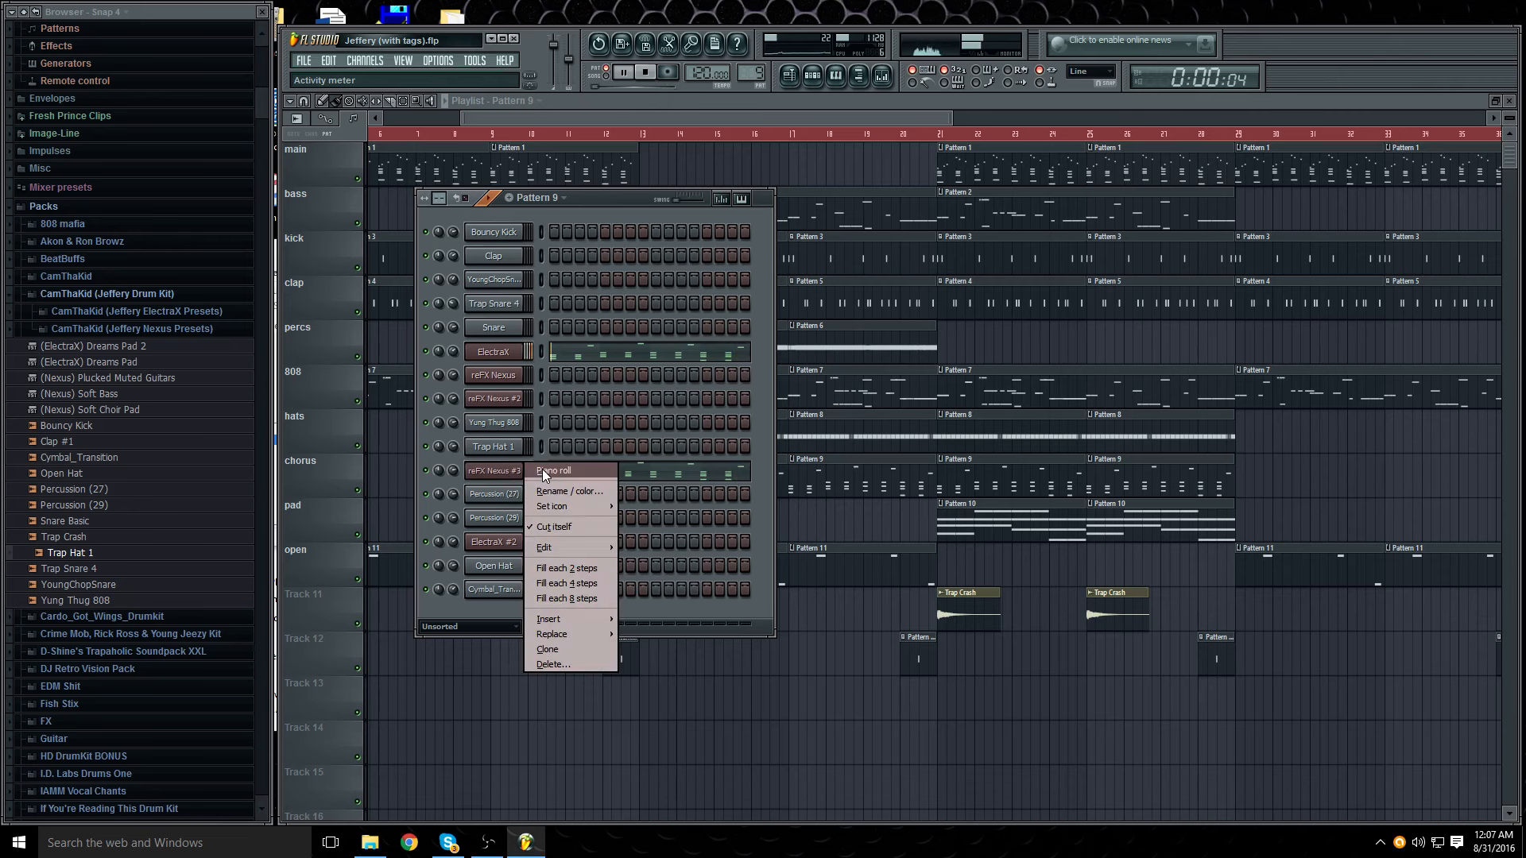
left_click(543, 469)
left_click_drag(544, 118, 704, 129)
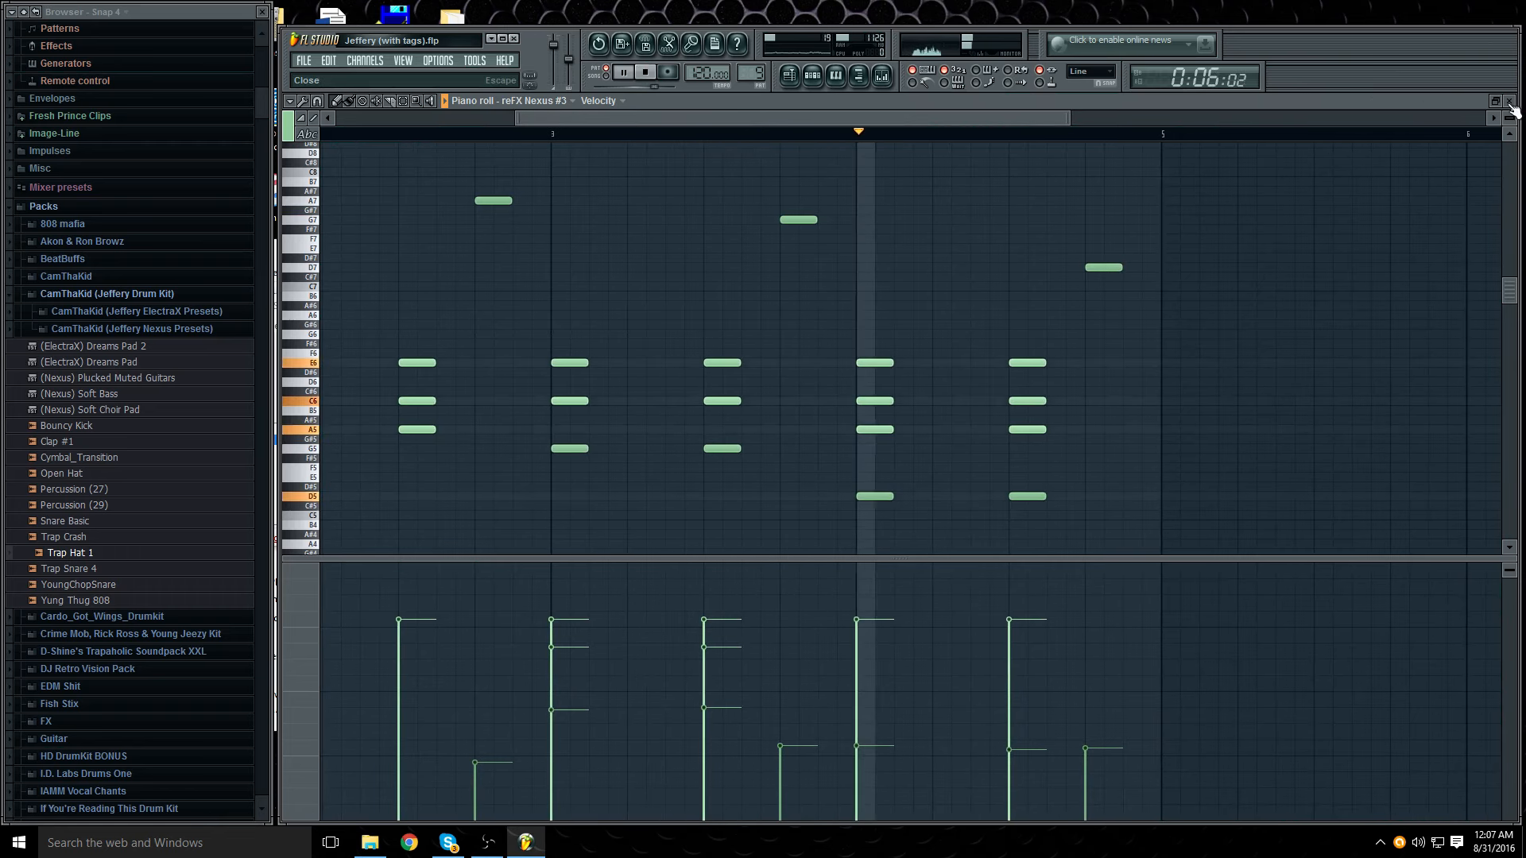
left_click(789, 75)
key("space")
Step: Inspect the Fruity Parametric EQ 2 curve on the reFX Nexus #3 mixer track and close it
left_click(882, 76)
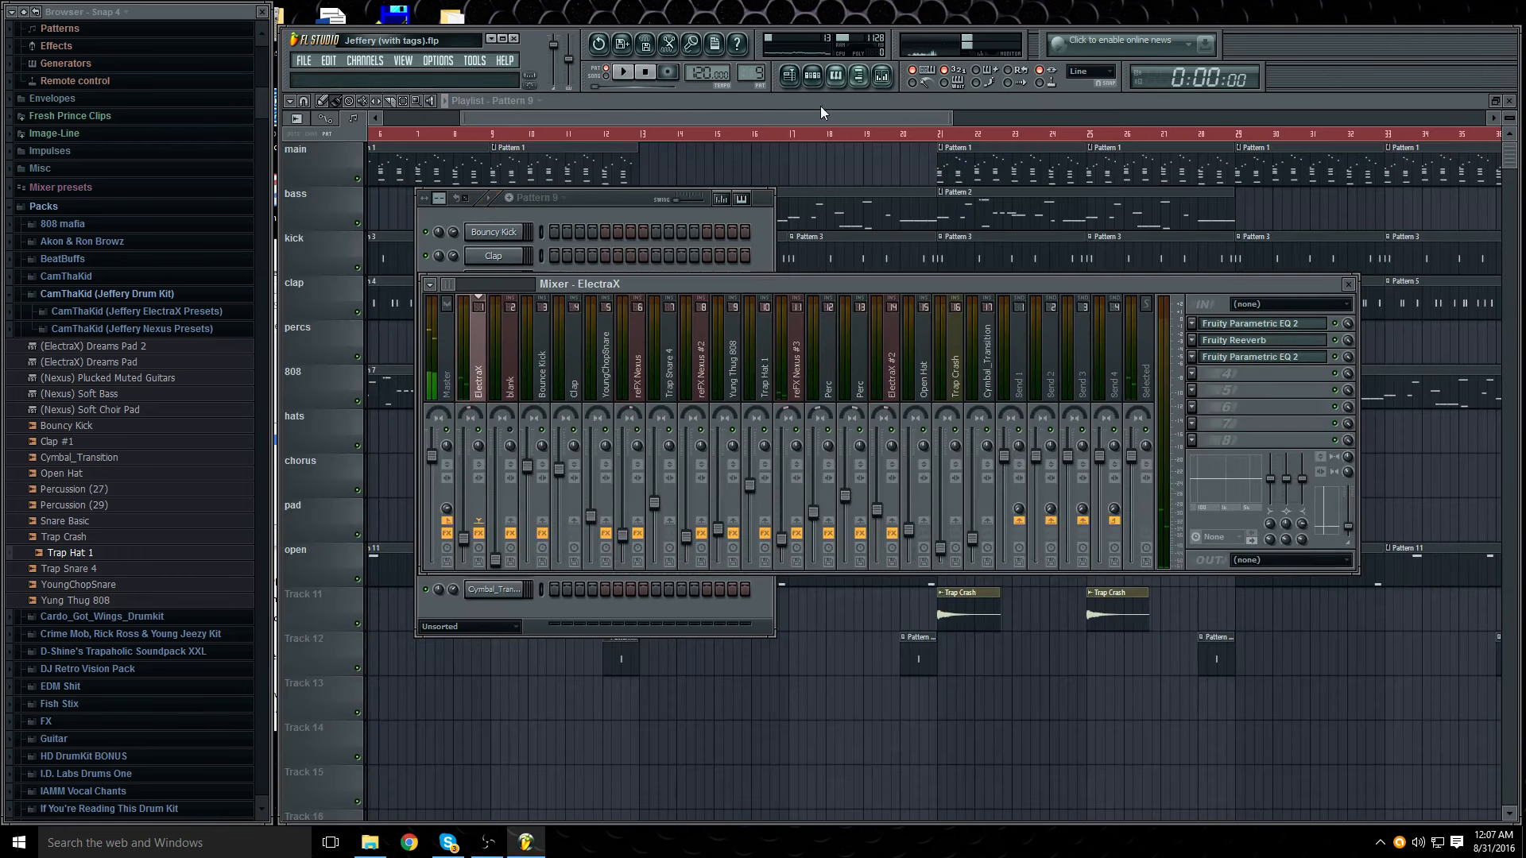
left_click(800, 390)
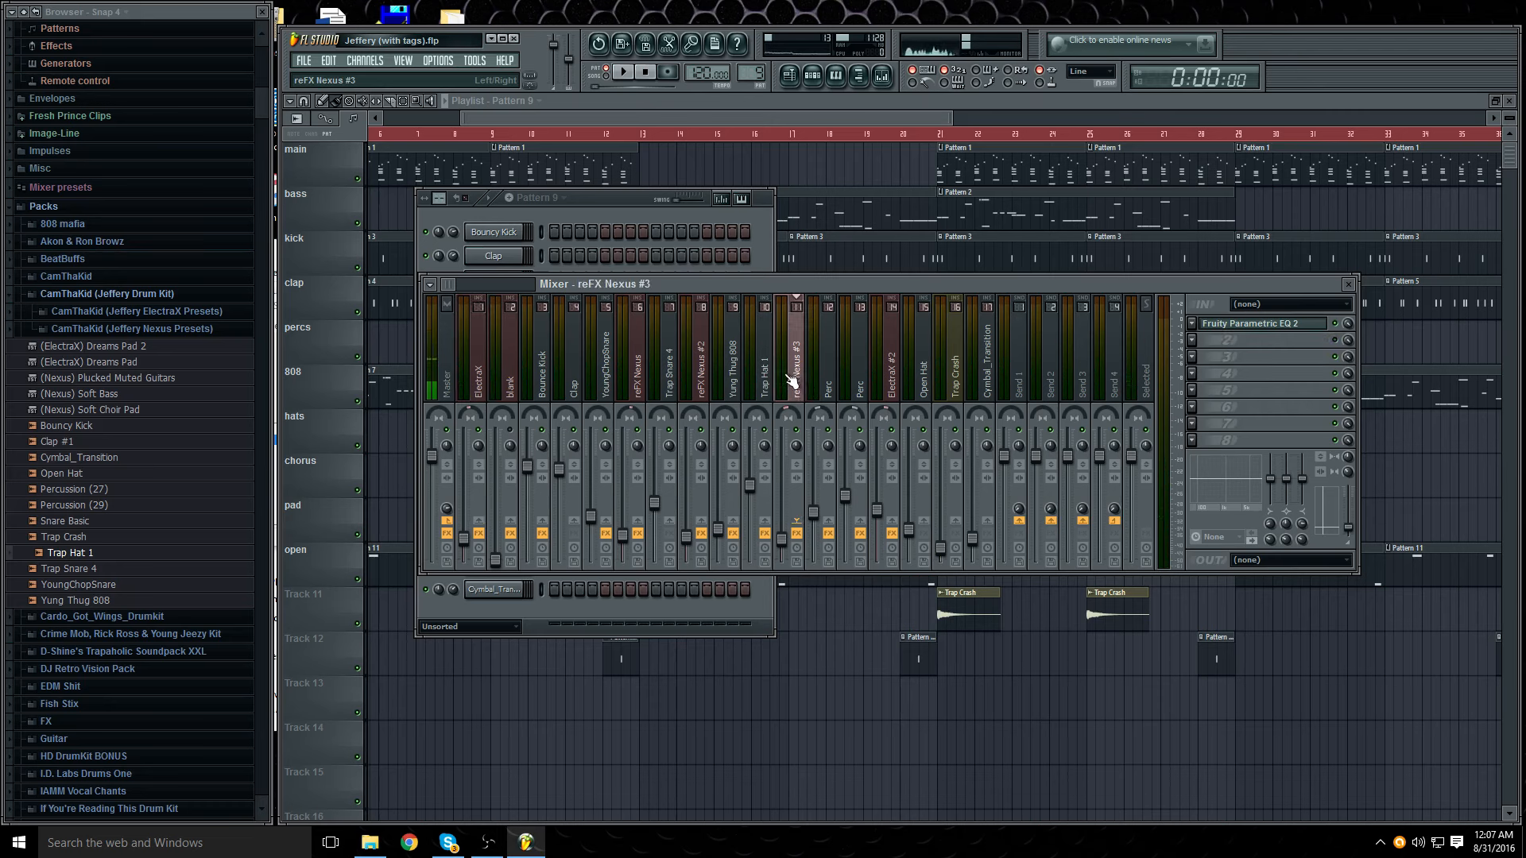
left_click(1284, 328)
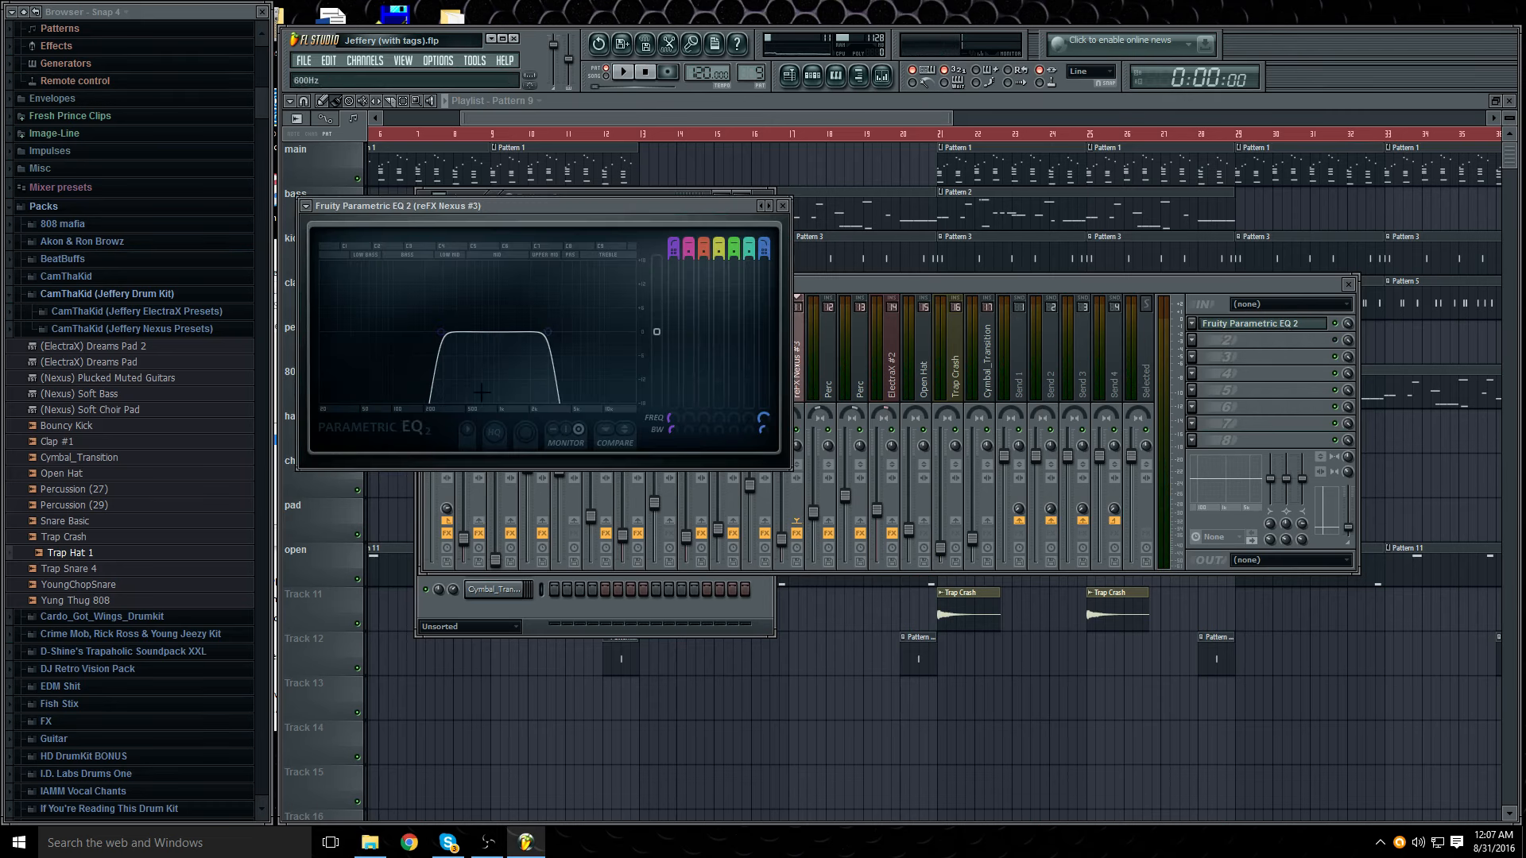
left_click(783, 206)
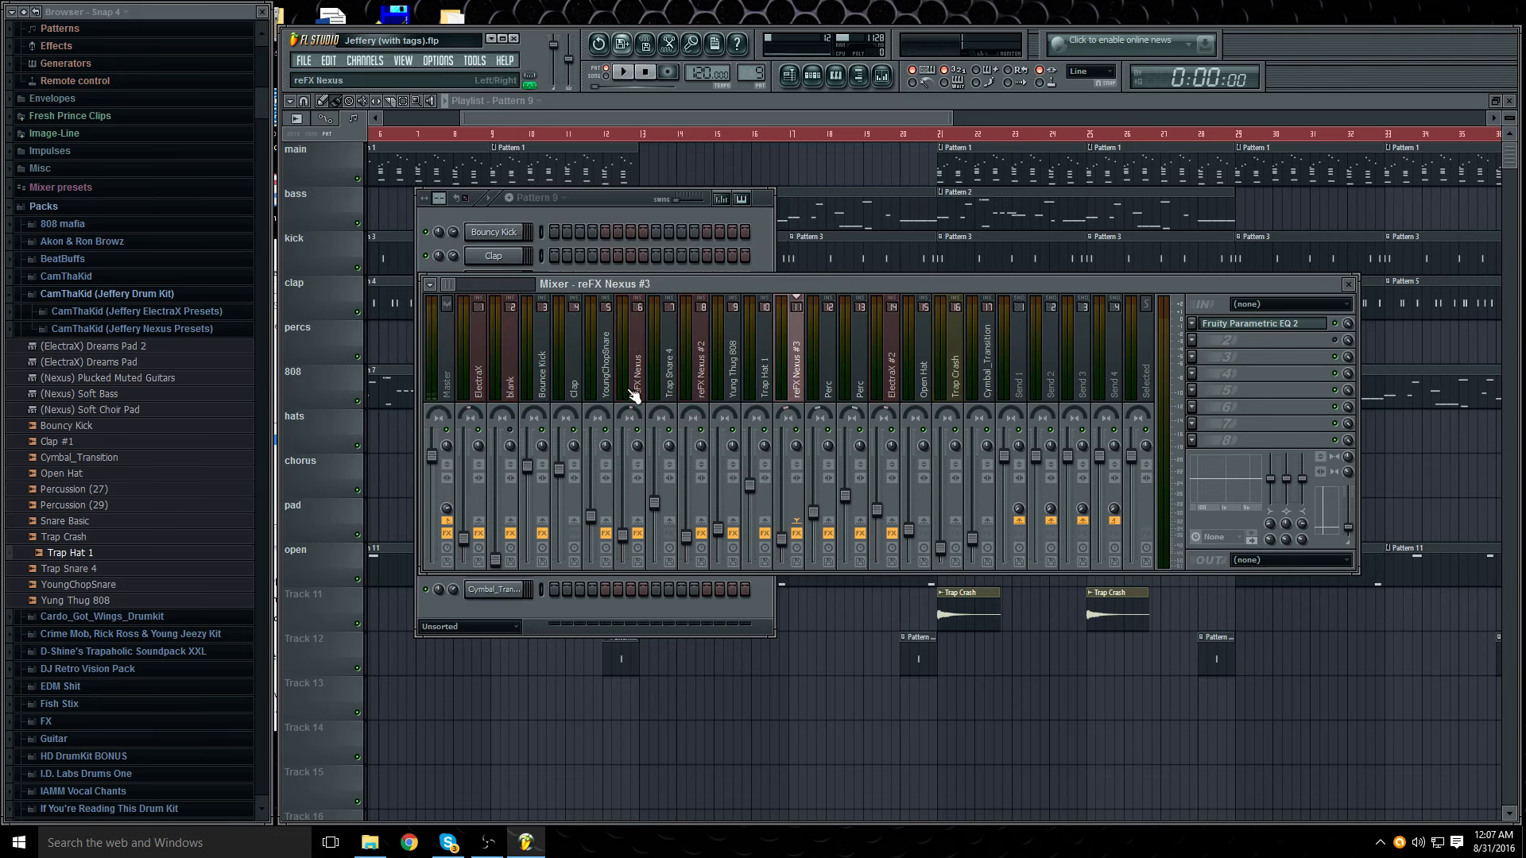
Step: Inspect the ElectraX mixer track's first Fruity Parametric EQ 2, Fruity Reeverb and second Parametric EQ 2, and return to the playlist
left_click(483, 387)
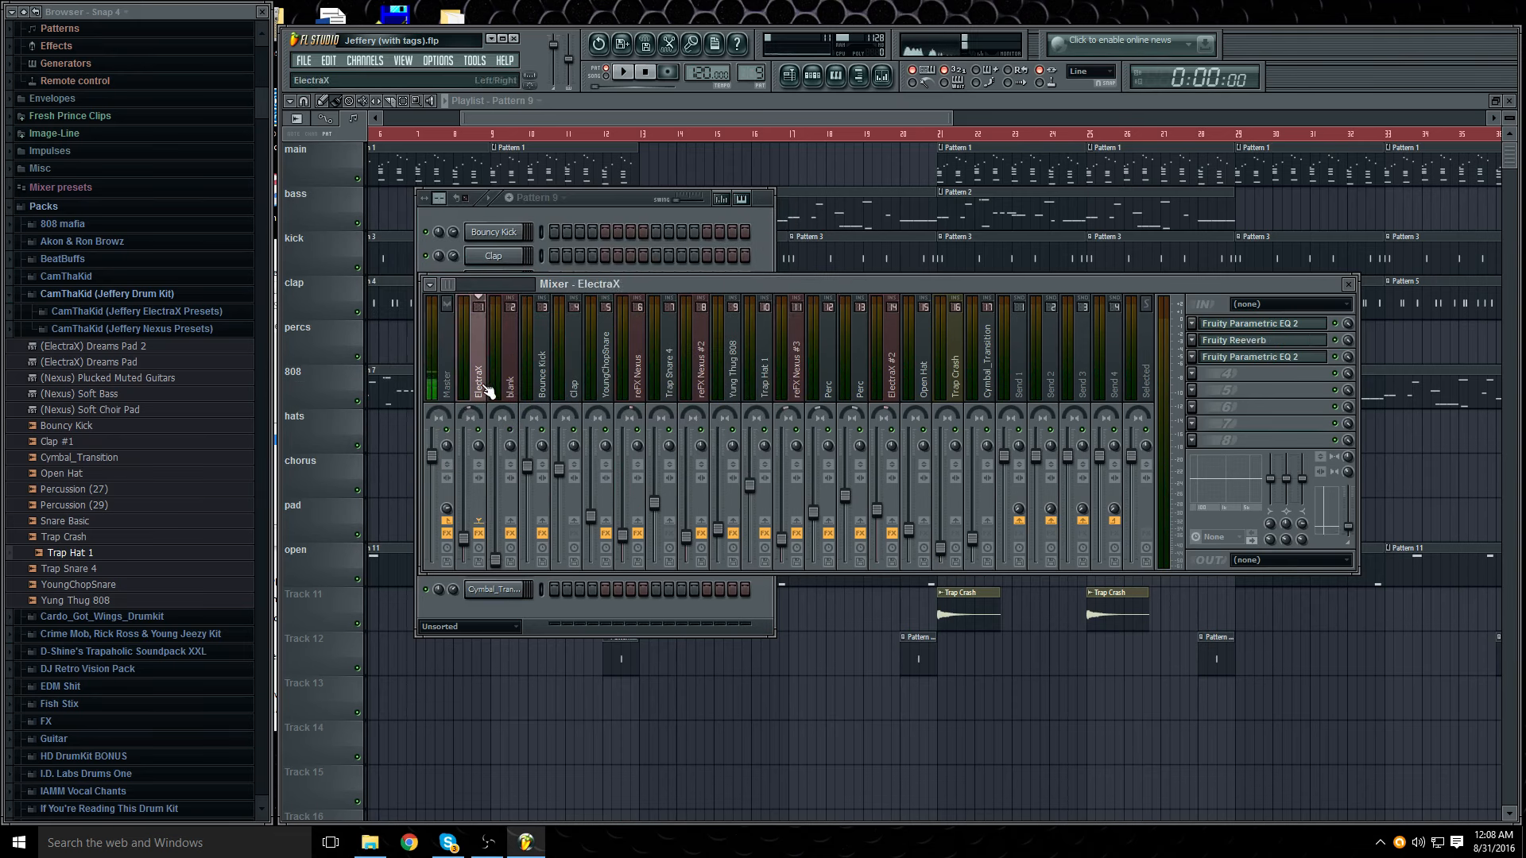
left_click(1282, 326)
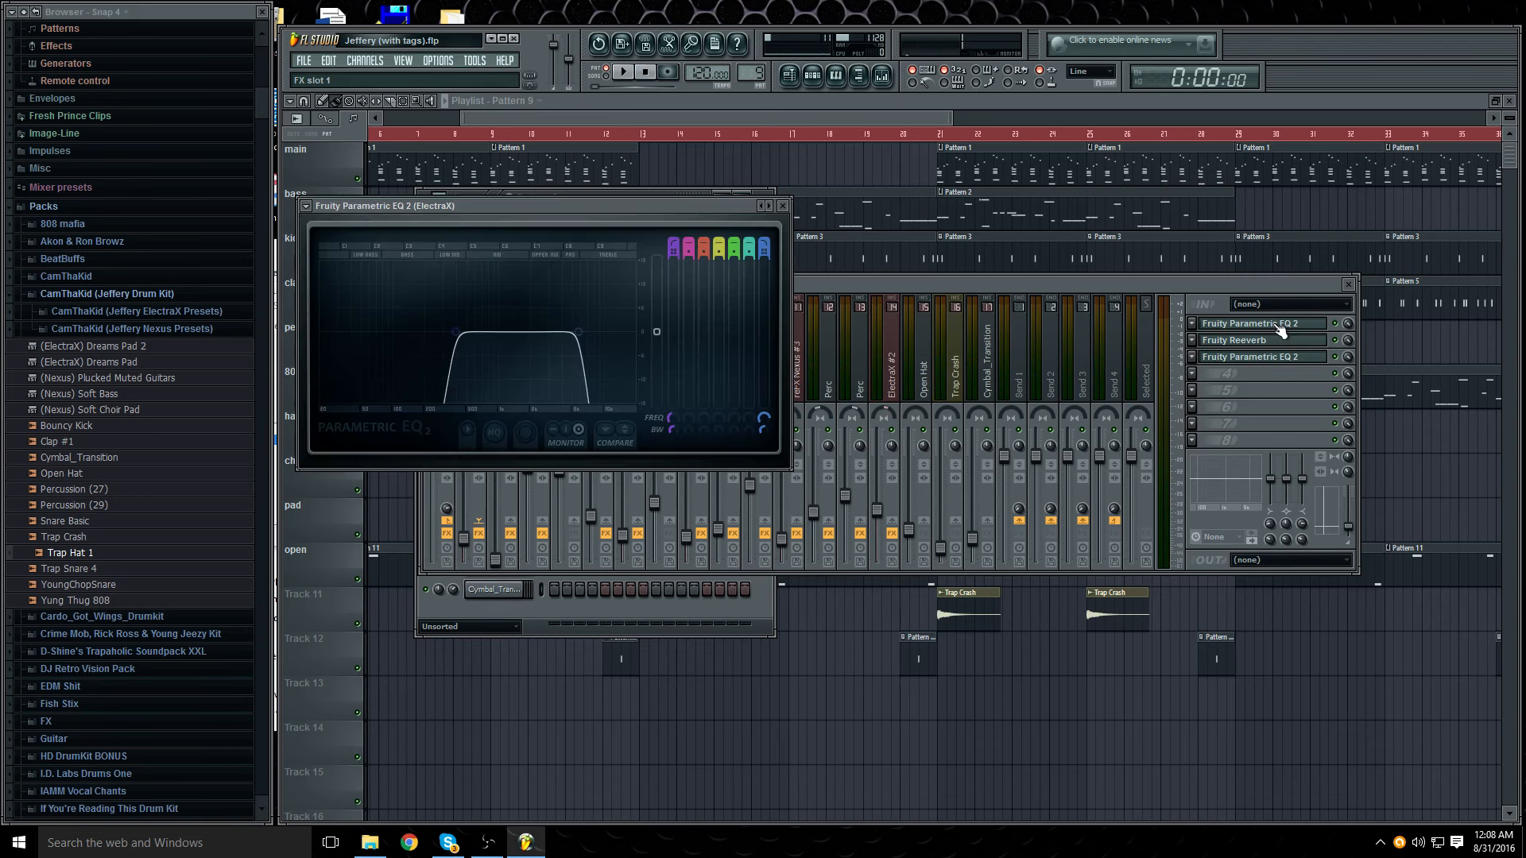
left_click(783, 208)
left_click(1282, 342)
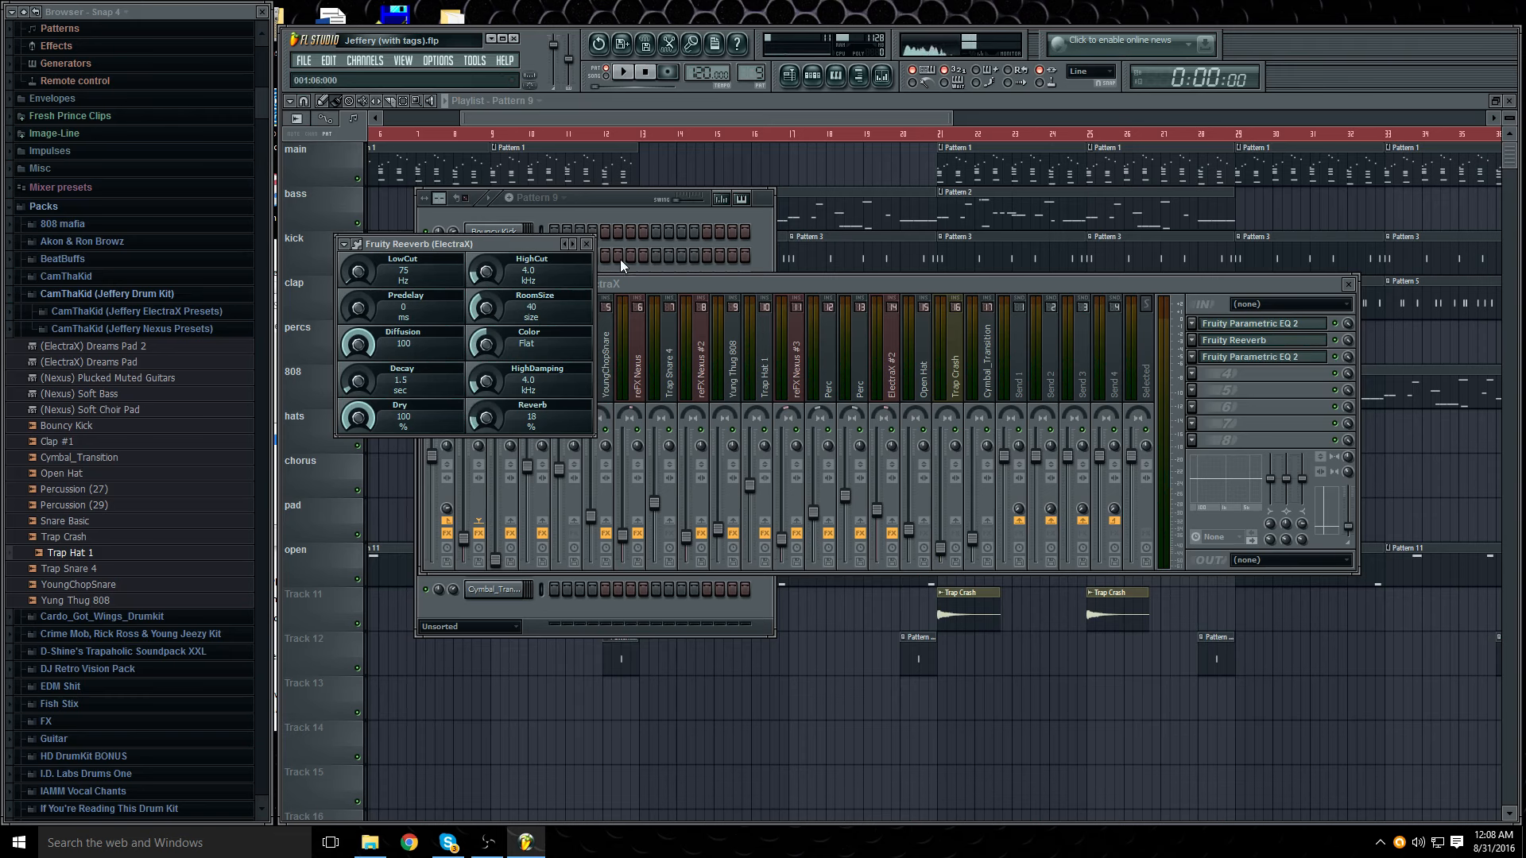
left_click(587, 244)
left_click(1295, 357)
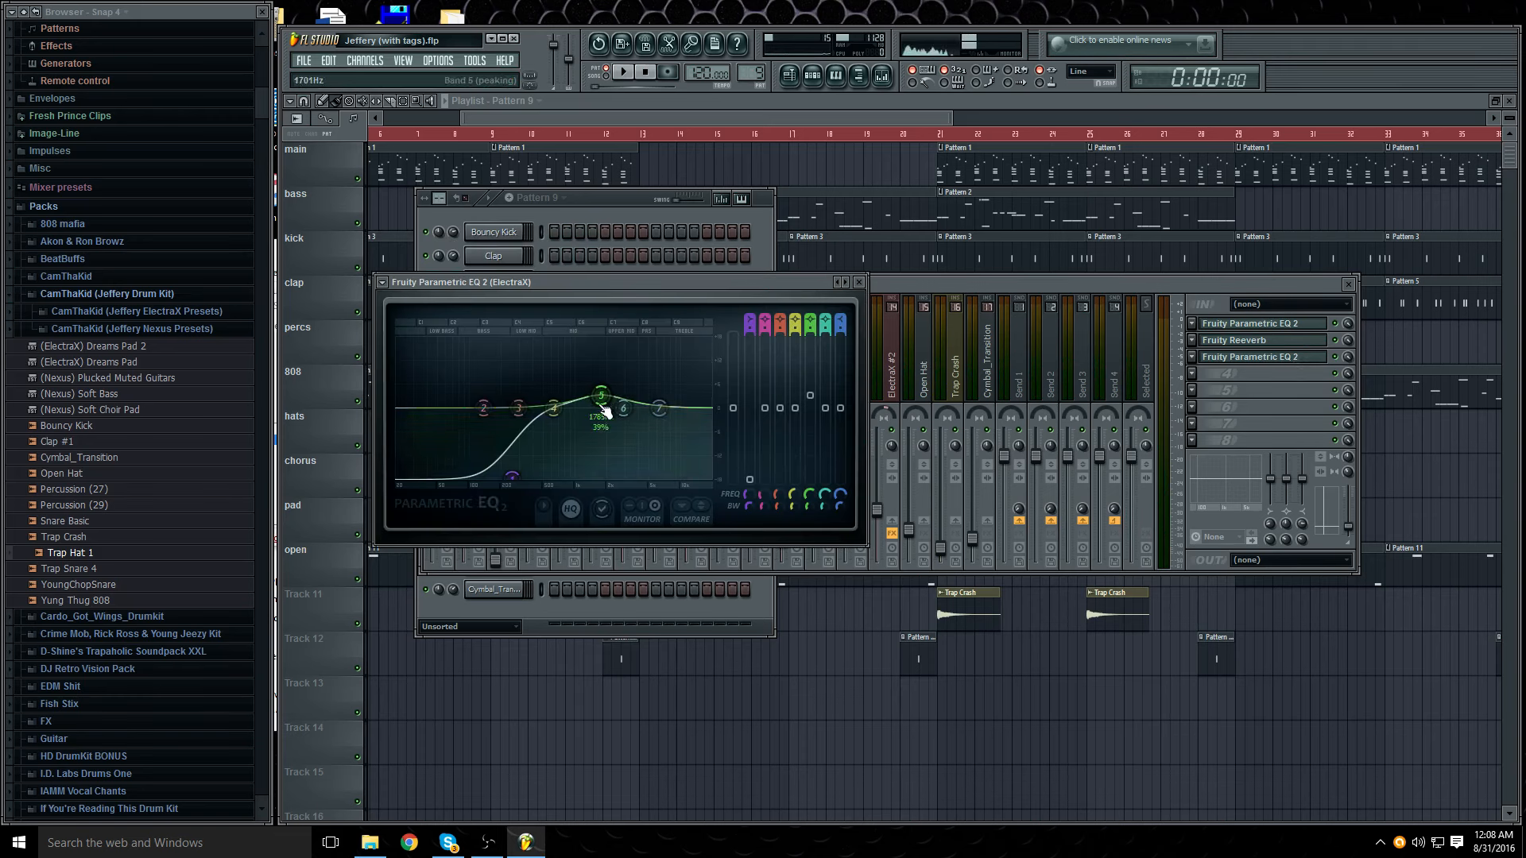
left_click(871, 288)
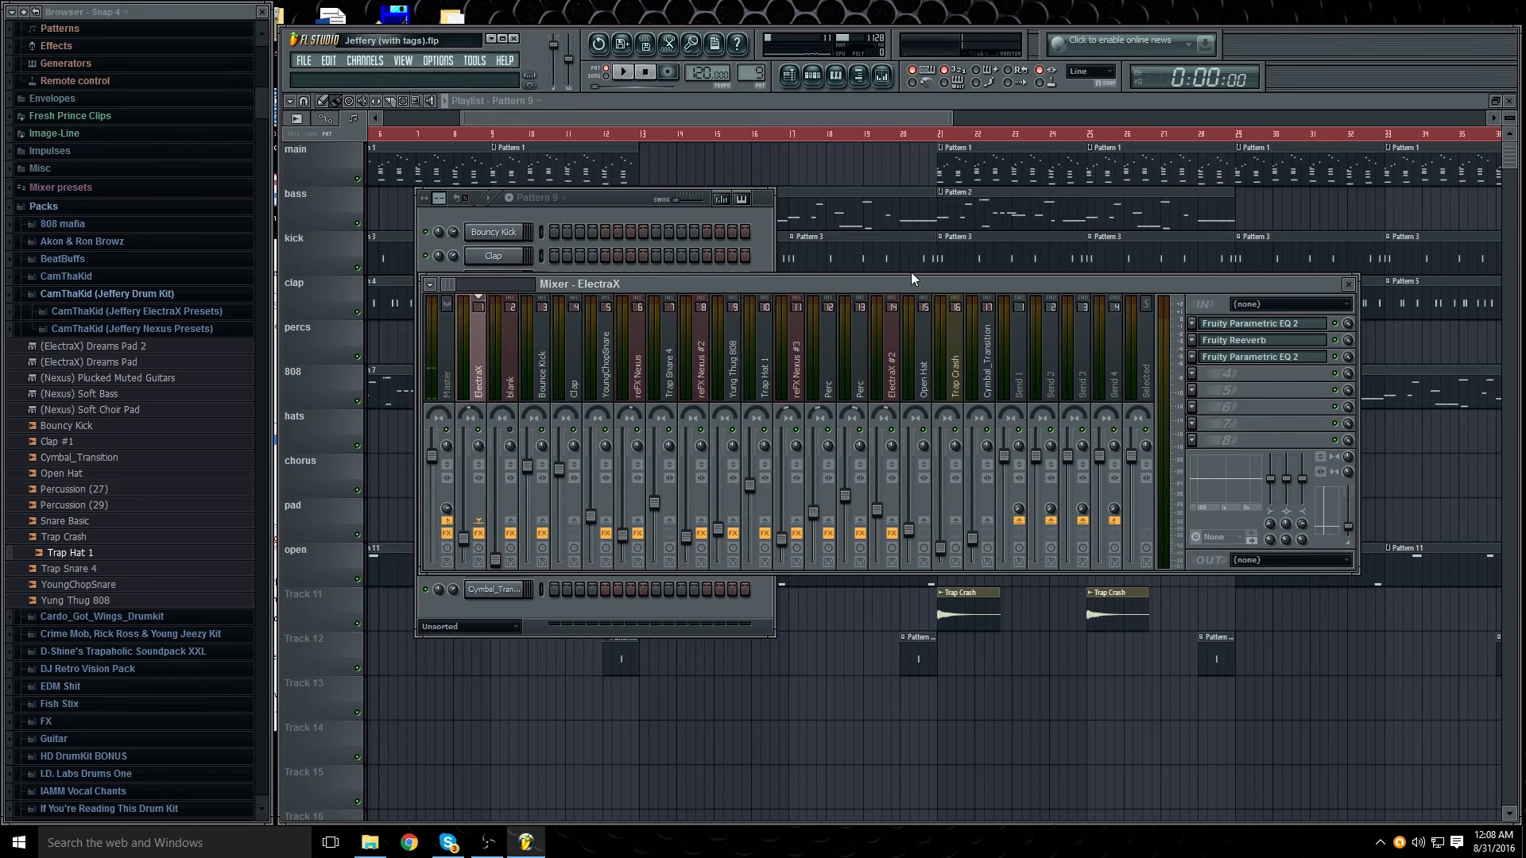
left_click(807, 136)
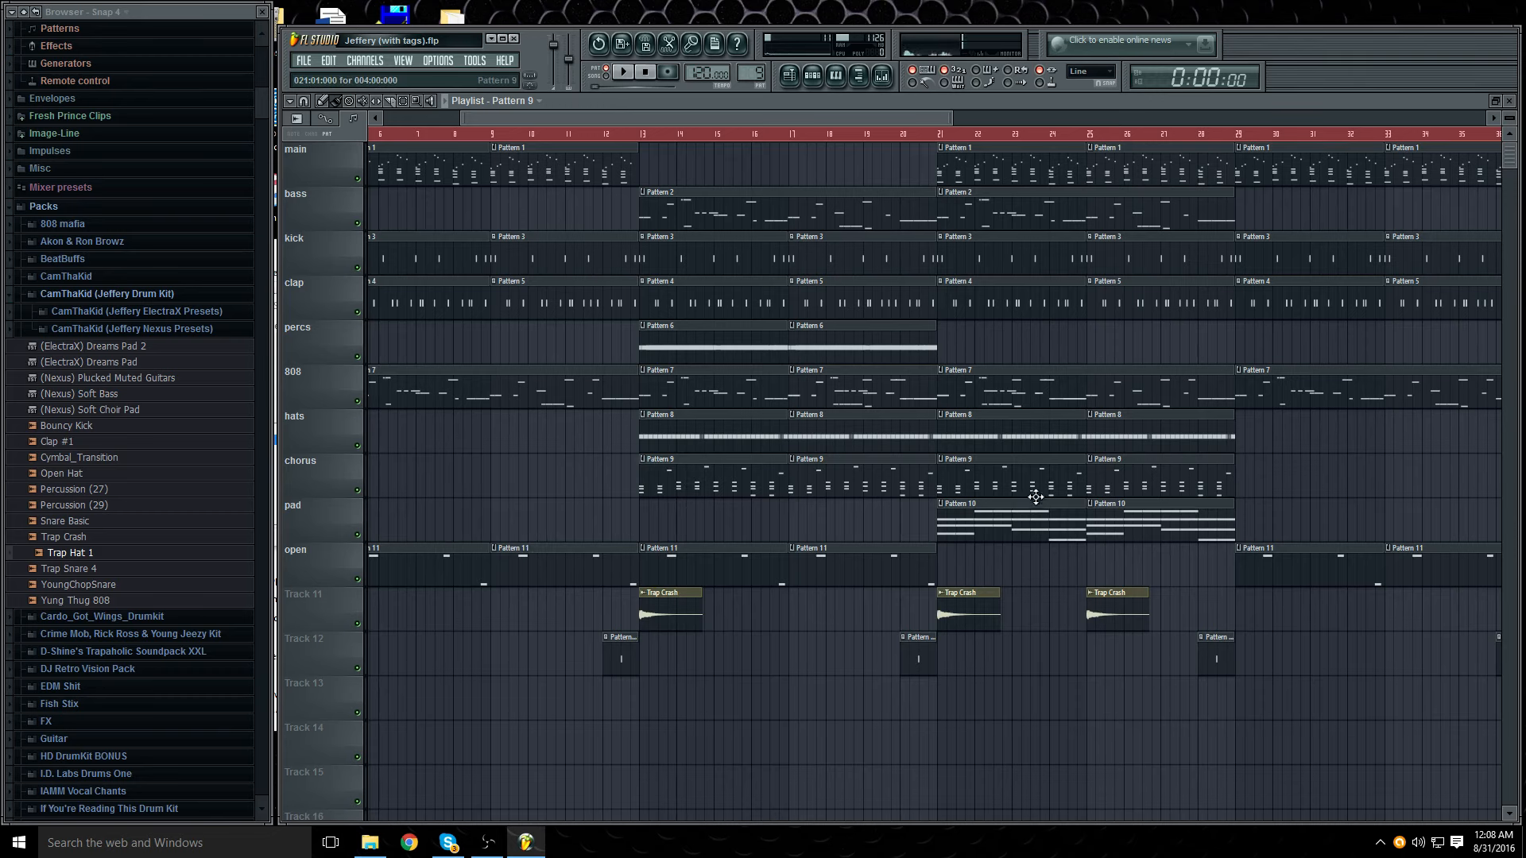
Step: Examine the ElectraX #2 notes of the pad Pattern 10 in the piano roll during playback and close it
double_click(1016, 534)
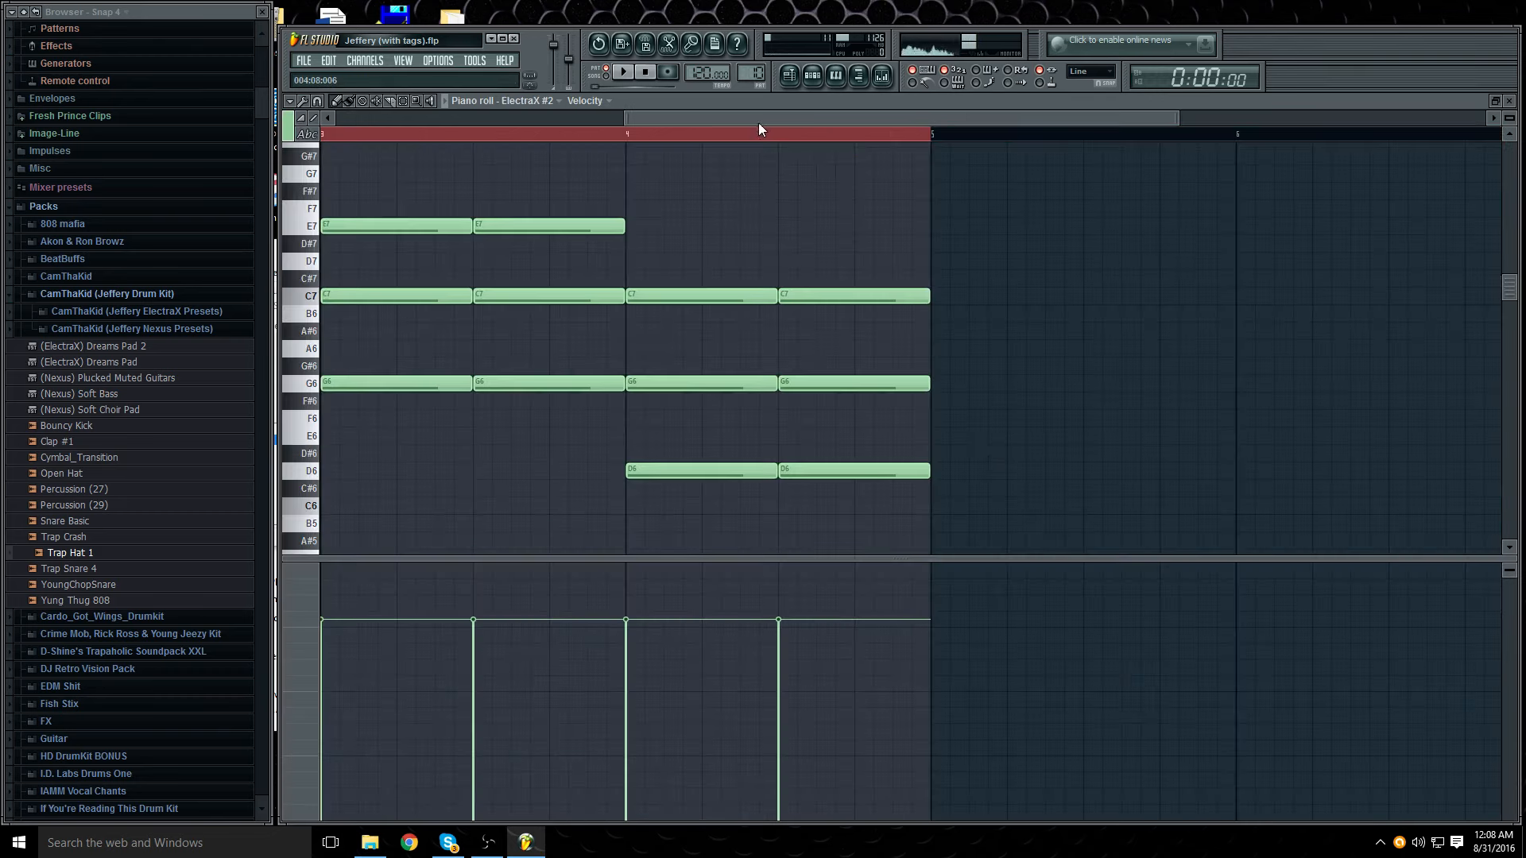
left_click_drag(758, 123, 469, 122)
left_click(1511, 102)
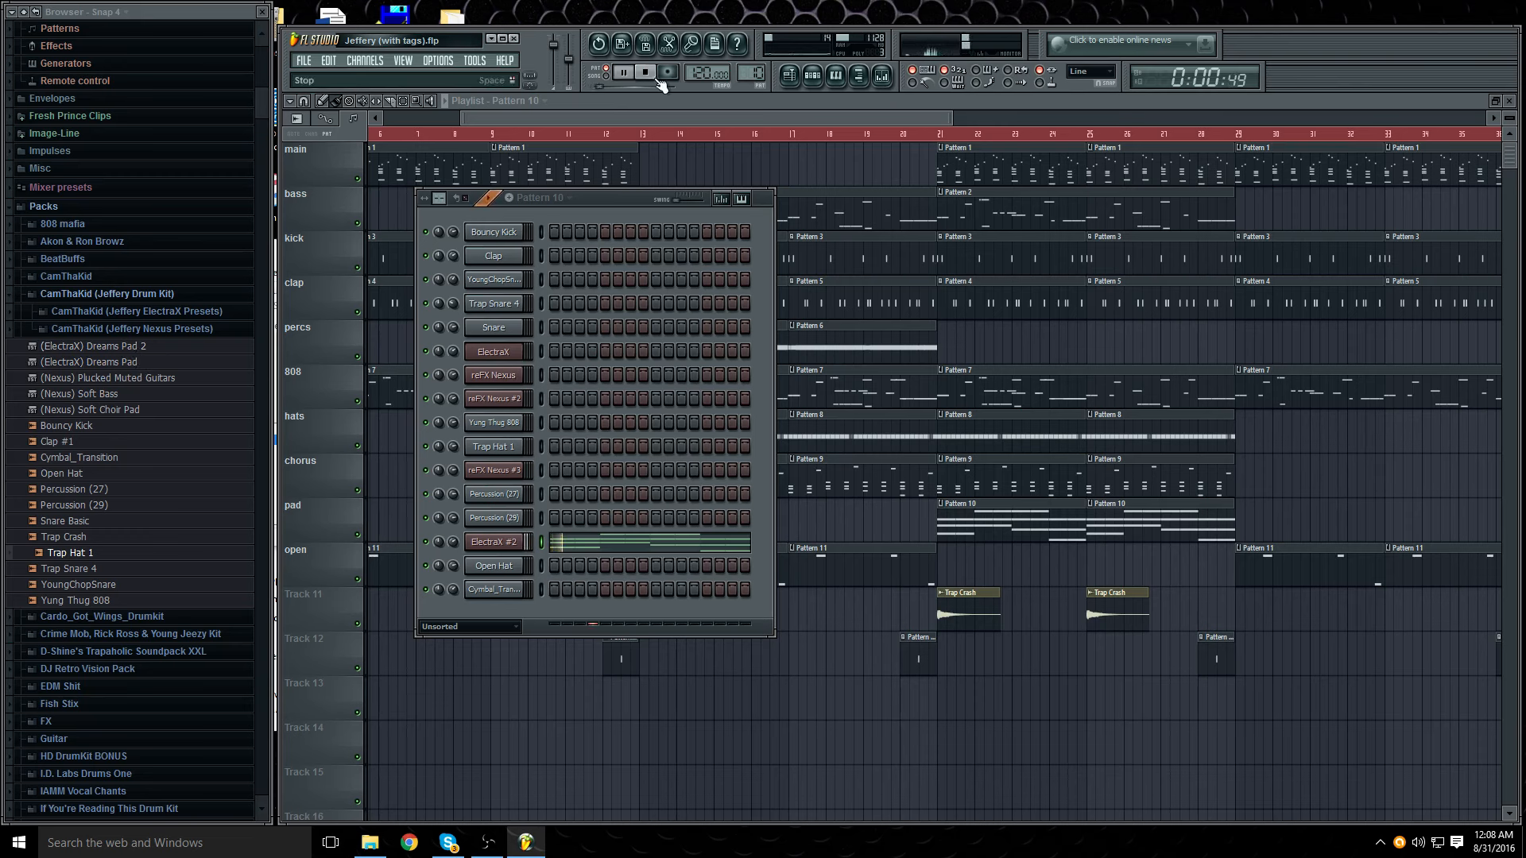
Step: Inspect the Fruity Reeverb and Fruity Parametric EQ 2 settings on the ElectraX #2 mixer track, return to the playlist and stop playback
left_click(882, 76)
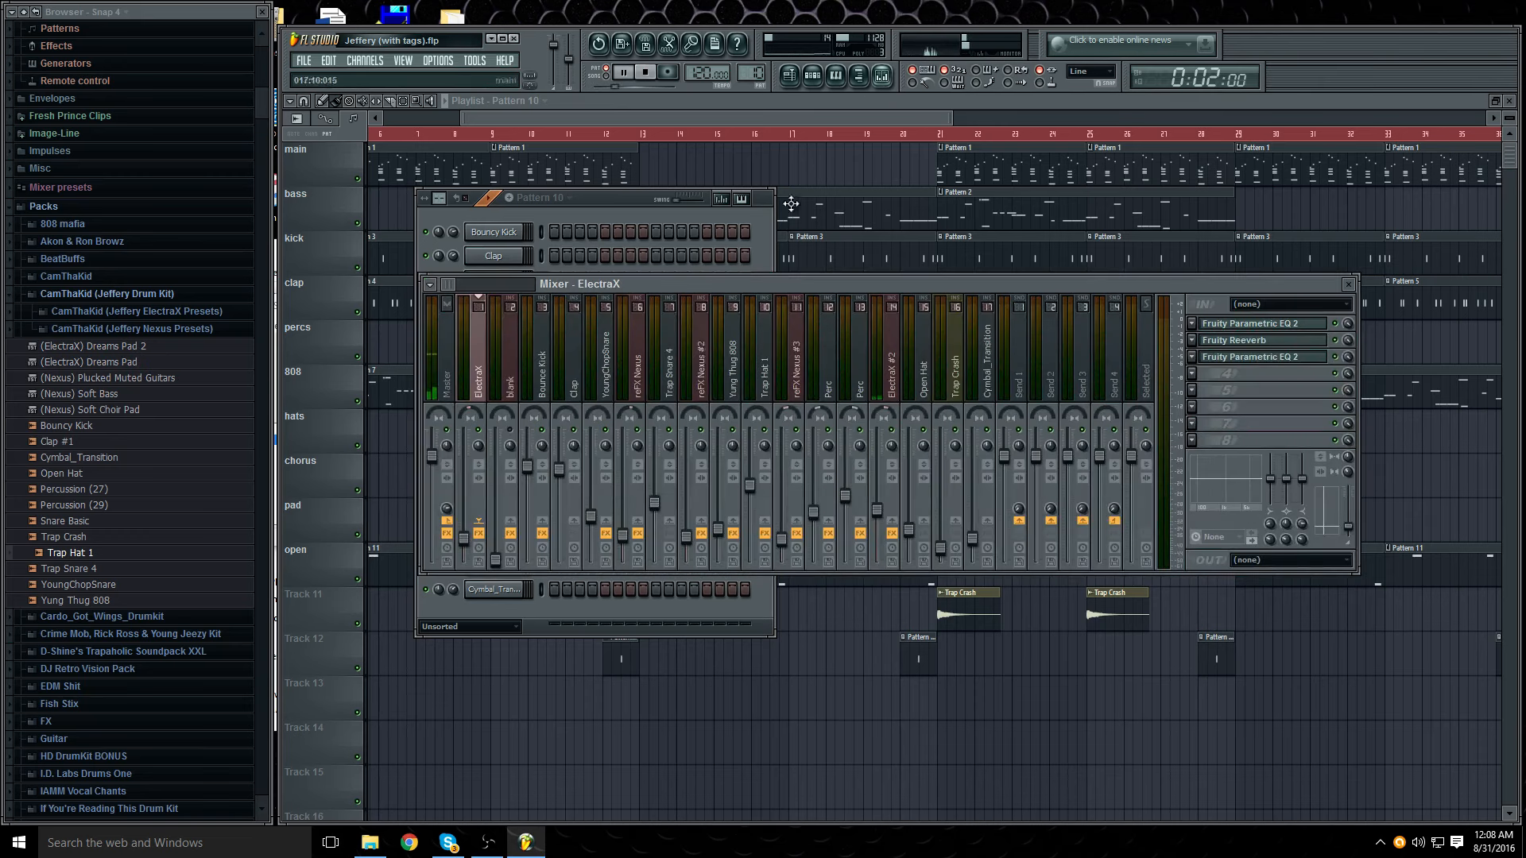
left_click(458, 288)
left_click(665, 385)
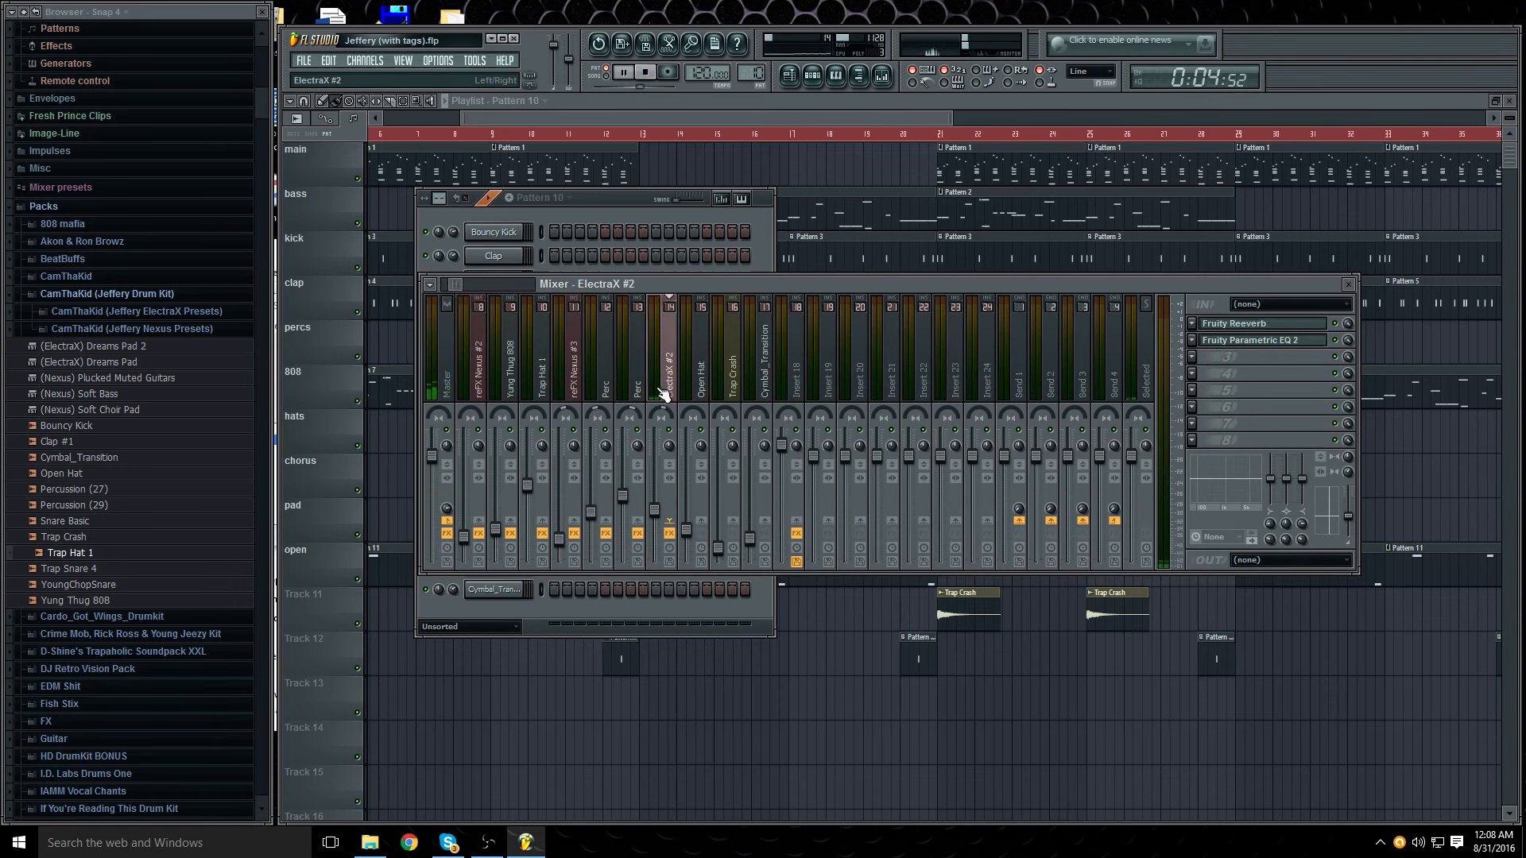
left_click(1282, 325)
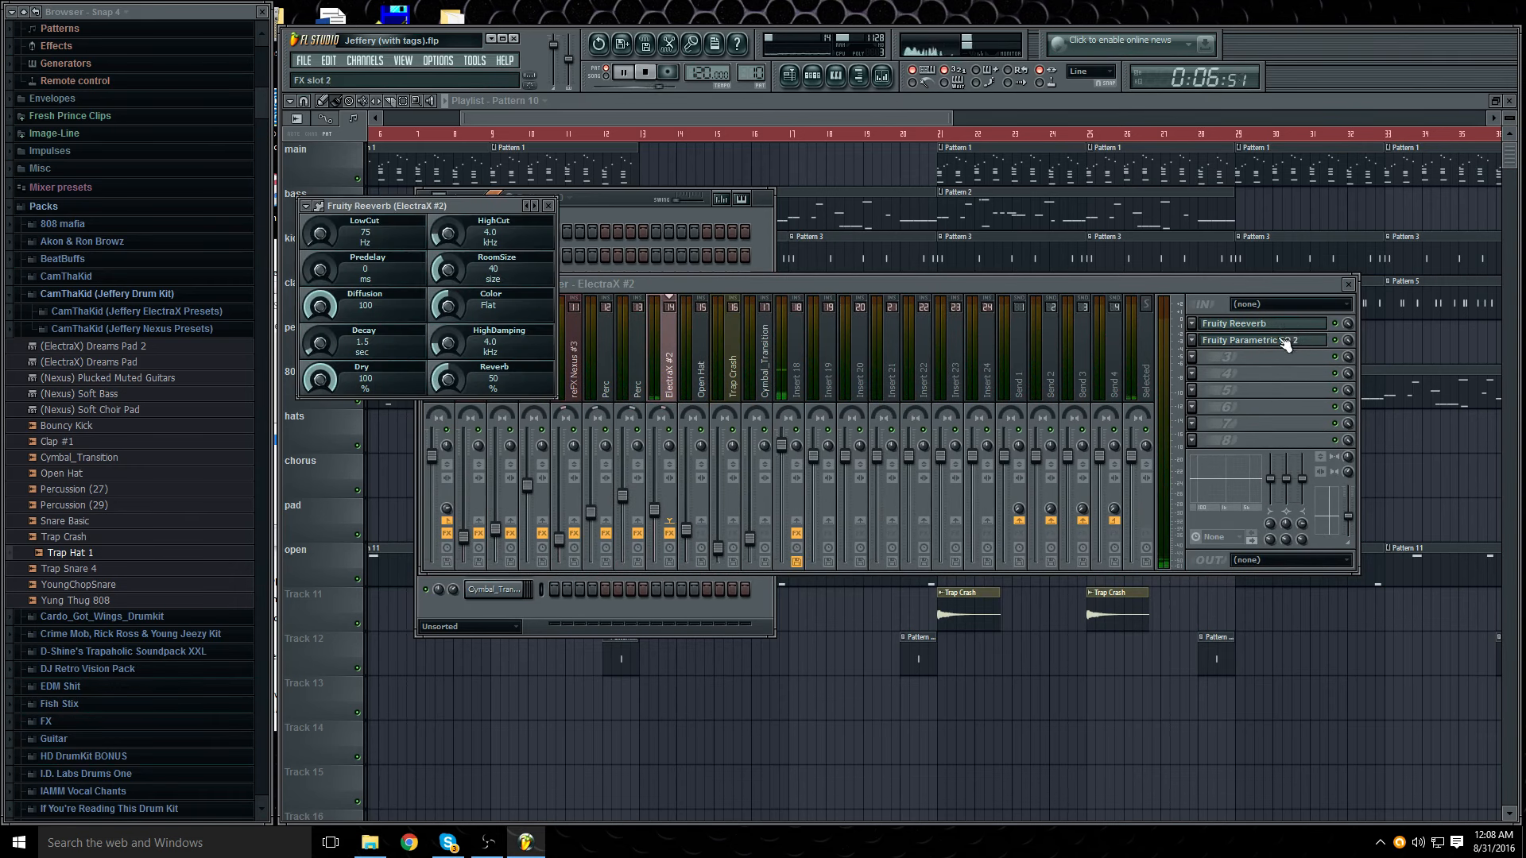
left_click(1281, 344)
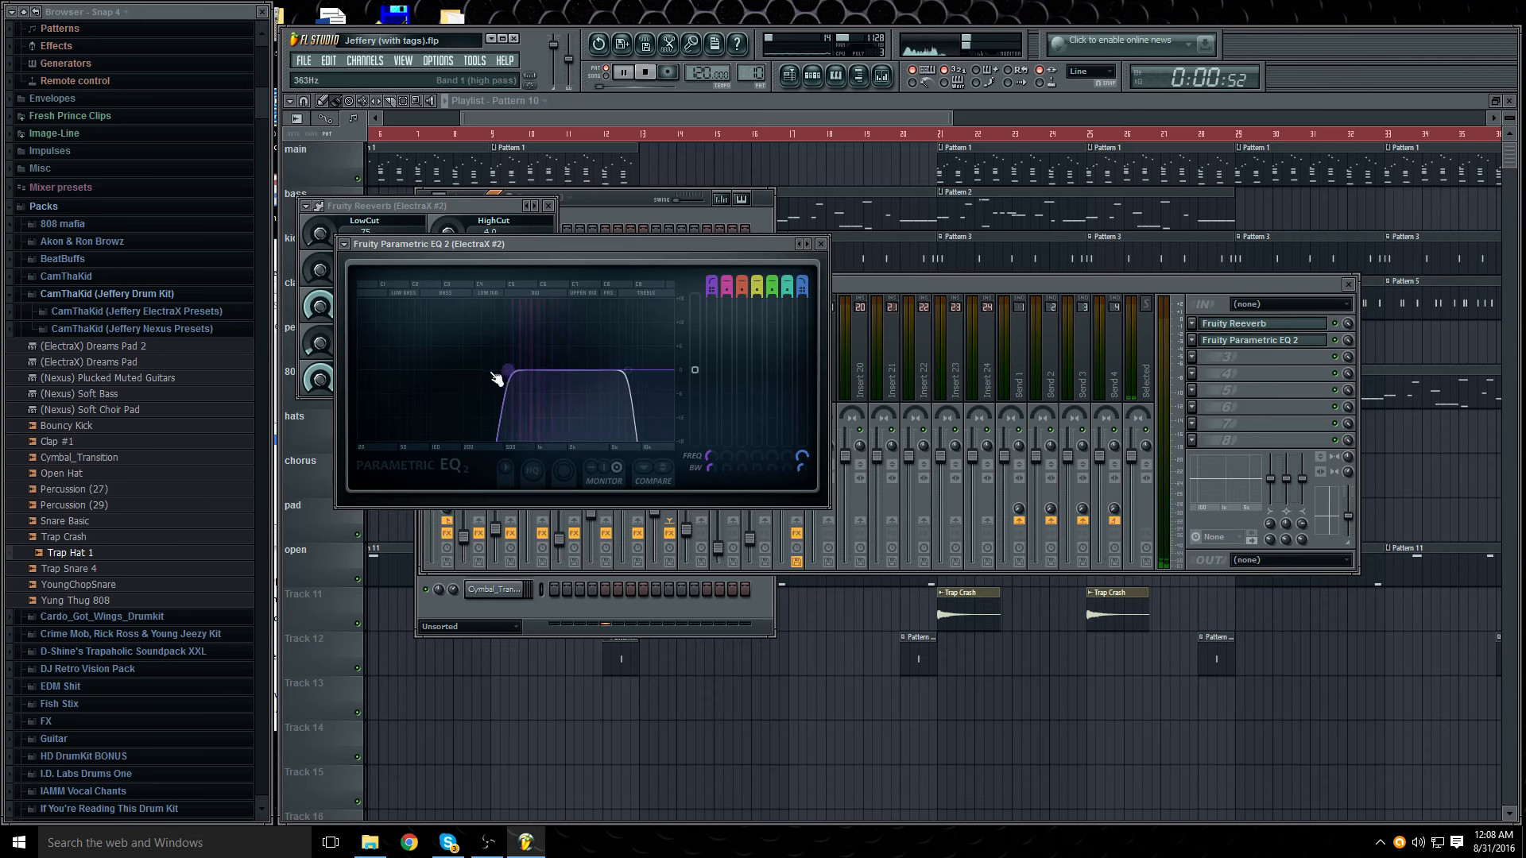
left_click(821, 245)
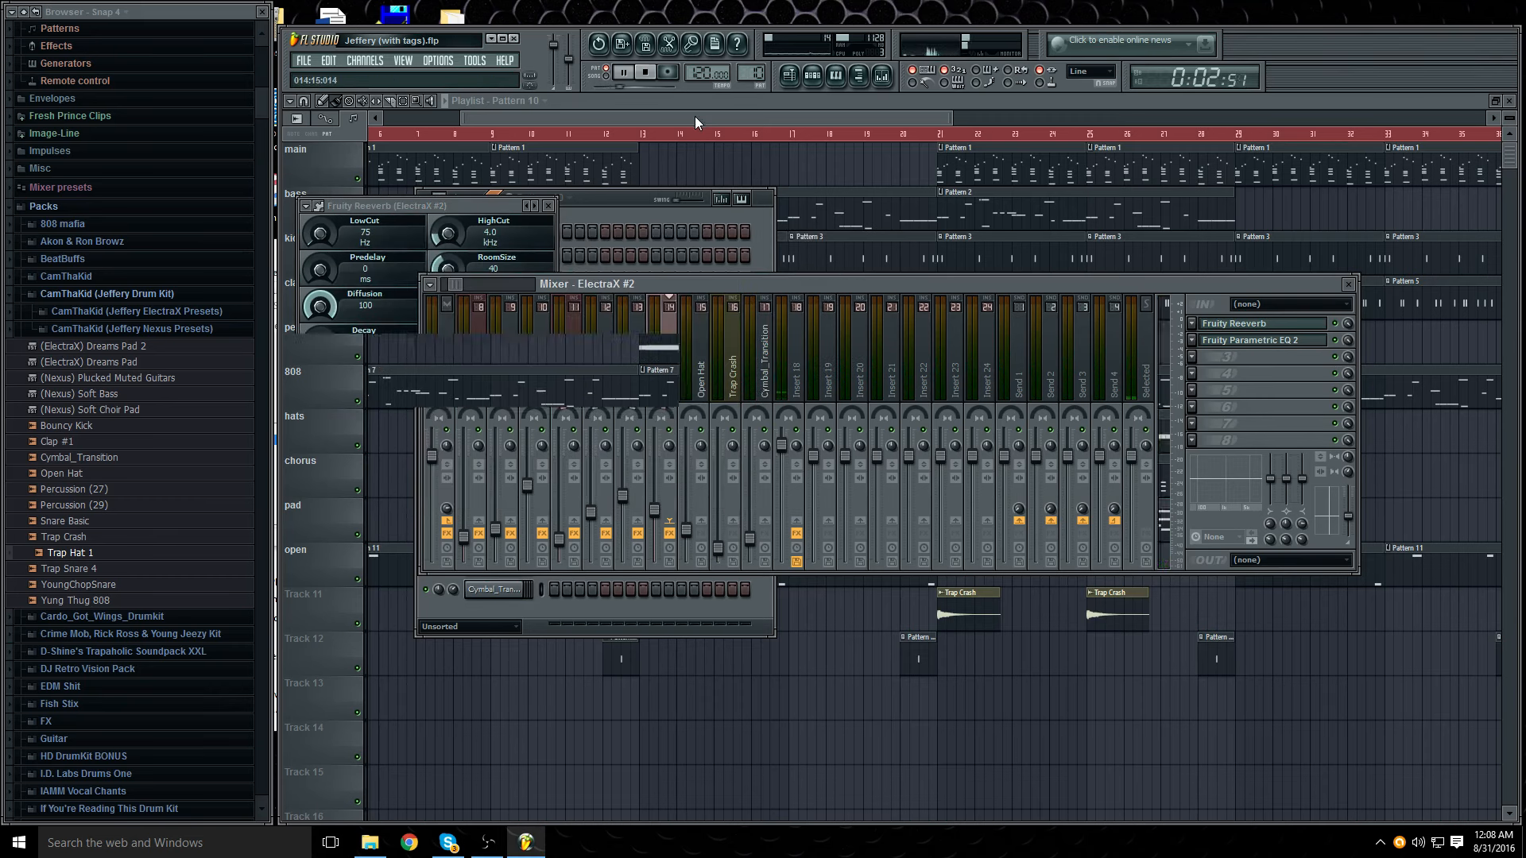
key("F12")
left_click(644, 73)
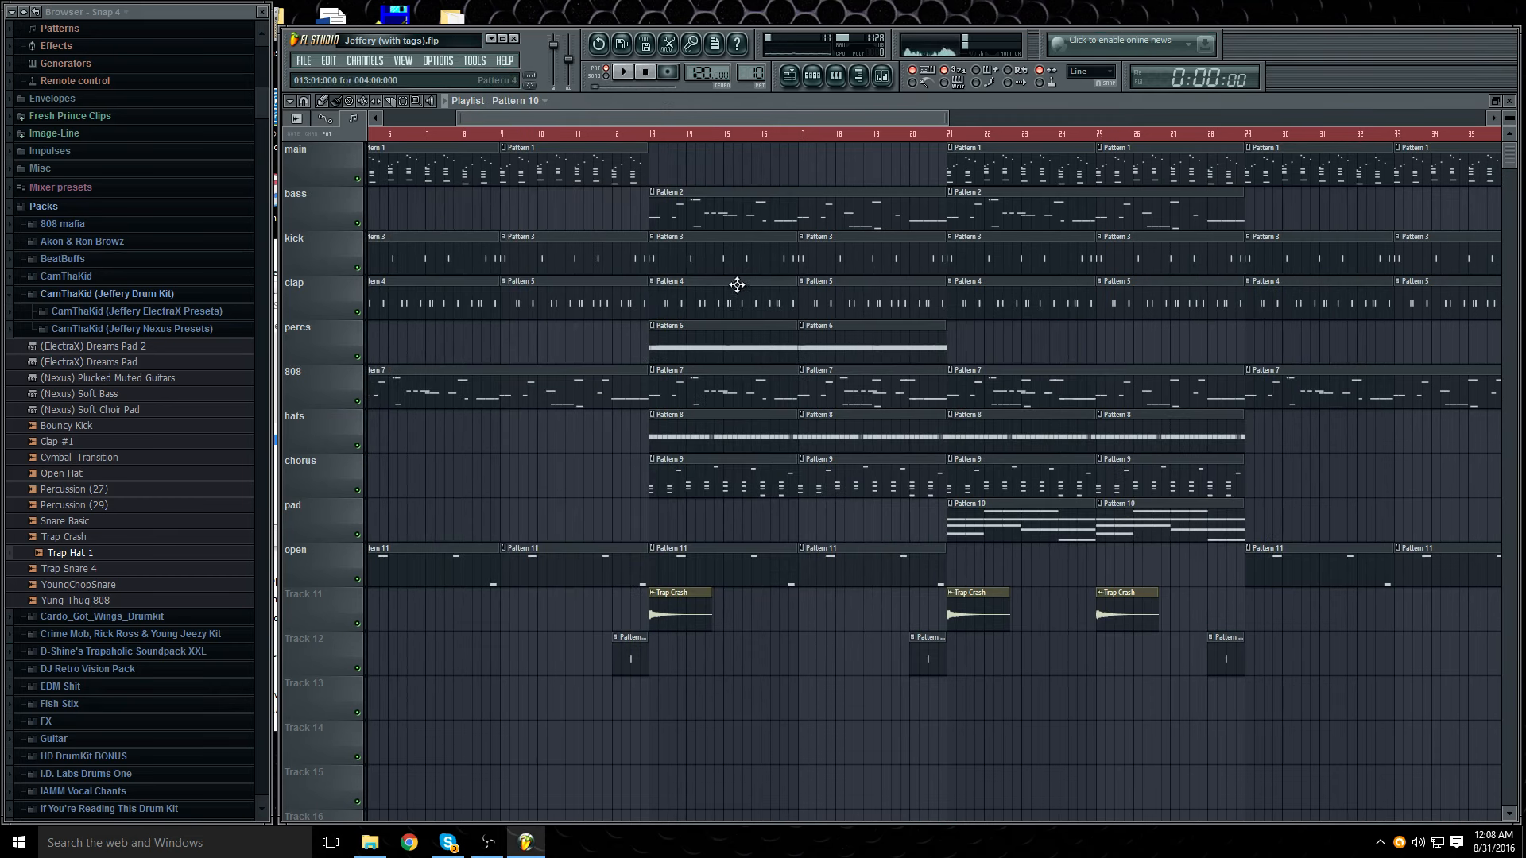
Step: View the Open Hat notes of Pattern 11, audition the Open Hat sample from the drum kit and close the piano roll
scroll(999, 237, "left", 3)
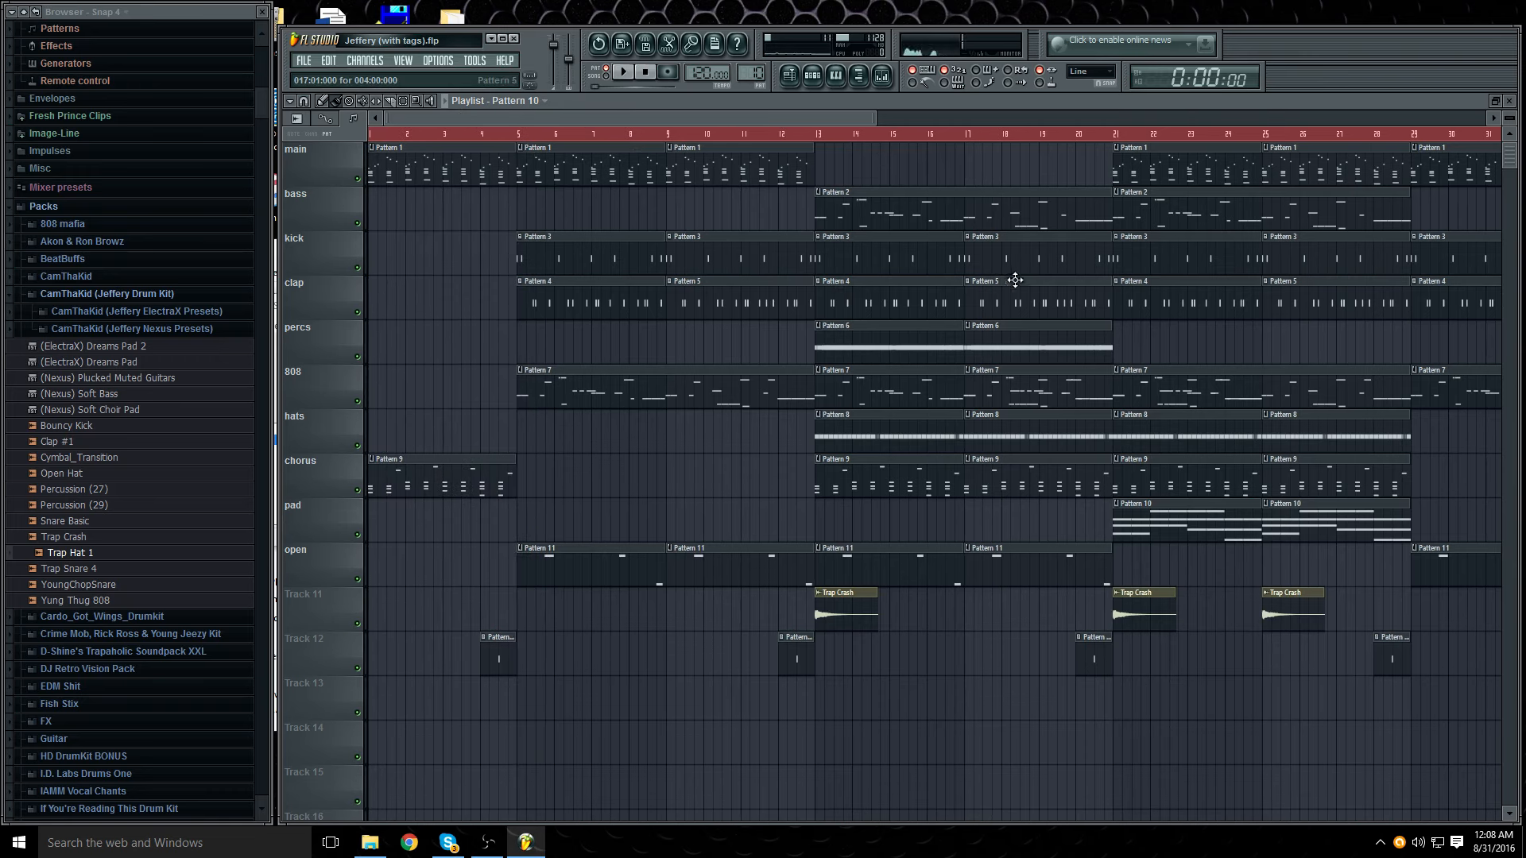
mouse_move(748, 117)
left_mouse_down()
mouse_move(858, 112)
mouse_move(771, 120)
left_mouse_up()
double_click(582, 585)
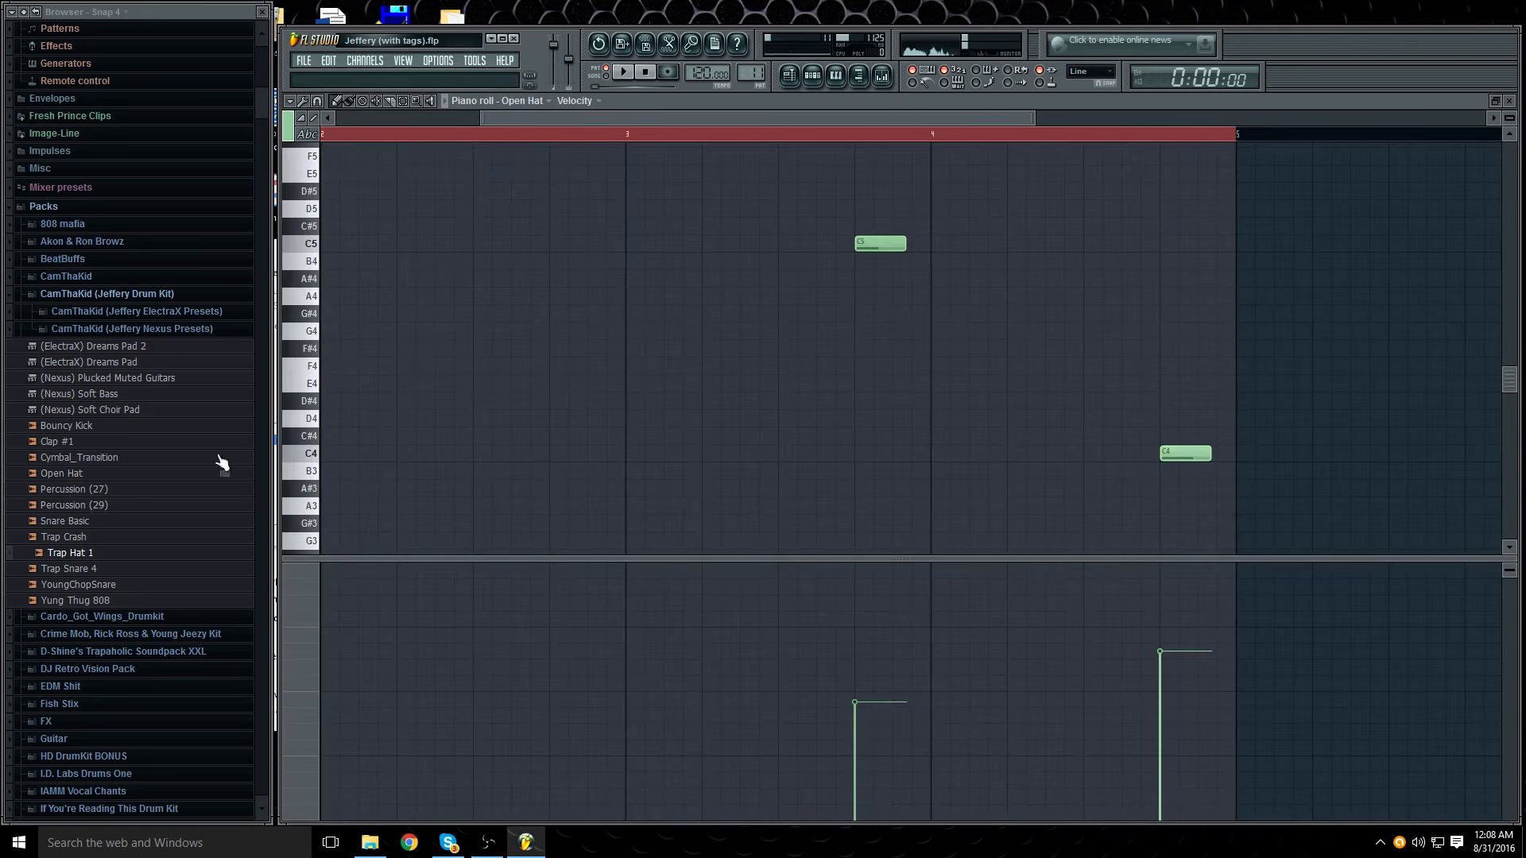
left_click(94, 474)
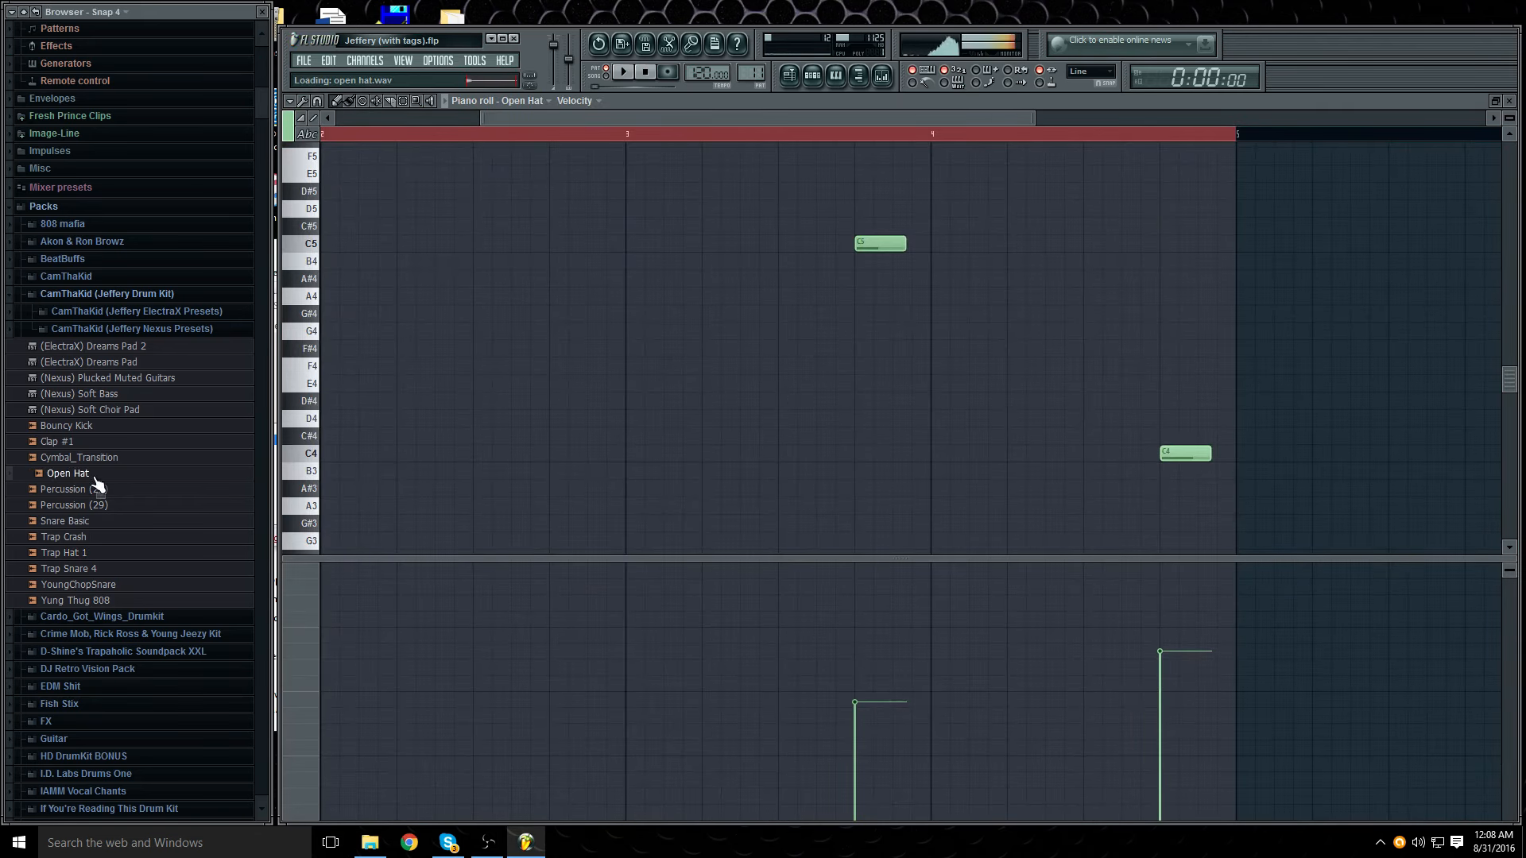
left_click(1509, 101)
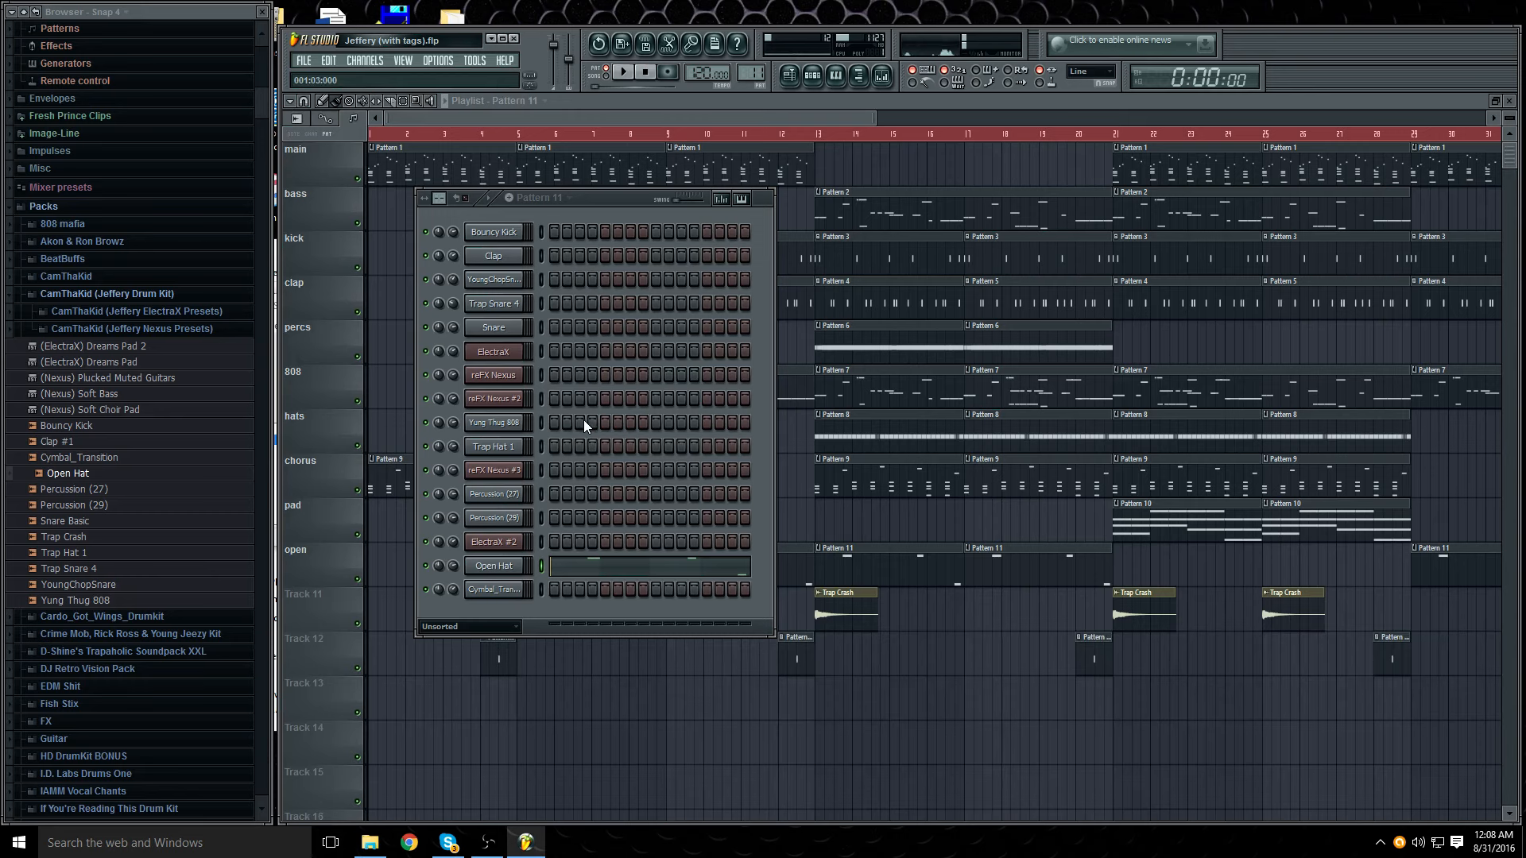
Step: Reopen the Open Hat piano roll from the step sequencer, show the whole pattern and audition the hat at C5
right_click(532, 561)
left_click(557, 567)
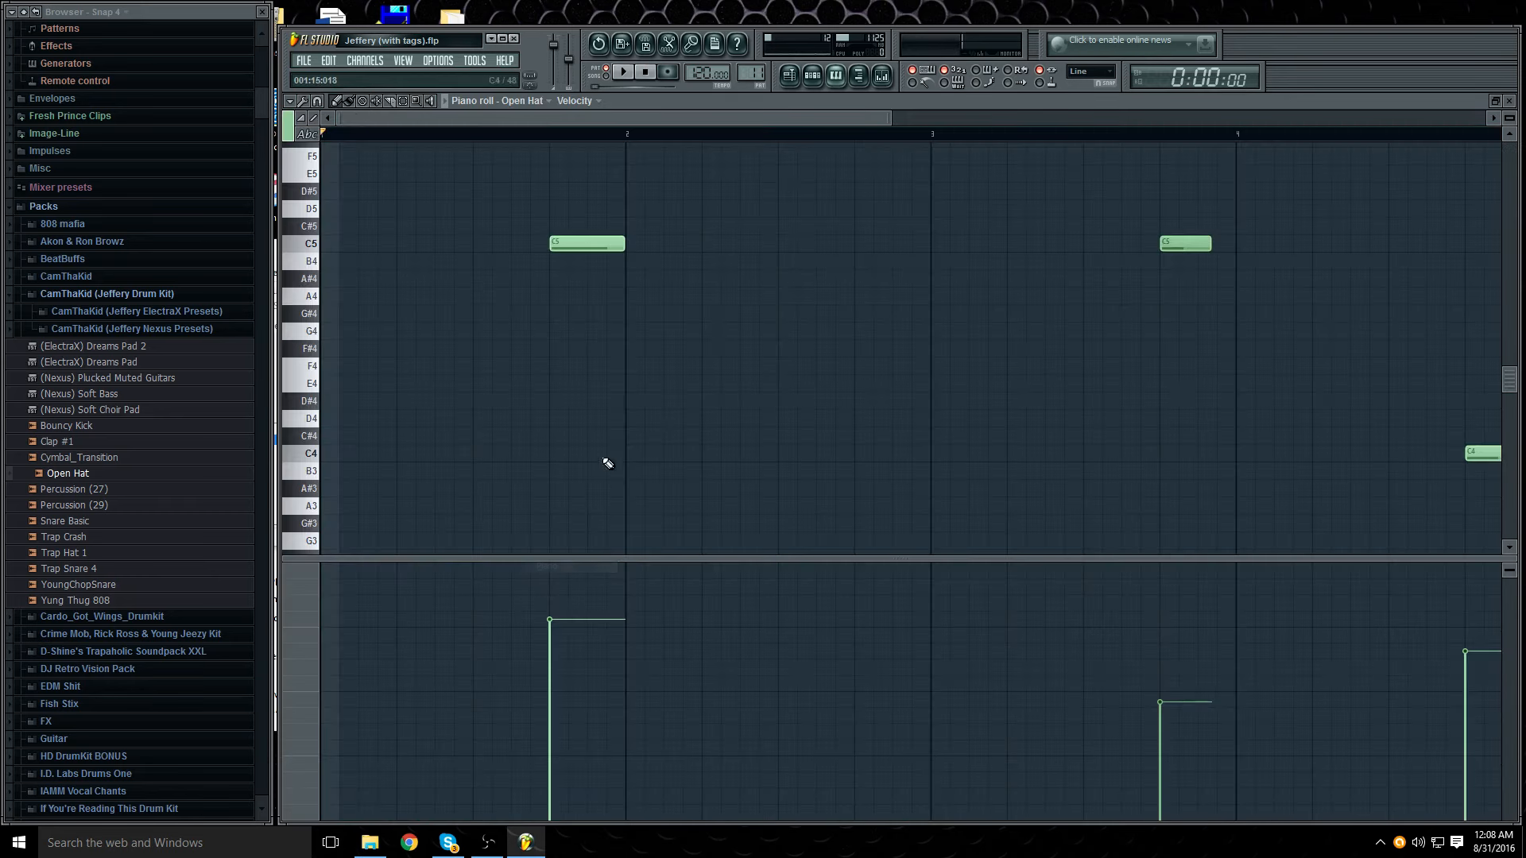
left_click_drag(889, 118, 1325, 117)
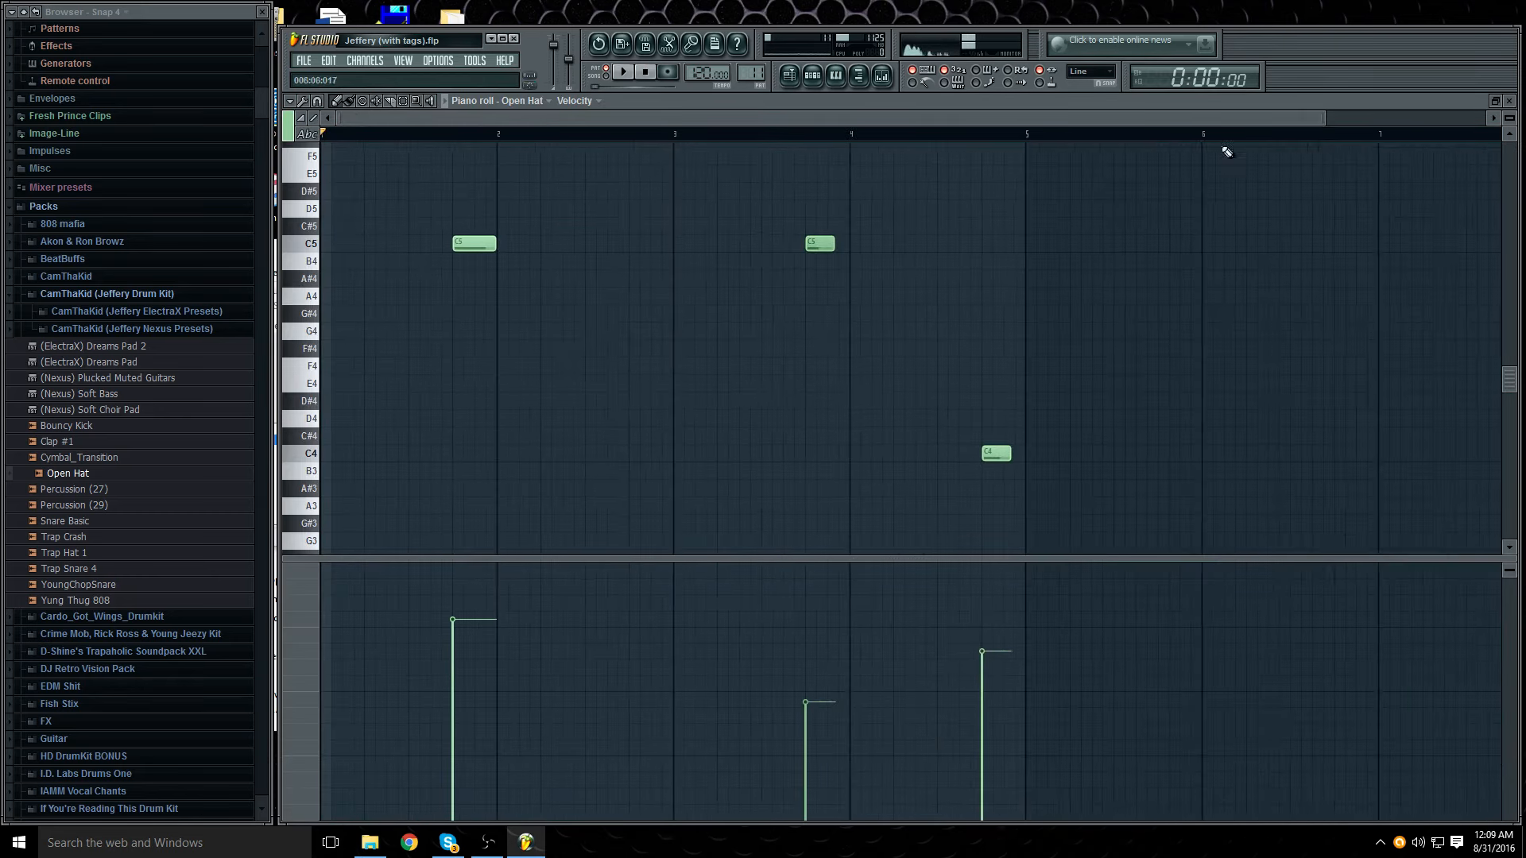
left_click(311, 244)
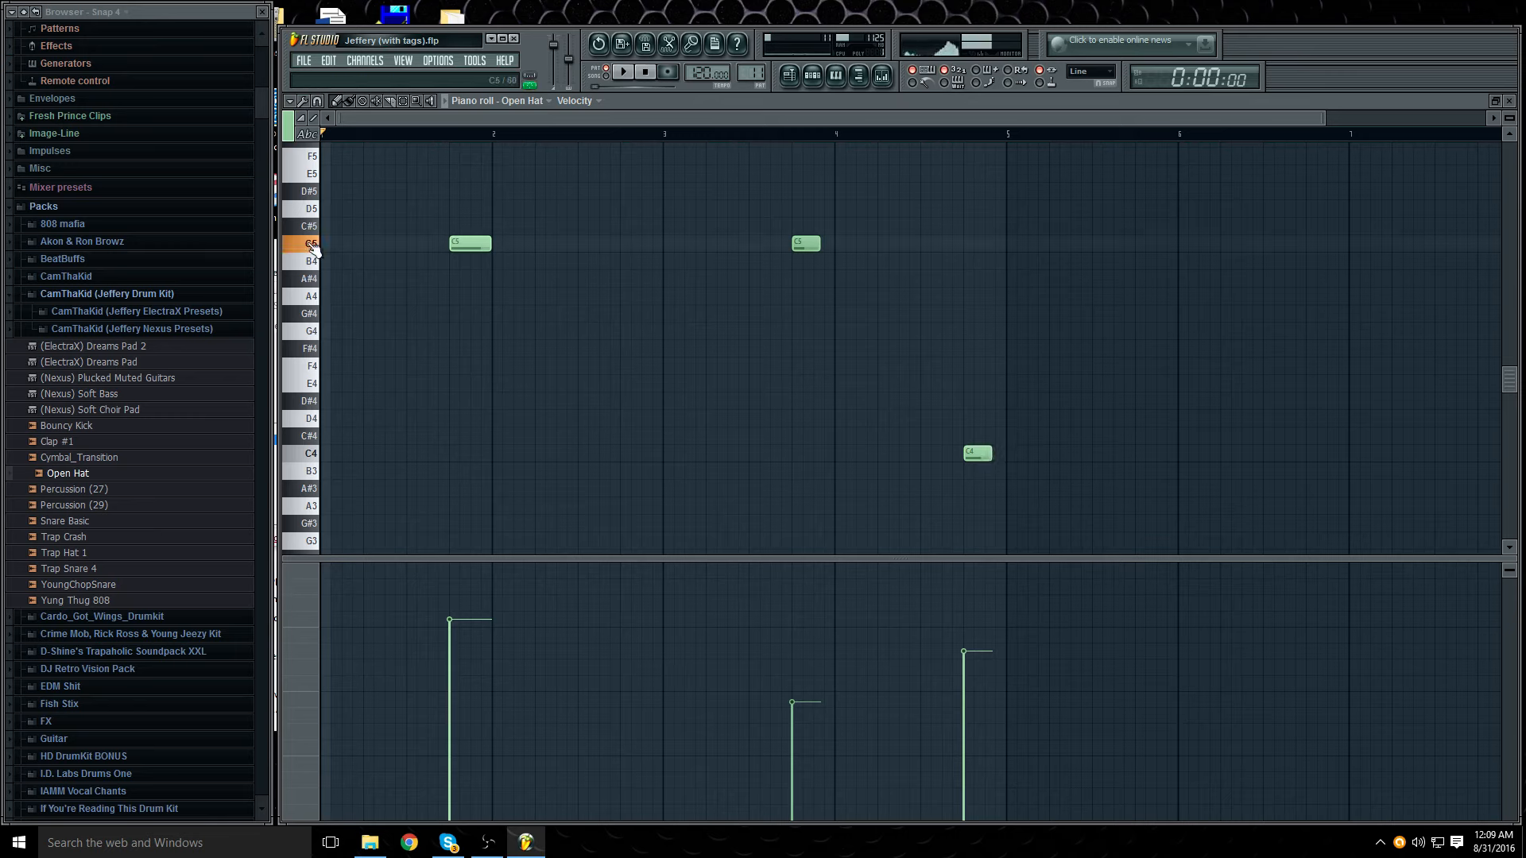
left_click(312, 245)
left_click(312, 245)
left_click(312, 244)
left_click(314, 435)
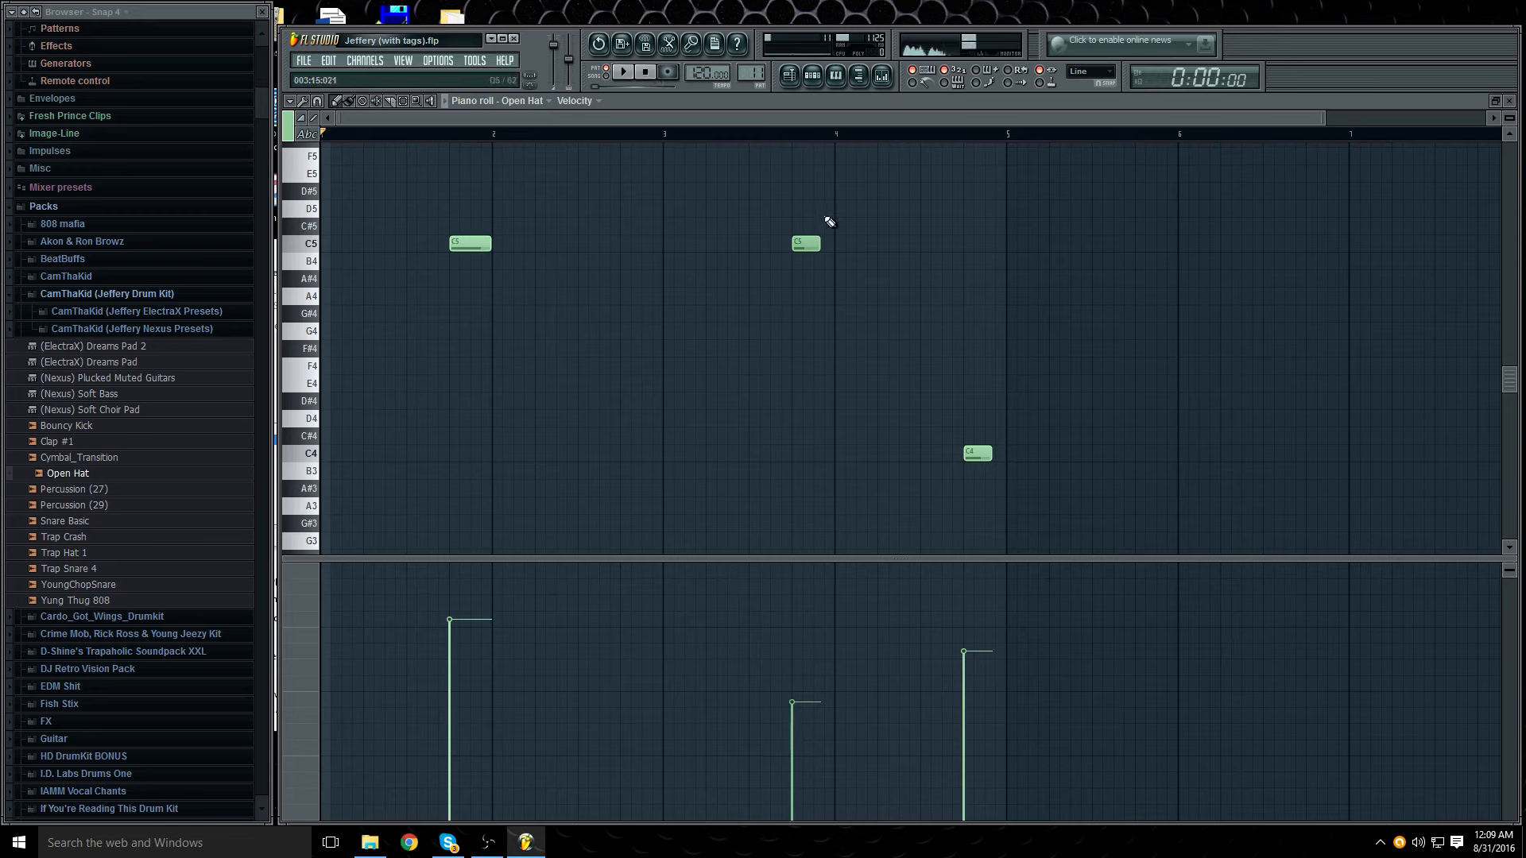
Step: Play Pattern 11 with the Open Hat notes in view, stop playback and return to the playlist
left_click(625, 73)
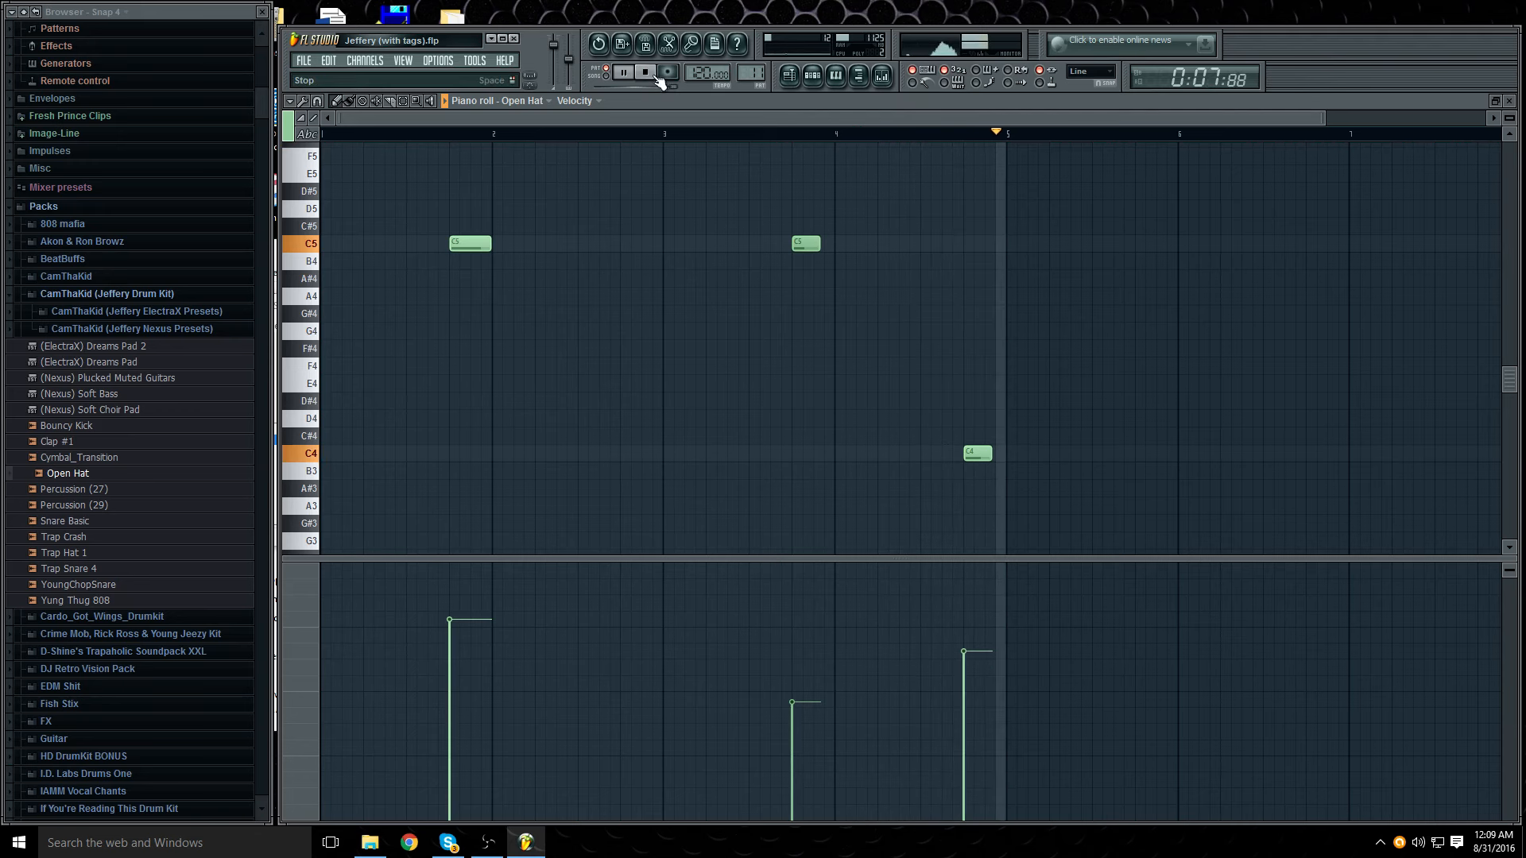
left_click(657, 77)
left_click(1509, 101)
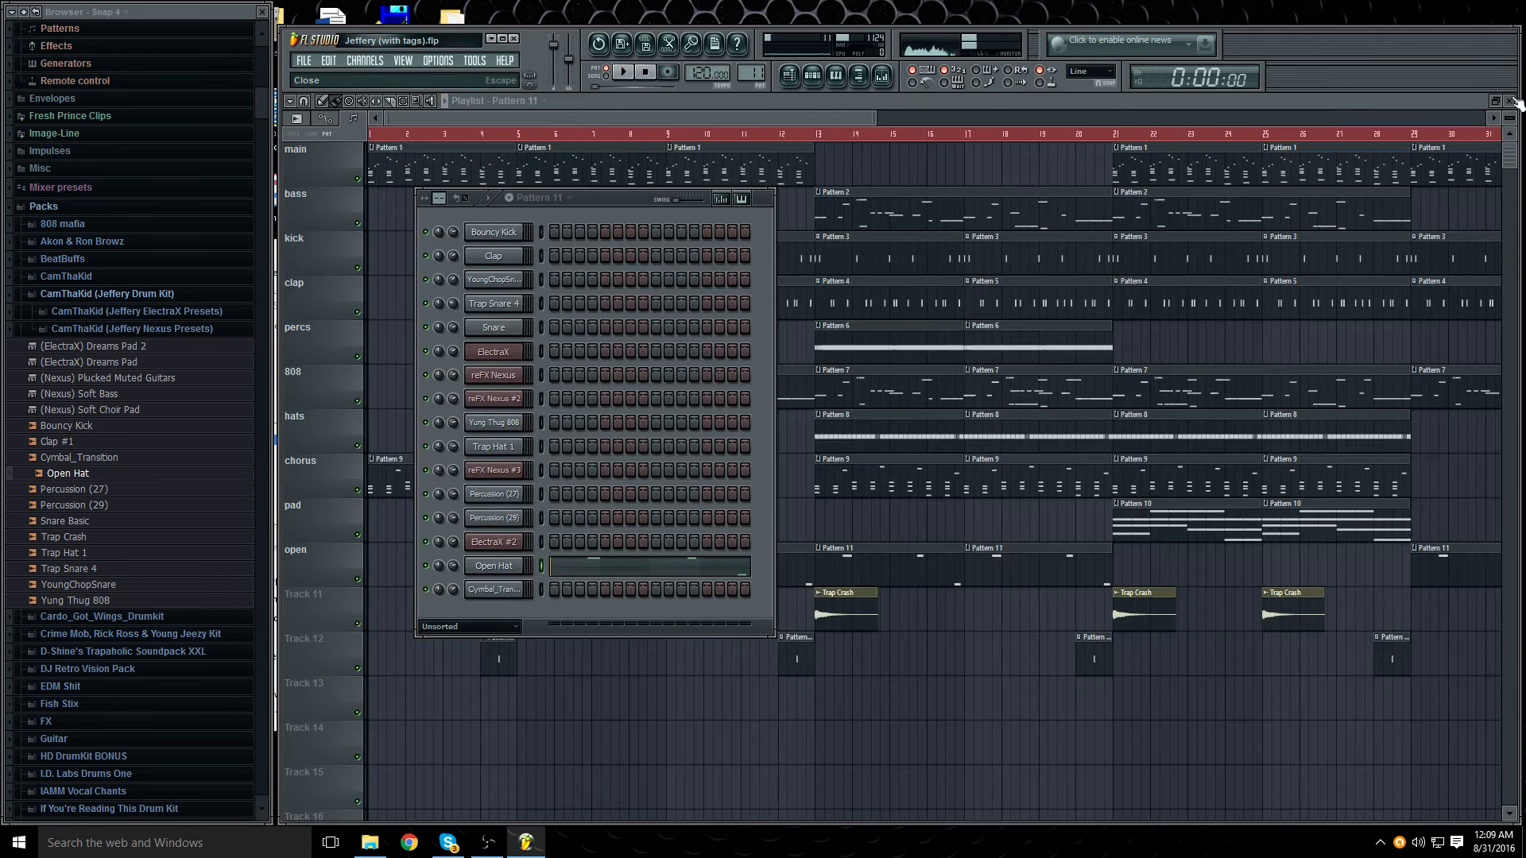
left_click(749, 121)
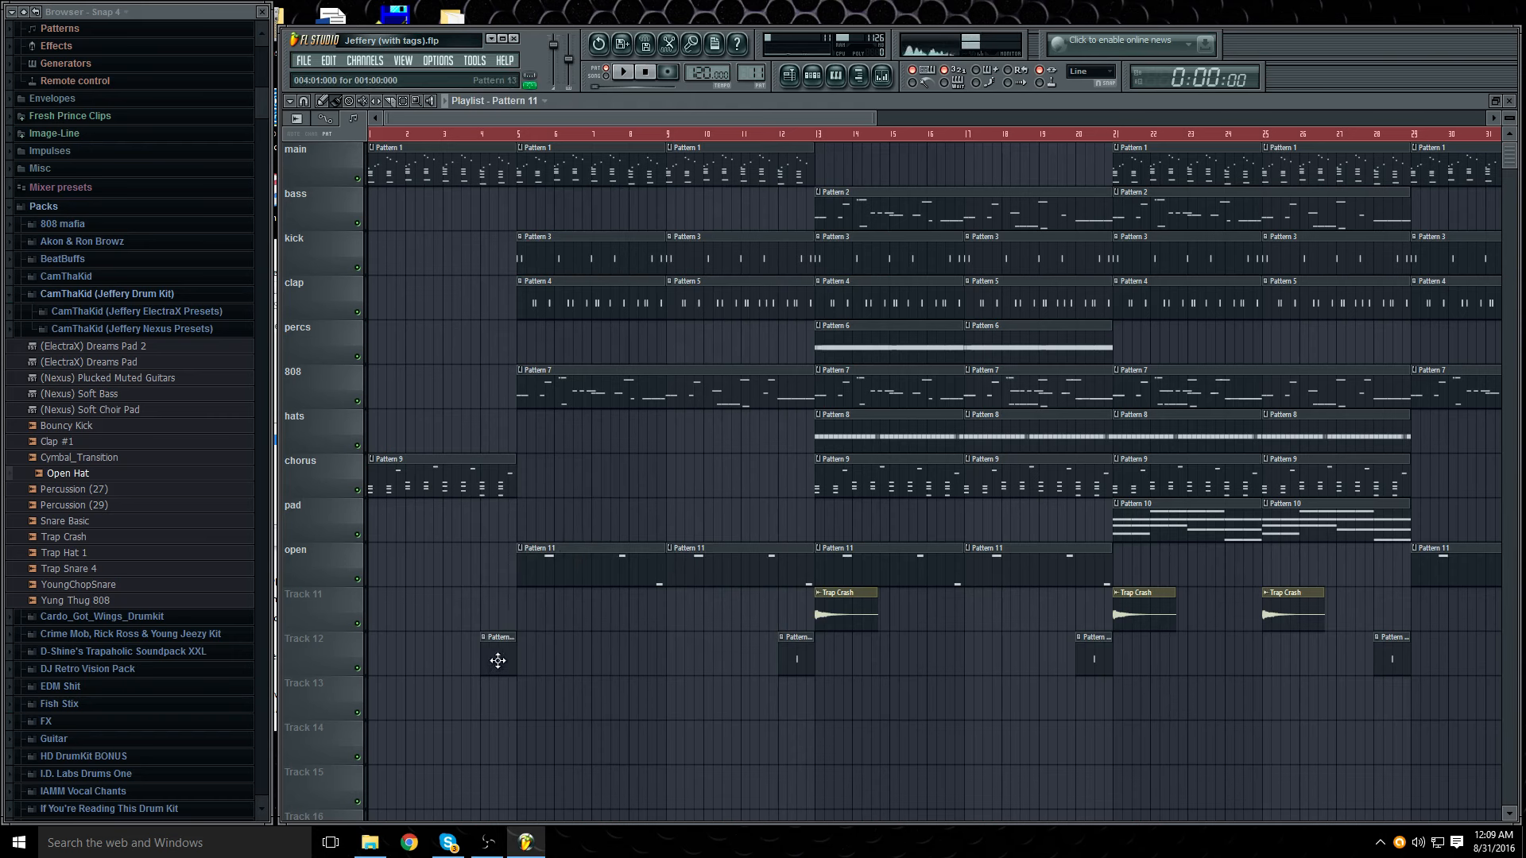
Step: Inspect the Track 12 cymbal Pattern 13, audition the Cymbal_Transition sample, check its mixer track and return to the playlist
double_click(498, 660)
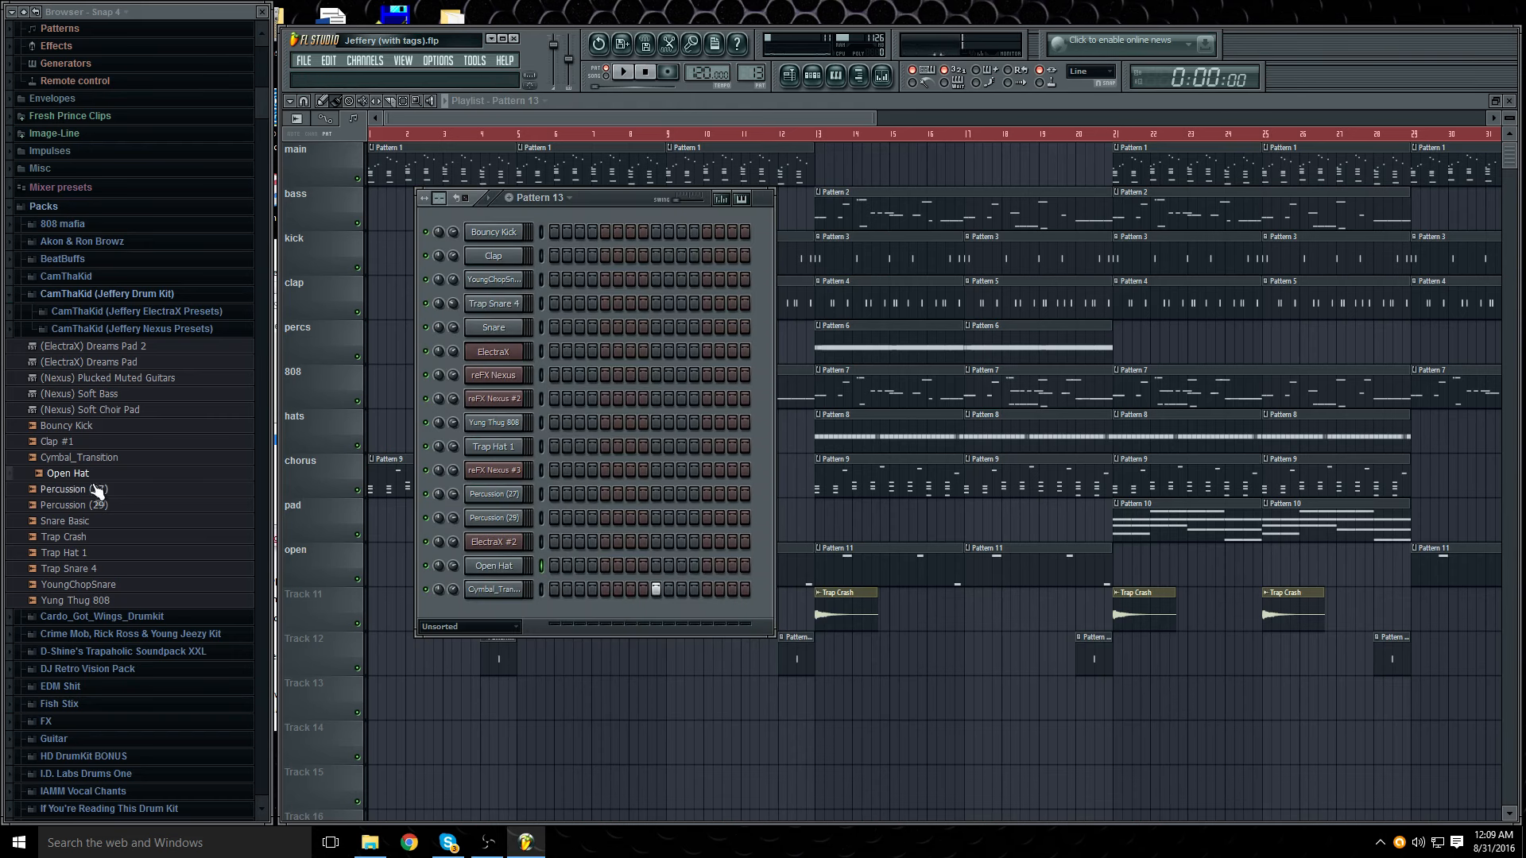
key("Up")
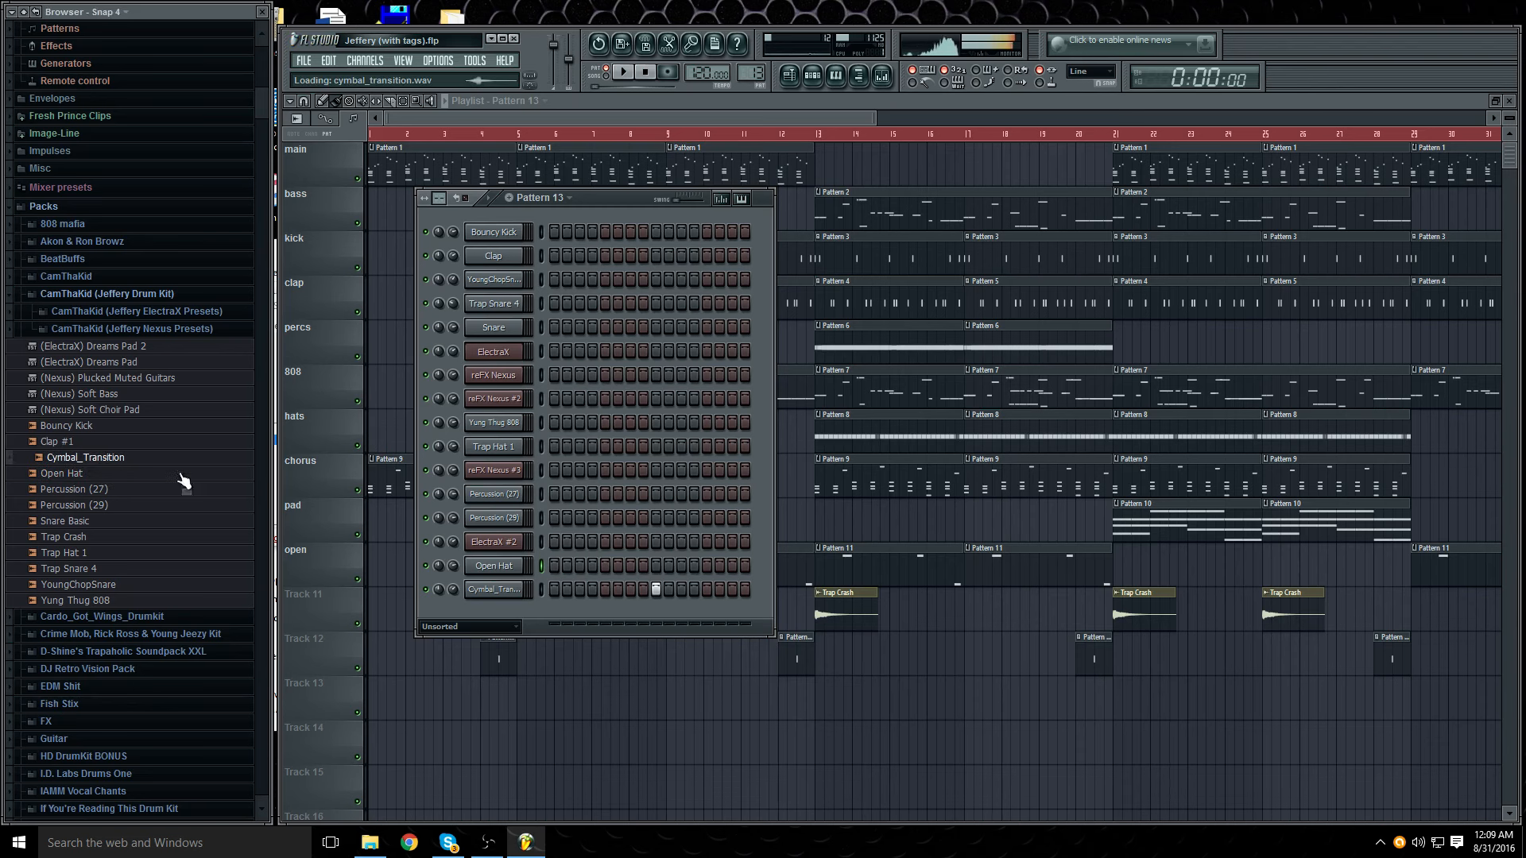
left_click(881, 75)
left_click(767, 398)
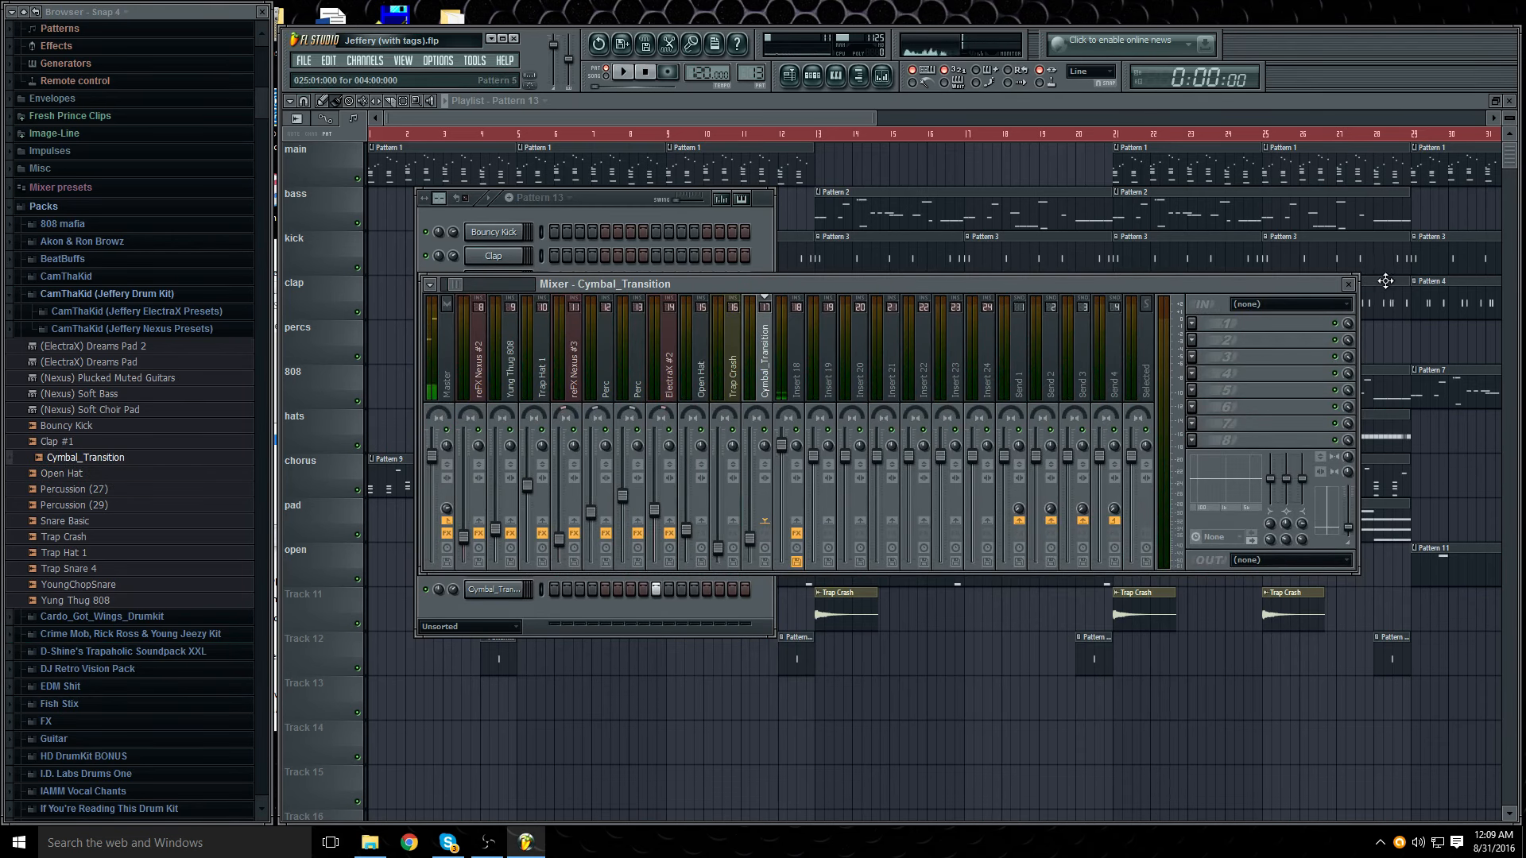
left_click(1348, 283)
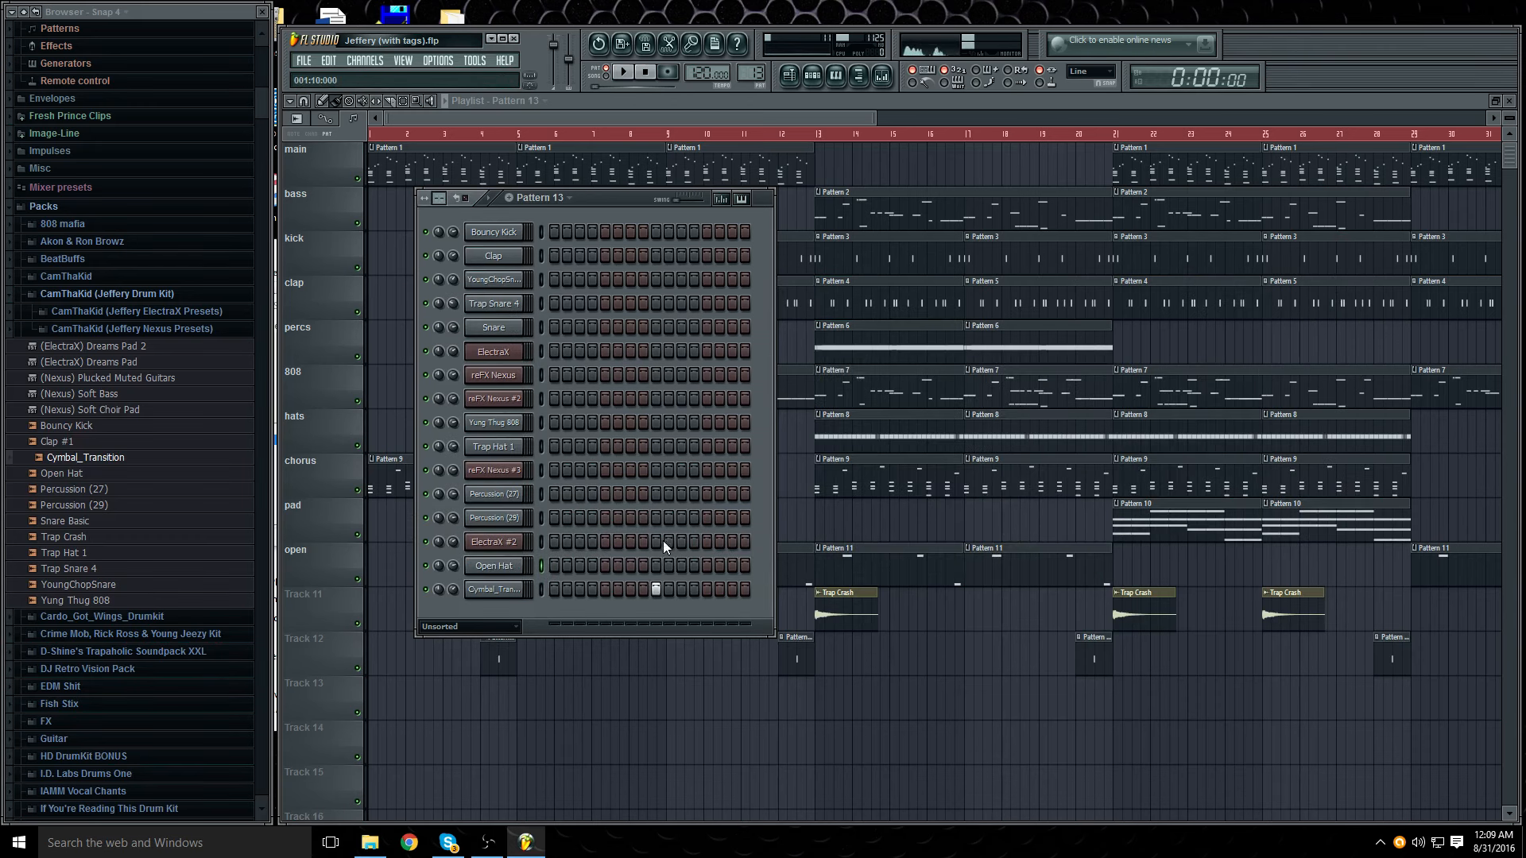
left_click(774, 113)
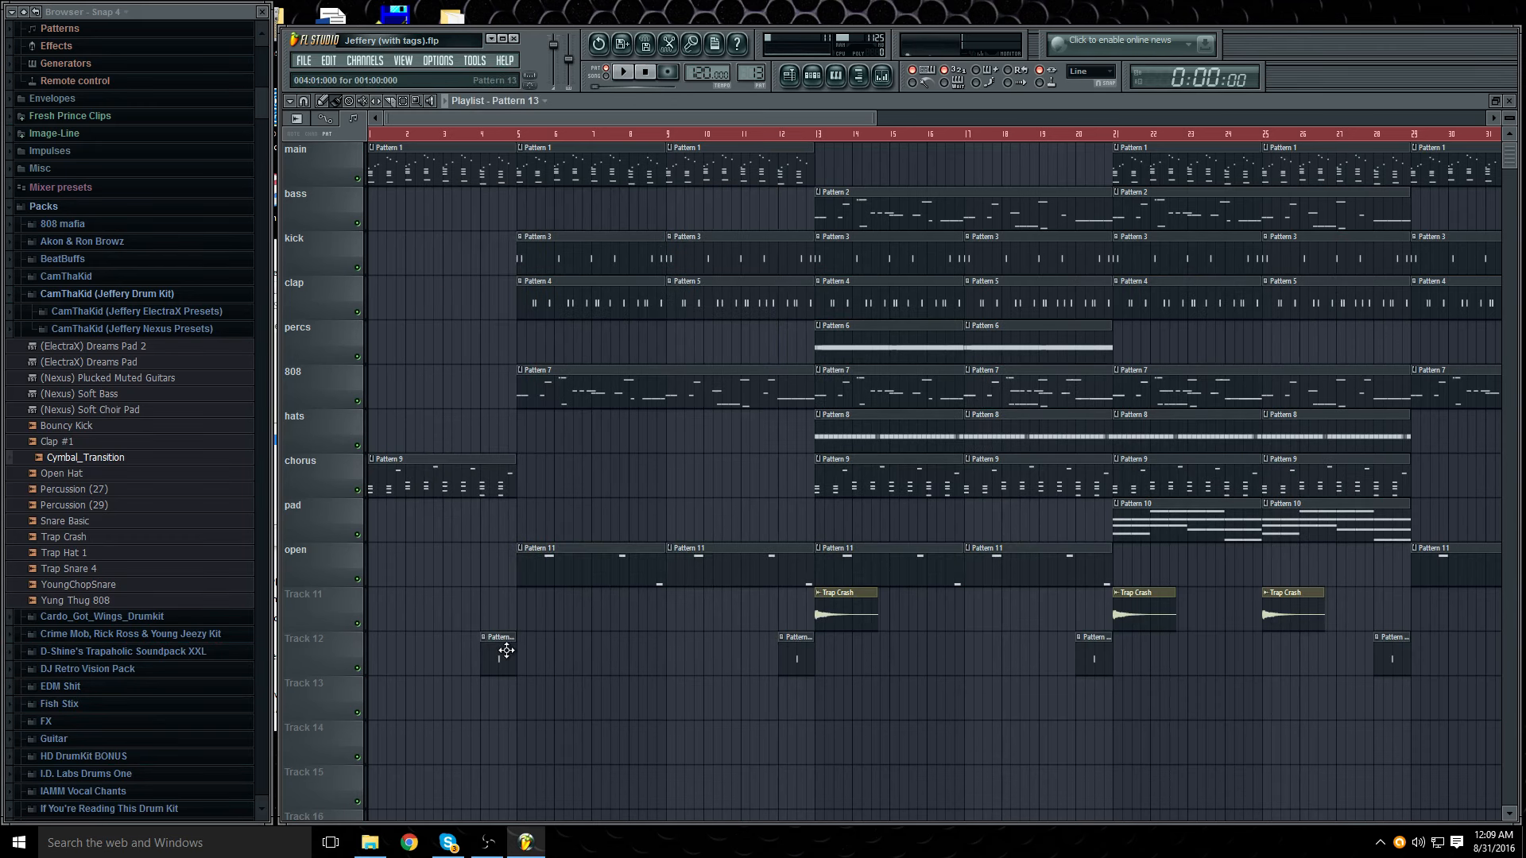
mouse_move(515, 654)
left_mouse_down()
mouse_move(532, 653)
mouse_move(505, 661)
left_mouse_up()
Step: Inspect the Trap Crash clip's channel settings, audition its drum kit sample, check its mixer track and return to the playlist
double_click(840, 613)
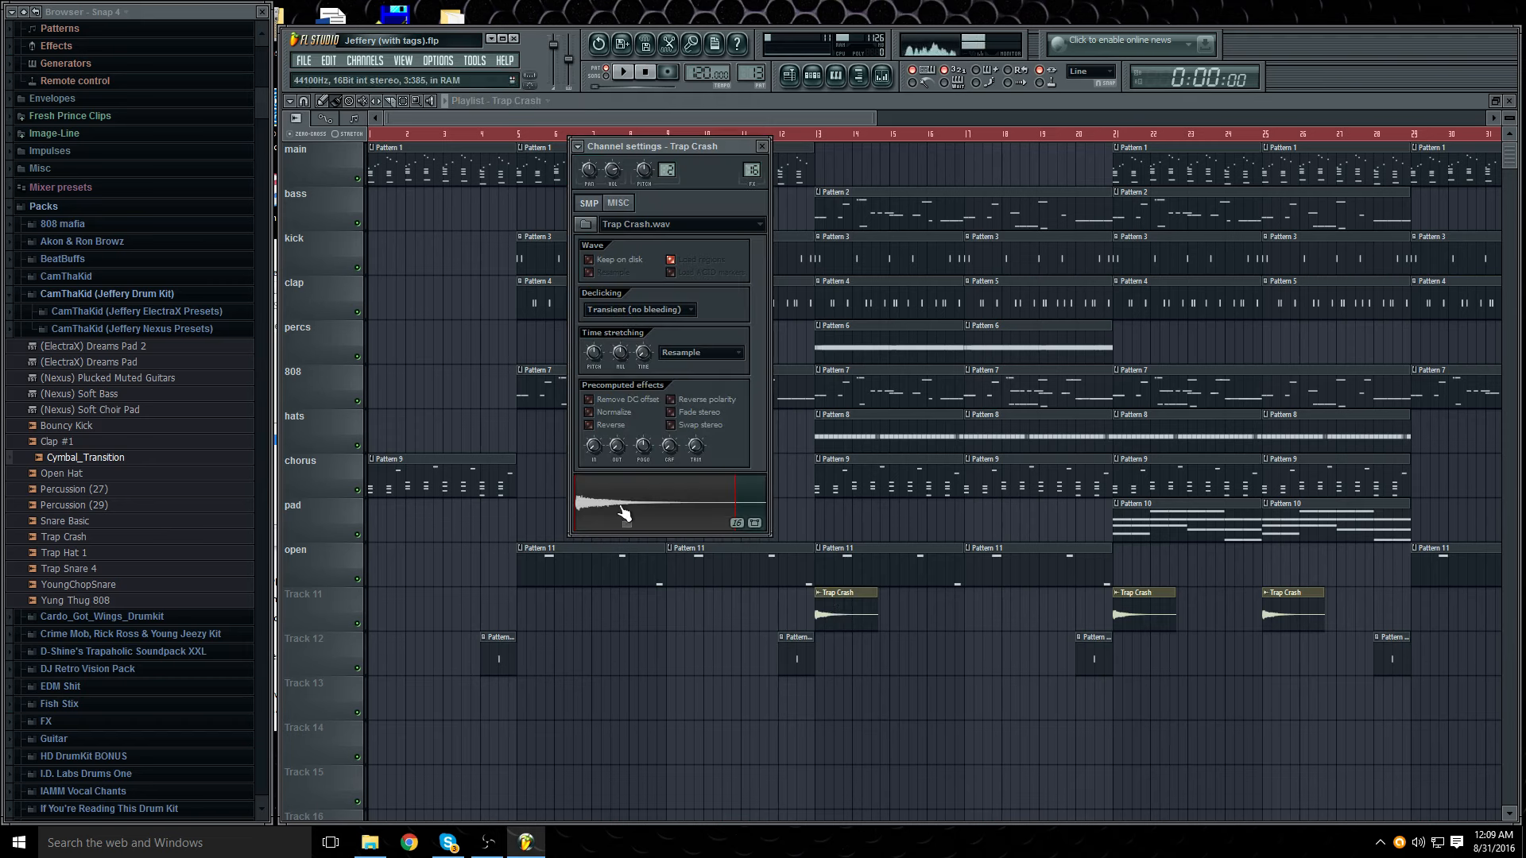
left_click(88, 538)
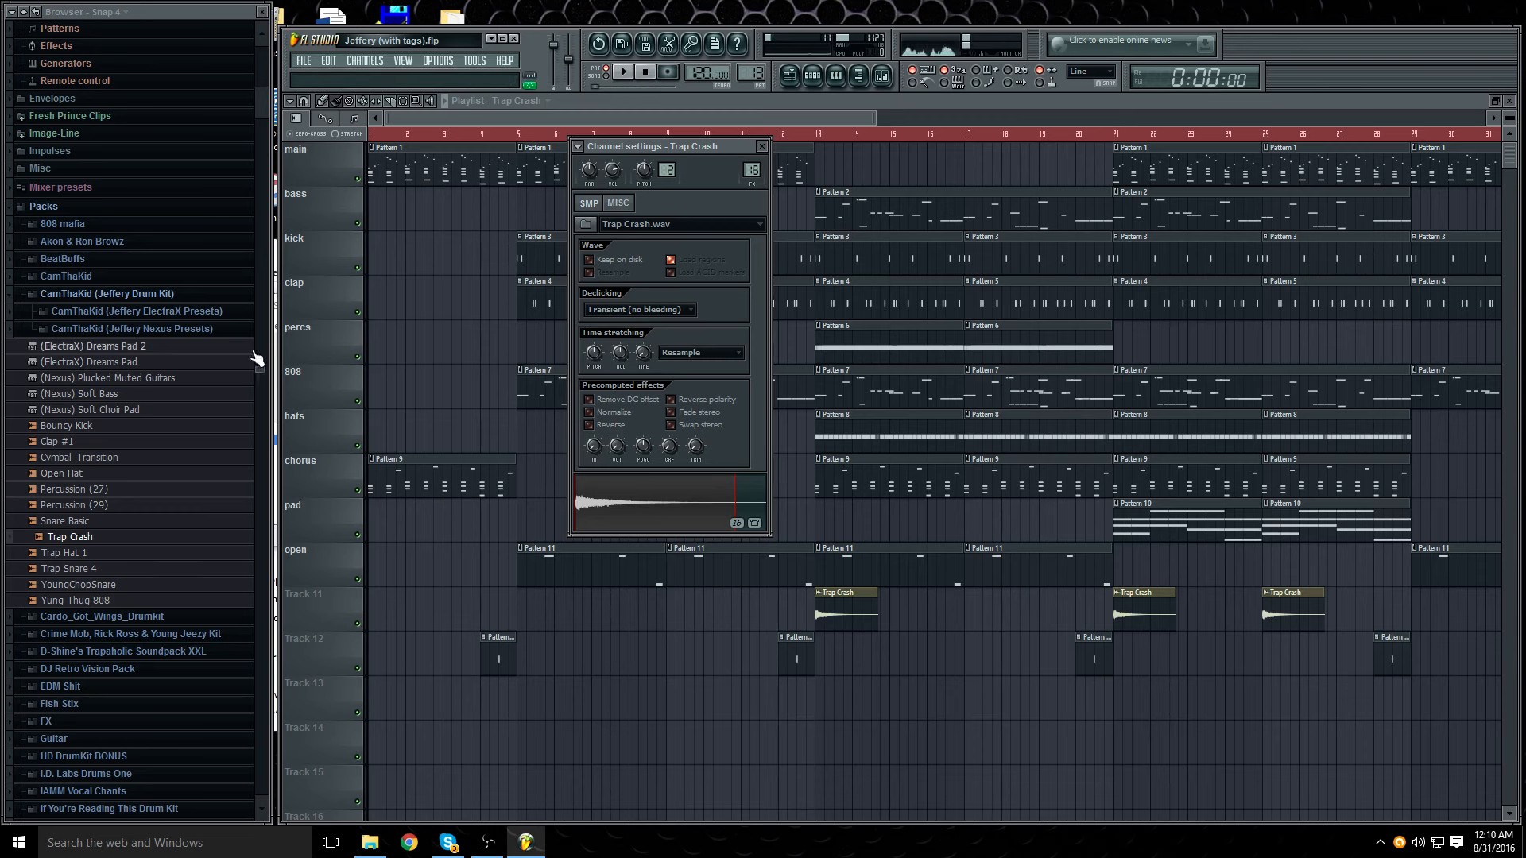
left_click(882, 76)
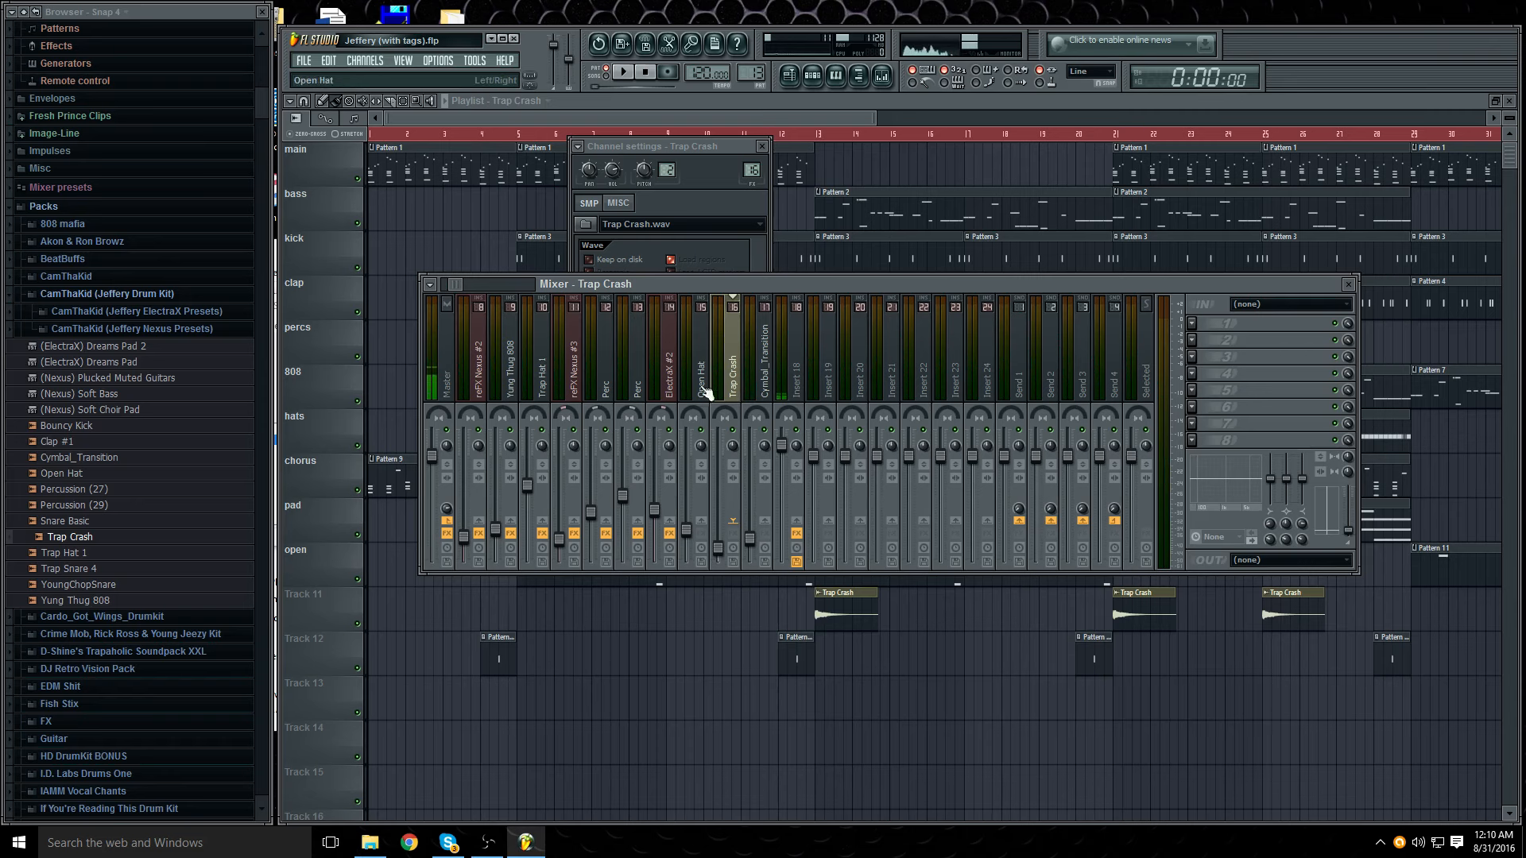
left_click(637, 108)
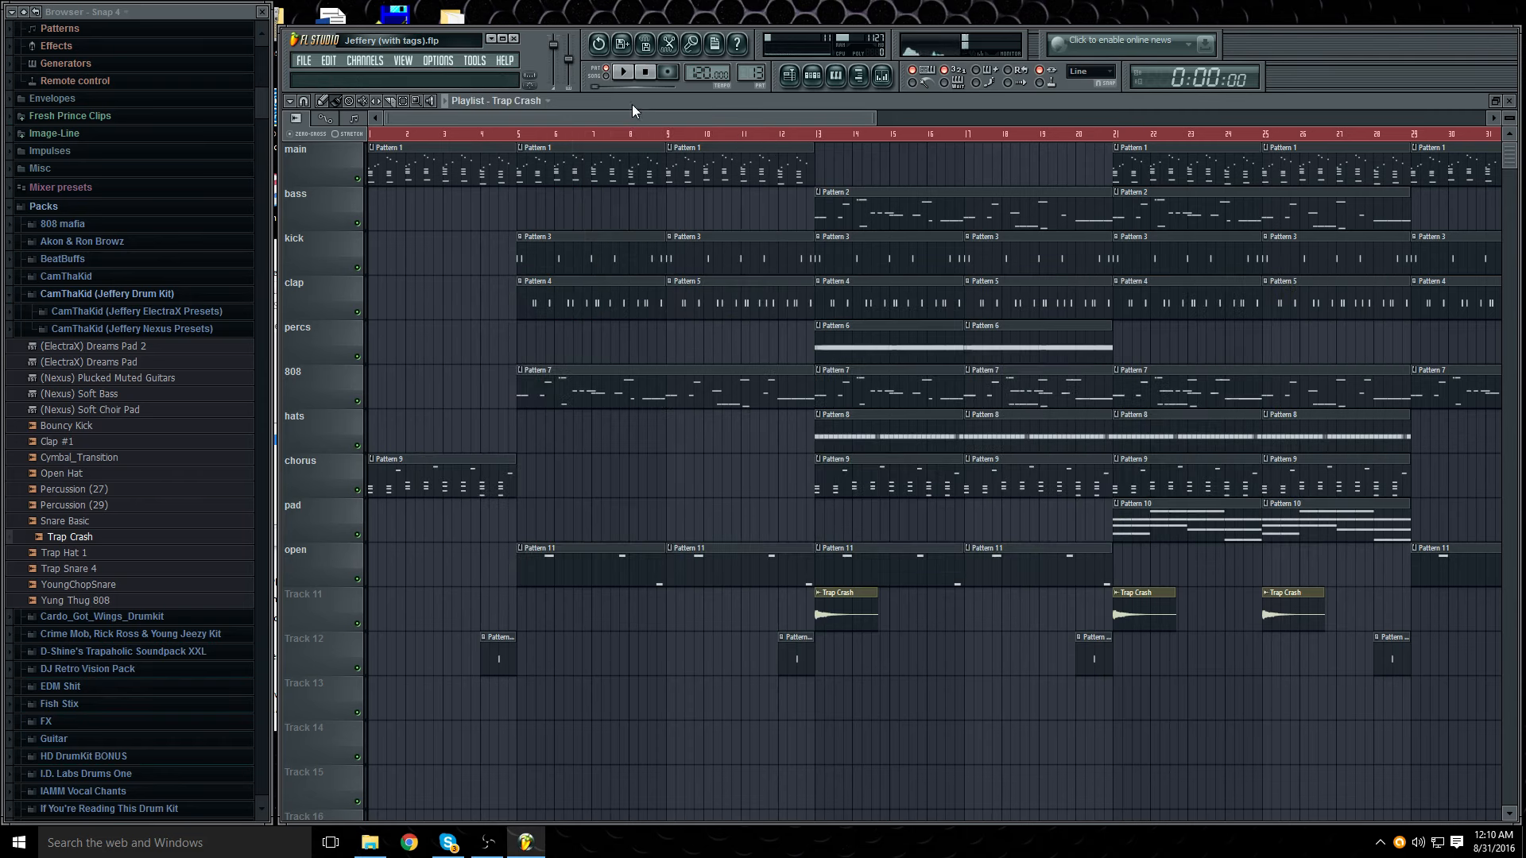
Step: Switch playback to song mode and show more bars of the arrangement in the playlist
left_click(604, 76)
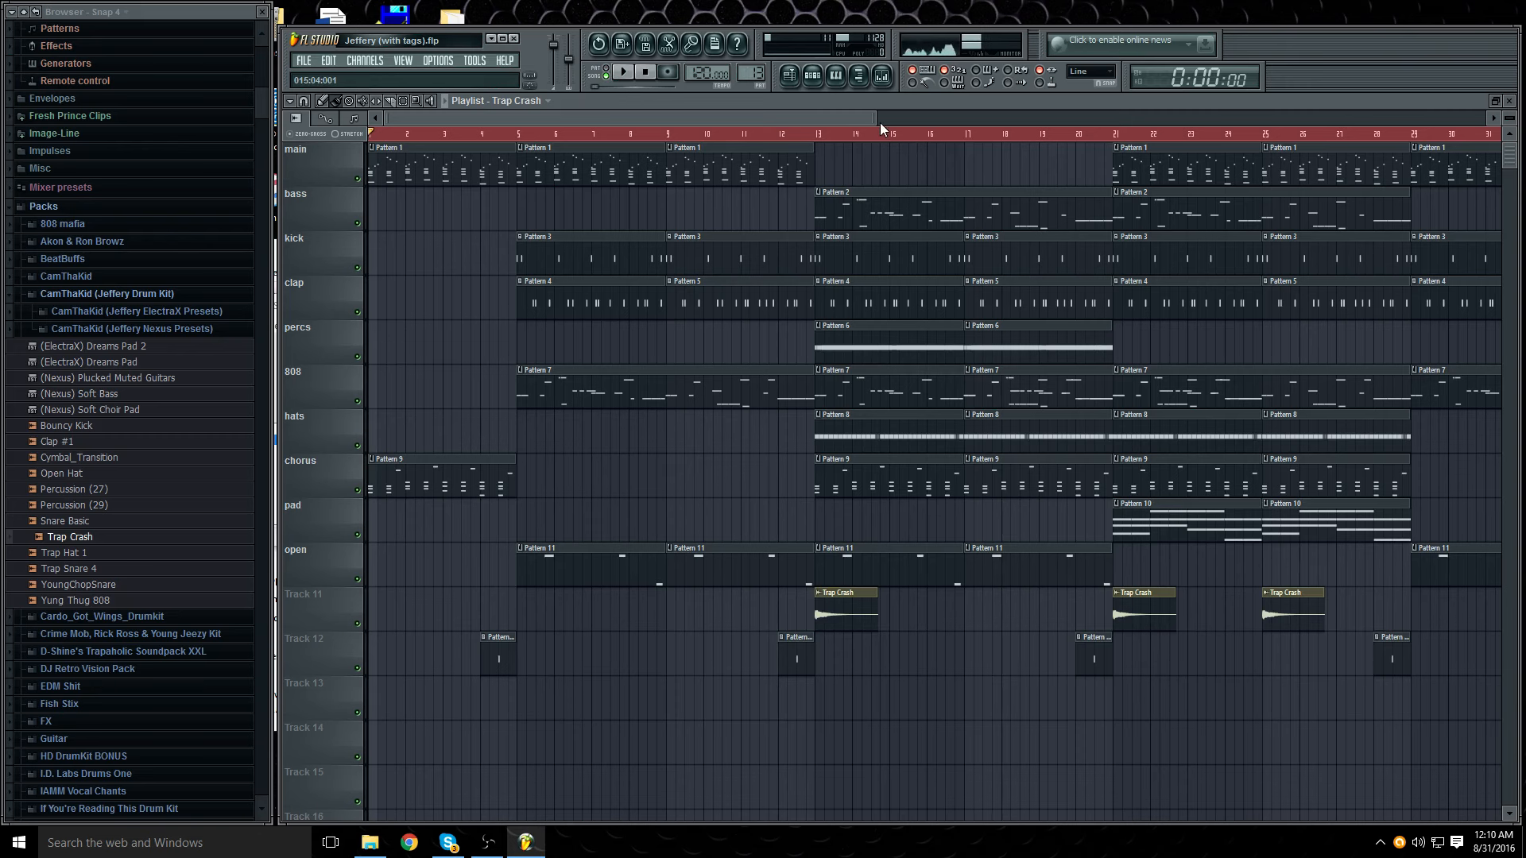
left_click_drag(880, 122, 1157, 113)
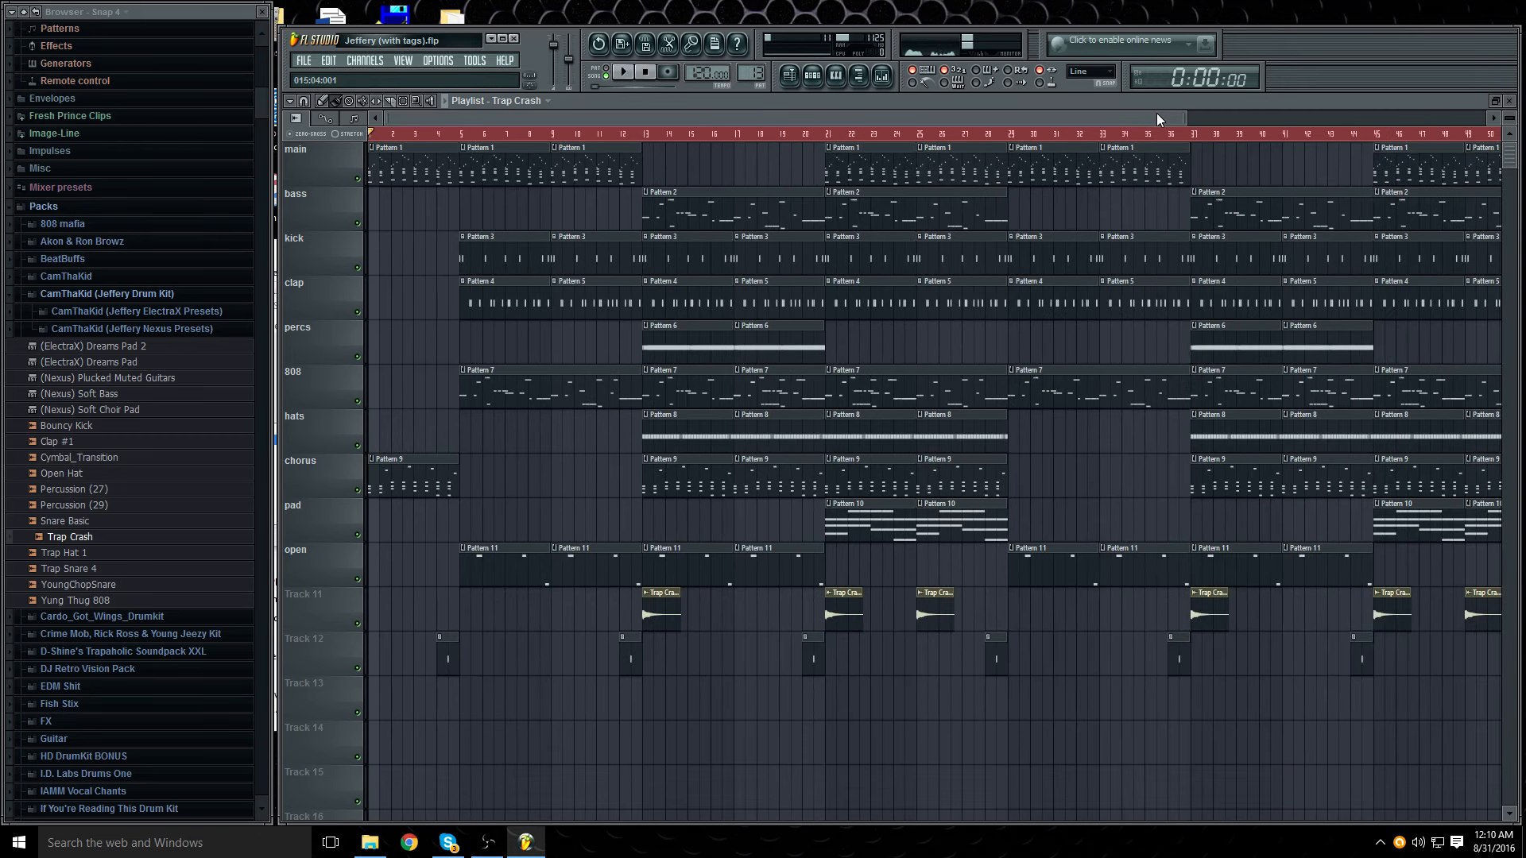
Step: Review the Master track's effect chain and the fader levels across all mixer tracks
left_click(882, 79)
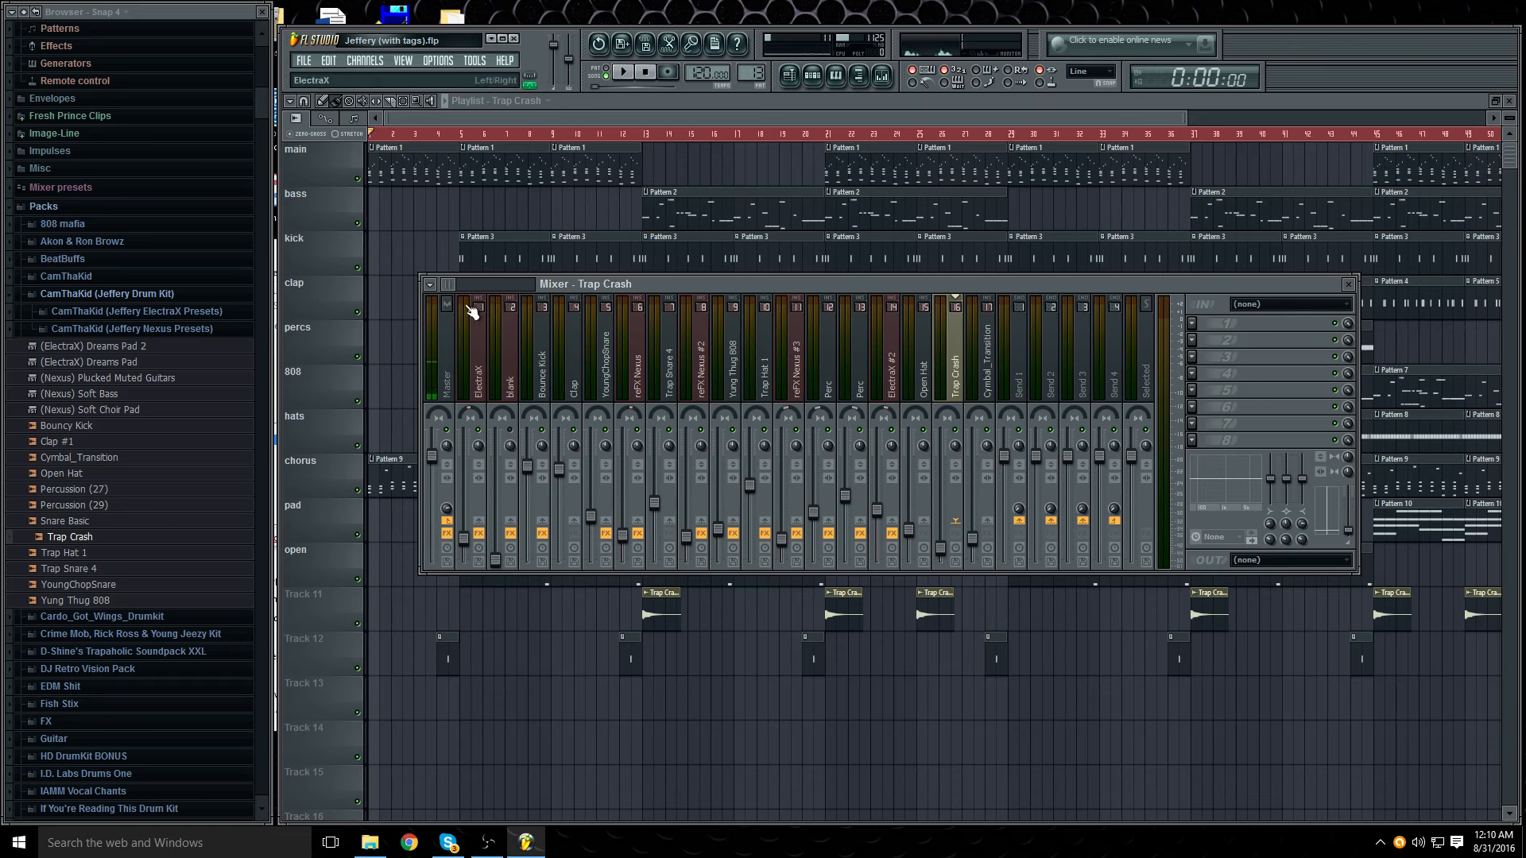
left_click(445, 370)
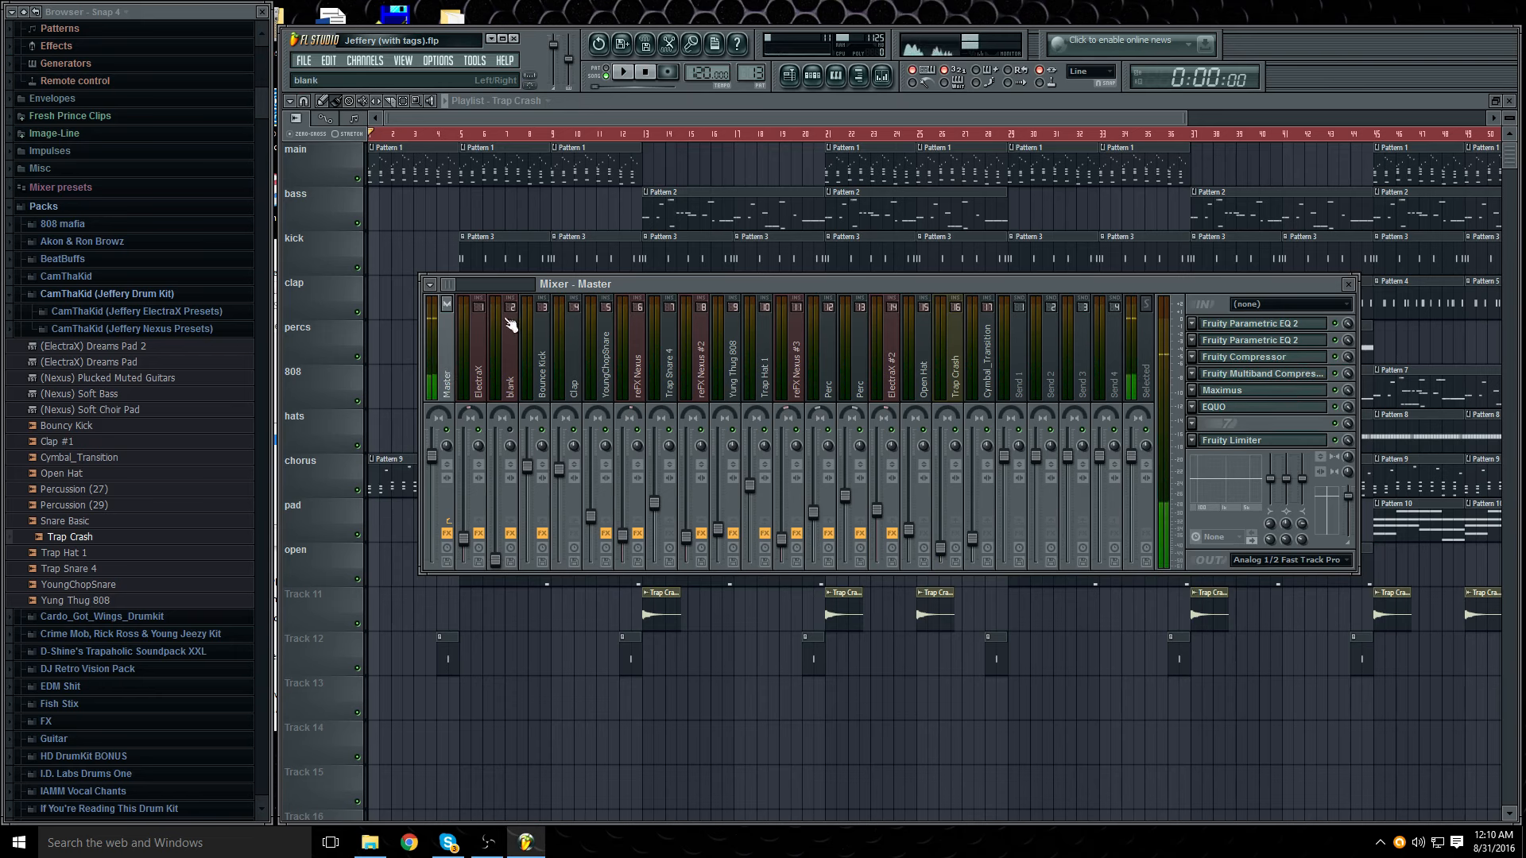
left_click_drag(452, 281, 441, 279)
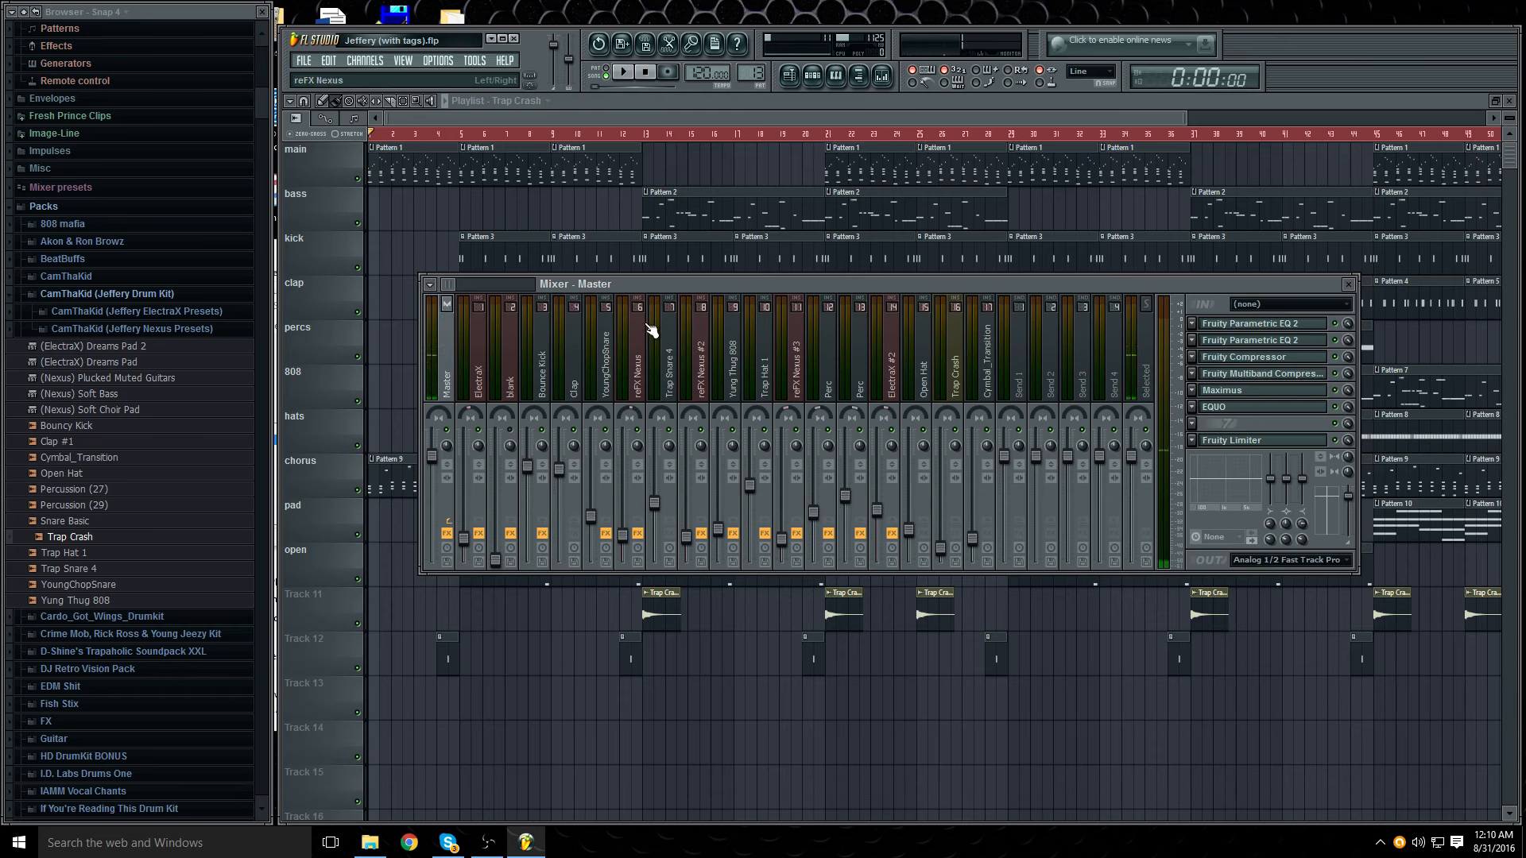
scroll(450, 286, "down", 6)
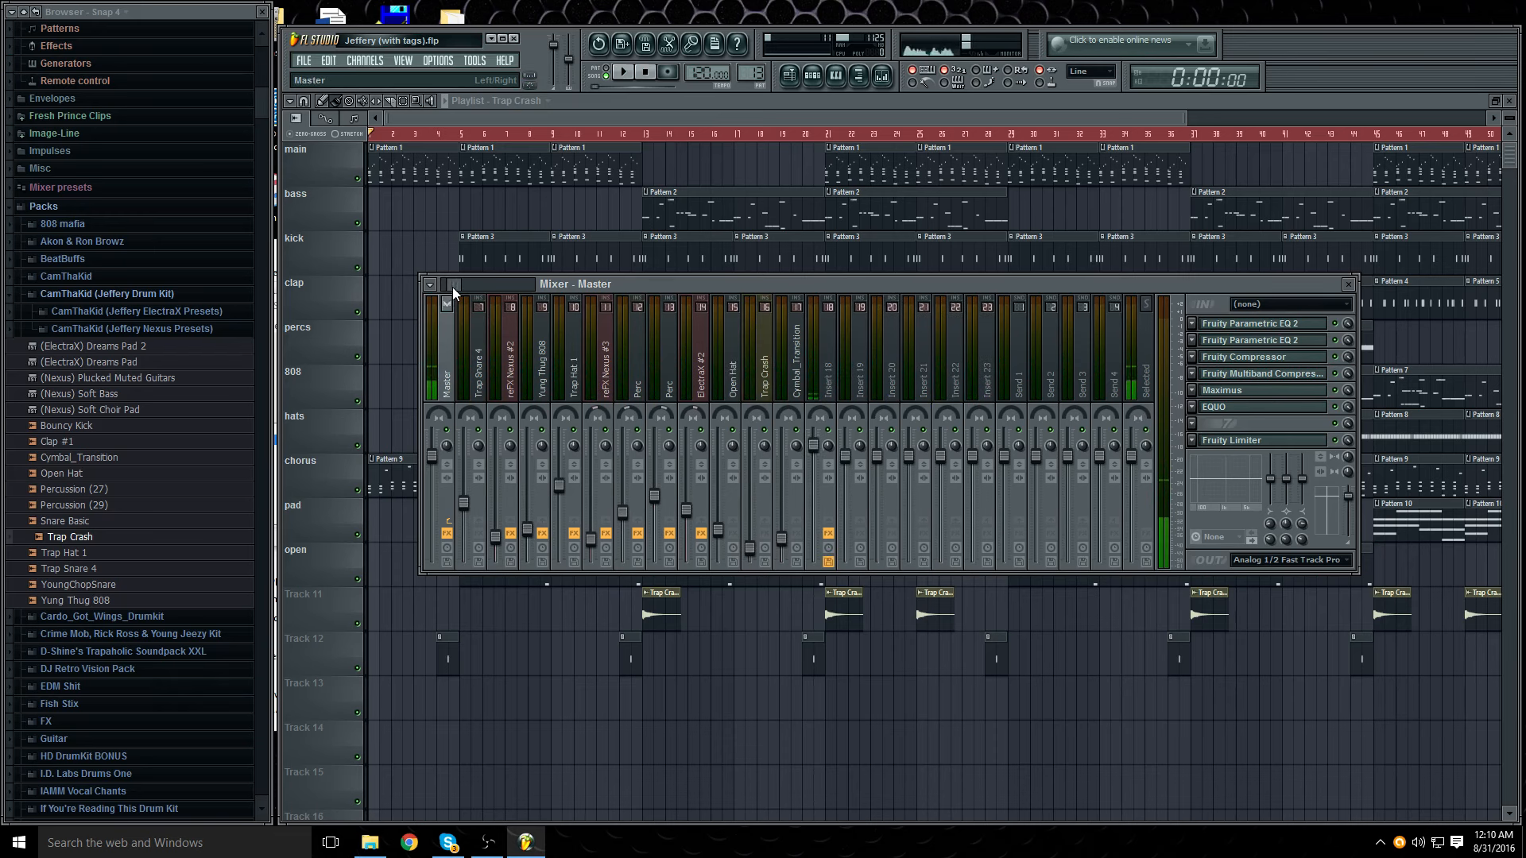
left_click_drag(461, 289, 344, 291)
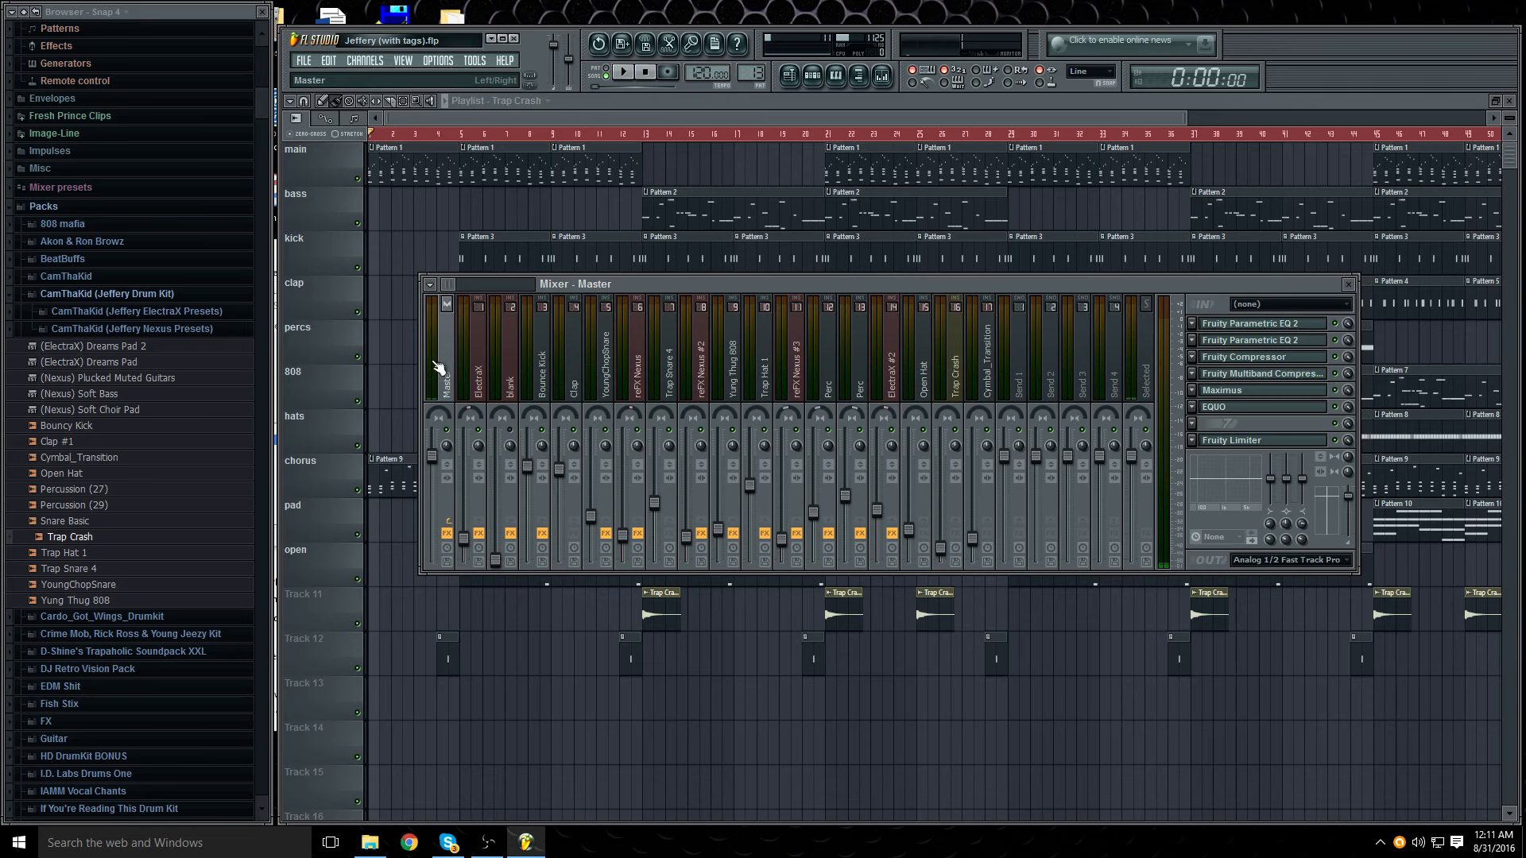
Step: Inspect the band 4 dip in the Master track's first Fruity Parametric EQ 2 and close the plugin
left_click(1270, 326)
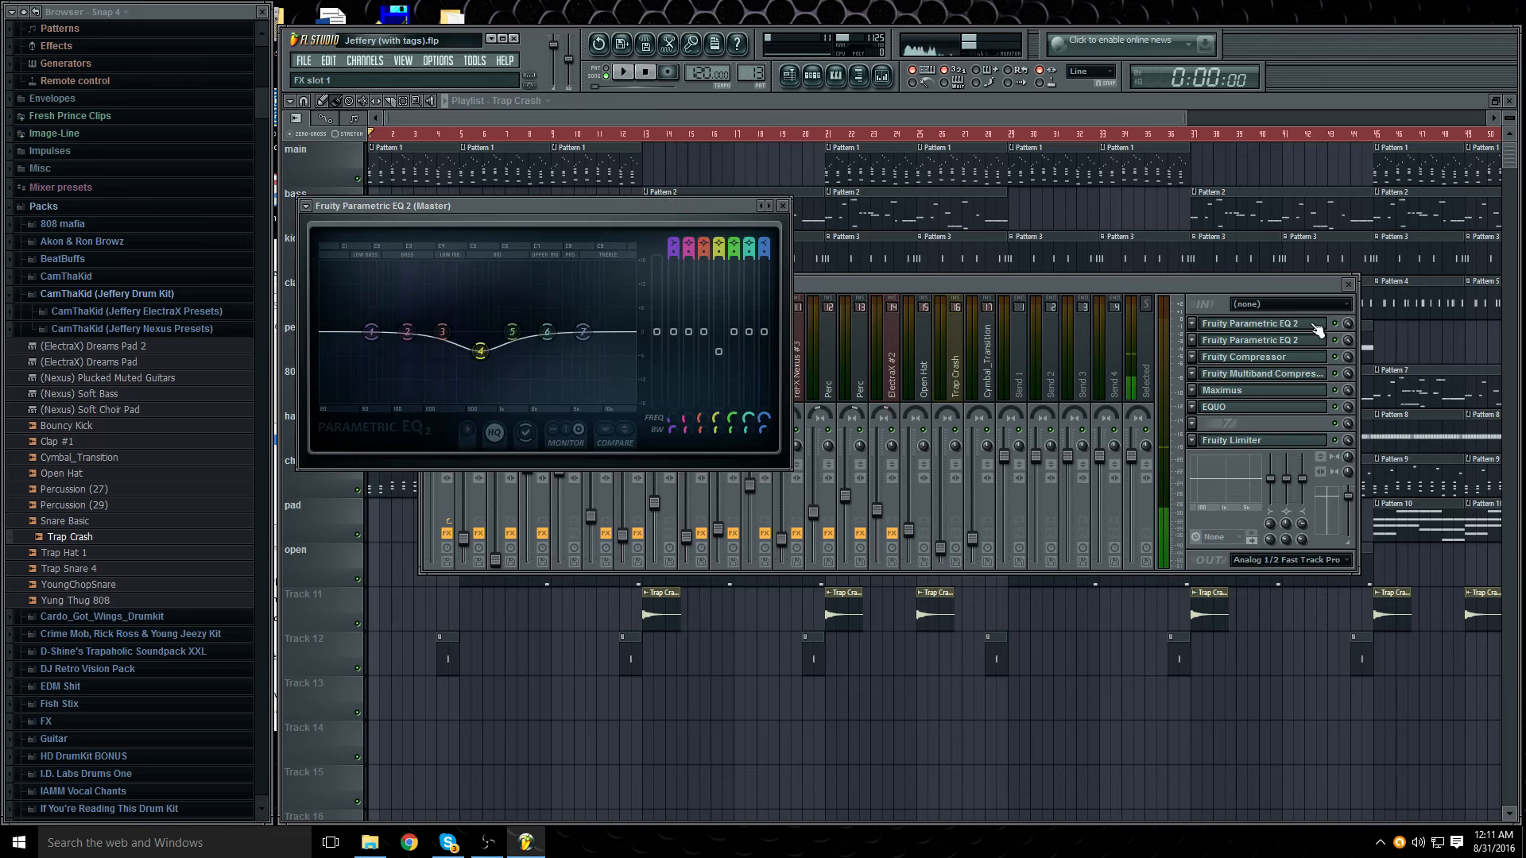
mouse_move(476, 333)
left_mouse_down()
mouse_move(580, 355)
mouse_move(490, 358)
left_mouse_up()
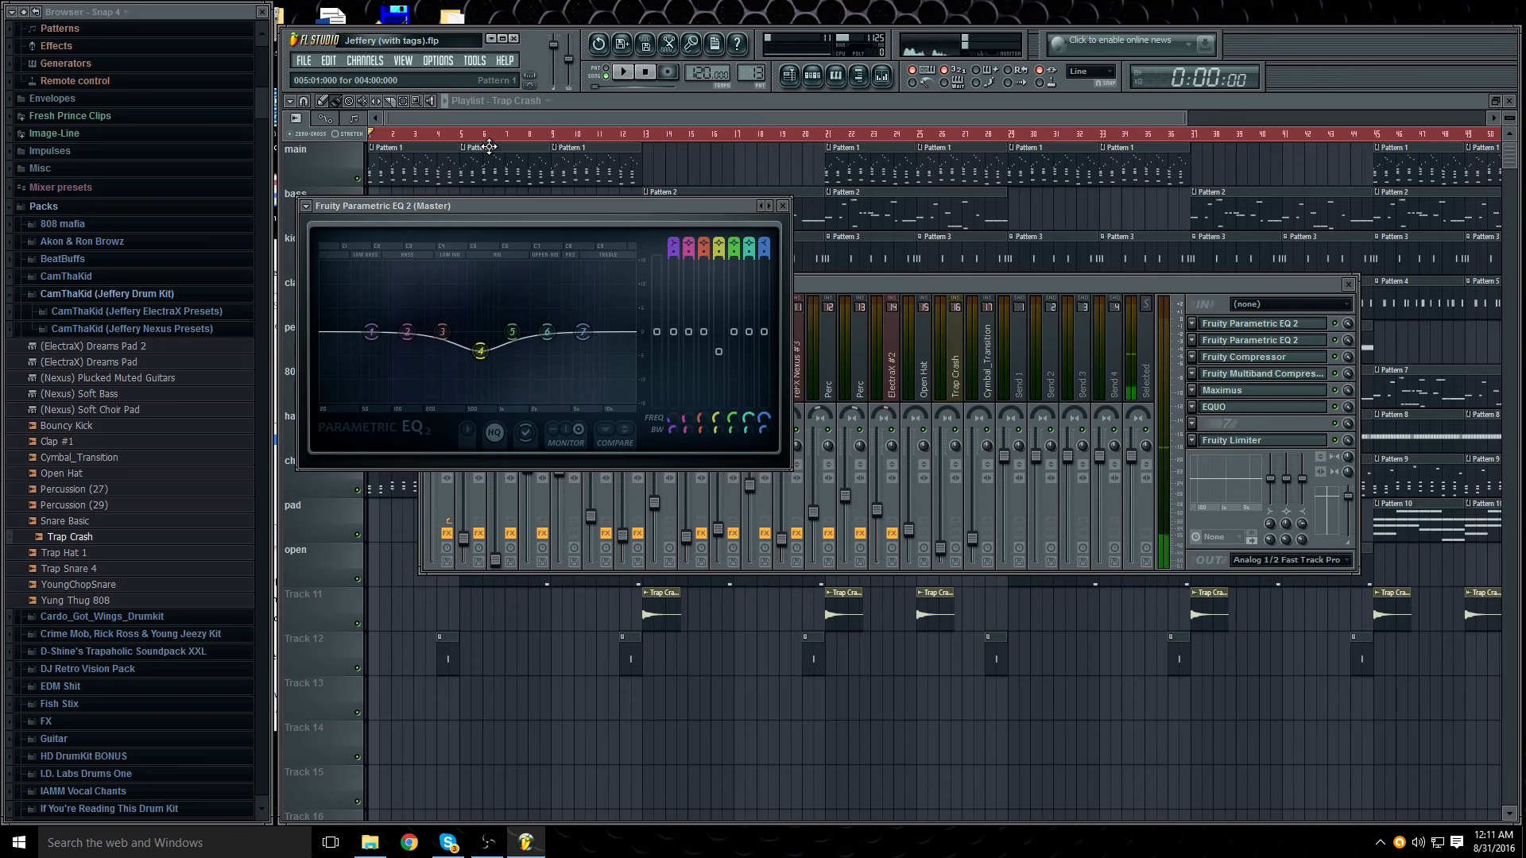
left_click_drag(464, 208, 553, 202)
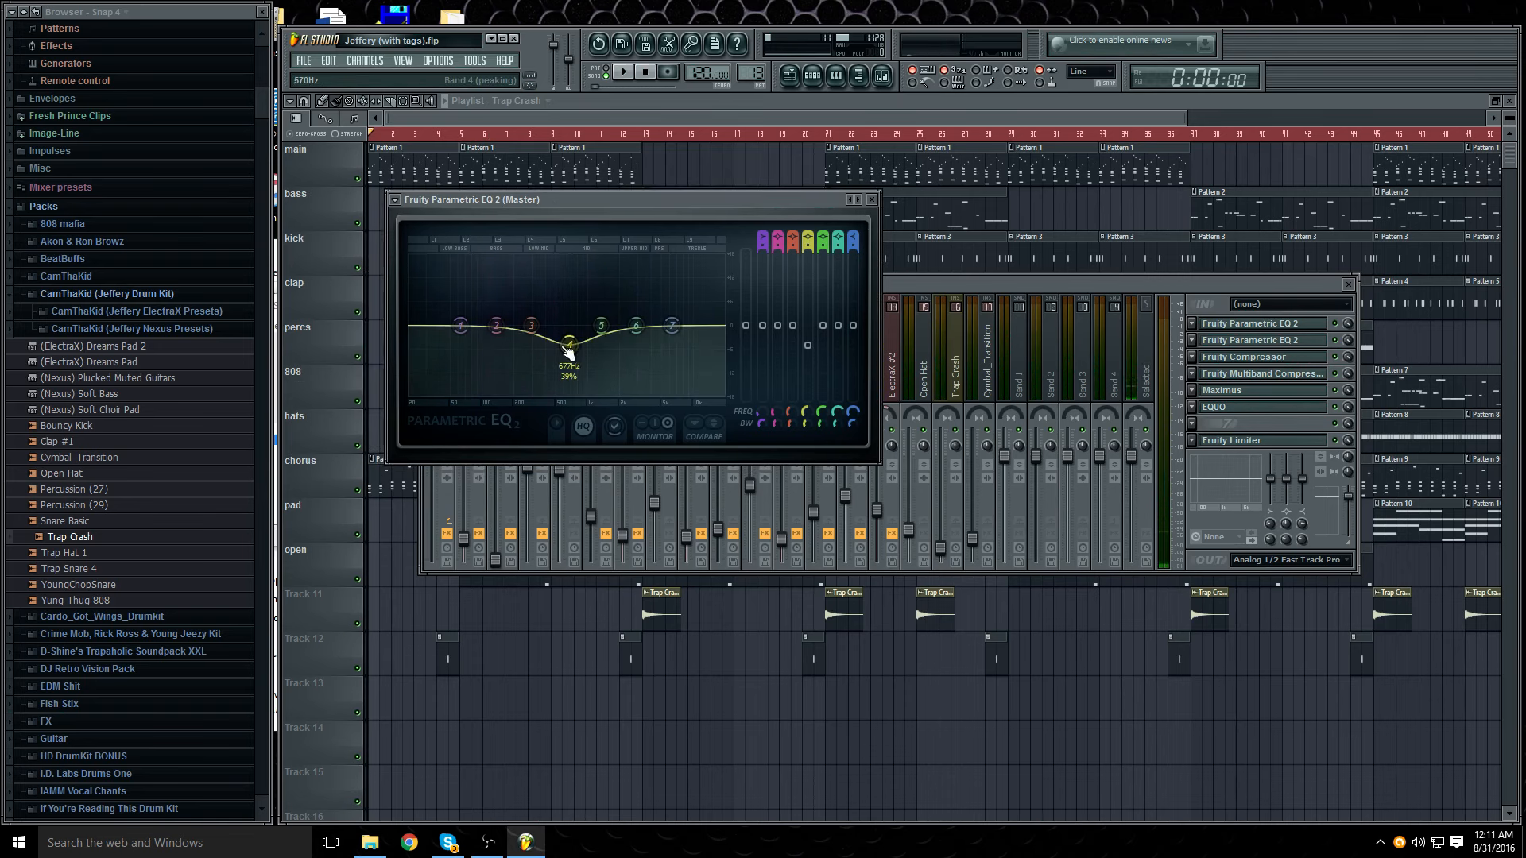
left_click(871, 200)
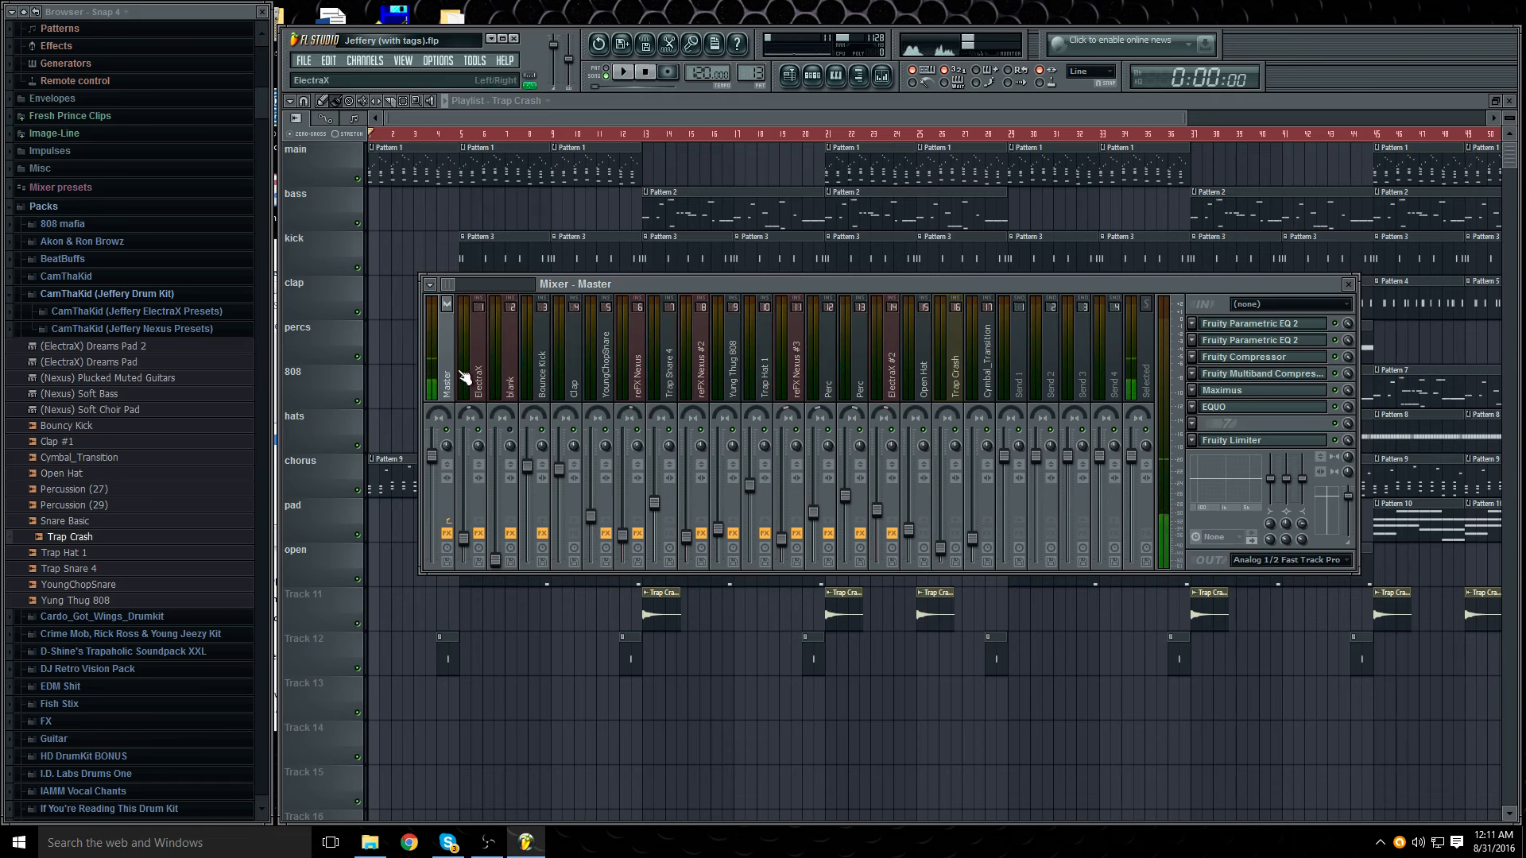
Step: Load the 40Hz + 18kHz cut preset in the Master track's second Fruity Parametric EQ 2 and close it
left_click(1293, 343)
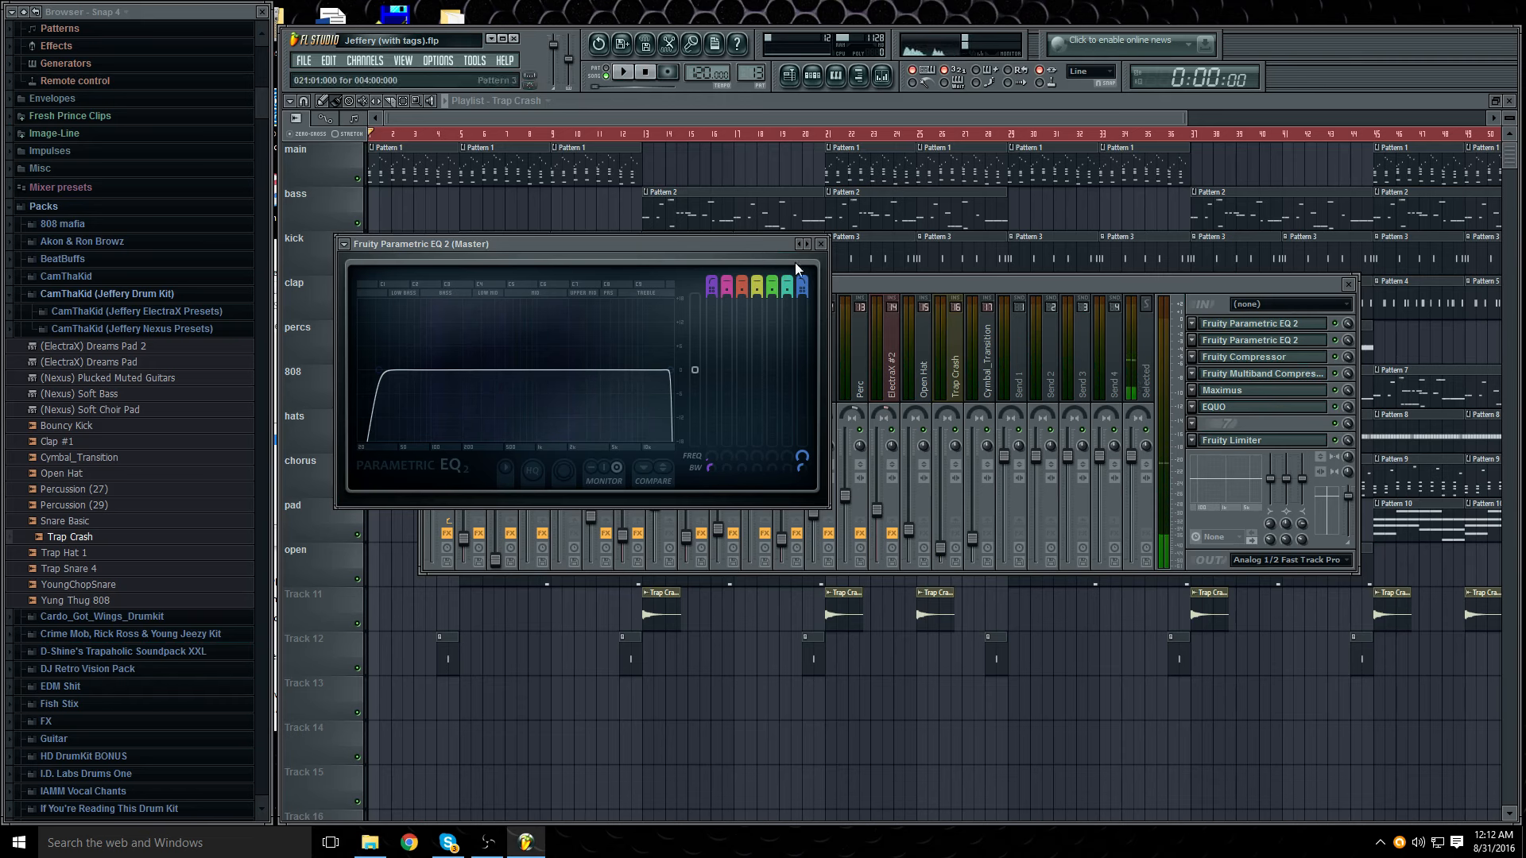
right_click(808, 245)
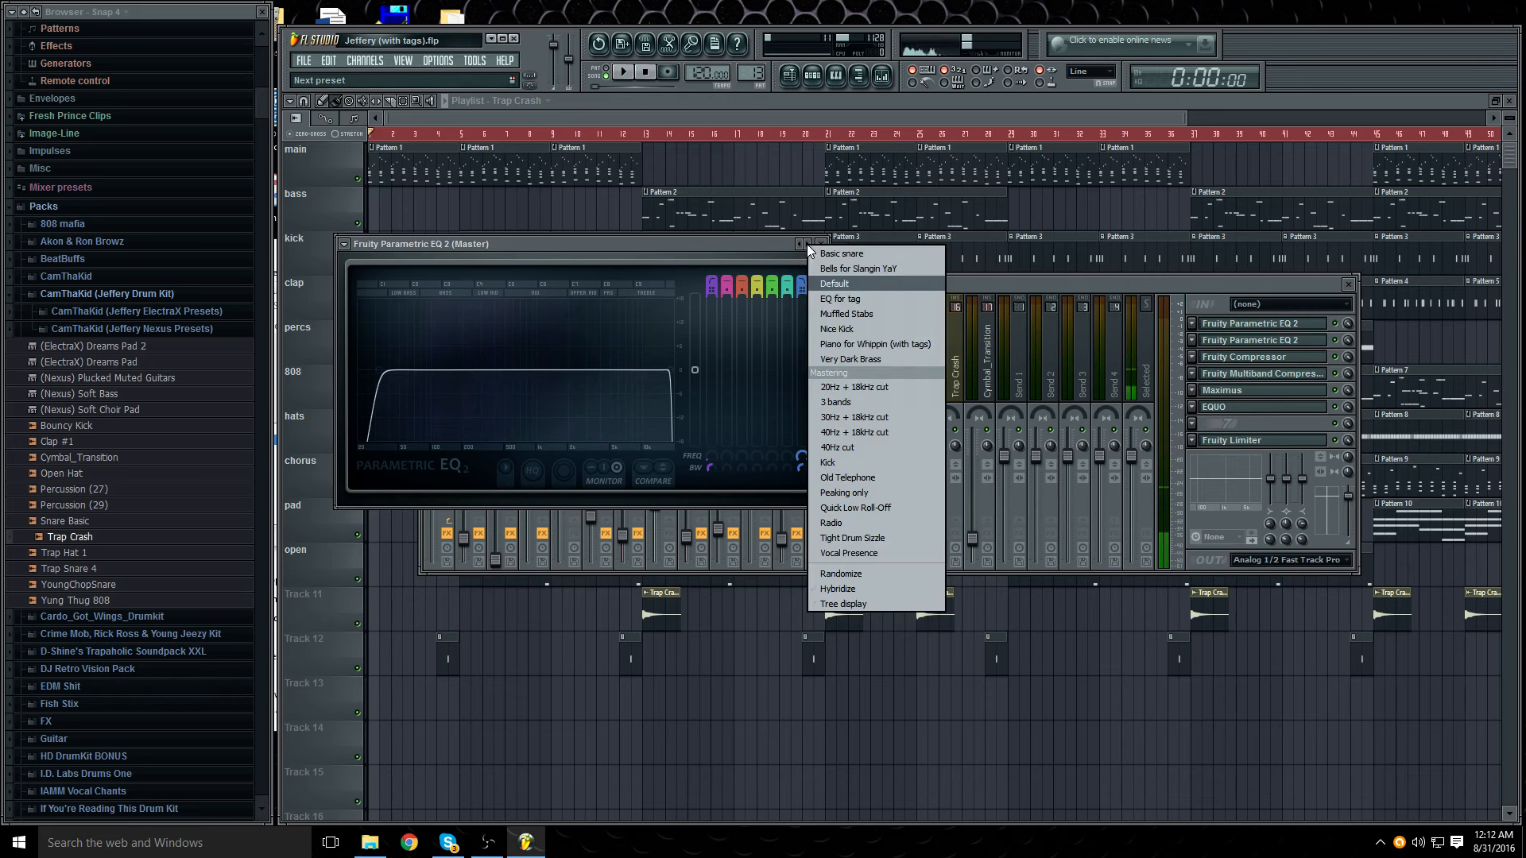
left_click(863, 437)
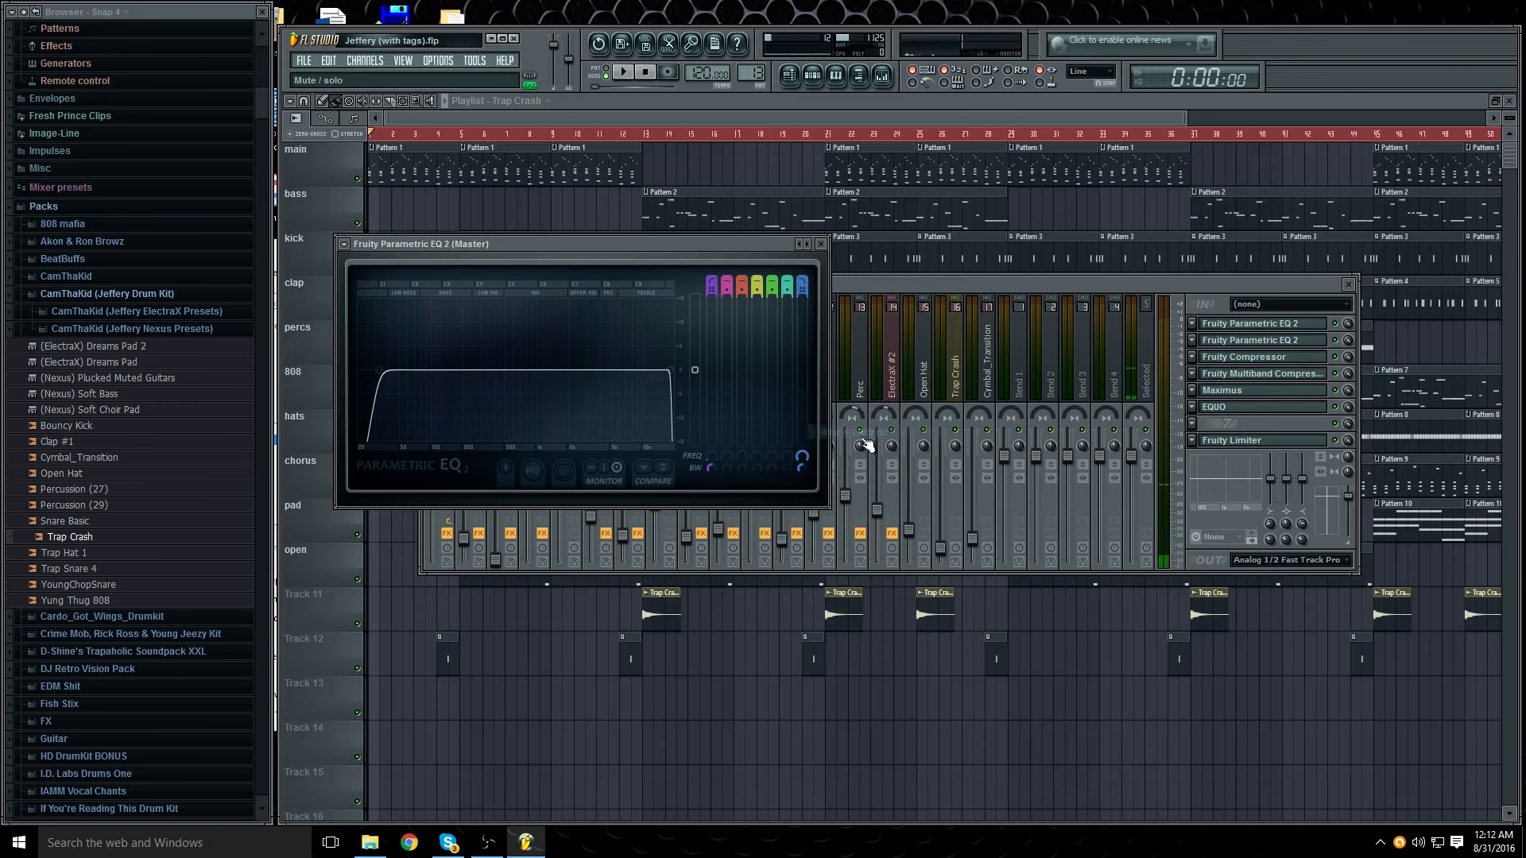
left_click(821, 244)
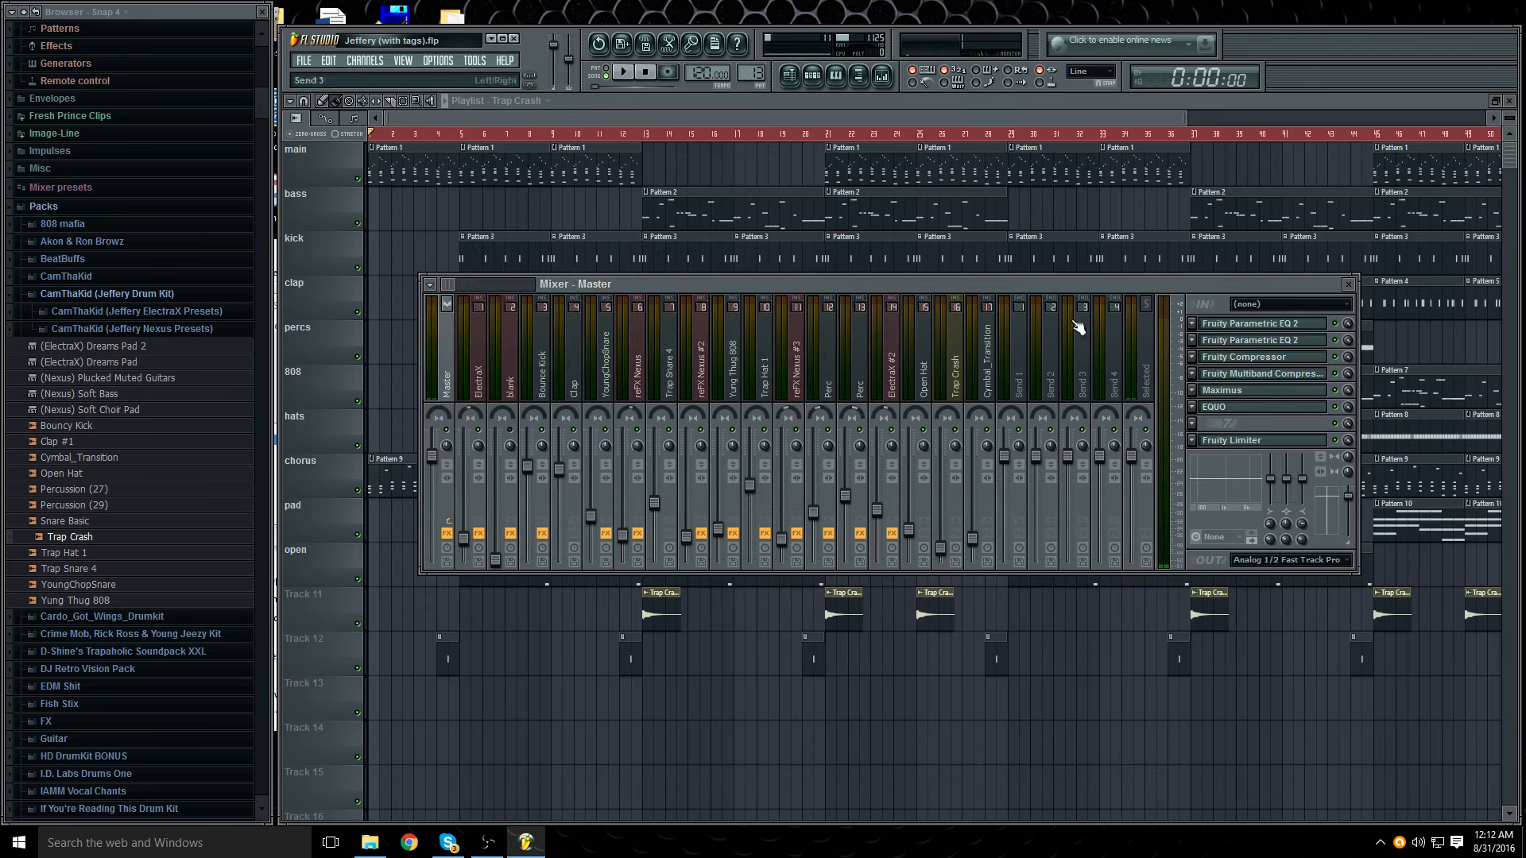
Step: Load the OptoMaster preset in the Master track's Fruity Compressor and close it
left_click(1265, 357)
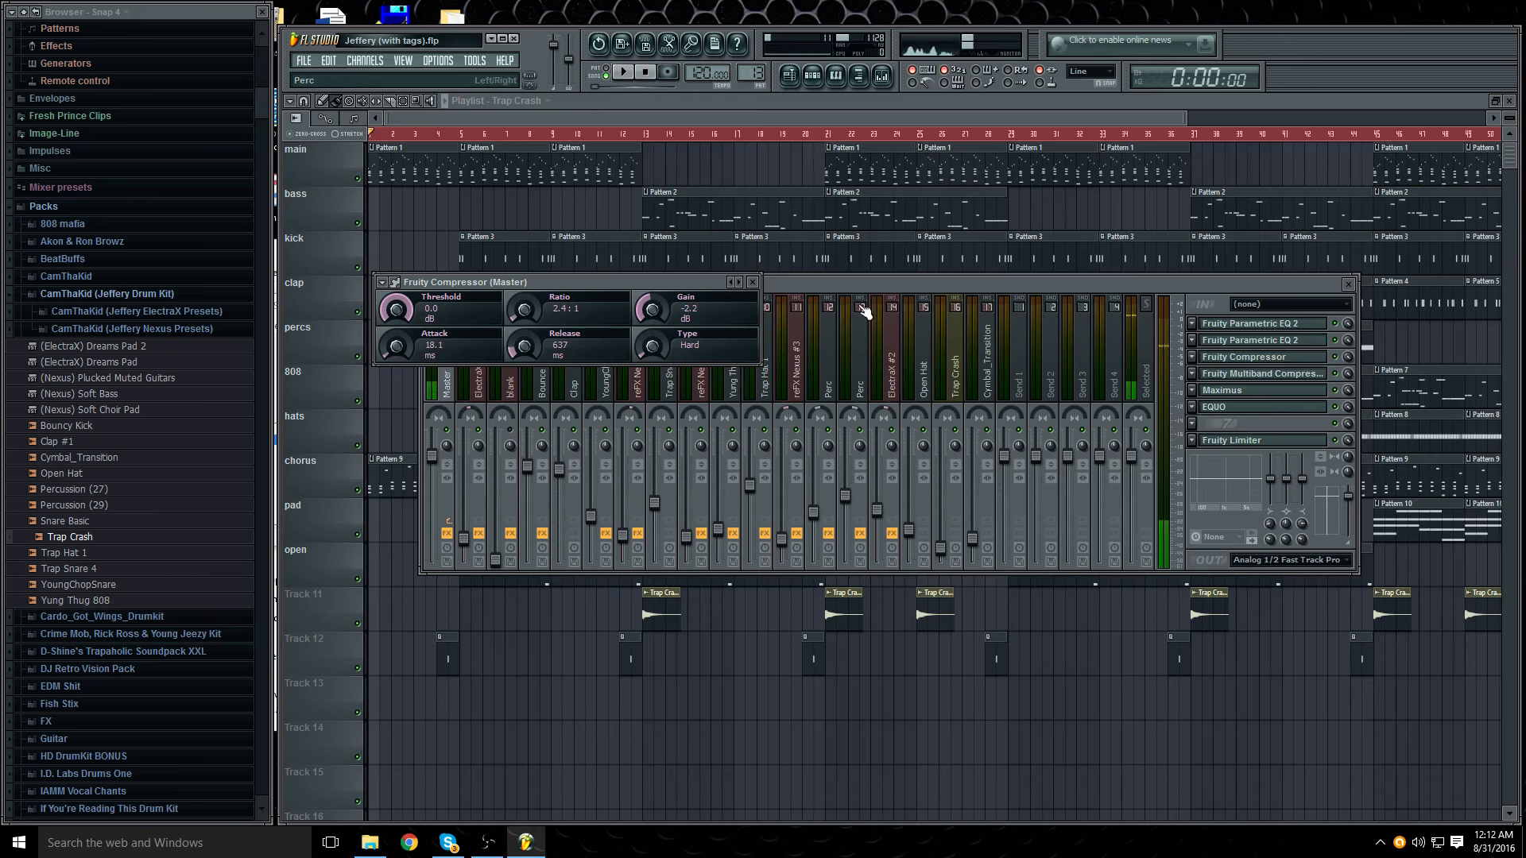
right_click(736, 285)
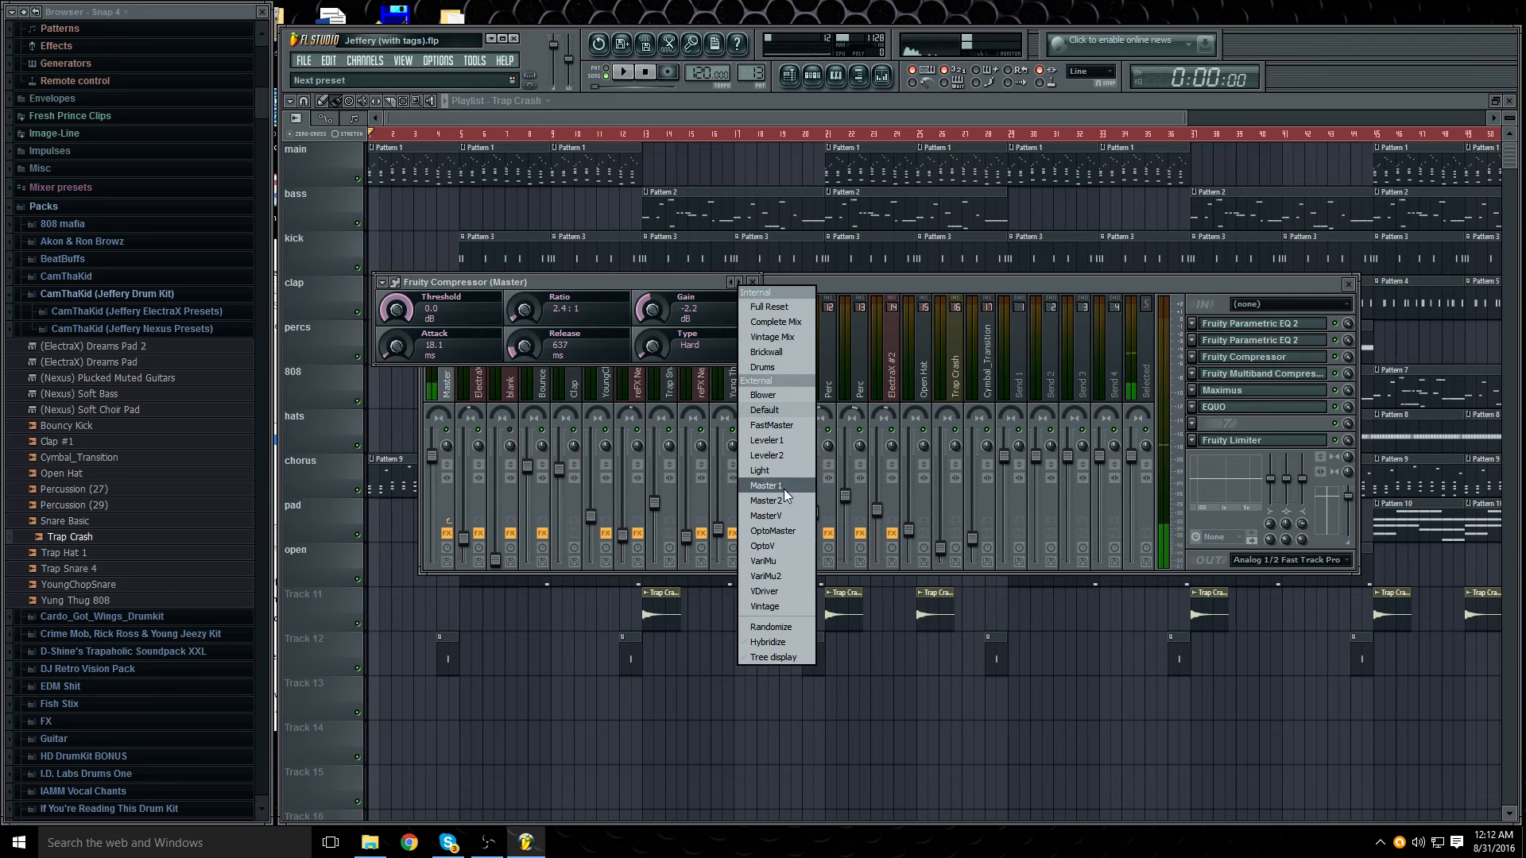
left_click(775, 532)
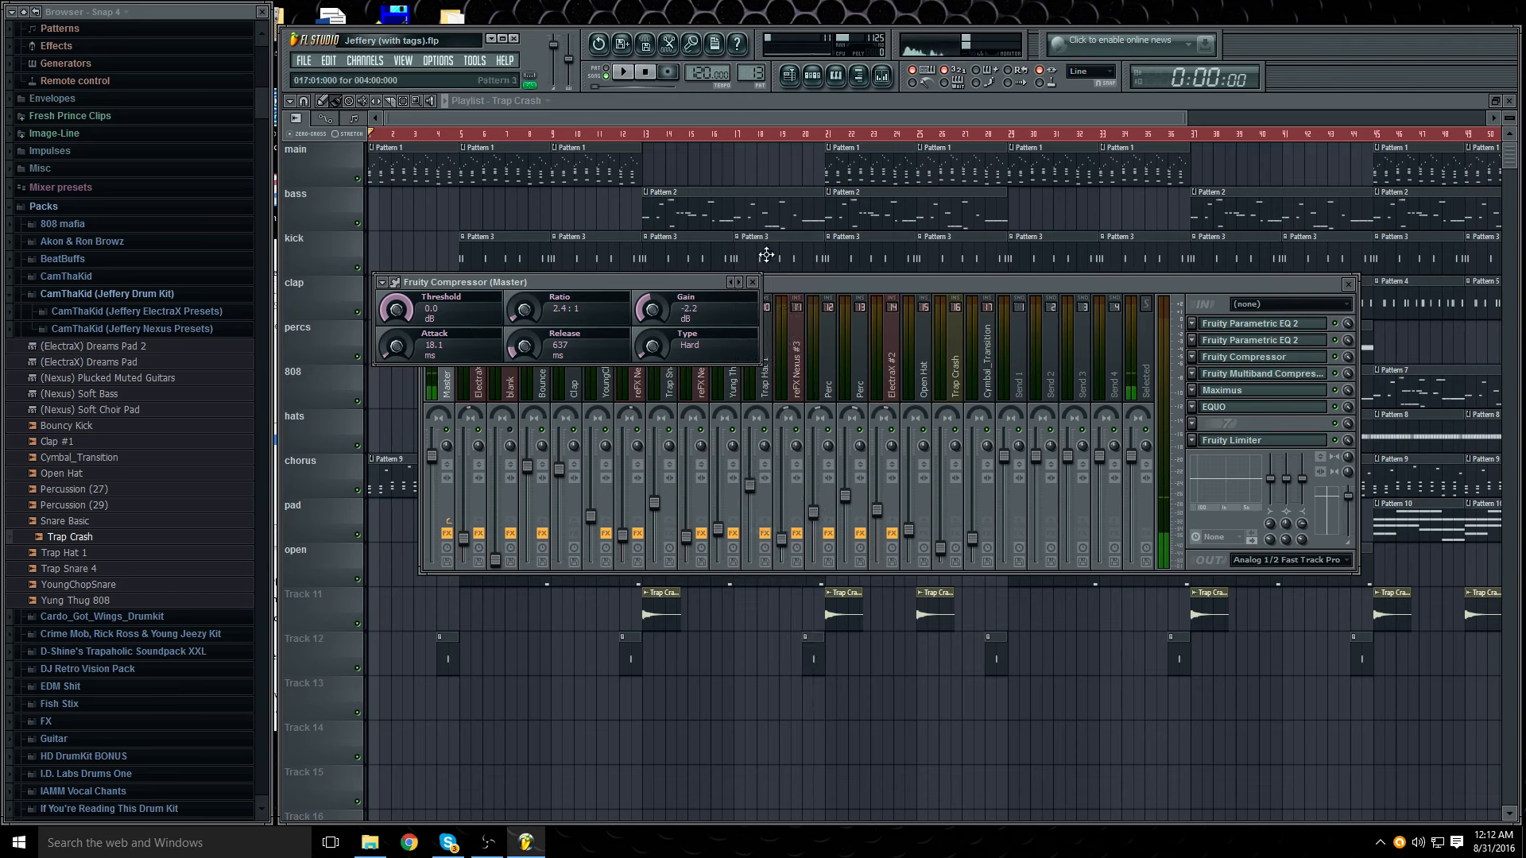
left_click(757, 284)
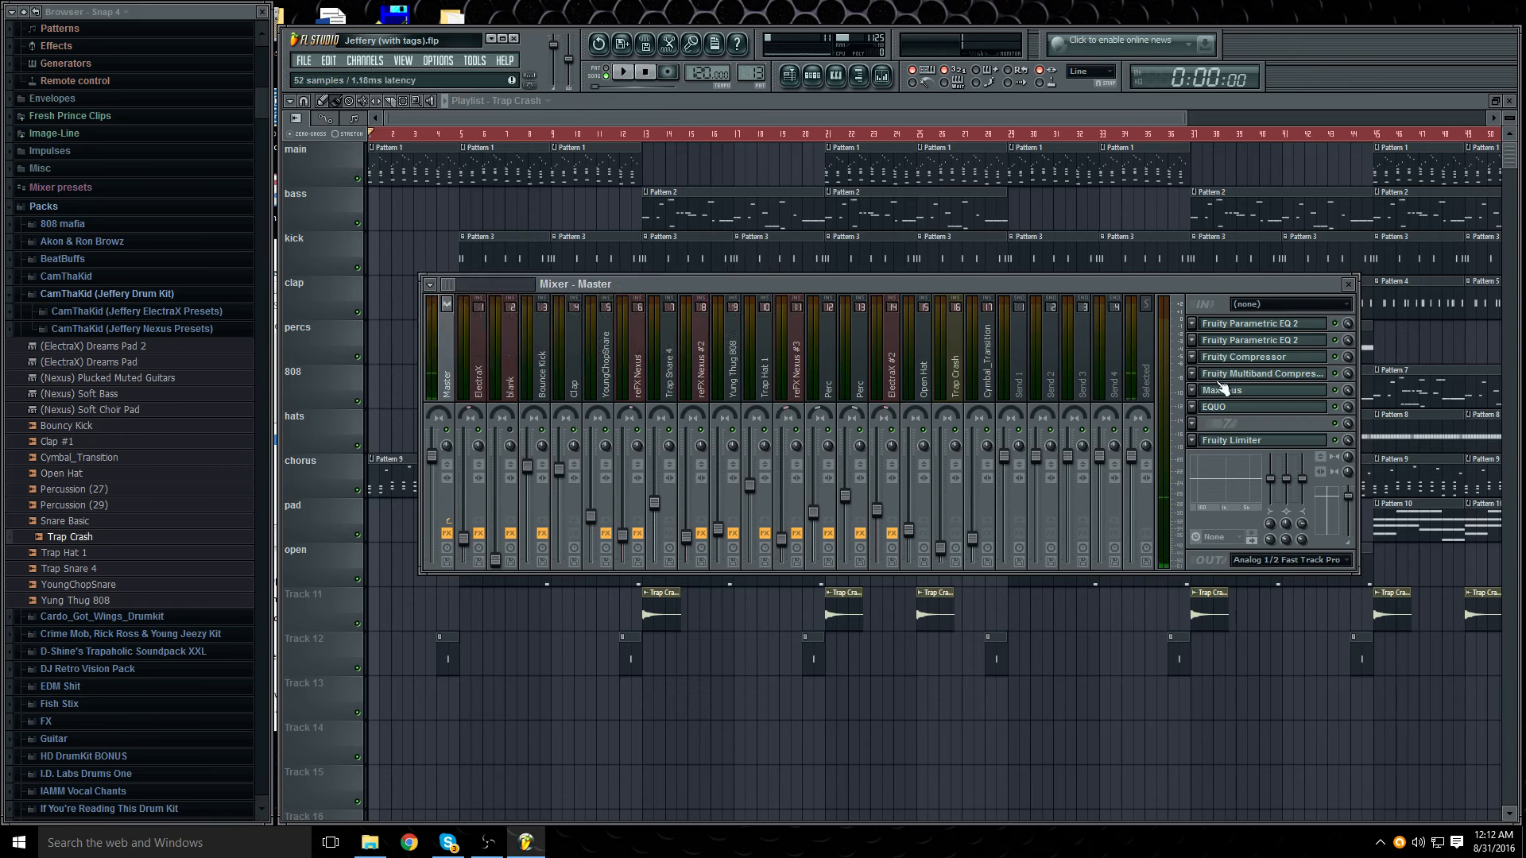
Step: Load the Mastering 2.4dB preset in the Master track's Fruity Multiband Compressor and close it
left_click(1263, 374)
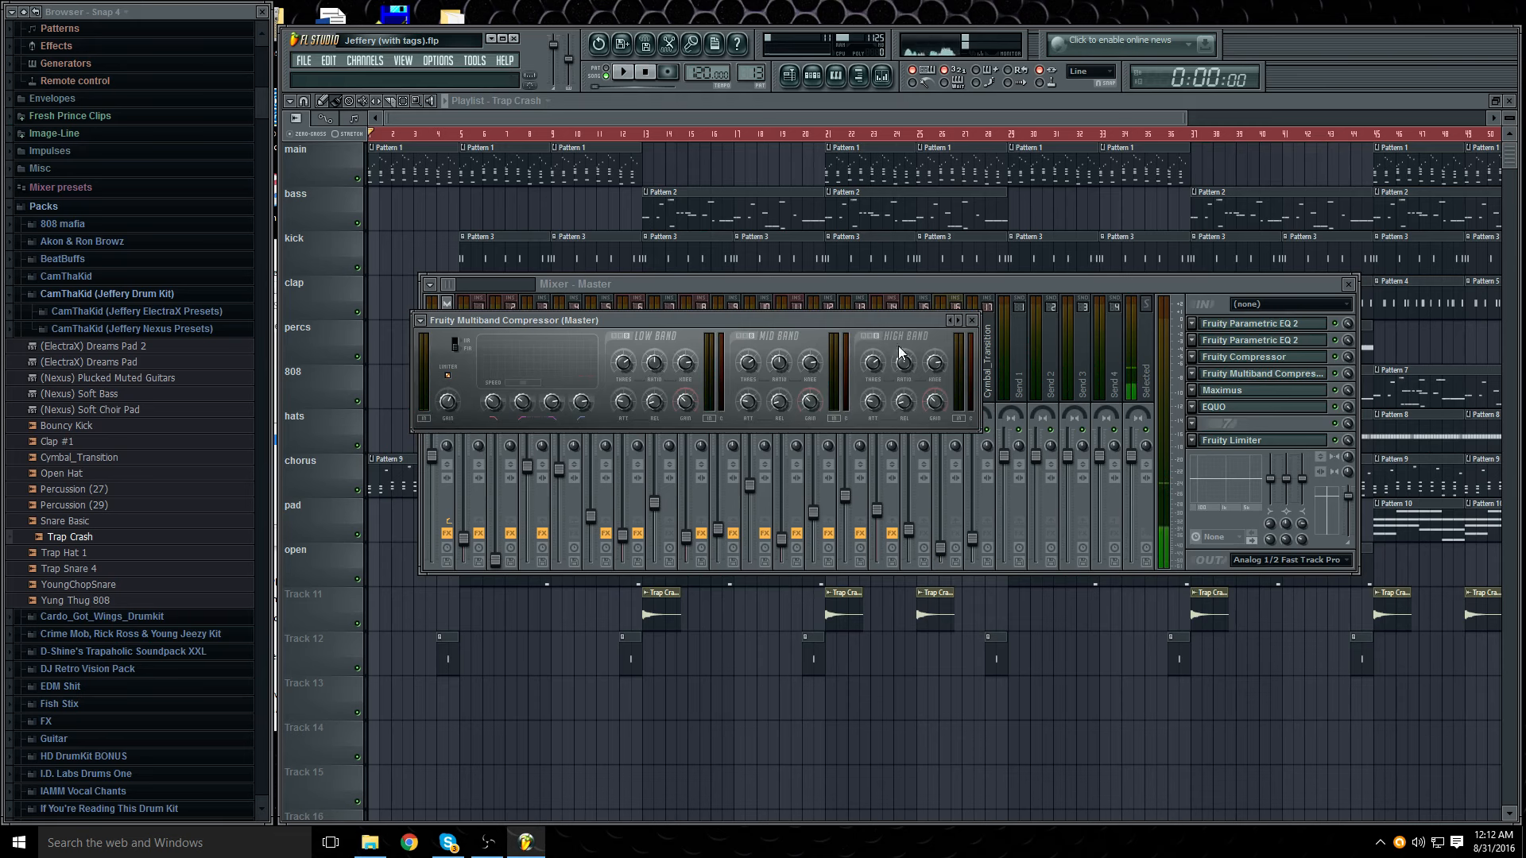
right_click(958, 320)
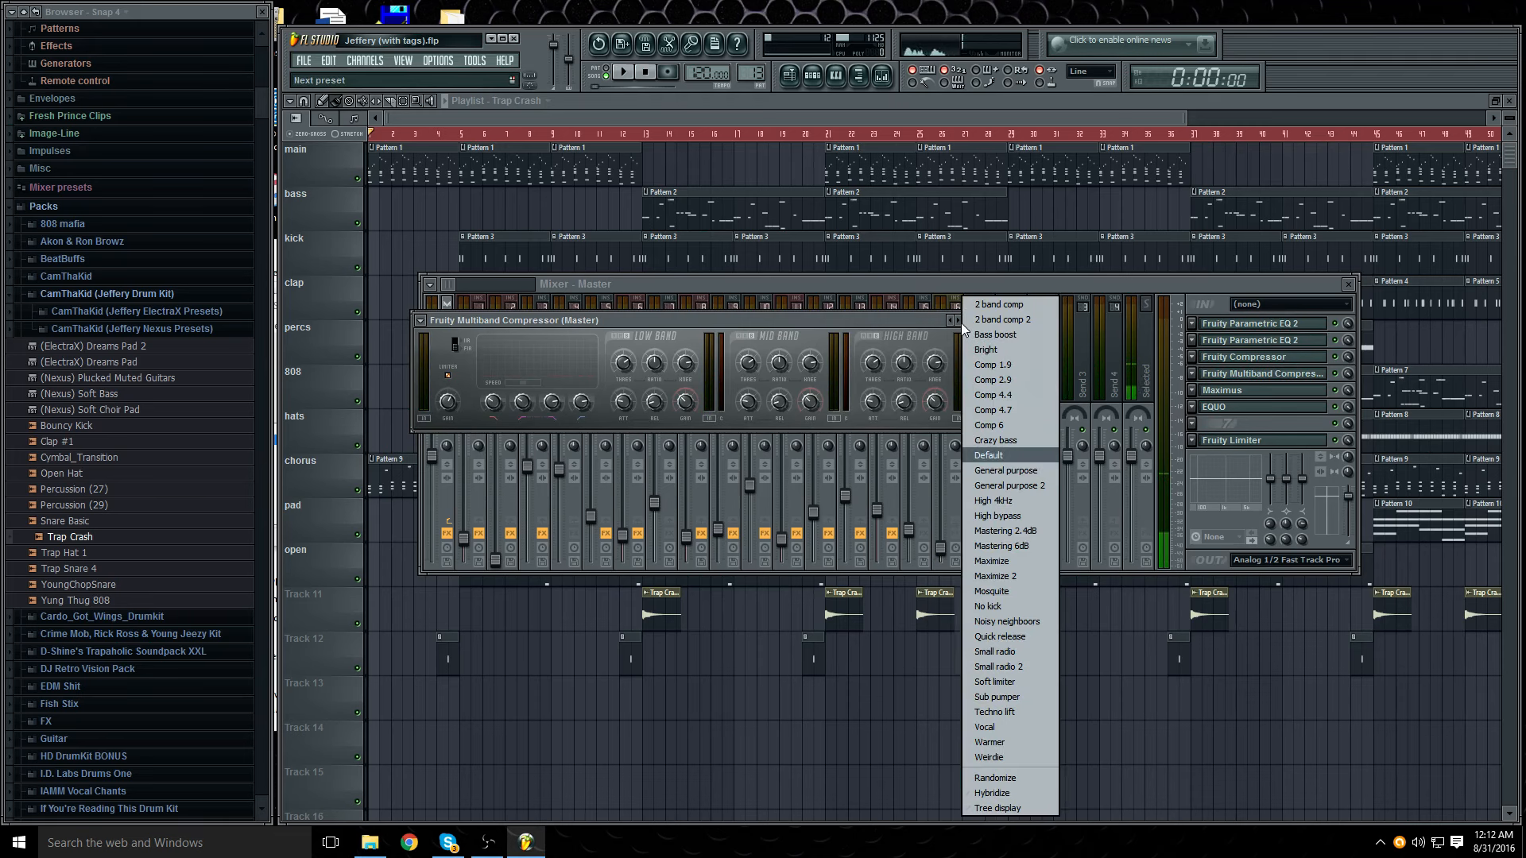
left_click(1023, 534)
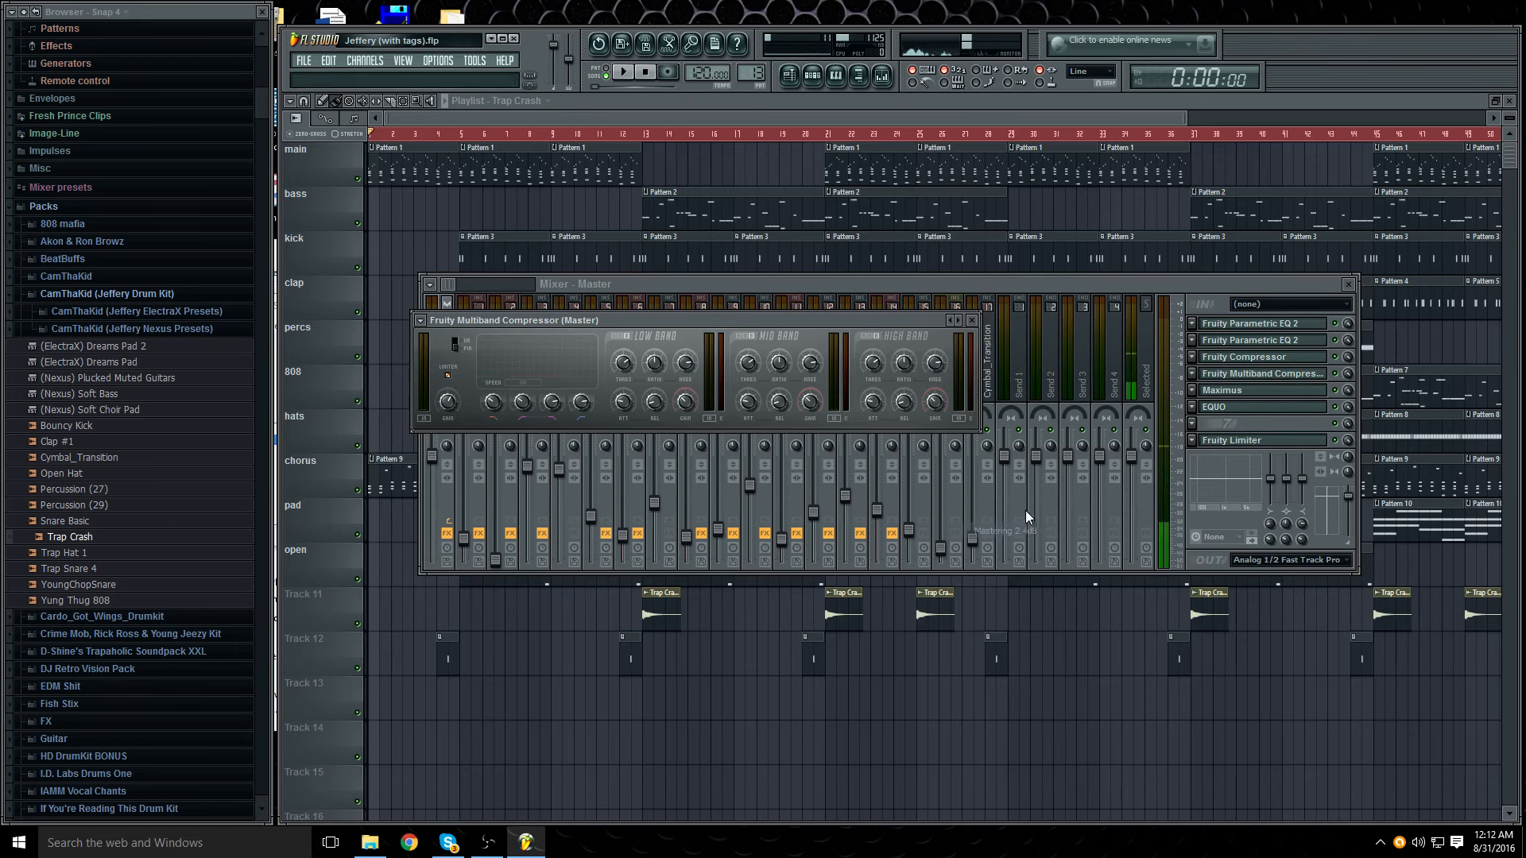
left_click(973, 321)
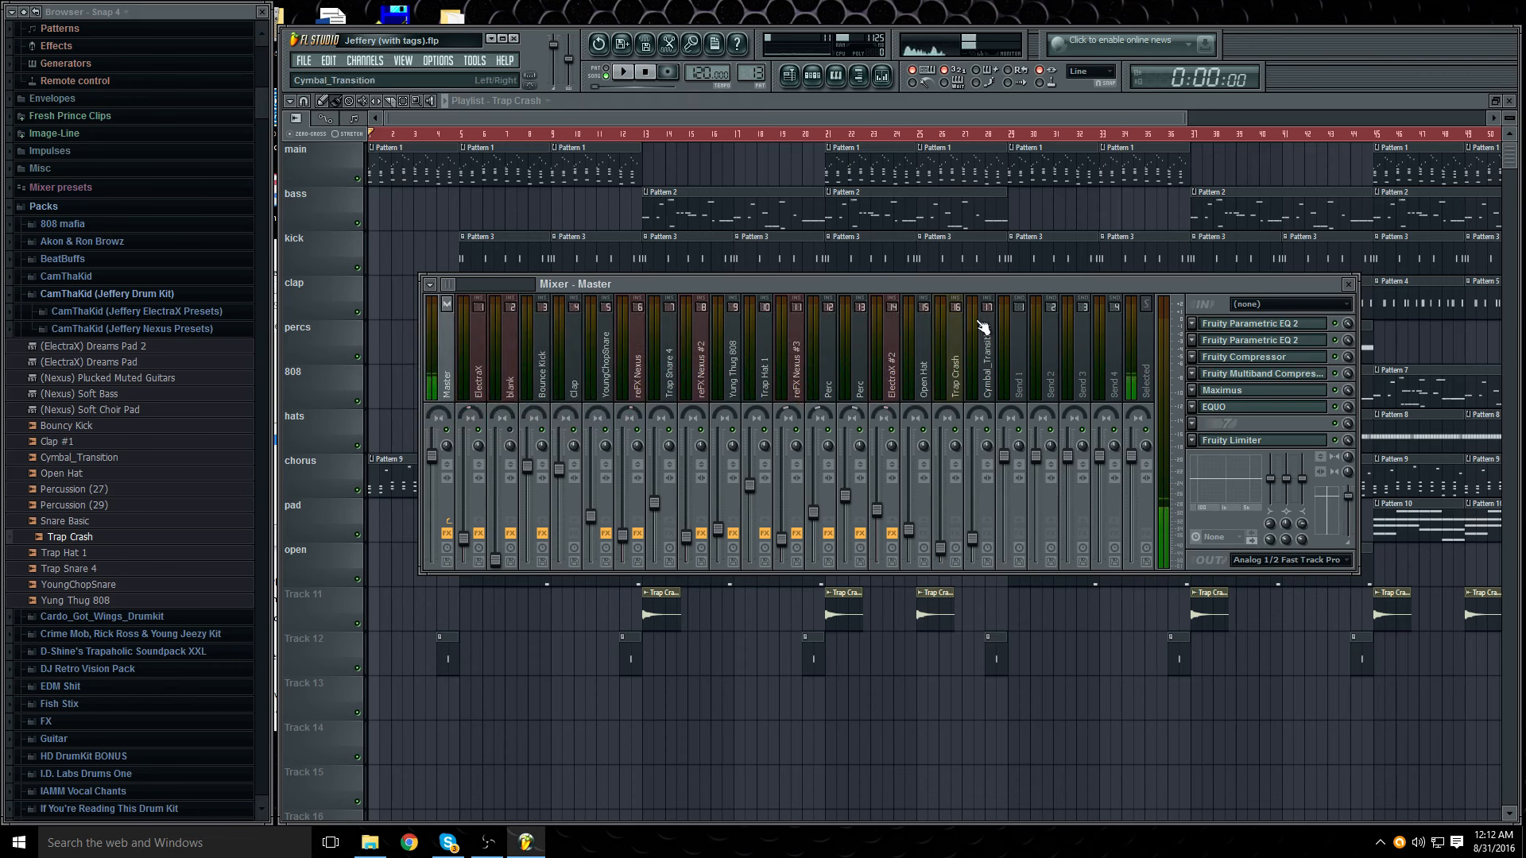
Step: Load the Master aid 1 preset in the Master track's Maximus and try out the master band's post gain
left_click(1247, 393)
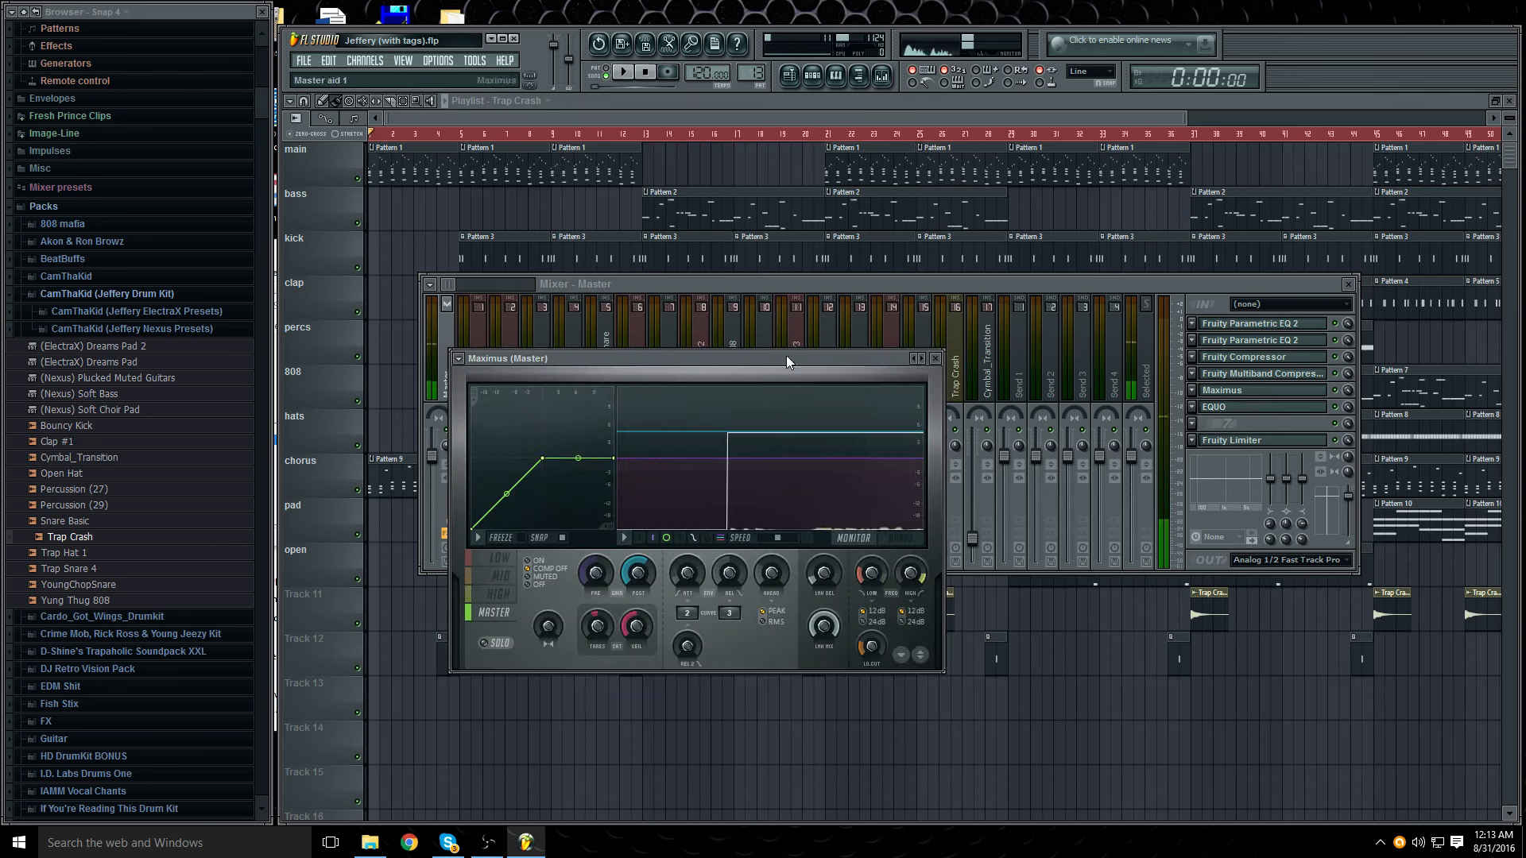
right_click(922, 358)
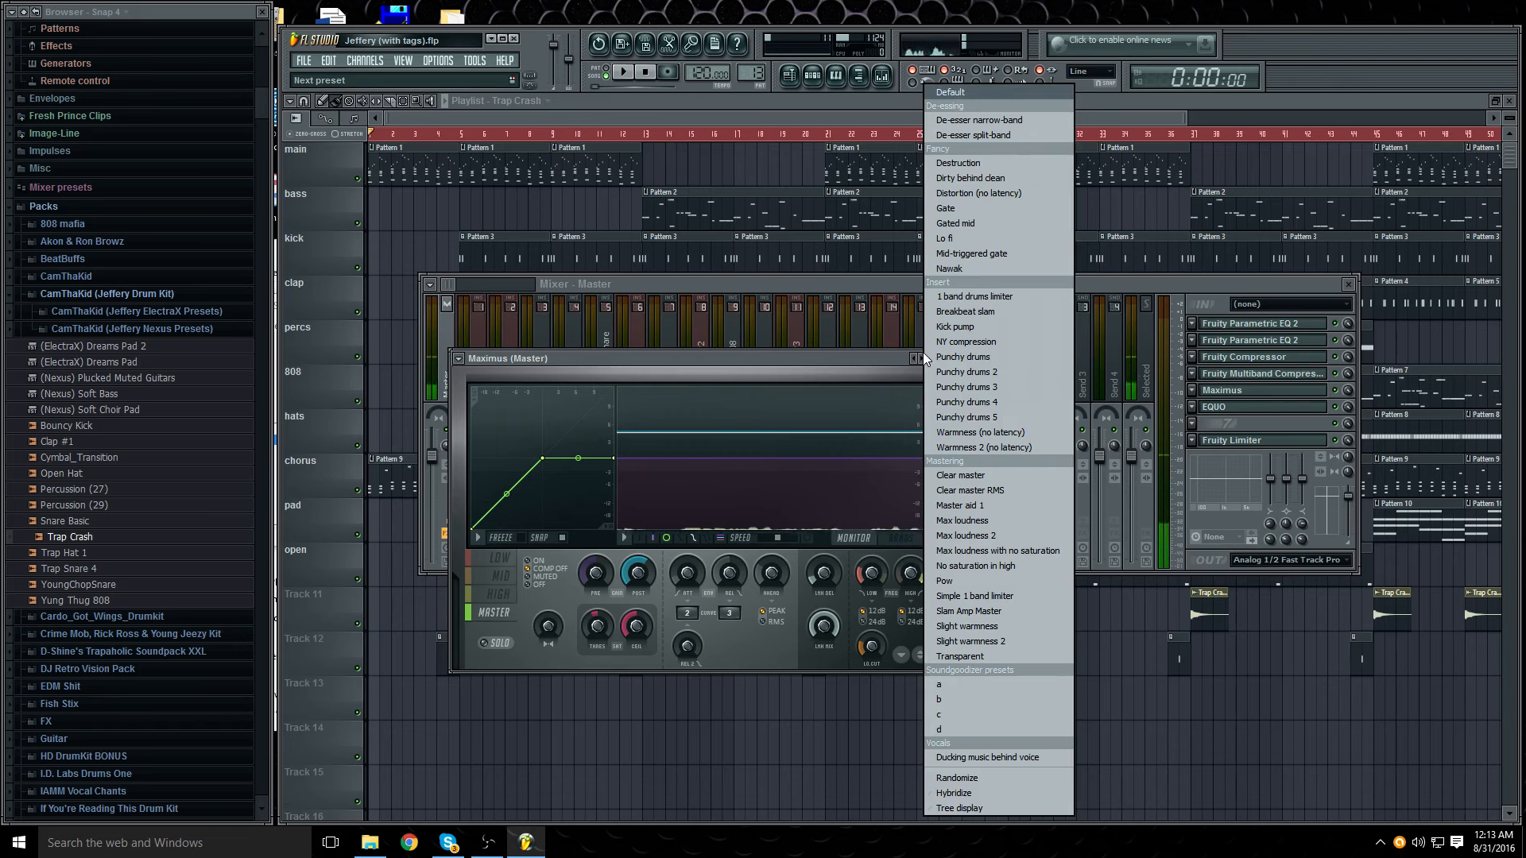
left_click(1002, 507)
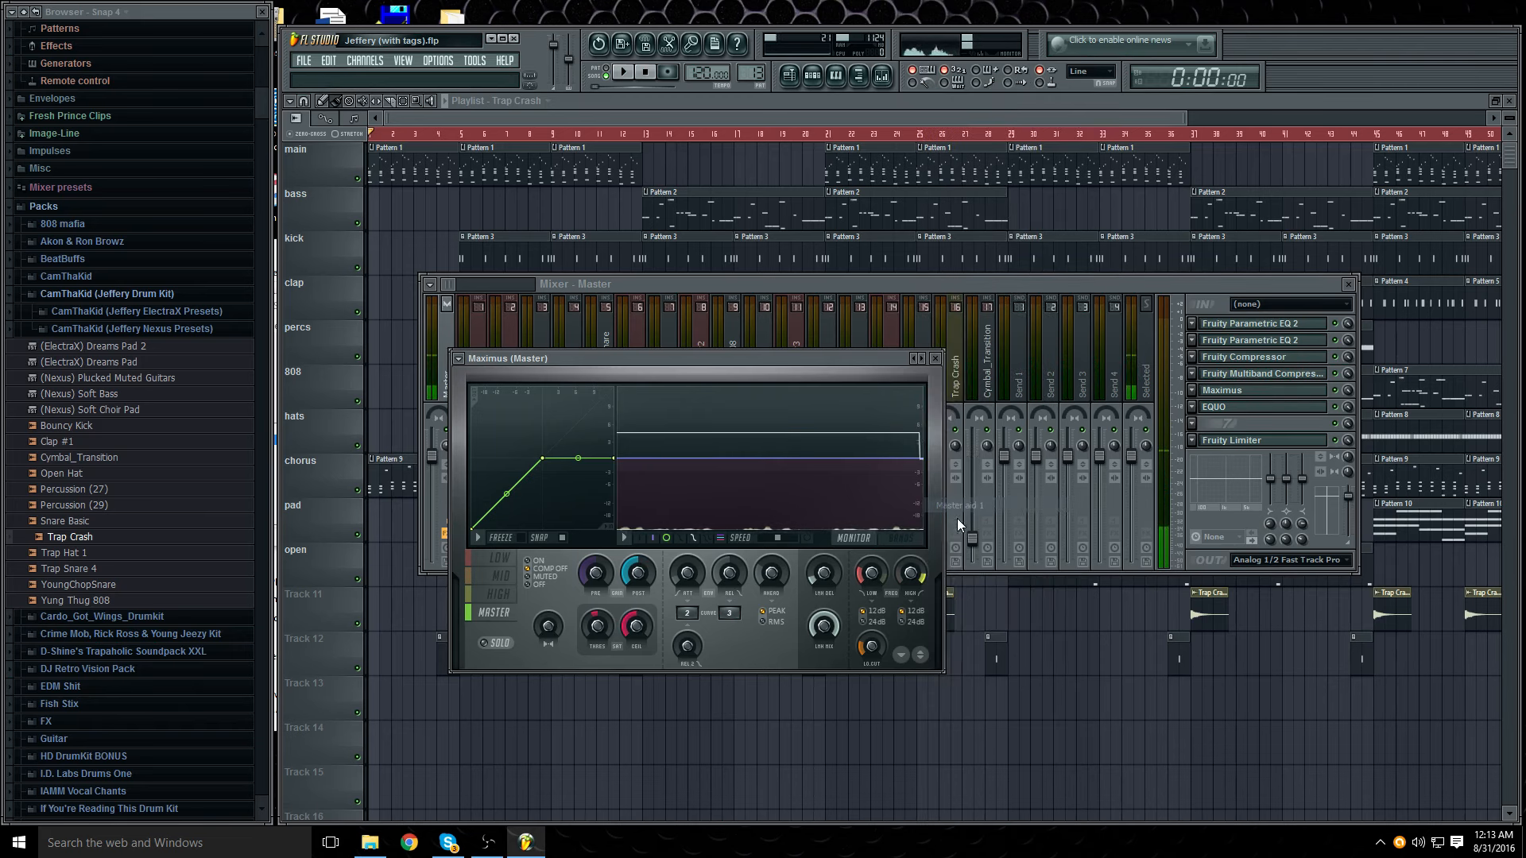
mouse_move(638, 580)
left_mouse_down()
mouse_move(638, 527)
mouse_move(639, 555)
left_mouse_up()
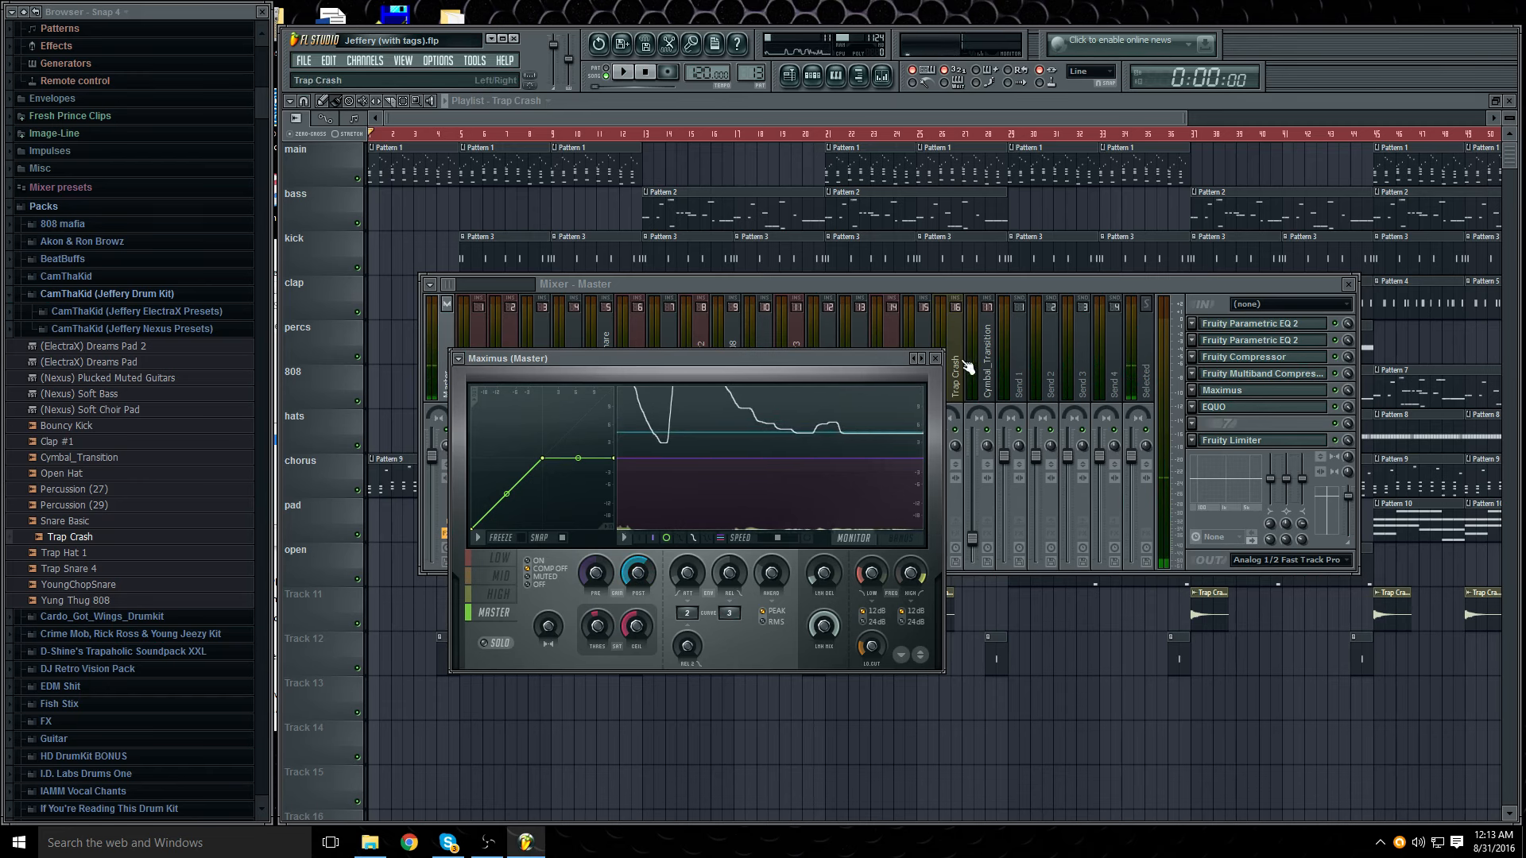
left_click(937, 360)
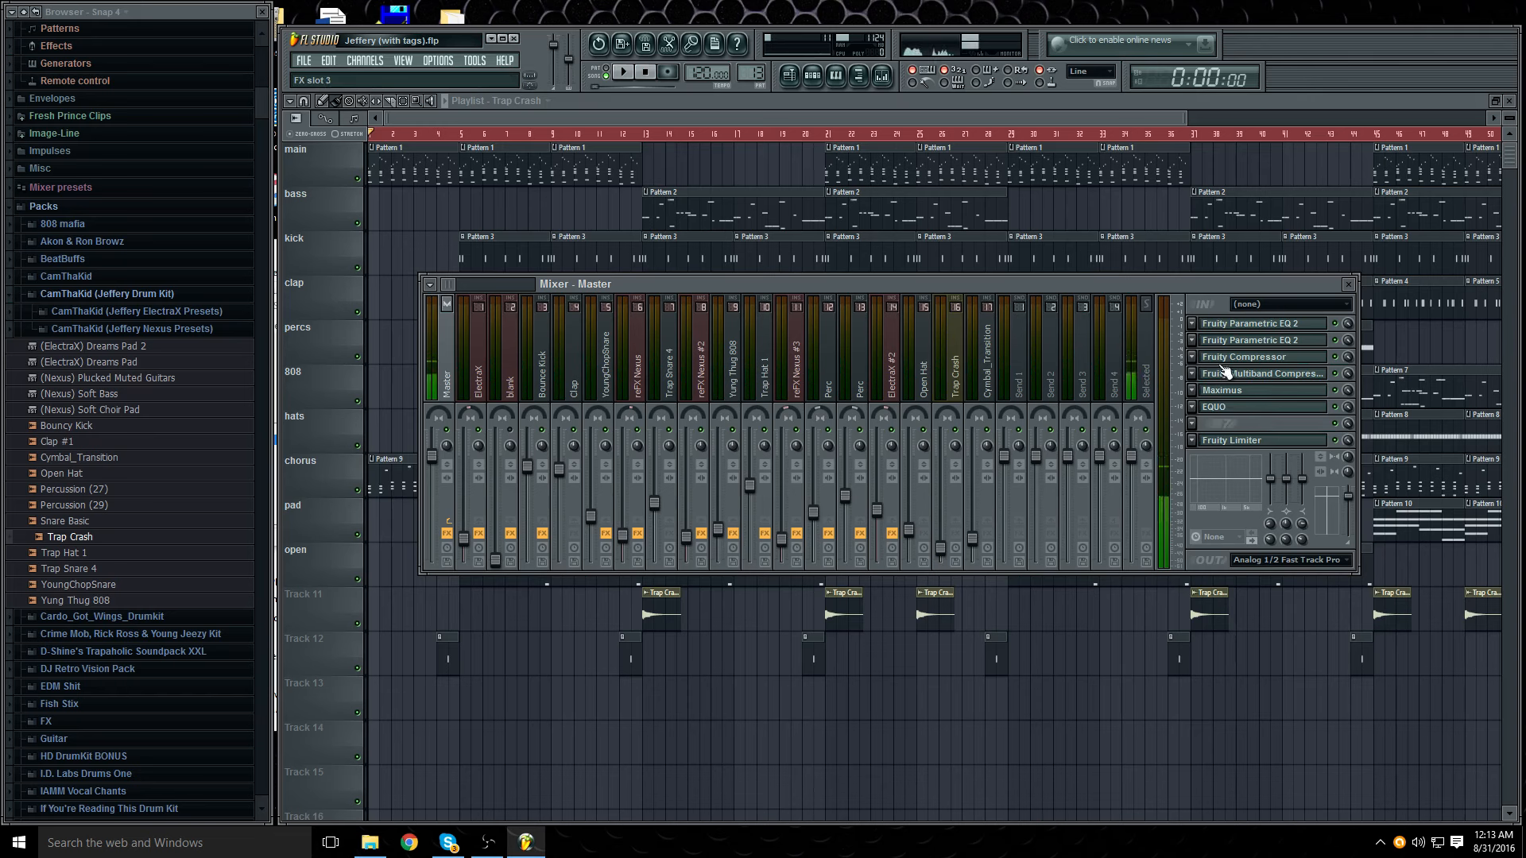
Step: Examine the Master track's EQUO curve and its live spectrum while playing the song from bar 22
left_click(1224, 408)
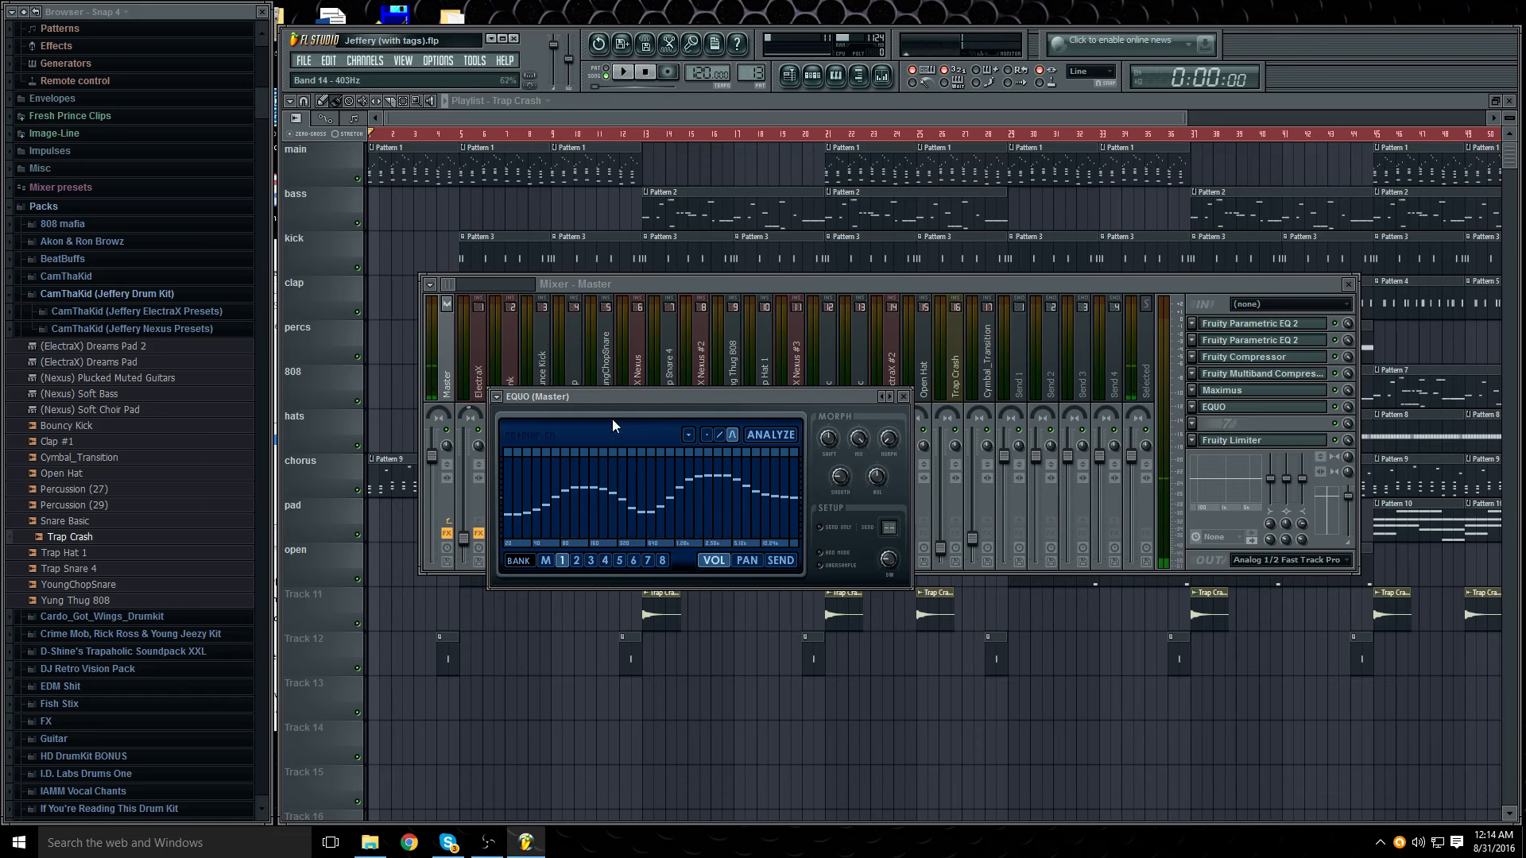
left_click_drag(612, 398, 606, 322)
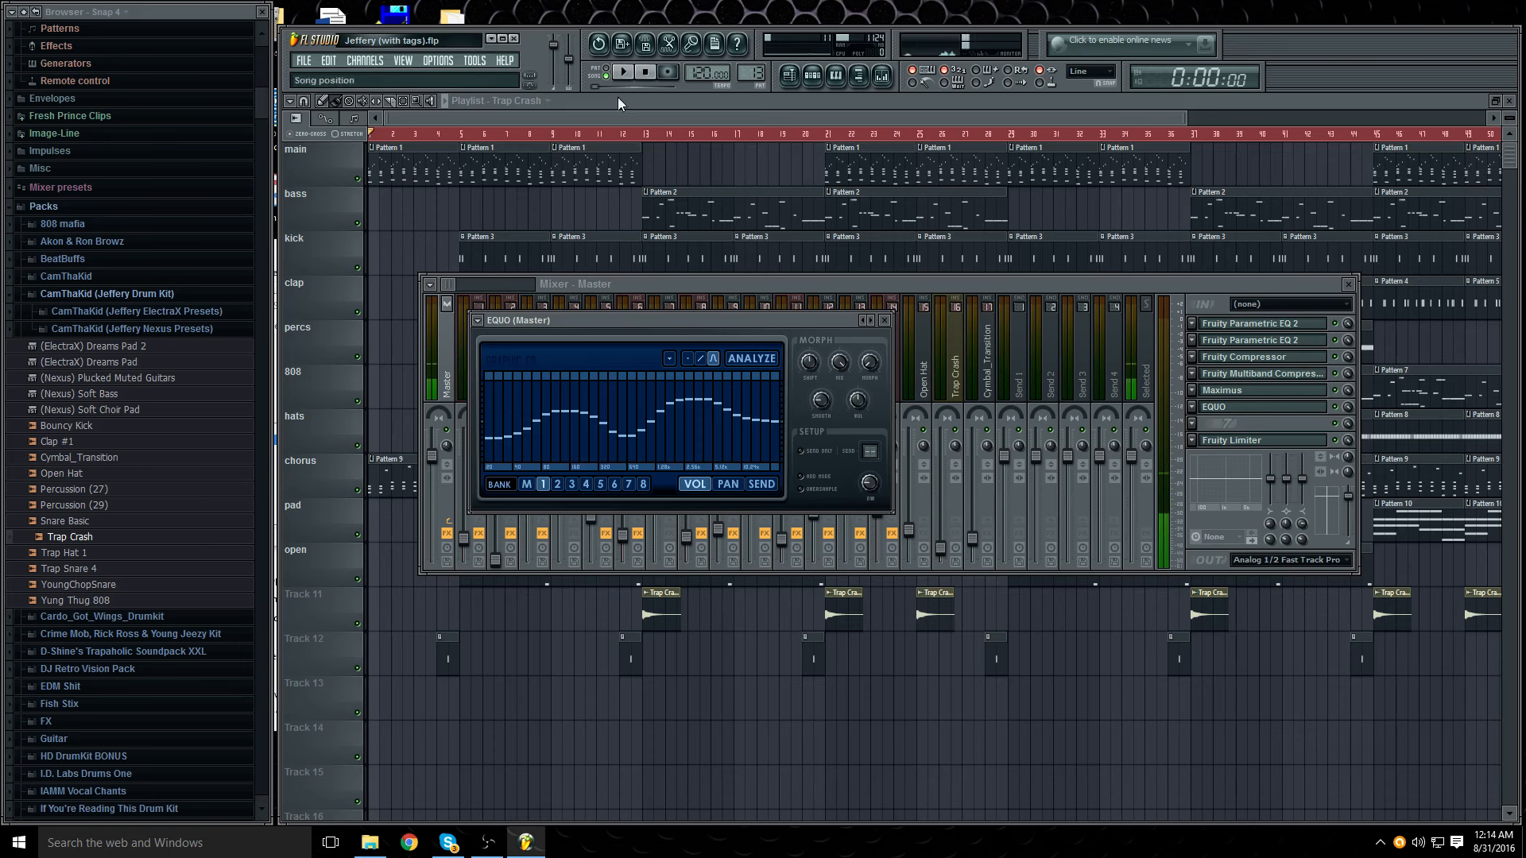
left_click(863, 138)
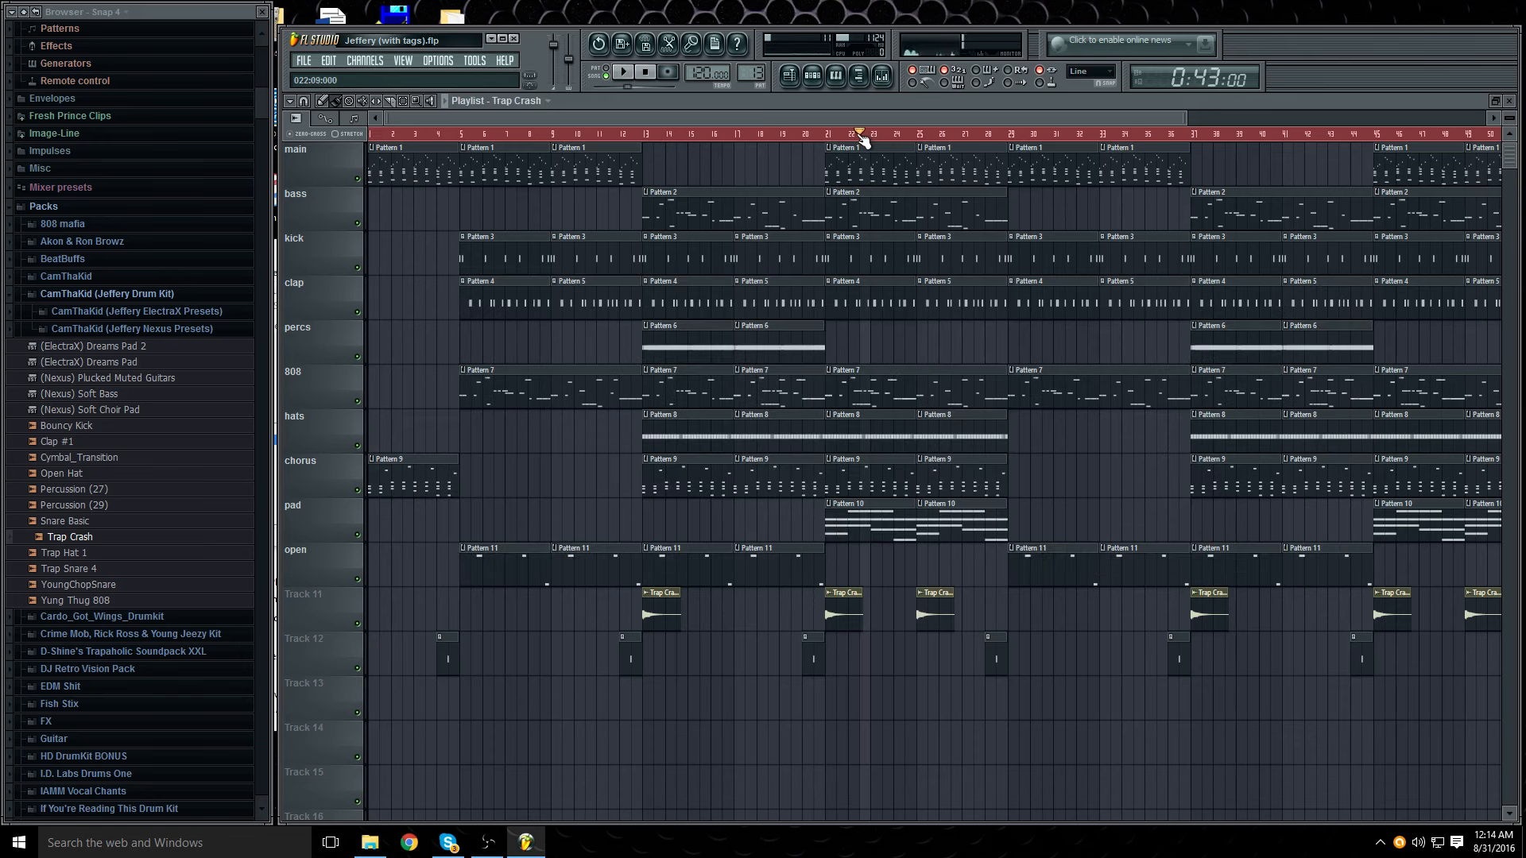
left_click(628, 74)
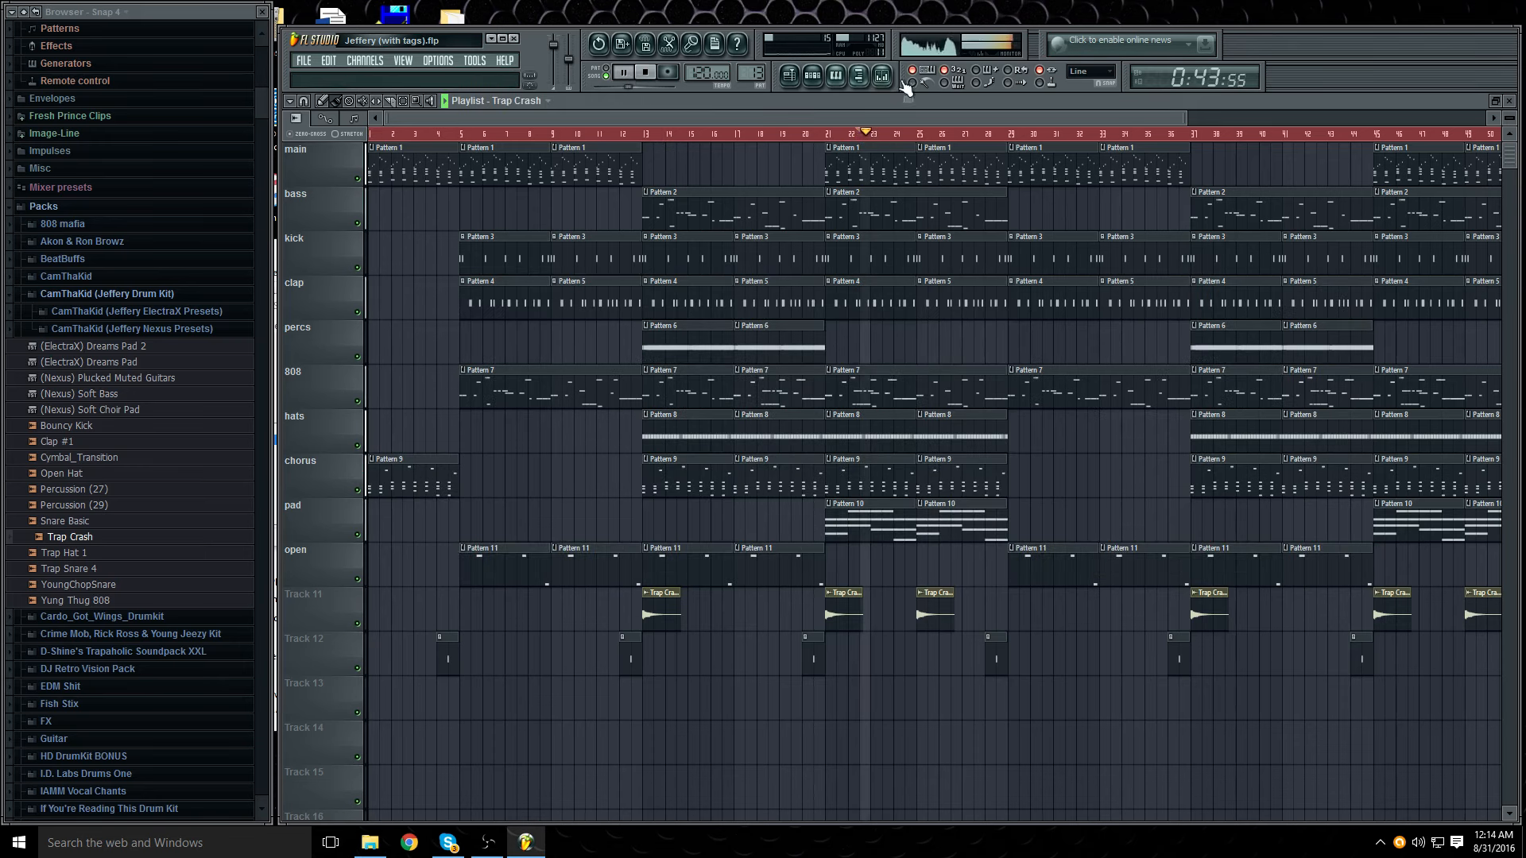
key("F9")
left_click(1244, 407)
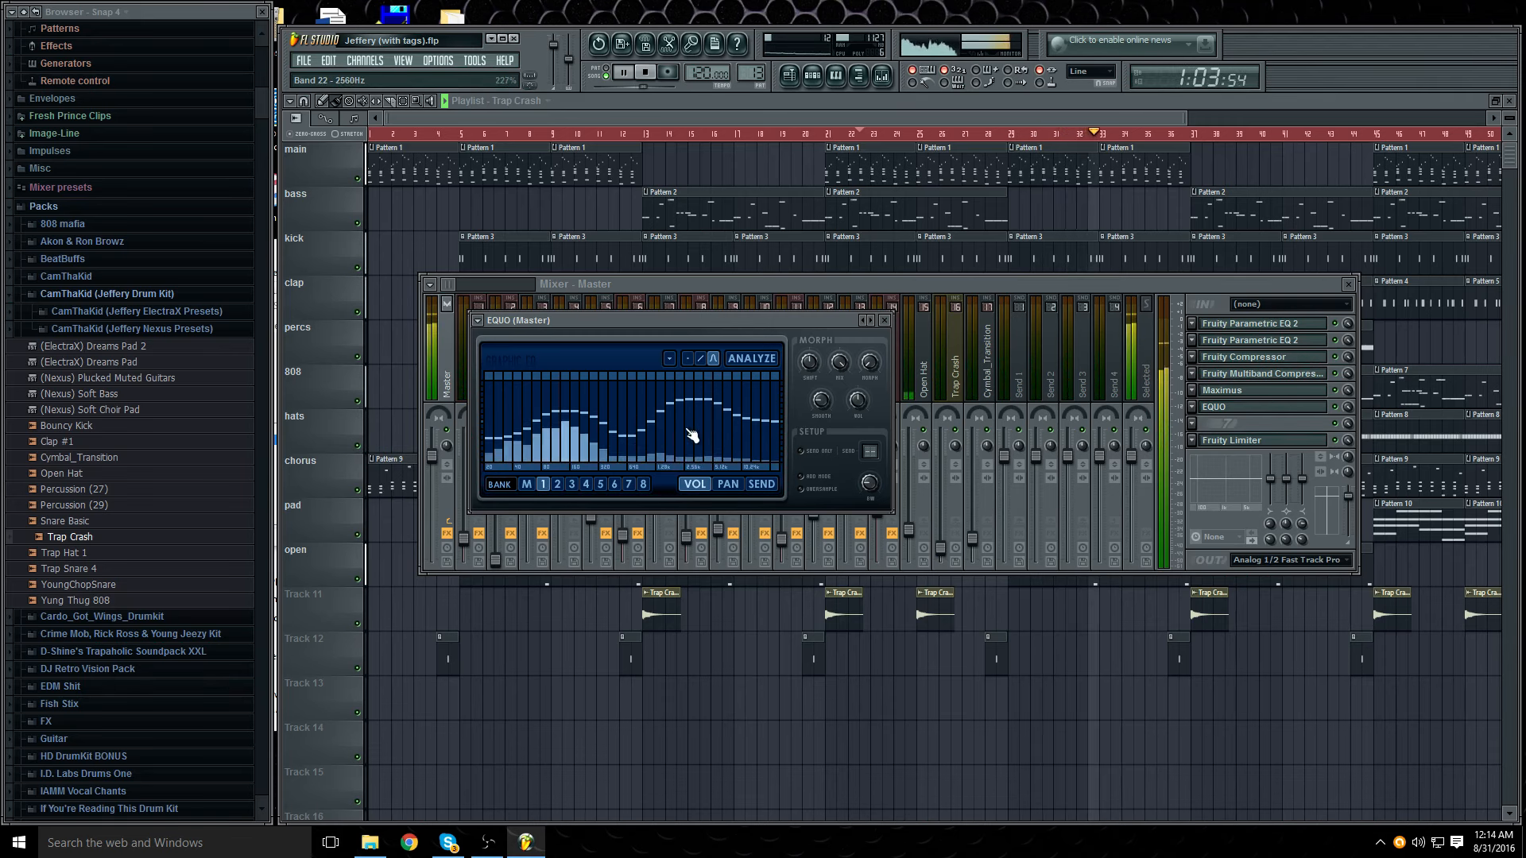
key("space")
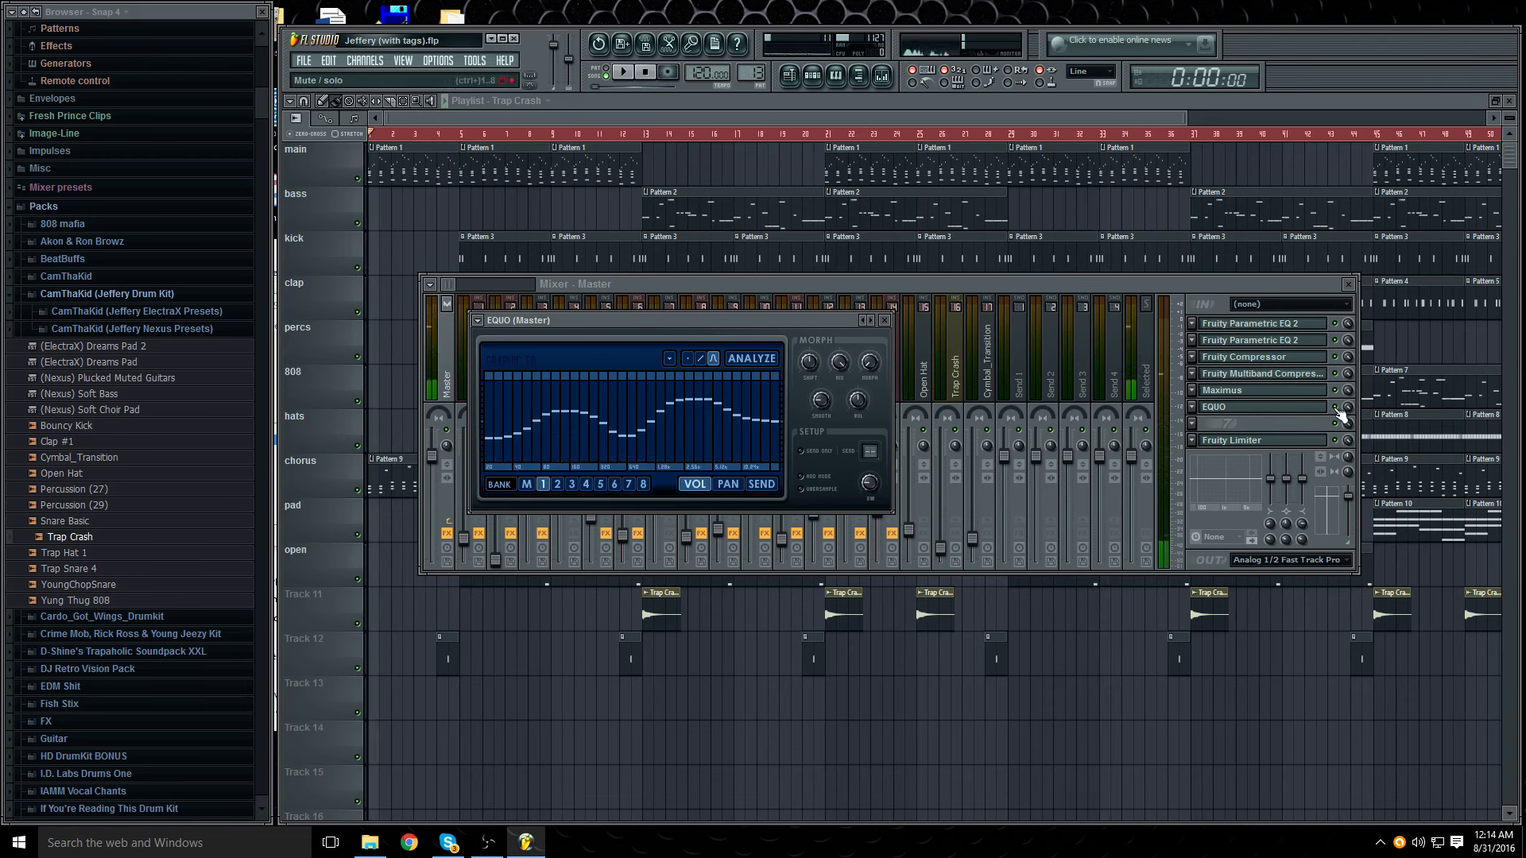
key("Escape")
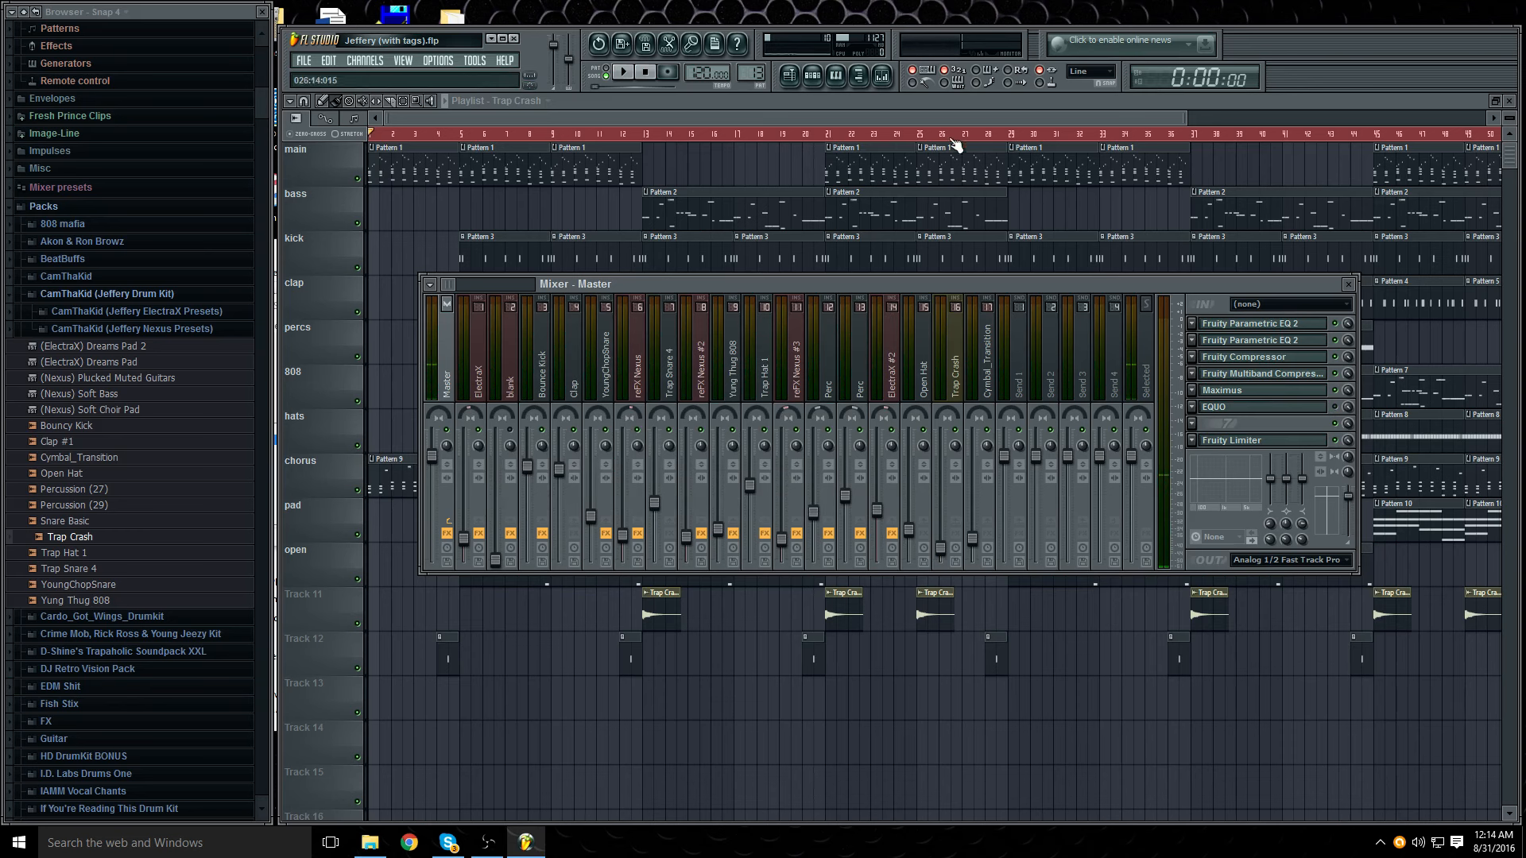
Step: Play the song from bar 24, check the Master track's EQUO once more and stop playback
left_click(903, 133)
key("space")
left_click(882, 76)
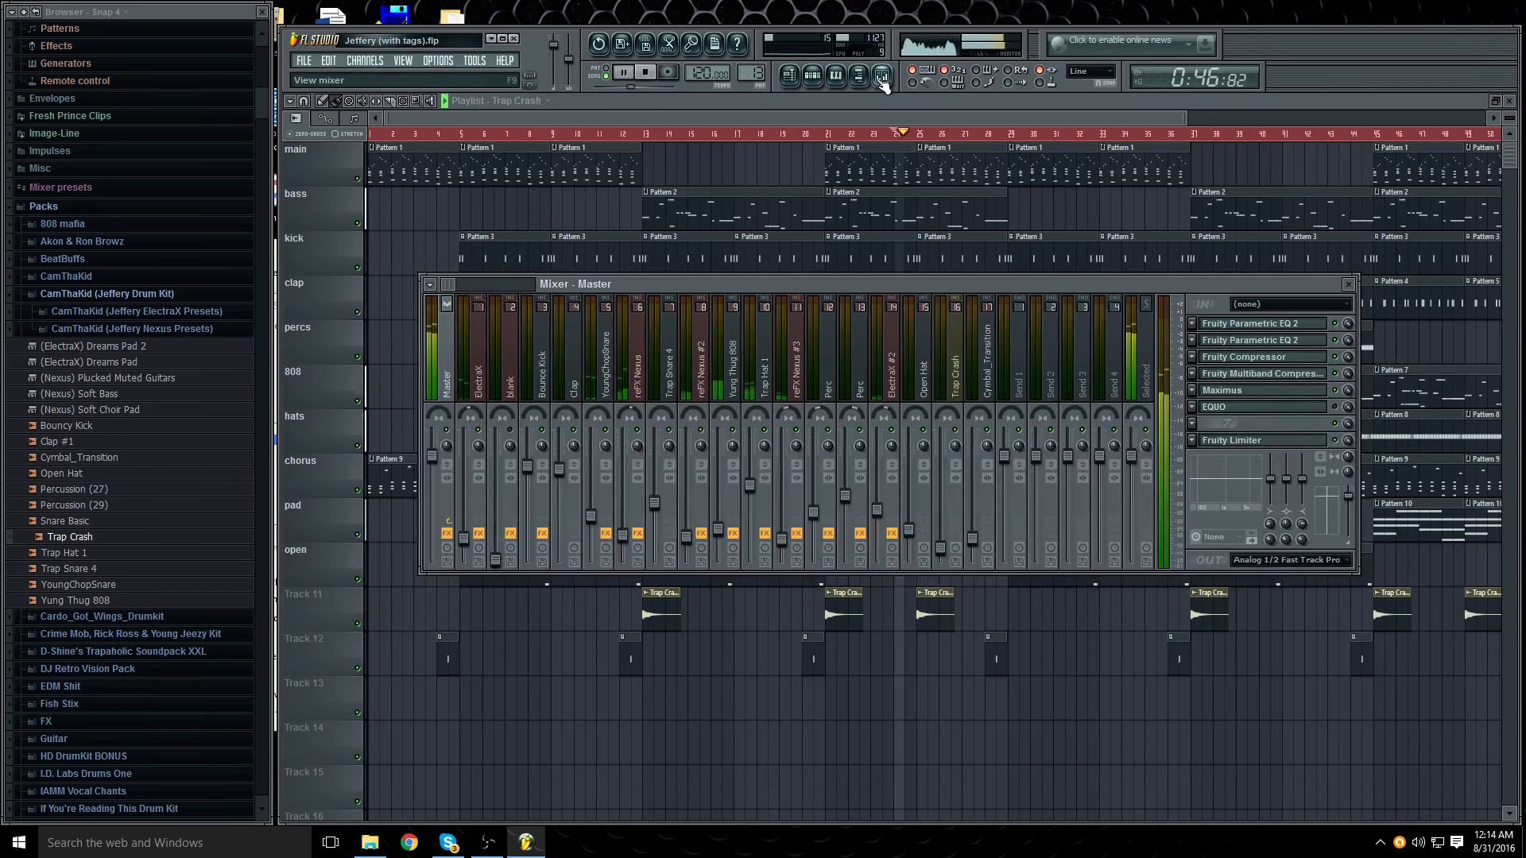
left_click(1237, 409)
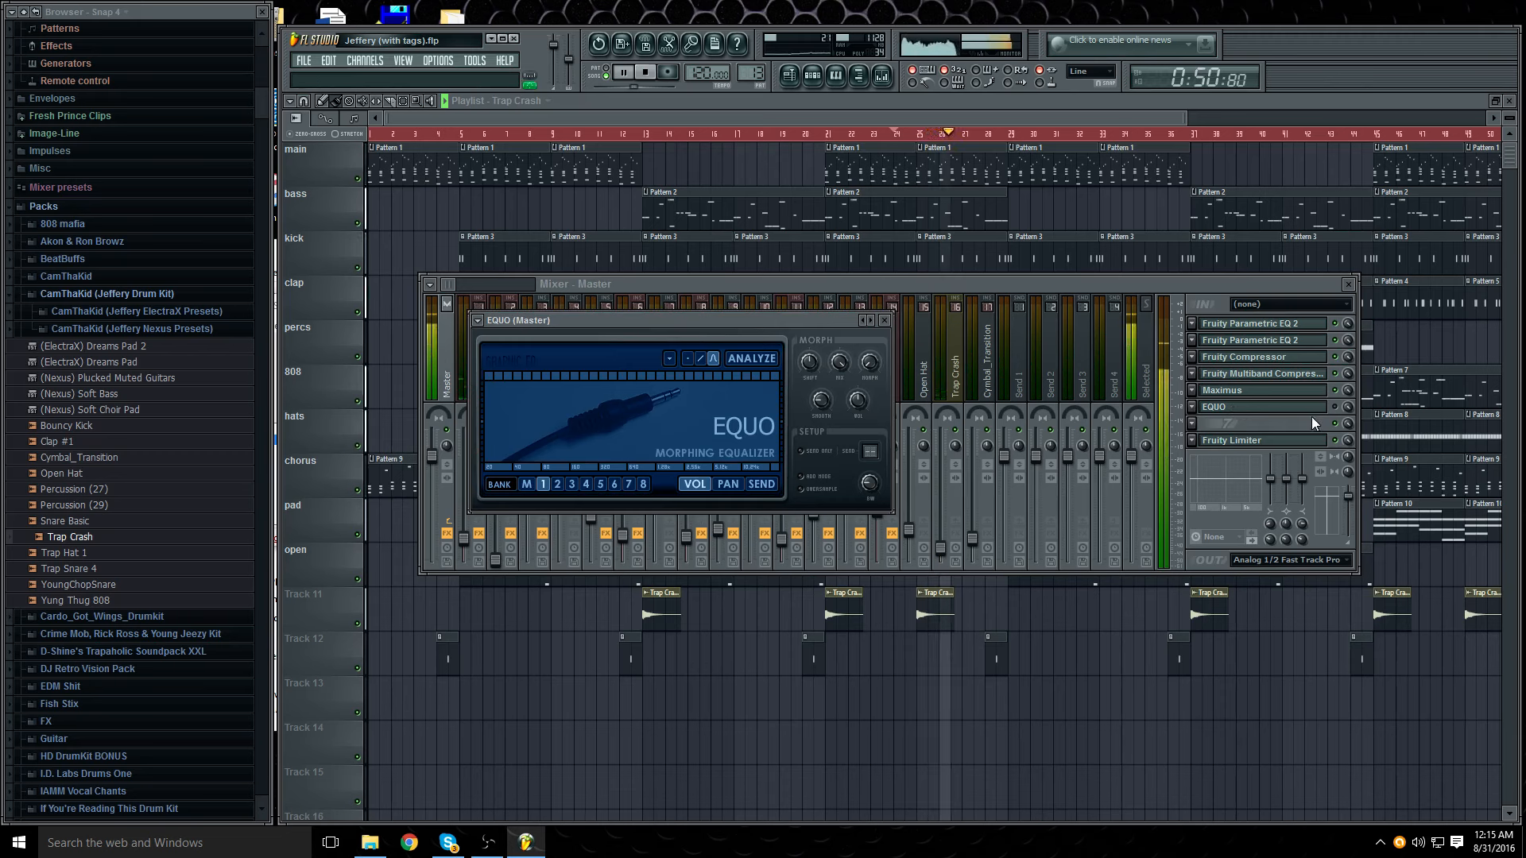
left_click(1240, 406)
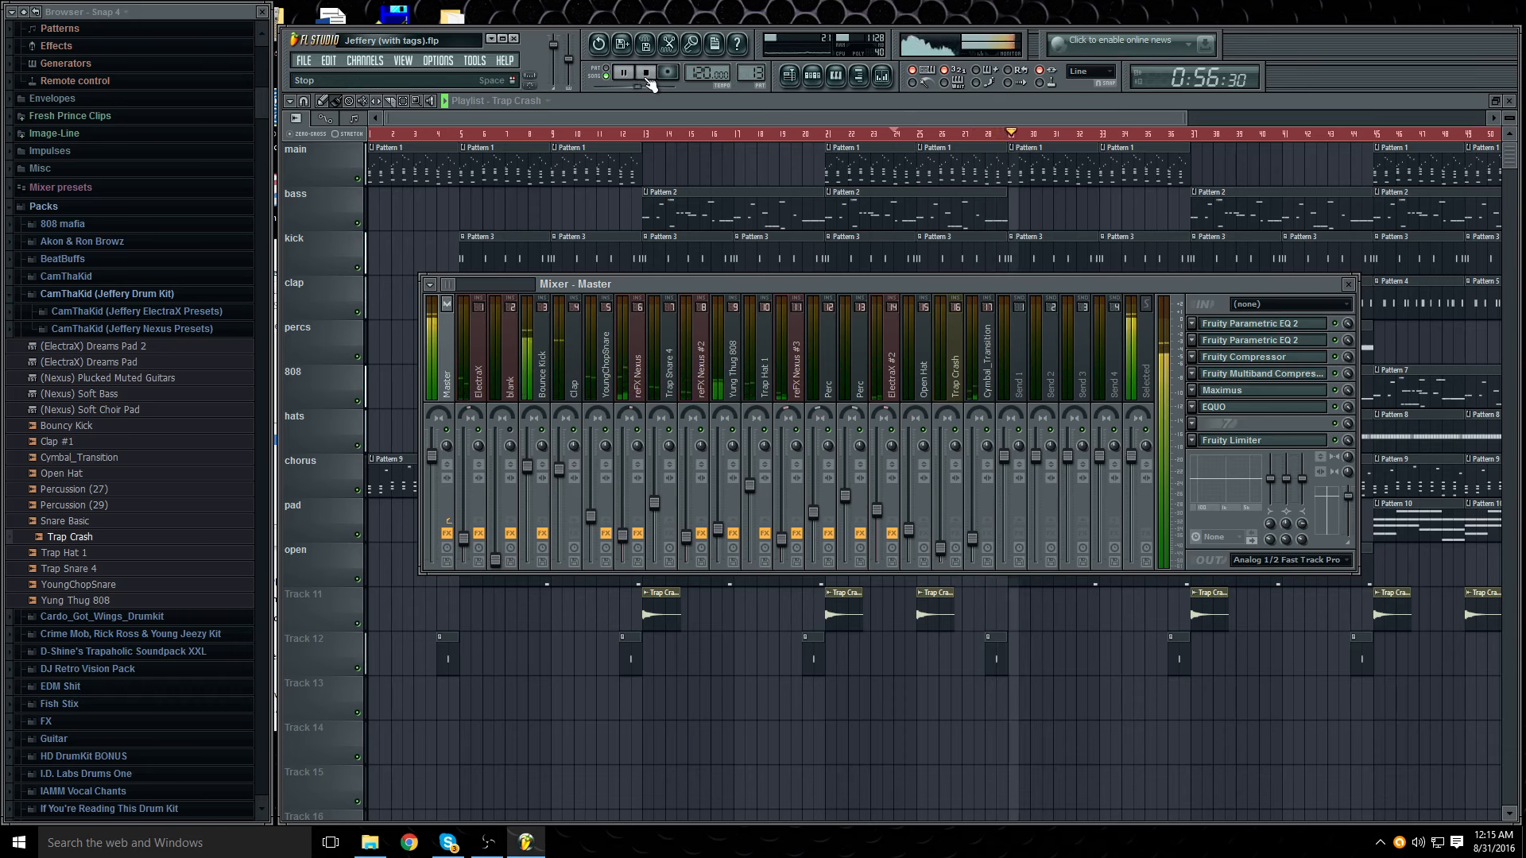
left_click(650, 73)
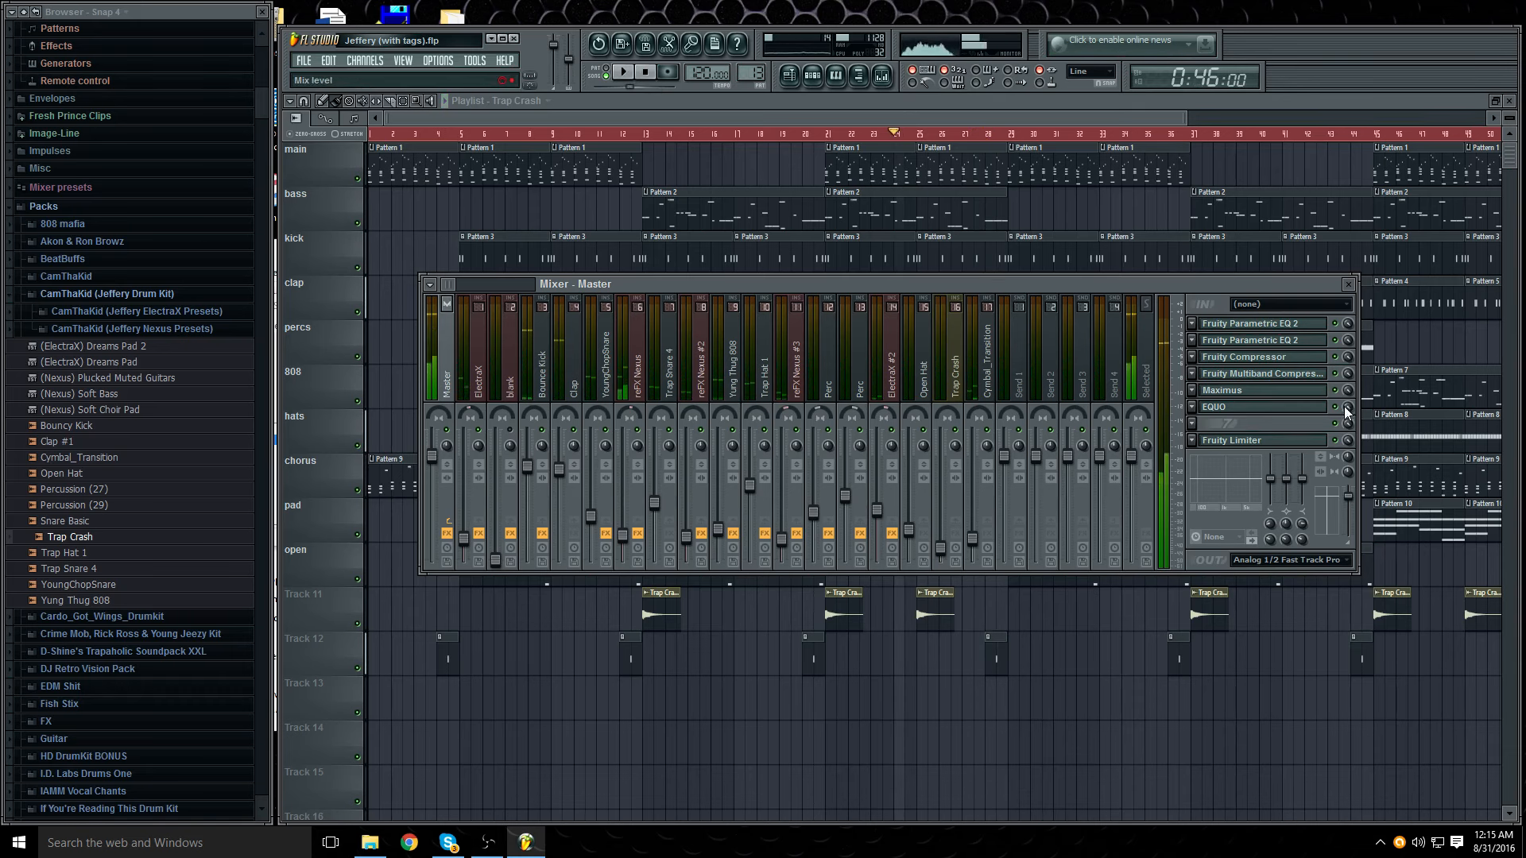
Step: Load the Max loudness (slight saturation) preset in the Master track's Fruity Limiter
left_click(1224, 441)
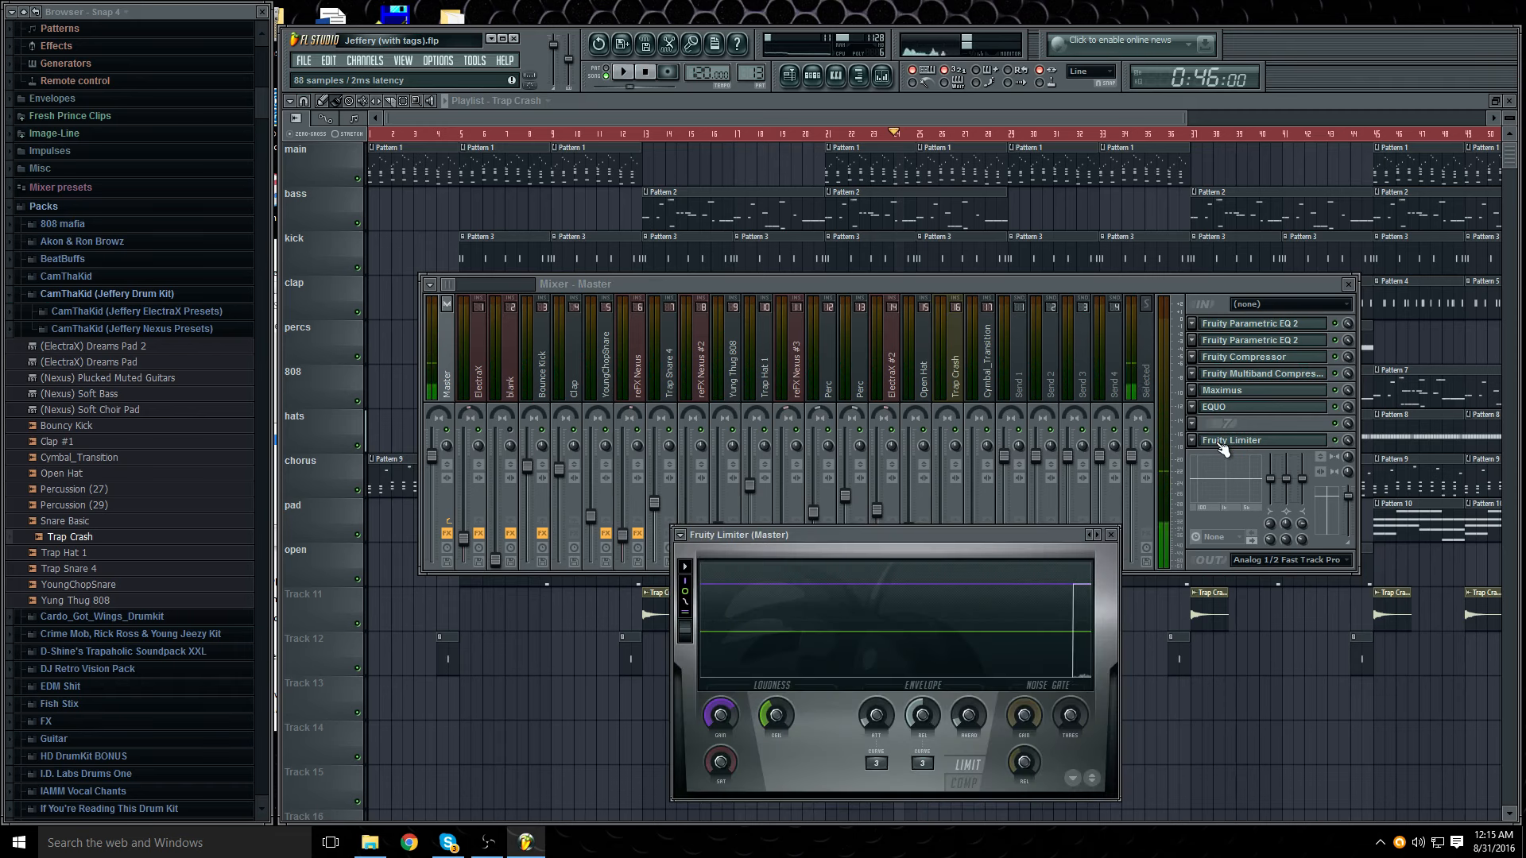
right_click(1097, 535)
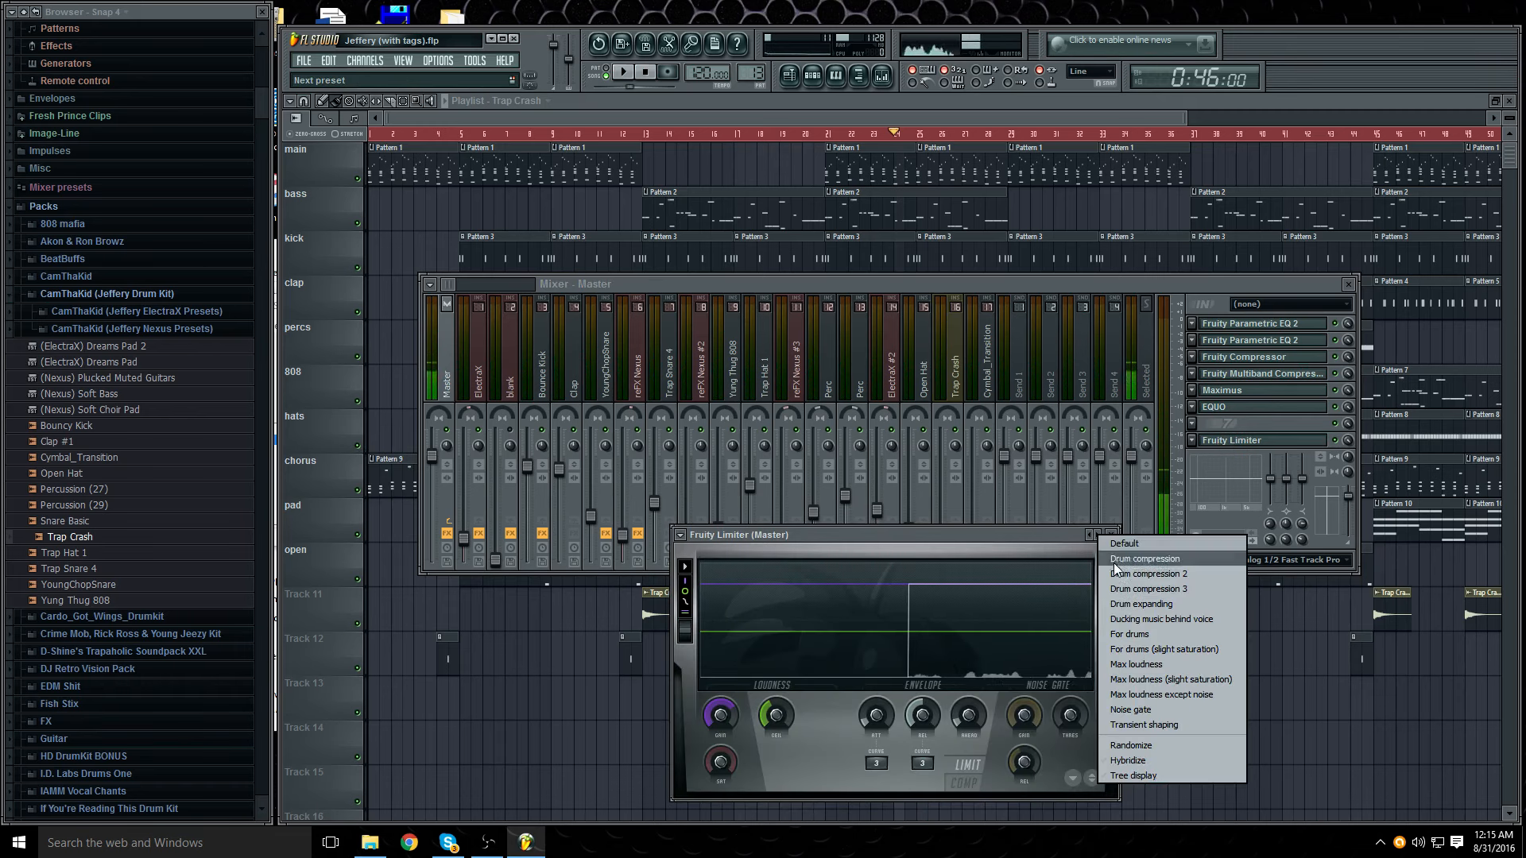
left_click(1145, 678)
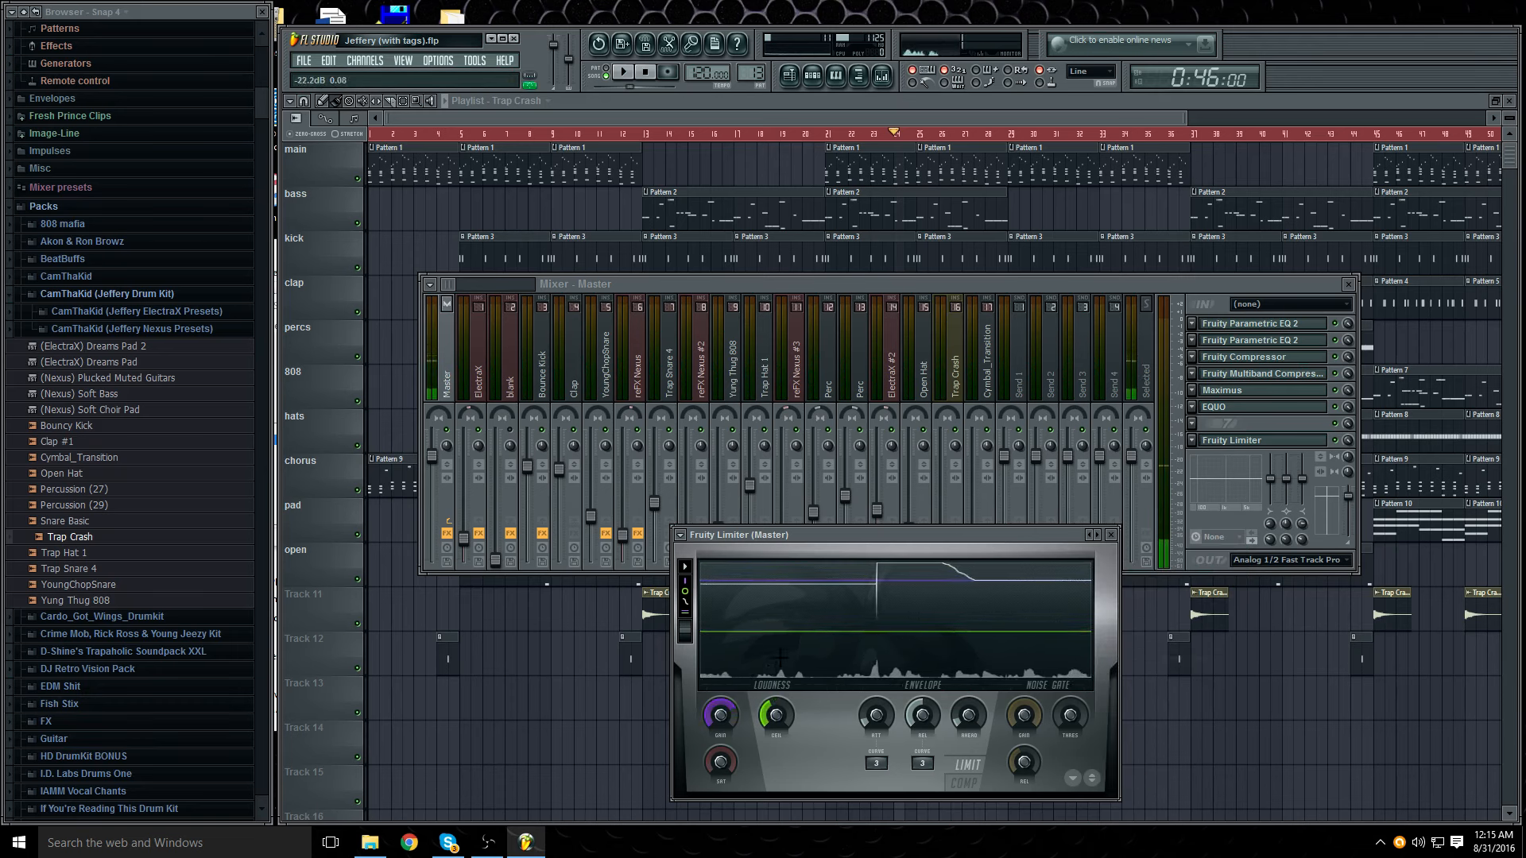
Step: Close the Master track's Fruity Limiter and look through the mixer's tracks up to the unused inserts and back
left_click(1111, 535)
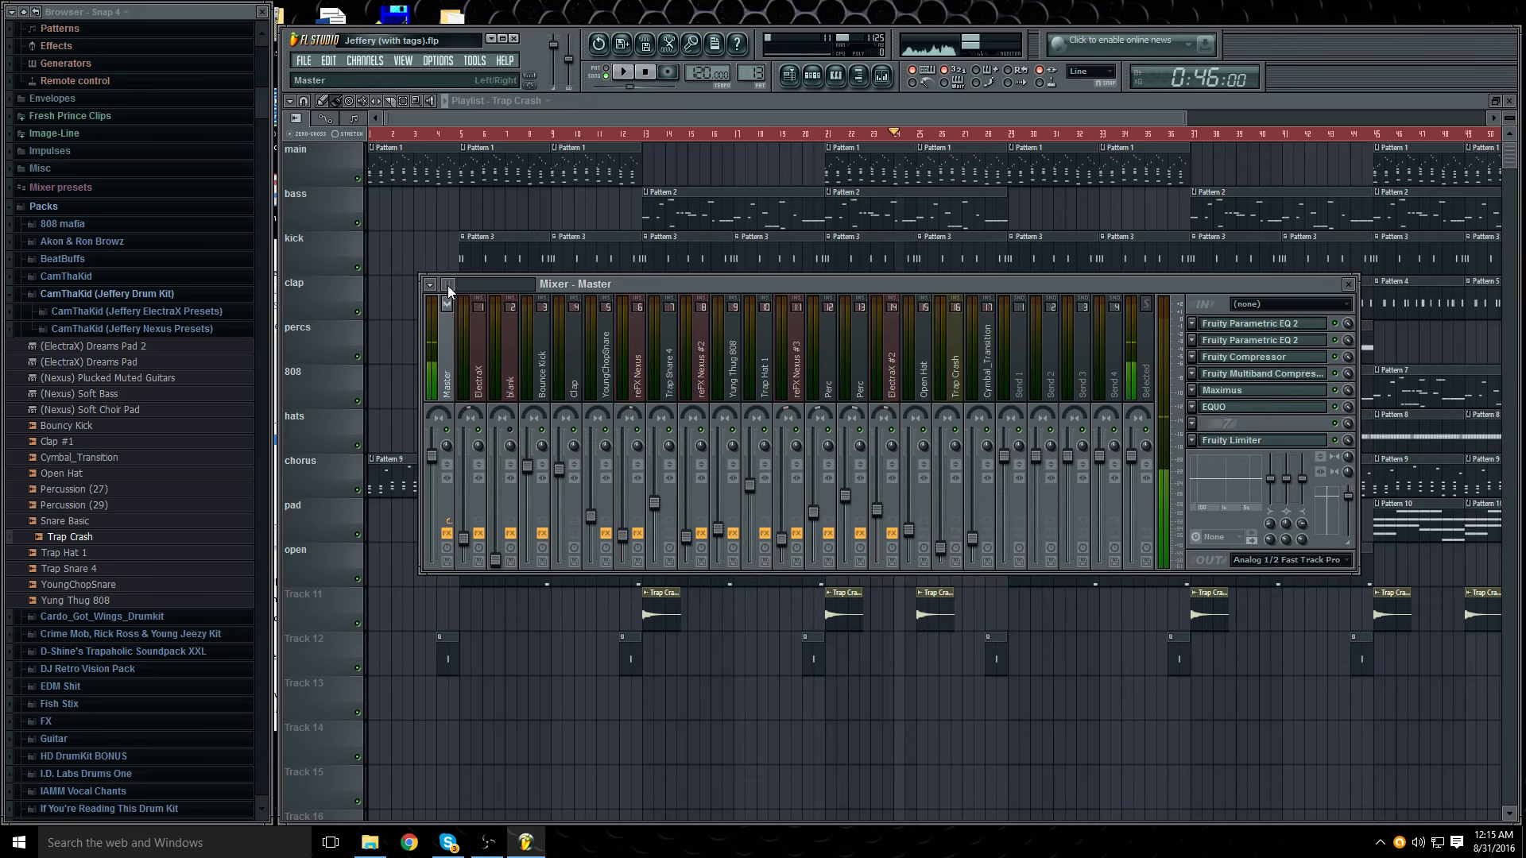
left_click_drag(447, 285, 451, 284)
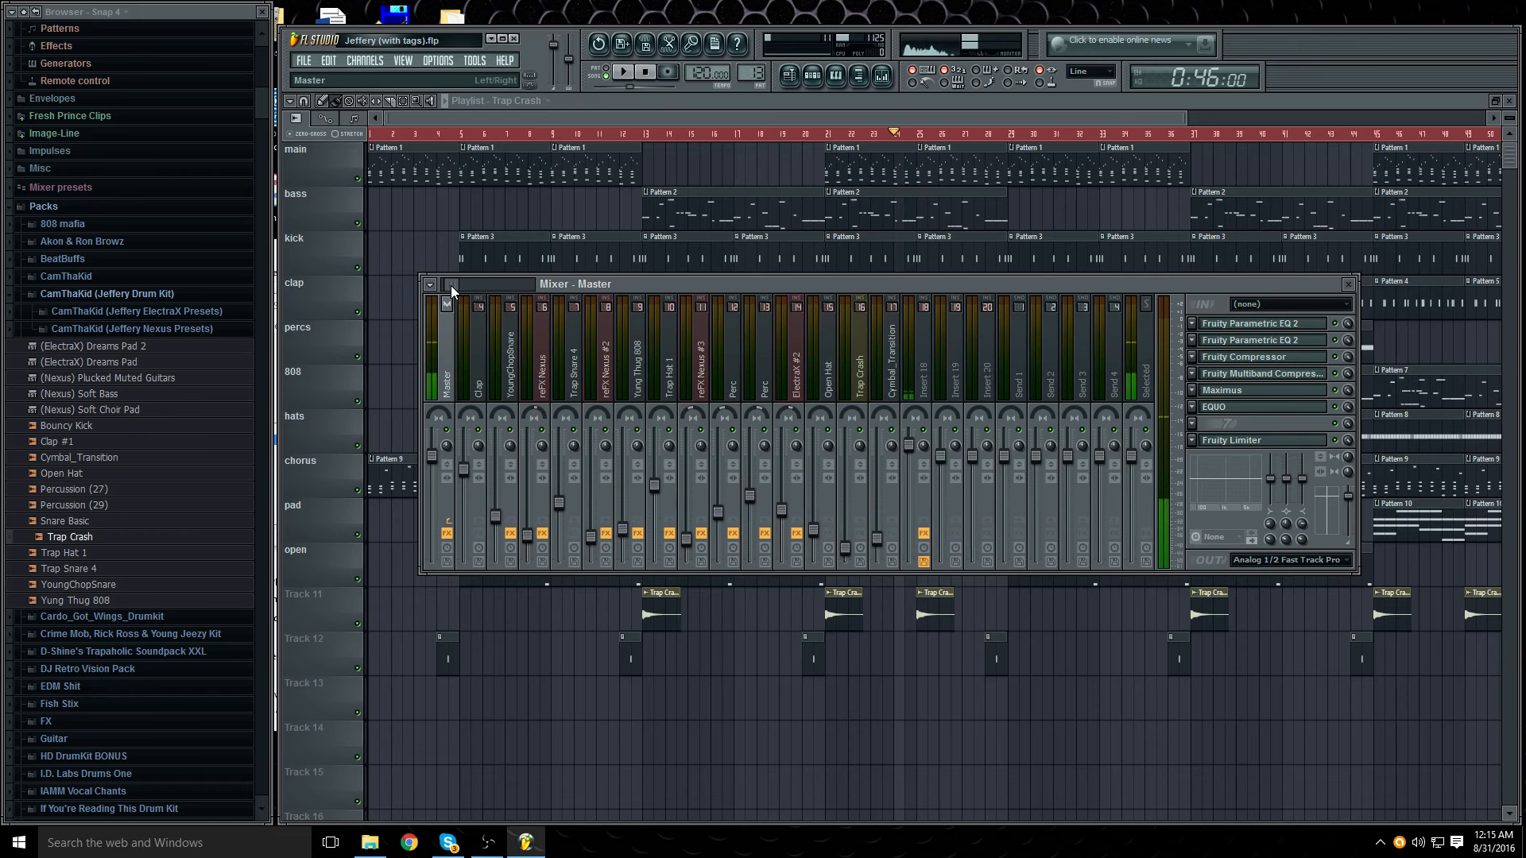
left_click_drag(456, 284, 419, 289)
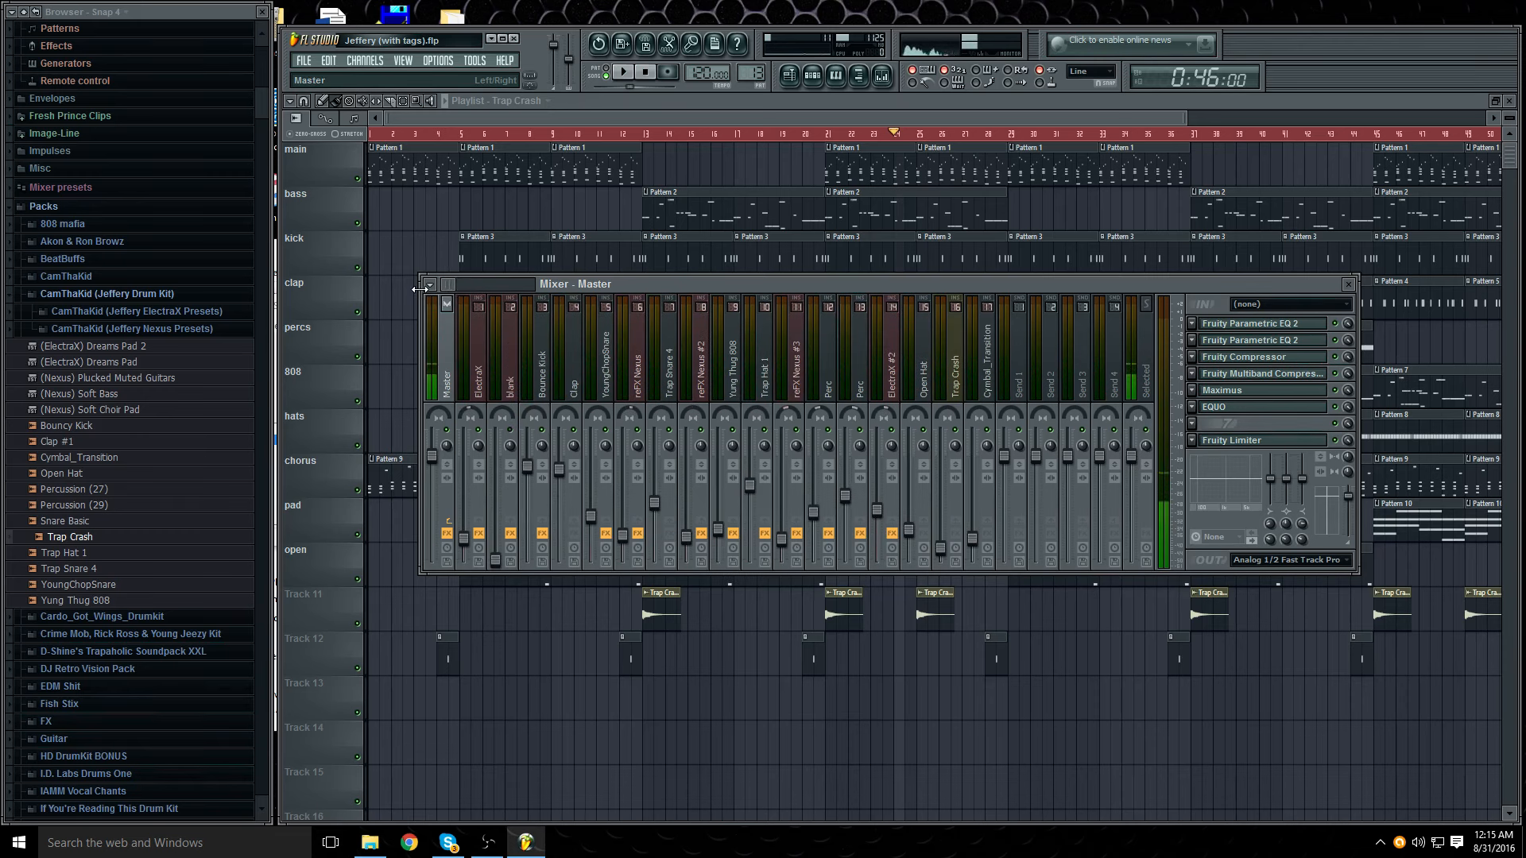
Step: Collapse the CamThaKid (Jeffery Drum Kit) folder in the browser and expand it again to show its sounds and presets
left_click(129, 294)
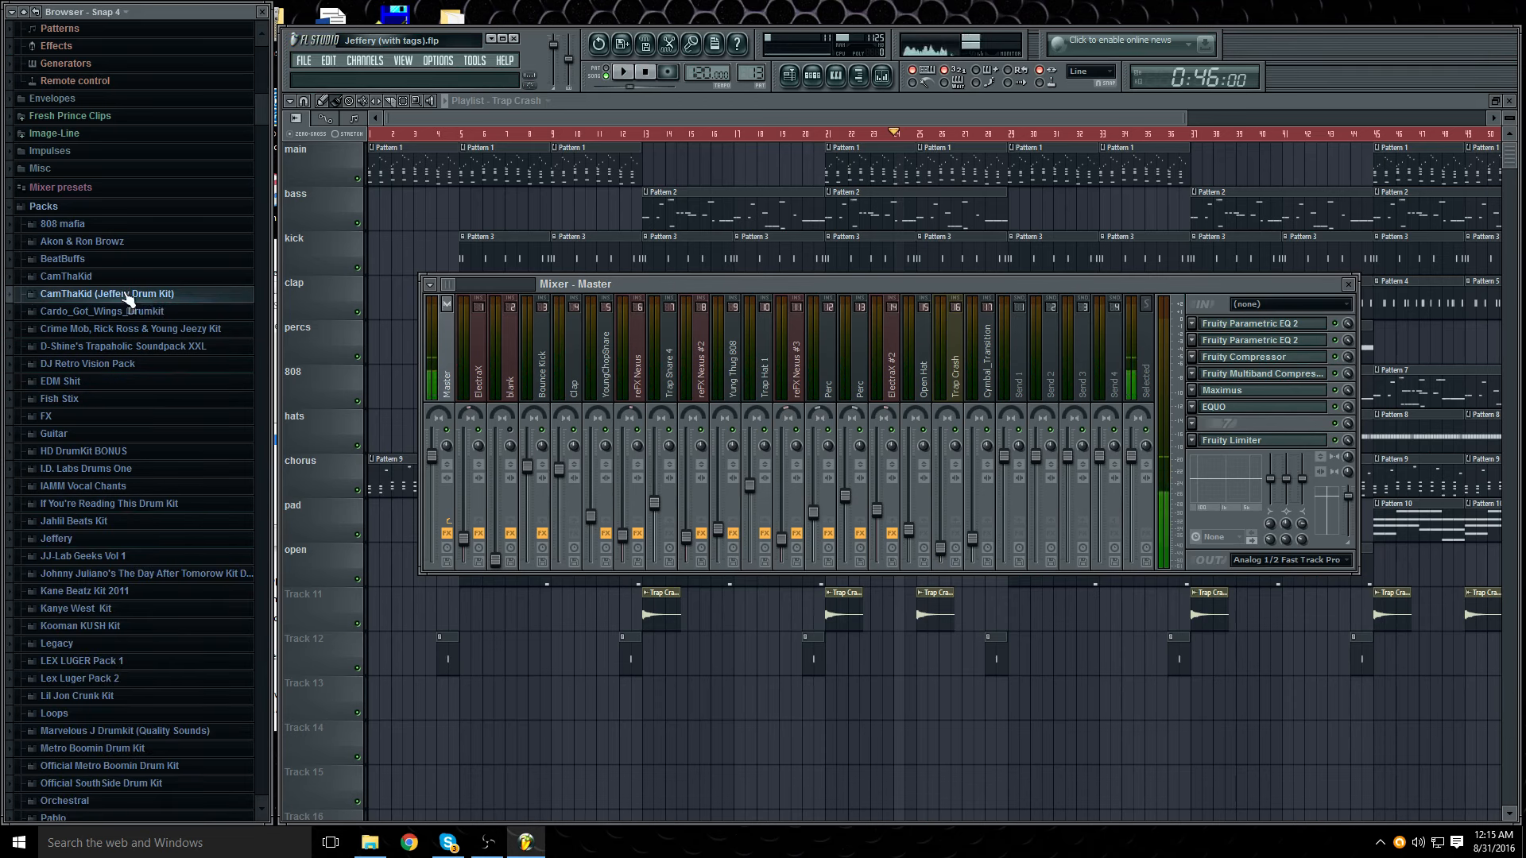
left_click(127, 295)
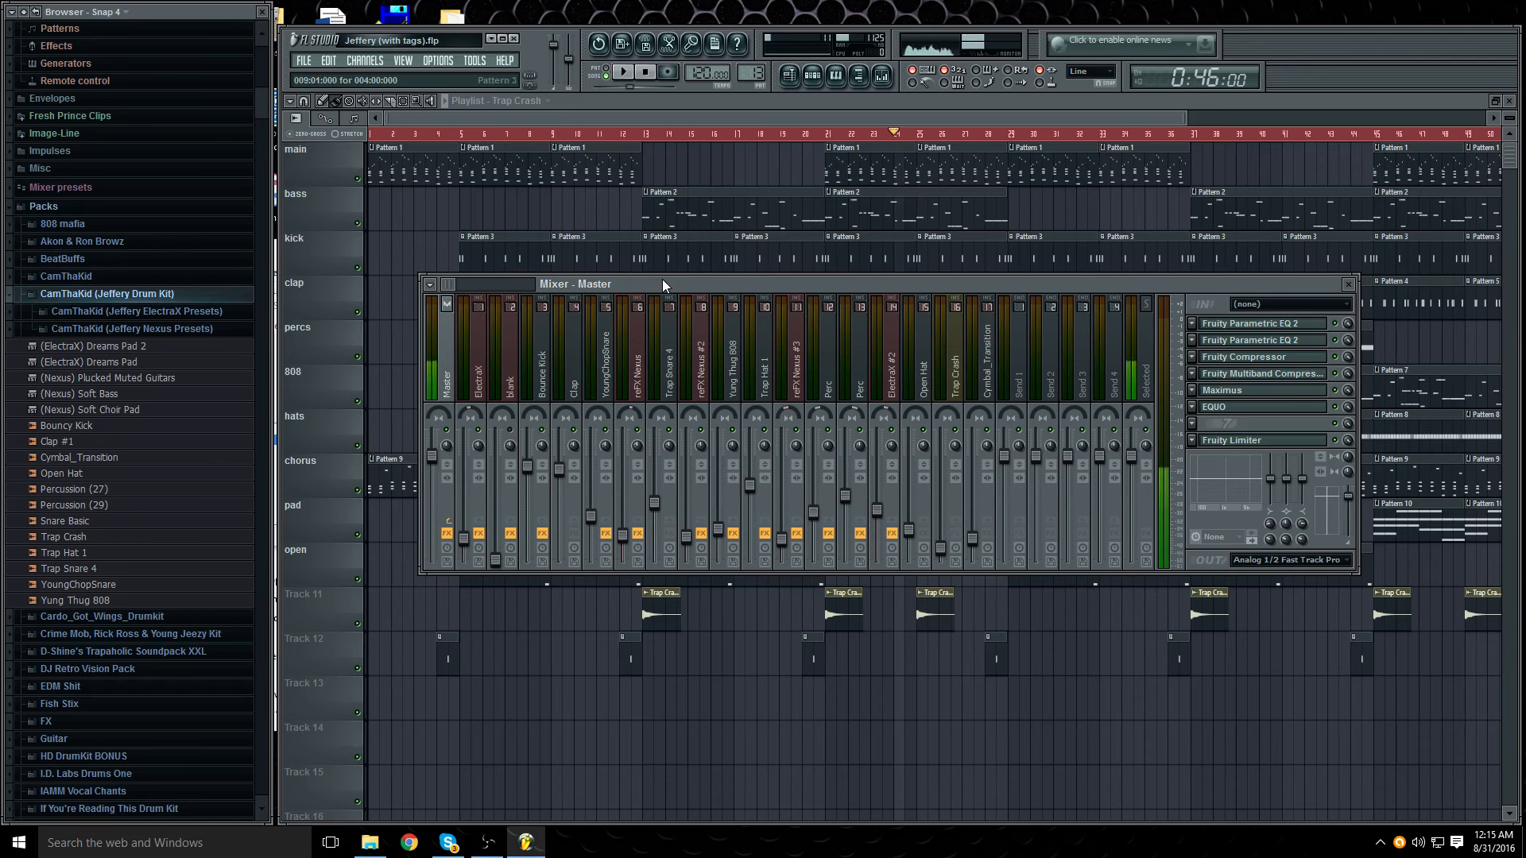
left_click_drag(663, 283, 564, 232)
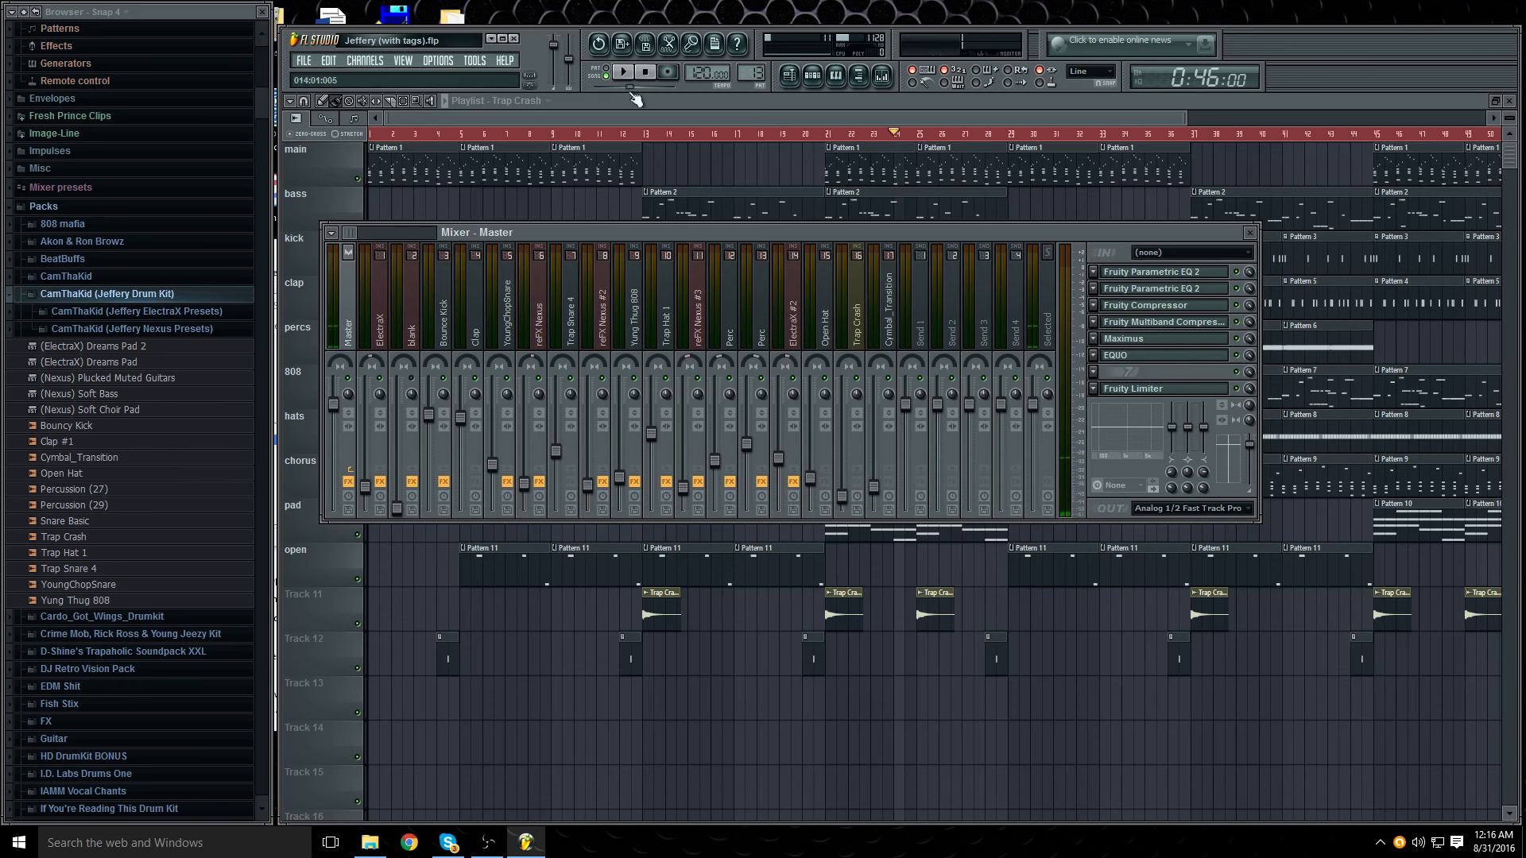
left_click_drag(647, 237, 701, 245)
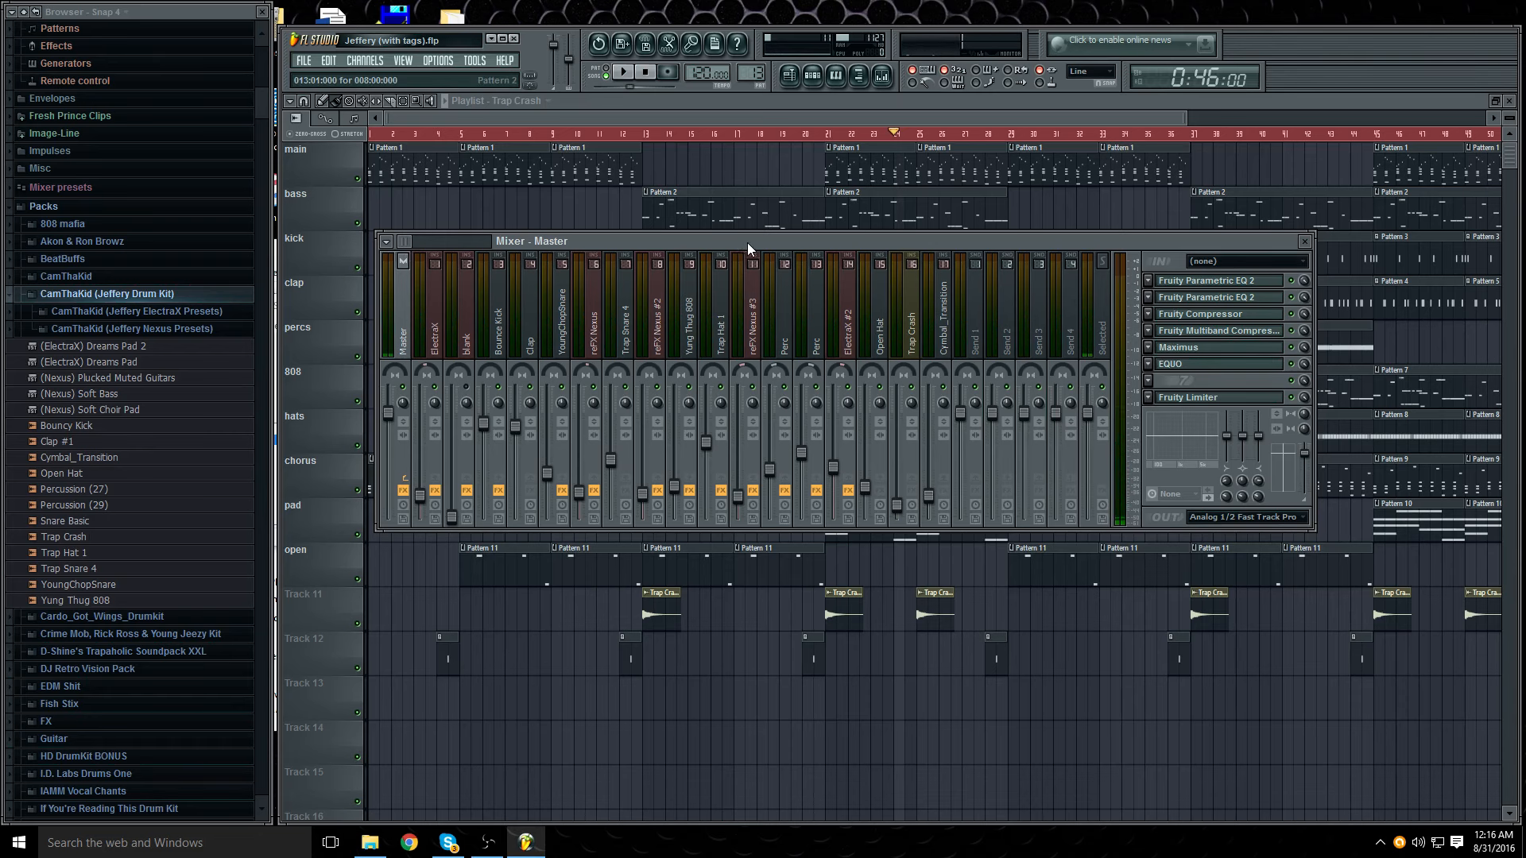
mouse_move(747, 242)
left_mouse_down()
mouse_move(752, 196)
mouse_move(742, 263)
left_mouse_up()
left_click_drag(755, 297, 771, 362)
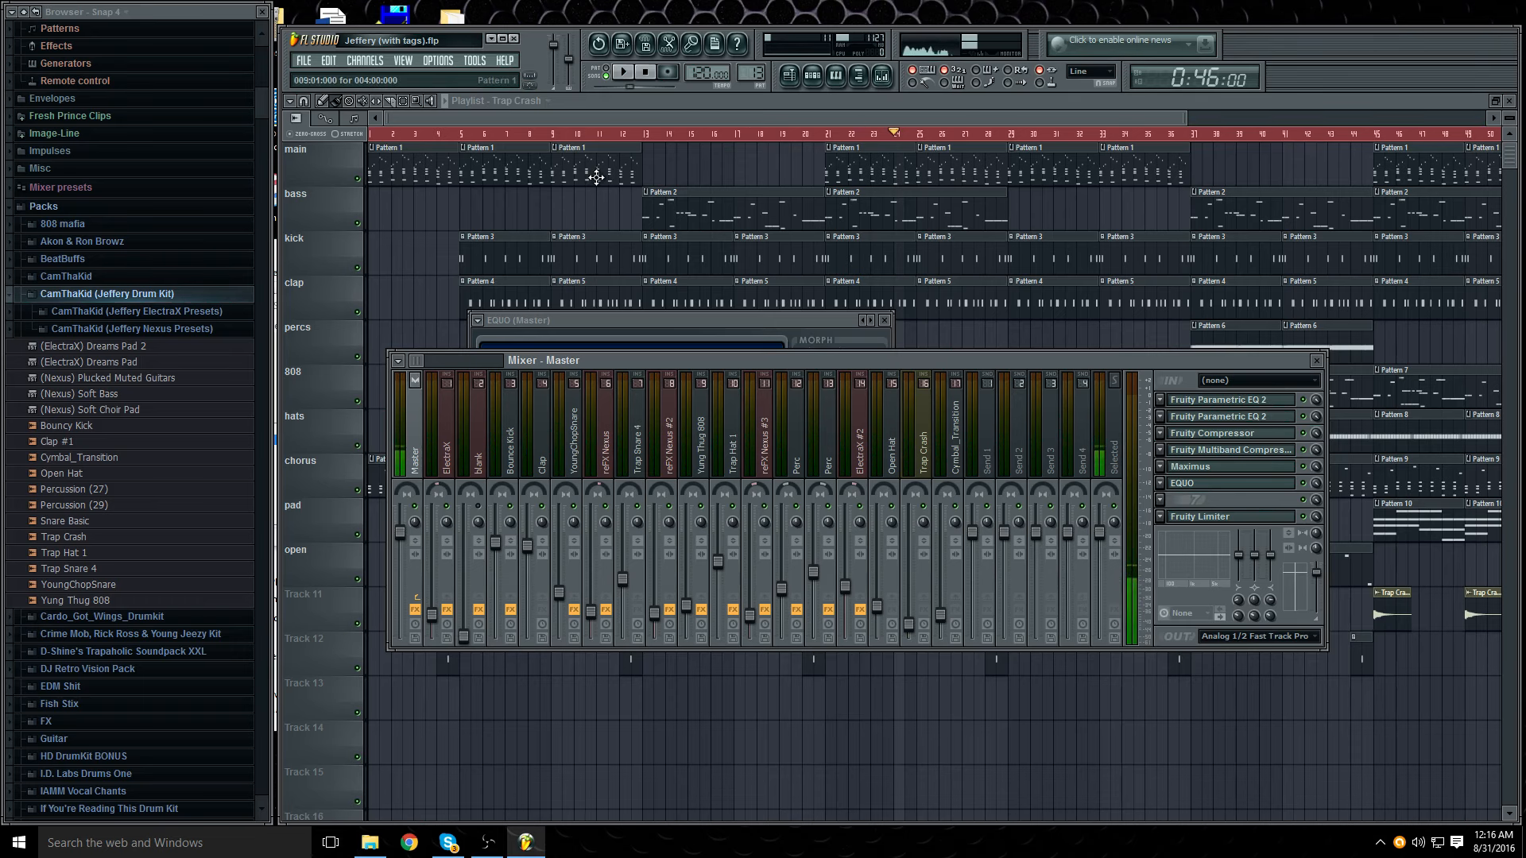
Step: Bring the playlist in front of the mixer and EQUO windows to show the whole arrangement
left_click(633, 113)
left_click_drag(633, 113, 568, 119)
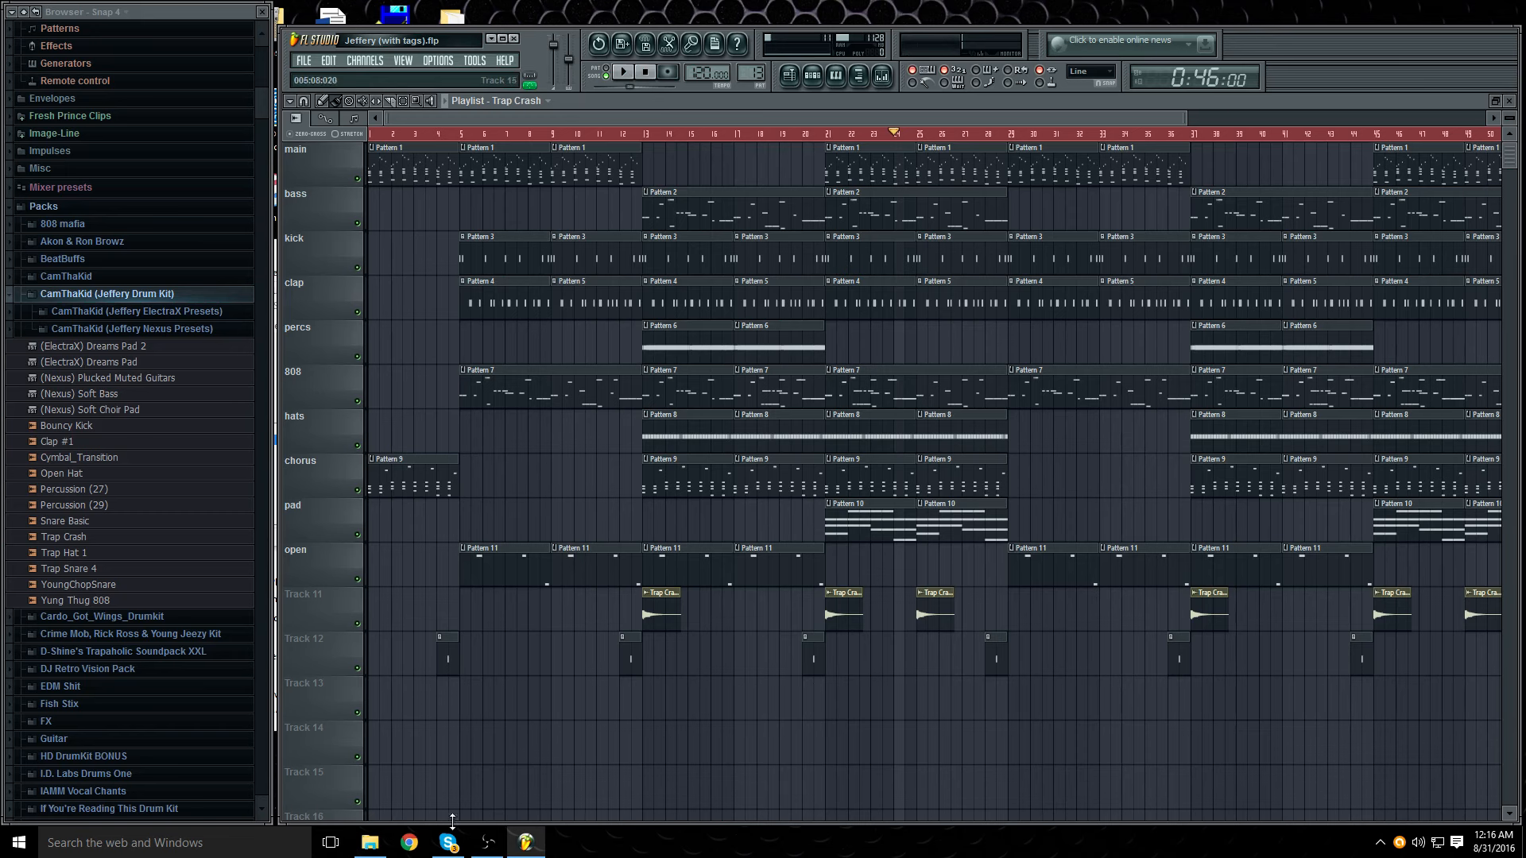
right_click(488, 843)
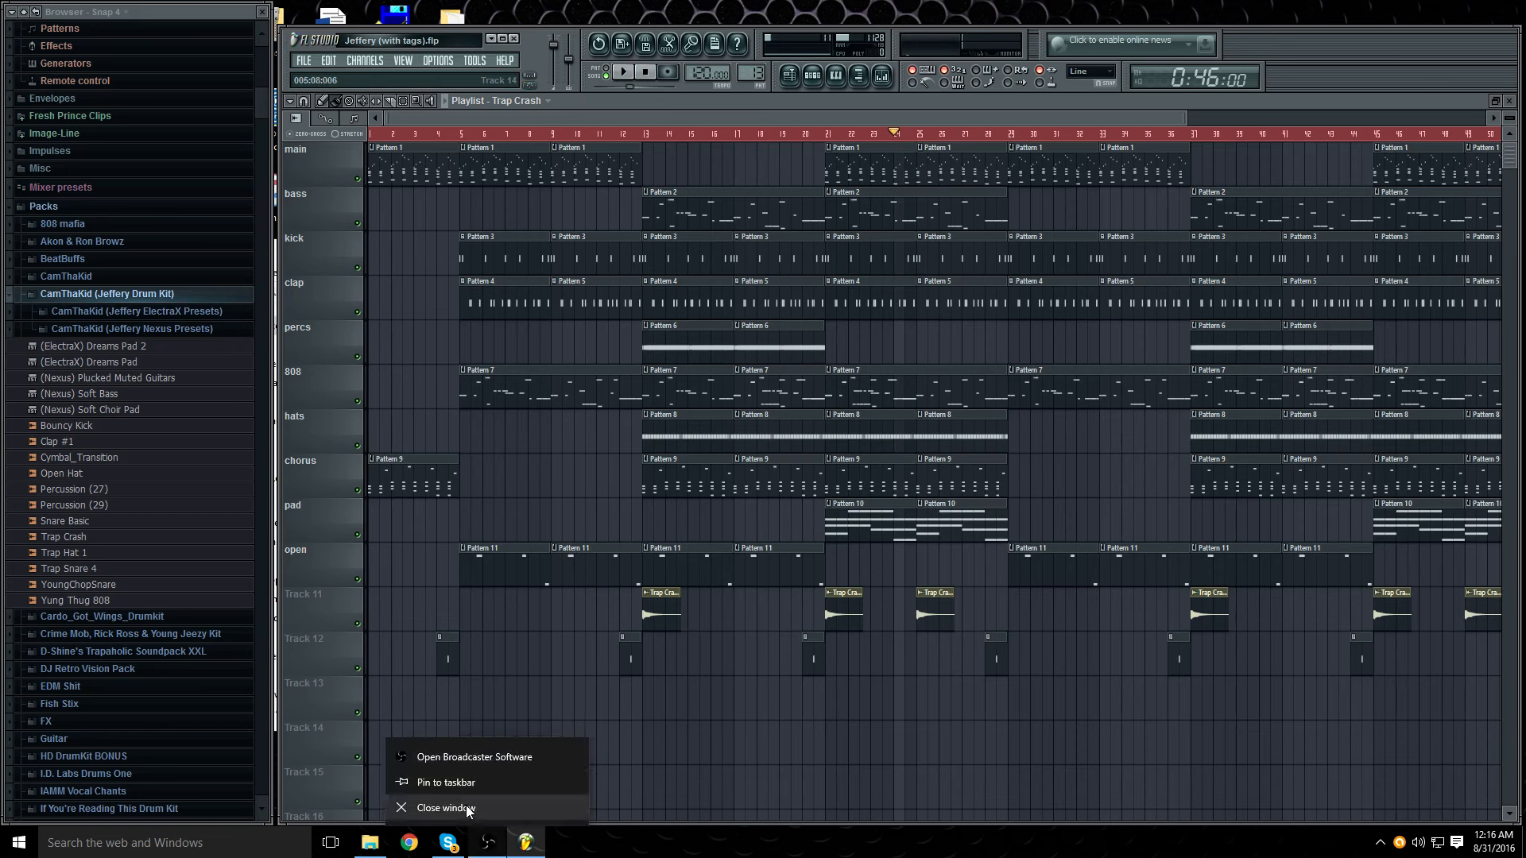